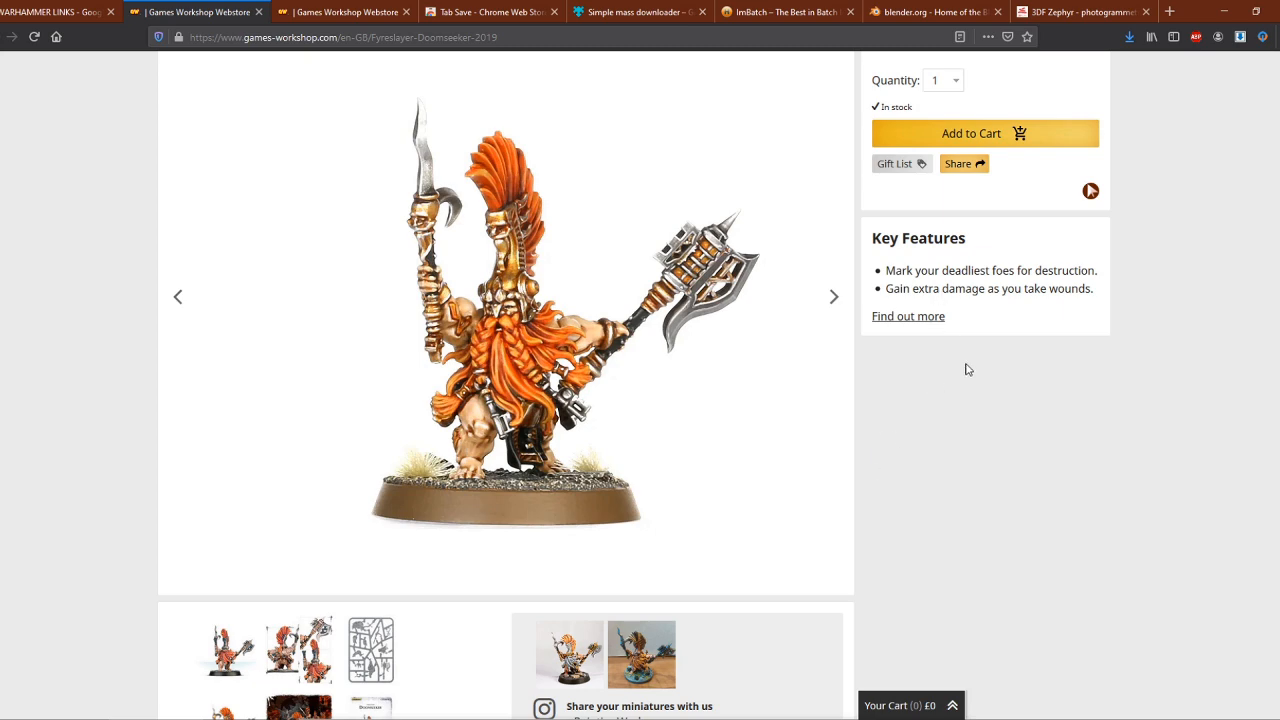
# Review the web pages of the required tools: 3DF Zephyr, Blender, ImBatch, Tab Save and Simple mass downloader
pyautogui.click(1080, 15)
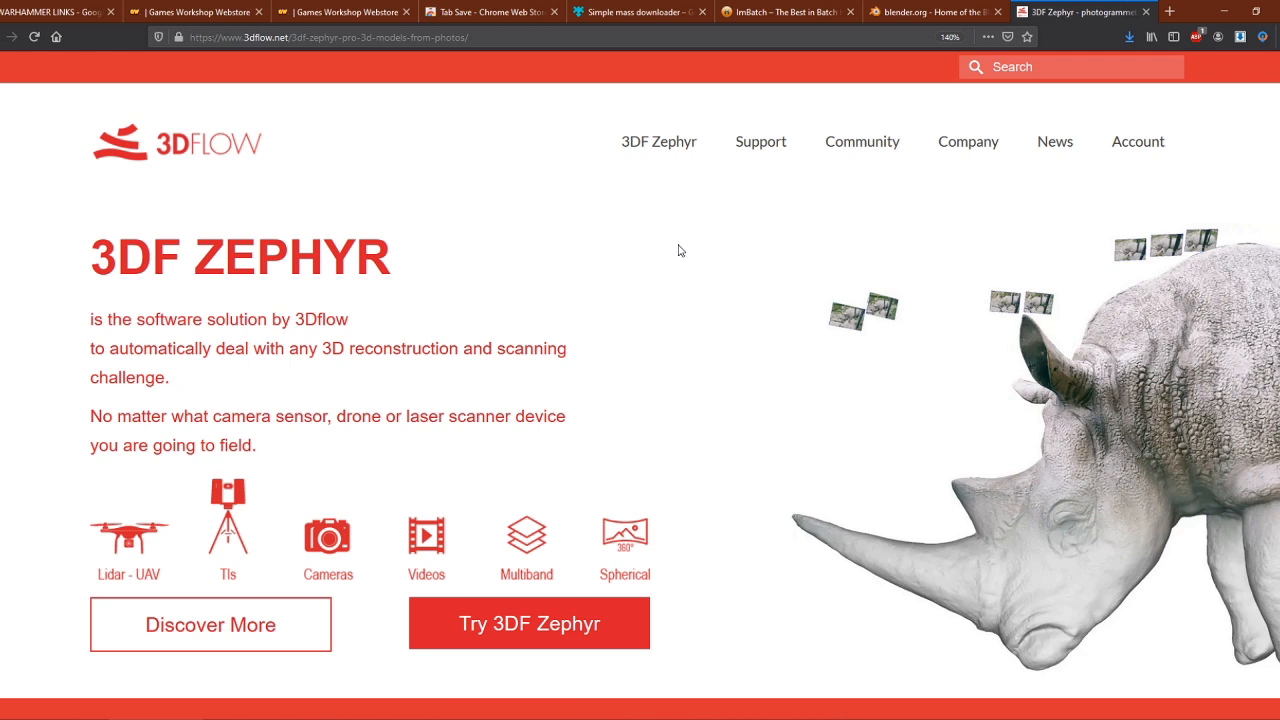
pyautogui.click(913, 22)
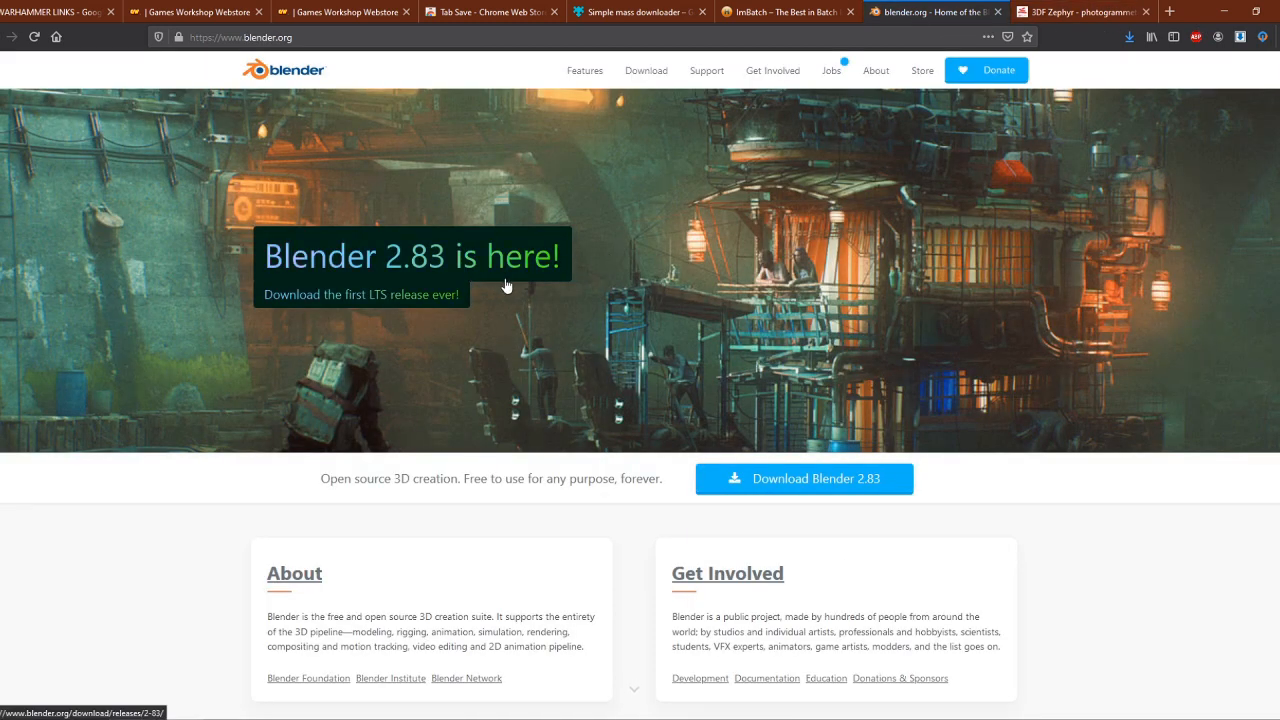
pyautogui.click(771, 15)
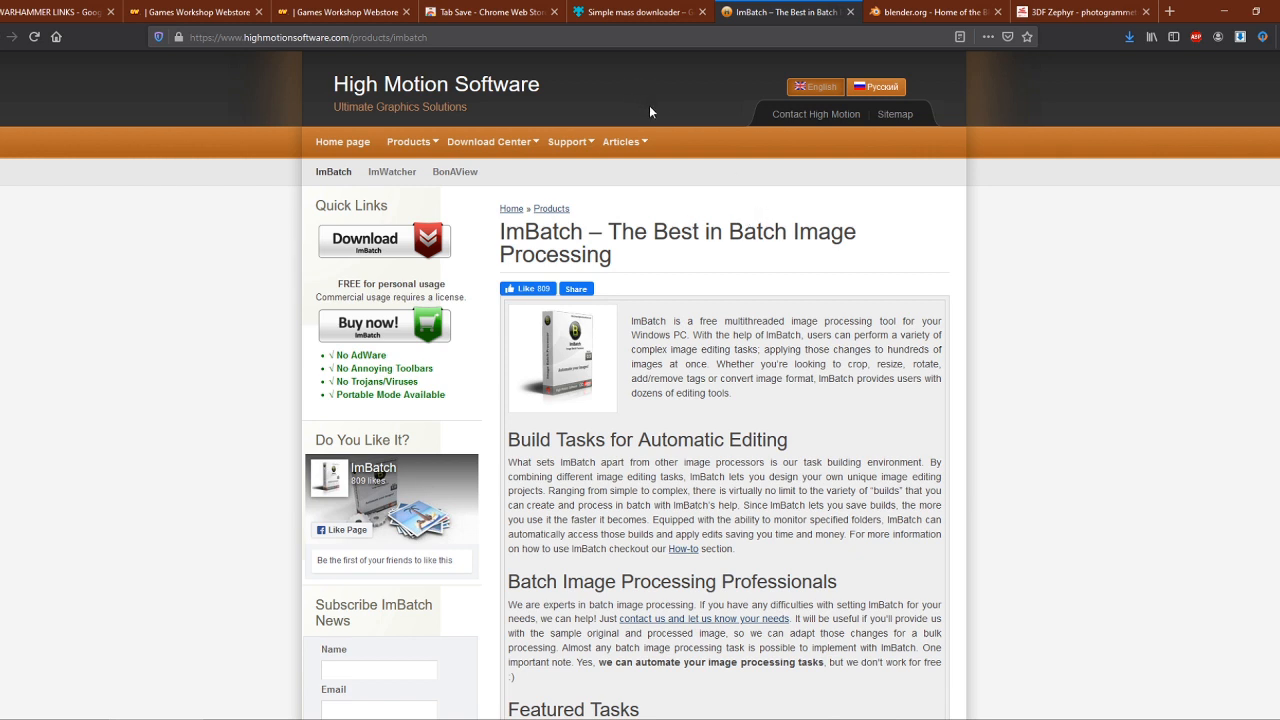
pyautogui.click(497, 18)
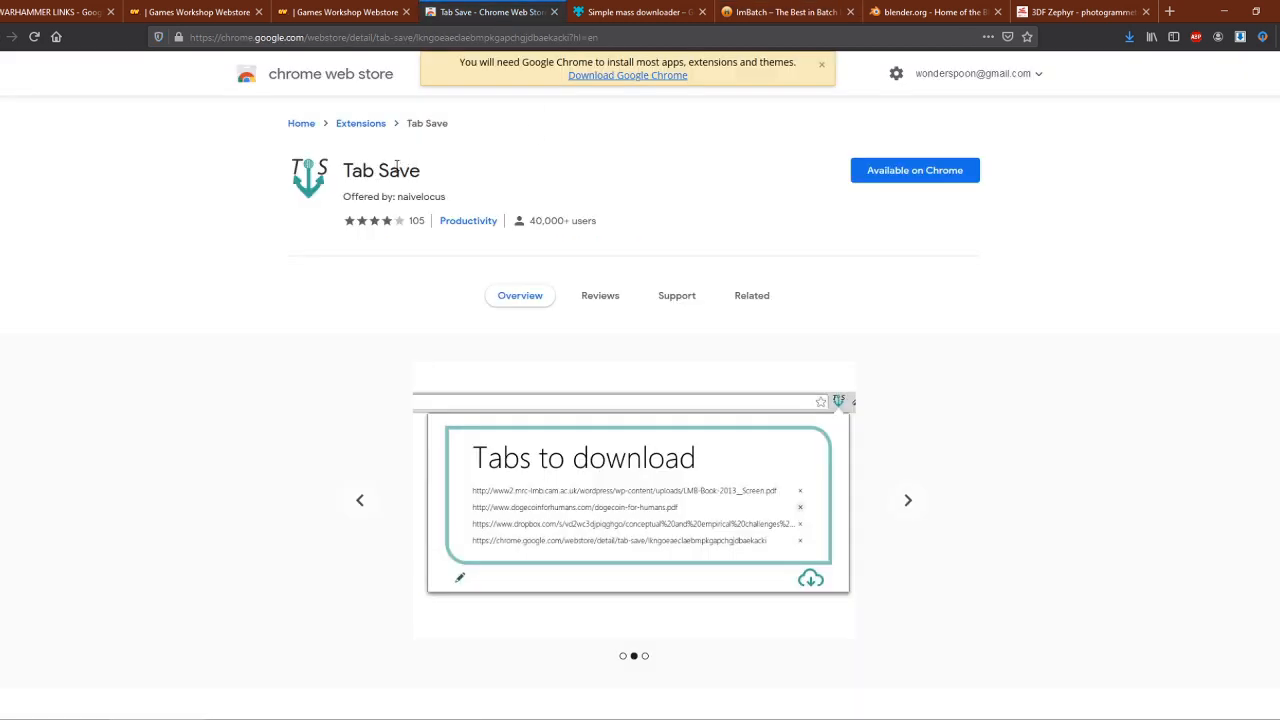
pyautogui.click(615, 11)
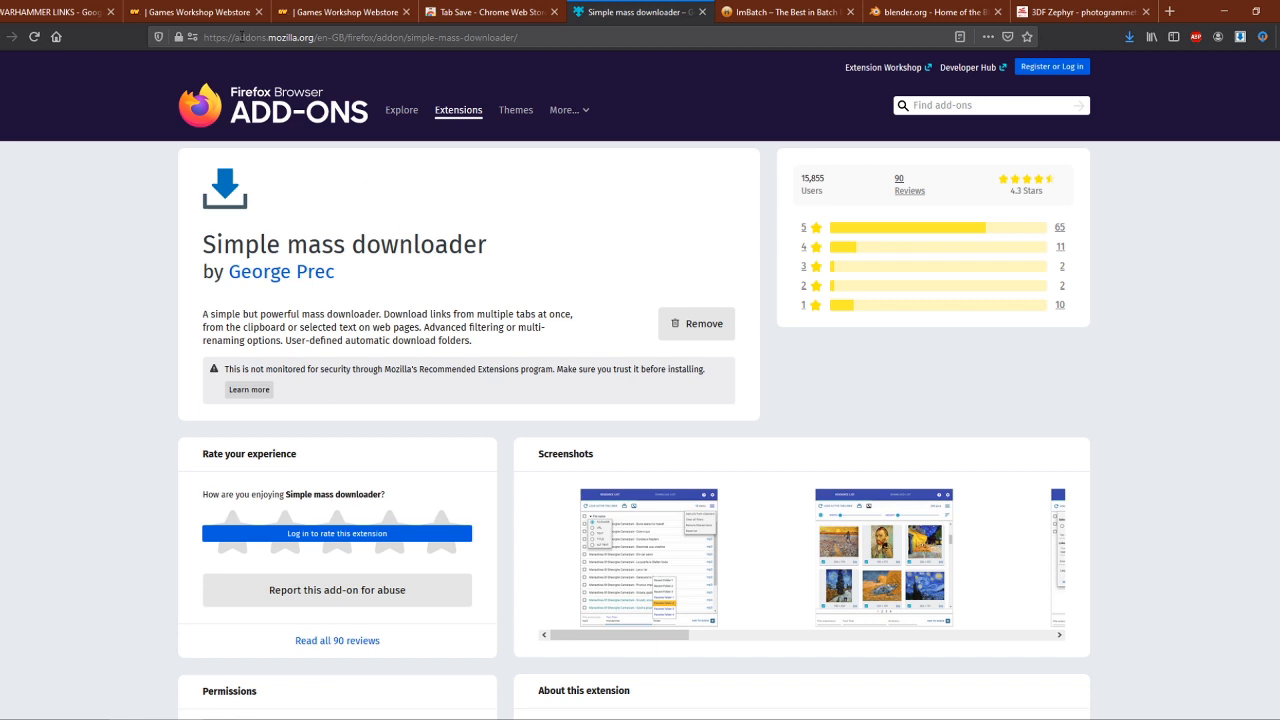
# Examine the rotatable 360-degree product views of the Doomseeker and Hearthguard Berzerkers miniatures in the Games Workshop store
pyautogui.click(220, 13)
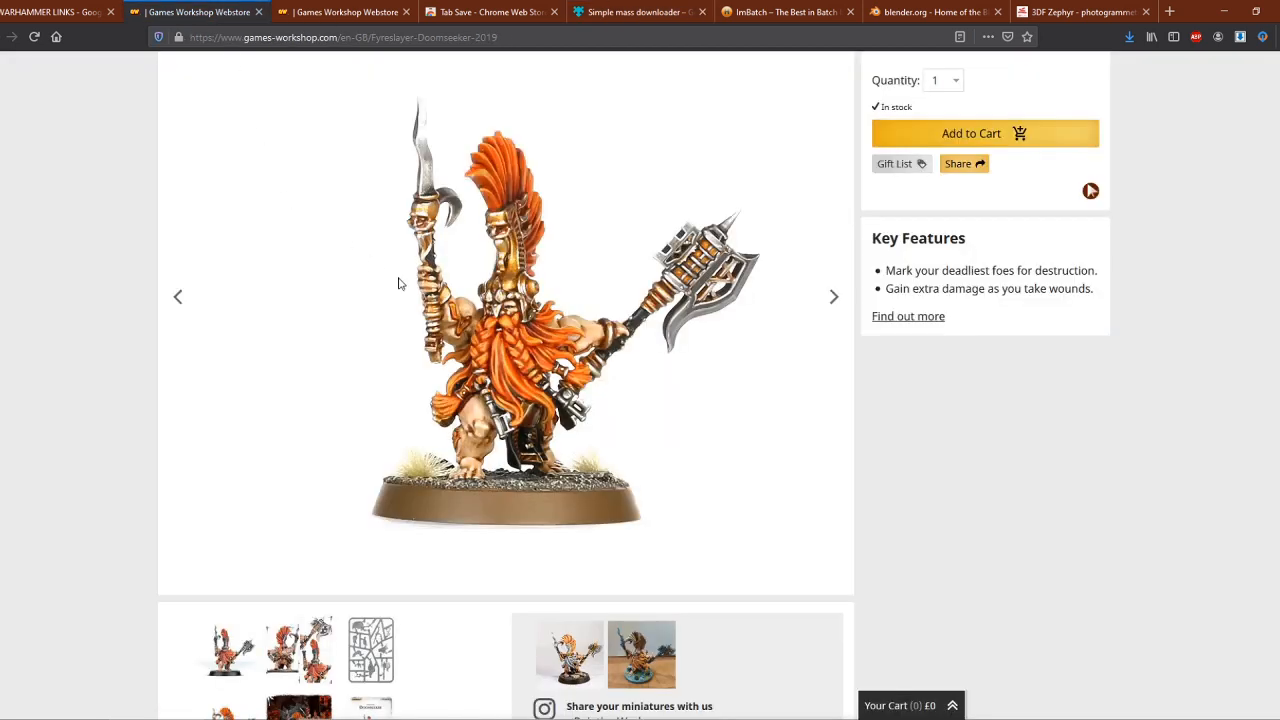
pyautogui.moveTo(394, 403); pyautogui.dragTo(720, 403)
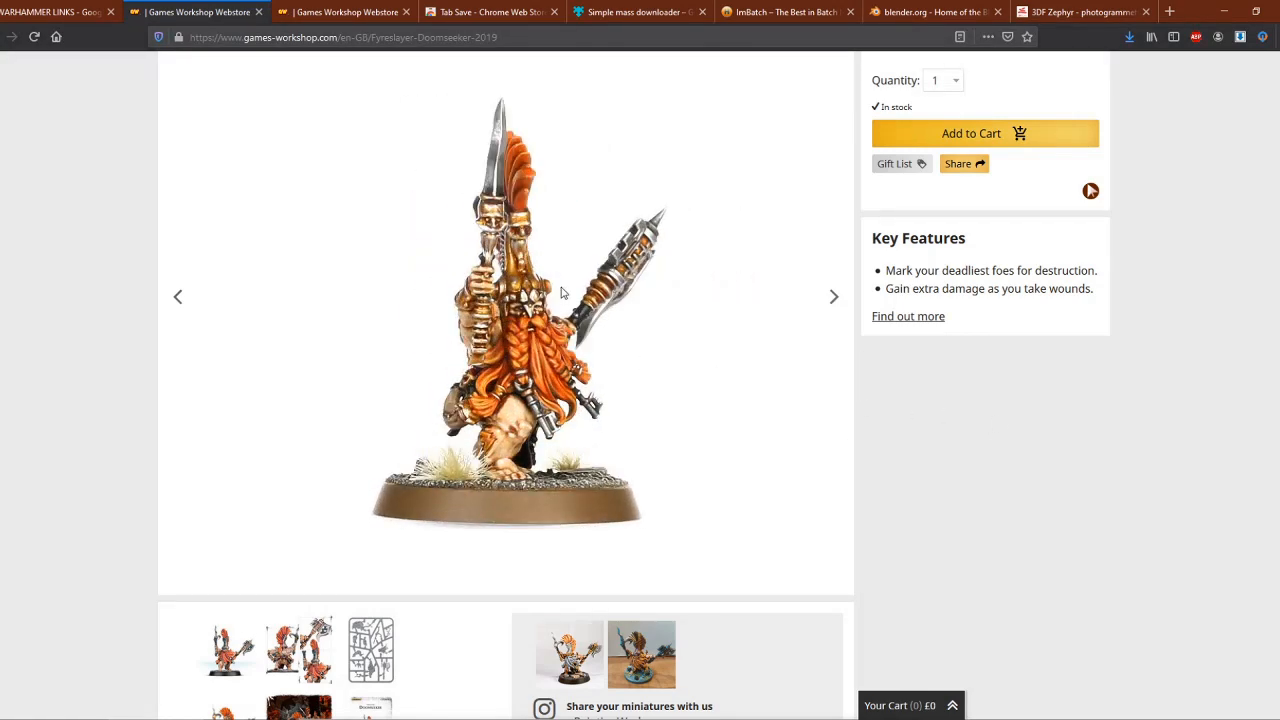
pyautogui.click(330, 11)
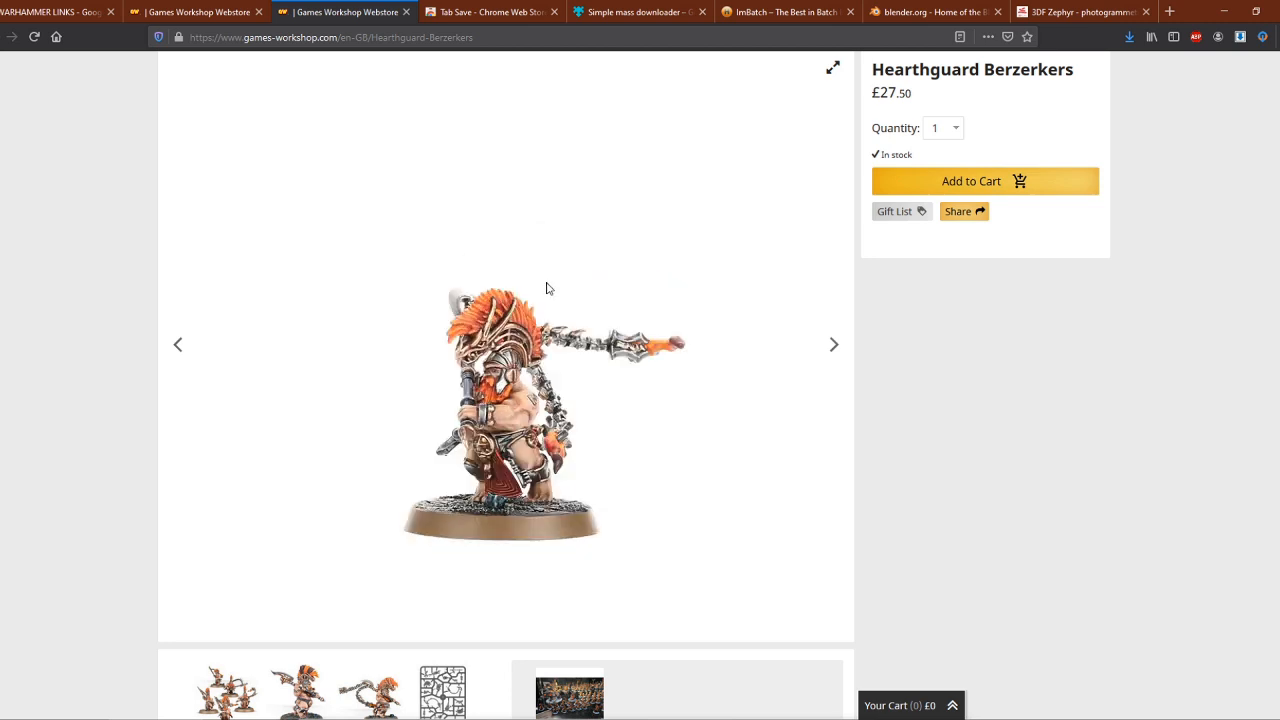
# Open the Doomseeker 360 image on its own and copy its URL up to, but not including, the file name 01.jpg
pyautogui.click(208, 13)
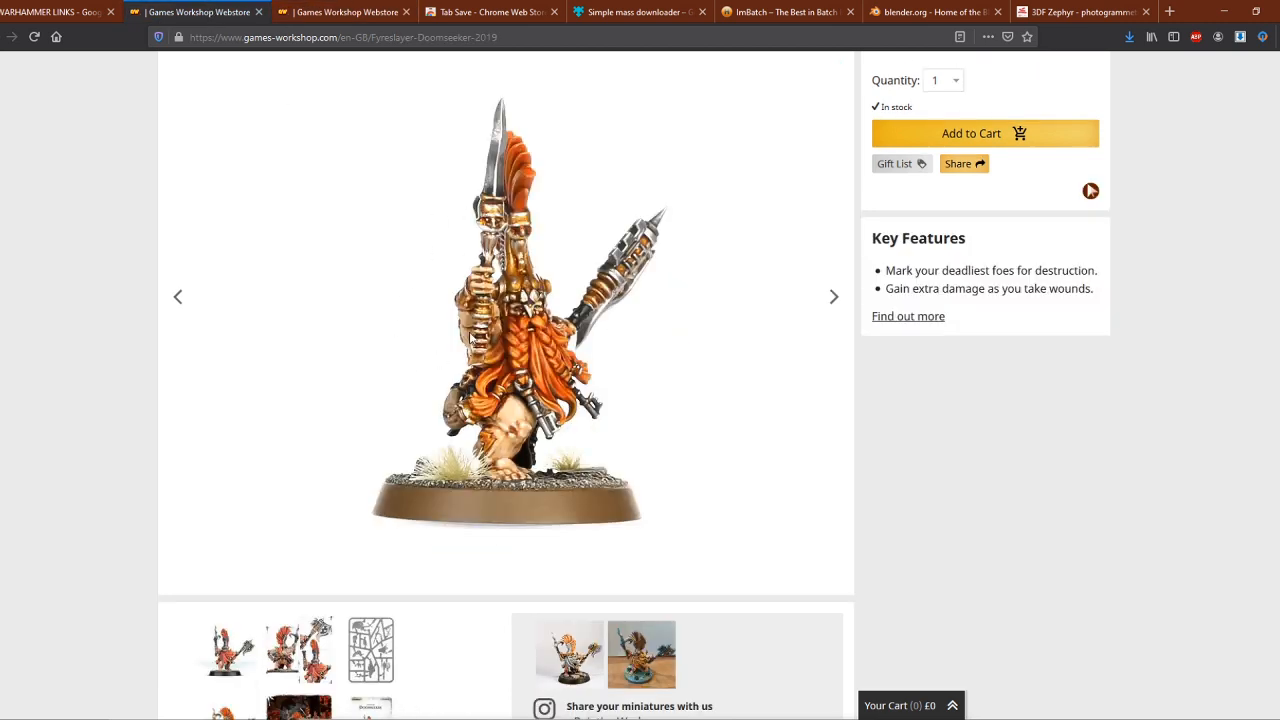
pyautogui.scroll(1, 729, 326)
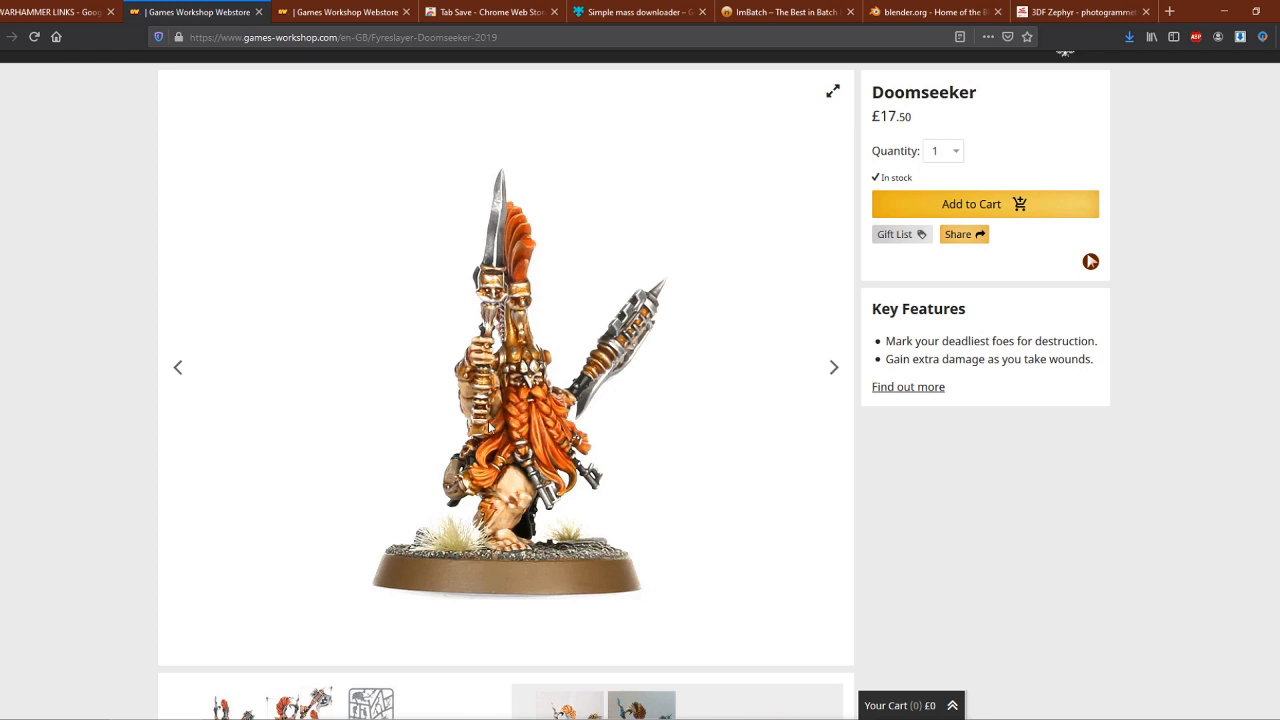
pyautogui.rightClick(491, 427)
pyautogui.click(531, 436)
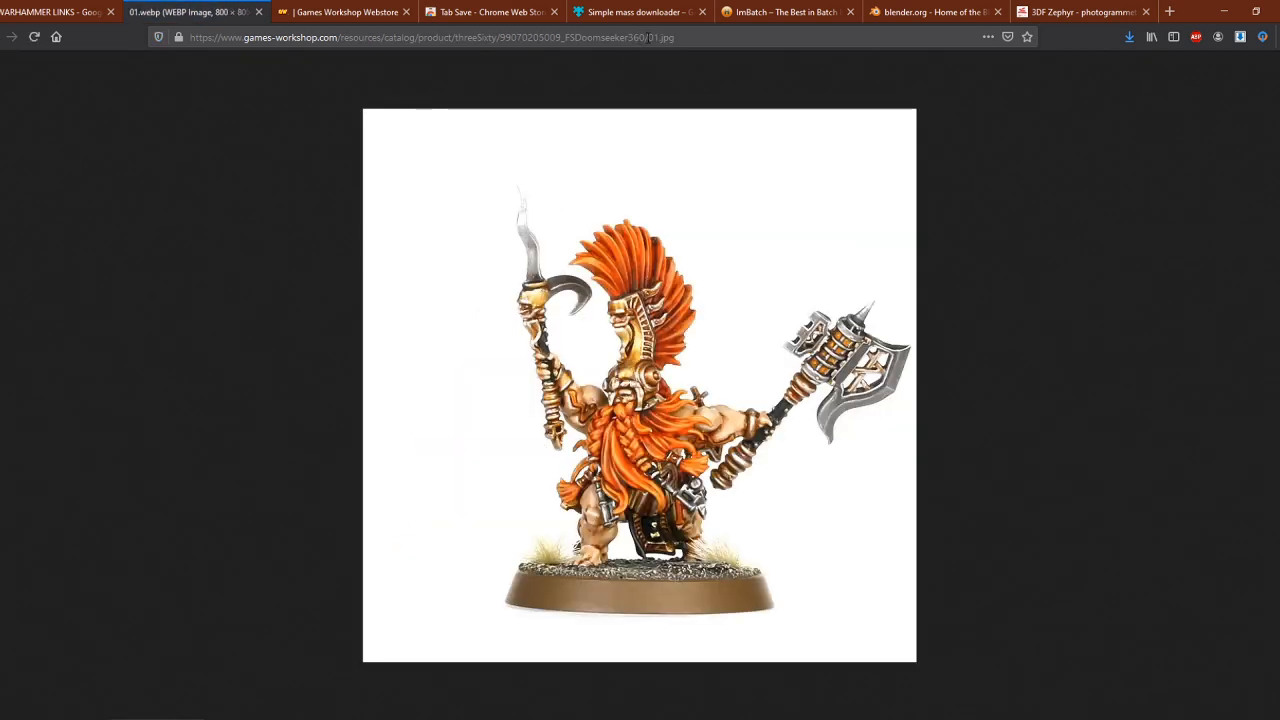
pyautogui.moveTo(649, 37); pyautogui.dragTo(190, 37)
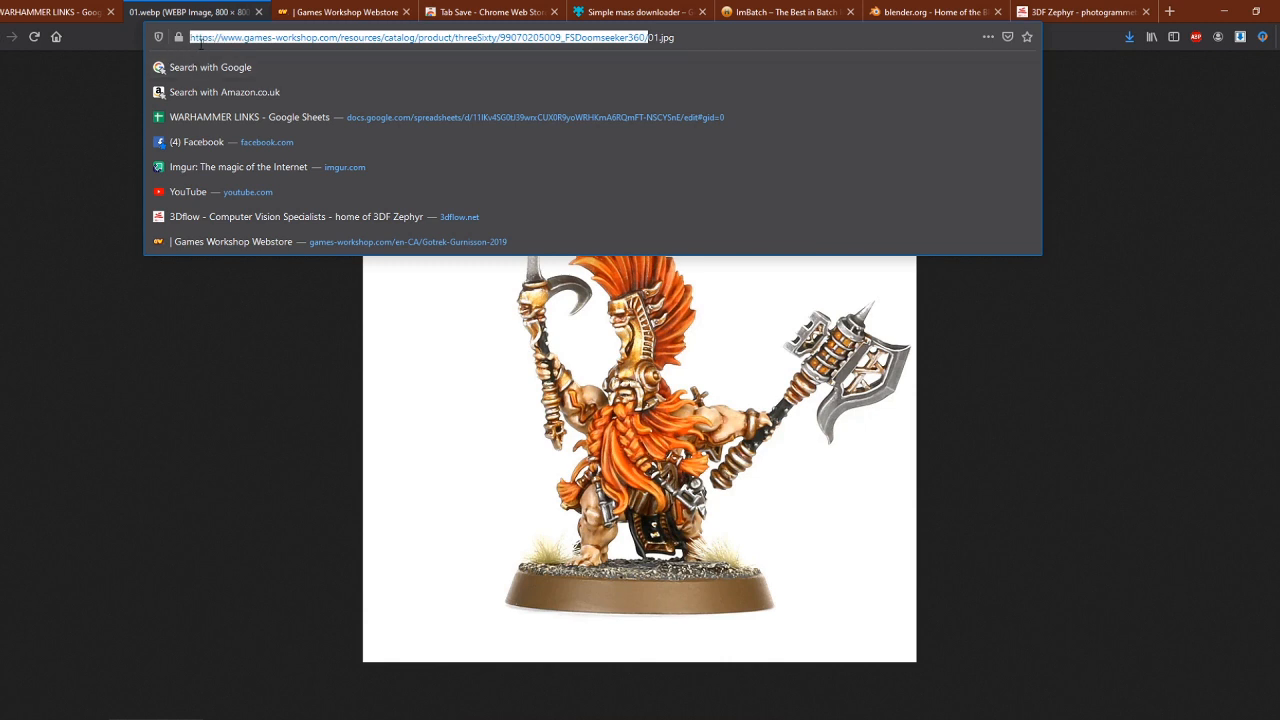
# Paste the copied base link into the first link cell of the "48 IMAGES / NO VERTICAL" section in the WARHAMMER LINKS sheet
pyautogui.click(60, 14)
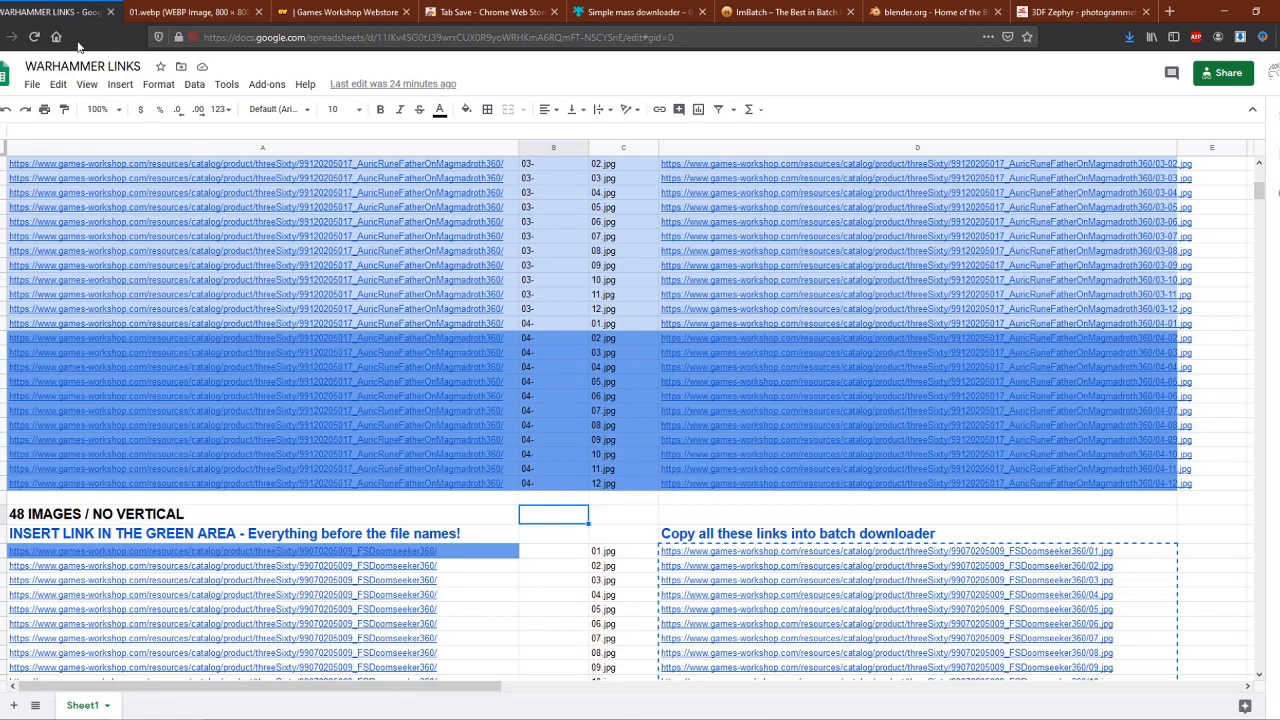
pyautogui.scroll(5, 330, 241)
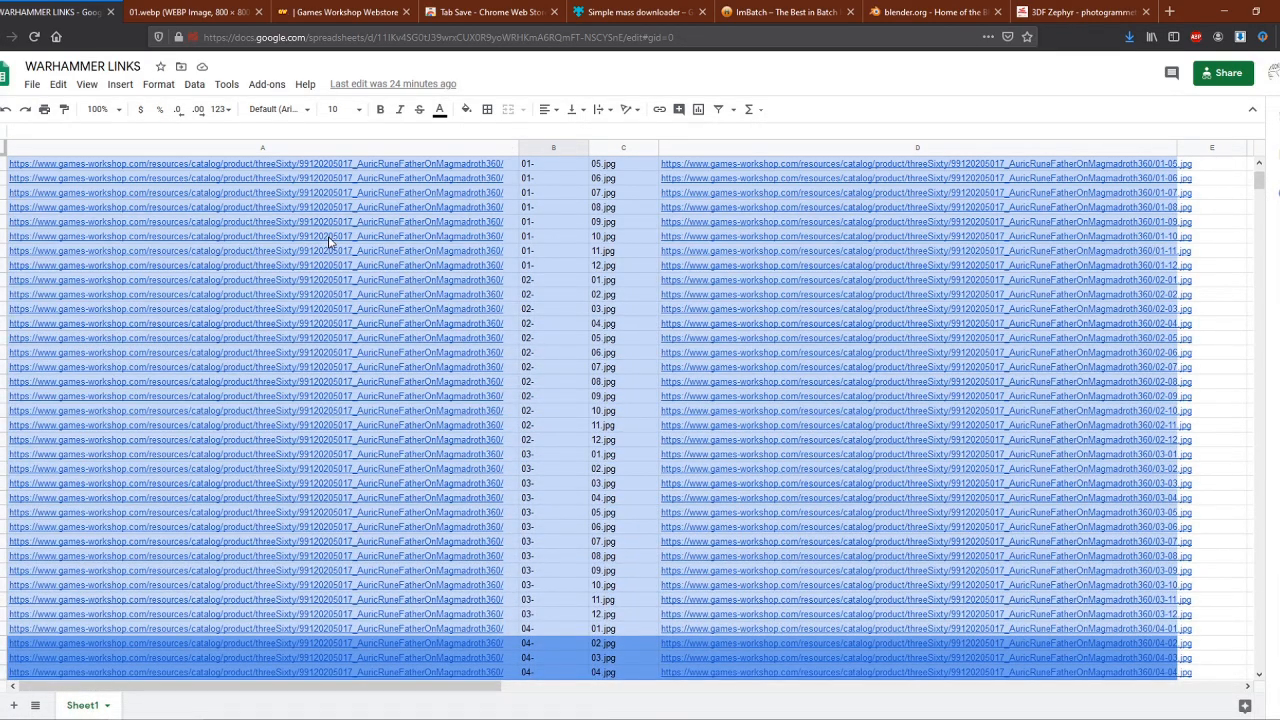
pyautogui.scroll(3, 465, 282)
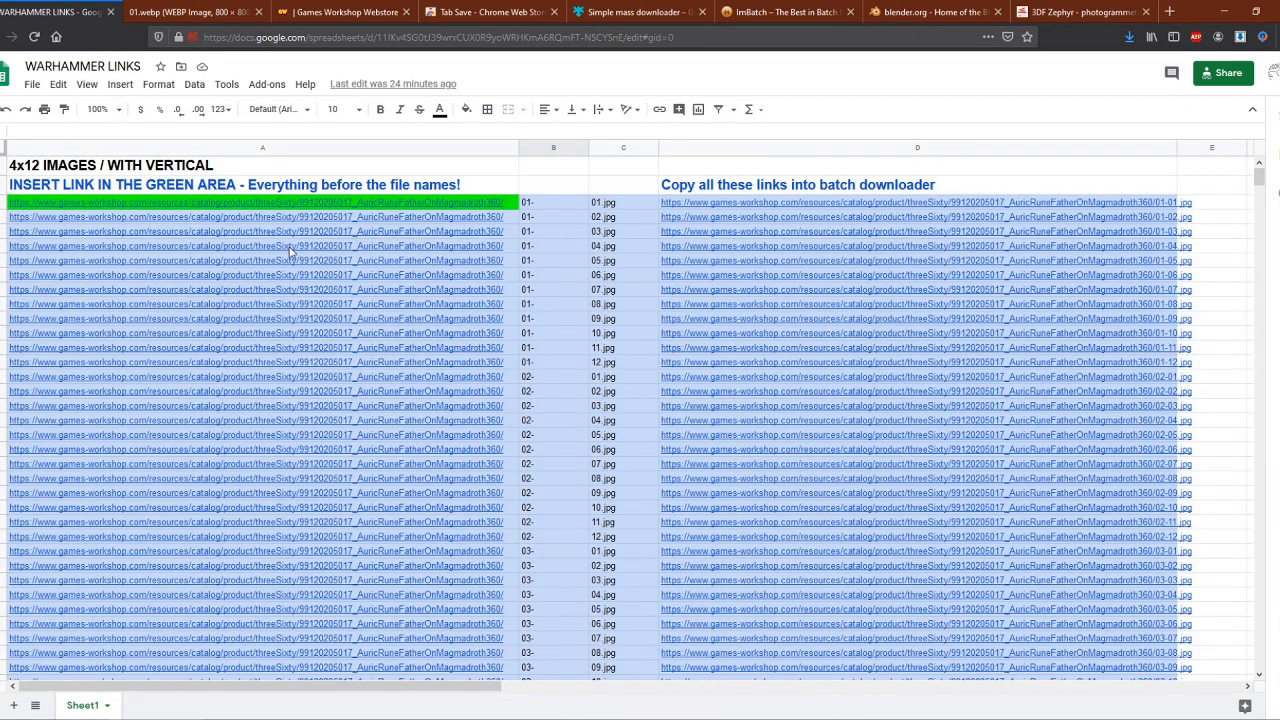
pyautogui.scroll(-15, 295, 252)
pyautogui.click(230, 292)
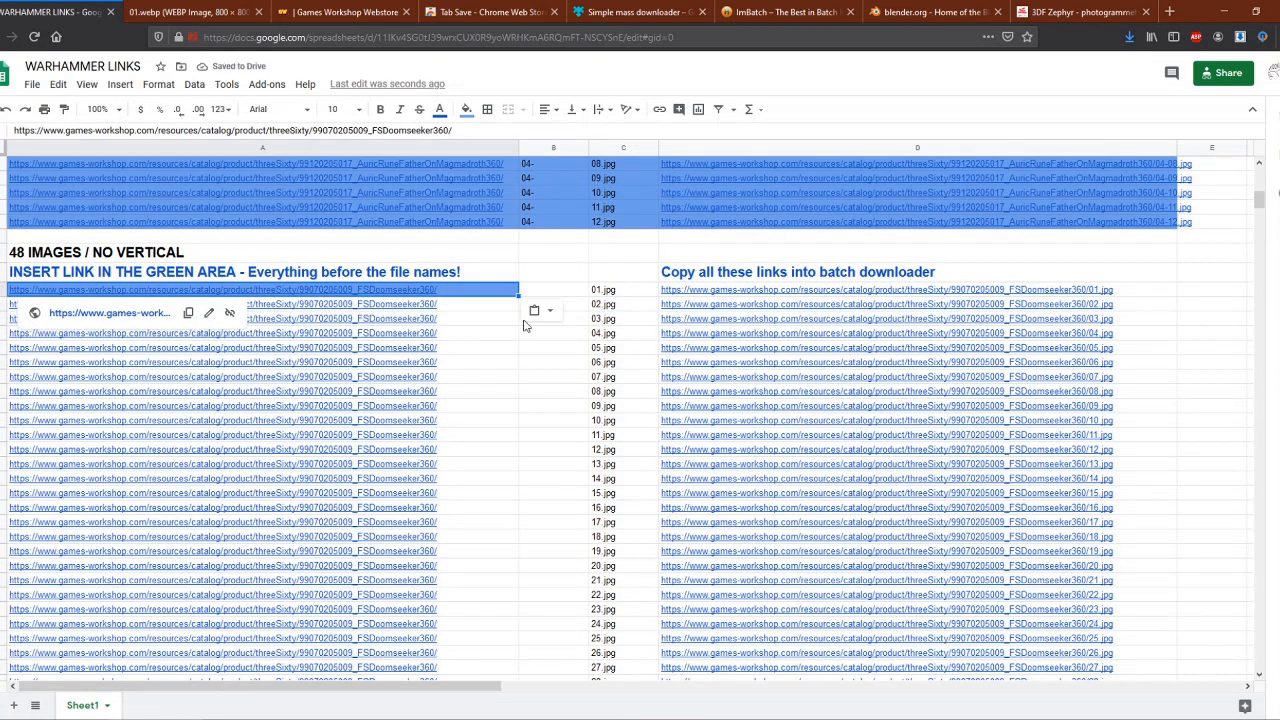
# Copy all the generated Doomseeker image links, 01.jpg to 48.jpg, from column D of the "48 IMAGES / NO VERTICAL" section
pyautogui.scroll(15, 393, 306)
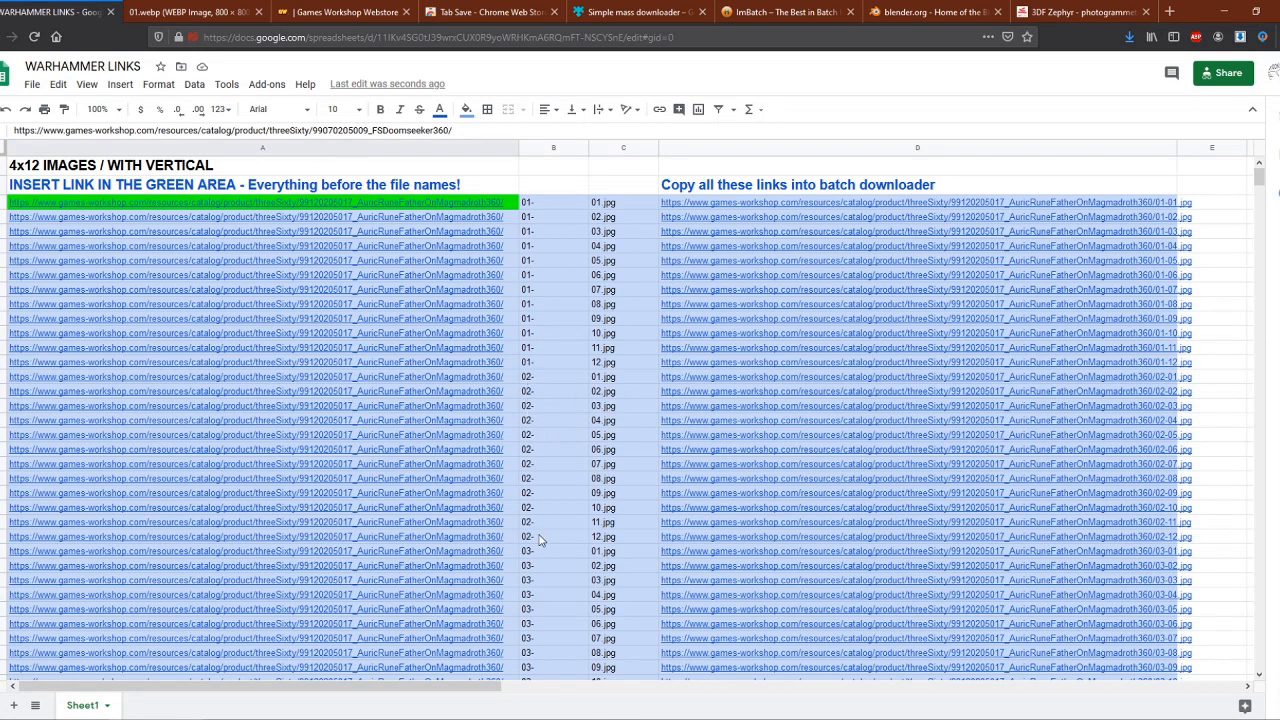
pyautogui.scroll(-3, 540, 540)
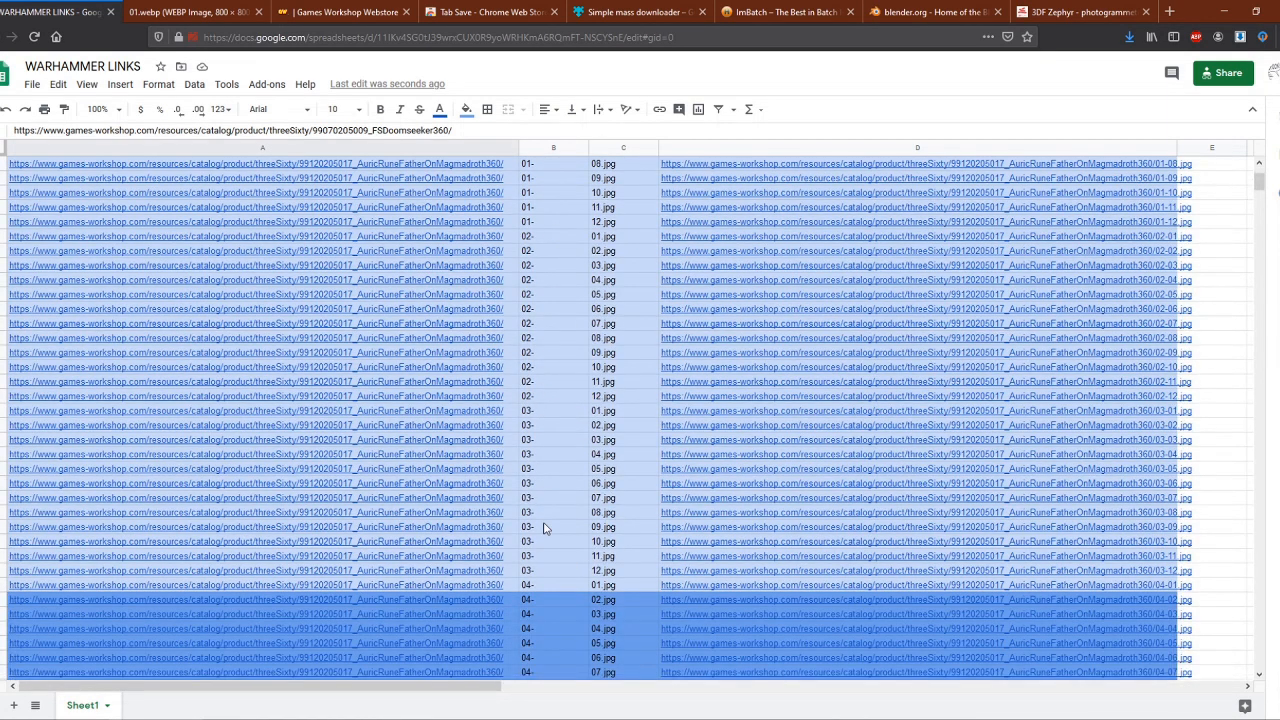
pyautogui.scroll(-8, 607, 367)
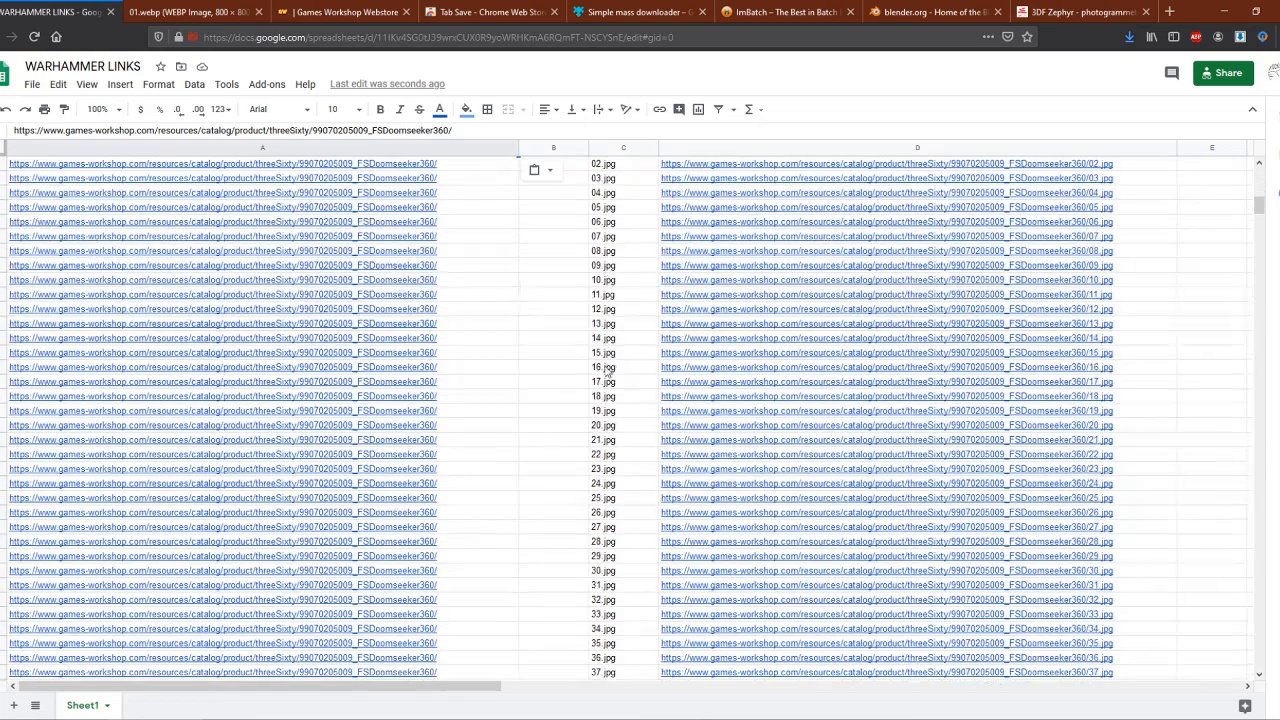
pyautogui.scroll(4, 607, 367)
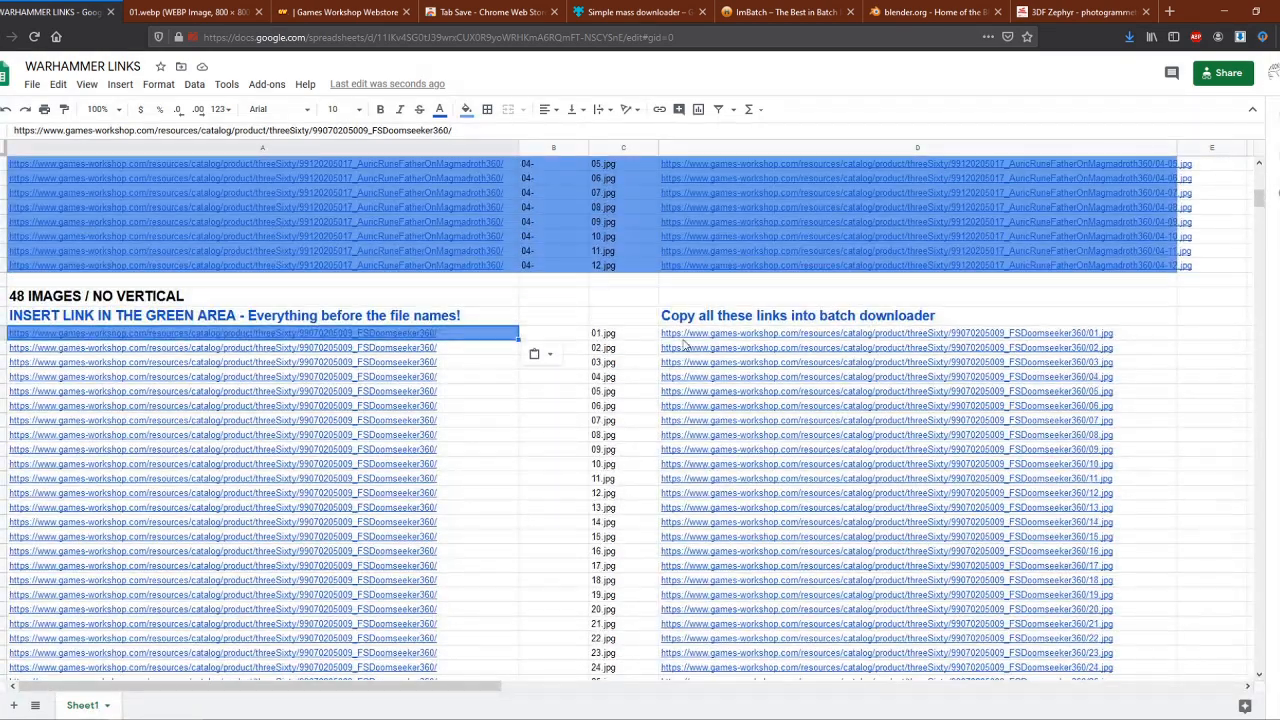
pyautogui.moveTo(750, 333); pyautogui.dragTo(815, 575)
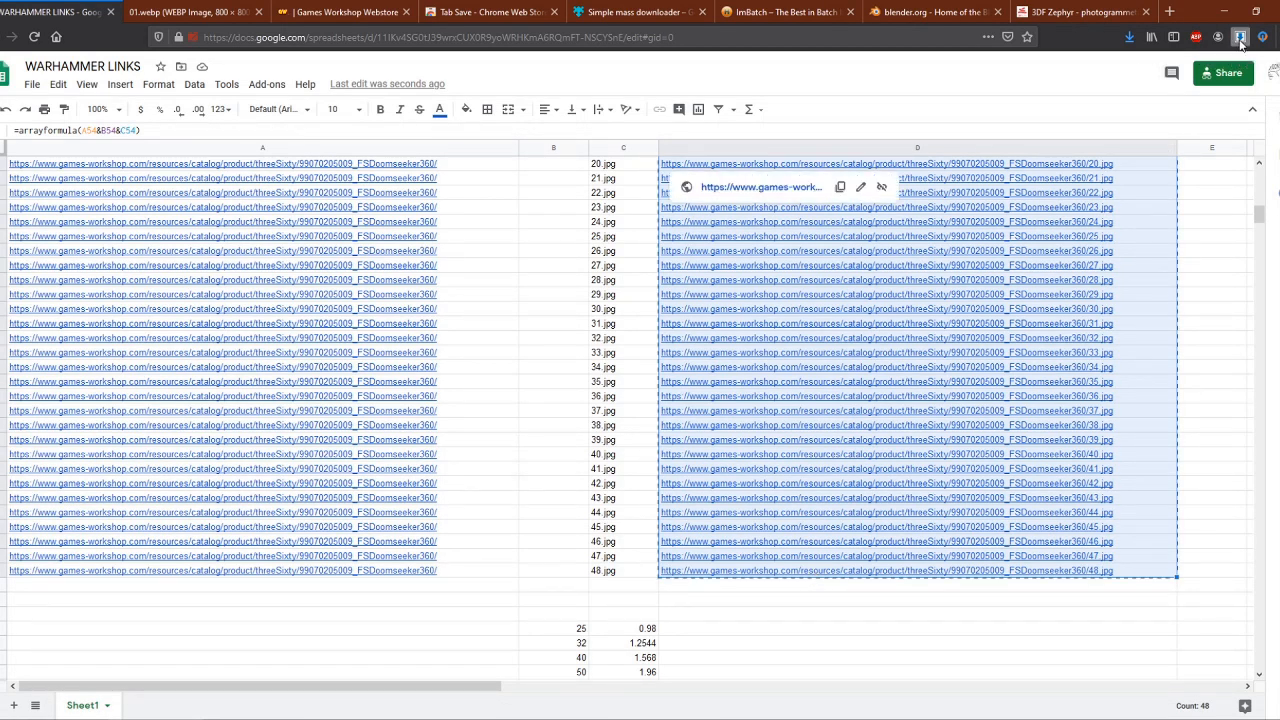
# Clear the completed downloads from the Simple mass downloader's download list
pyautogui.click(1240, 38)
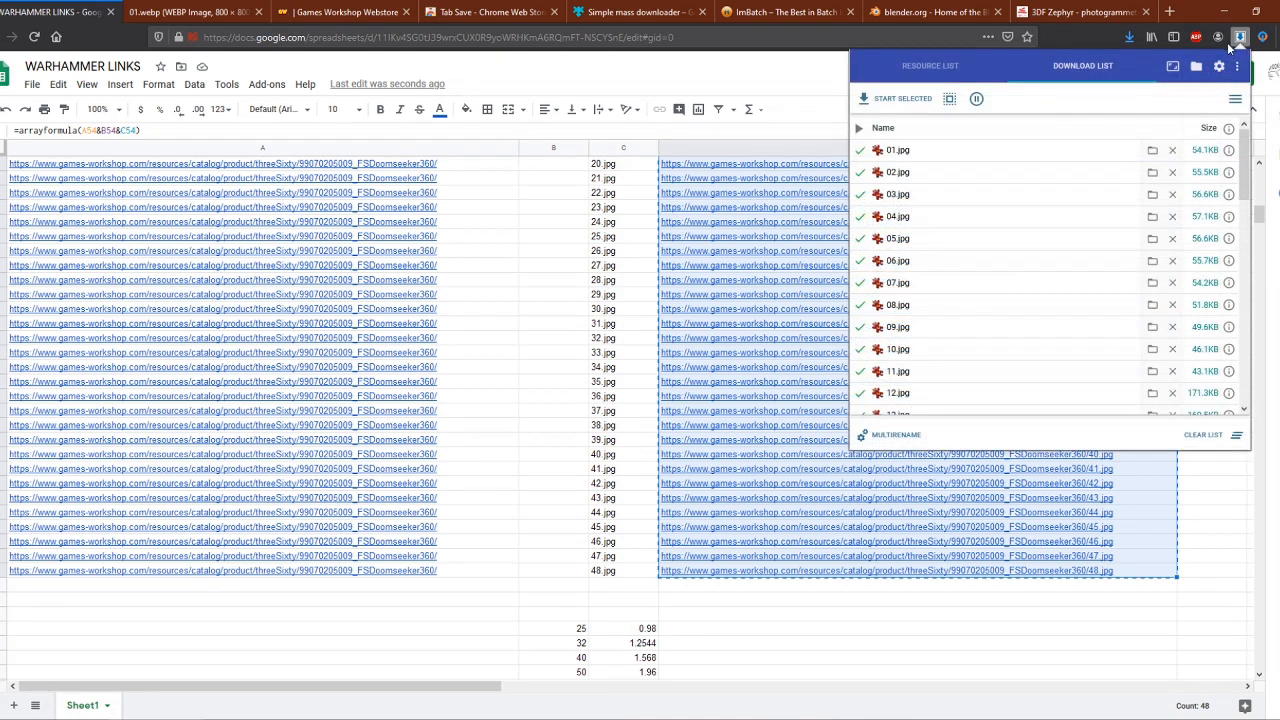
pyautogui.click(1236, 434)
pyautogui.click(1192, 394)
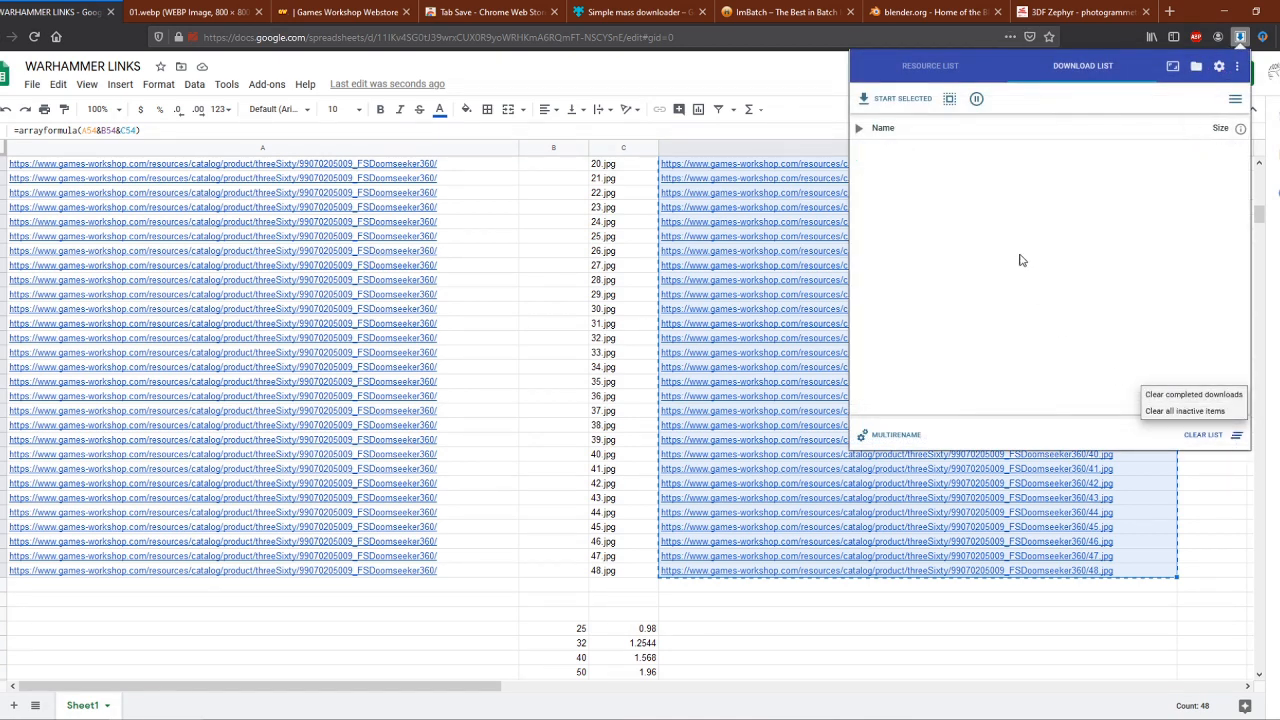
# Import the copied URLs from the clipboard into the download list and start downloading the selected files
pyautogui.click(1236, 100)
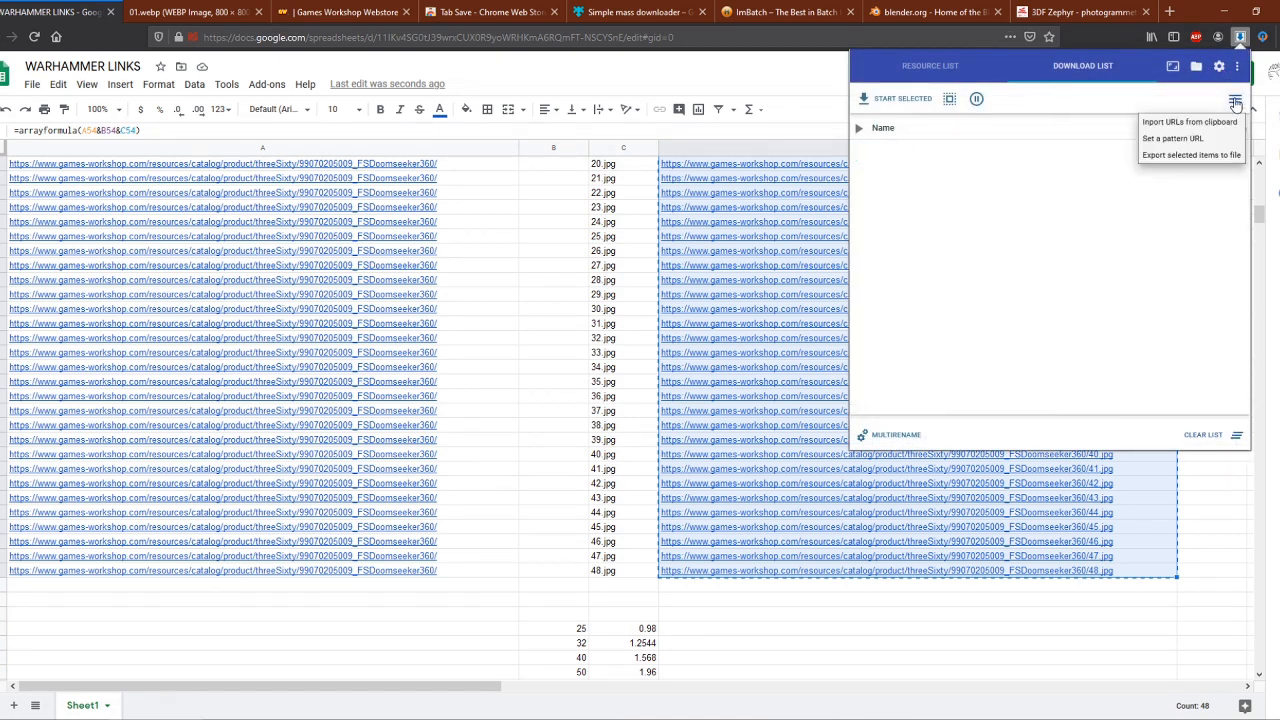
pyautogui.click(1167, 123)
pyautogui.scroll(10, 991, 245)
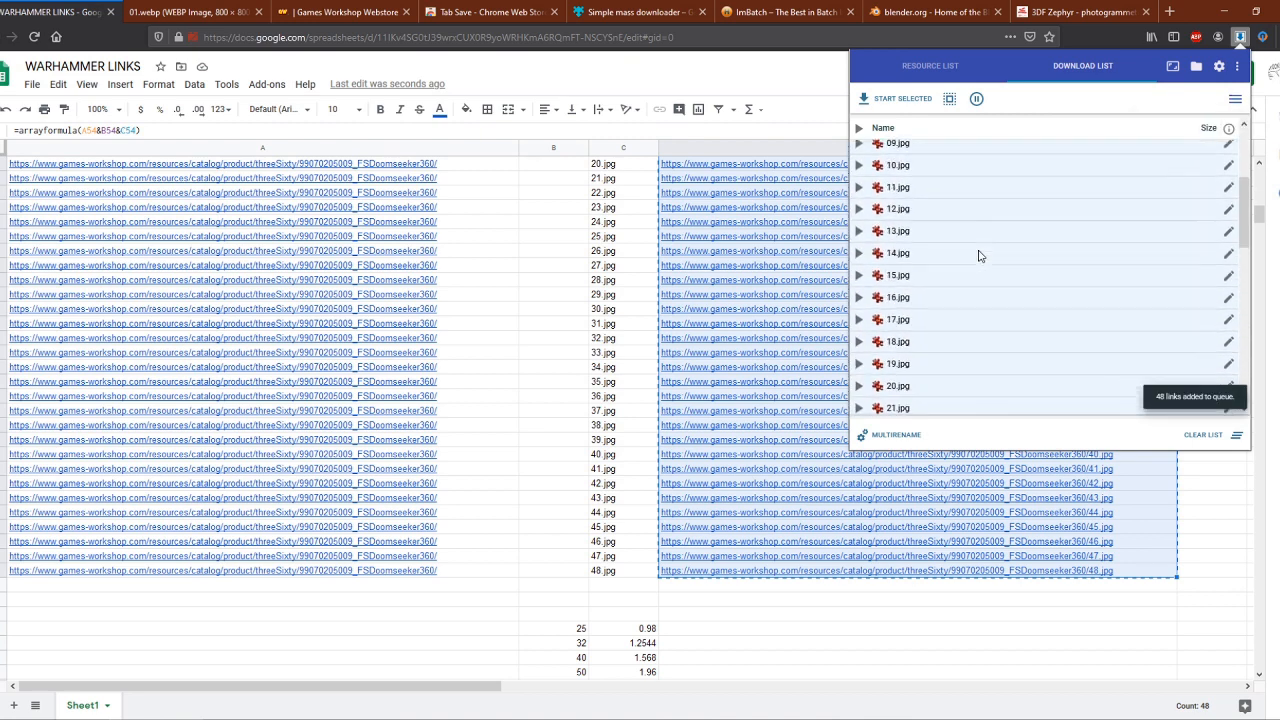
pyautogui.click(885, 102)
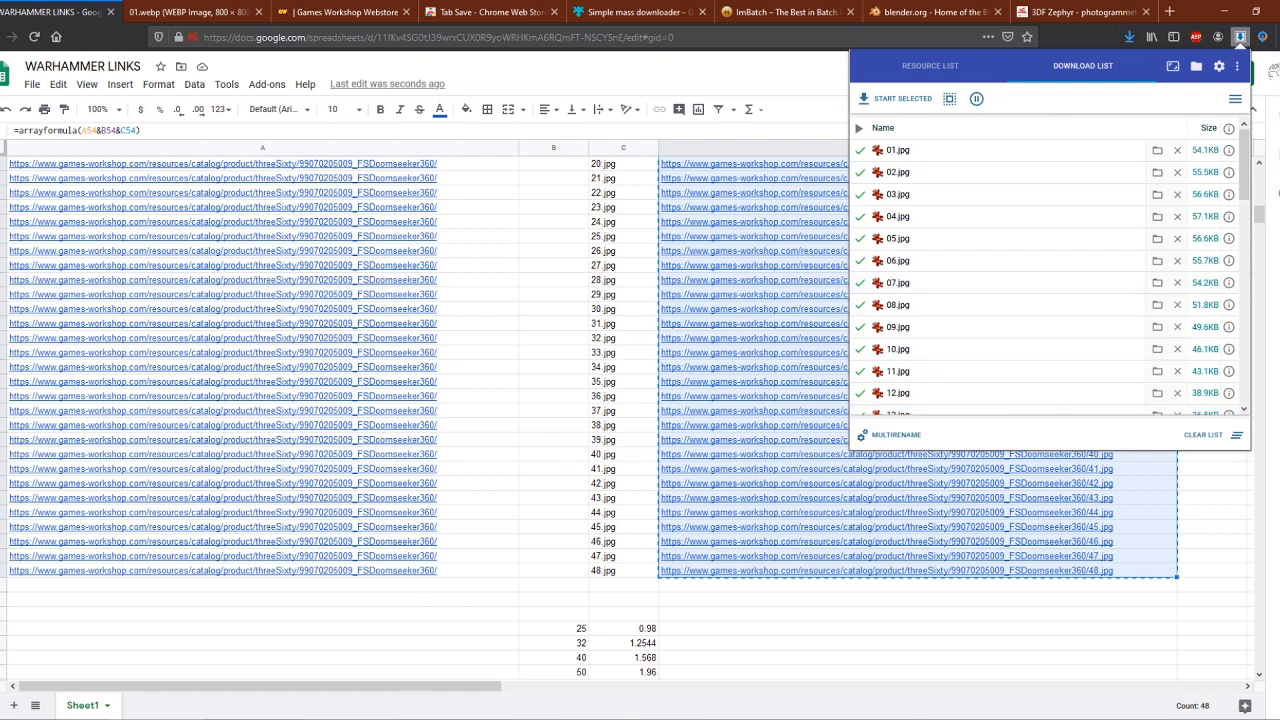
# Move the downloaded images 01 to 48 from the Downloadz folder into the empty doomseeker folder under Fyreslayers
pyautogui.click(1196, 66)
pyautogui.scroll(-5, 700, 450)
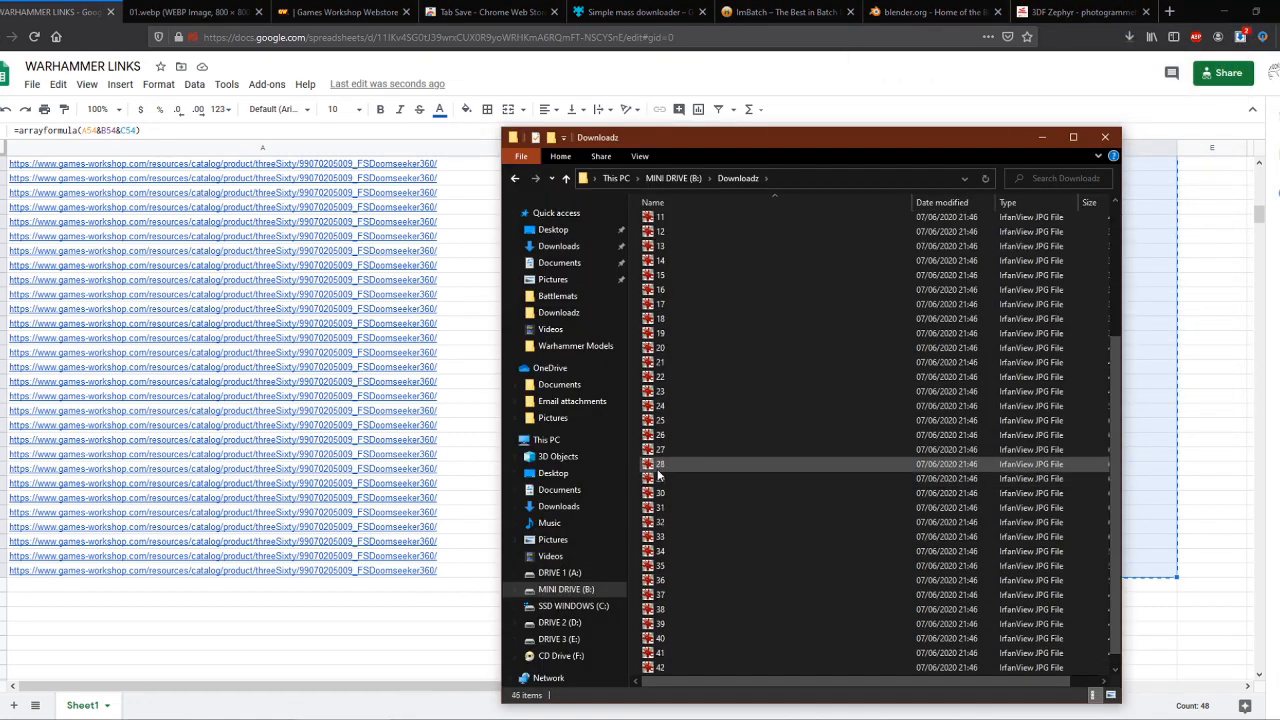
pyautogui.scroll(5, 658, 478)
pyautogui.click(686, 280)
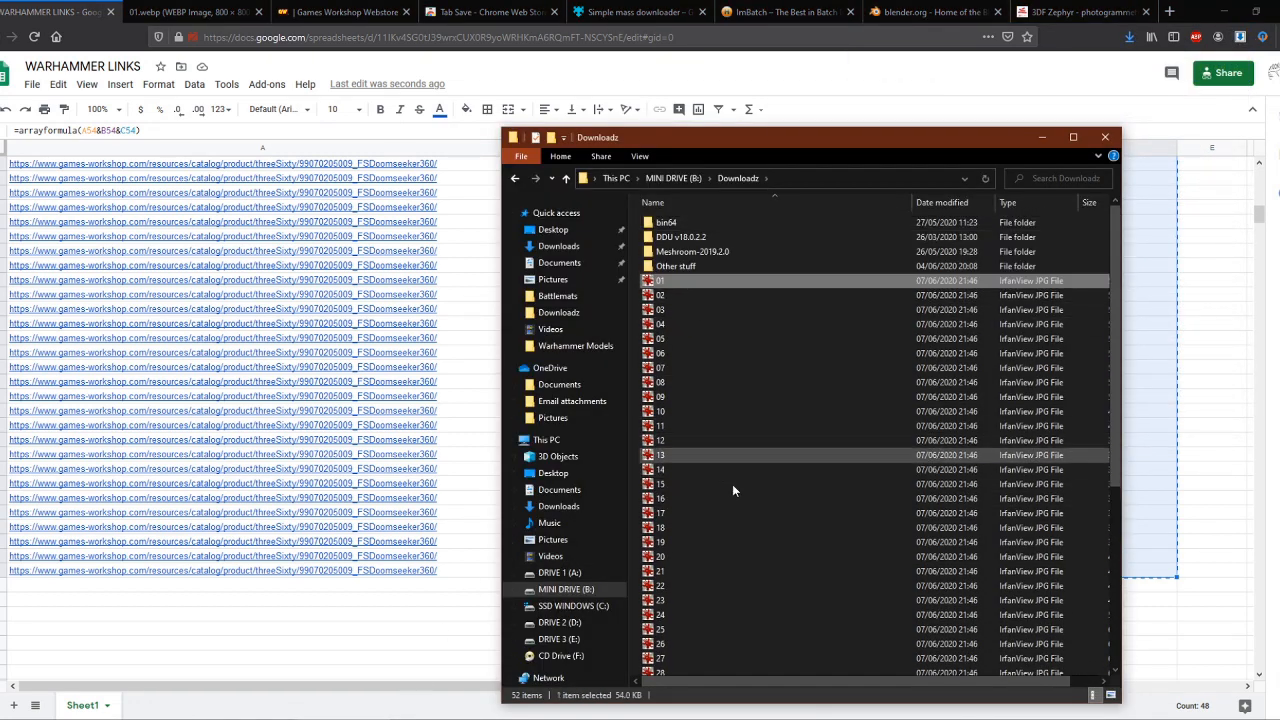
pyautogui.hotkey('shift', 'End')
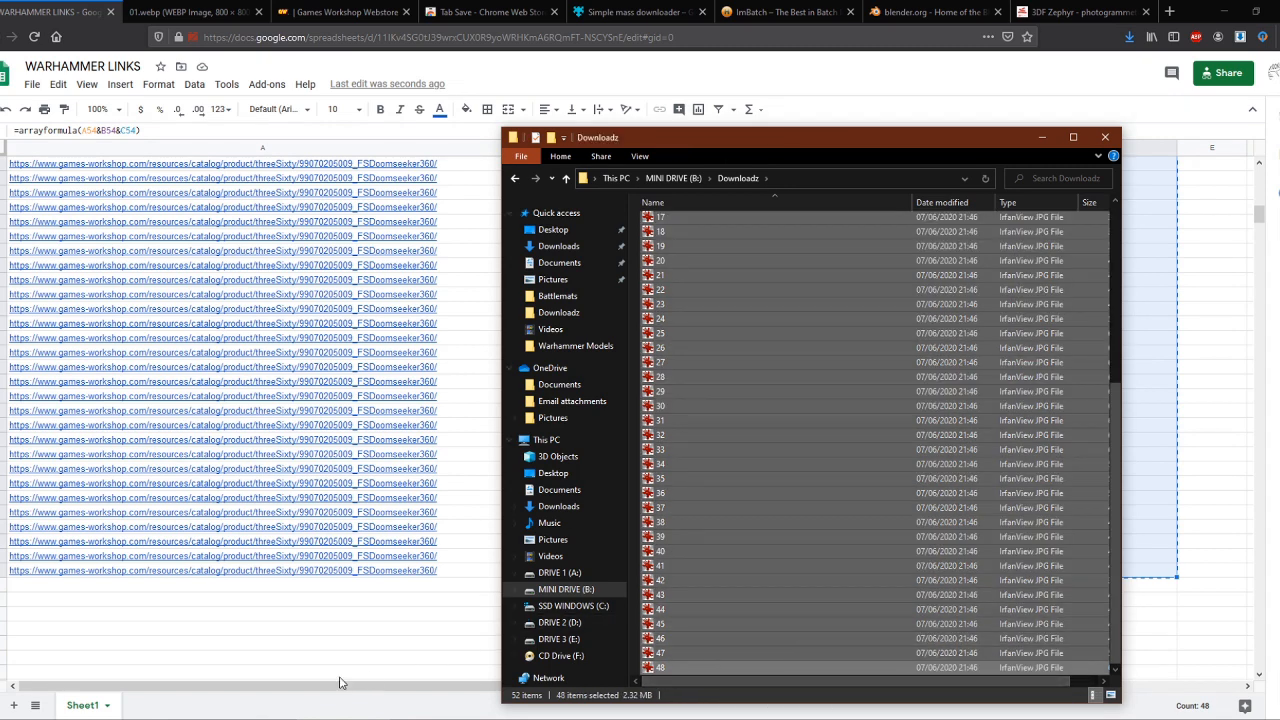
pyautogui.click(375, 718)
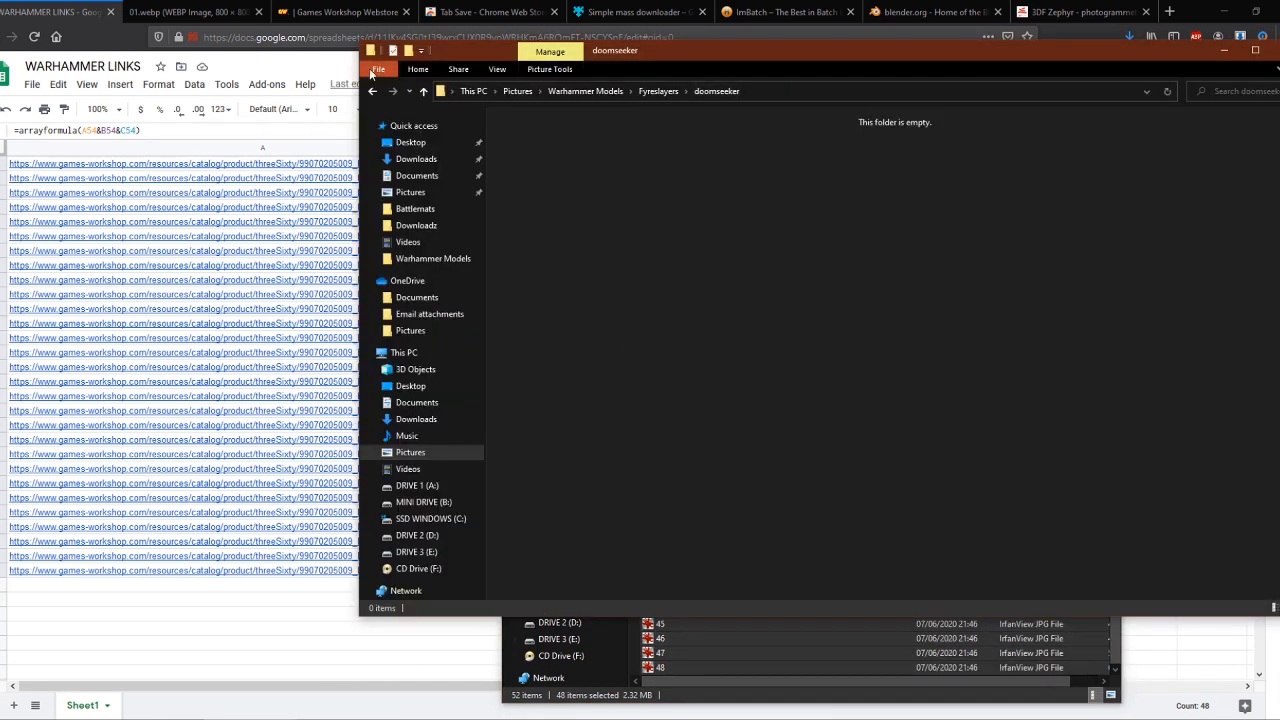
pyautogui.moveTo(359, 60); pyautogui.dragTo(630, 138)
pyautogui.moveTo(567, 250); pyautogui.dragTo(1068, 275)
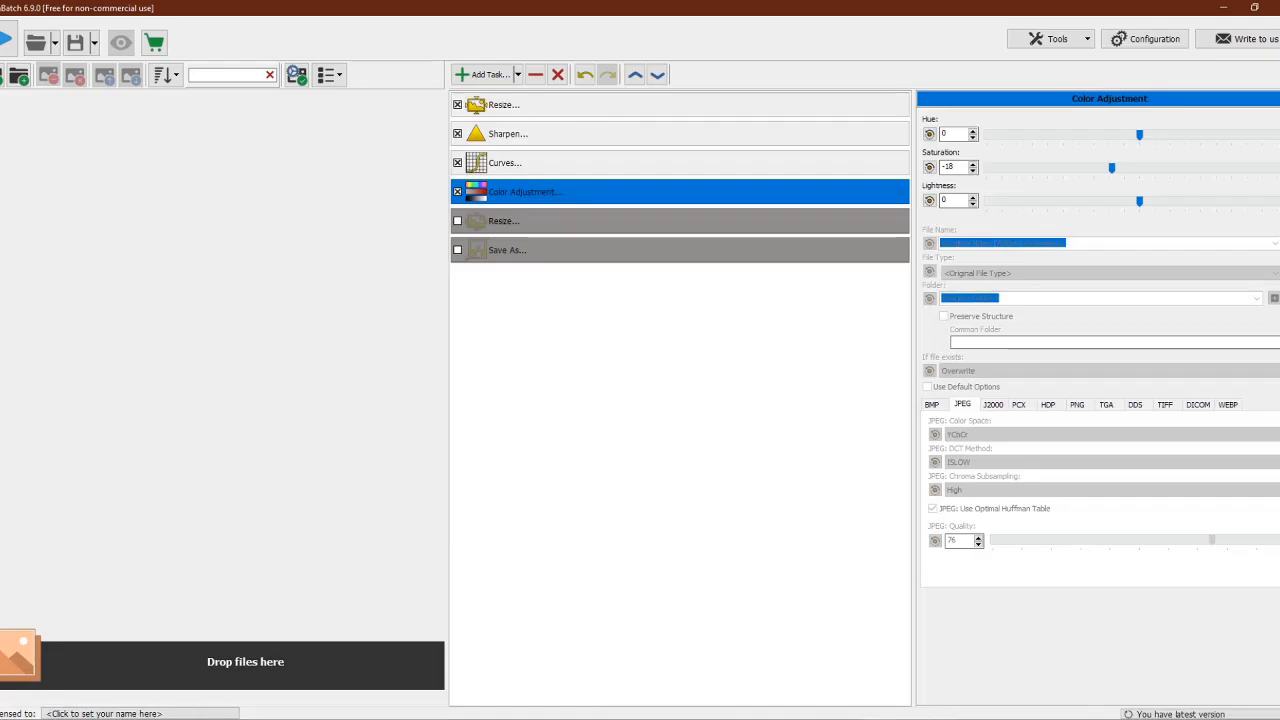
# Switch to ImBatch and add all images from the doomseeker folder to its image list
pyautogui.click(911, 719)
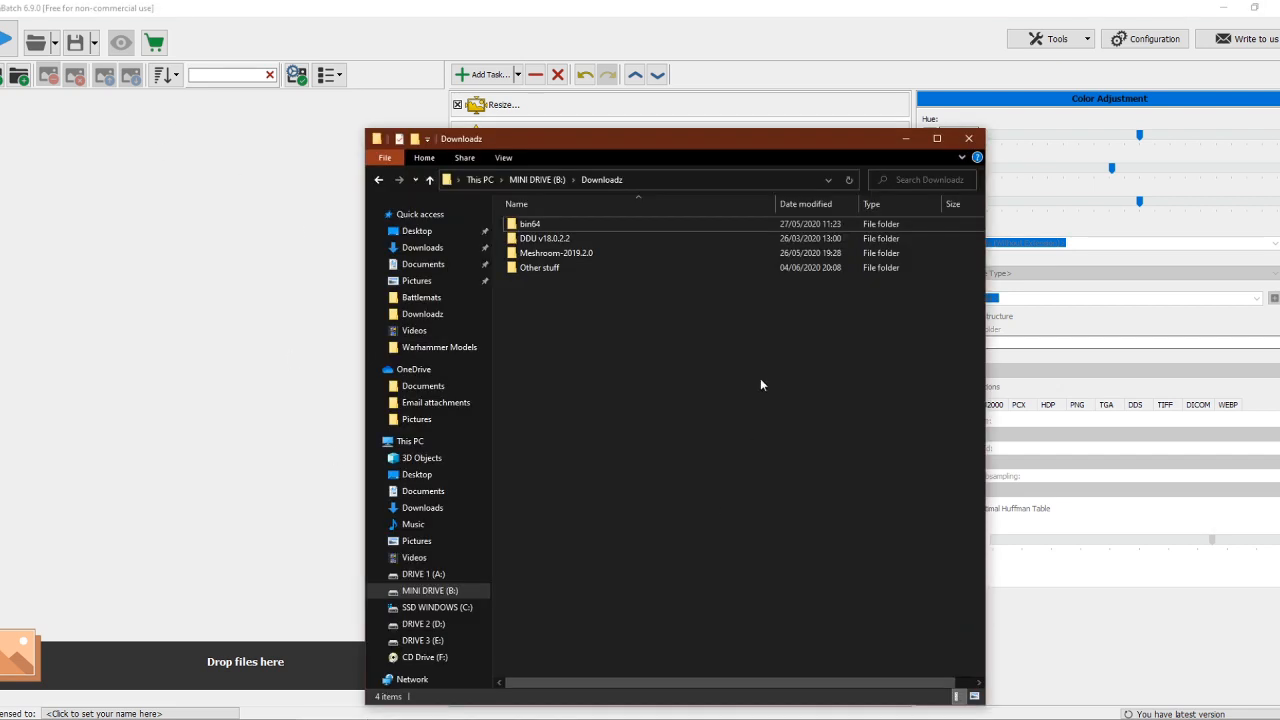
pyautogui.click(905, 719)
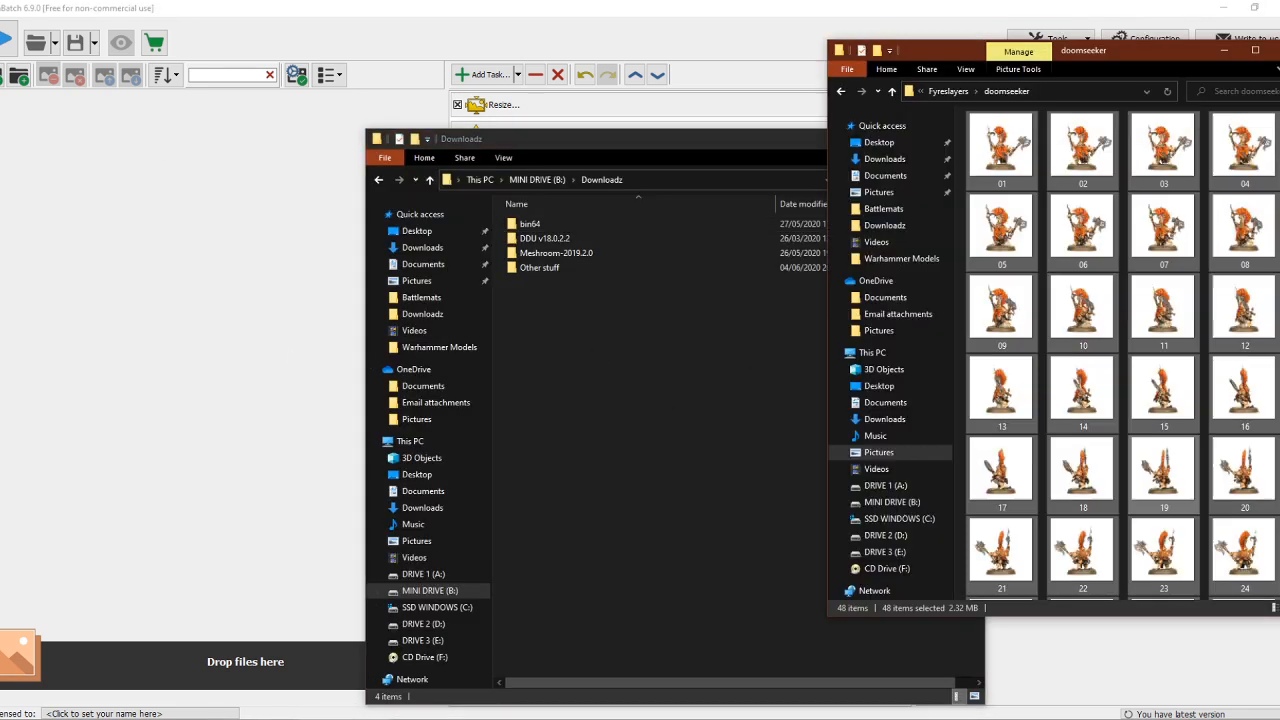
pyautogui.moveTo(1008, 154); pyautogui.dragTo(165, 236)
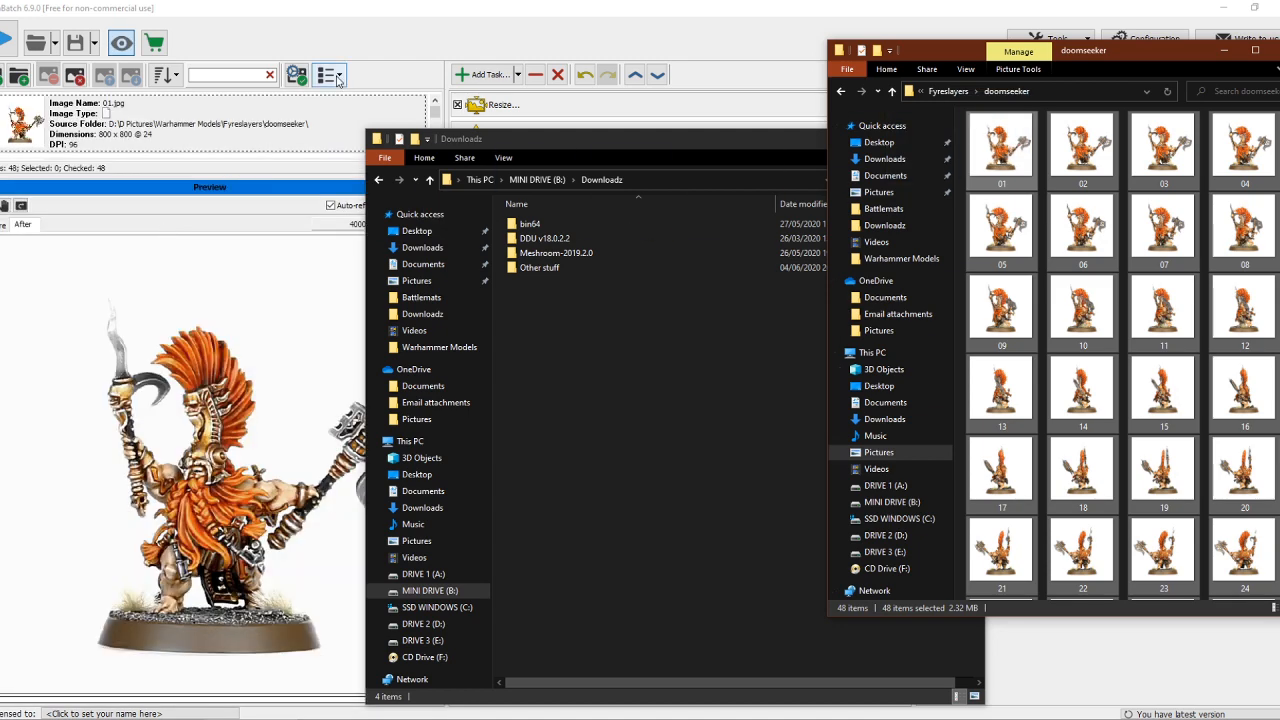
pyautogui.click(374, 30)
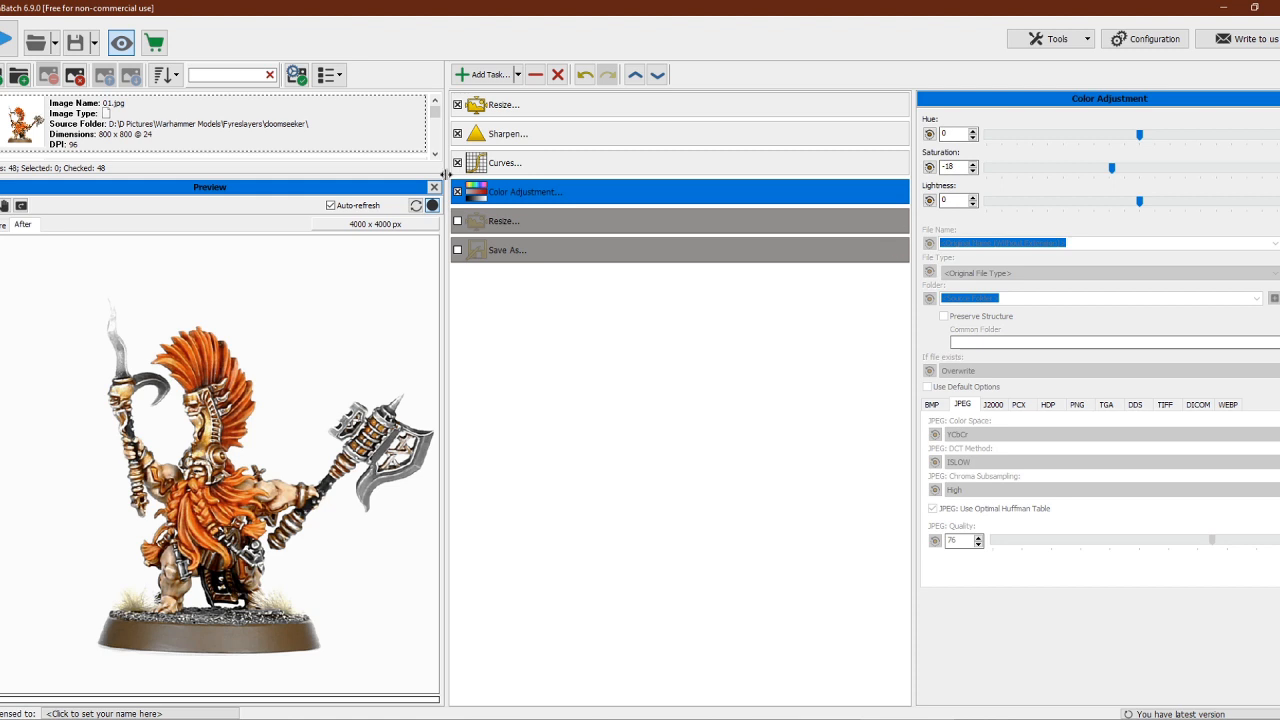
# Review the settings of the first Resize task and the Sharpen task in the task list
pyautogui.click(500, 108)
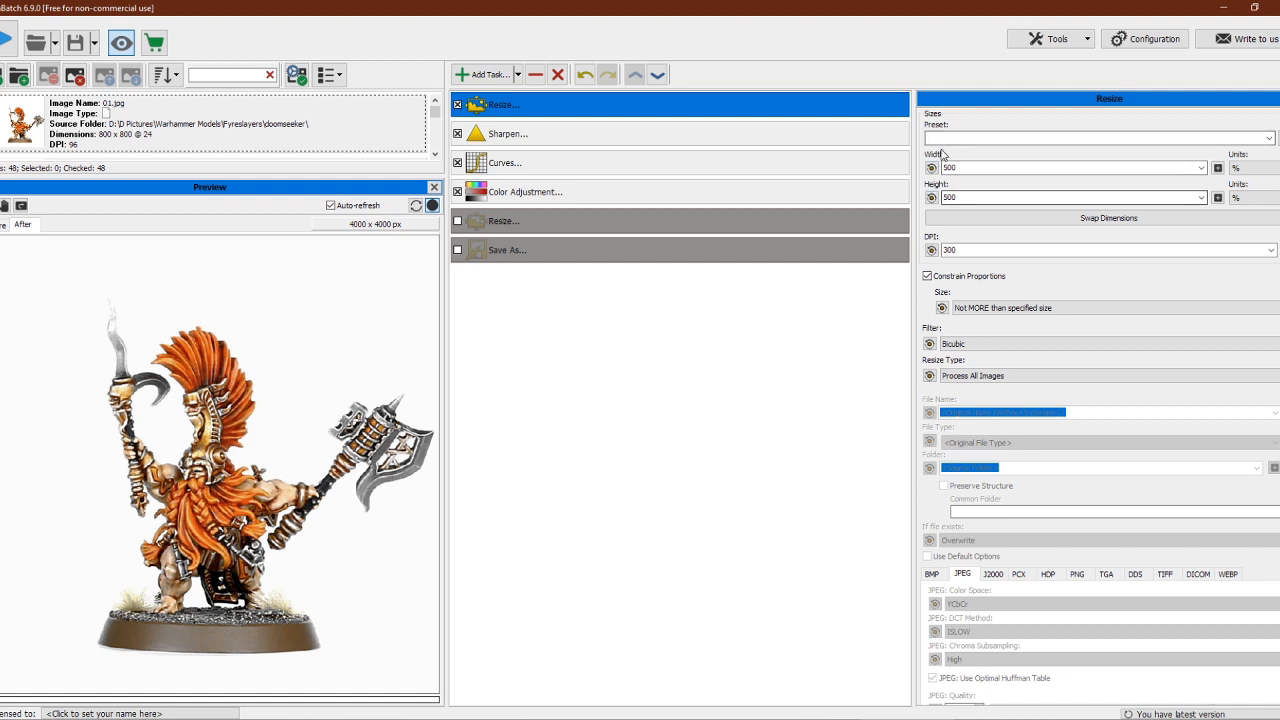
pyautogui.click(487, 74)
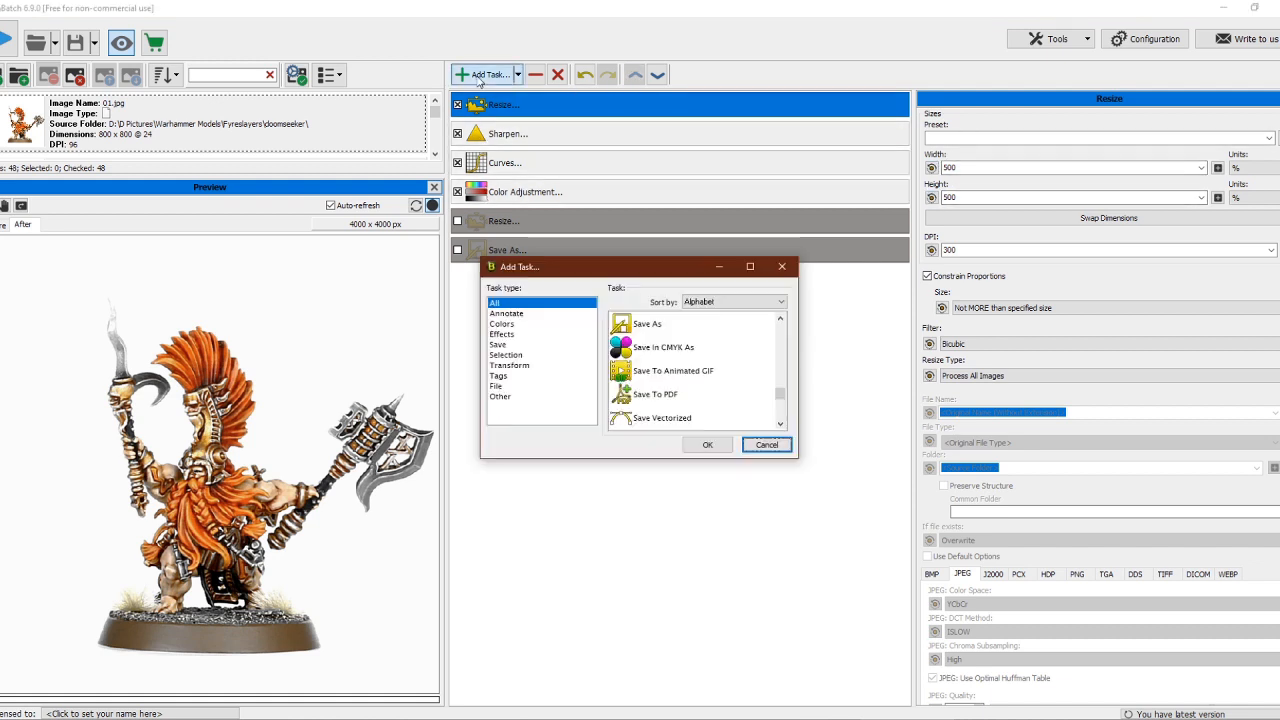
pyautogui.click(746, 441)
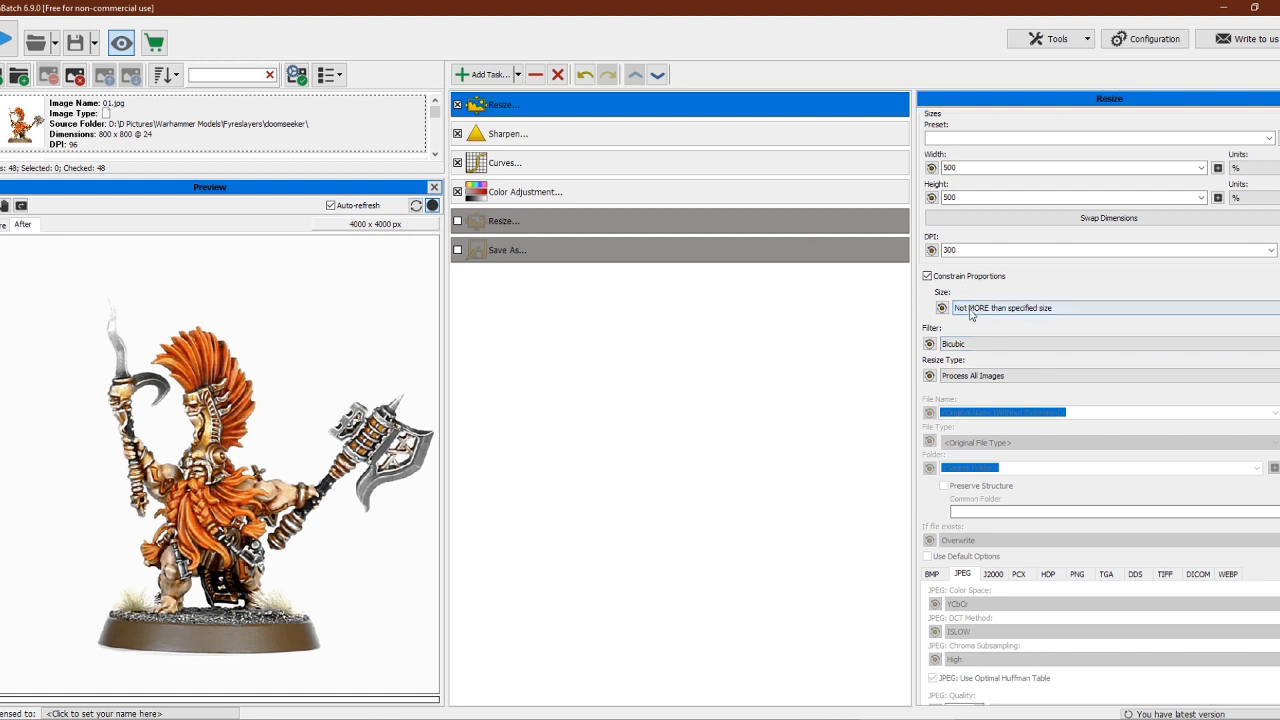
pyautogui.doubleClick(976, 249)
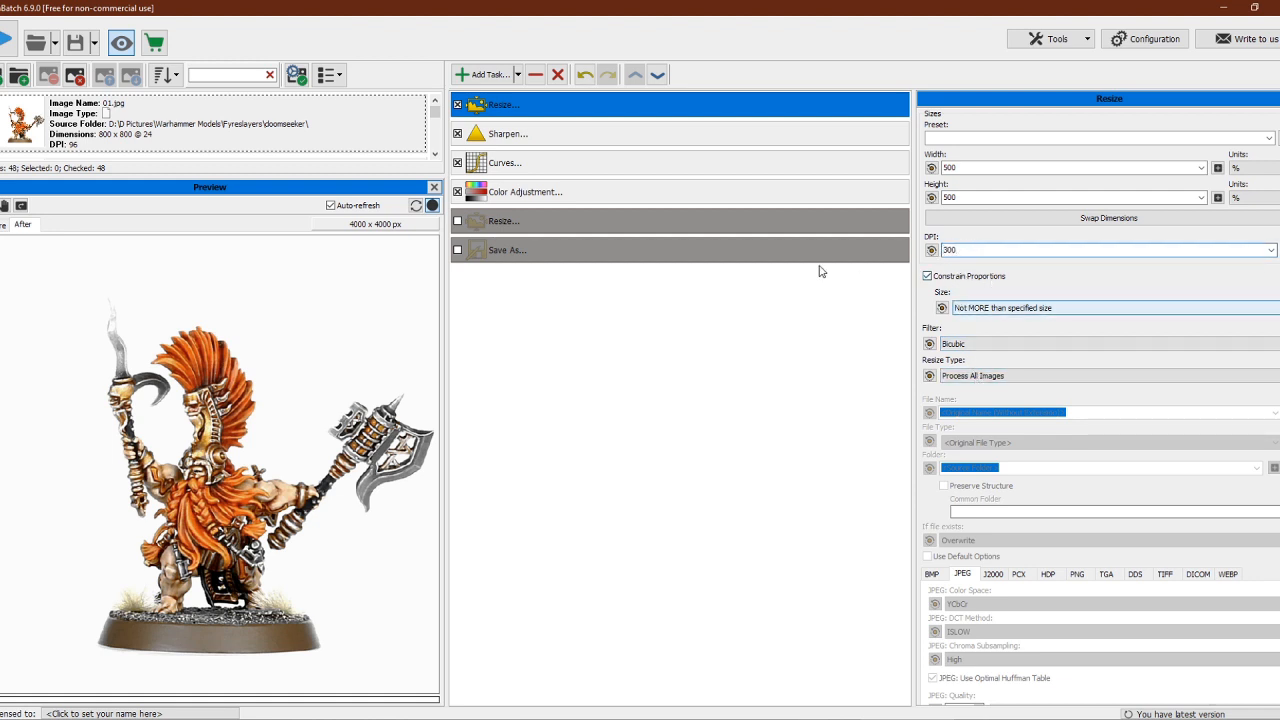
pyautogui.click(505, 134)
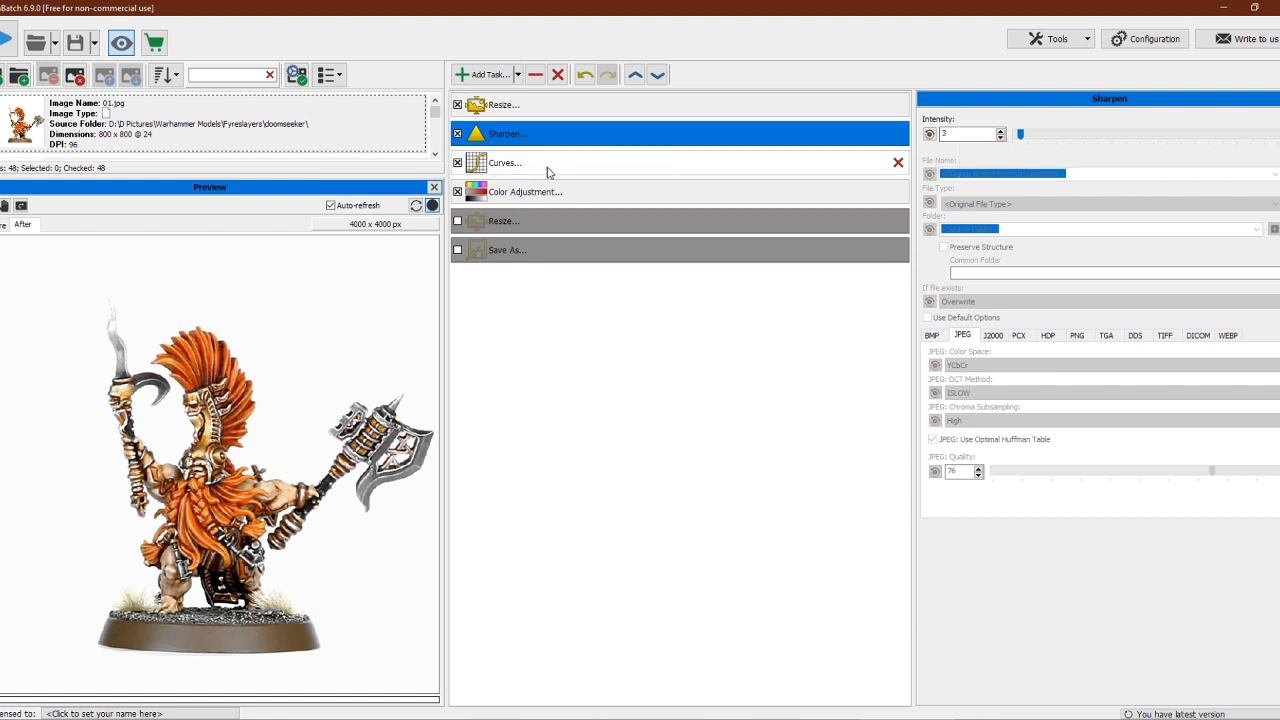
# Adjust the RGB black point in the Curves task, comparing an input of about 4 with about 29 in the preview
pyautogui.click(513, 166)
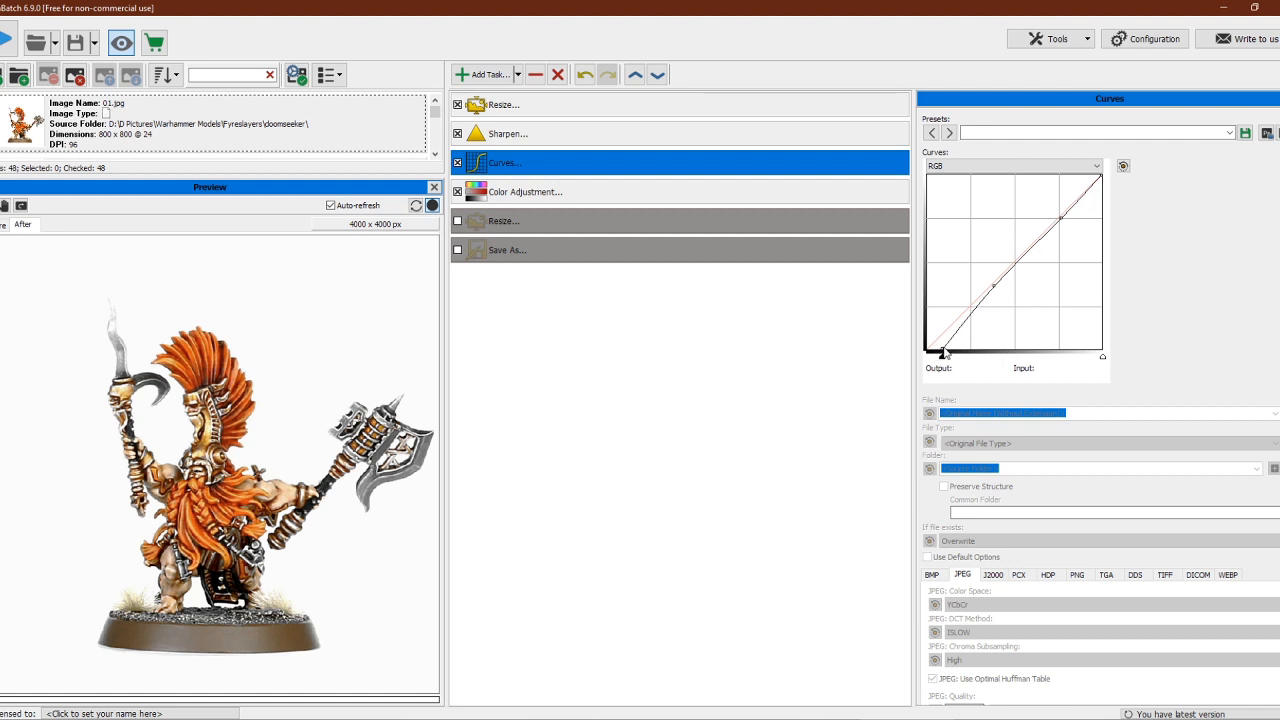
pyautogui.moveTo(940, 347); pyautogui.dragTo(928, 349)
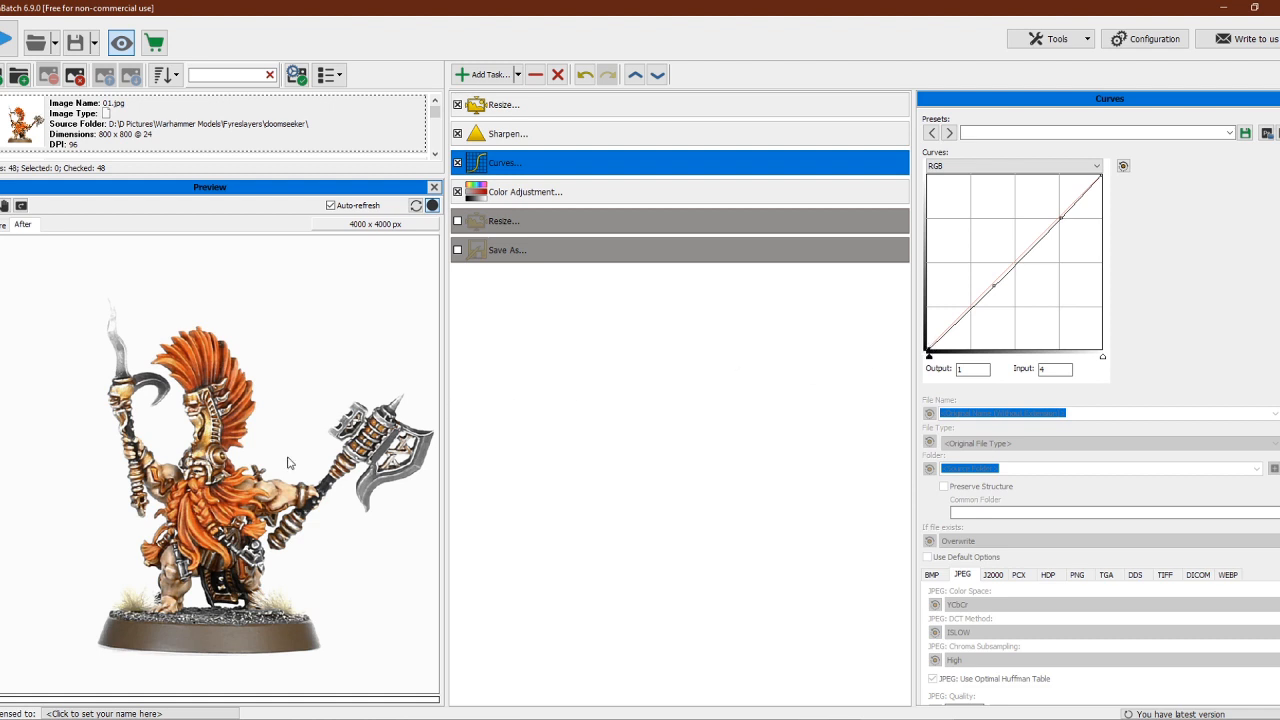
pyautogui.moveTo(930, 351); pyautogui.dragTo(947, 352)
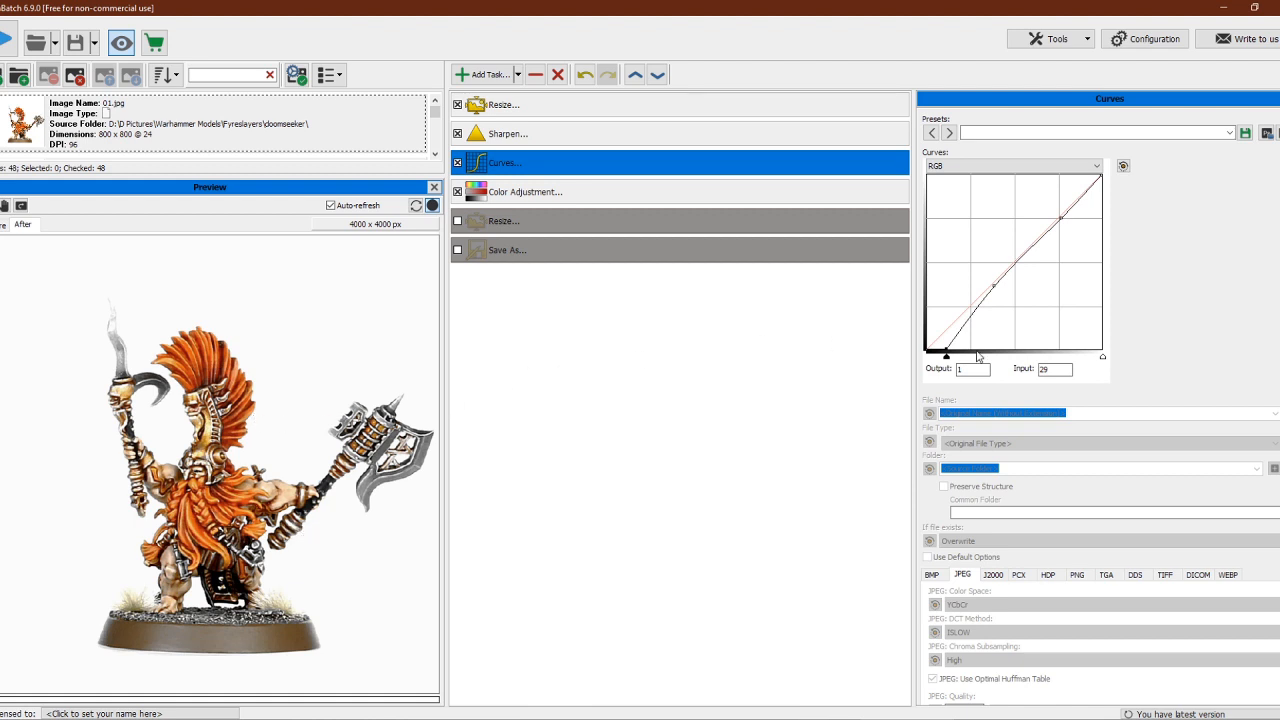
pyautogui.moveTo(942, 352); pyautogui.dragTo(941, 355)
# Disable and re-enable the Color Adjustment task to compare its effect on the previewed image
pyautogui.click(516, 197)
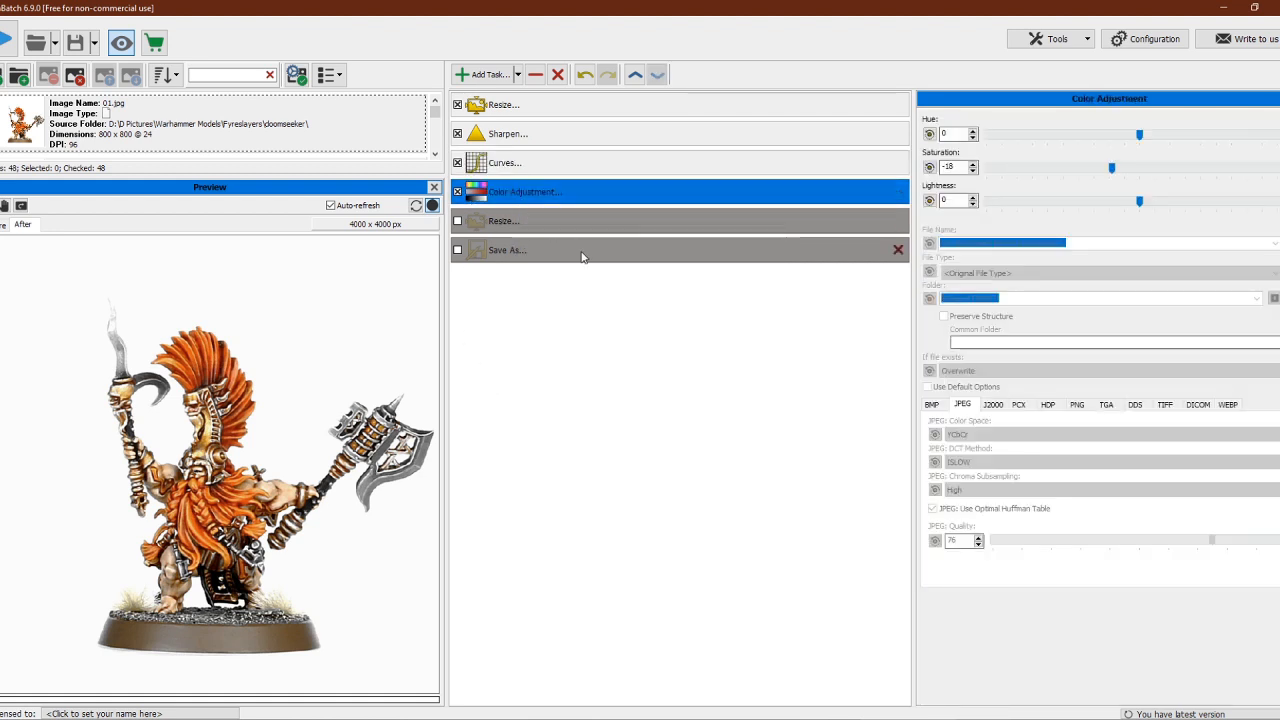
pyautogui.click(458, 193)
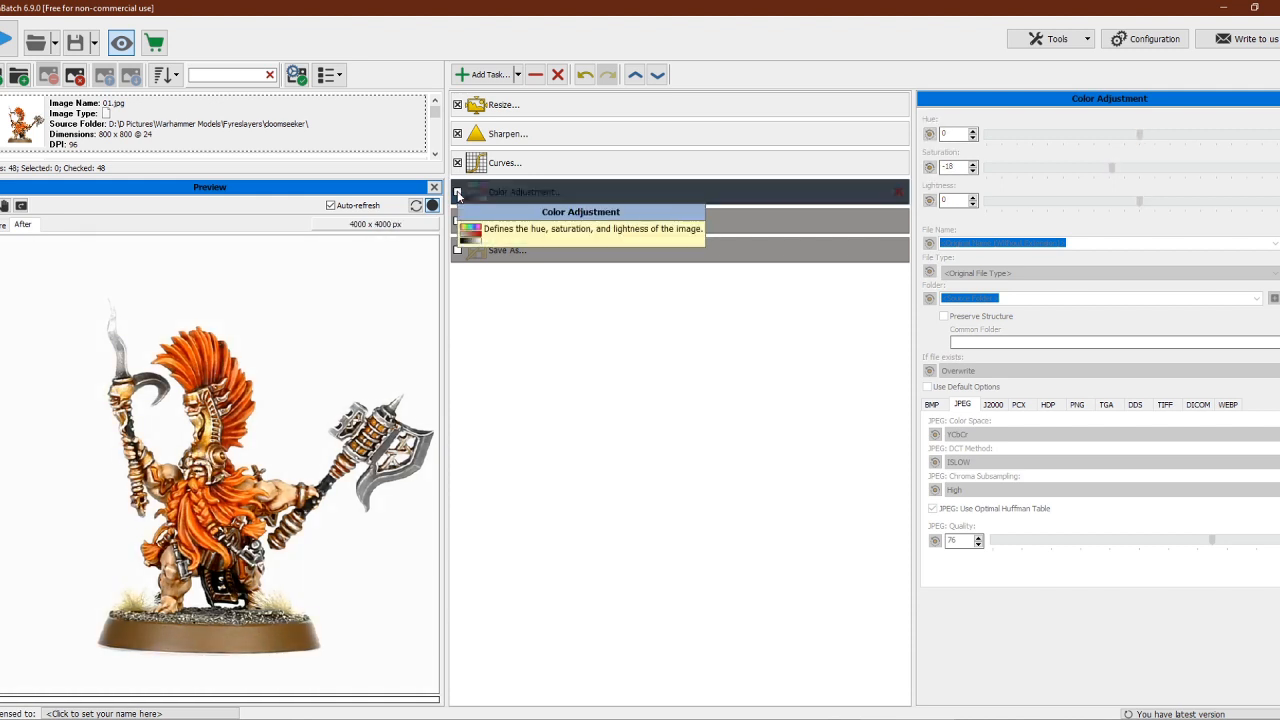
pyautogui.click(458, 193)
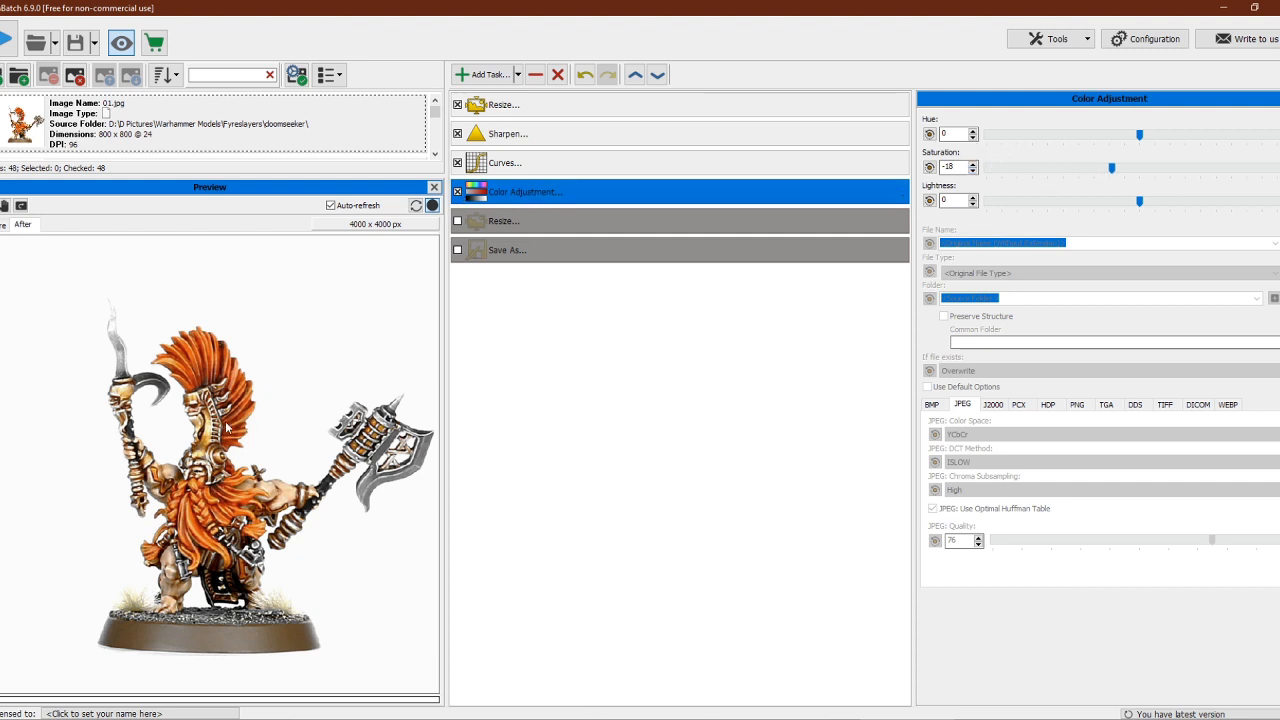
pyautogui.click(458, 191)
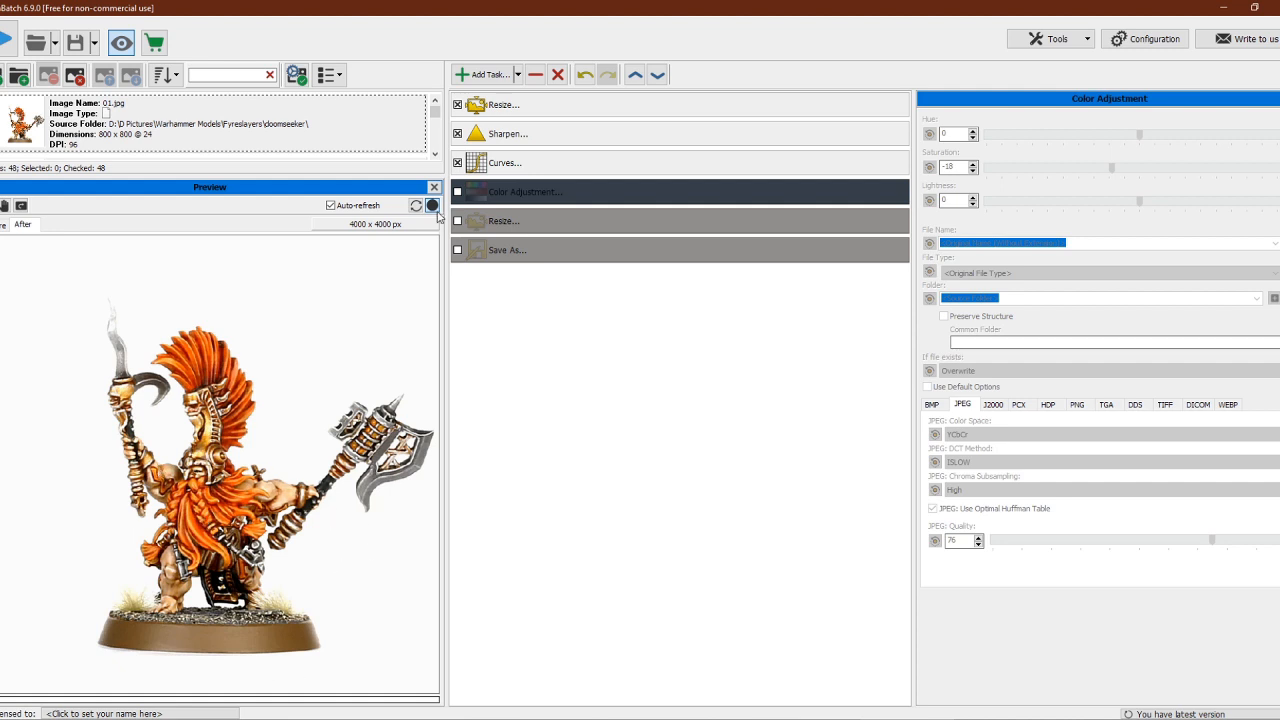
pyautogui.click(458, 191)
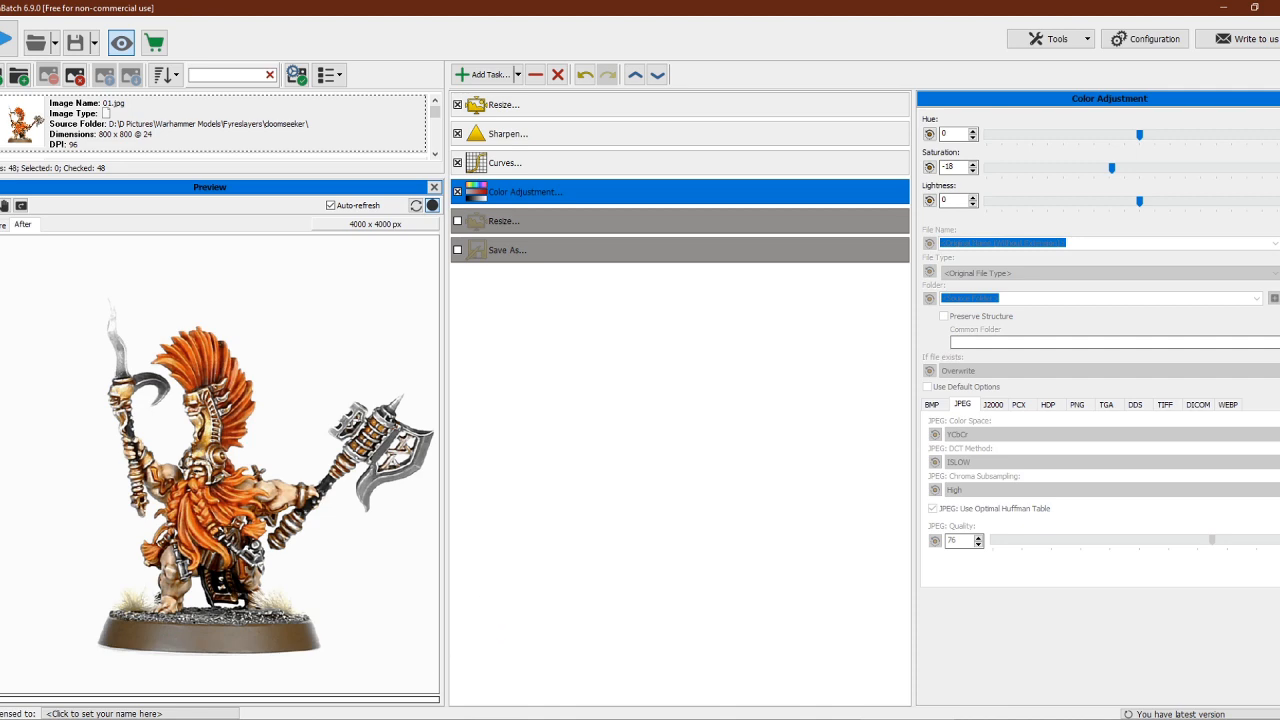
# Switch to the doomseeker folder in File Explorer and look over its images
pyautogui.hotkey('alt', 'Tab')
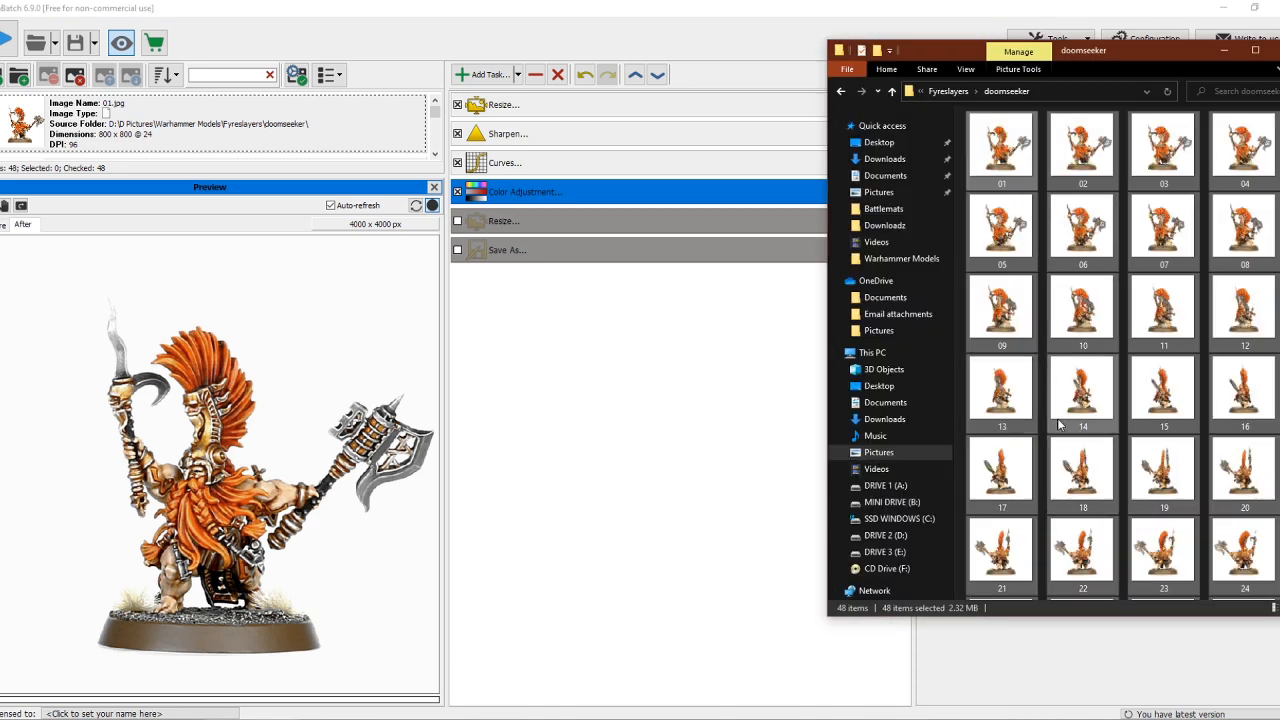
pyautogui.scroll(-5, 1060, 425)
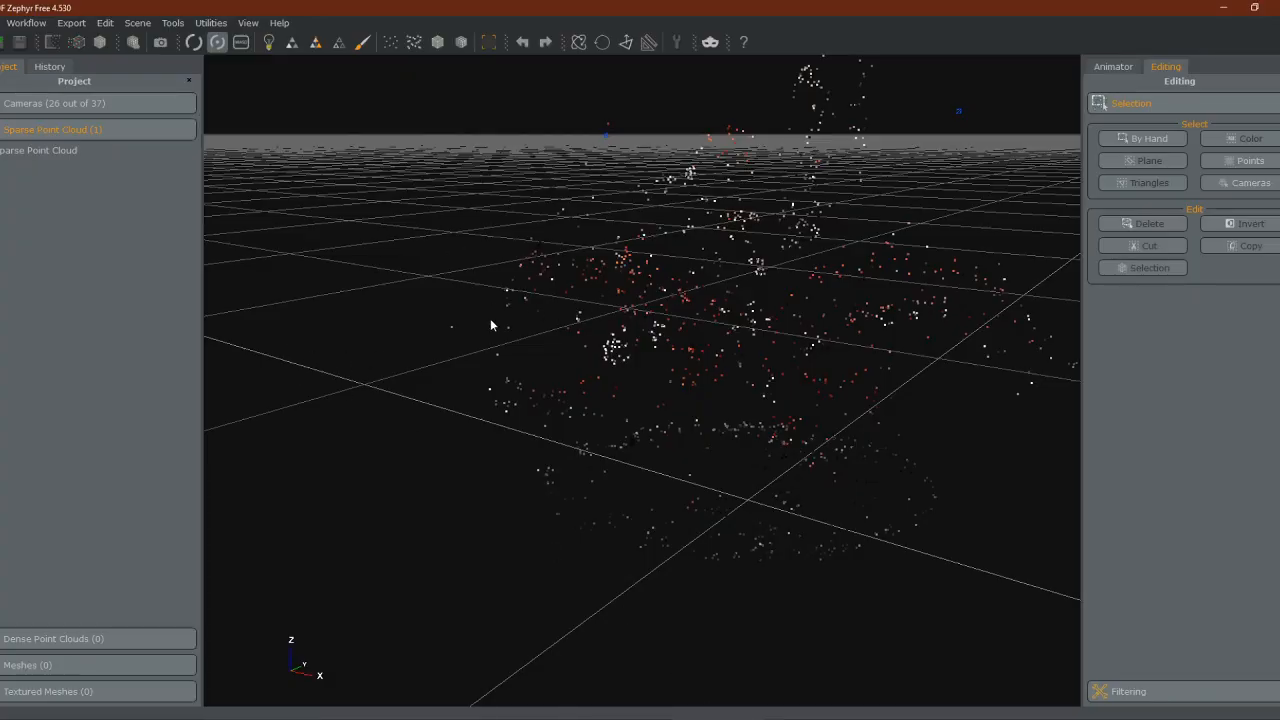
# In 3DF Zephyr Free, start a new project with Mask images enabled, without saving the current workspace
pyautogui.scroll(-1, 476, 284)
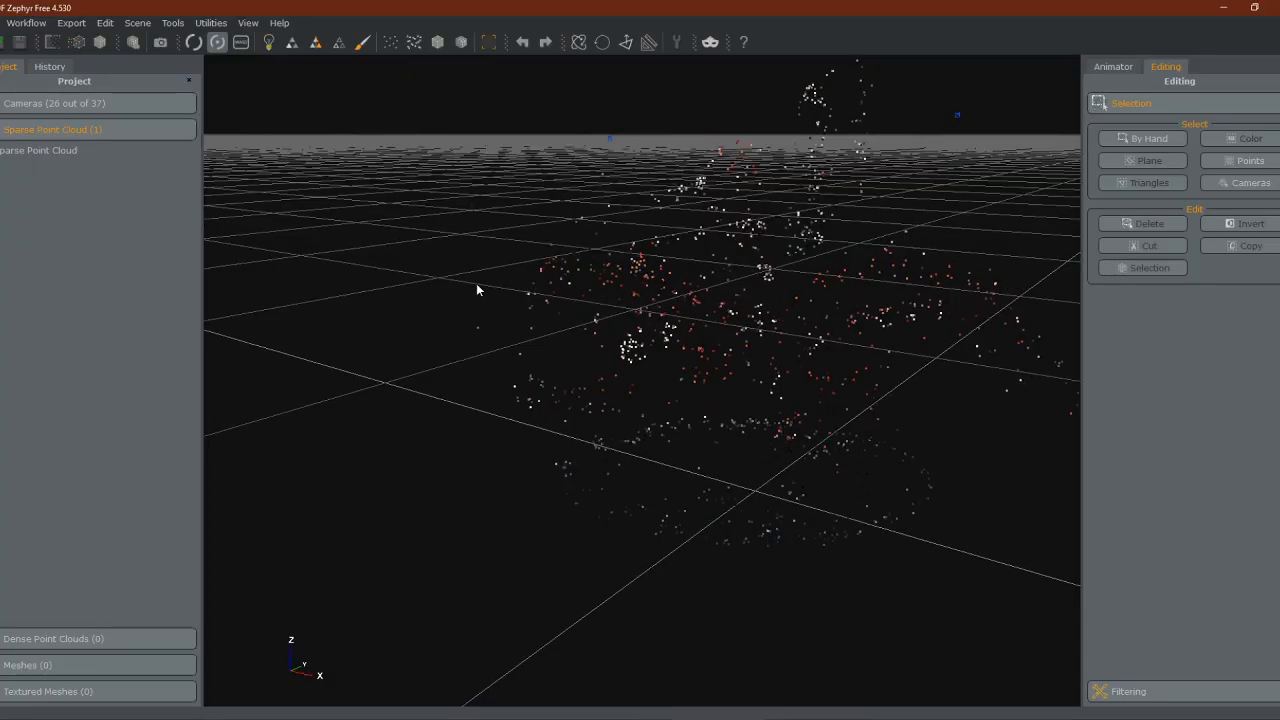
pyautogui.click(24, 23)
pyautogui.click(45, 37)
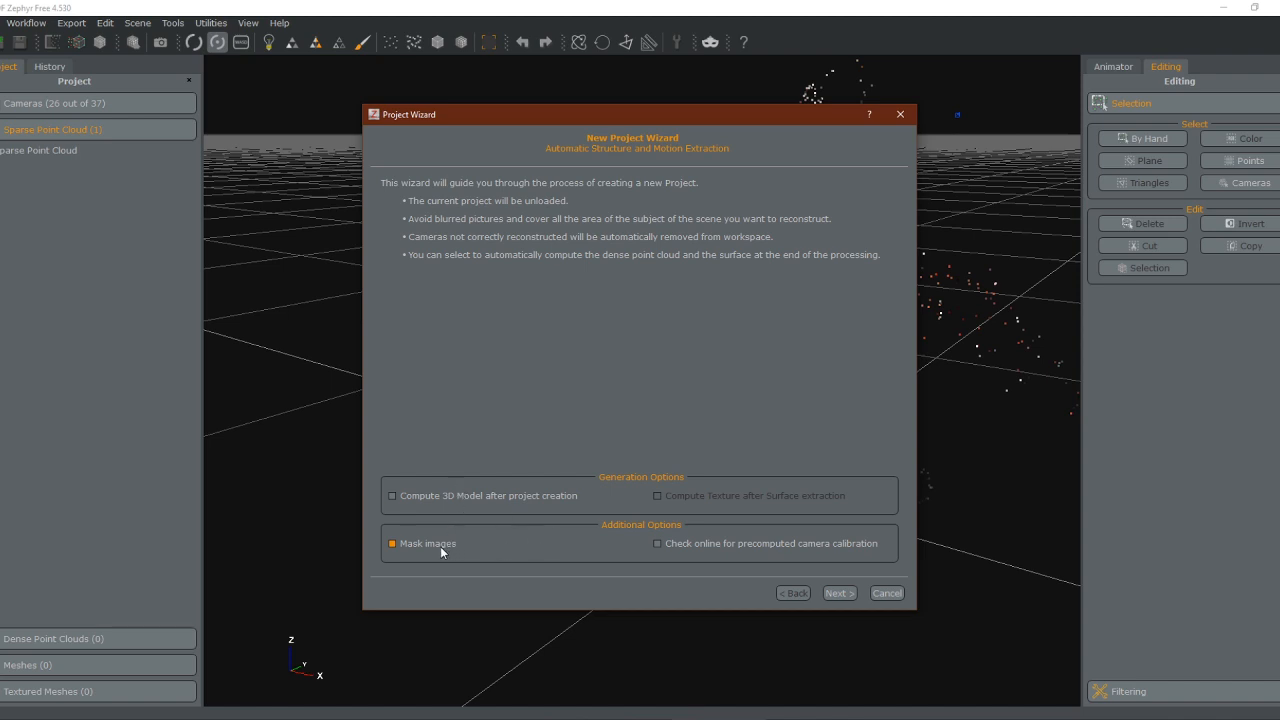
pyautogui.click(839, 593)
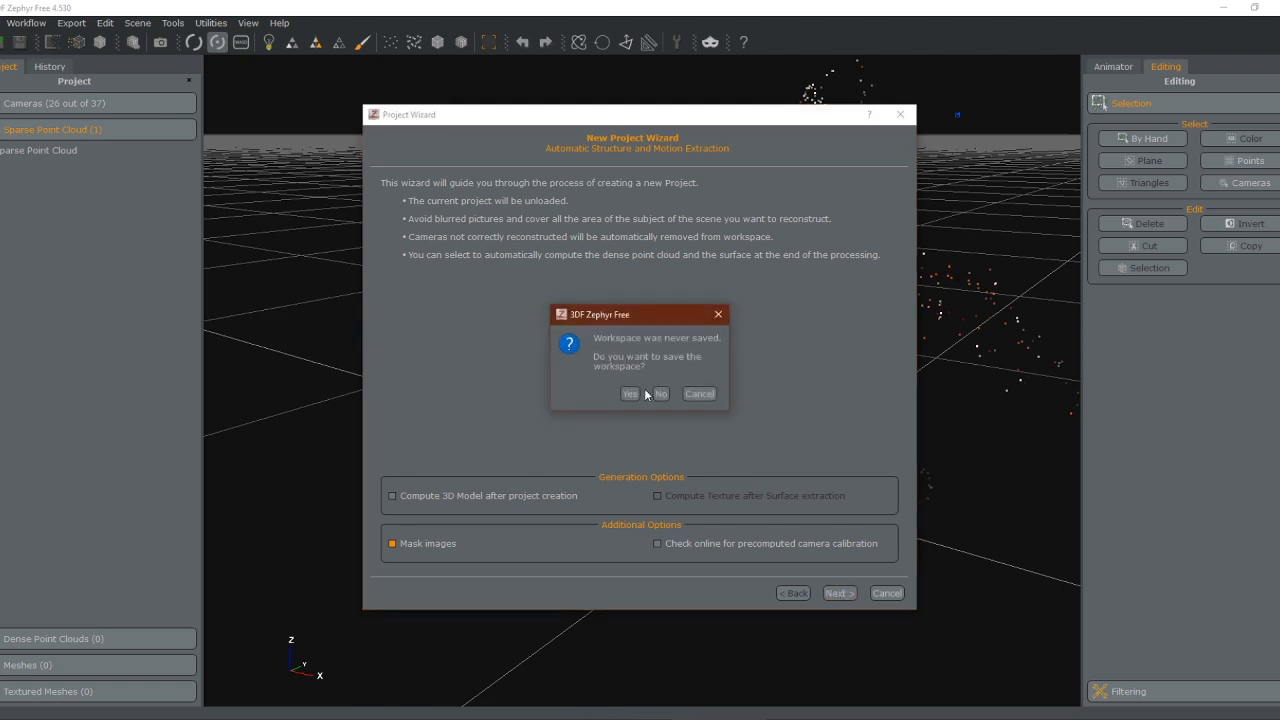
pyautogui.click(661, 393)
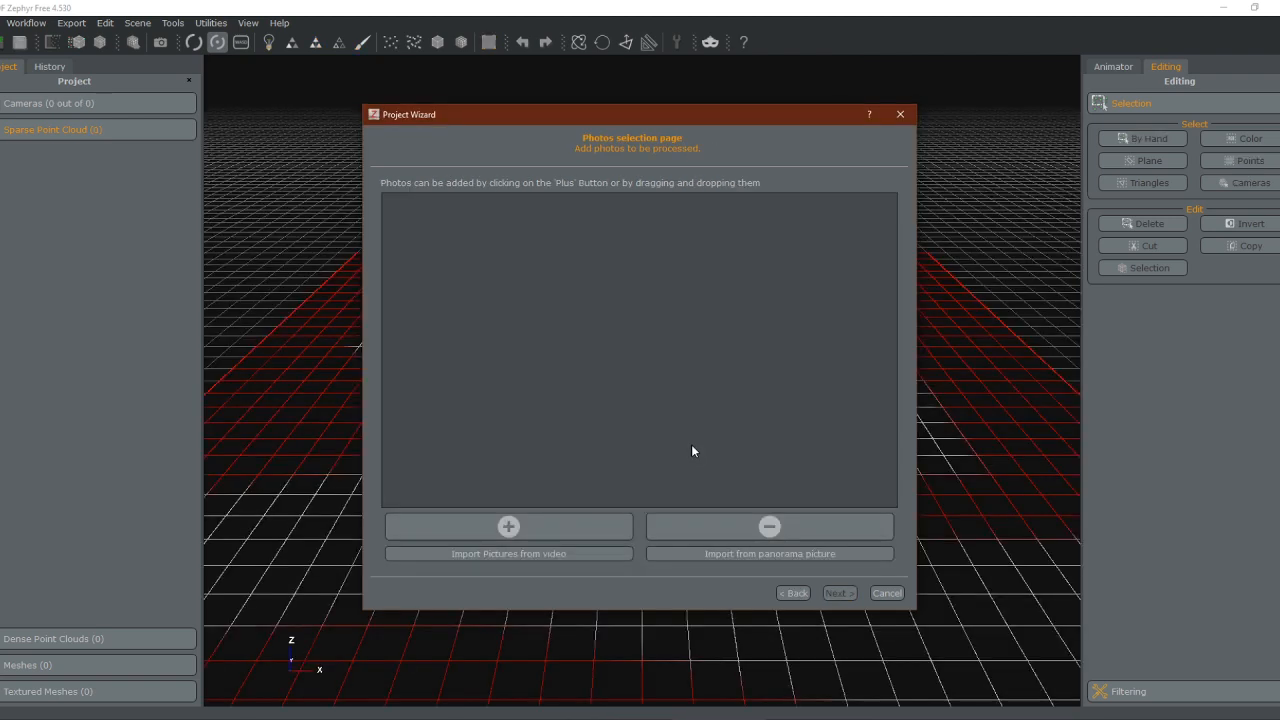
# Add images 01 to 48 from the doomseeker folder under Fyreslayers to the new project's photo list
pyautogui.click(509, 526)
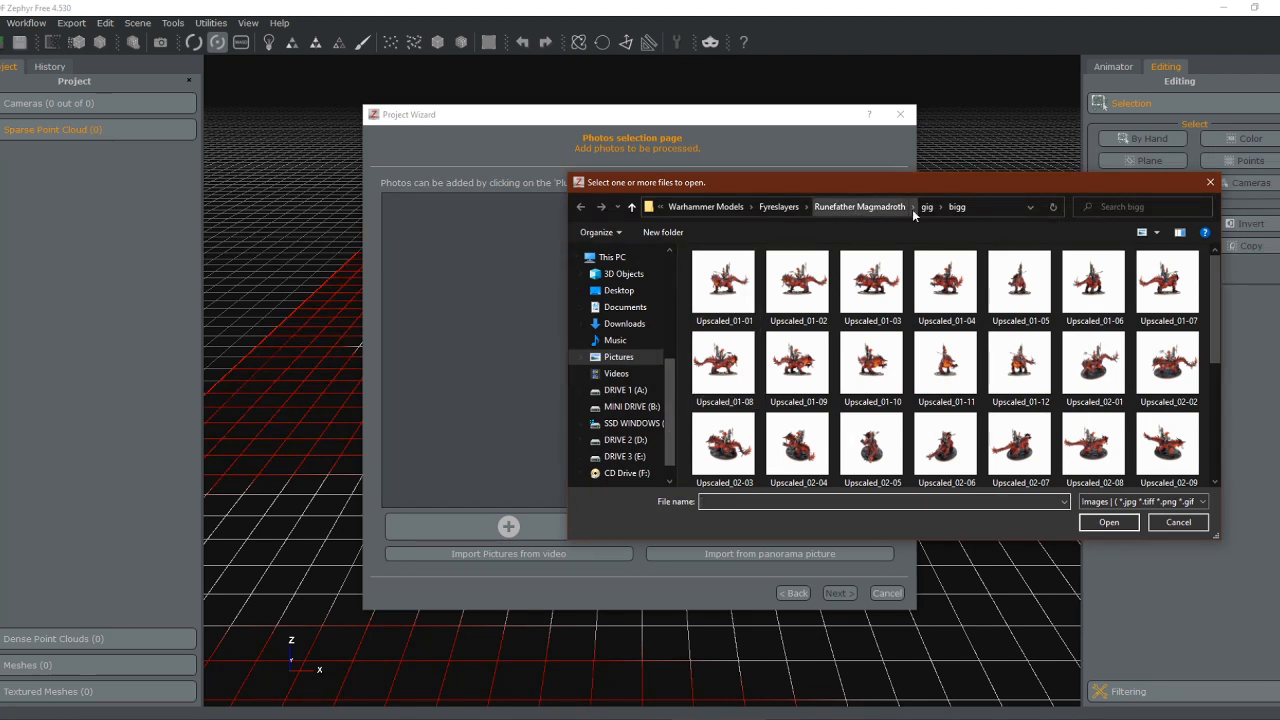
pyautogui.click(779, 207)
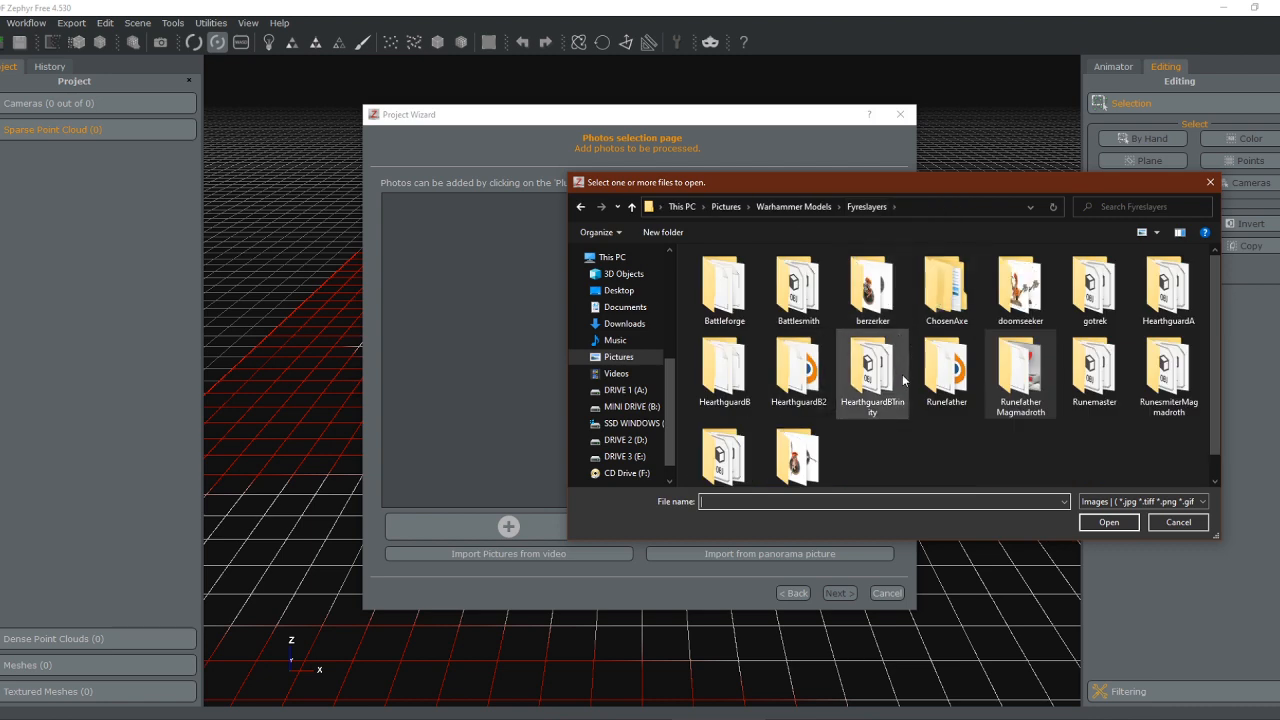
pyautogui.doubleClick(1012, 305)
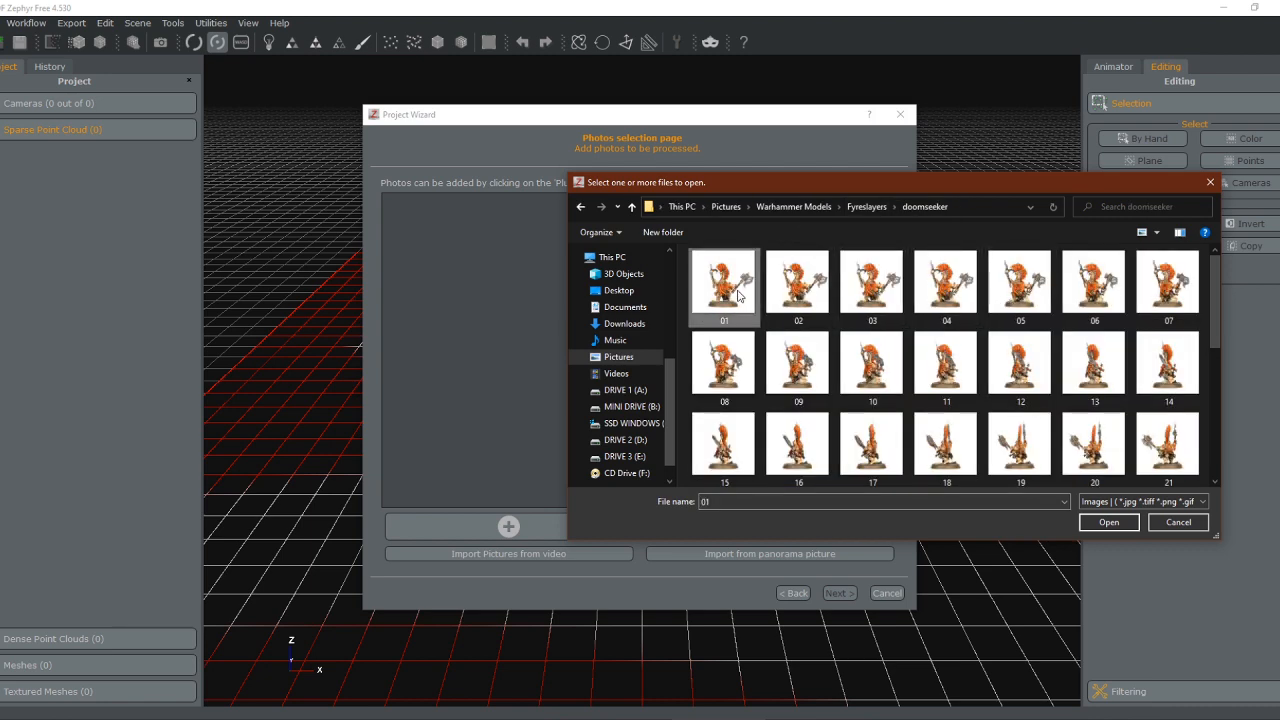
pyautogui.hotkey('shift', 'End')
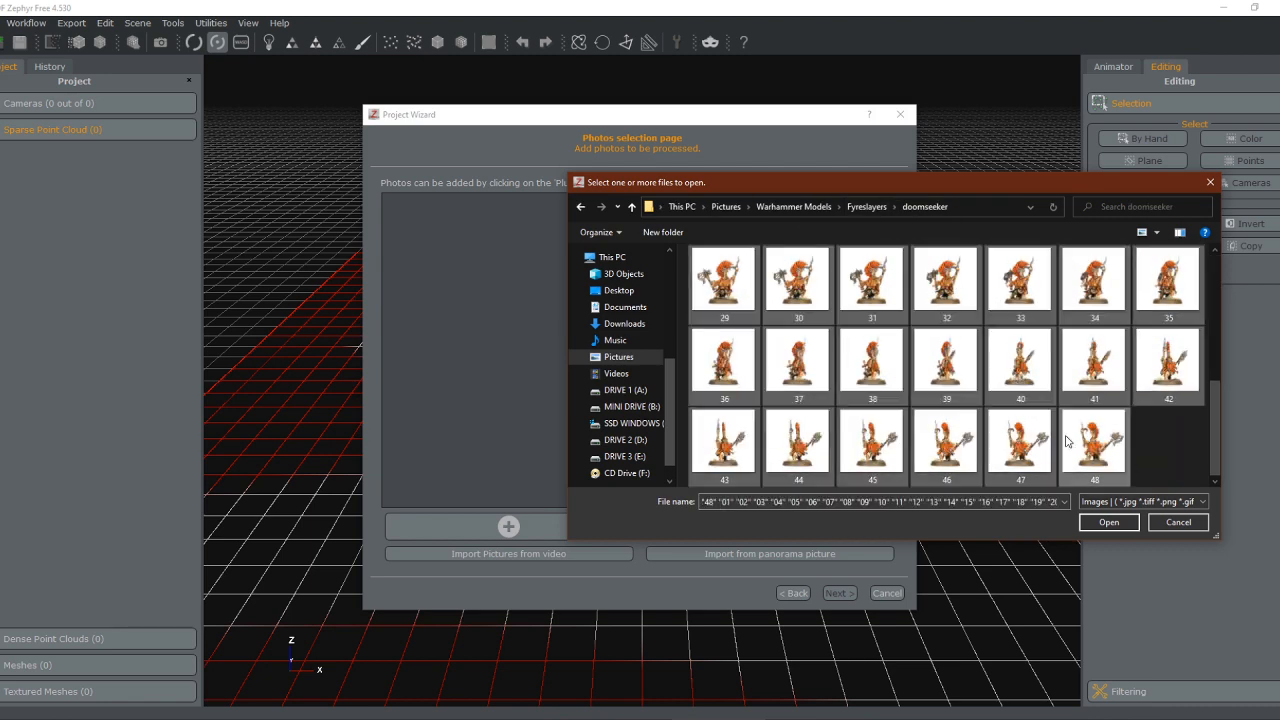
pyautogui.scroll(5, 1040, 420)
pyautogui.moveTo(730, 310); pyautogui.dragTo(505, 335)
pyautogui.click(1100, 522)
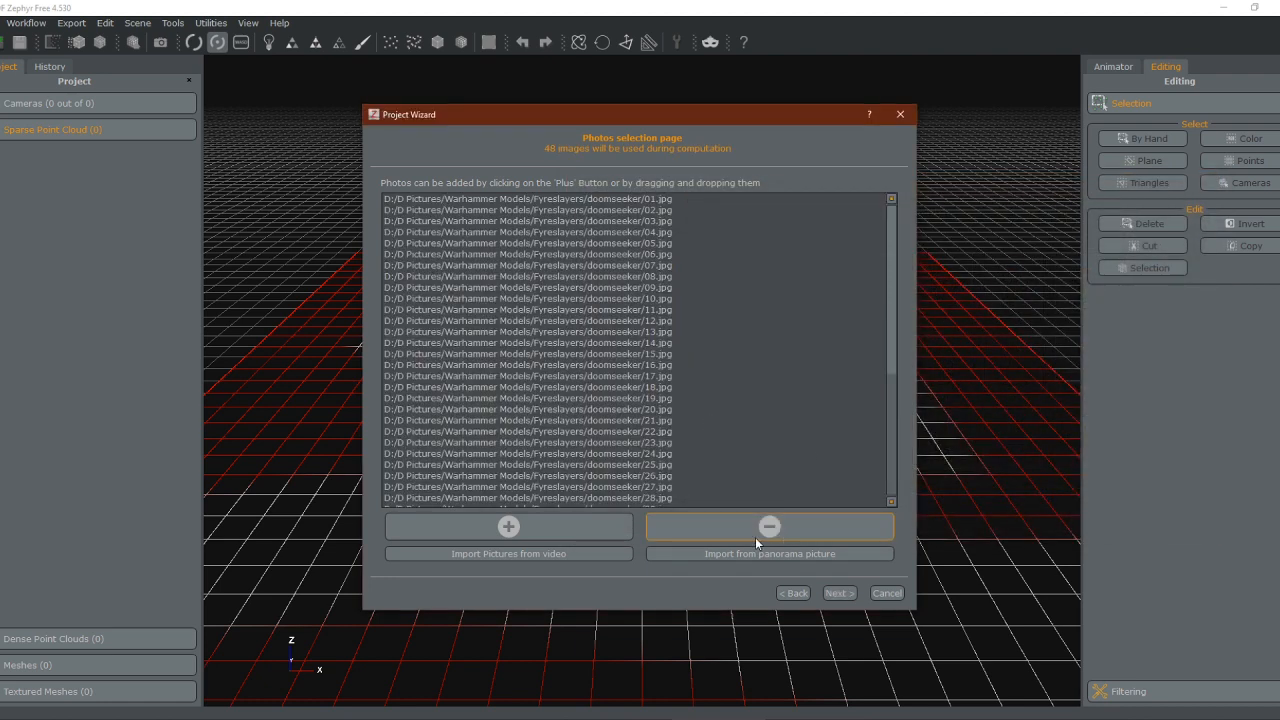
# Continue to 3DF Masquerade and pick the white background of 01.jpg as the Mask from Color color
pyautogui.click(836, 593)
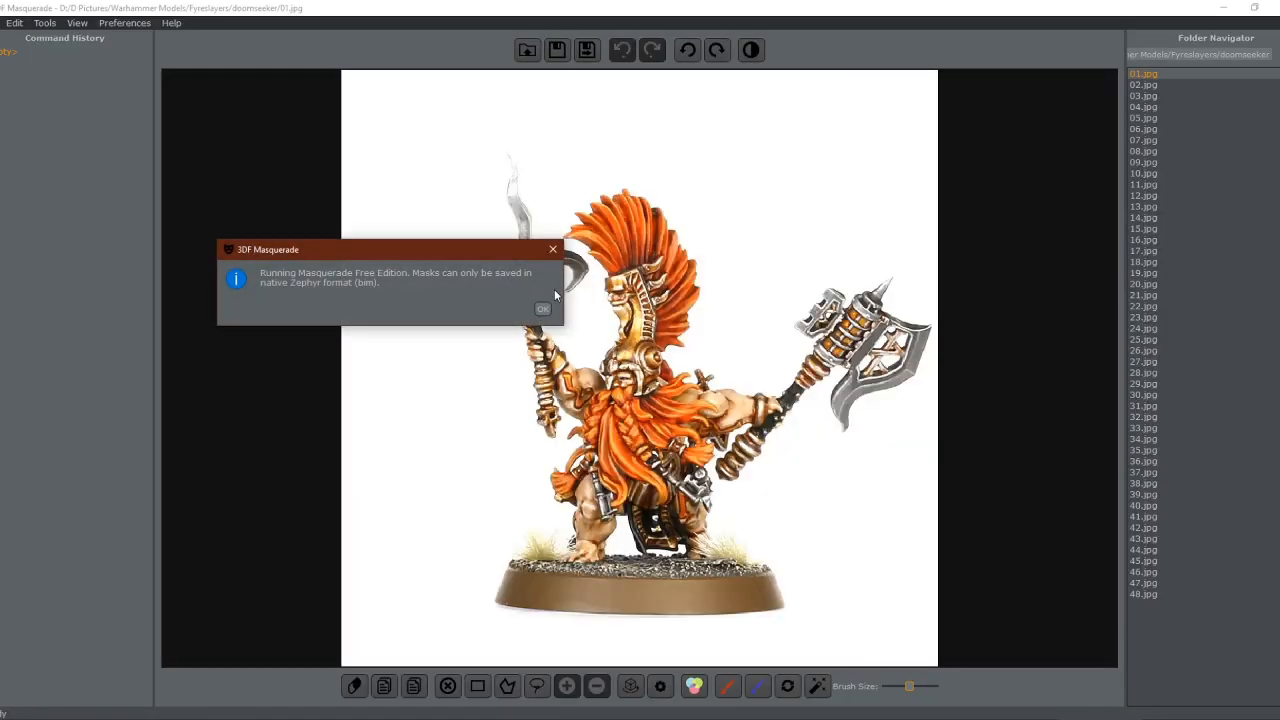
pyautogui.click(537, 306)
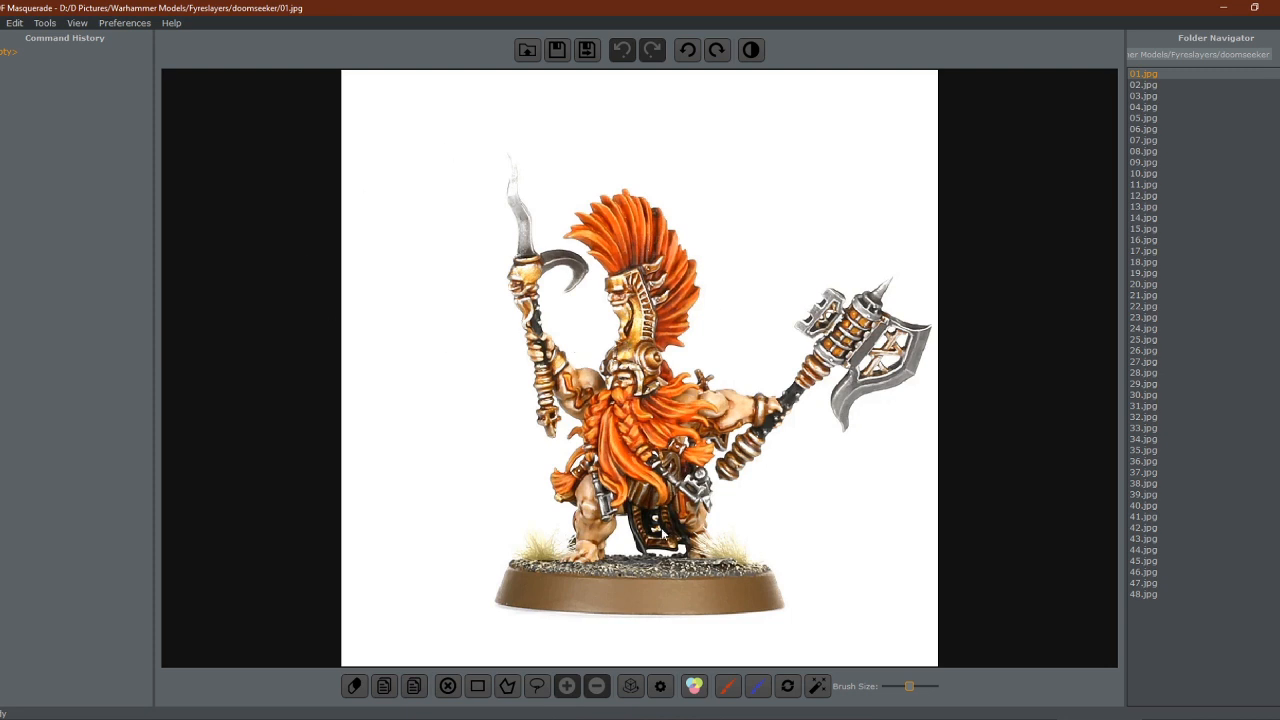
pyautogui.click(694, 686)
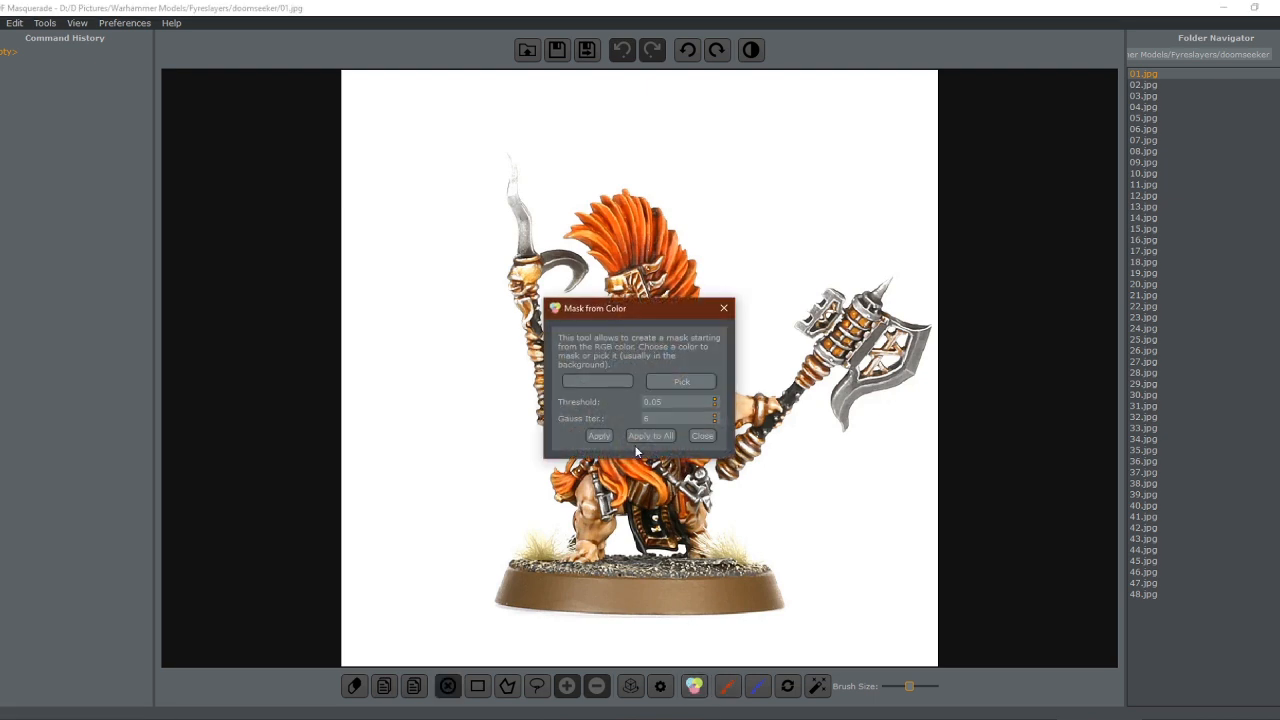
pyautogui.moveTo(617, 309); pyautogui.dragTo(639, 413)
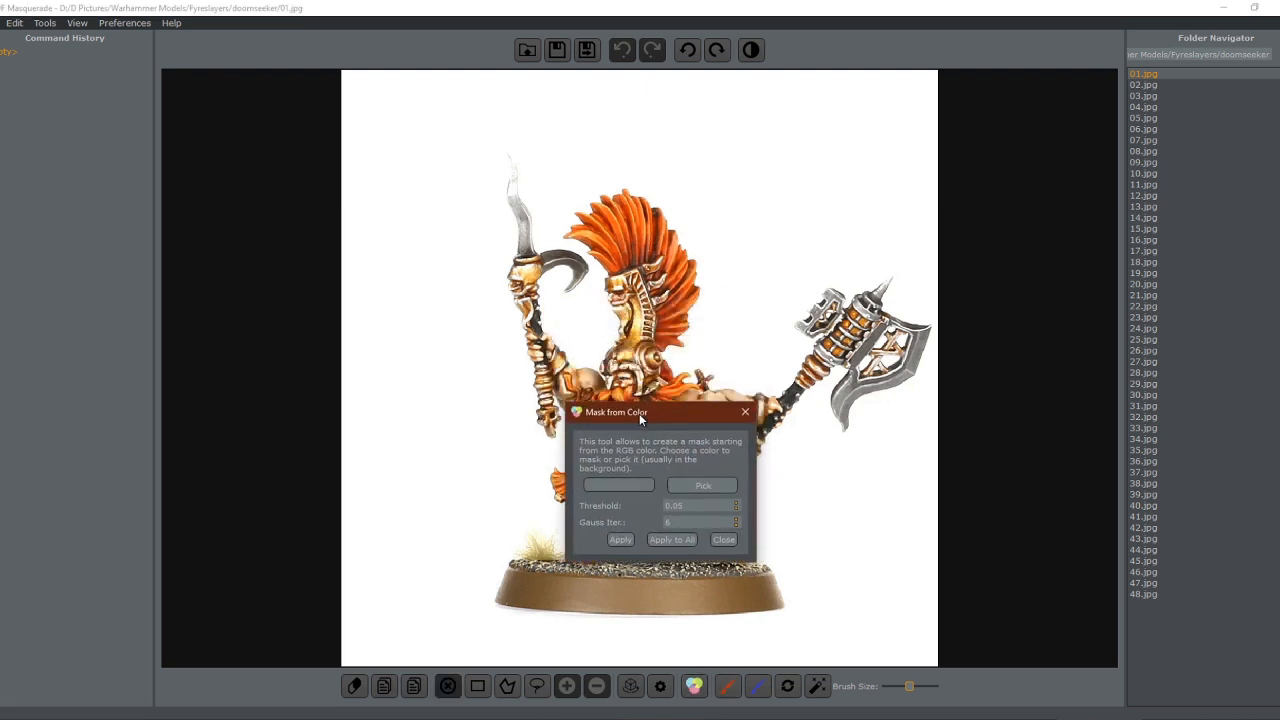
pyautogui.click(684, 485)
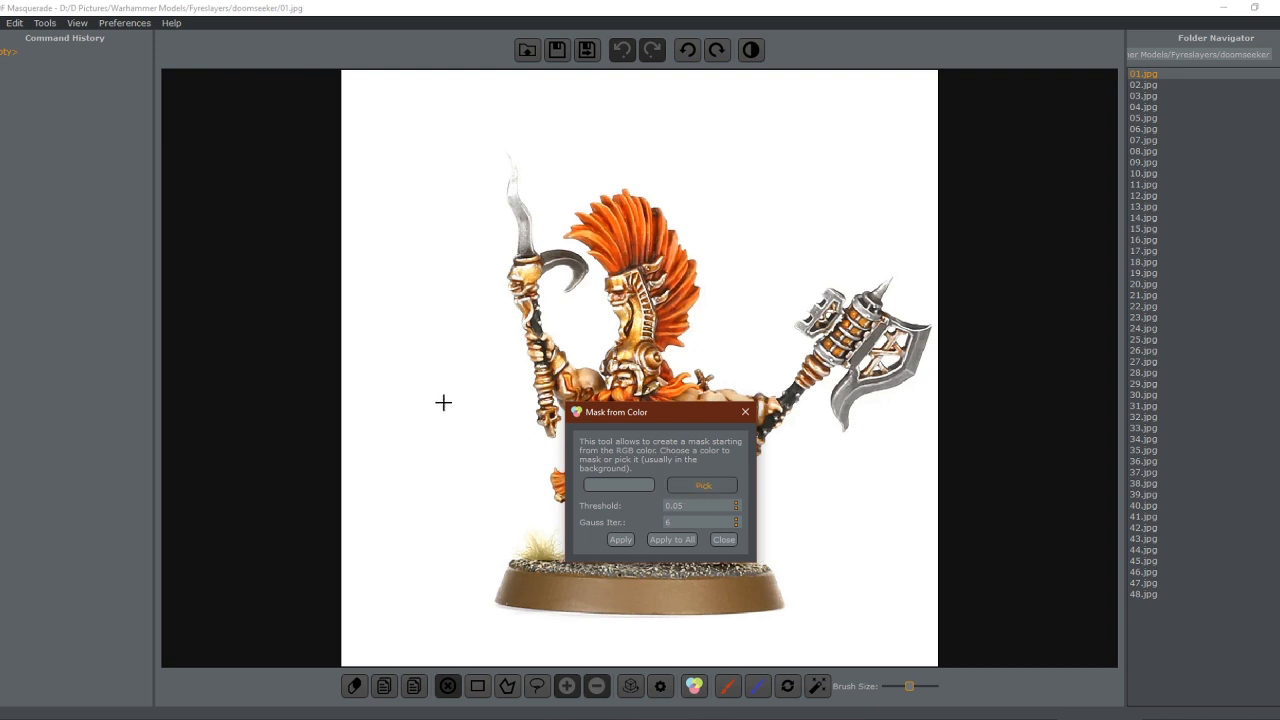
pyautogui.click(393, 343)
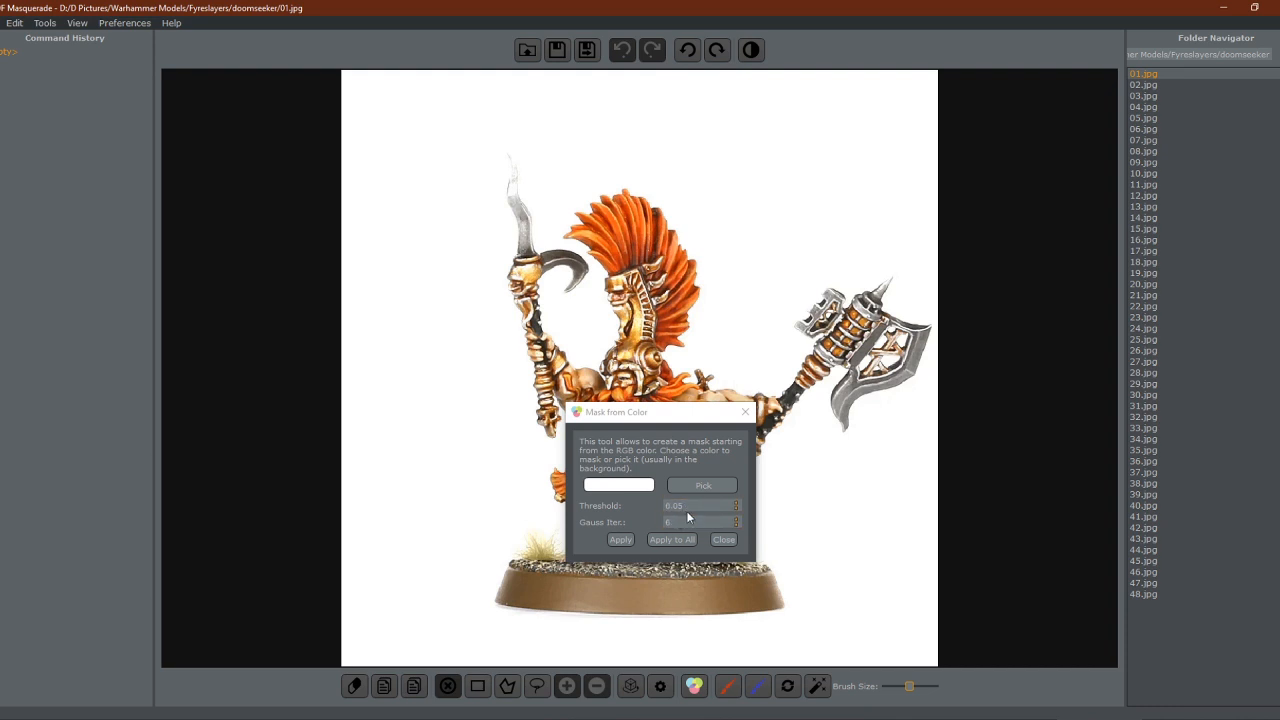
# Apply the color mask to 01.jpg with a threshold of 0.05 and 3 Gauss iterations
pyautogui.click(735, 501)
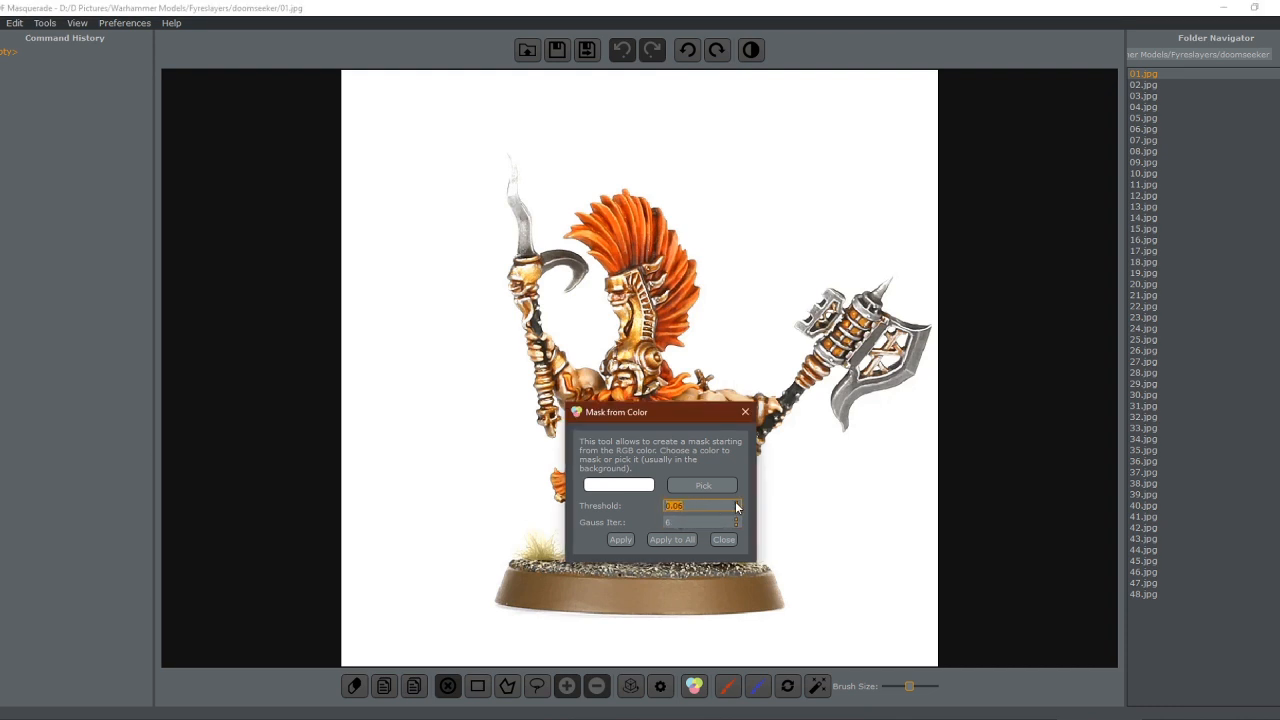
pyautogui.click(737, 522)
pyautogui.click(735, 509)
pyautogui.click(619, 541)
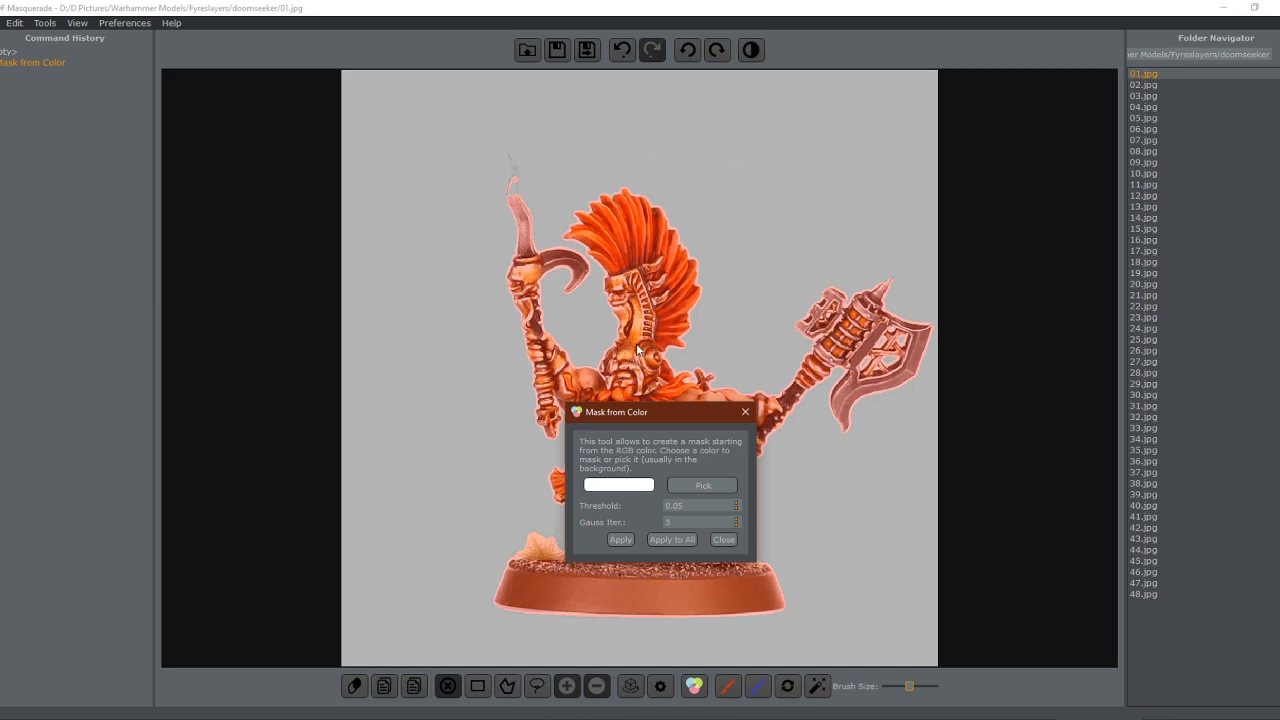
# Examine the mask's edges up close around the crest, the helmet and the tip of the raised weapon
pyautogui.scroll(4, 750, 350)
pyautogui.scroll(2, 750, 358)
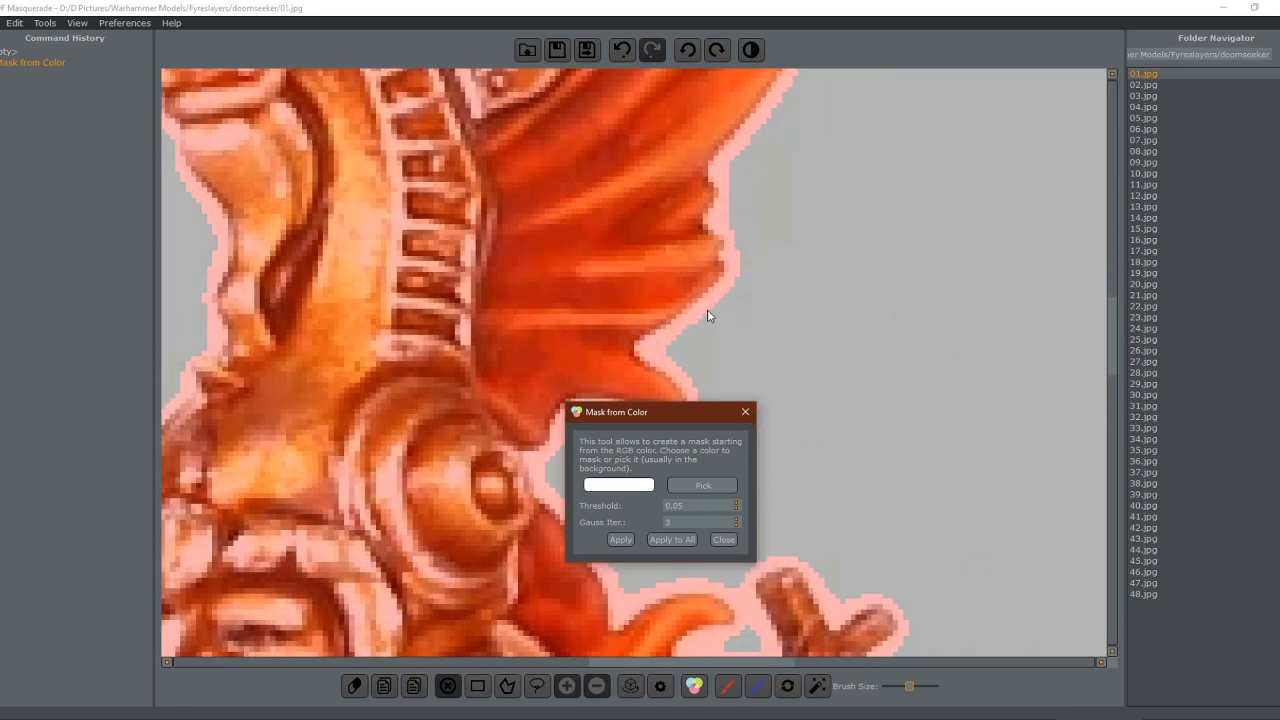
pyautogui.scroll(-6, 684, 310)
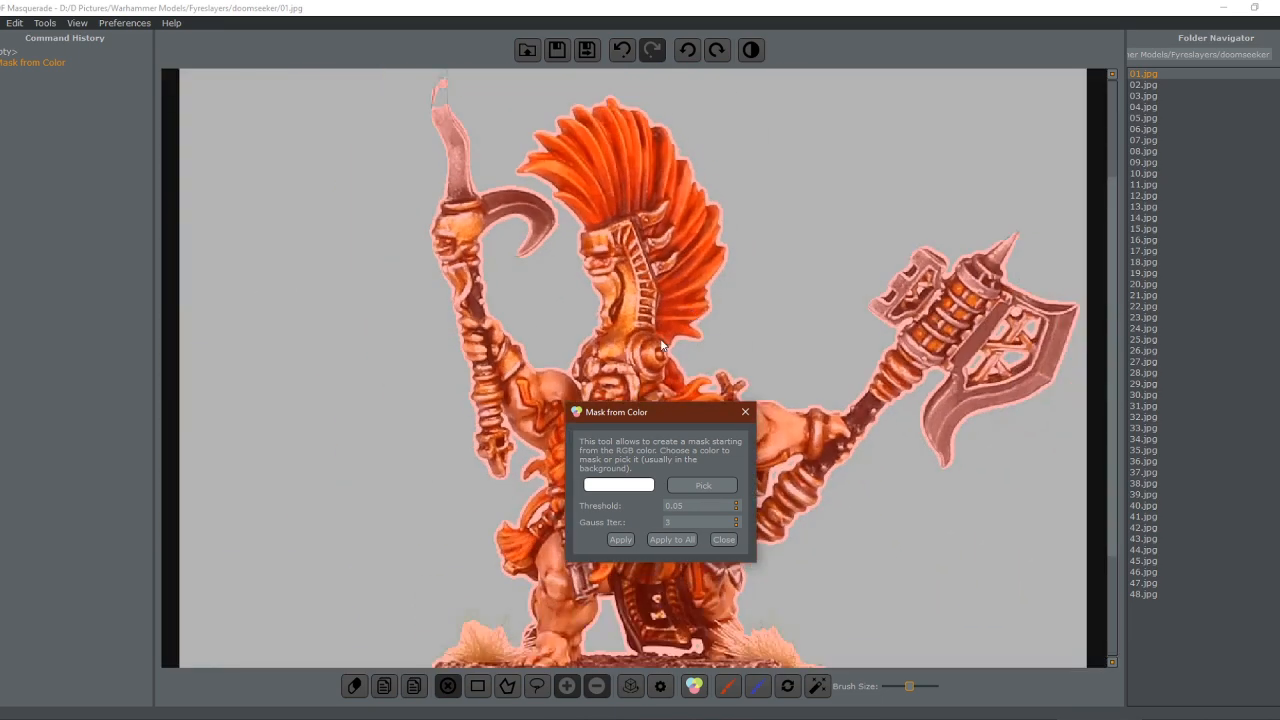
pyautogui.scroll(-2, 560, 290)
pyautogui.scroll(5, 505, 170)
pyautogui.scroll(2, 371, 220)
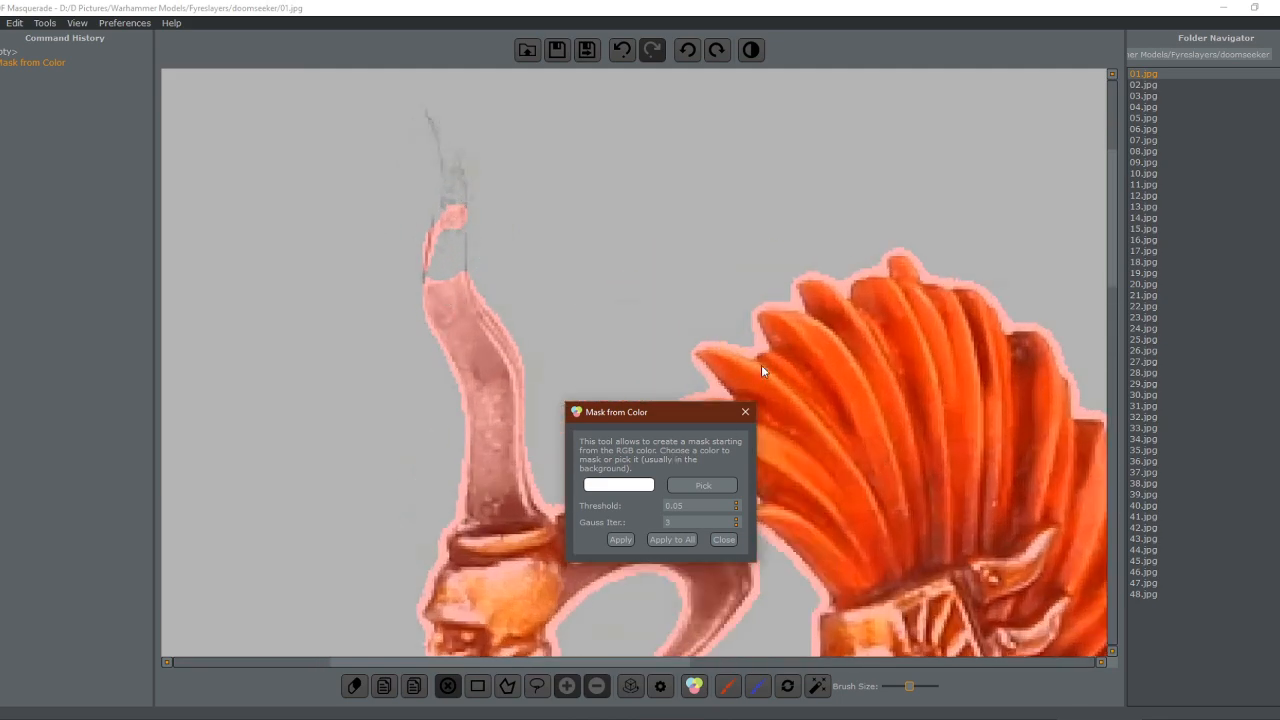
# Reapply the color mask to 01.jpg with a threshold of 0.01
pyautogui.scroll(-2, 761, 365)
pyautogui.scroll(-1, 888, 521)
pyautogui.scroll(2, 663, 416)
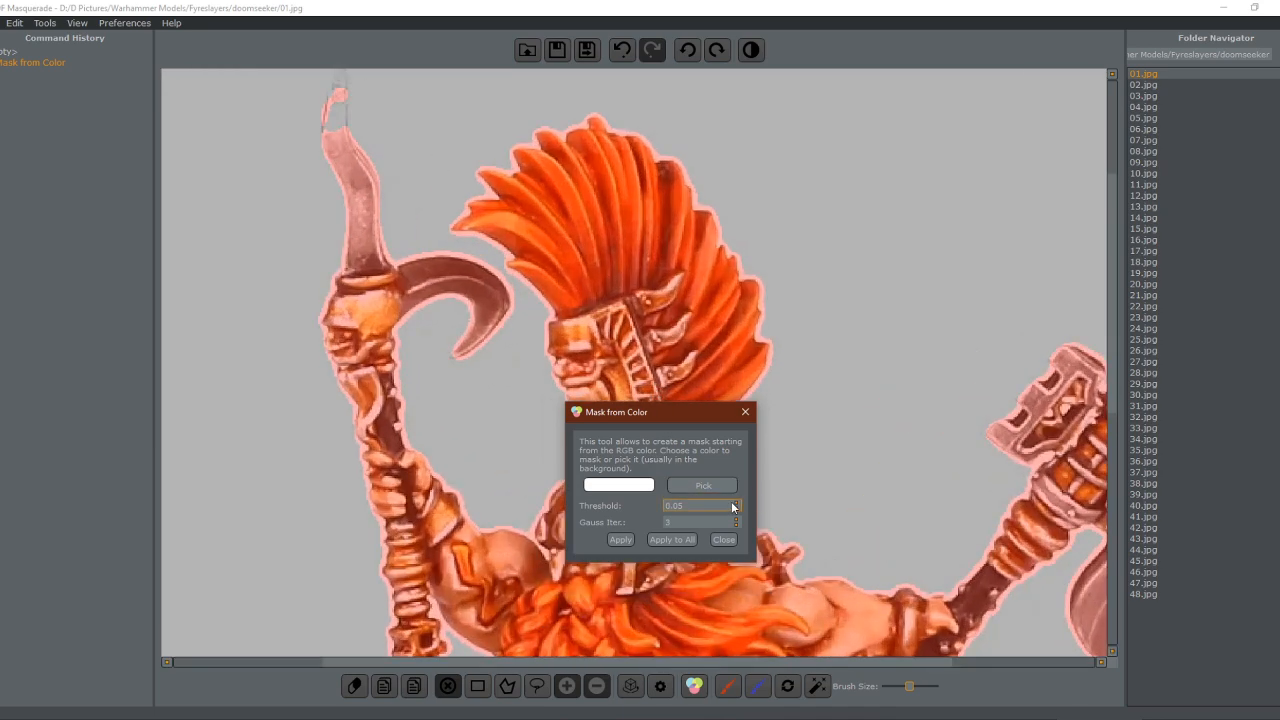
pyautogui.scroll(-3, 736, 506)
pyautogui.click(621, 540)
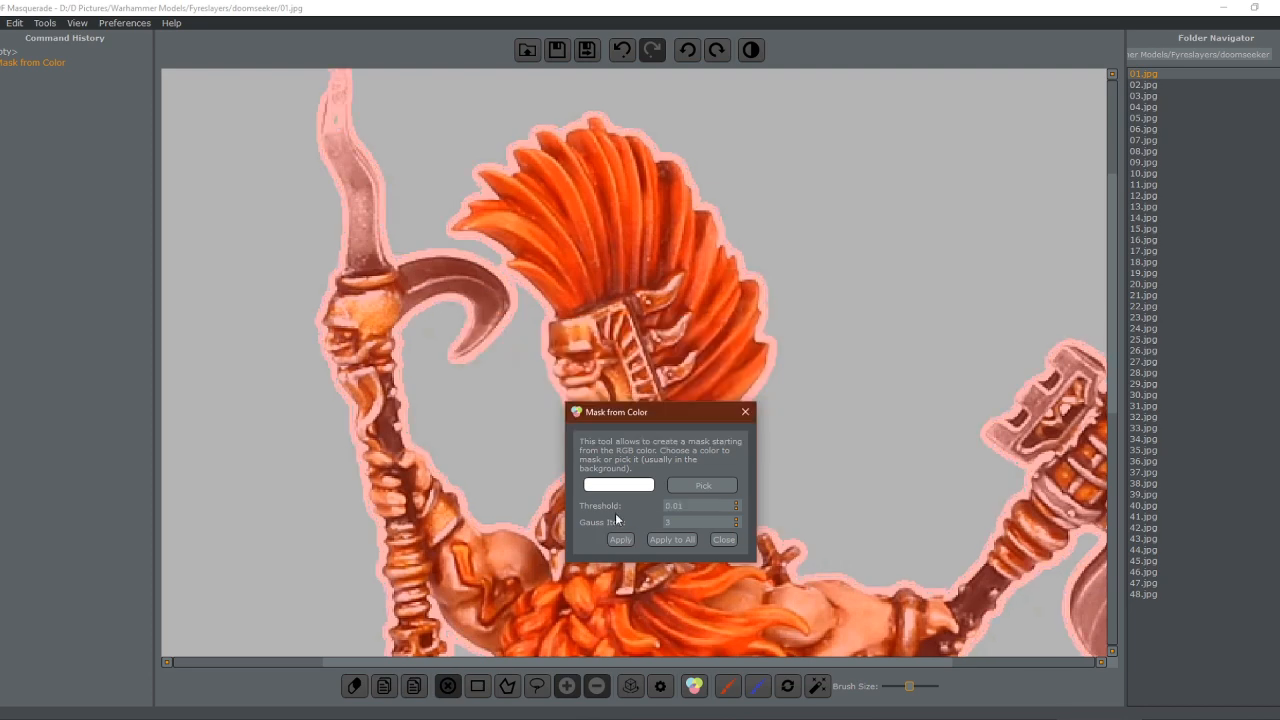
pyautogui.scroll(-1, 475, 366)
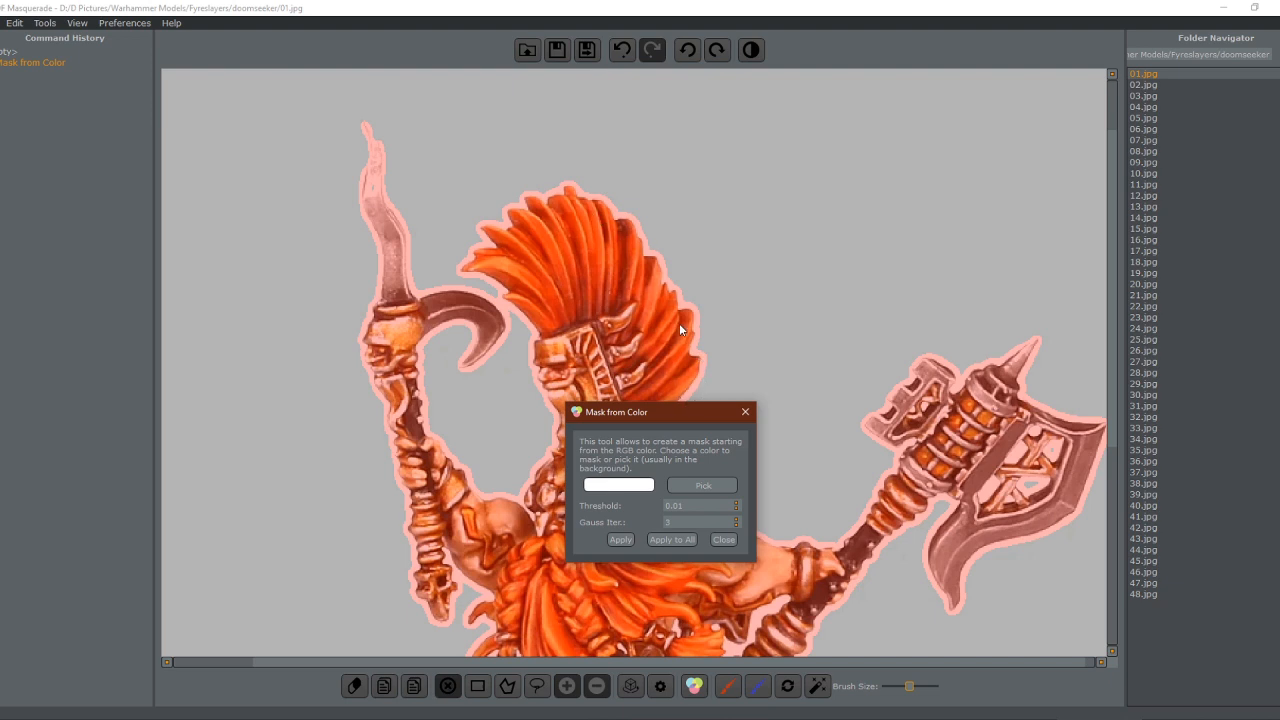
# Apply the color mask to 01.jpg with a threshold of 0.06 and check the edges around the legs and beard
pyautogui.click(736, 502)
pyautogui.click(736, 502)
pyautogui.click(621, 539)
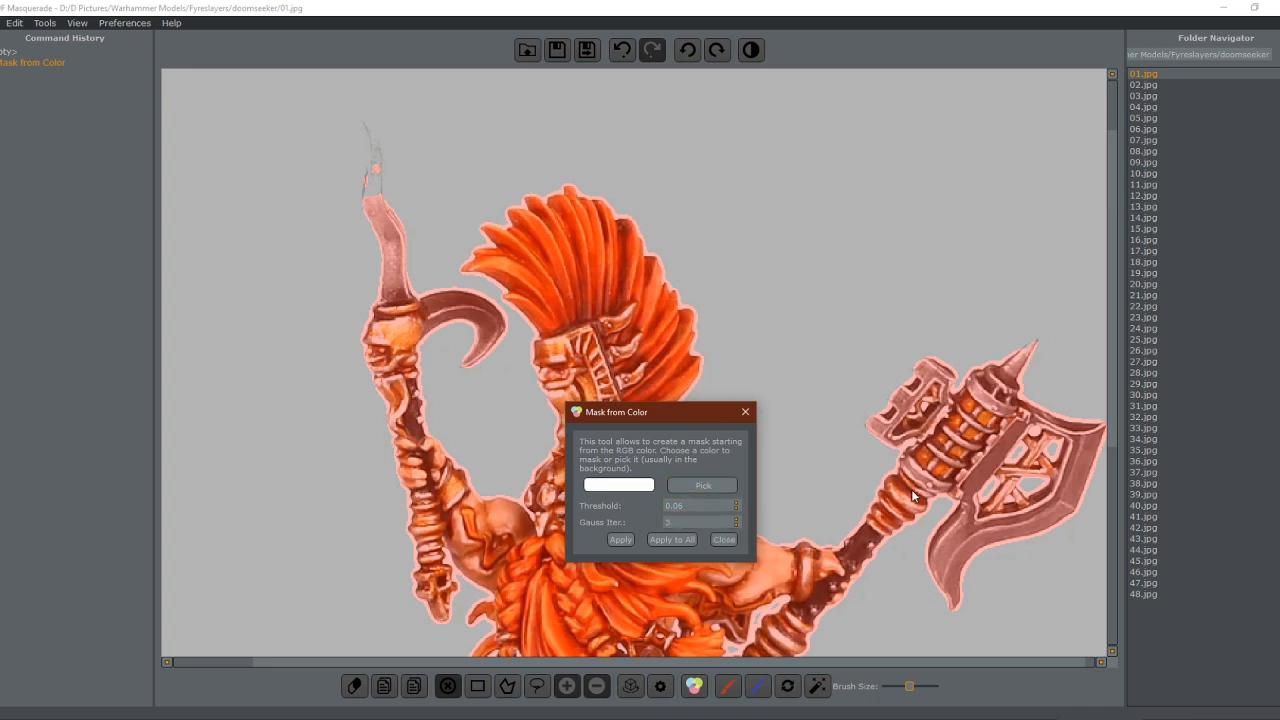
pyautogui.scroll(-3, 819, 518)
pyautogui.scroll(1, 788, 517)
pyautogui.scroll(3, 788, 517)
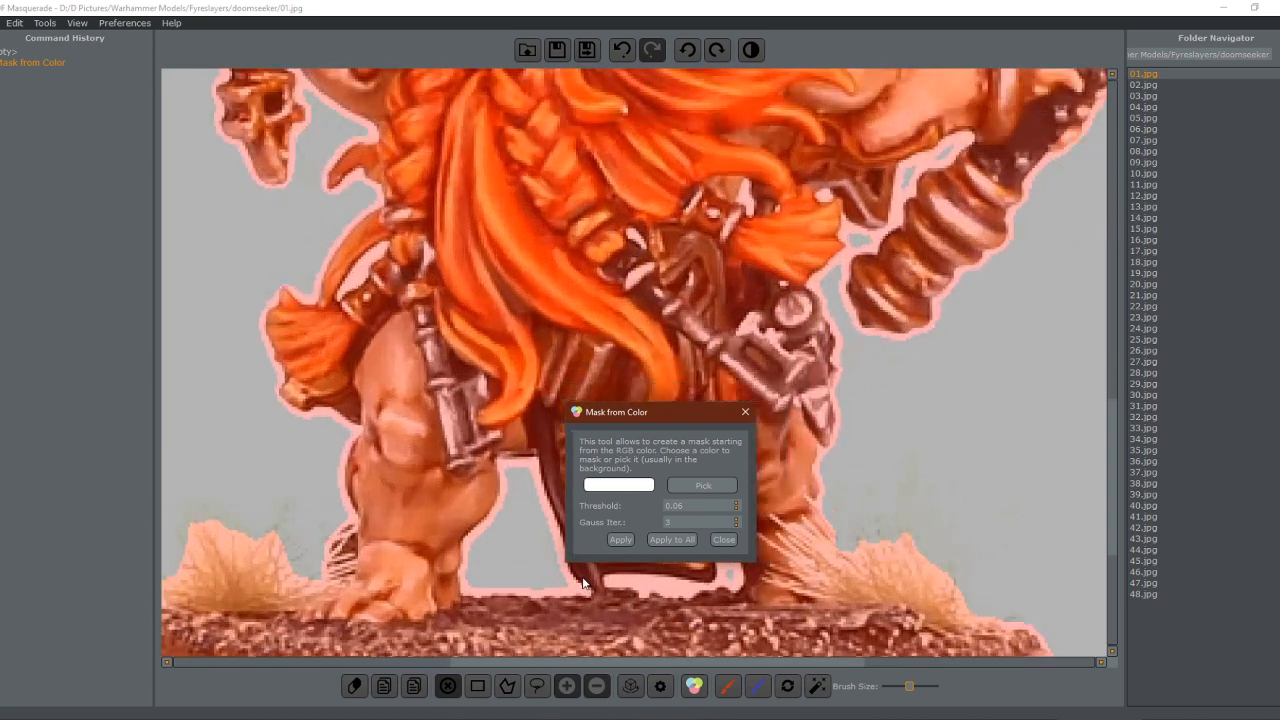
# Try the color mask on 01.jpg with thresholds of 0.02 and 0.11
pyautogui.scroll(-4, 735, 506)
pyautogui.click(622, 539)
pyautogui.scroll(2, 736, 502)
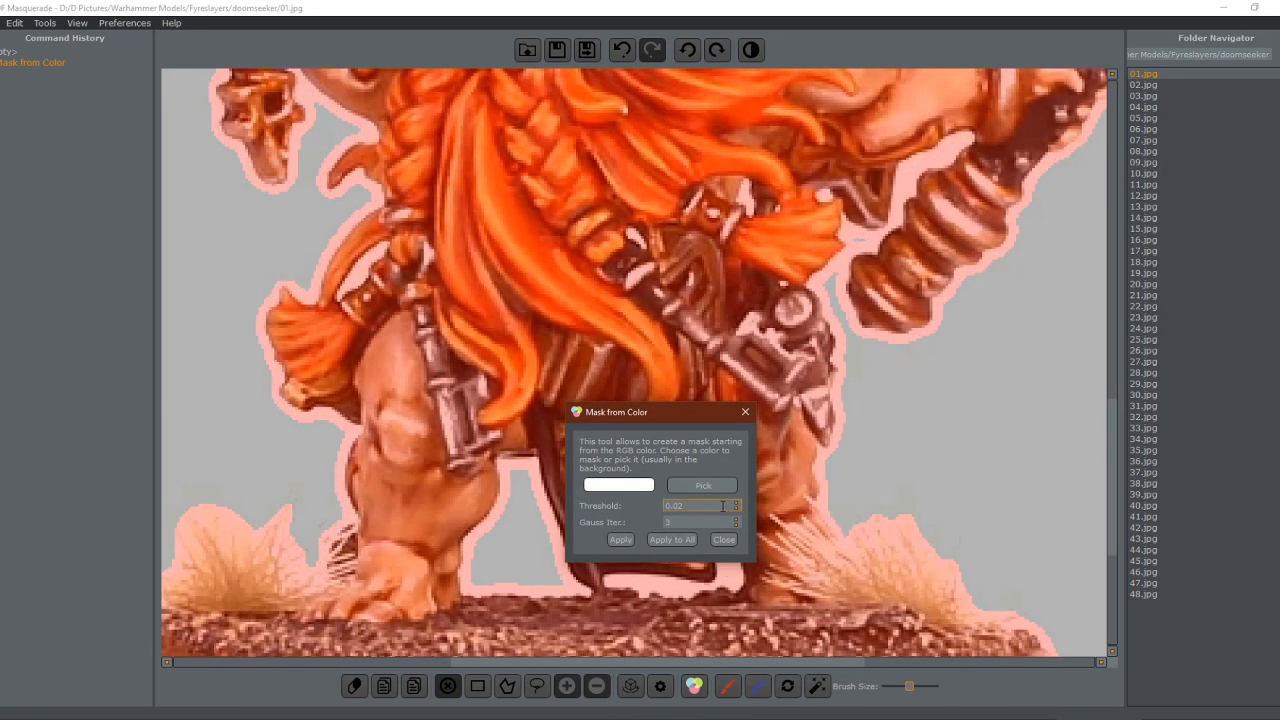
pyautogui.scroll(1, 736, 500)
pyautogui.click(620, 539)
pyautogui.scroll(-1, 758, 351)
pyautogui.scroll(-2, 758, 351)
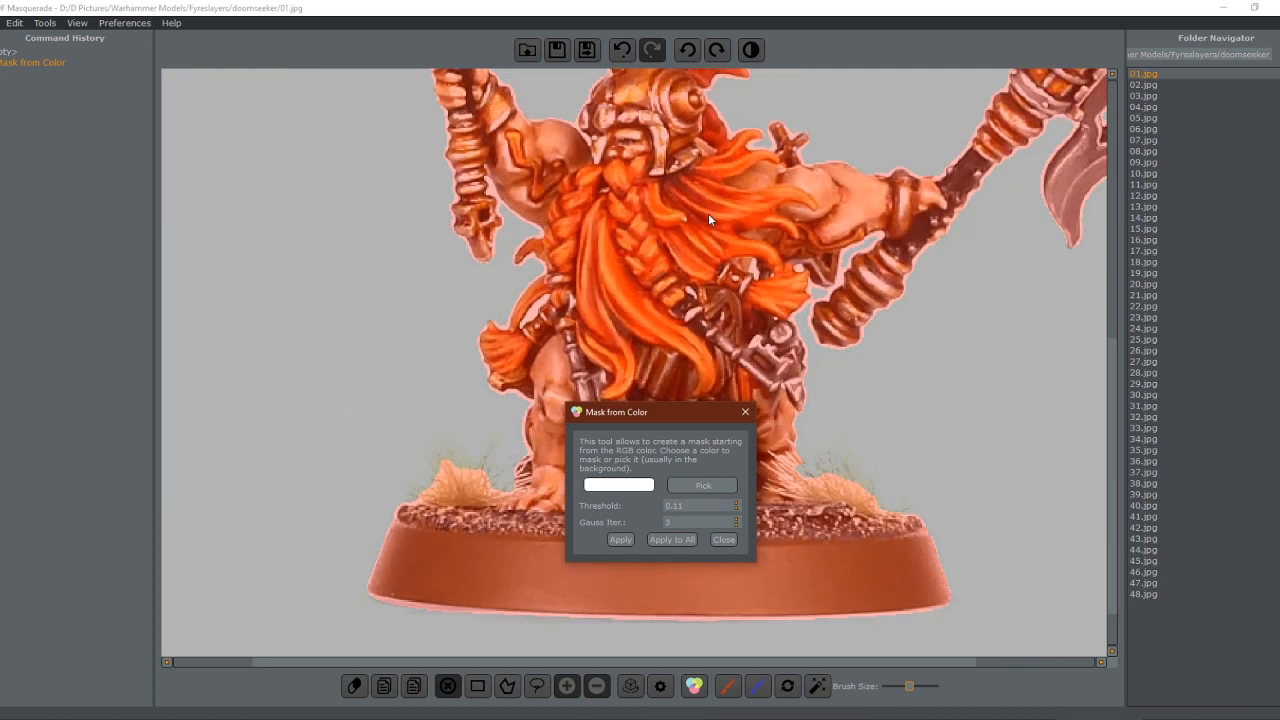
# Inspect the mask's edges up close around the crest, the helmet's face and the shaft of the raised weapon
pyautogui.scroll(-3, 630, 132)
pyautogui.scroll(7, 617, 234)
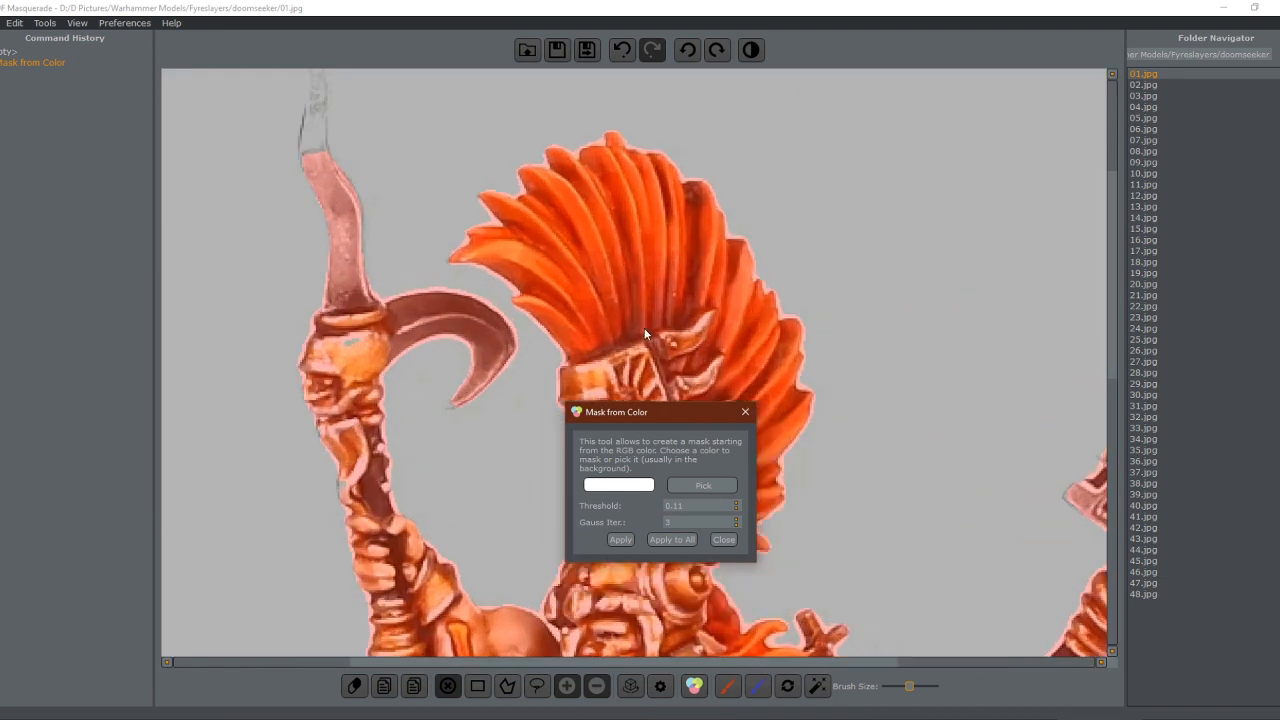
pyautogui.scroll(-5, 644, 332)
pyautogui.scroll(8, 643, 389)
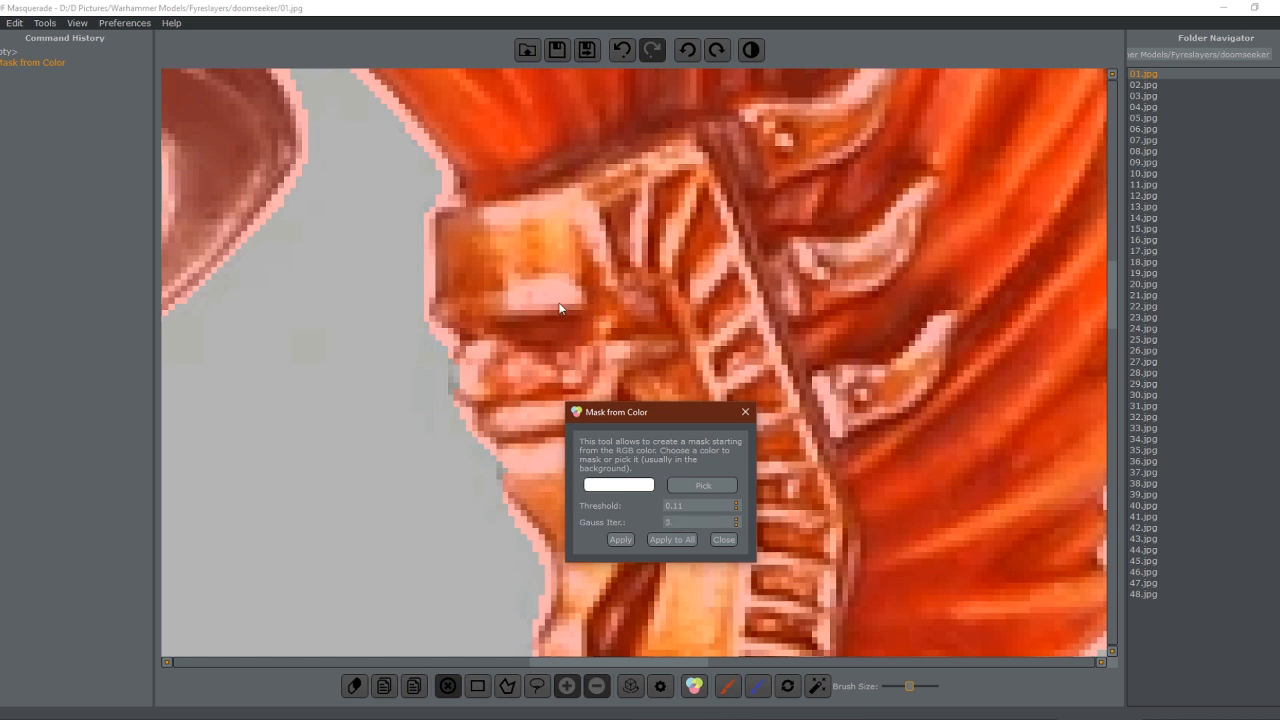
pyautogui.scroll(-5, 542, 295)
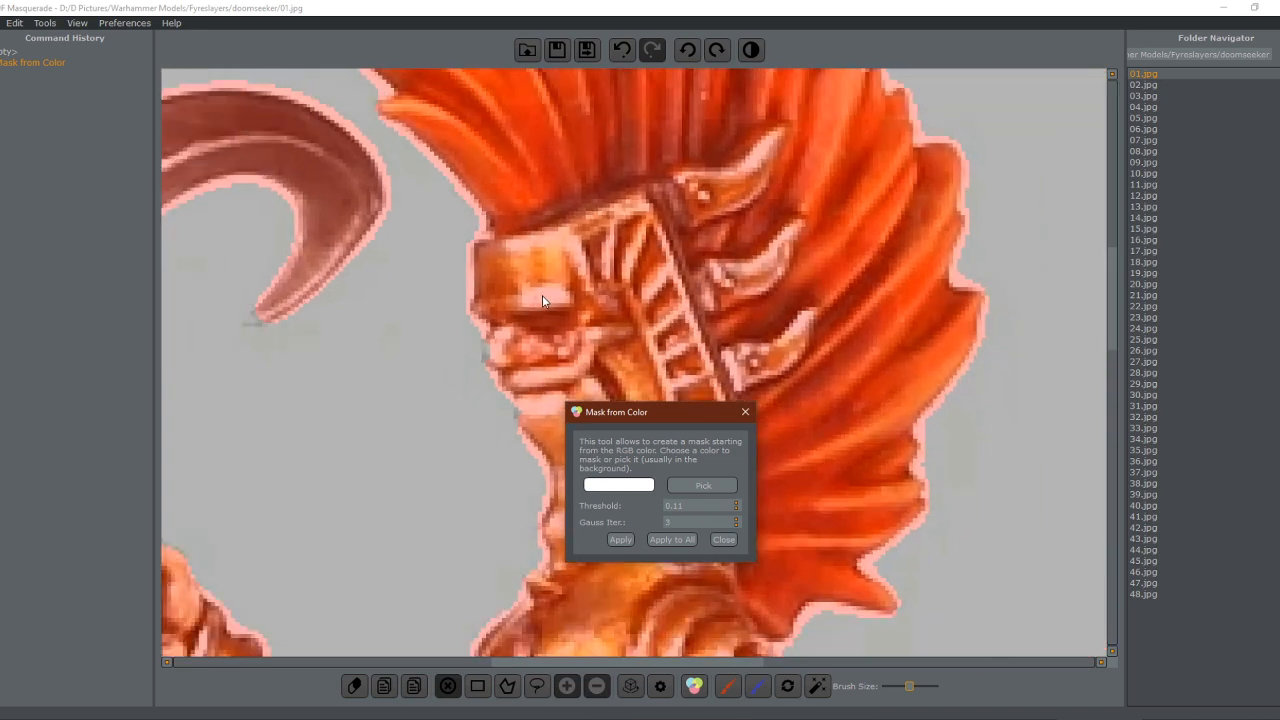
pyautogui.scroll(-4, 513, 322)
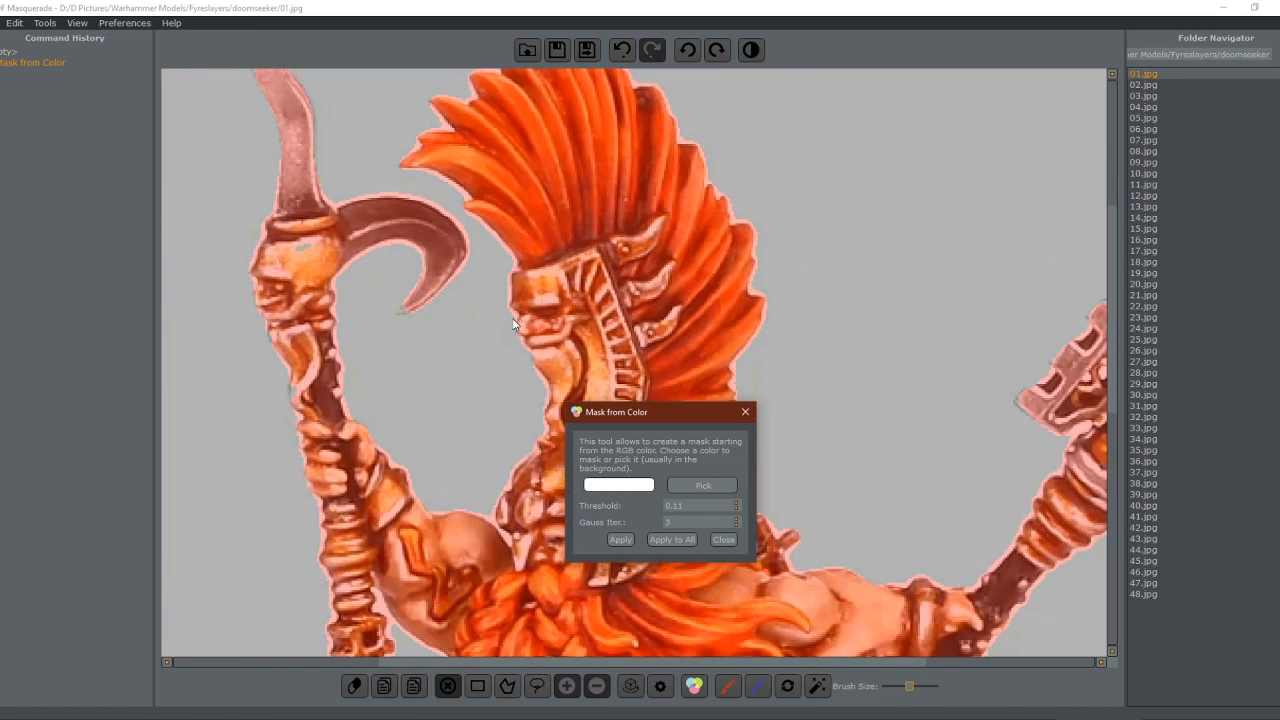
pyautogui.scroll(5, 450, 380)
pyautogui.scroll(2, 454, 392)
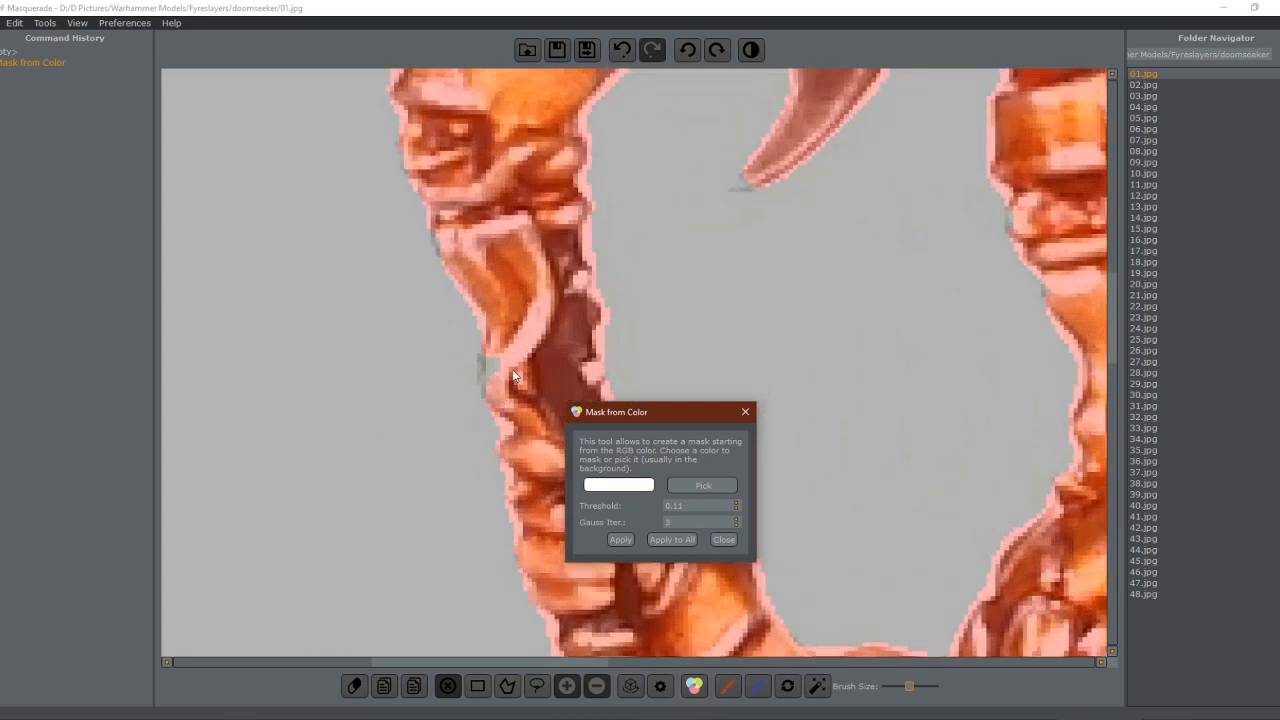
pyautogui.scroll(-3, 454, 392)
# Set the color mask's threshold to 0.06, reapply it to 01.jpg and close the Mask from Color settings
pyautogui.click(735, 510)
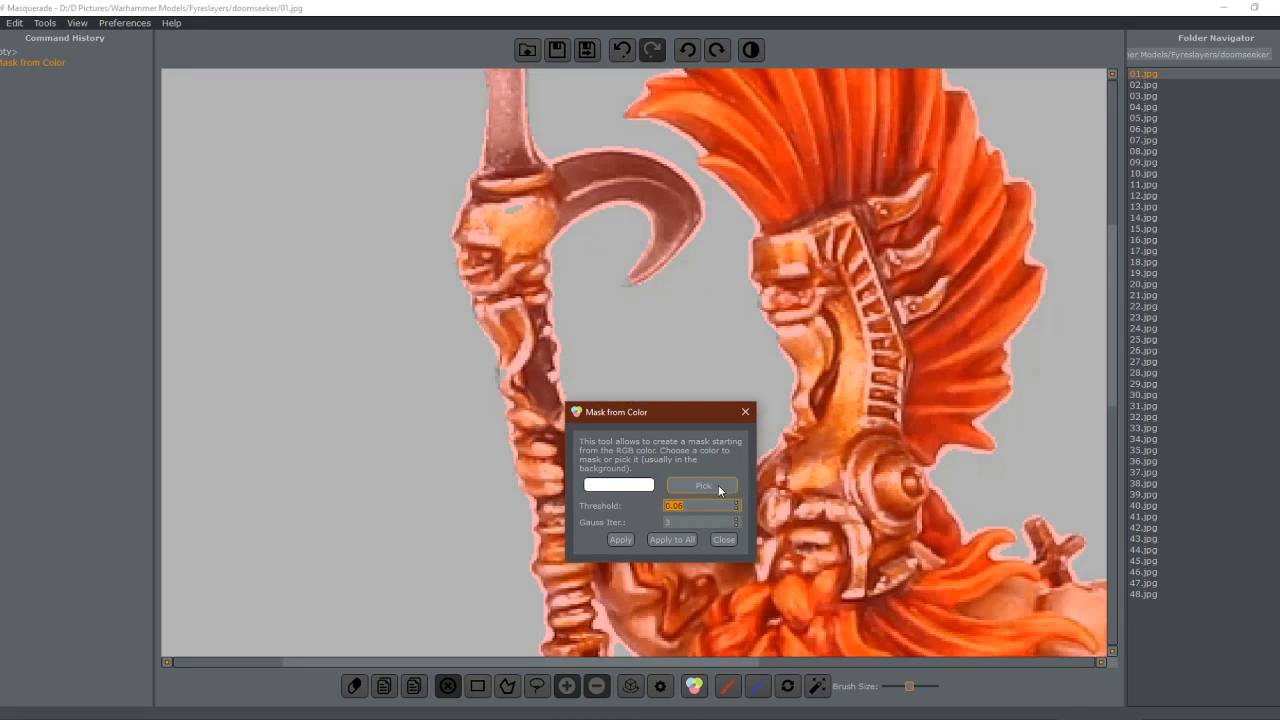
pyautogui.click(622, 541)
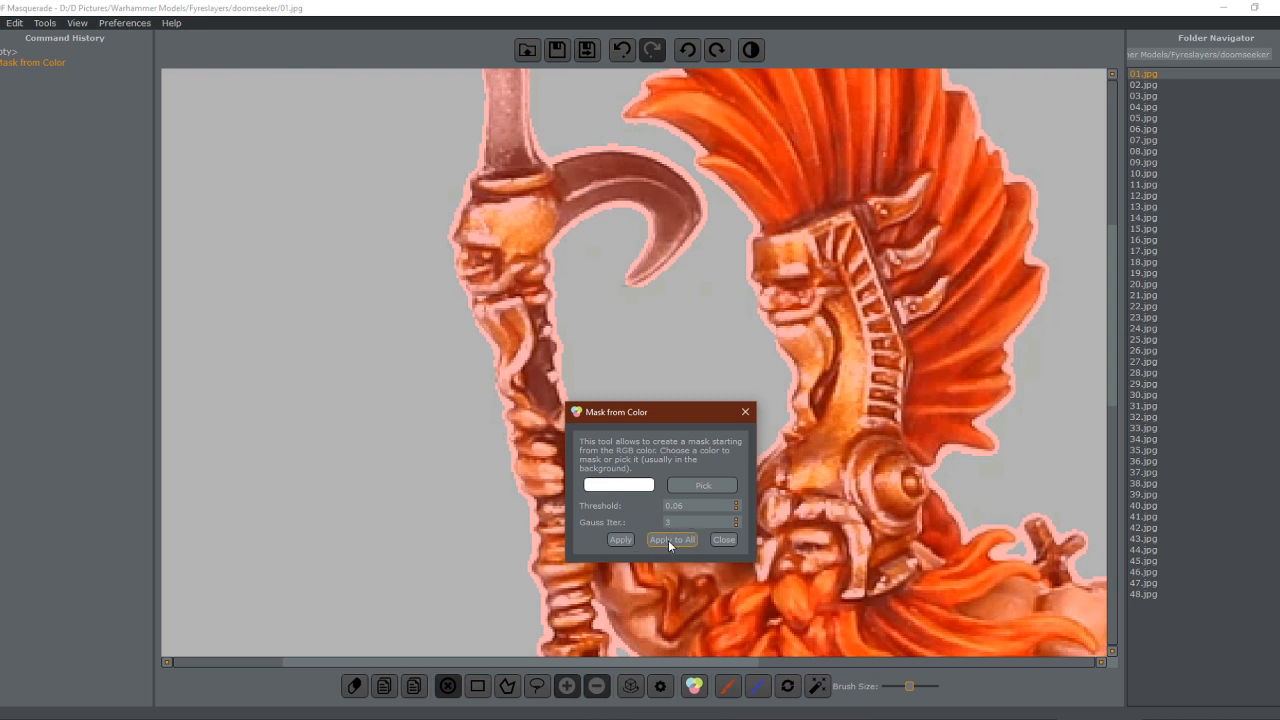
pyautogui.click(620, 540)
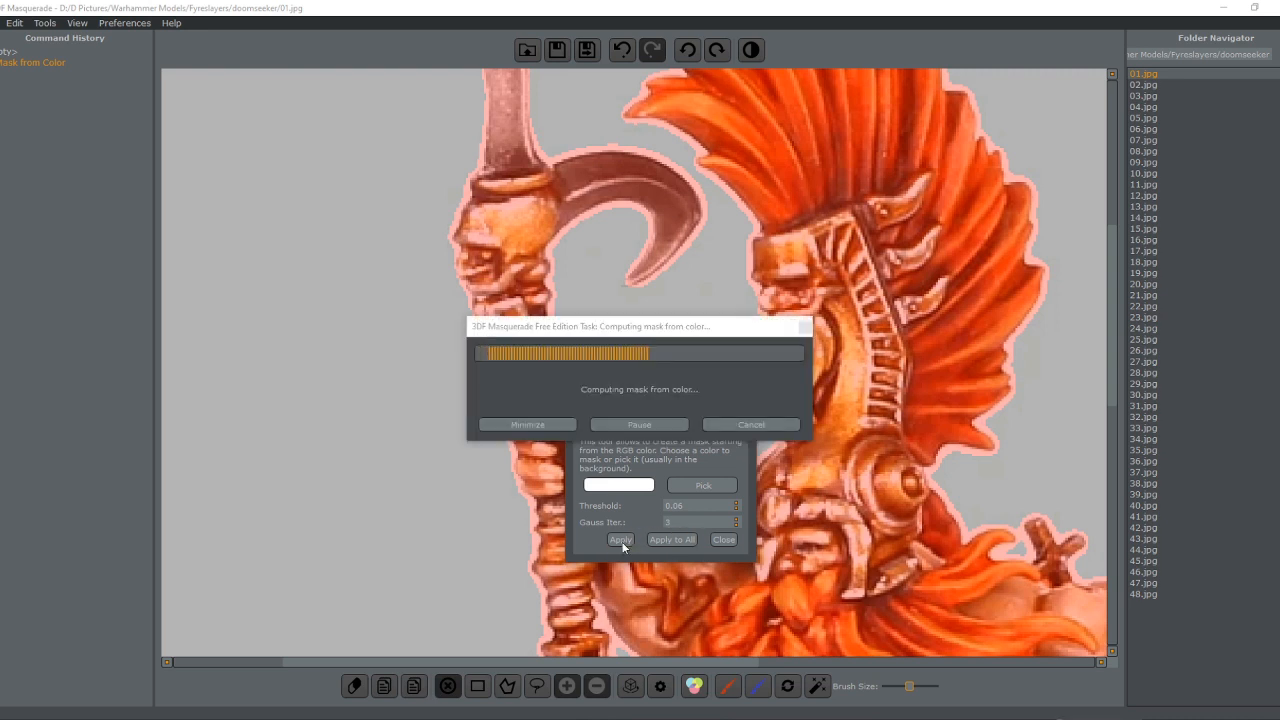
pyautogui.moveTo(705, 411); pyautogui.dragTo(725, 415)
pyautogui.click(764, 416)
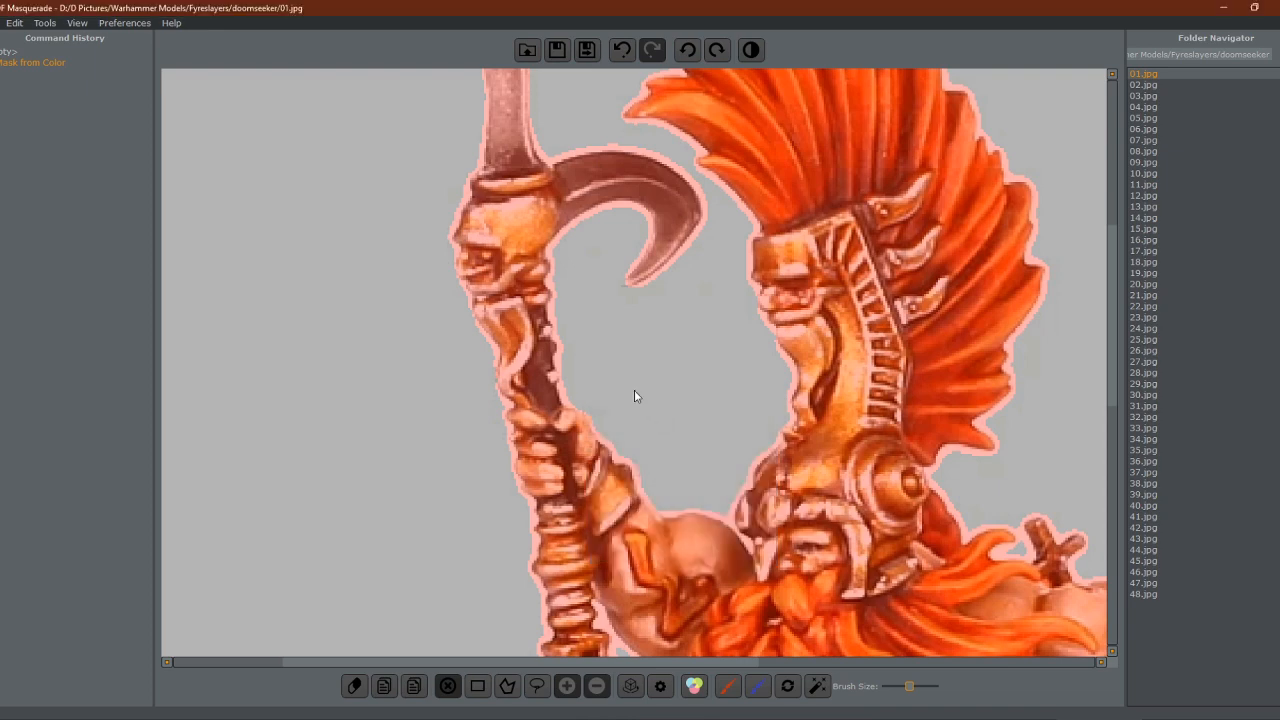
# Lasso the missing tip of the raised weapon in 01.jpg, add it to the mask and clear the selection
pyautogui.scroll(-5, 574, 263)
pyautogui.scroll(8, 380, 220)
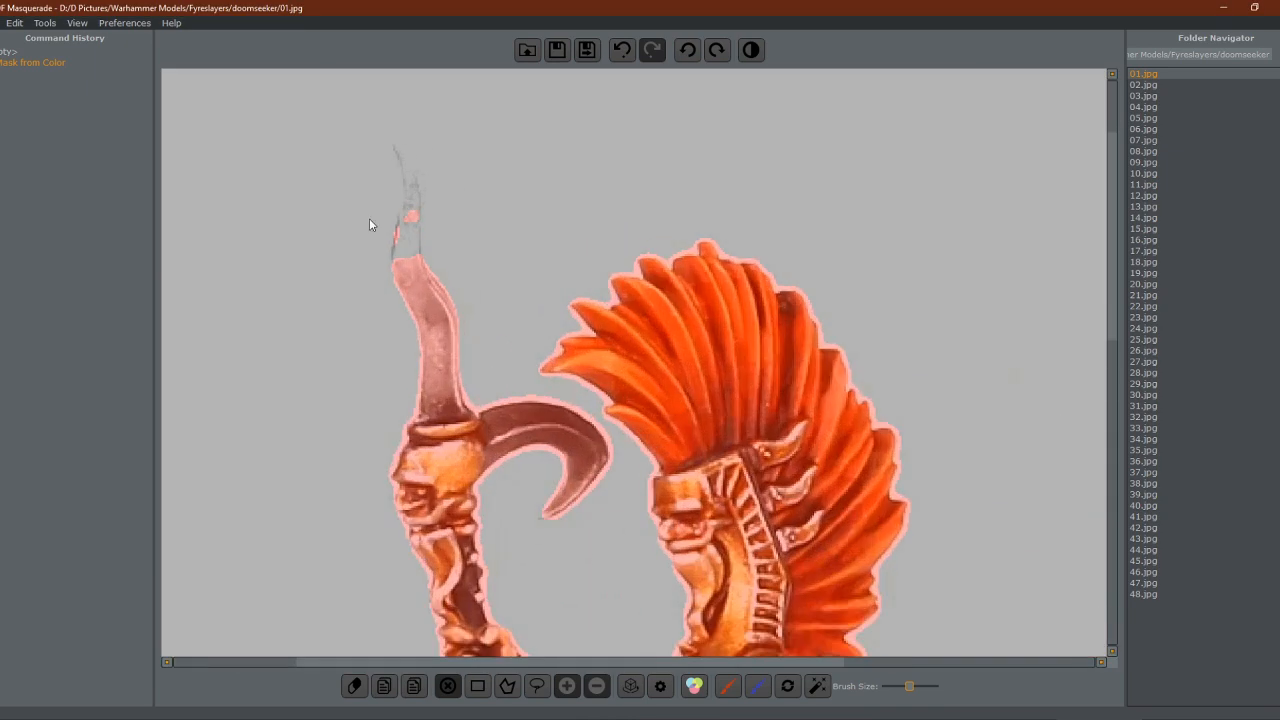
pyautogui.scroll(-3, 498, 389)
pyautogui.scroll(3, 474, 260)
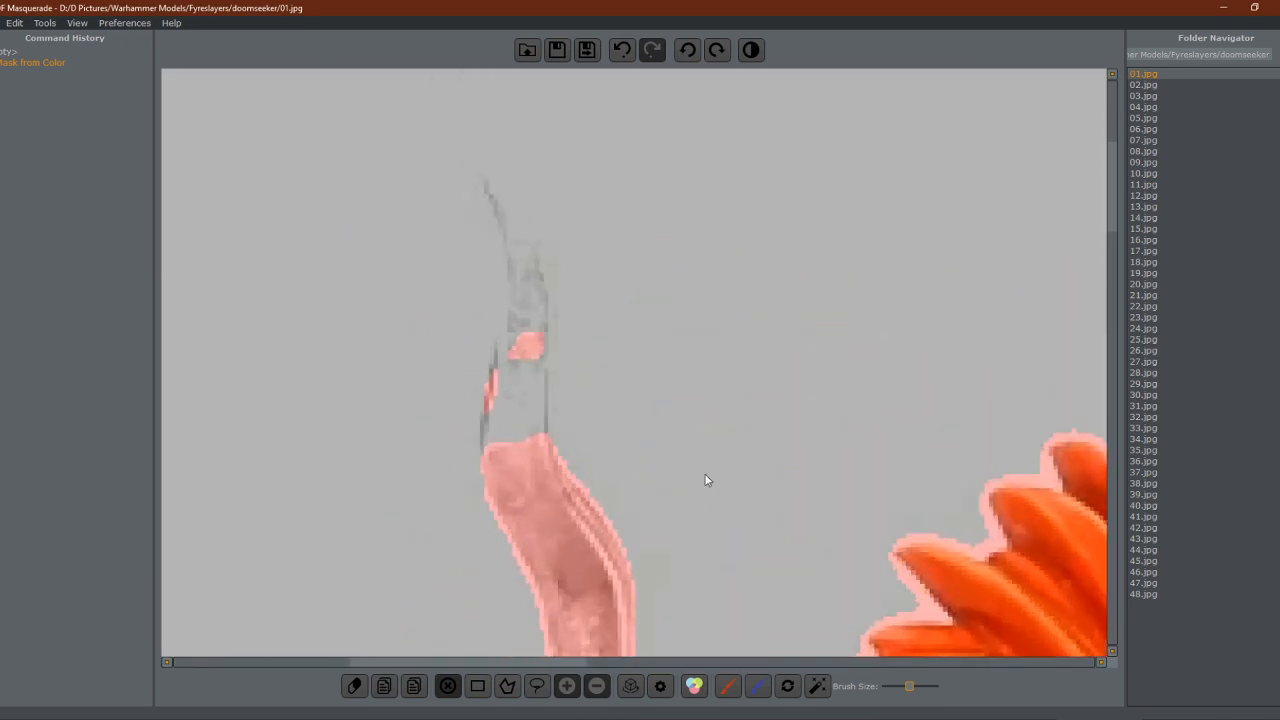
pyautogui.click(537, 686)
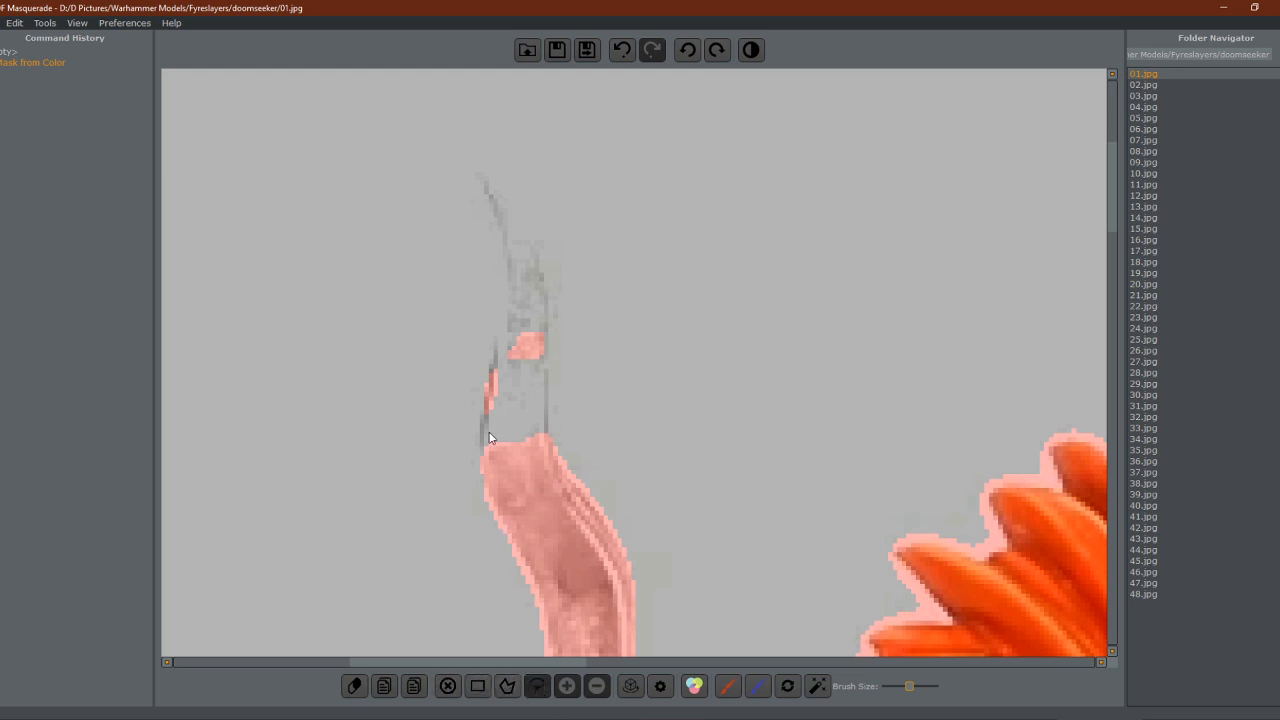
pyautogui.moveTo(482, 463)
pyautogui.mouseDown()
pyautogui.moveTo(508, 278)
pyautogui.moveTo(480, 180)
pyautogui.moveTo(507, 204)
pyautogui.moveTo(539, 286)
pyautogui.moveTo(546, 448)
pyautogui.mouseUp()
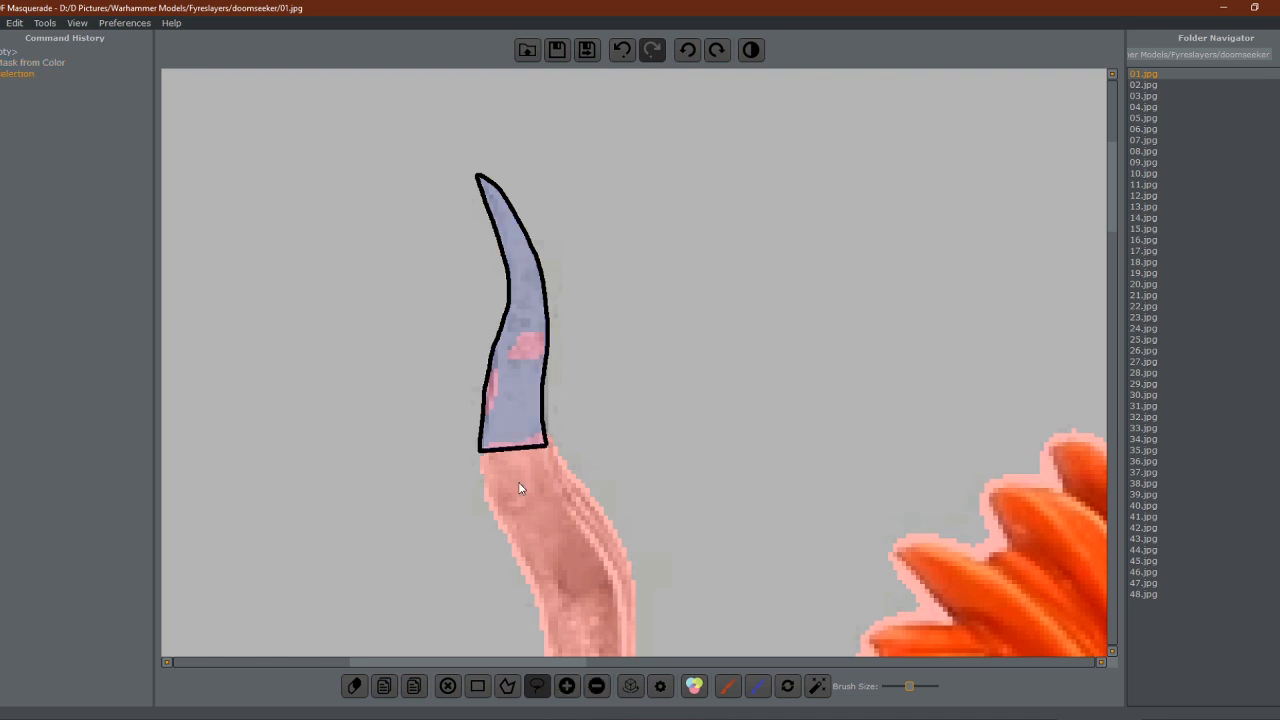
pyautogui.press('a')
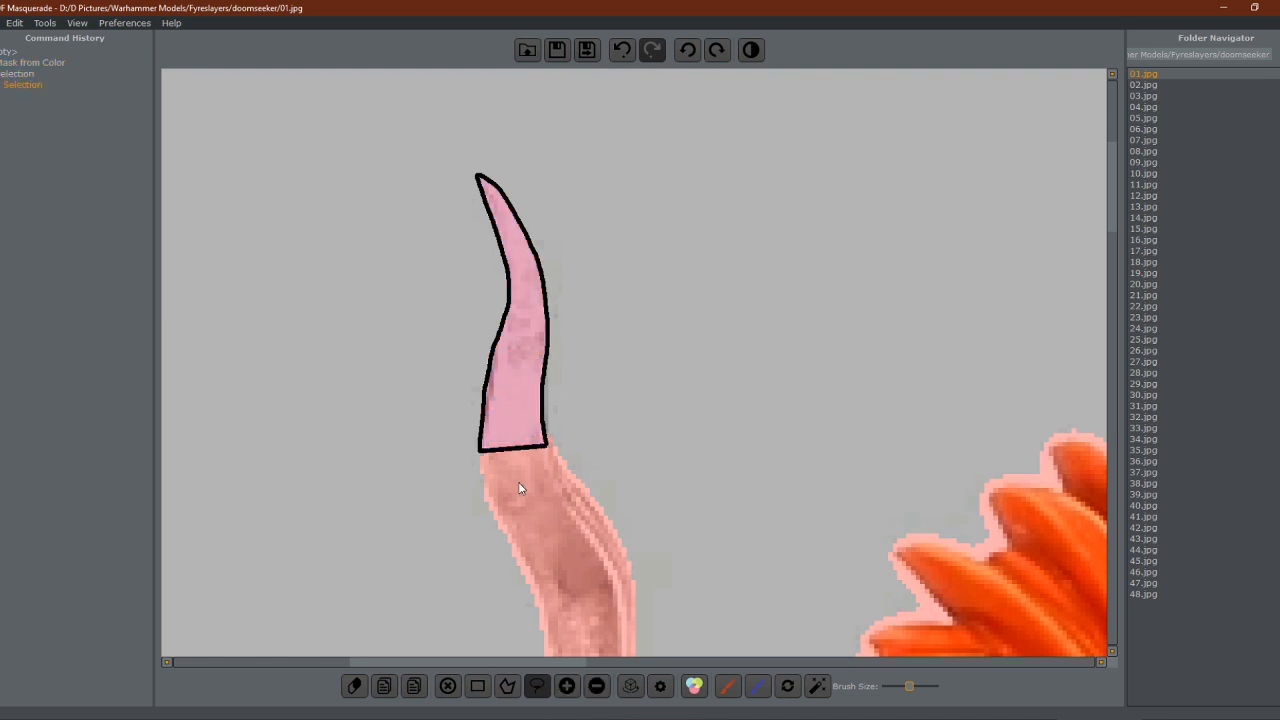
pyautogui.click(613, 400)
pyautogui.scroll(-3, 608, 422)
pyautogui.scroll(-2, 626, 434)
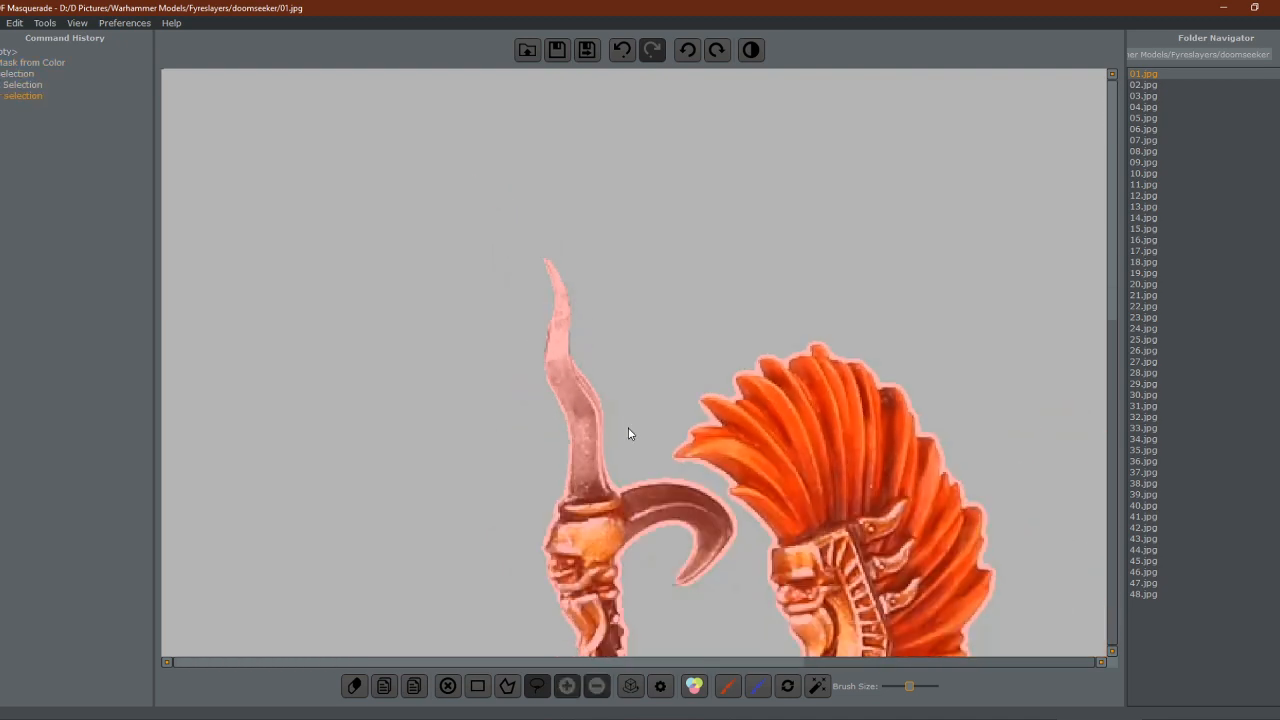
pyautogui.scroll(1, 639, 451)
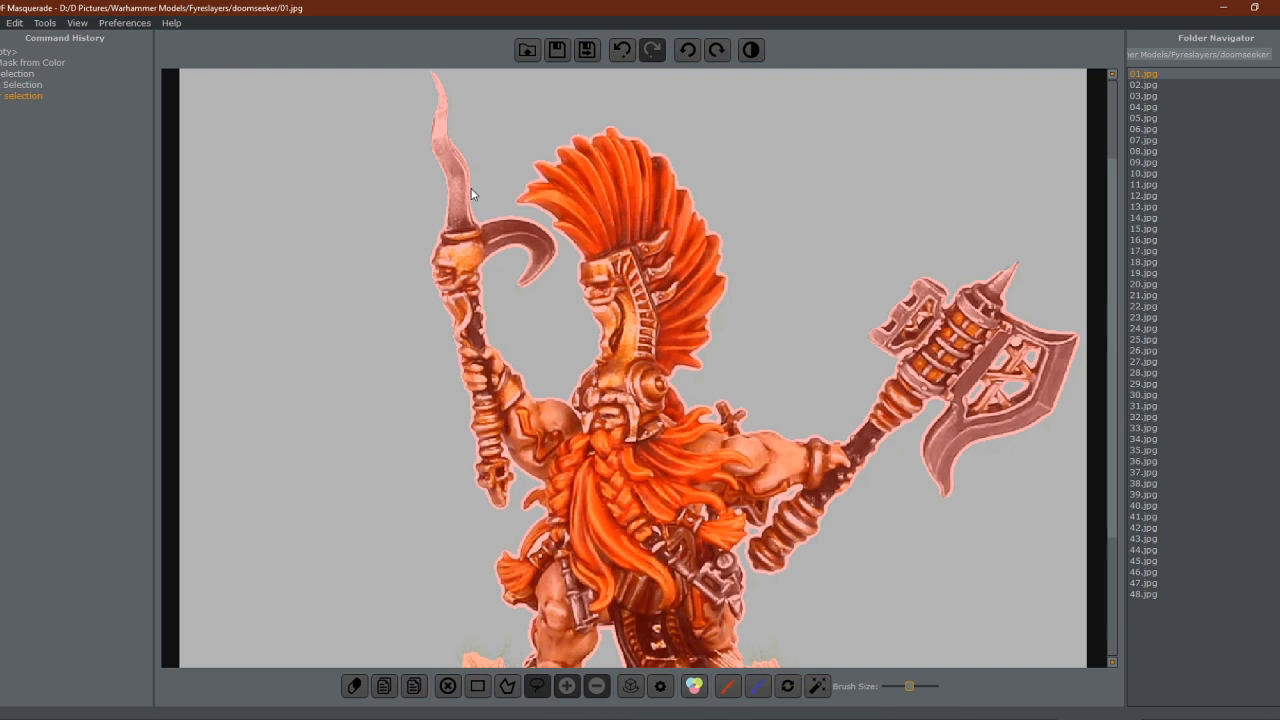
pyautogui.scroll(-2, 526, 312)
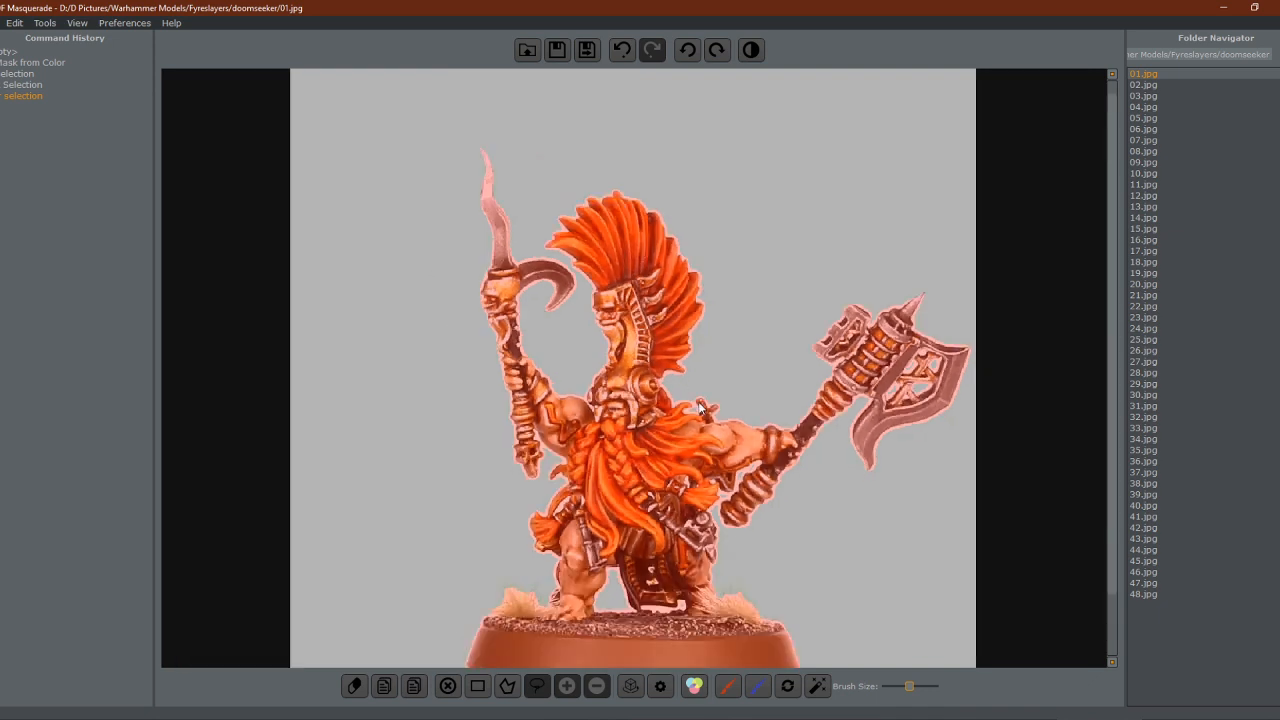
# Apply Mask from Color to all 48 images using the white background, a threshold of 0.06 and 3 Gauss iterations
pyautogui.click(694, 686)
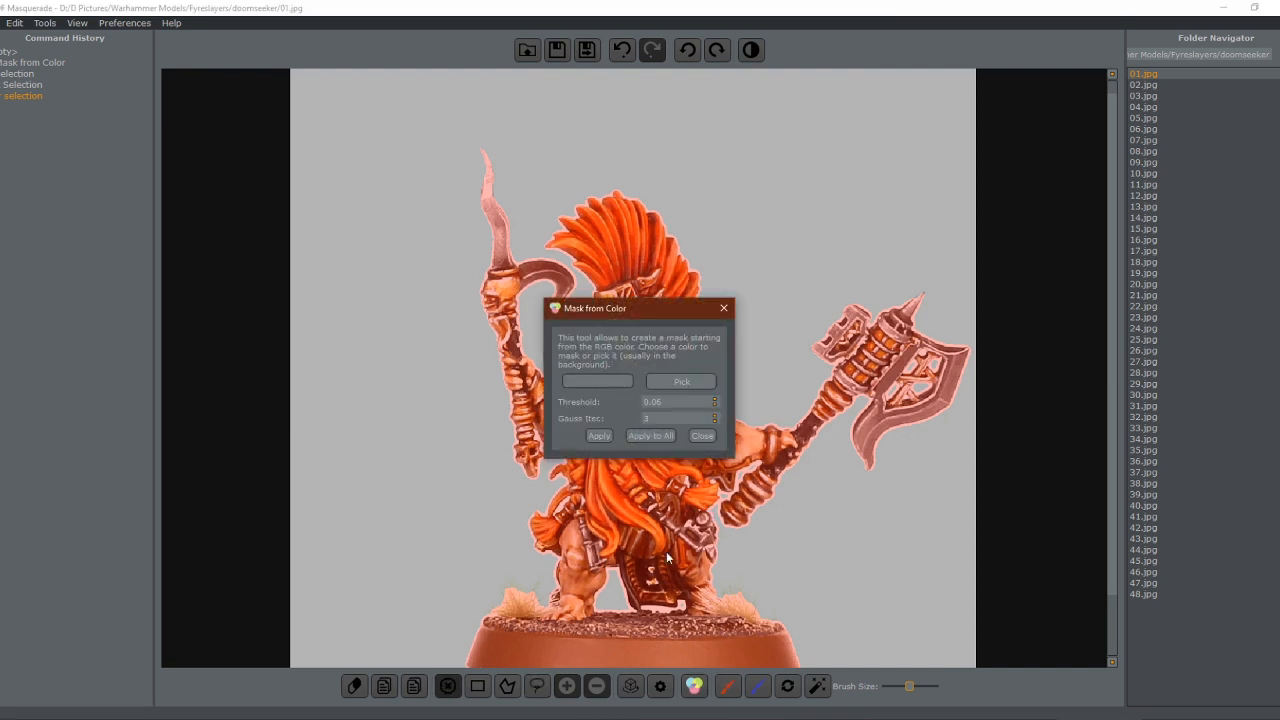
pyautogui.click(643, 437)
pyautogui.click(639, 418)
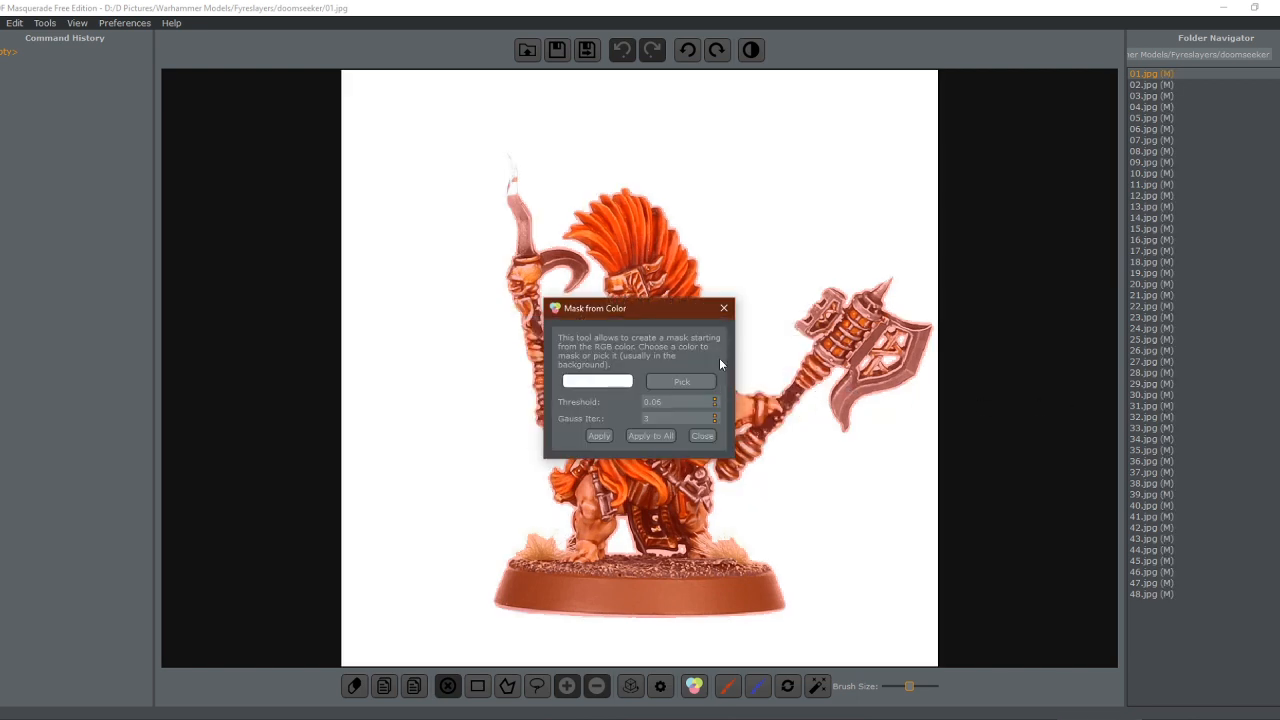
pyautogui.click(709, 438)
# Check the generated masks on a sample of images, including 11.jpg, 21.jpg, 36.jpg, 02.jpg and 01.jpg
pyautogui.click(1151, 184)
pyautogui.click(1160, 295)
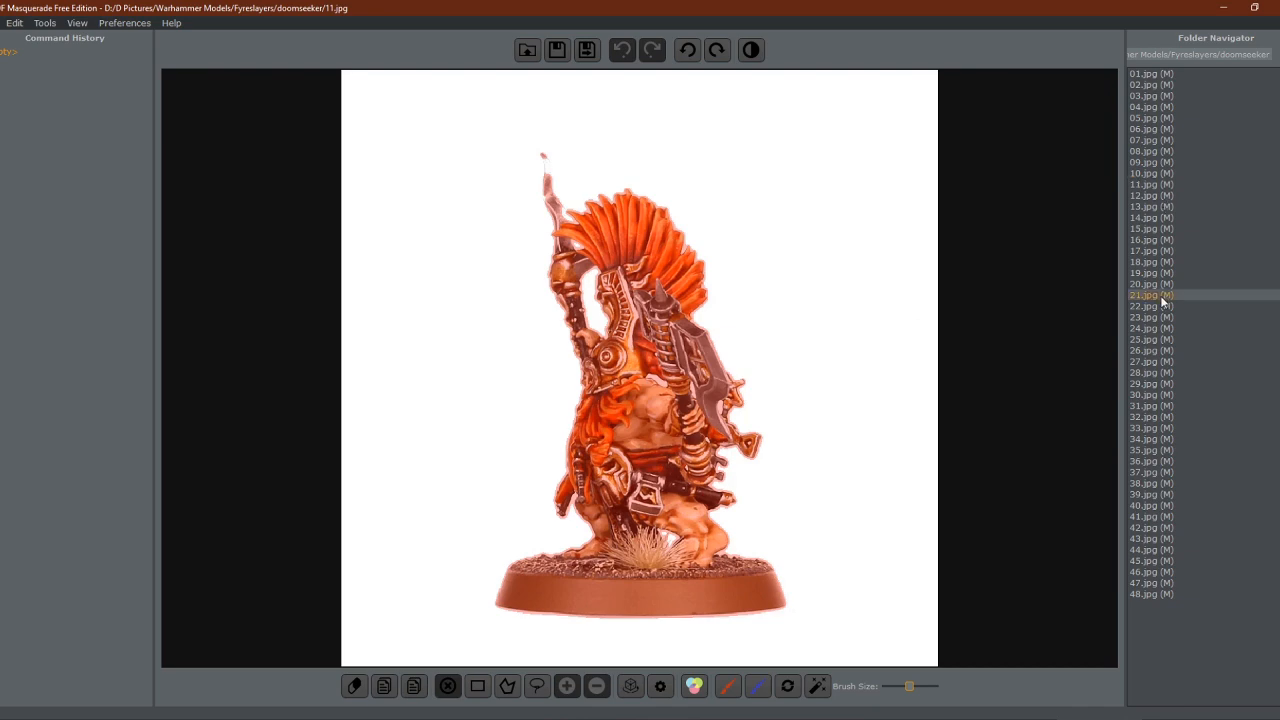
pyautogui.click(1176, 391)
pyautogui.click(1172, 462)
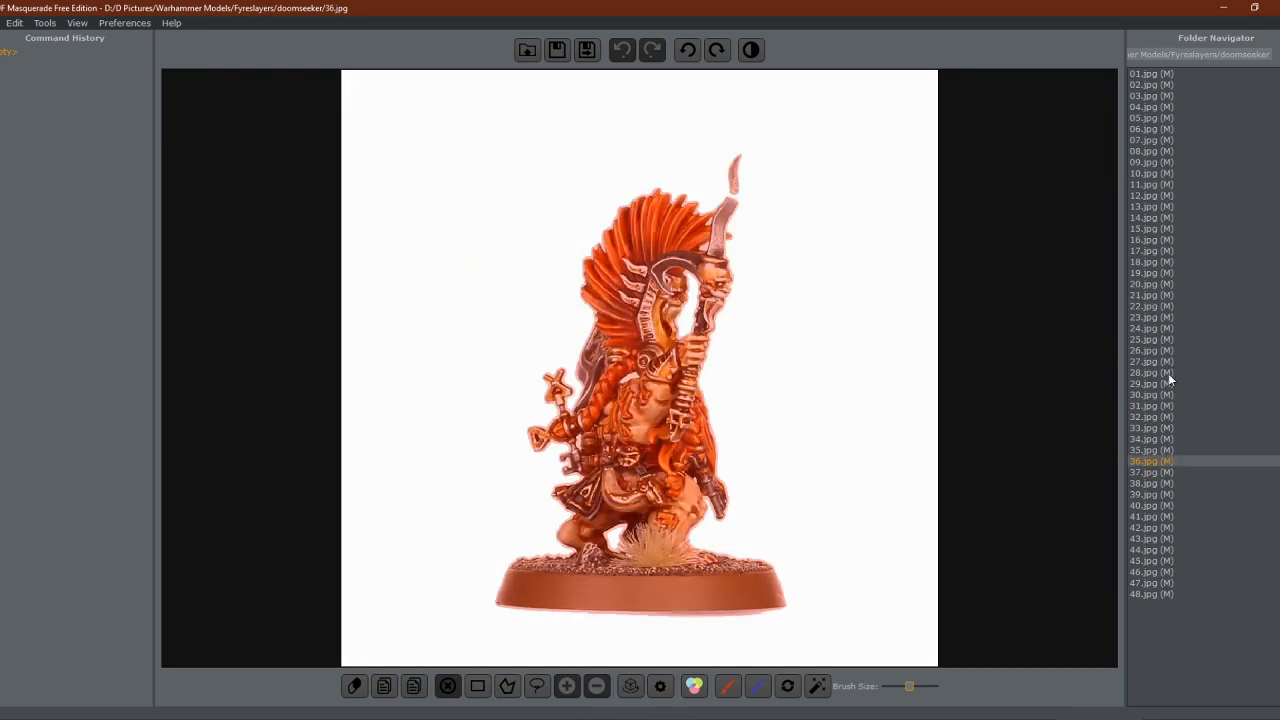
pyautogui.click(1165, 85)
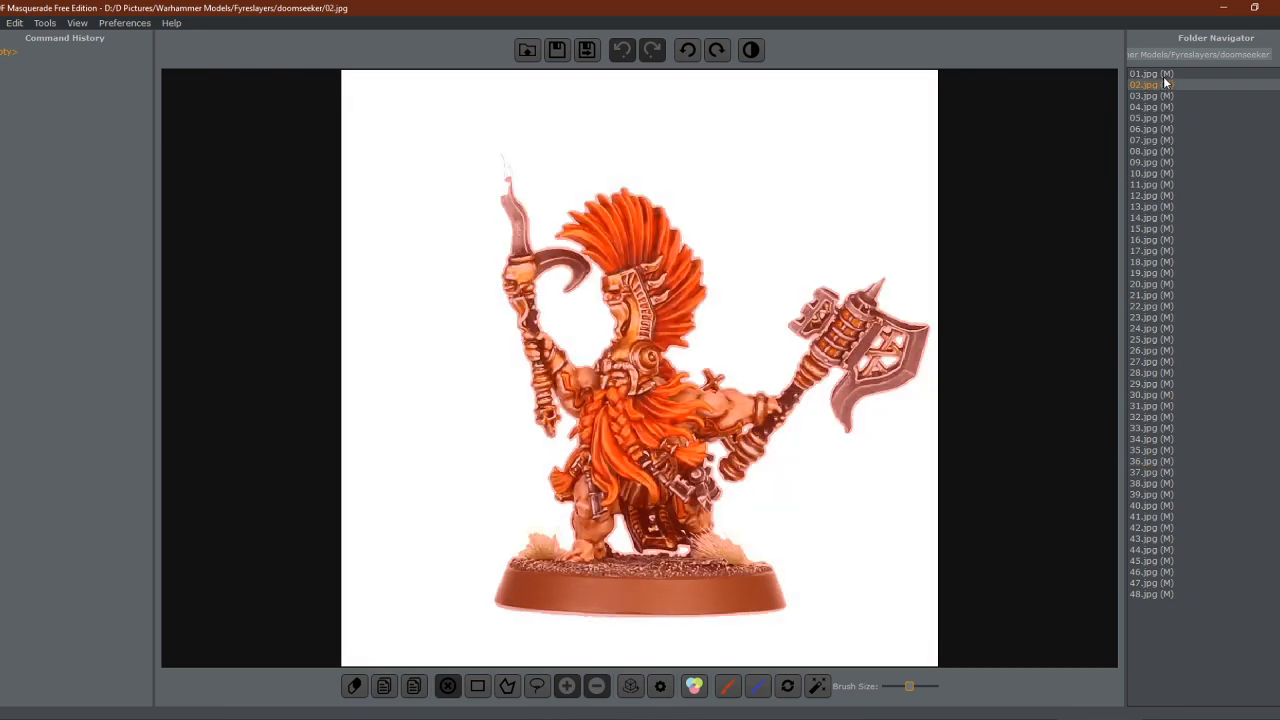
pyautogui.click(1165, 74)
# Lasso the missing tip of the raised weapon in 02.jpg, add it to the mask and clear the selection
pyautogui.click(1165, 85)
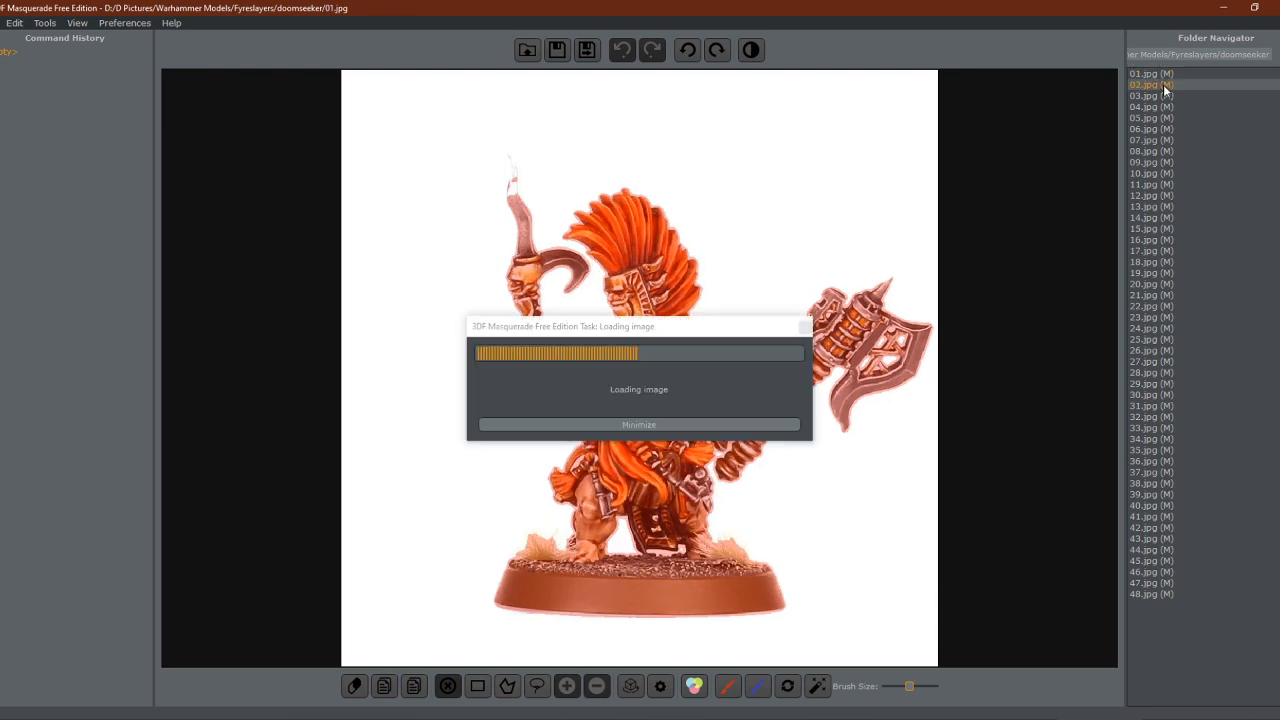
pyautogui.scroll(4, 495, 180)
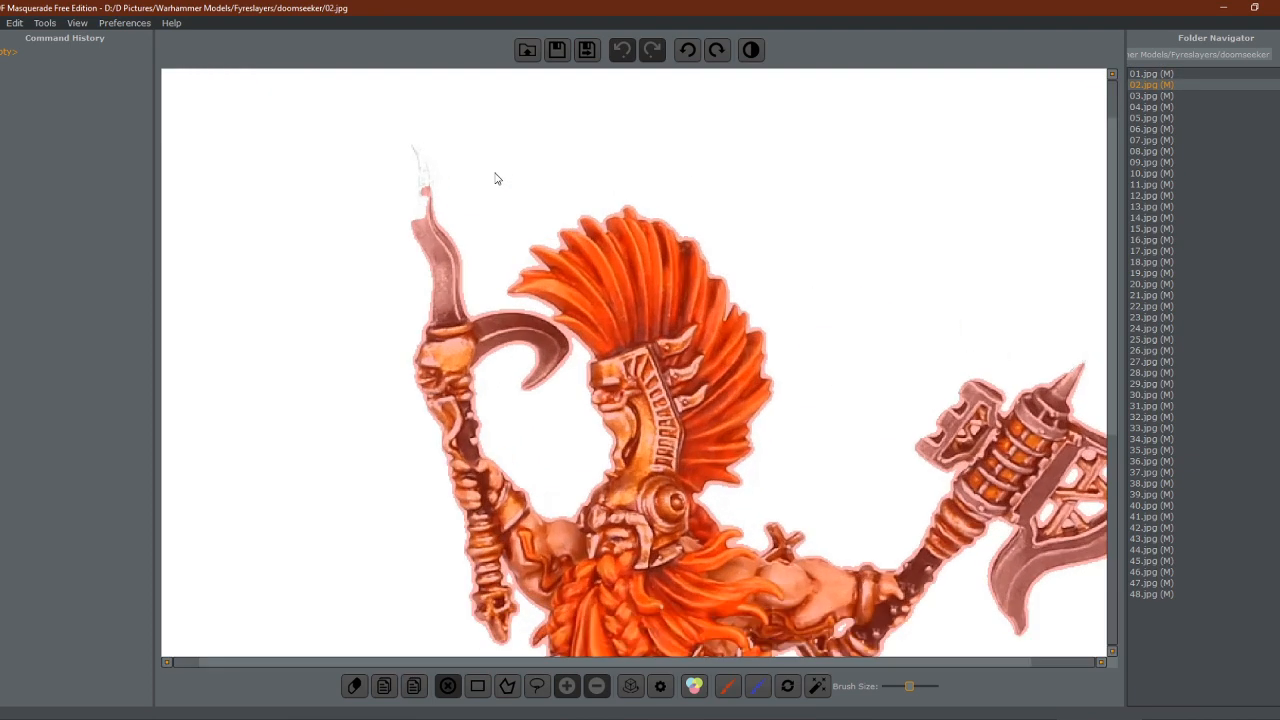
pyautogui.scroll(-2, 535, 183)
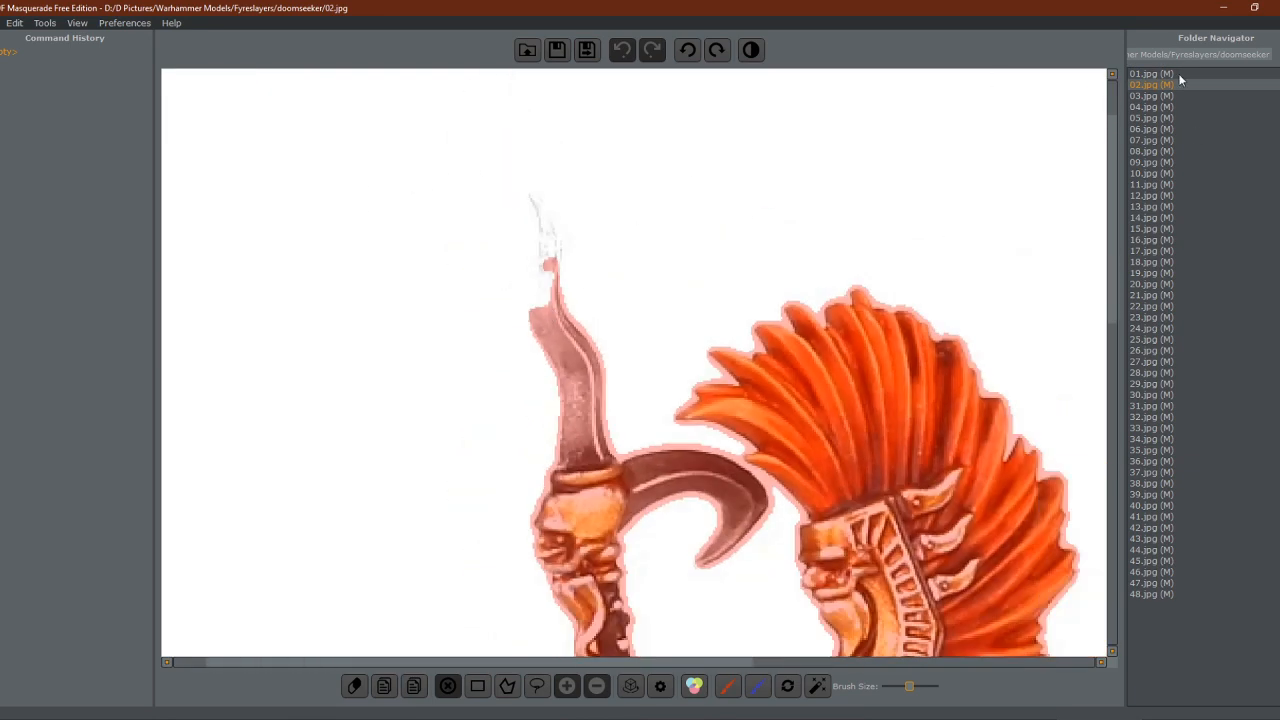
pyautogui.click(537, 686)
pyautogui.moveTo(528, 318)
pyautogui.mouseDown()
pyautogui.moveTo(544, 254)
pyautogui.moveTo(531, 190)
pyautogui.moveTo(553, 233)
pyautogui.moveTo(553, 321)
pyautogui.mouseUp()
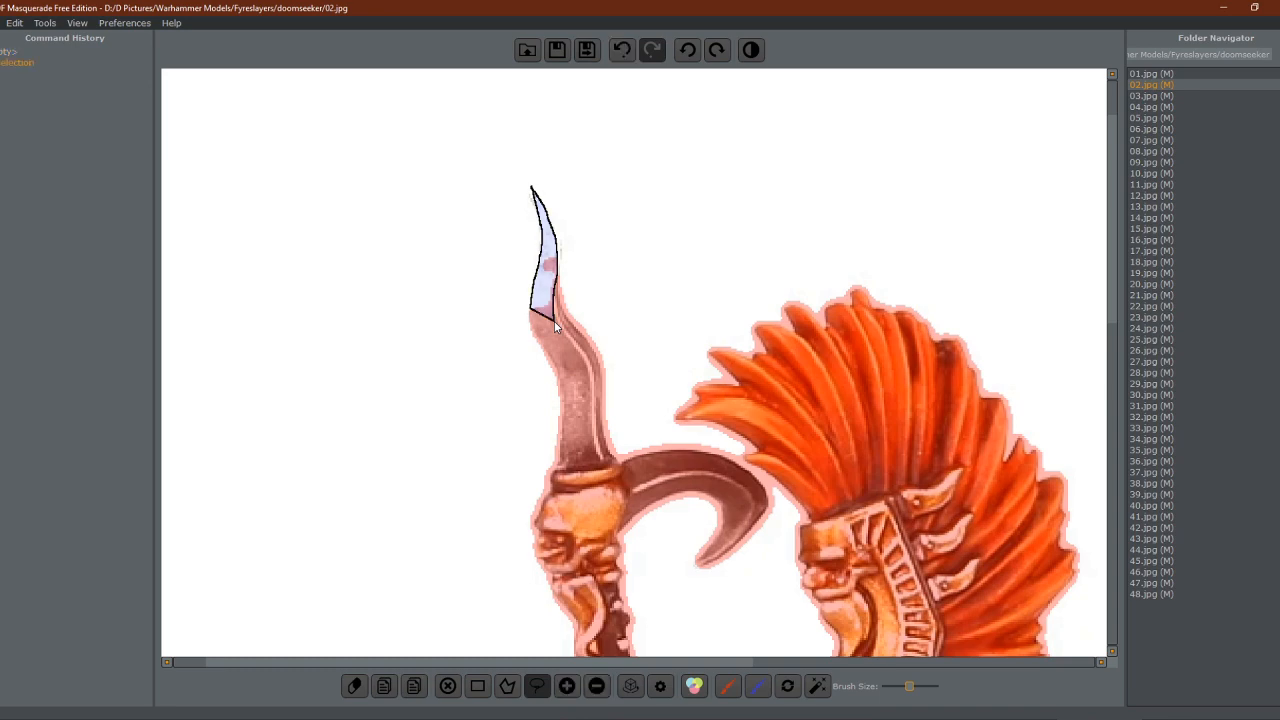
pyautogui.press('a')
pyautogui.scroll(-4, 690, 324)
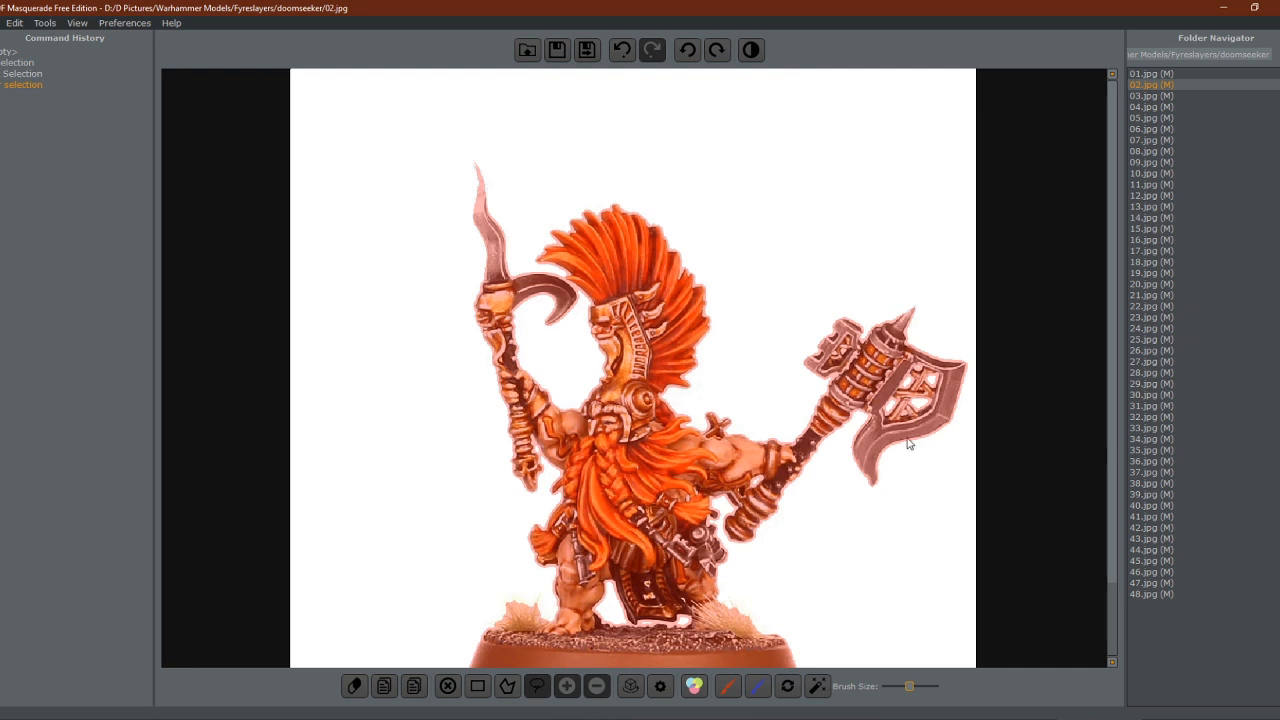
pyautogui.scroll(-1, 579, 412)
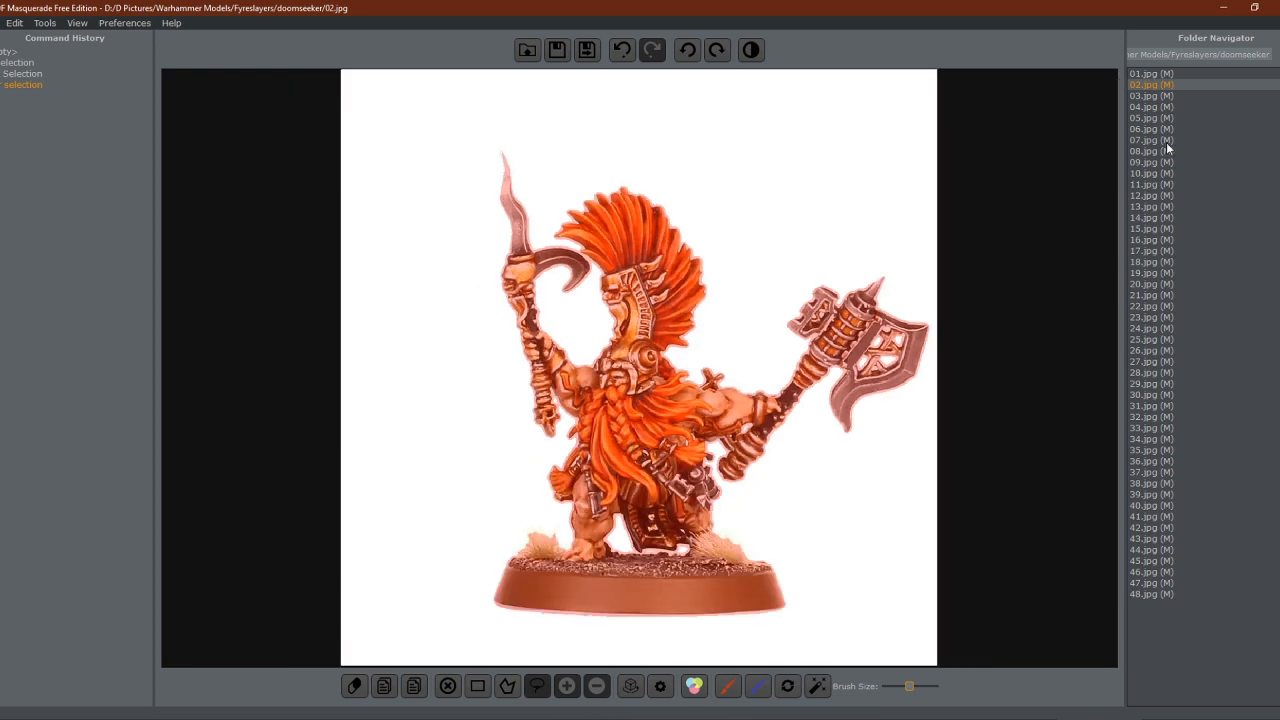
# Save the 02.jpg mask alongside its image while closing Masquerade, switch back to 3DF Zephyr and refresh the Project Wizard's masks
pyautogui.click(1276, 6)
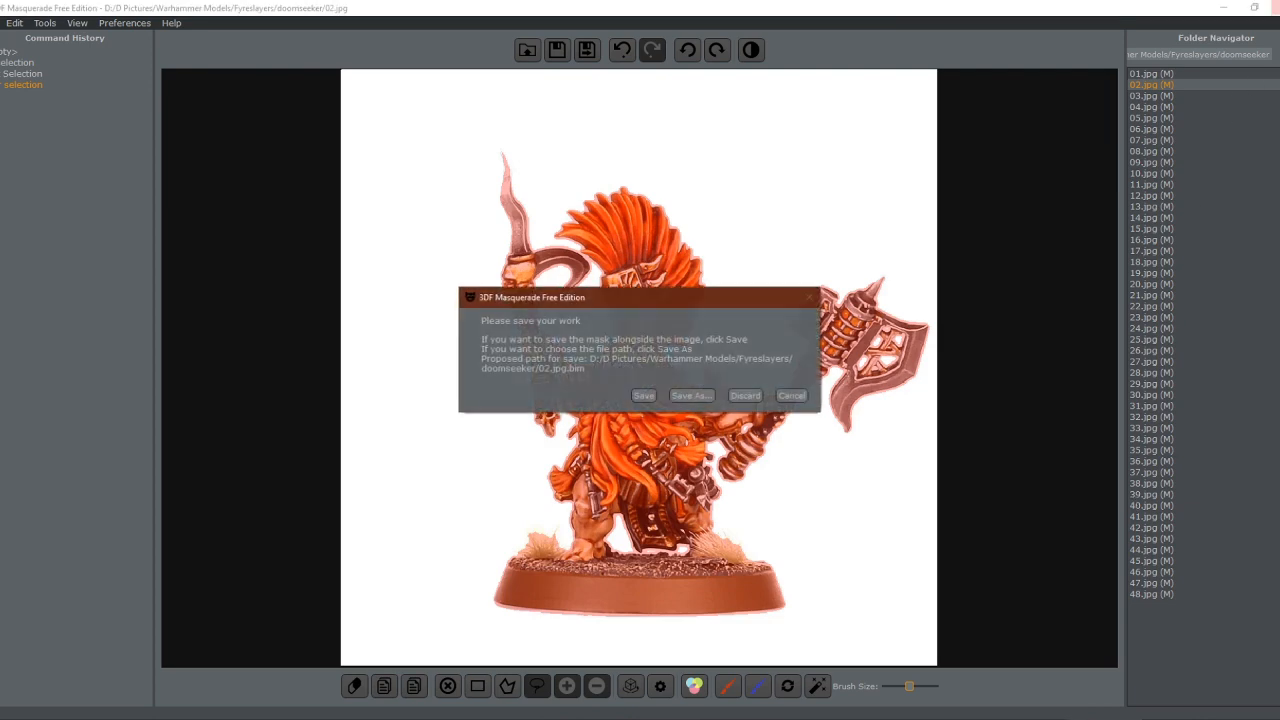
pyautogui.click(644, 396)
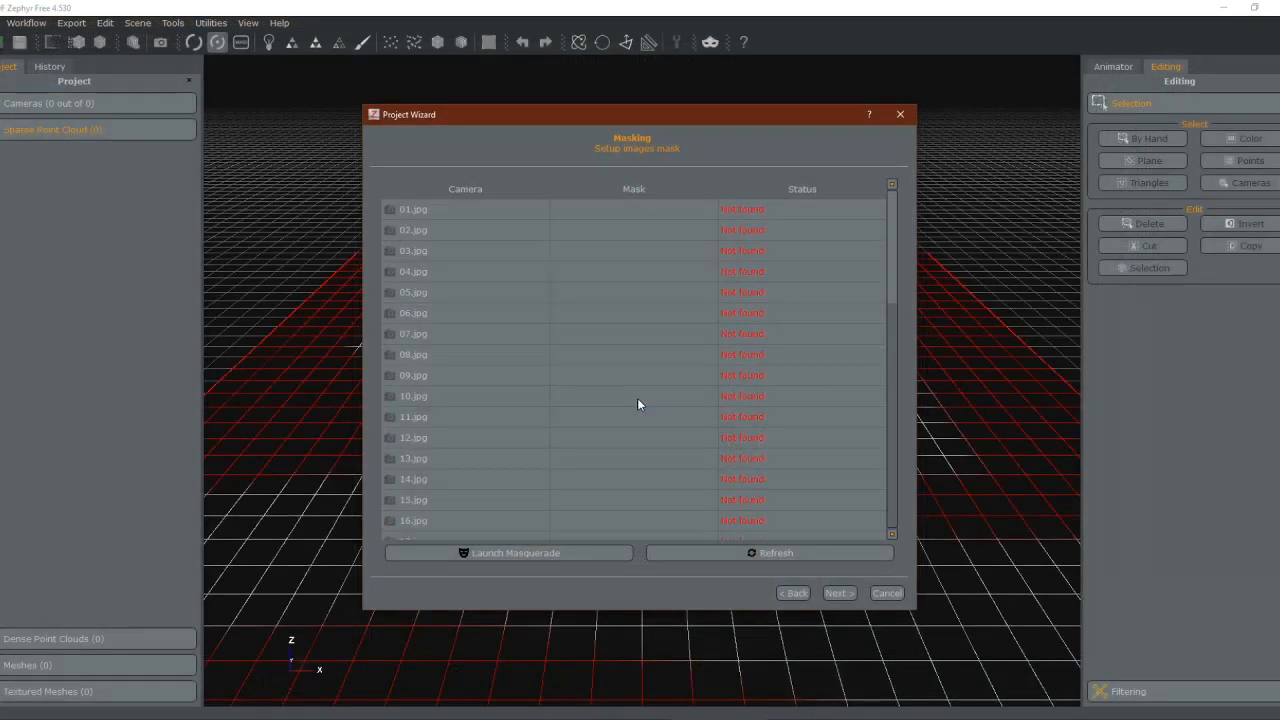
pyautogui.click(729, 553)
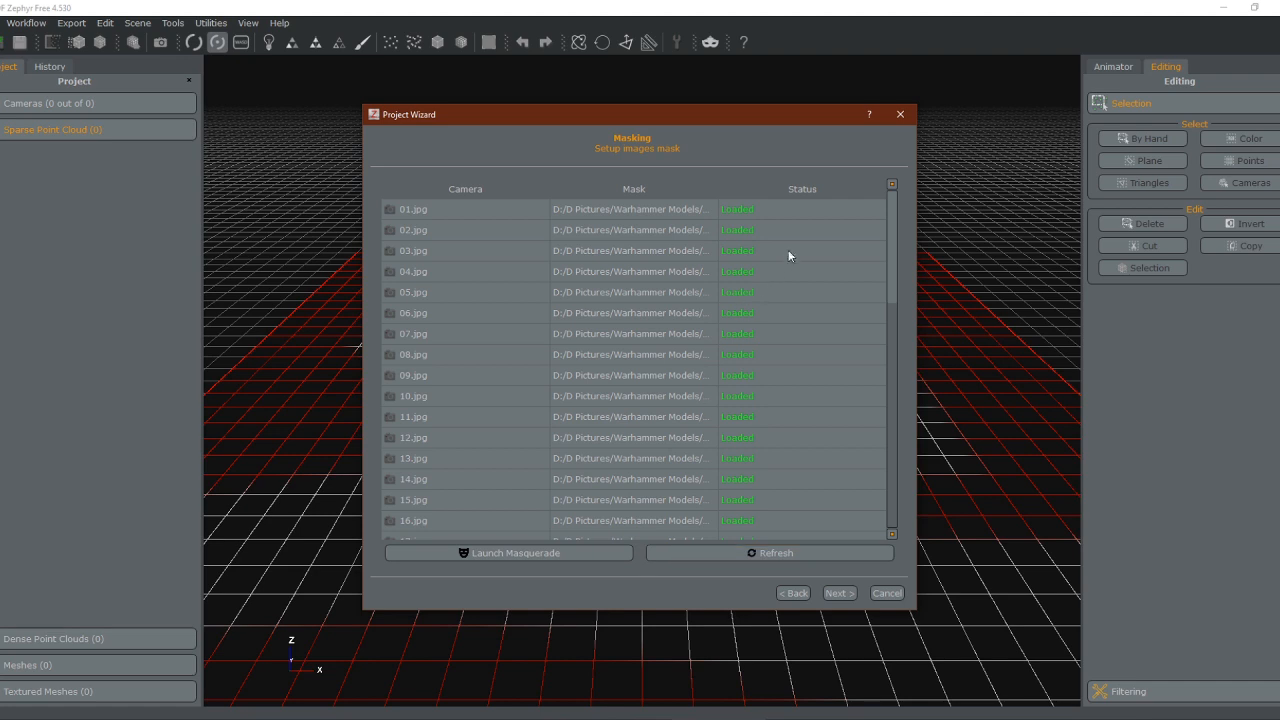
# Check the mask status of all images, then accept the masks and the automatic camera calibration
pyautogui.scroll(-9, 789, 258)
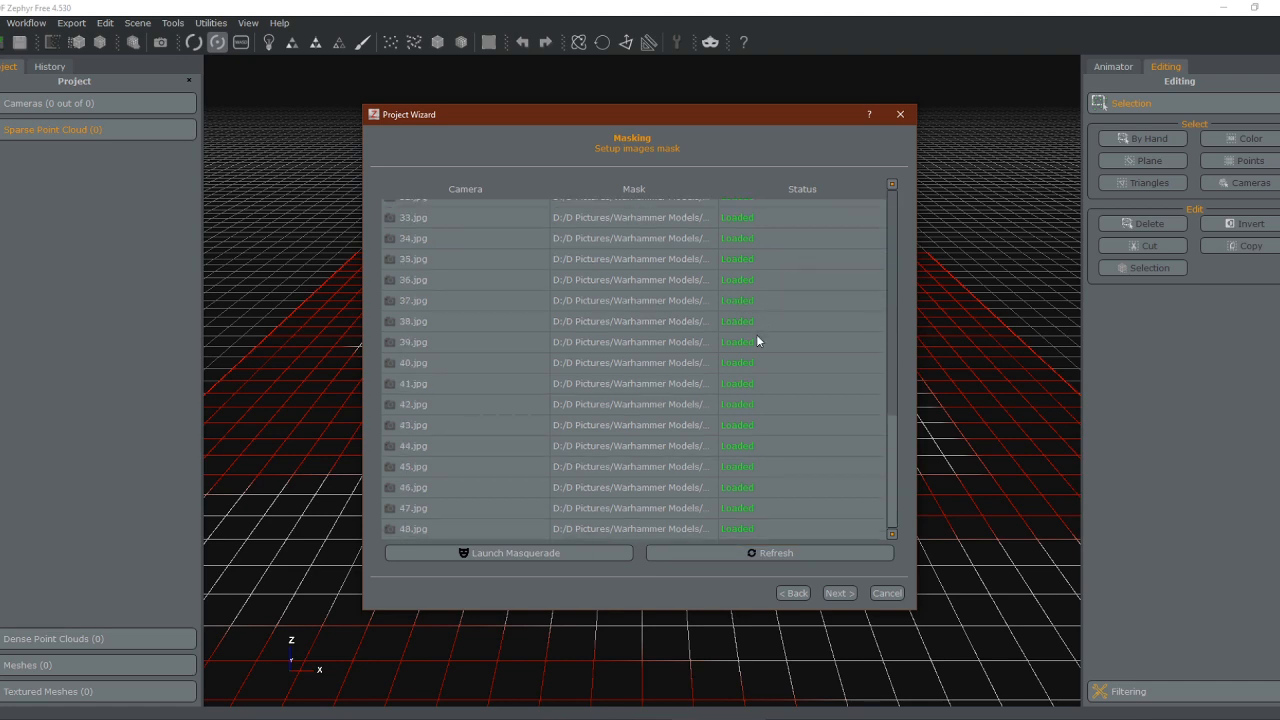
pyautogui.scroll(9, 756, 334)
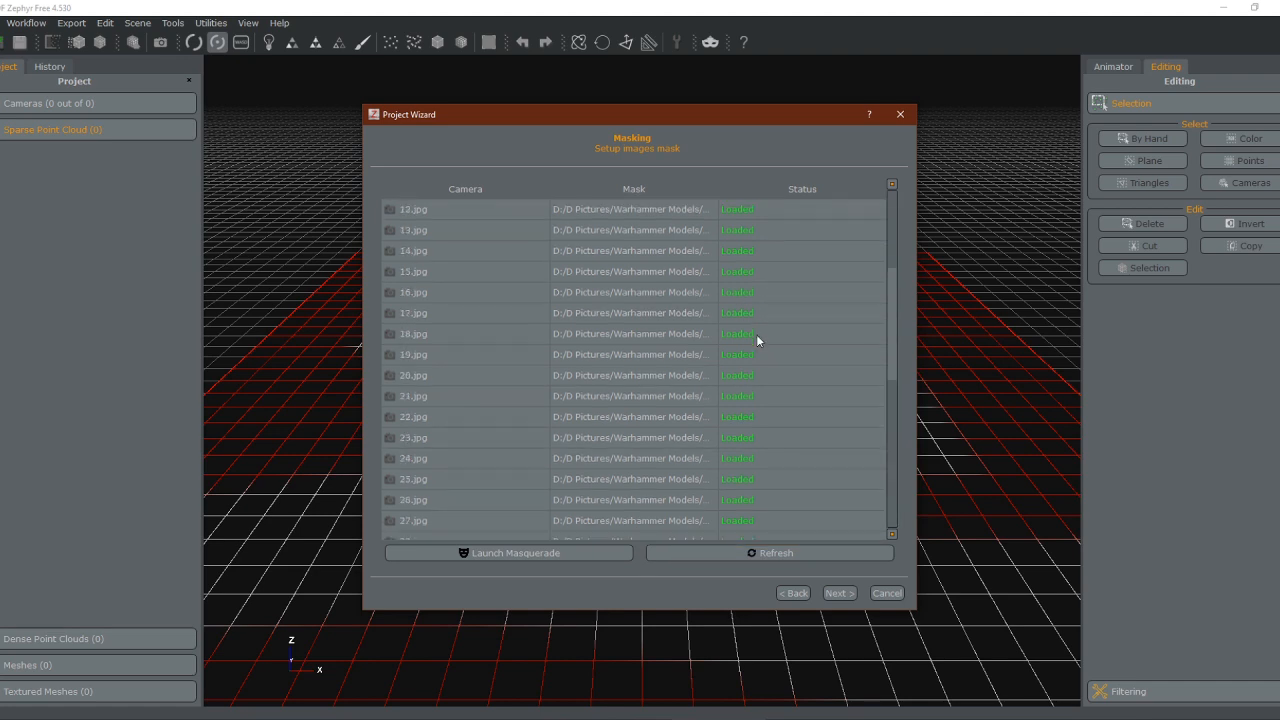
pyautogui.click(830, 592)
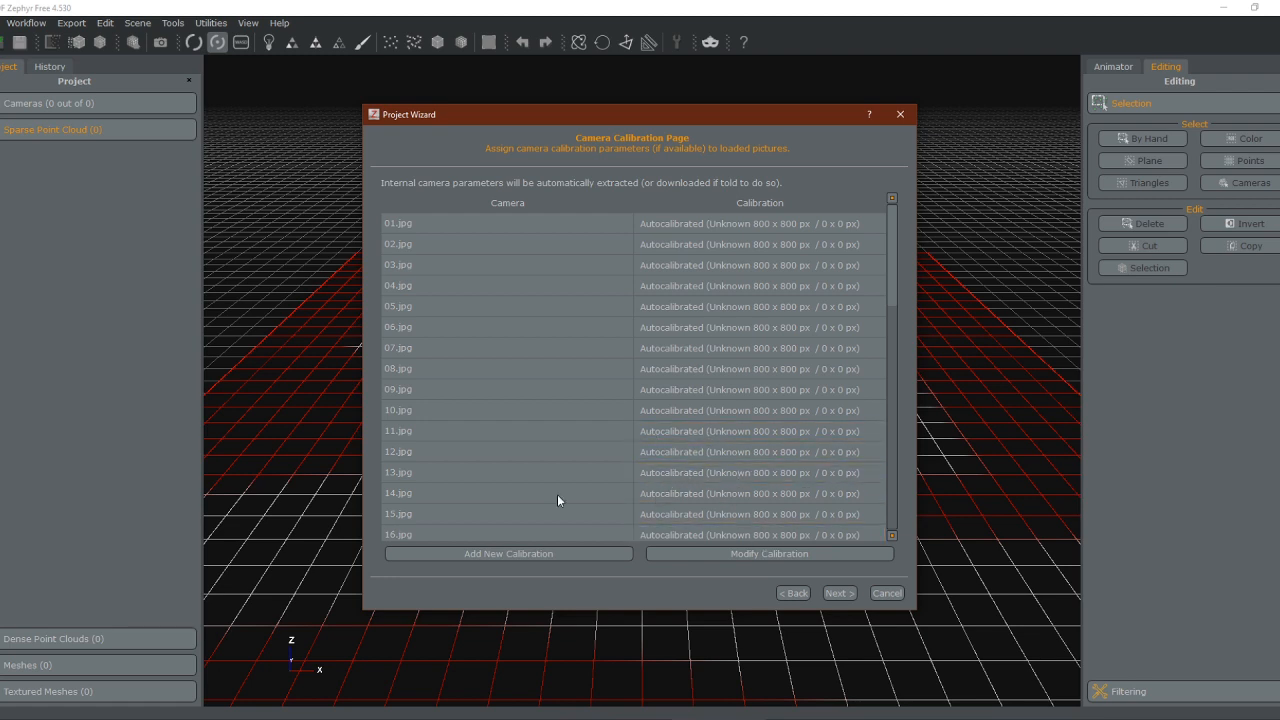
pyautogui.click(839, 594)
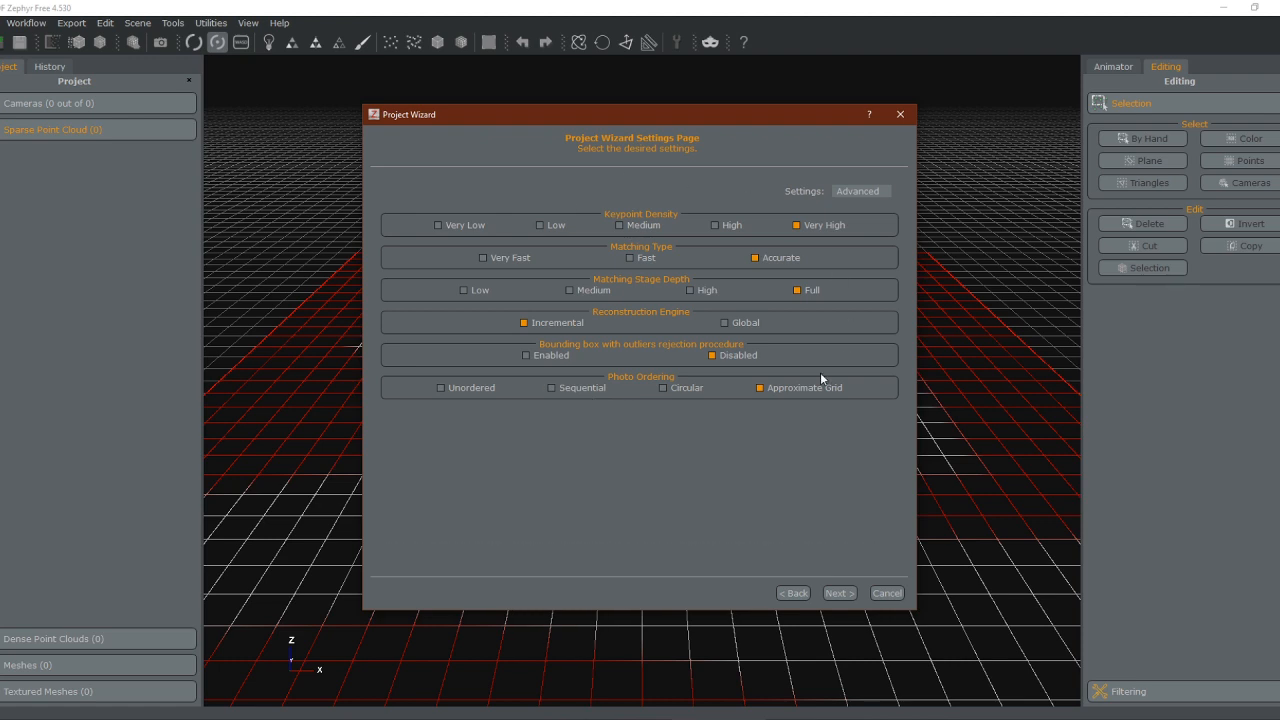
# Compare the Presets, Advanced and Custom settings for camera orientation and return to the Advanced settings
pyautogui.click(850, 191)
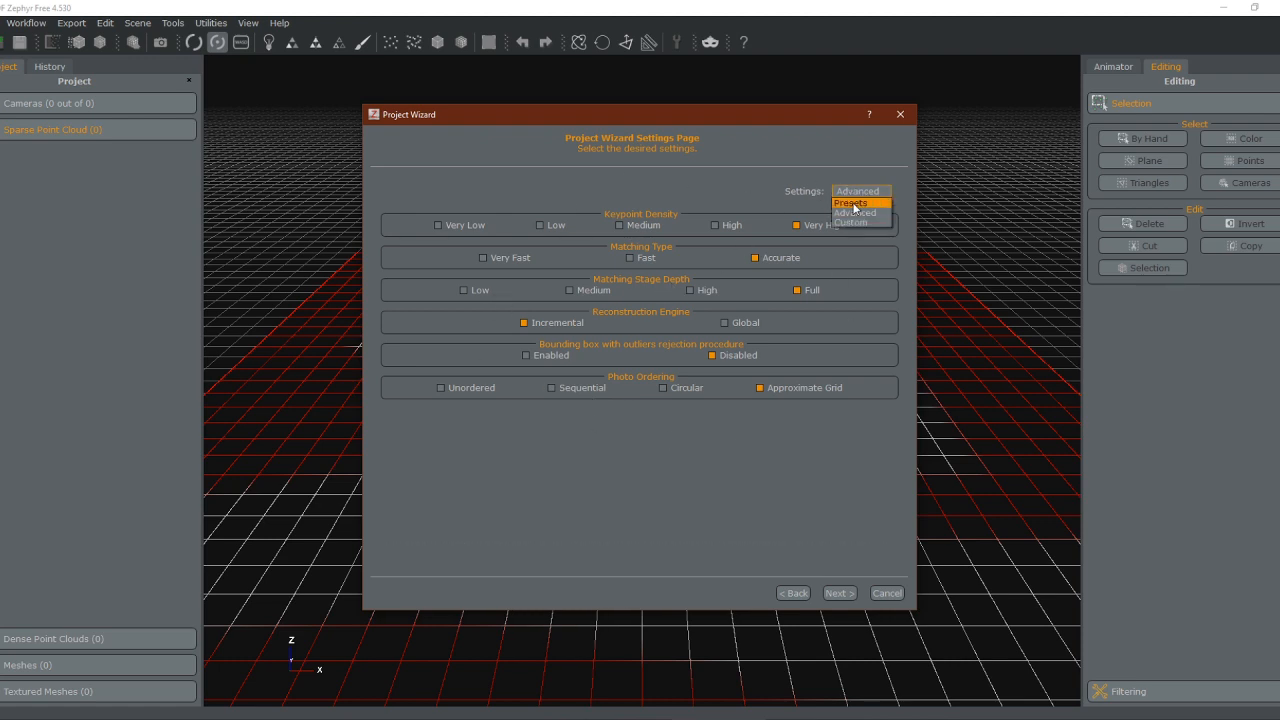
pyautogui.click(853, 204)
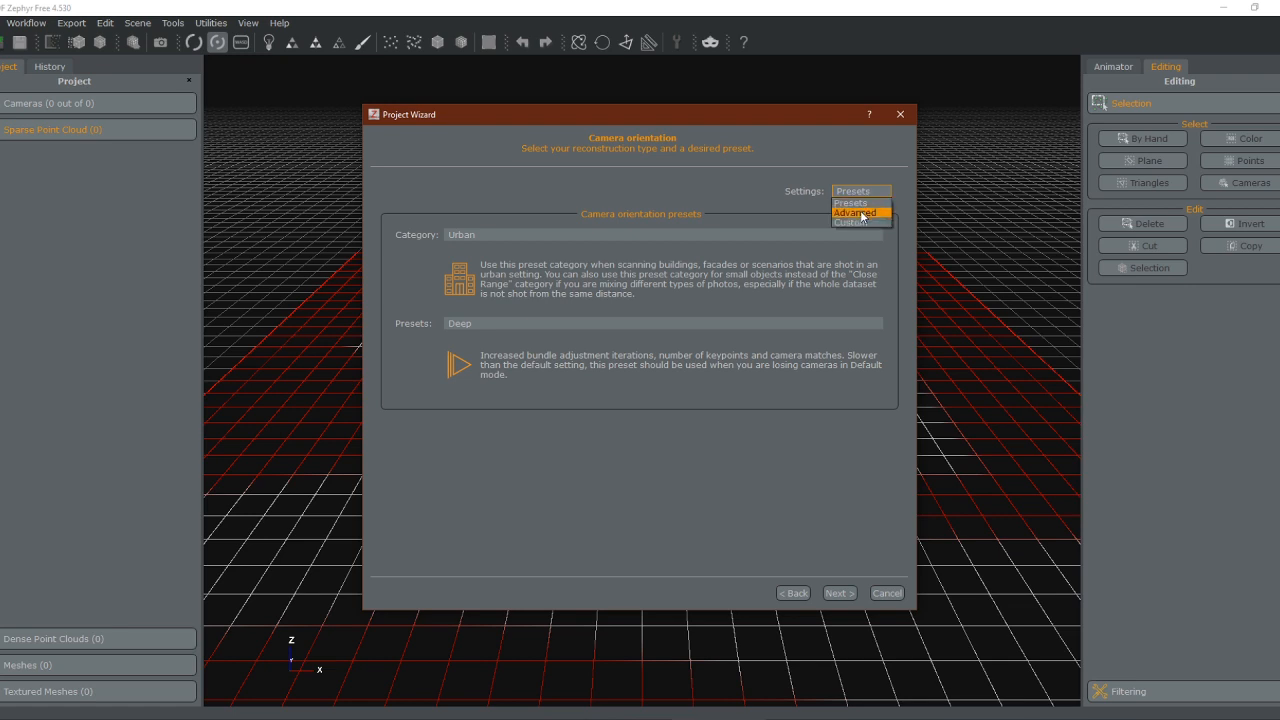
pyautogui.click(855, 214)
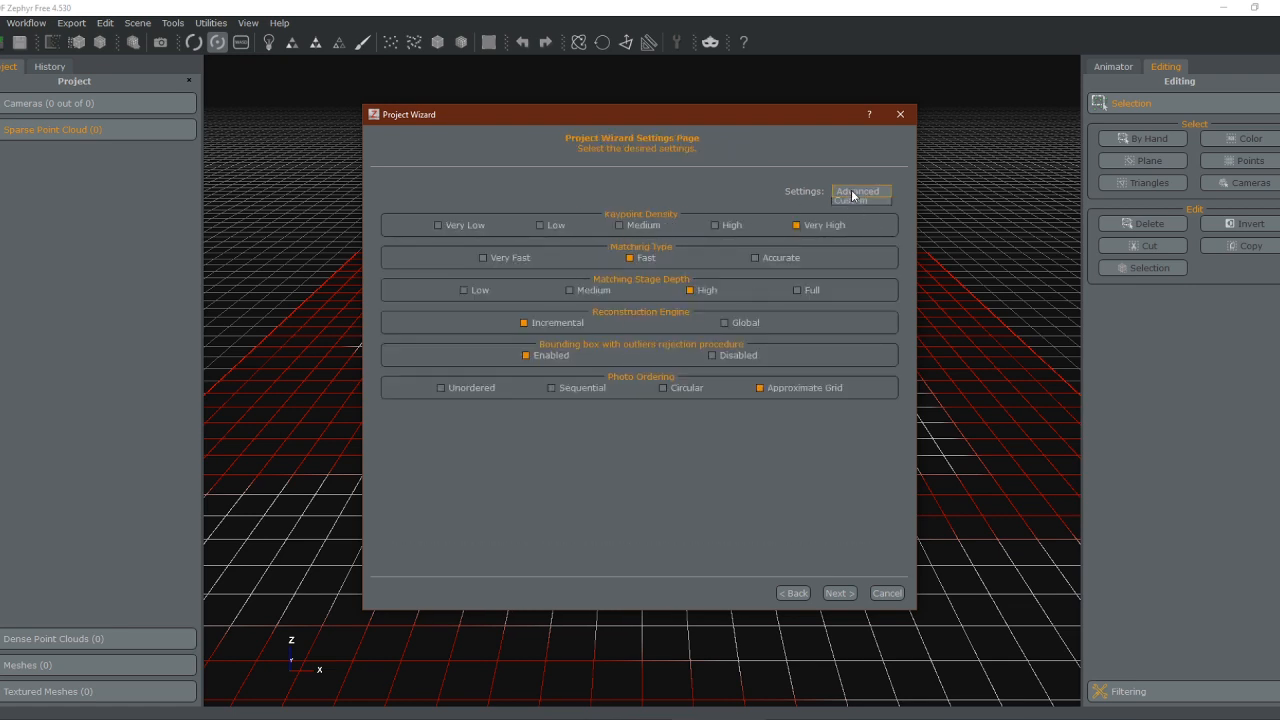
pyautogui.click(847, 224)
pyautogui.scroll(-5, 608, 301)
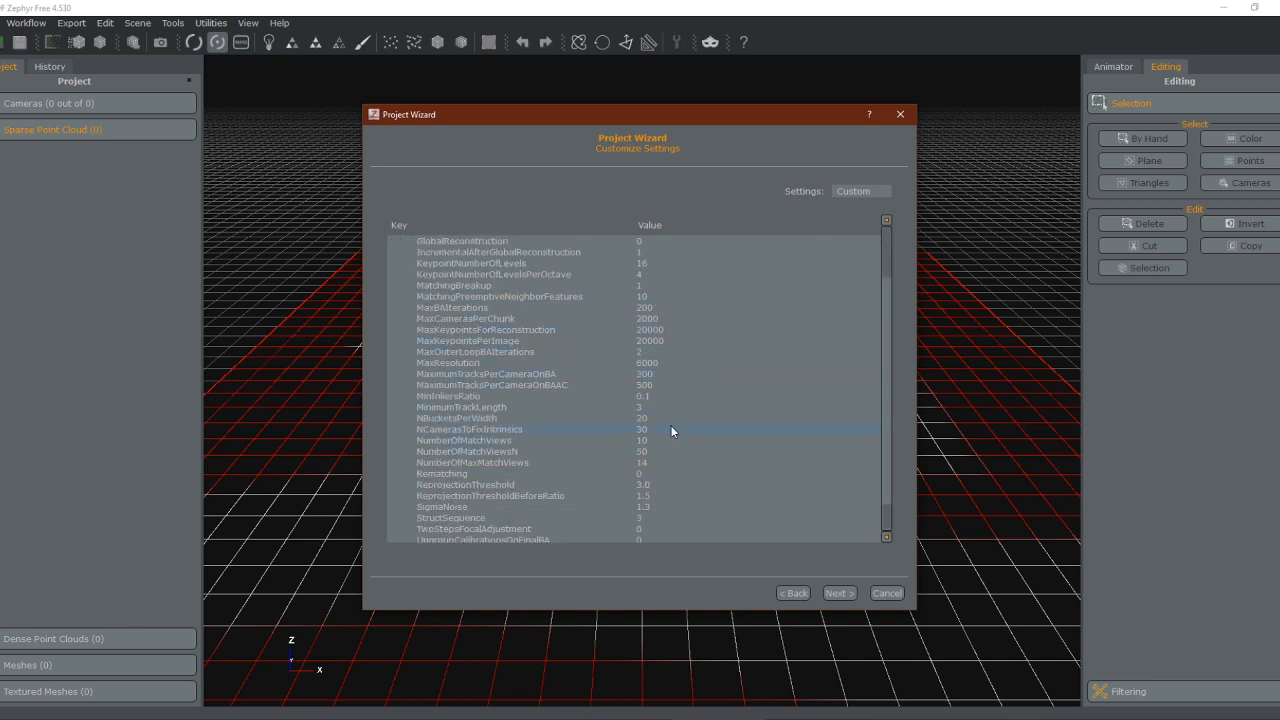
pyautogui.click(853, 199)
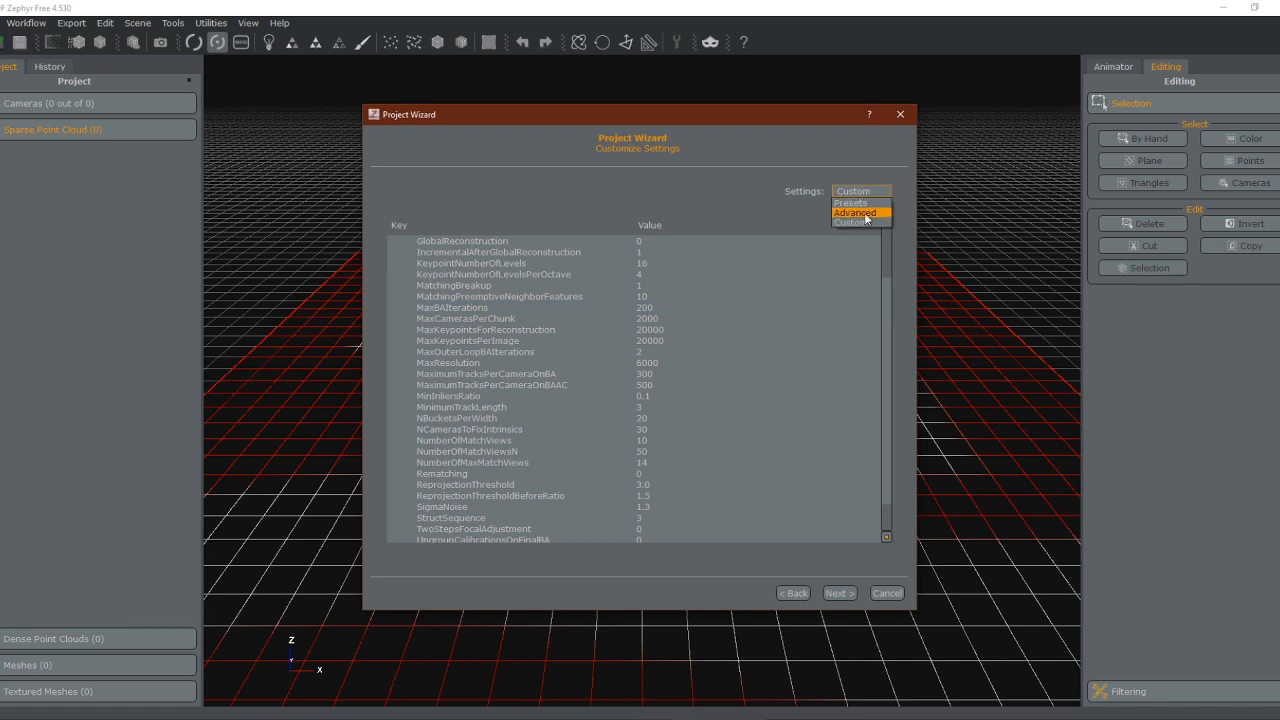
pyautogui.click(850, 222)
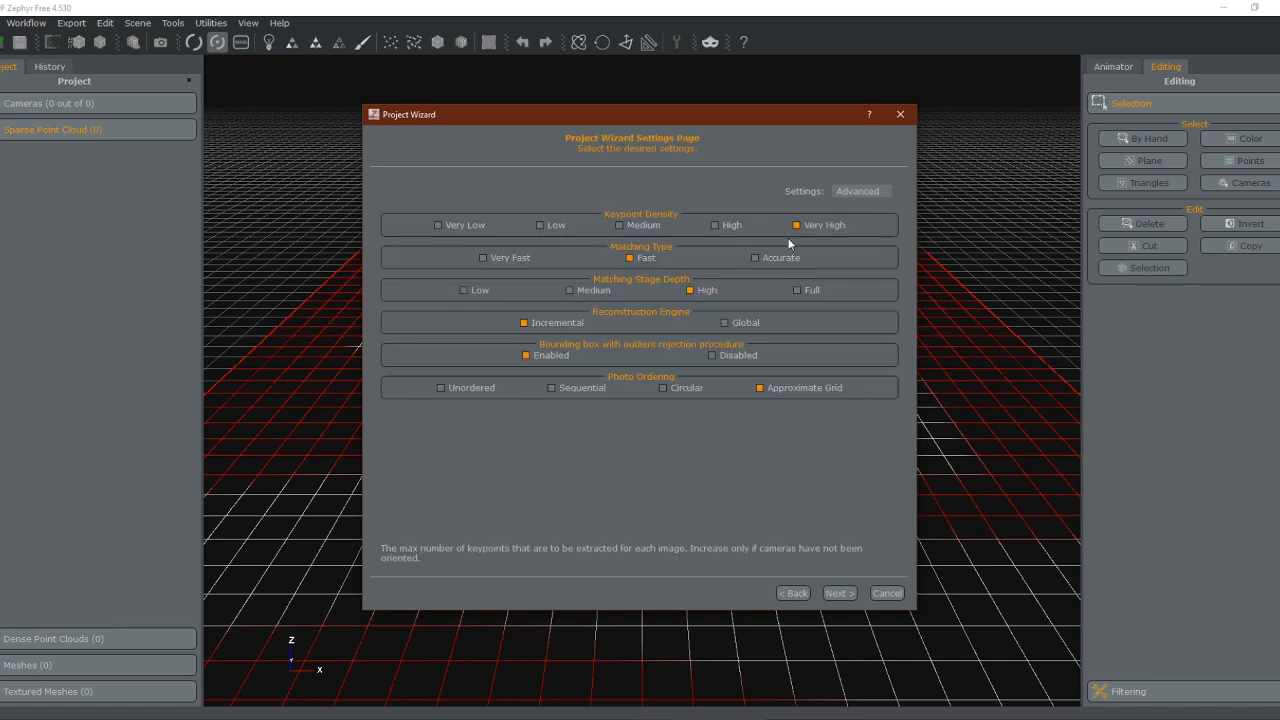
pyautogui.click(868, 192)
# Configure the reconstruction with Accurate matching, Full matching stage depth, the outlier-rejection bounding box disabled and Circular photo ordering
pyautogui.click(760, 257)
pyautogui.click(797, 290)
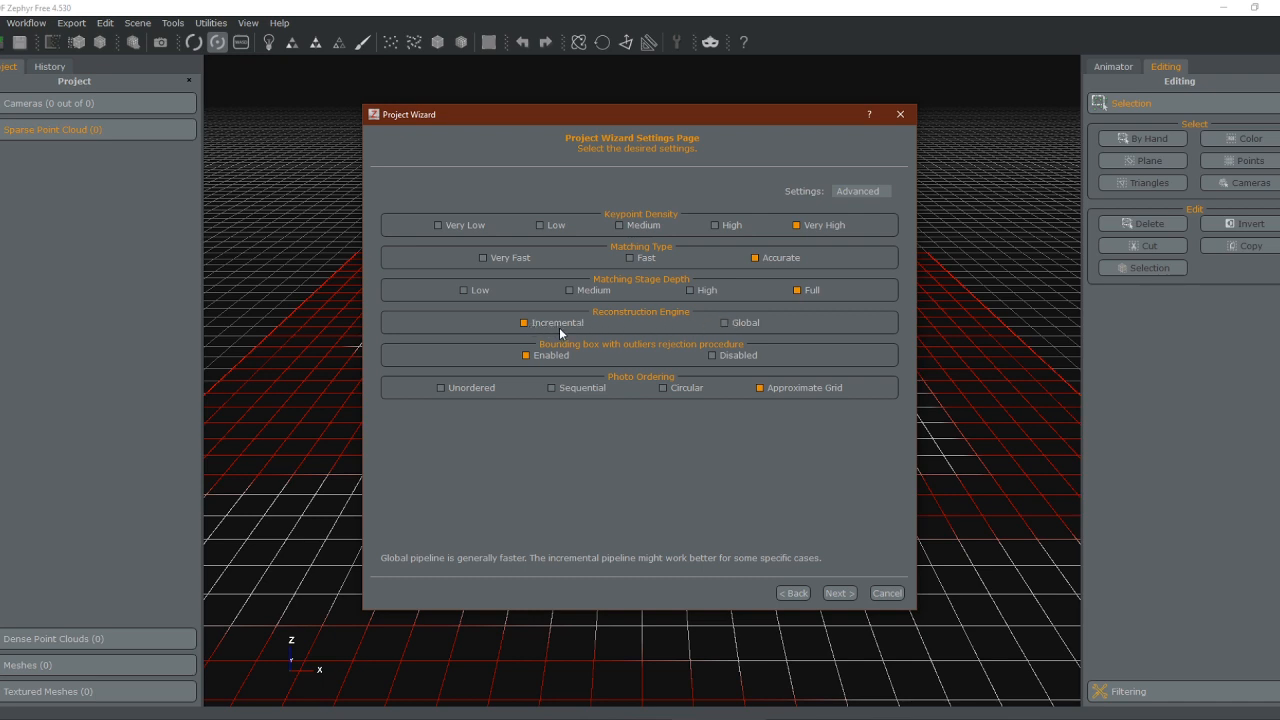
pyautogui.click(718, 355)
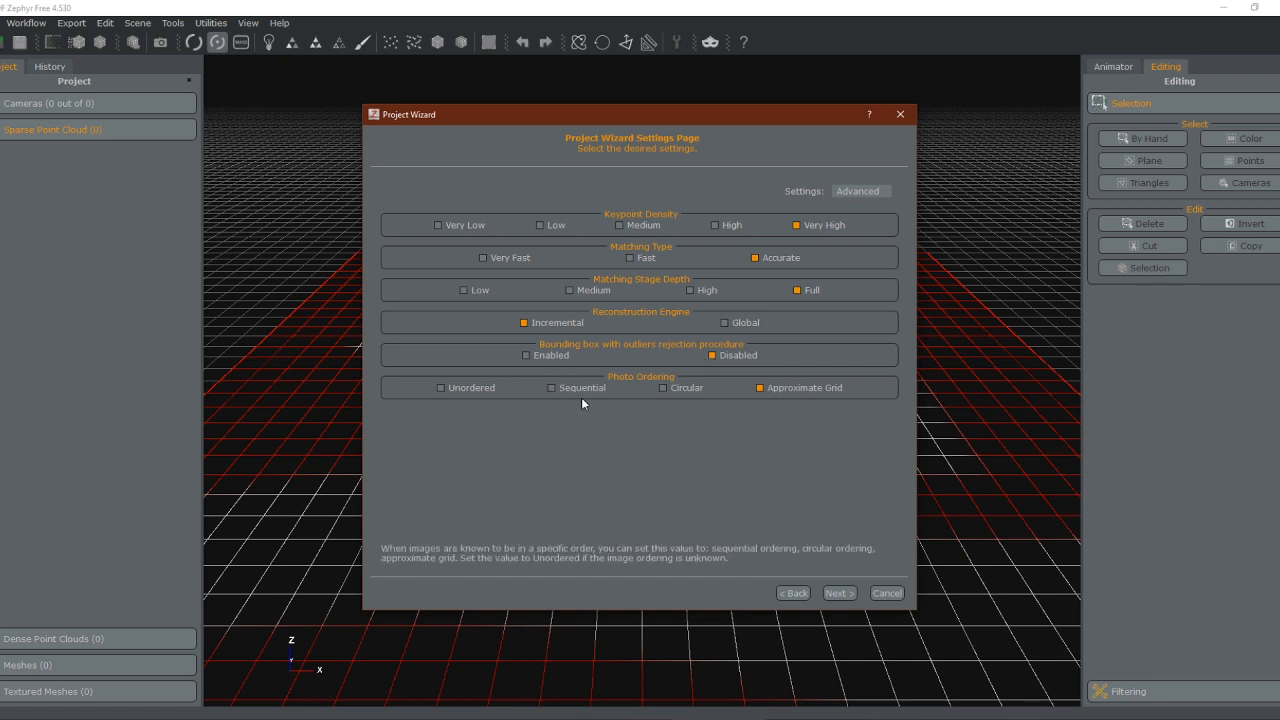
pyautogui.click(673, 389)
pyautogui.click(567, 388)
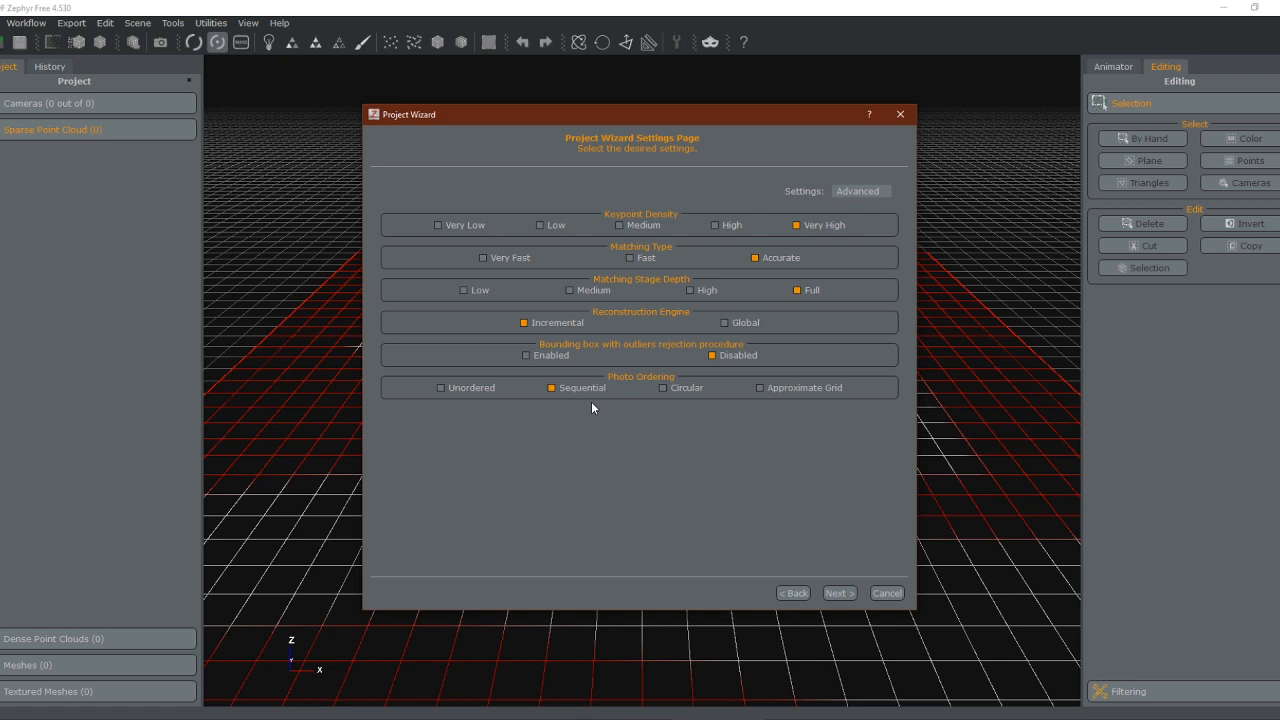
pyautogui.click(684, 389)
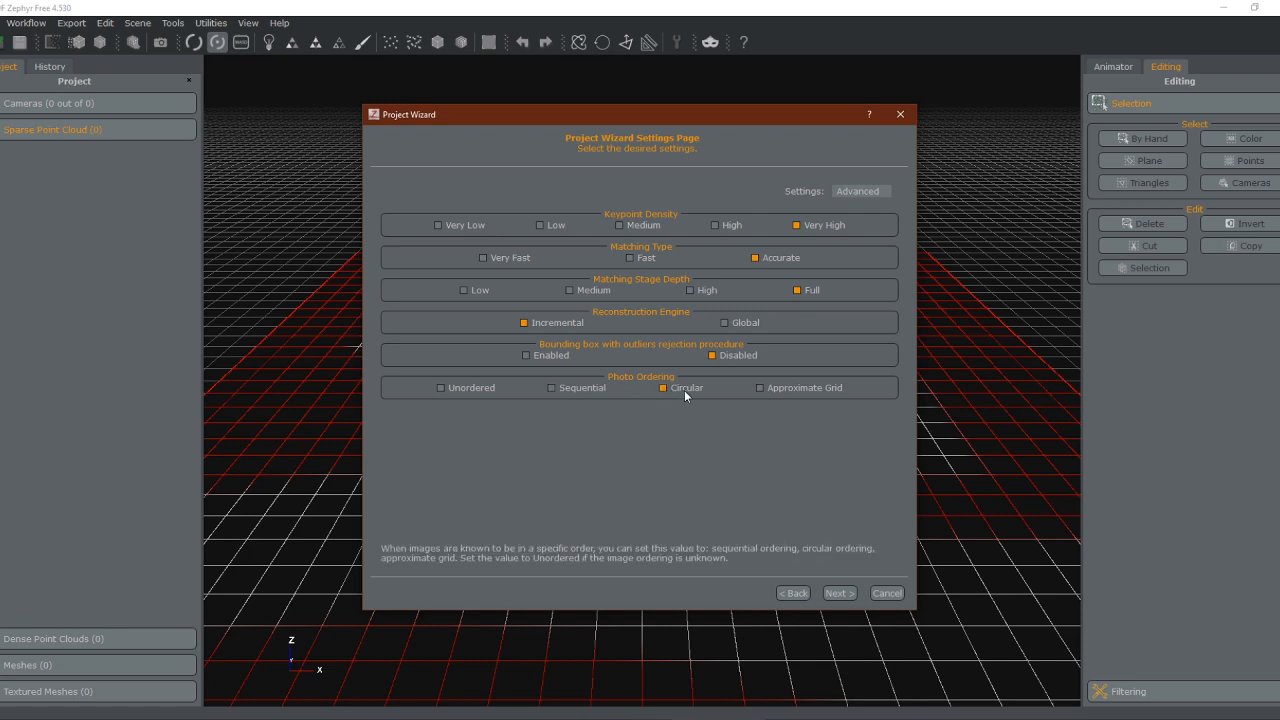
# Run the sparse reconstruction, review which cameras were reconstructed, then finish the wizard and dismiss the community reminder
pyautogui.click(838, 593)
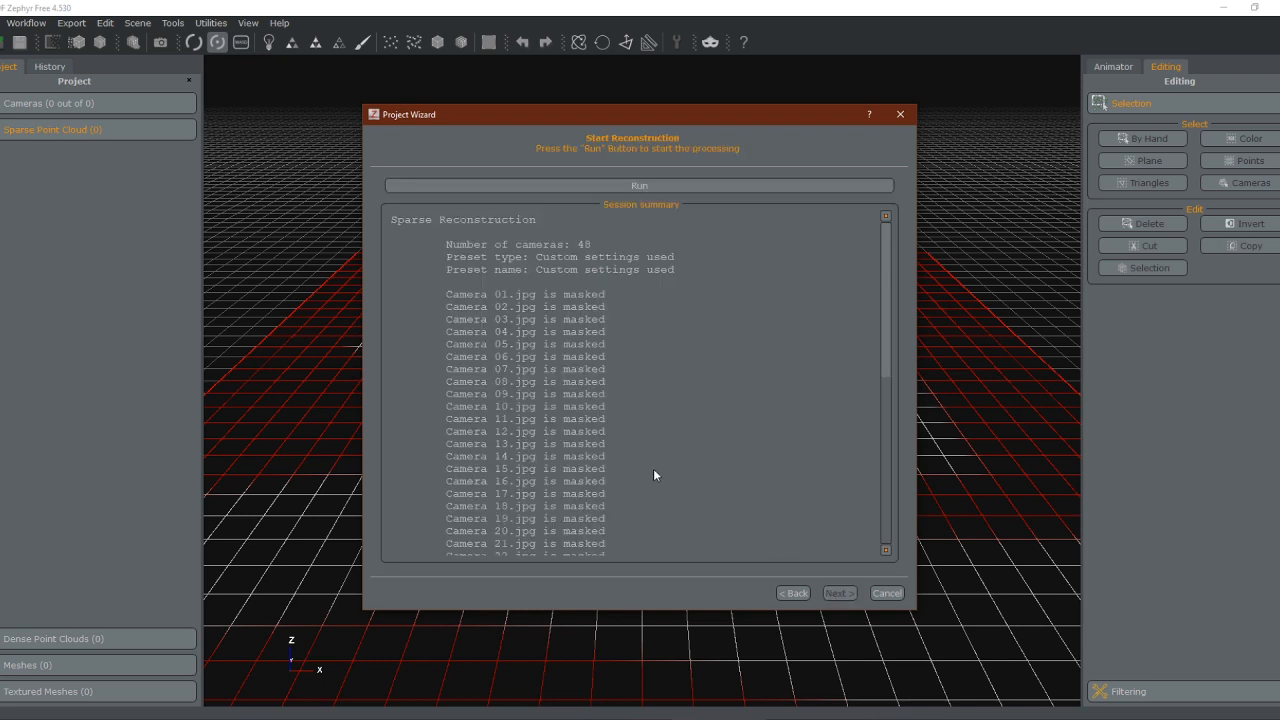
pyautogui.click(636, 186)
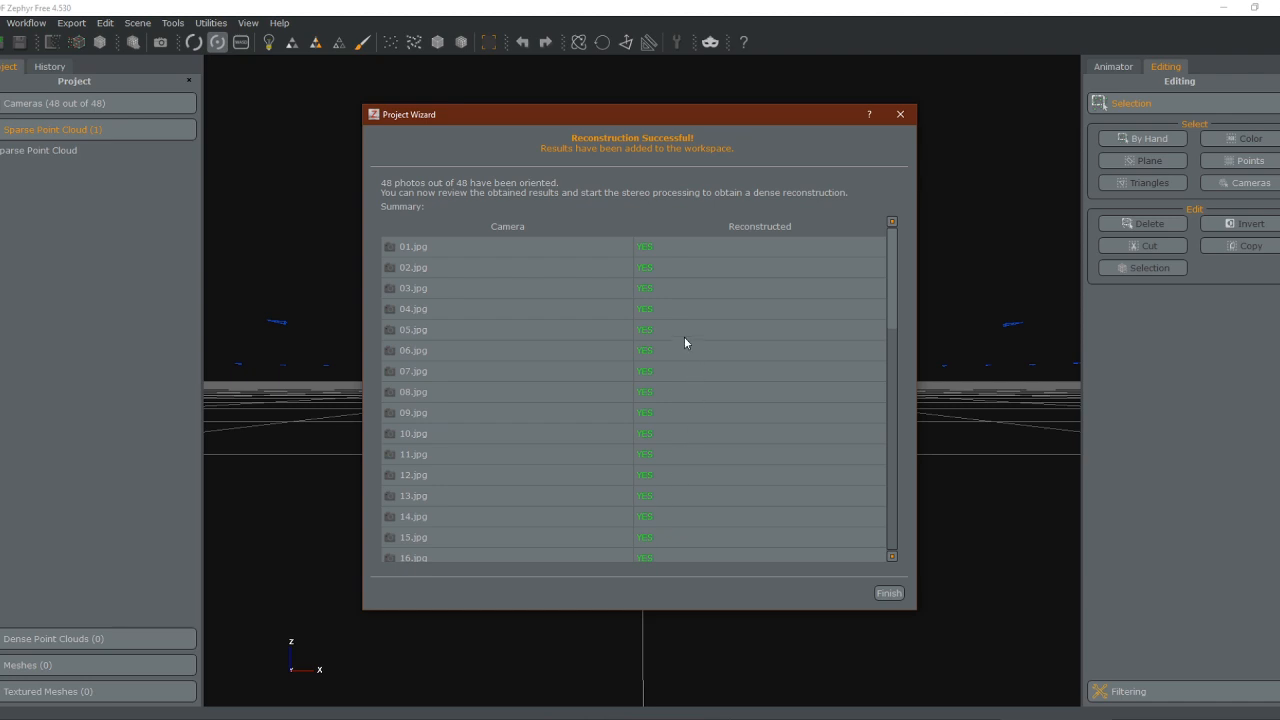
pyautogui.scroll(-10, 685, 342)
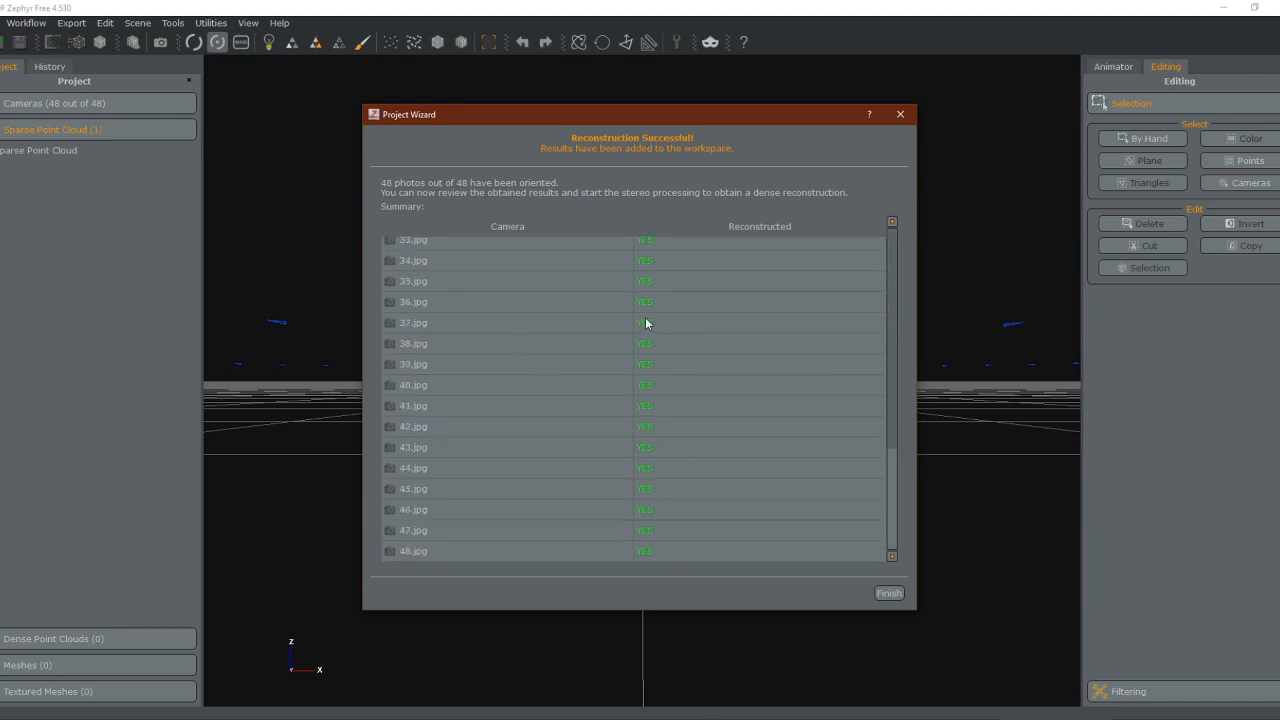
pyautogui.scroll(4, 659, 474)
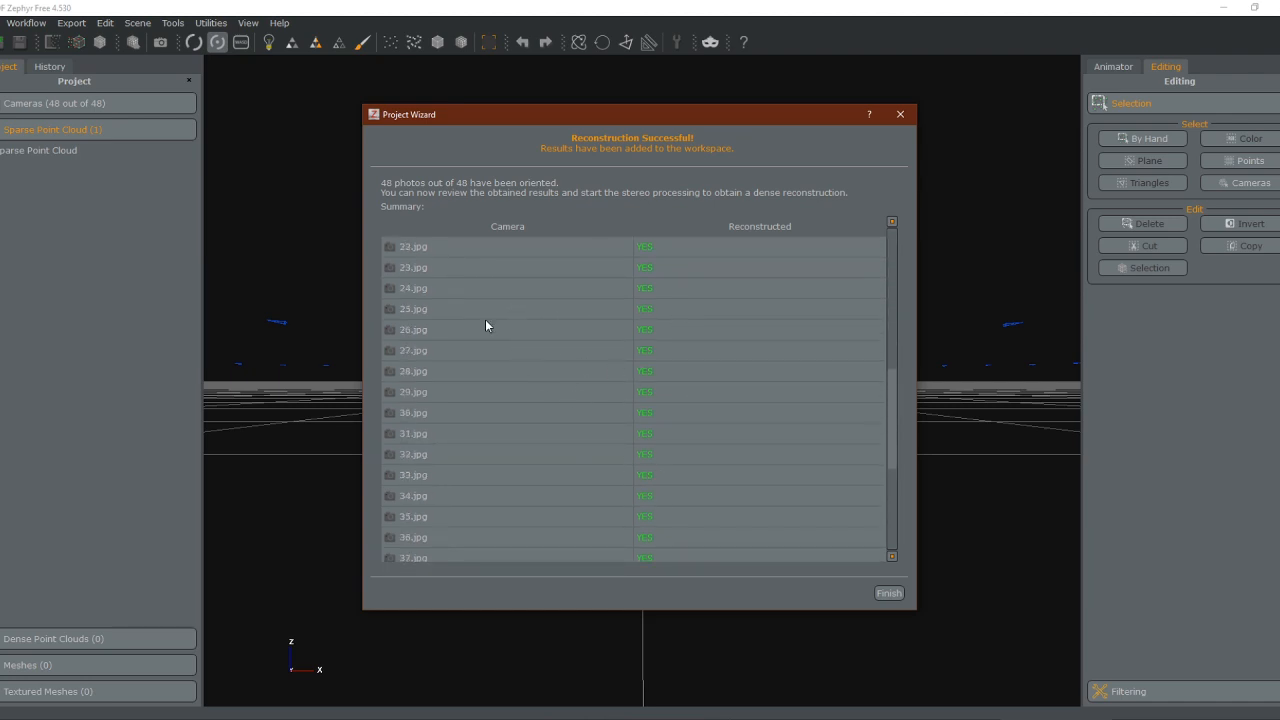
pyautogui.scroll(4, 660, 341)
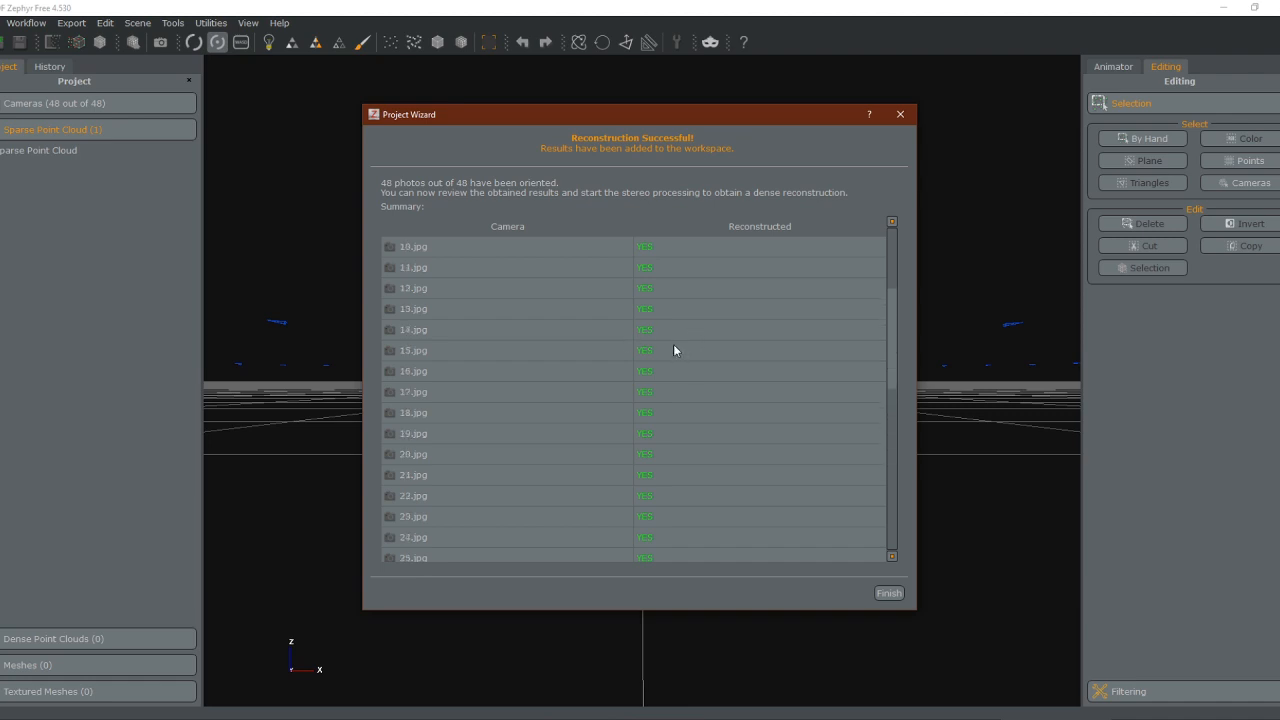
pyautogui.scroll(2, 672, 346)
pyautogui.click(889, 593)
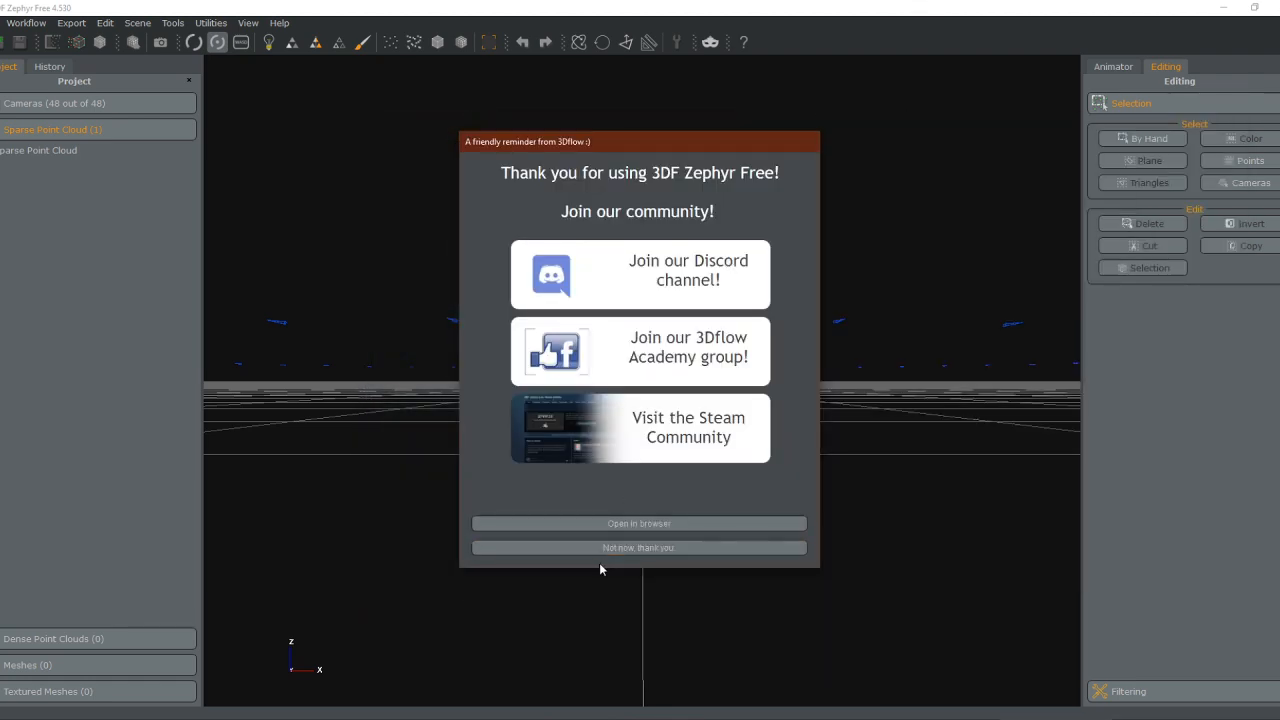
pyautogui.click(622, 546)
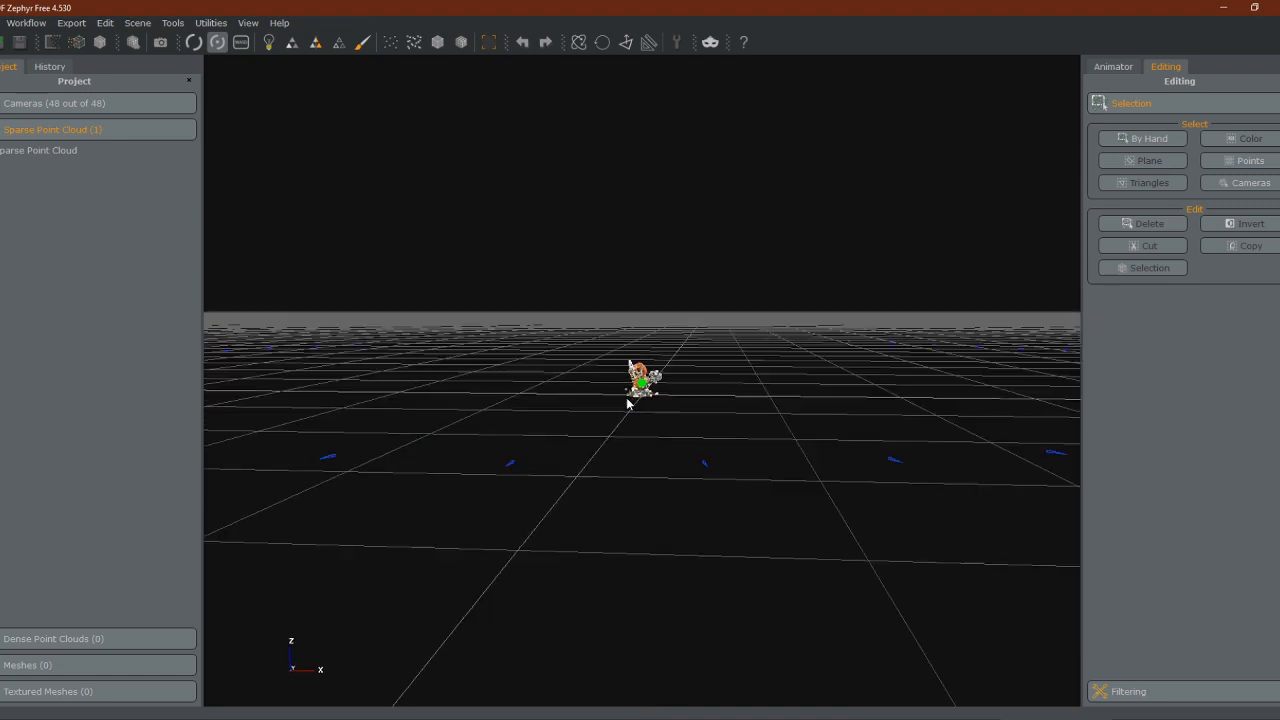
# Examine the miniature's sparse point cloud and the surrounding camera positions from several angles and close up
pyautogui.moveTo(614, 434); pyautogui.dragTo(689, 436)
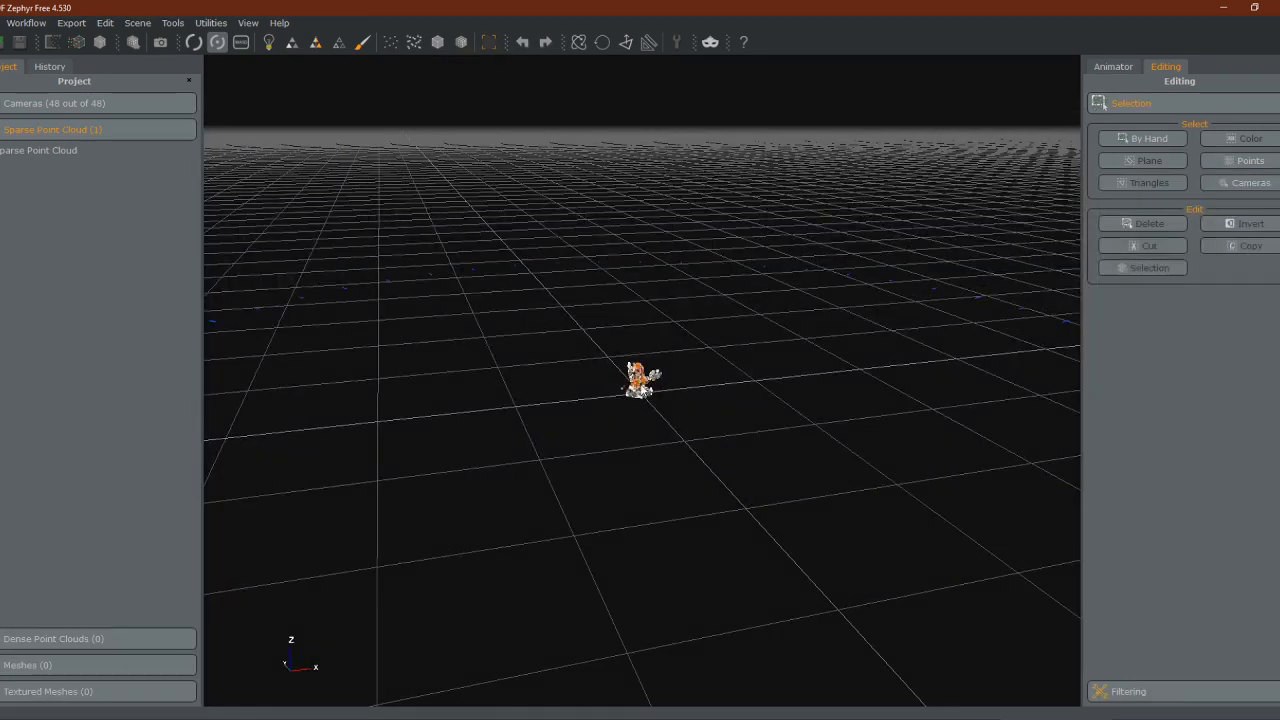
pyautogui.moveTo(641, 385); pyautogui.dragTo(503, 230)
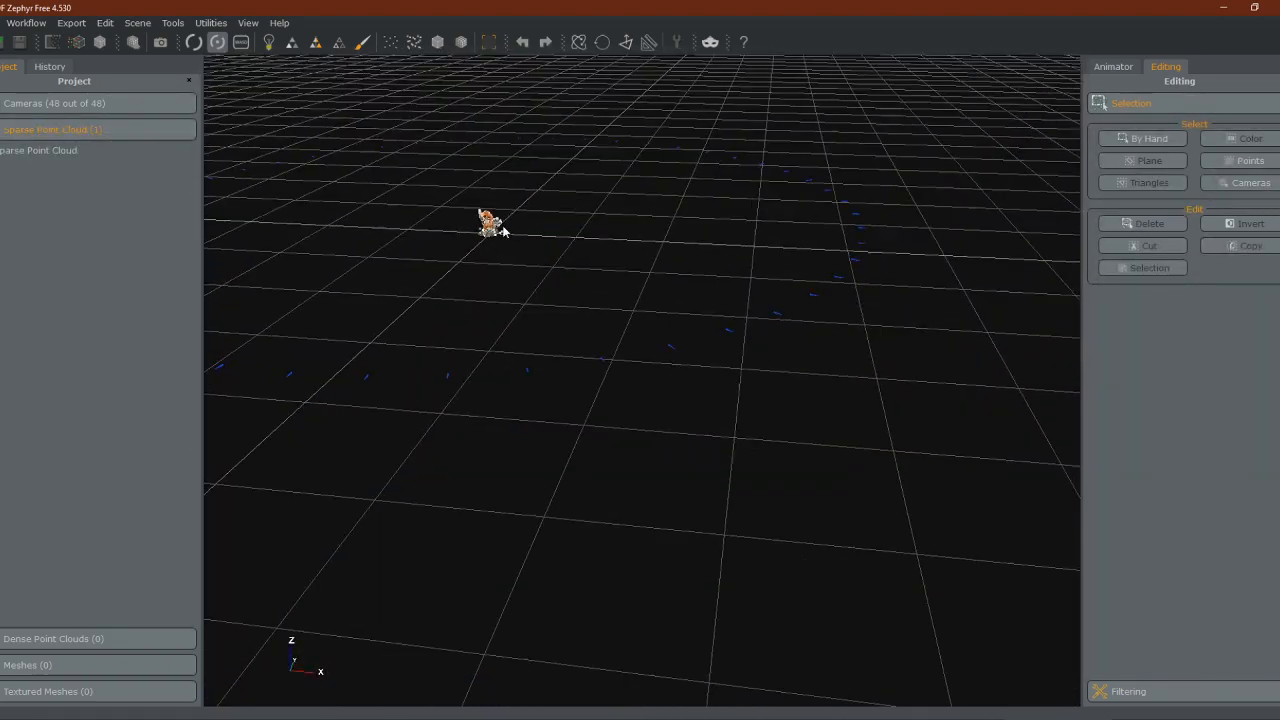
pyautogui.scroll(10, 503, 232)
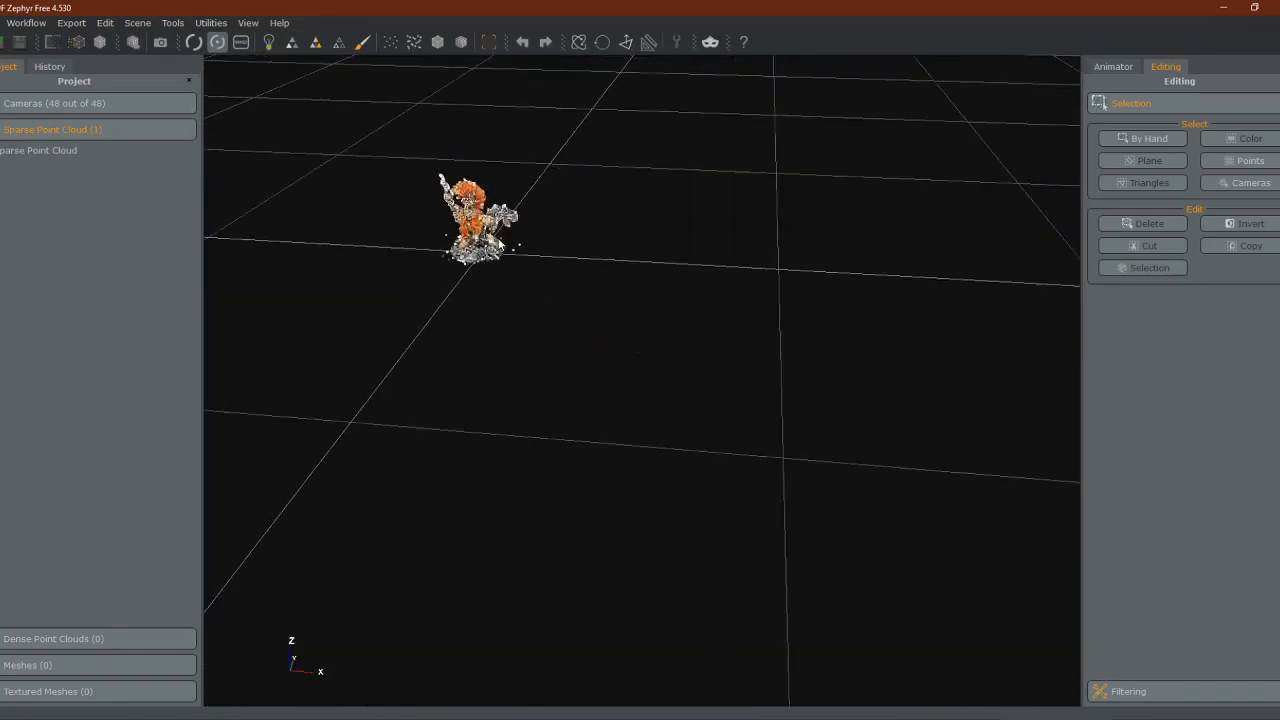
pyautogui.scroll(3, 500, 240)
pyautogui.moveTo(464, 226); pyautogui.dragTo(703, 396, button='middle')
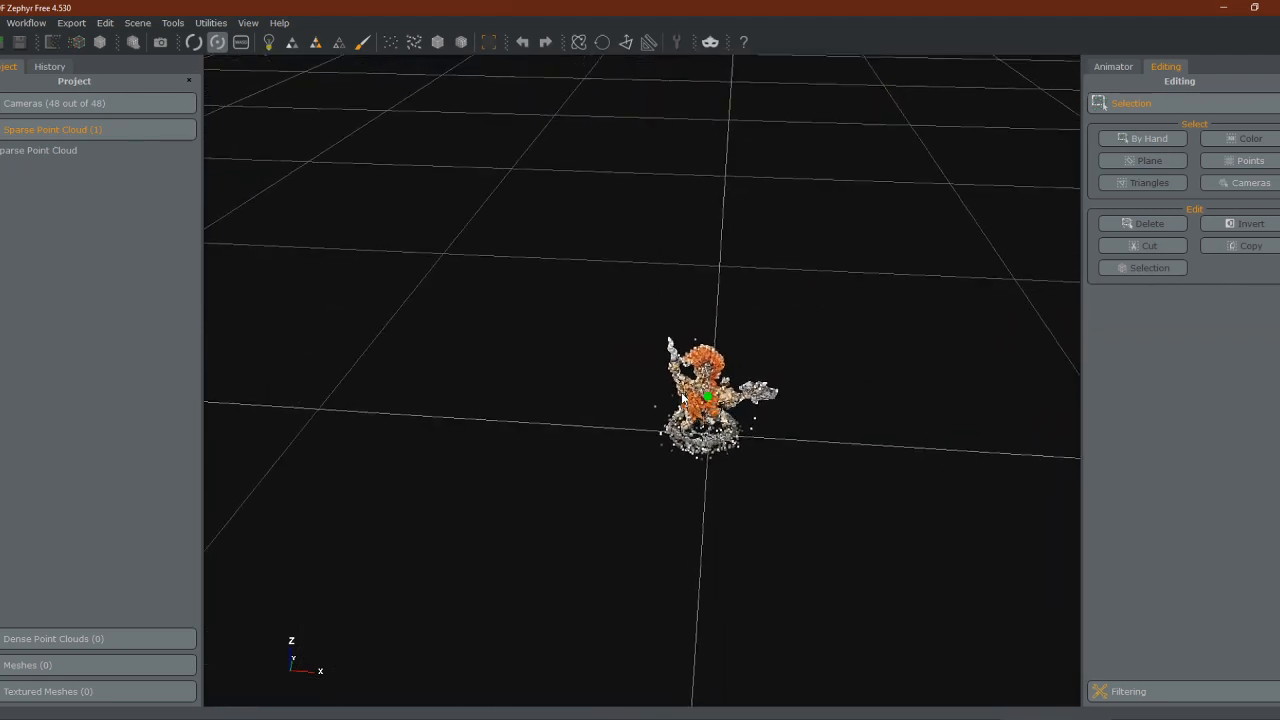
pyautogui.scroll(1, 681, 394)
pyautogui.scroll(-1, 629, 392)
pyautogui.scroll(3, 680, 402)
pyautogui.scroll(-2, 897, 393)
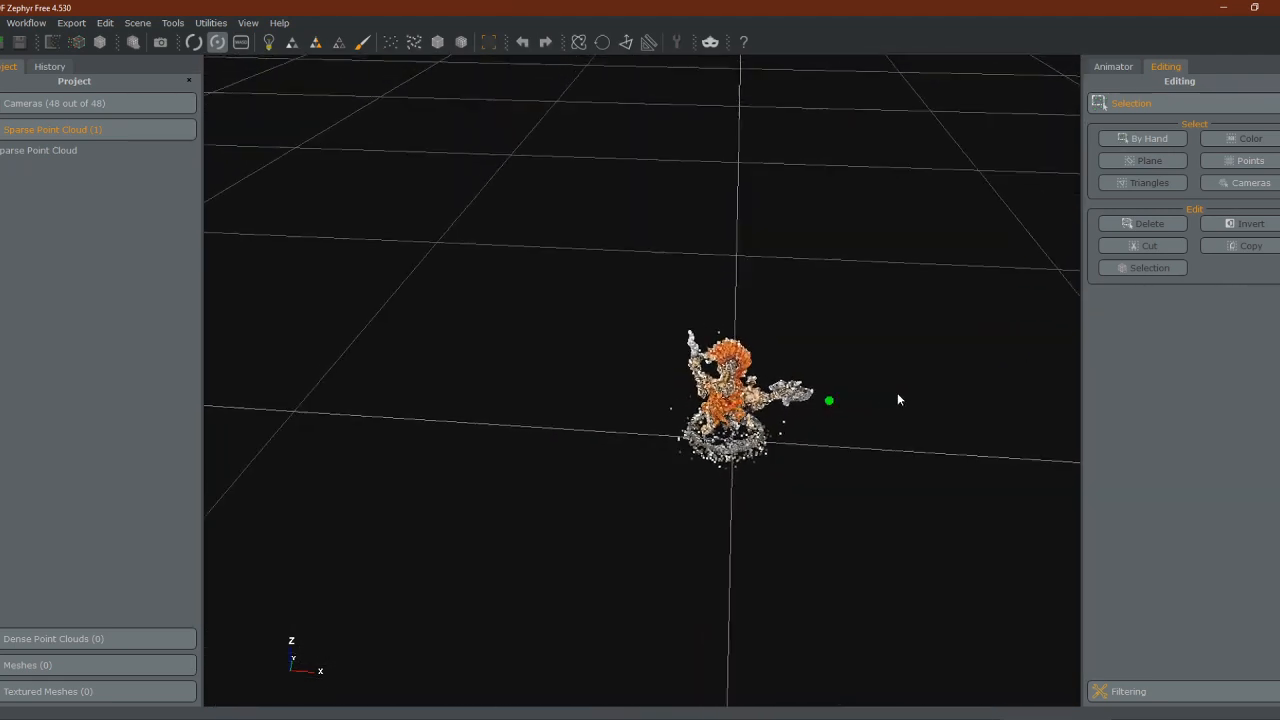
pyautogui.scroll(-3, 897, 399)
pyautogui.scroll(3, 731, 407)
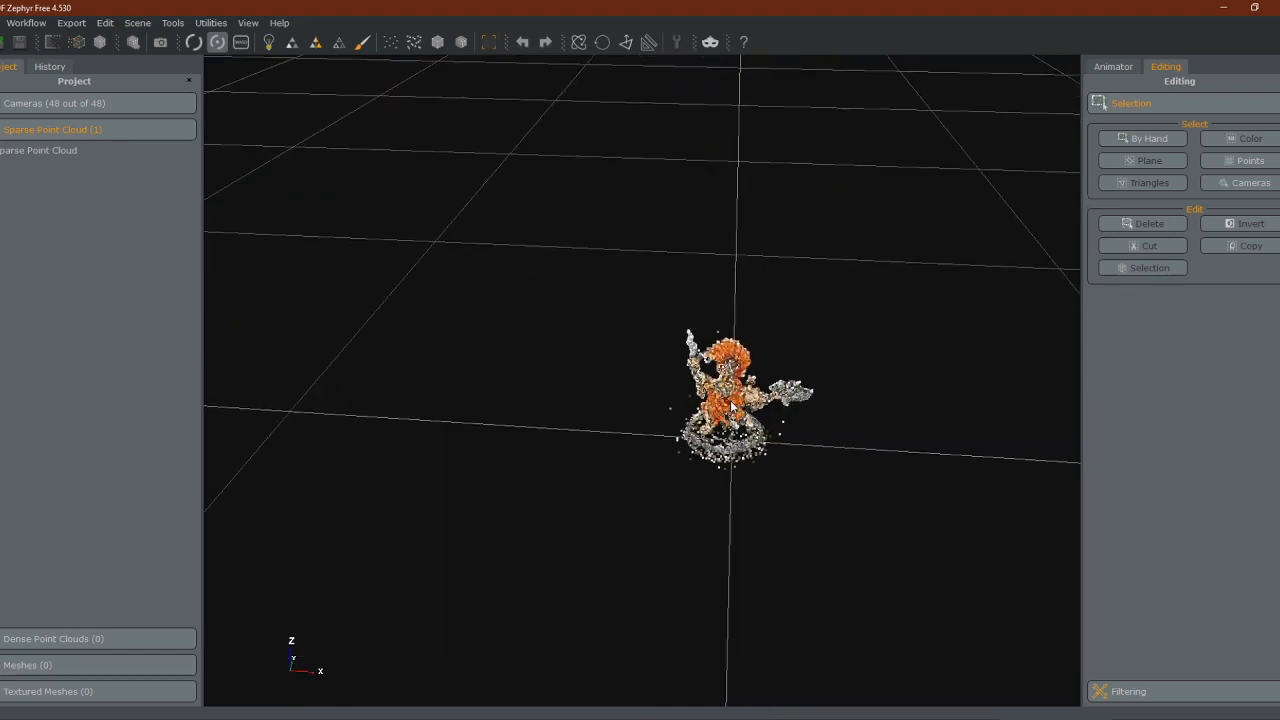
pyautogui.scroll(1, 731, 407)
pyautogui.scroll(5, 736, 369)
pyautogui.moveTo(698, 411); pyautogui.dragTo(785, 345)
pyautogui.moveTo(694, 360); pyautogui.dragTo(601, 360, button='middle')
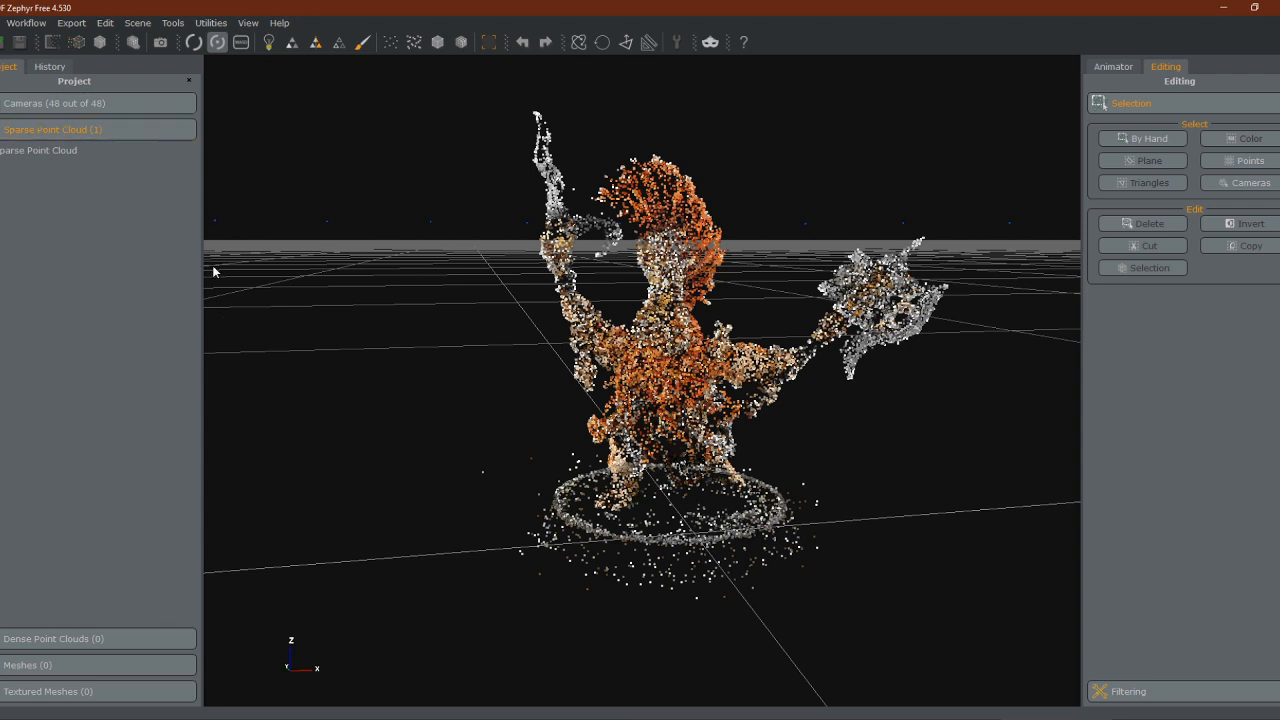
# Start a dense point cloud generation, review the Advanced settings and return to the Presets settings with Urban and High Details
pyautogui.click(27, 22)
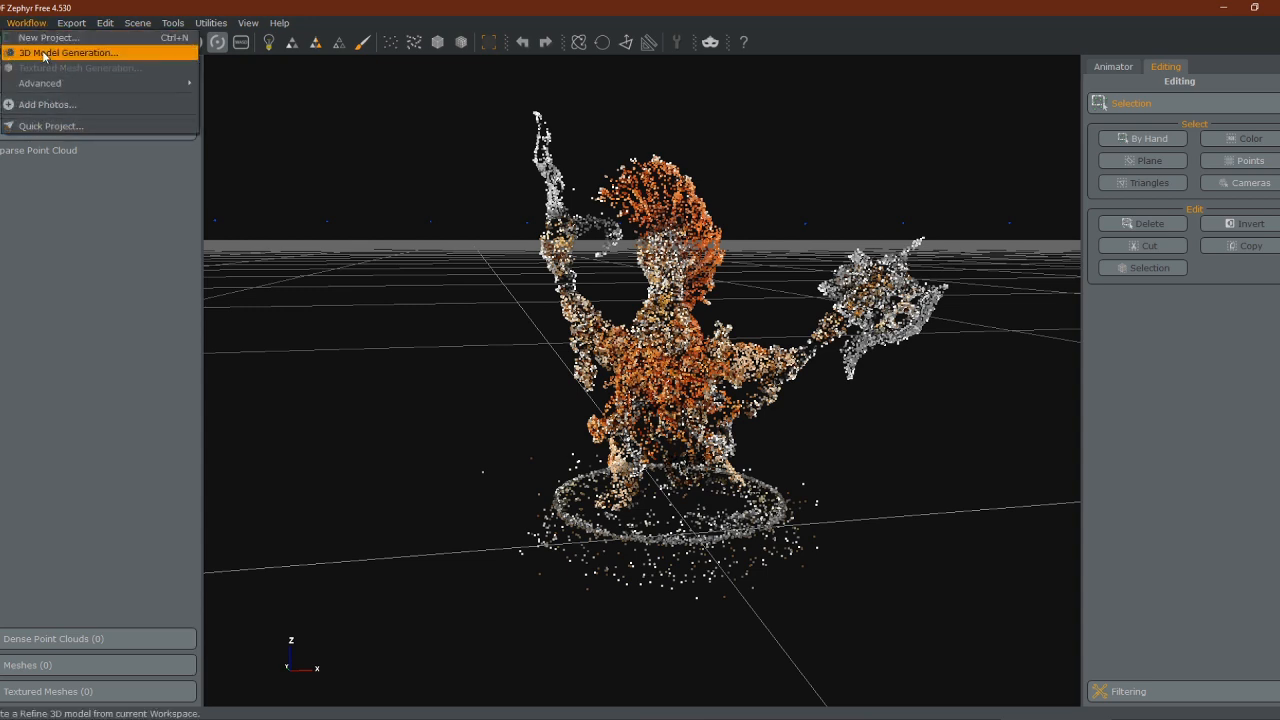
pyautogui.moveTo(45, 84)
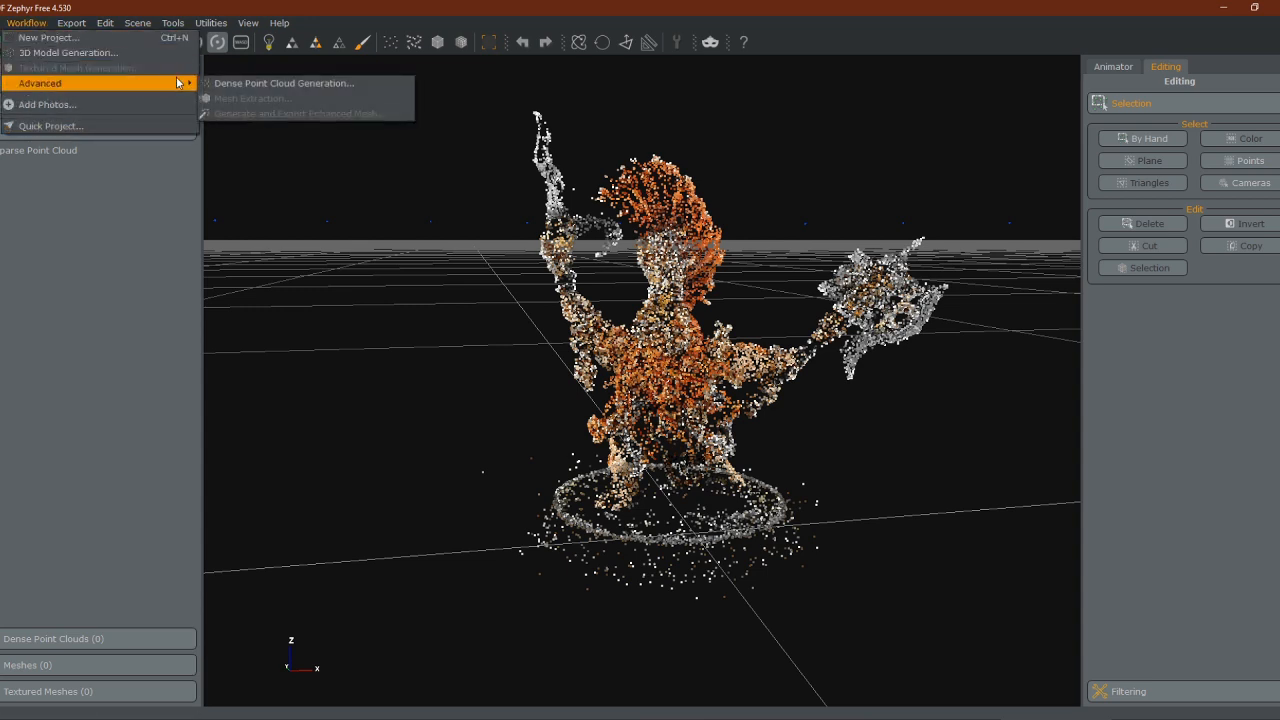
pyautogui.click(237, 86)
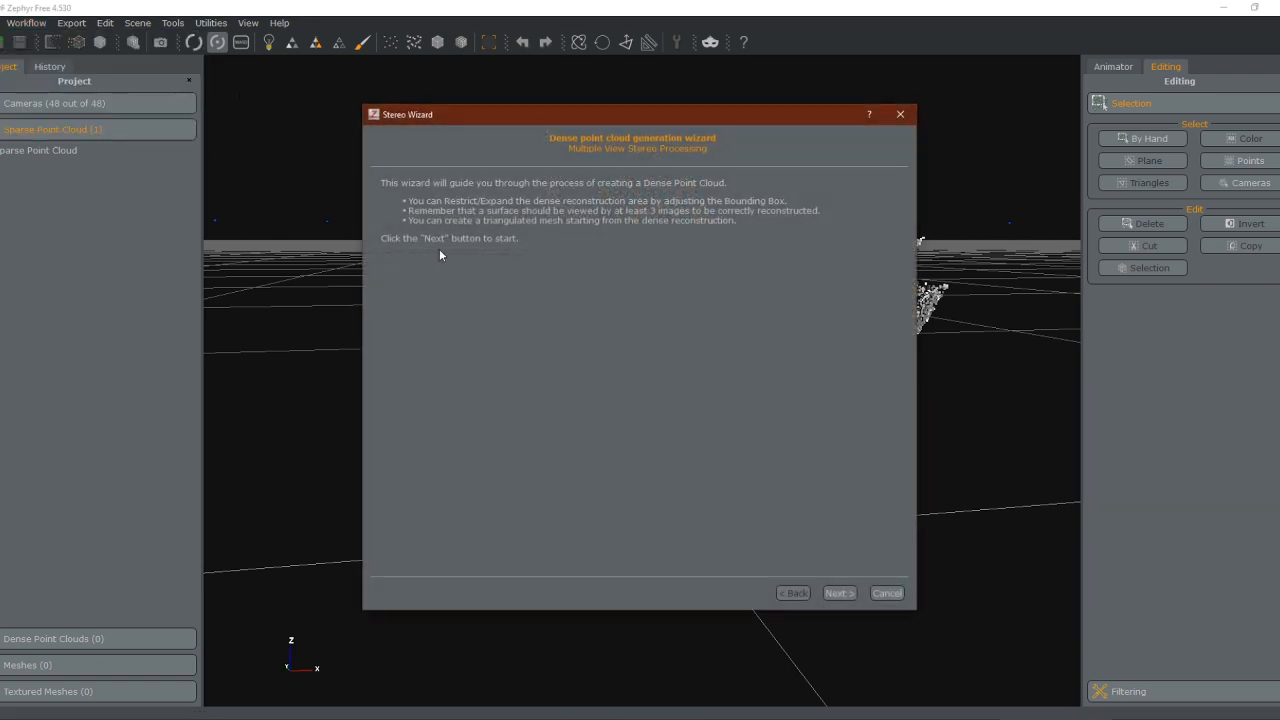
pyautogui.click(838, 593)
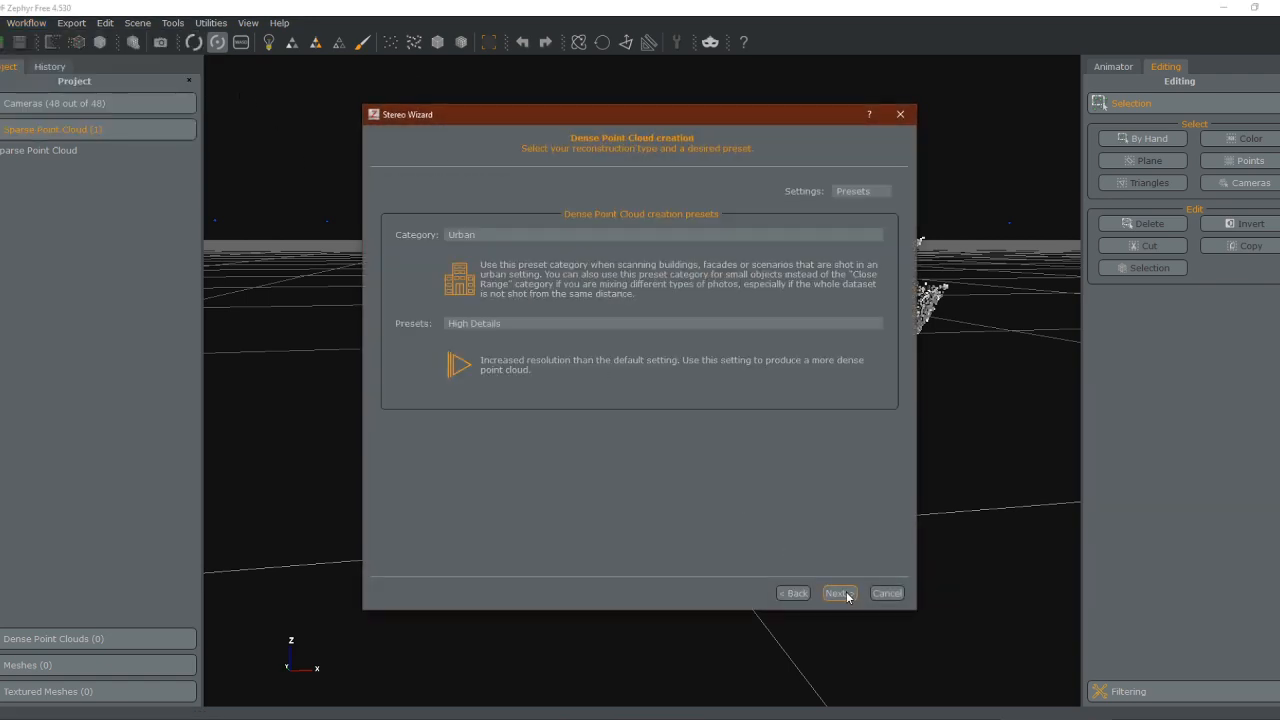
pyautogui.click(853, 191)
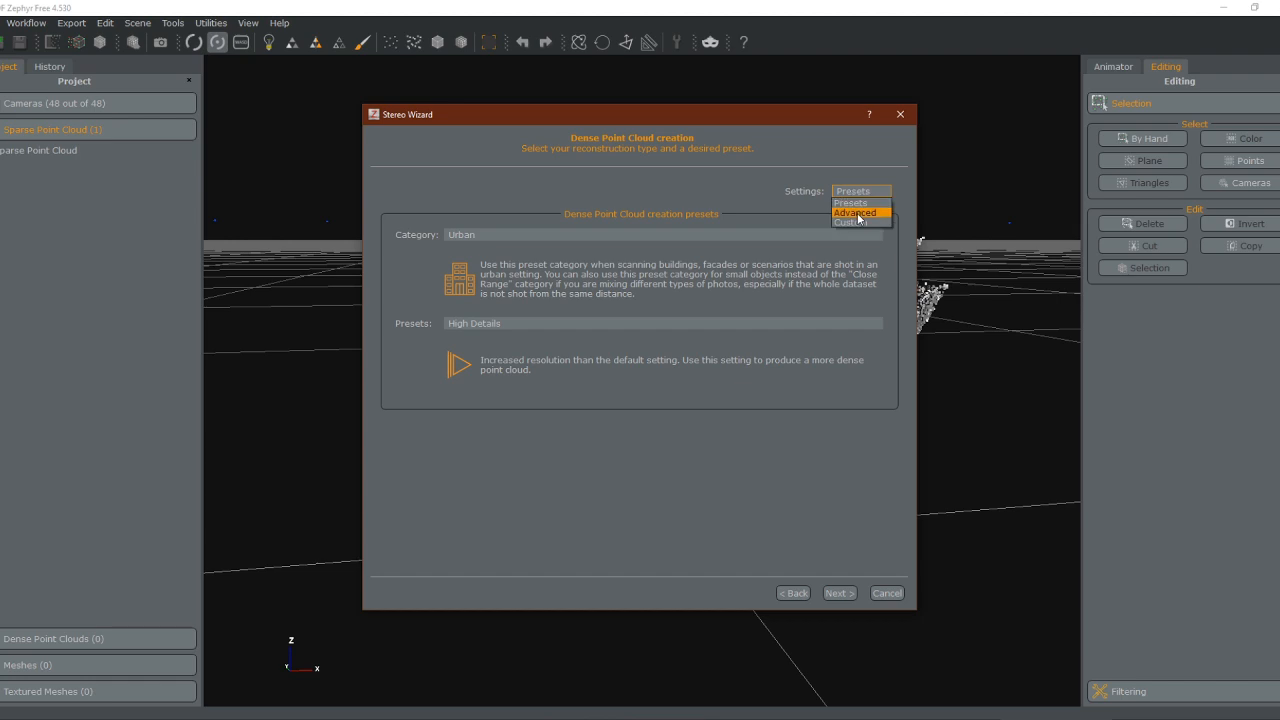
pyautogui.click(853, 208)
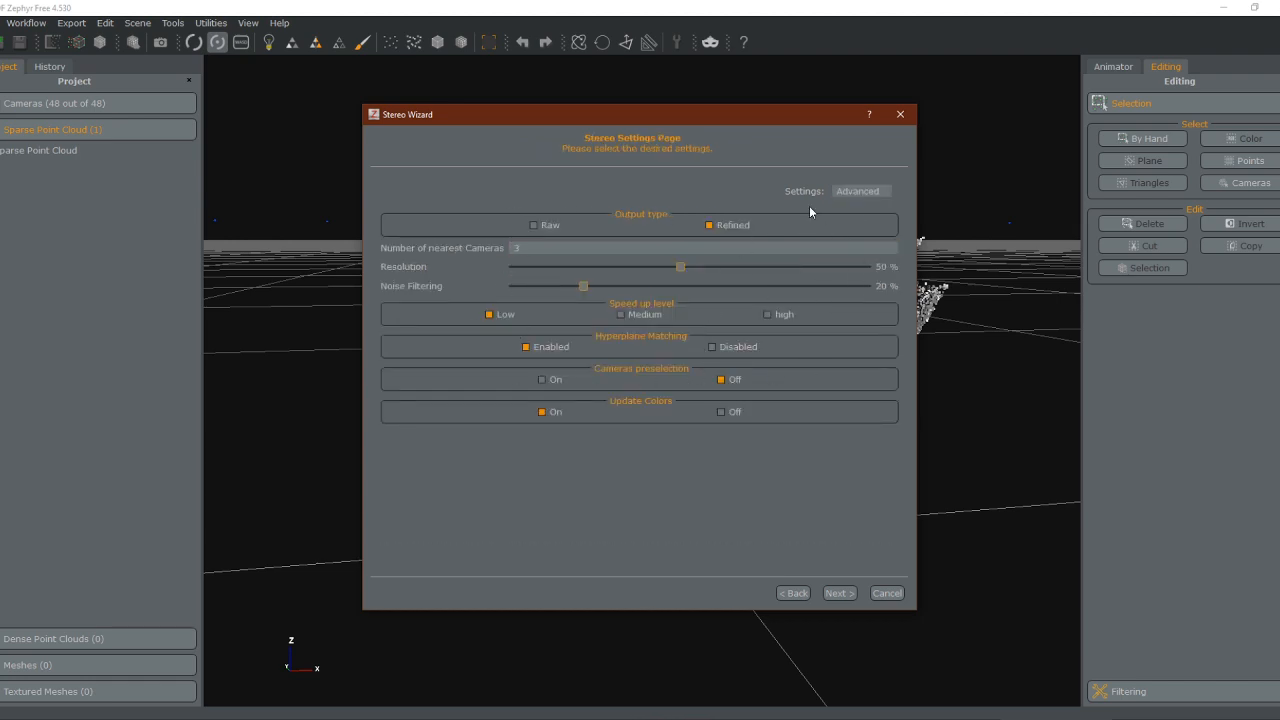
pyautogui.click(848, 204)
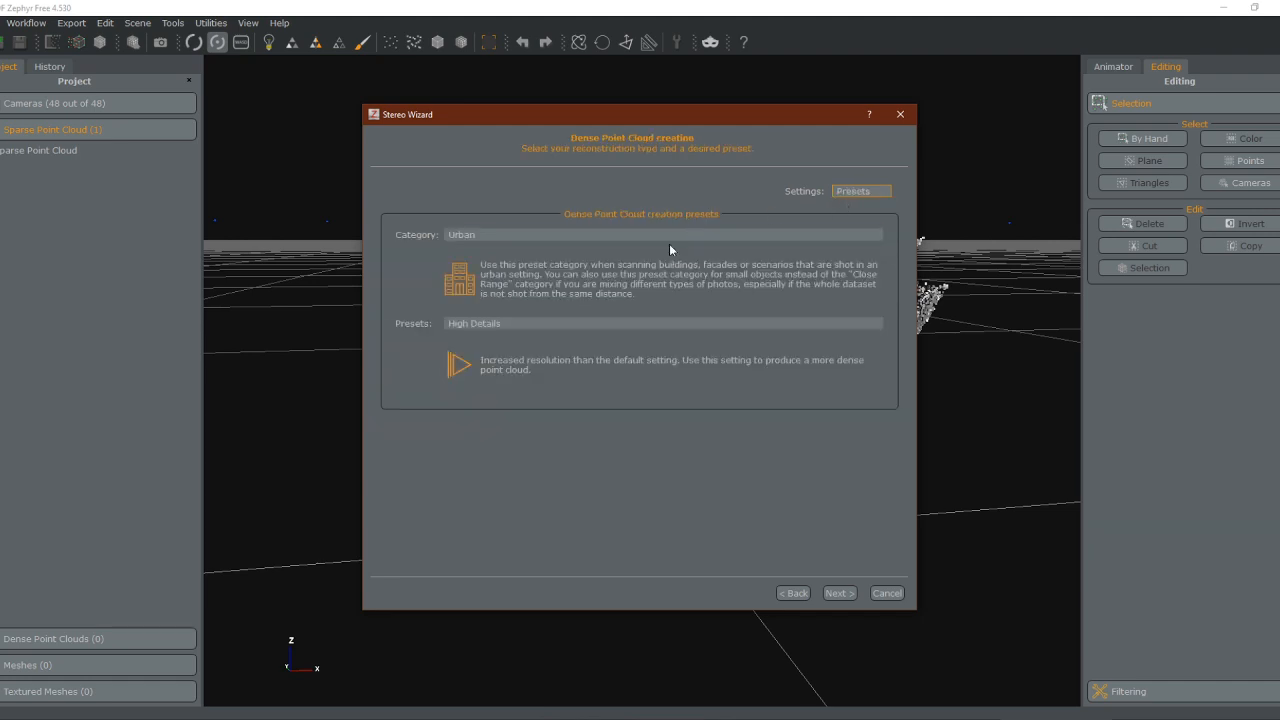
# Run the dense reconstruction with the Urban, High Details preset, finish the wizard and inspect the dense cloud
pyautogui.click(840, 595)
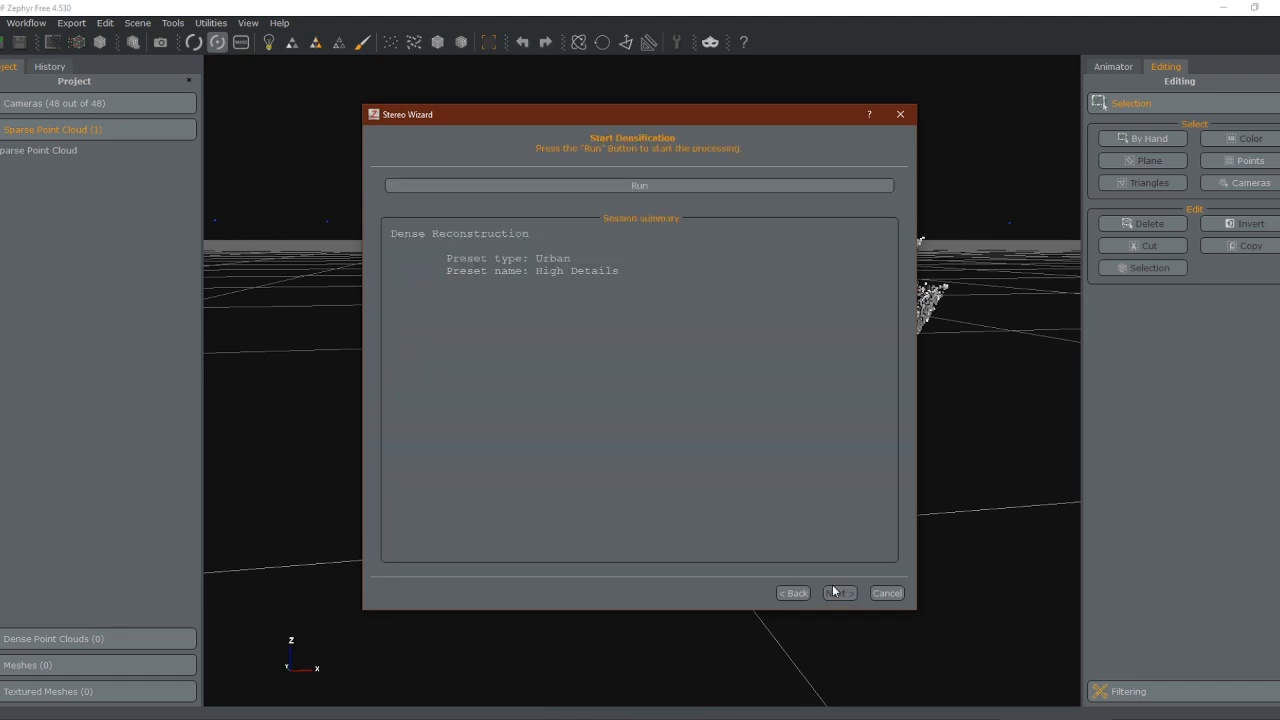
pyautogui.click(626, 187)
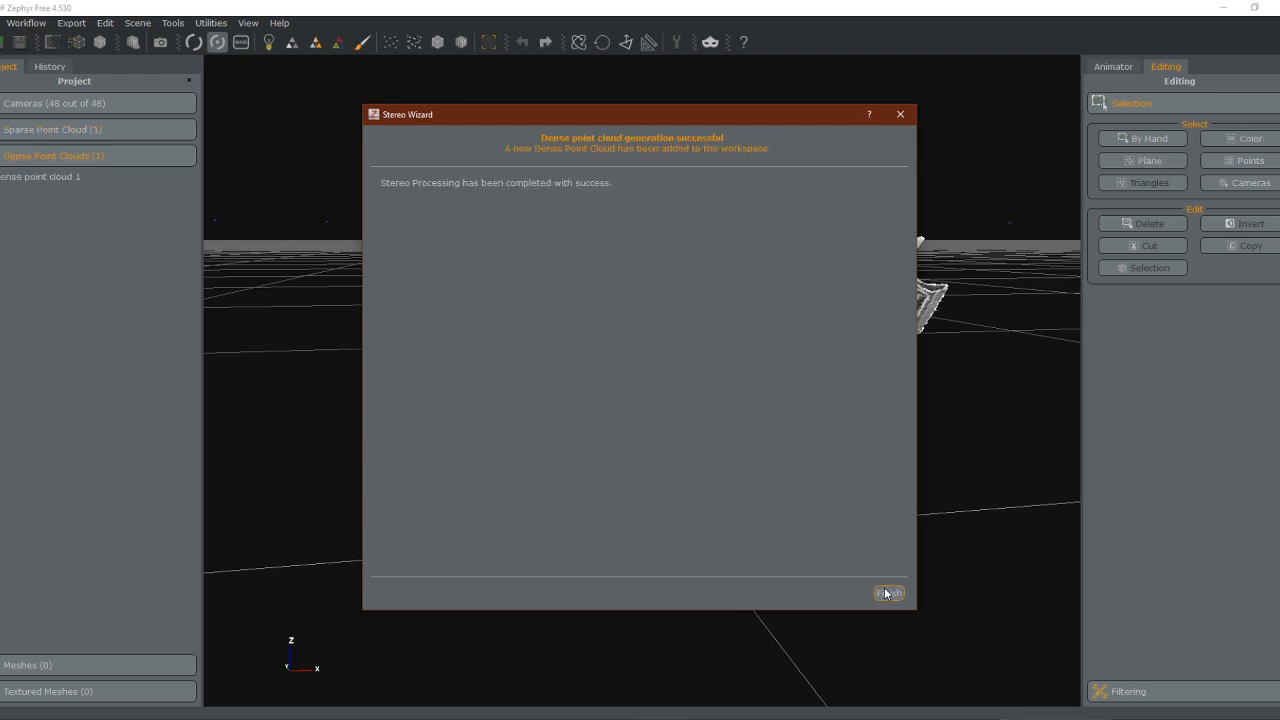
pyautogui.click(887, 593)
pyautogui.moveTo(628, 452); pyautogui.dragTo(1080, 393)
pyautogui.moveTo(1205, 392); pyautogui.dragTo(686, 410)
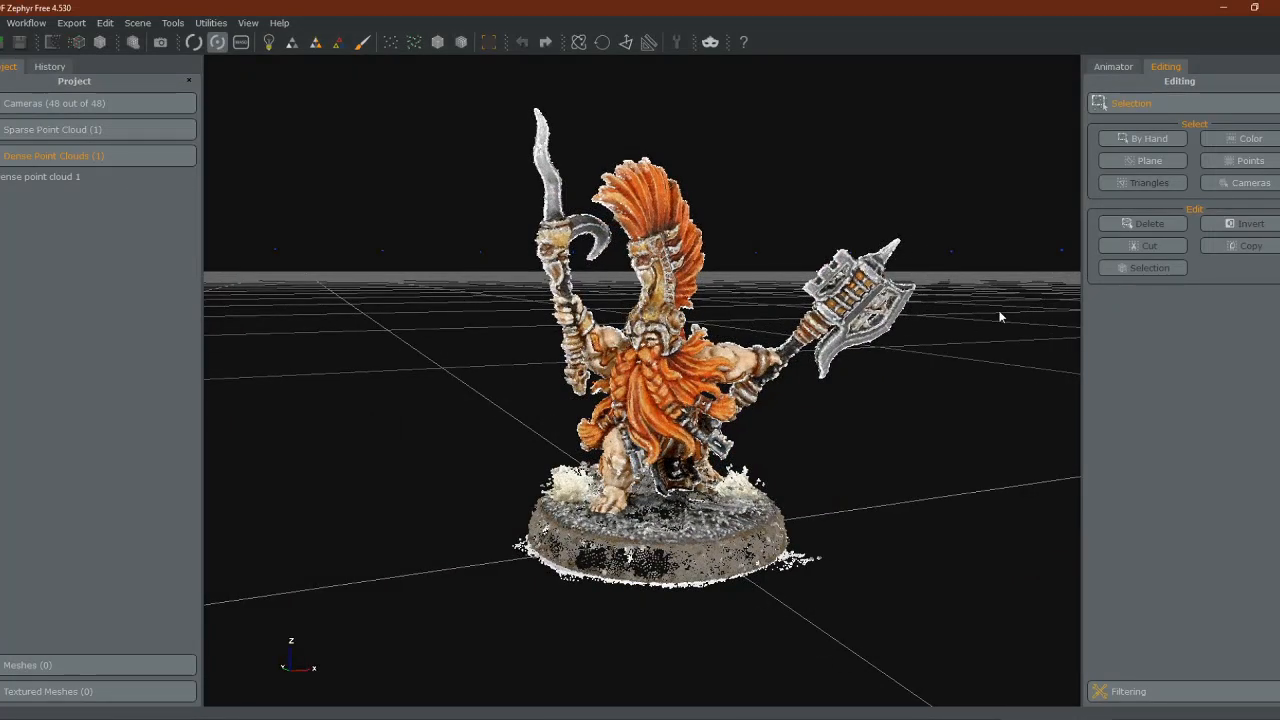
# Start a plane selection and lower the horizontal plane to the miniature's base, at a height of about 0.083
pyautogui.click(1147, 161)
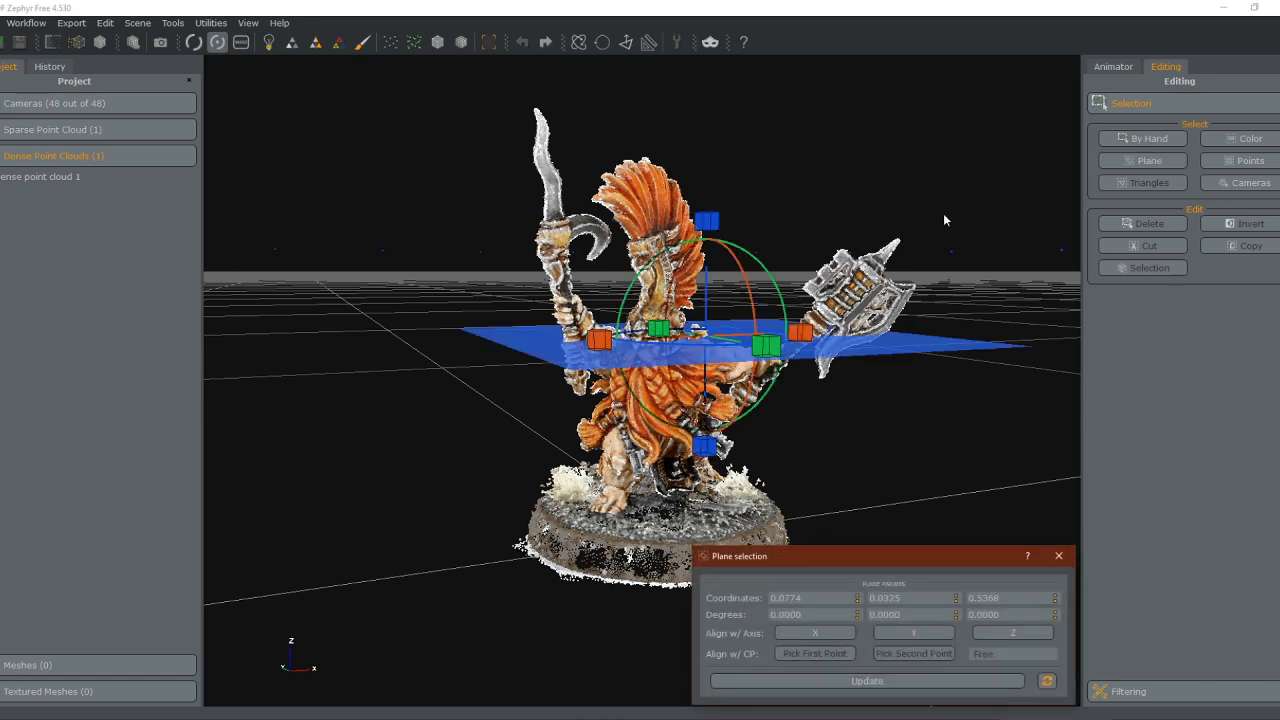
pyautogui.moveTo(980, 226); pyautogui.dragTo(1008, 254, button='middle')
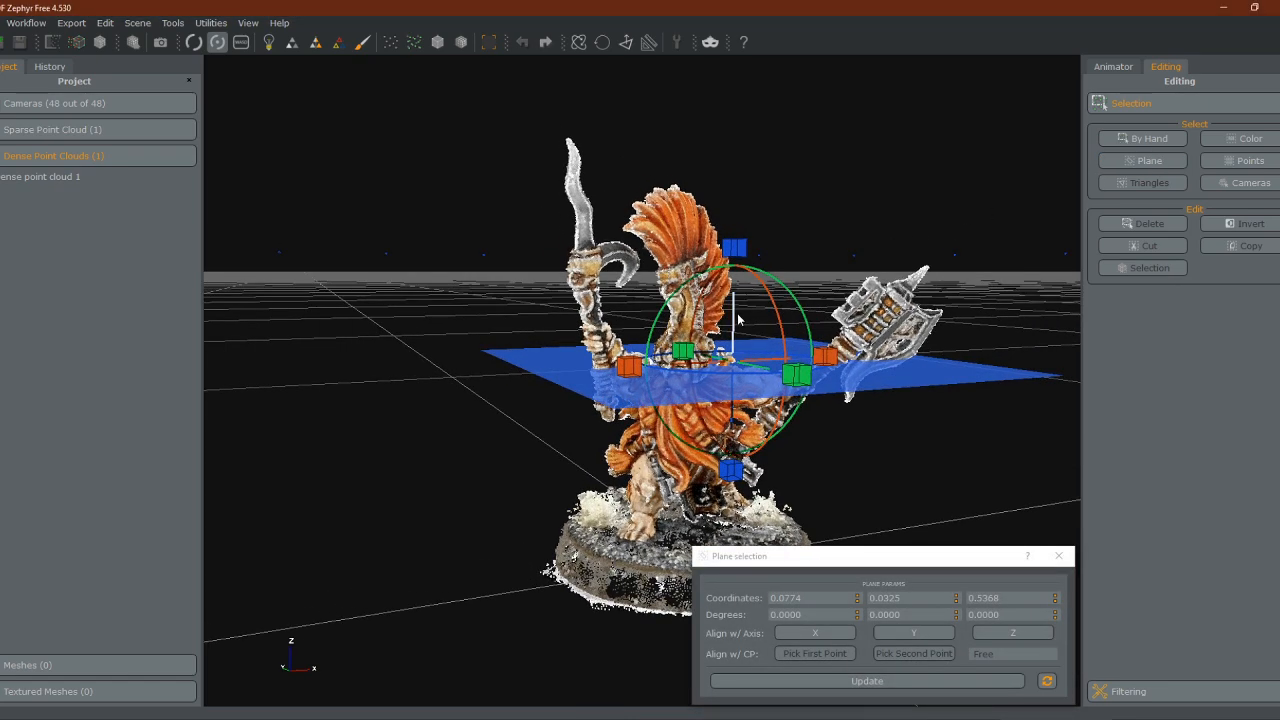
pyautogui.moveTo(738, 318); pyautogui.dragTo(749, 477)
pyautogui.moveTo(864, 428); pyautogui.dragTo(769, 352, button='middle')
pyautogui.moveTo(752, 304); pyautogui.dragTo(752, 352)
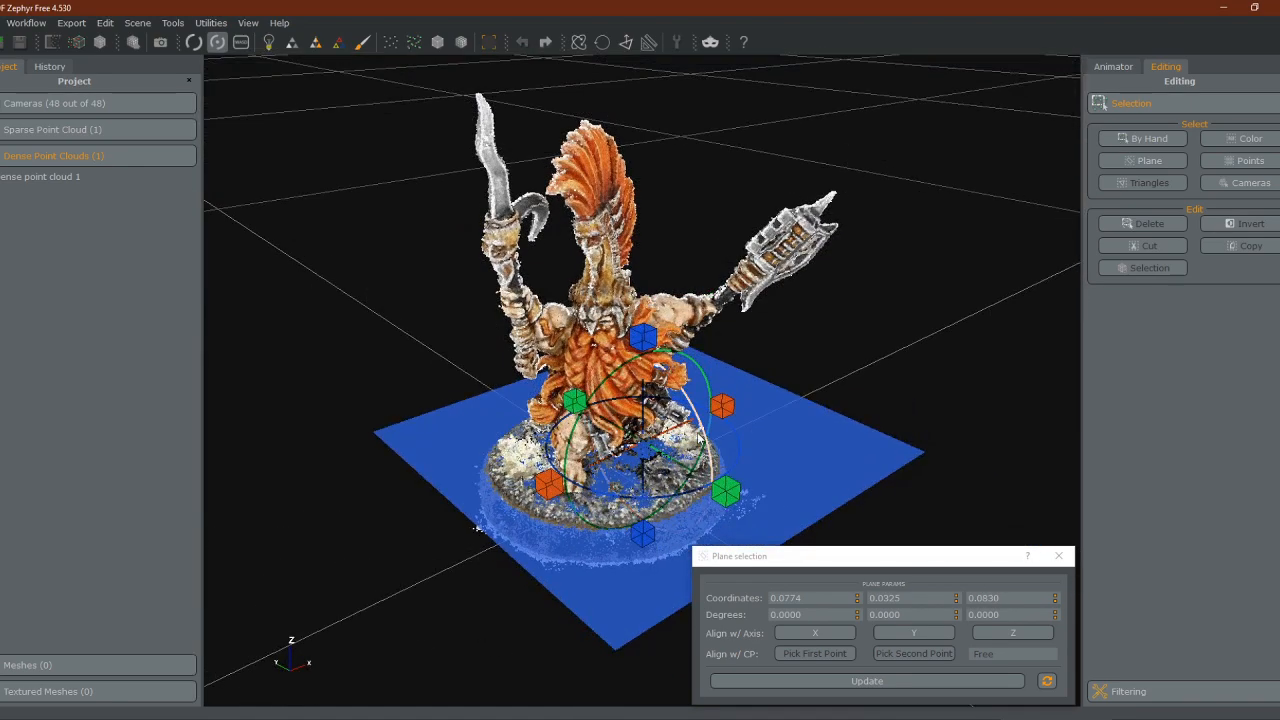
# Align the selection plane with the base's top surface, tilting it about 0.59 and 1.21 degrees at a height of about 0.084
pyautogui.moveTo(776, 414); pyautogui.dragTo(615, 383)
pyautogui.scroll(2, 789, 430)
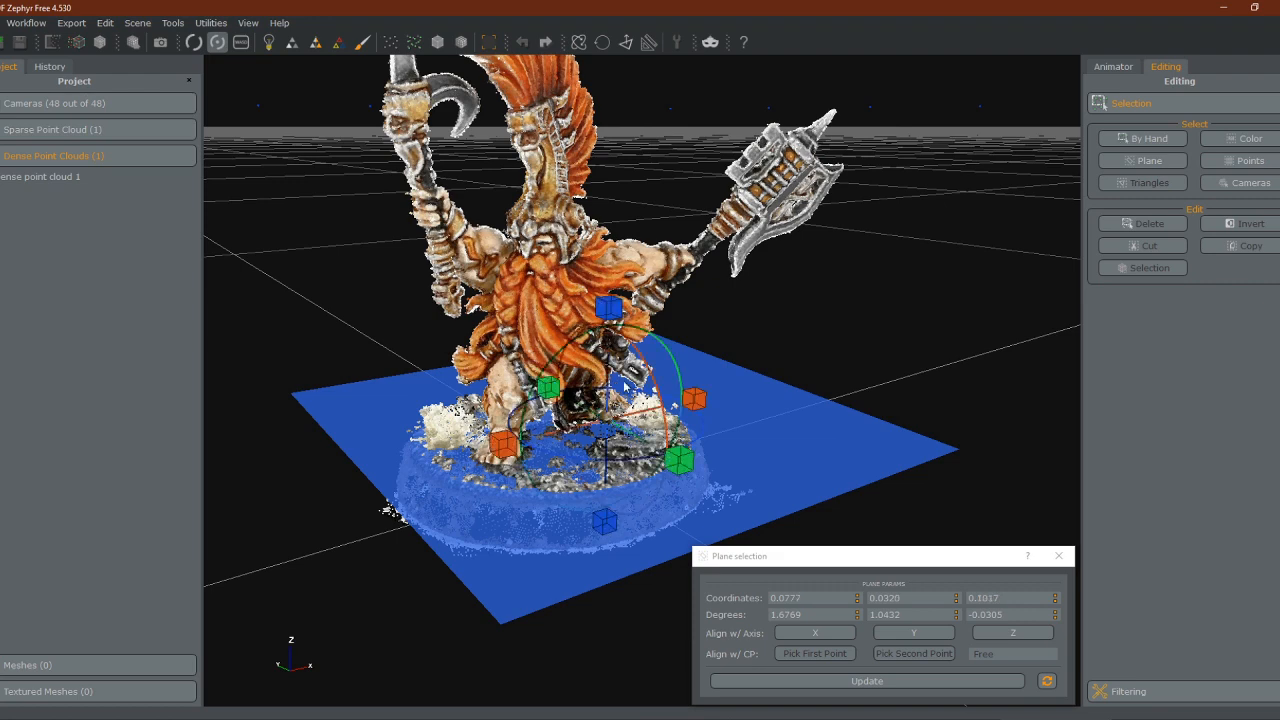
pyautogui.moveTo(784, 312); pyautogui.dragTo(794, 324)
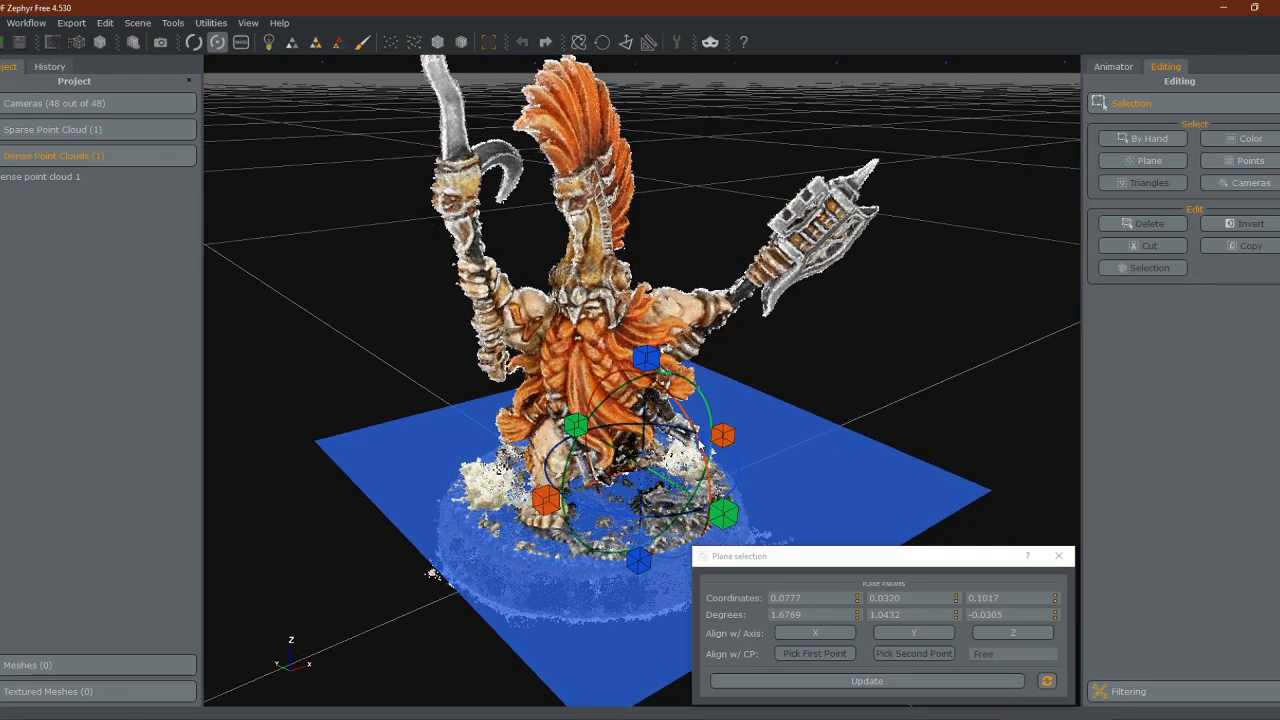
pyautogui.moveTo(684, 448); pyautogui.dragTo(688, 421)
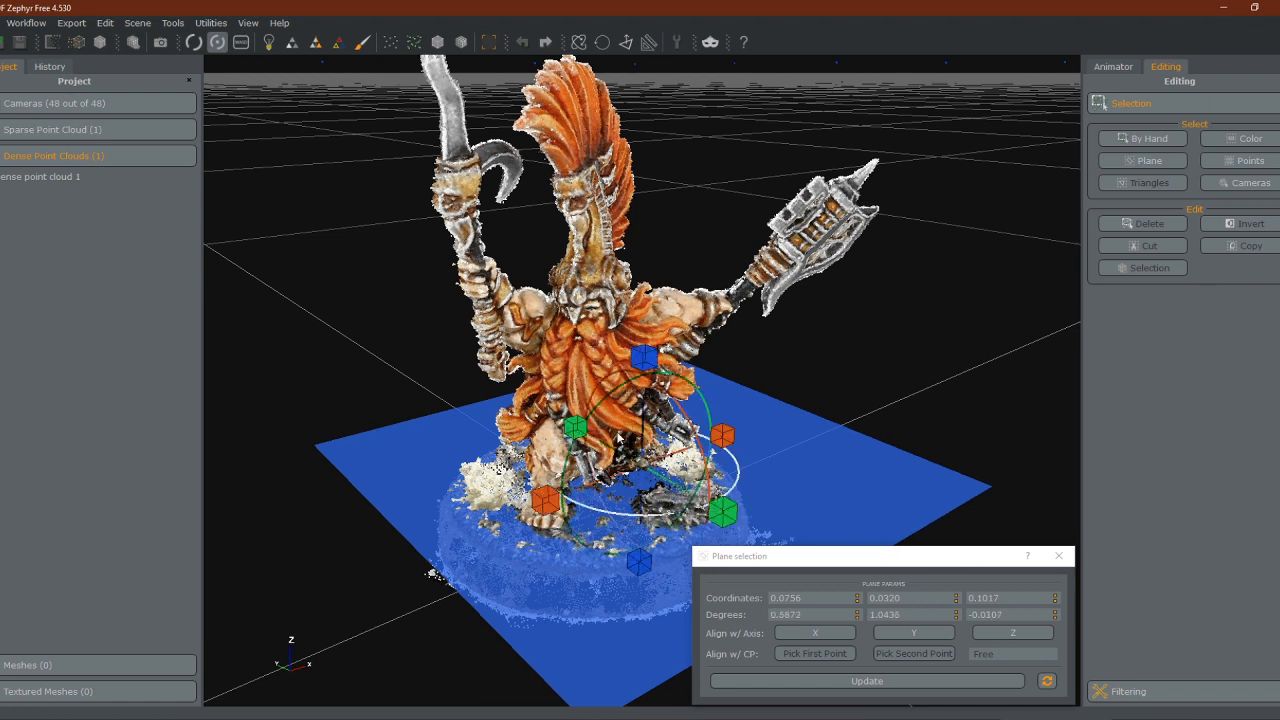
pyautogui.moveTo(604, 398); pyautogui.dragTo(642, 448)
pyautogui.moveTo(823, 420); pyautogui.dragTo(746, 371)
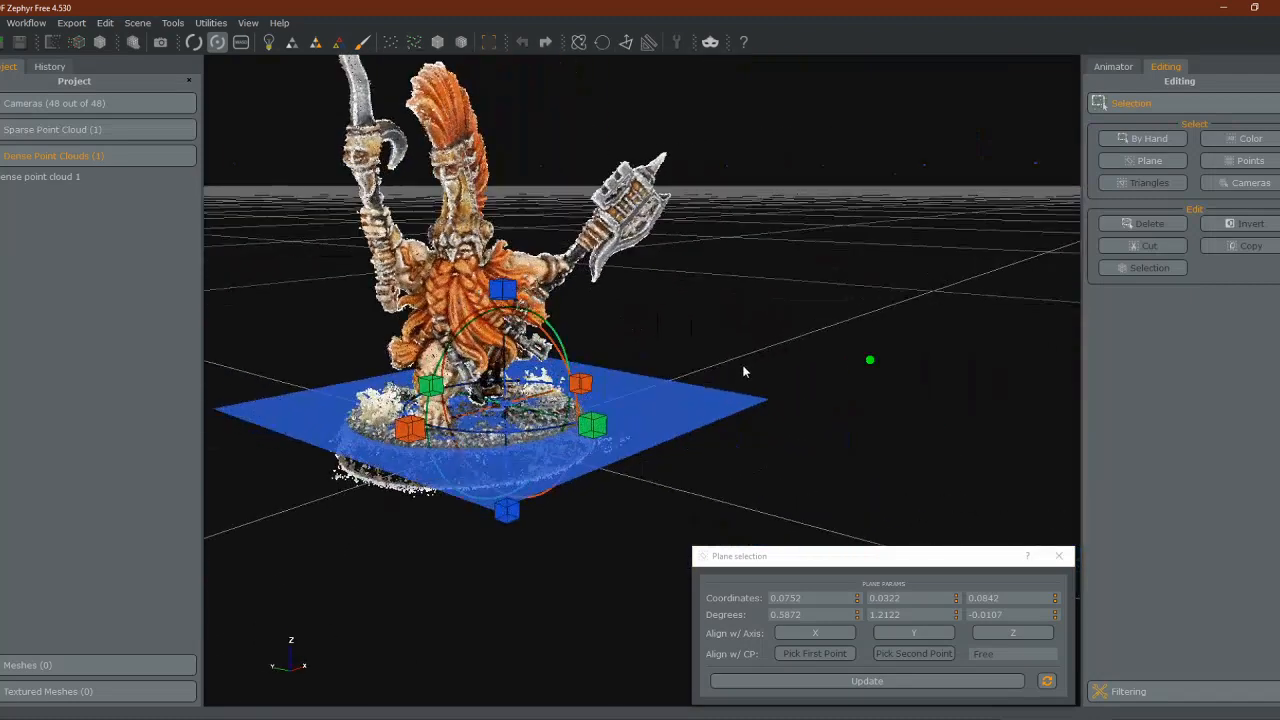
# Apply the plane selection, invert it to cover the points below the plane, and delete them
pyautogui.click(880, 681)
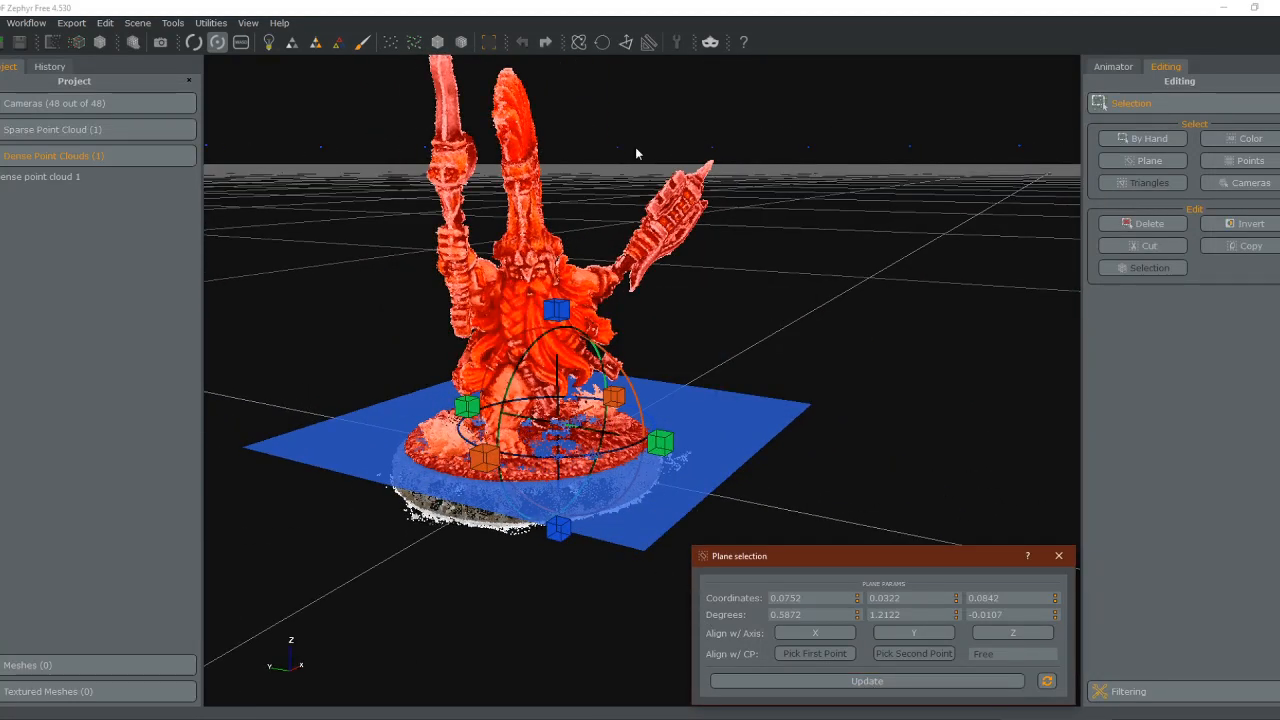
pyautogui.scroll(1, 636, 153)
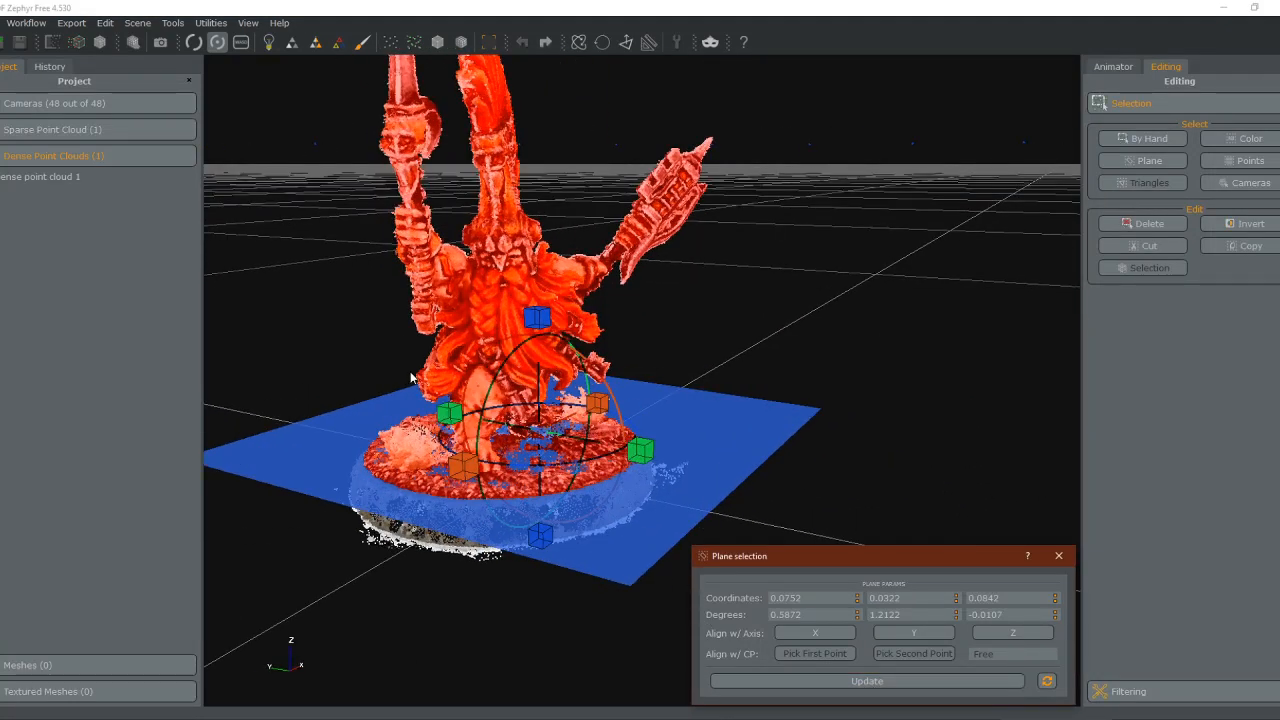
pyautogui.click(1245, 224)
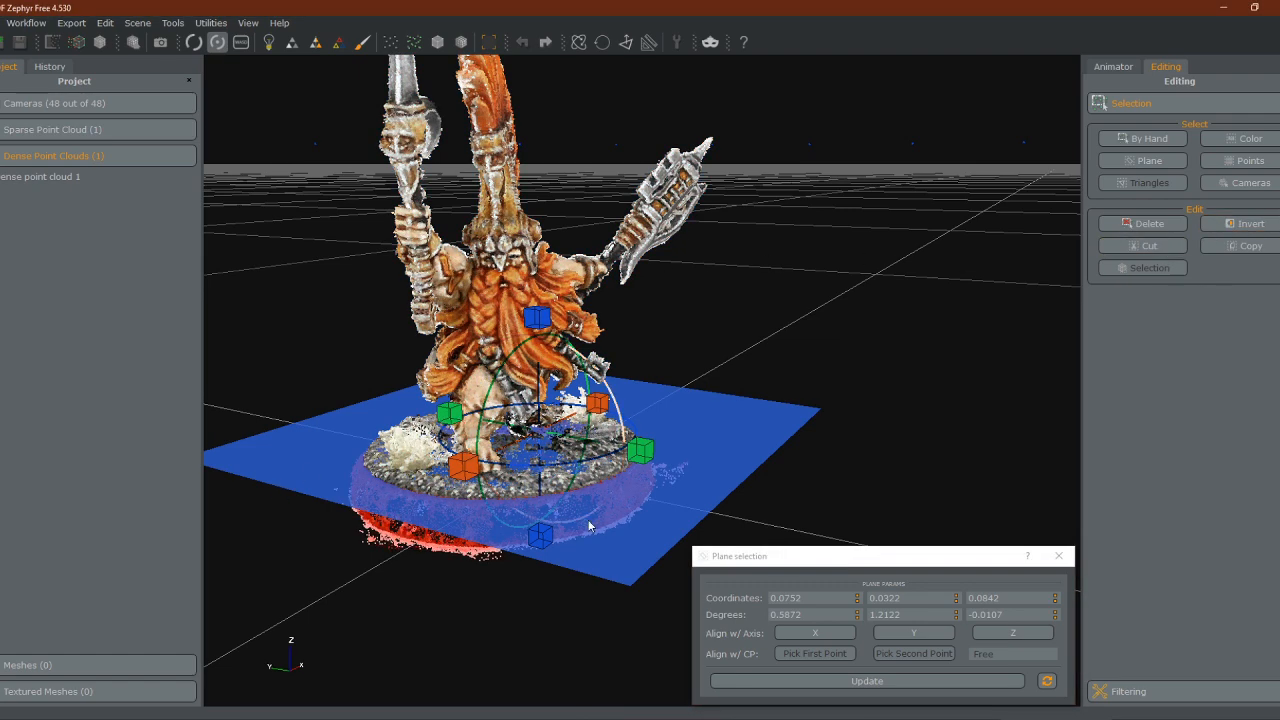
pyautogui.press('Delete')
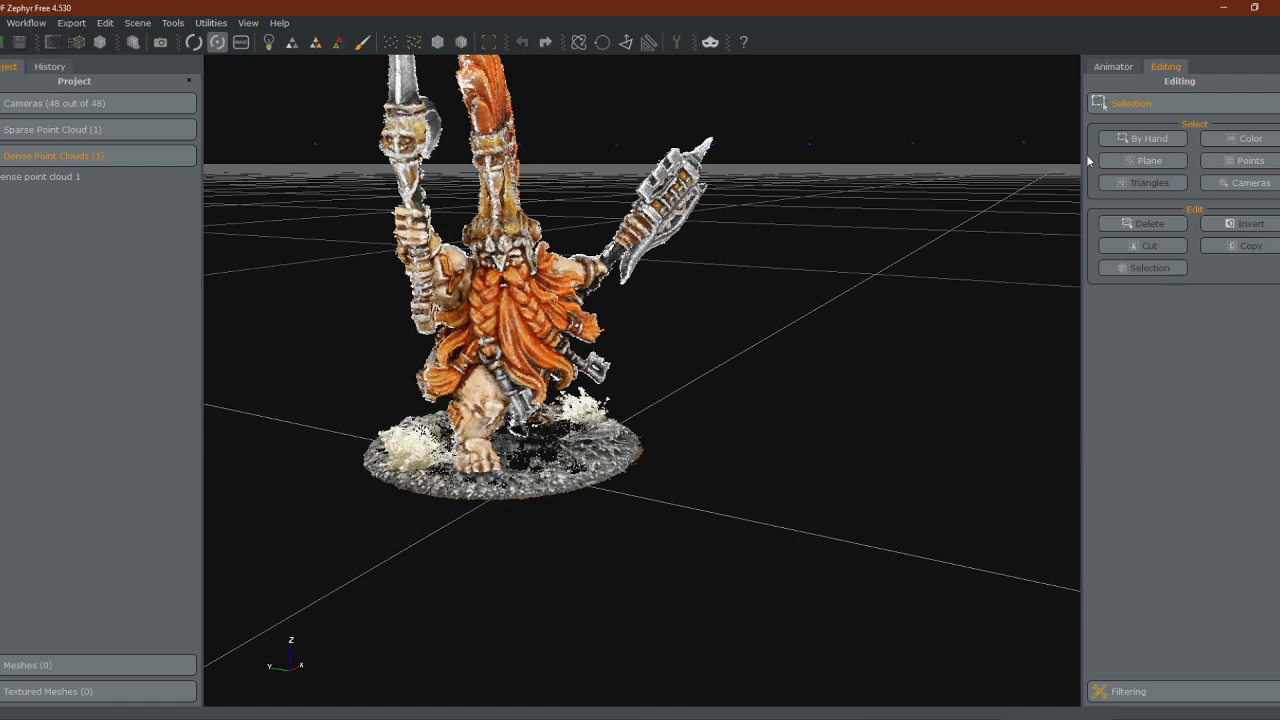
# Lasso-select a small patch of stray points beside the rear tuft on the base and delete it
pyautogui.click(1145, 139)
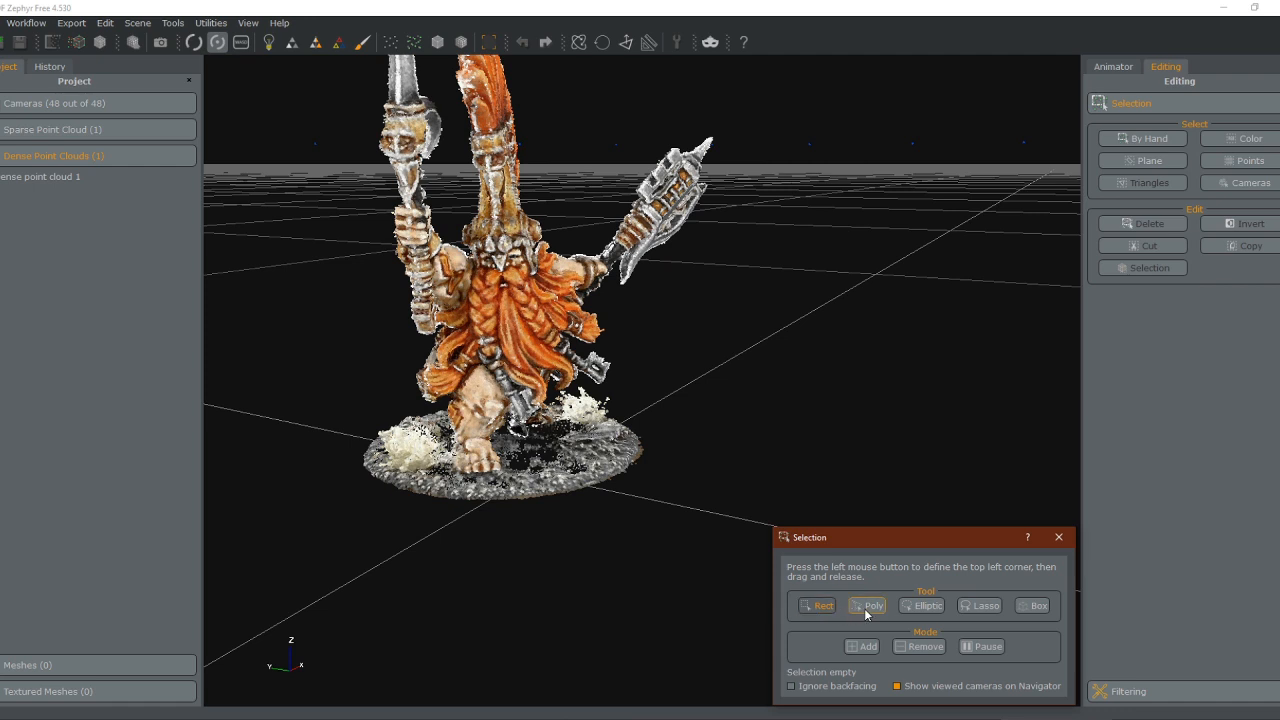
pyautogui.click(982, 606)
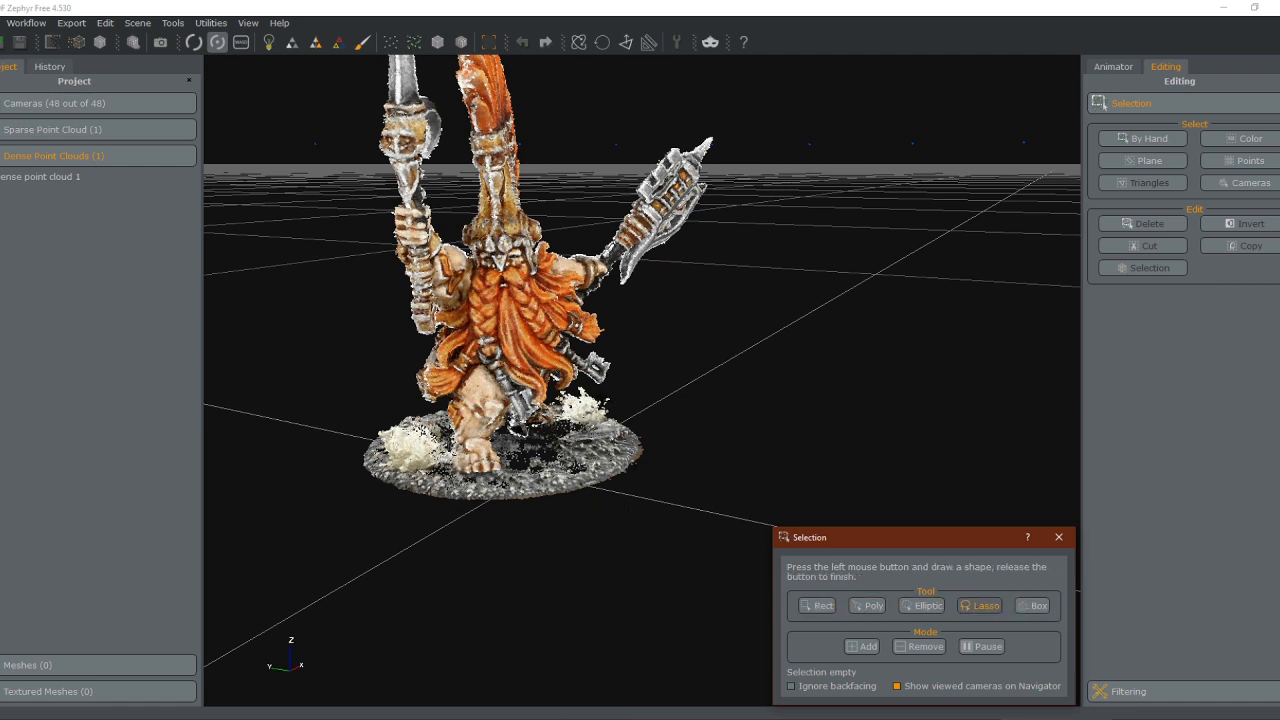
pyautogui.click(612, 402)
pyautogui.moveTo(607, 400); pyautogui.dragTo(606, 403)
pyautogui.press('Delete')
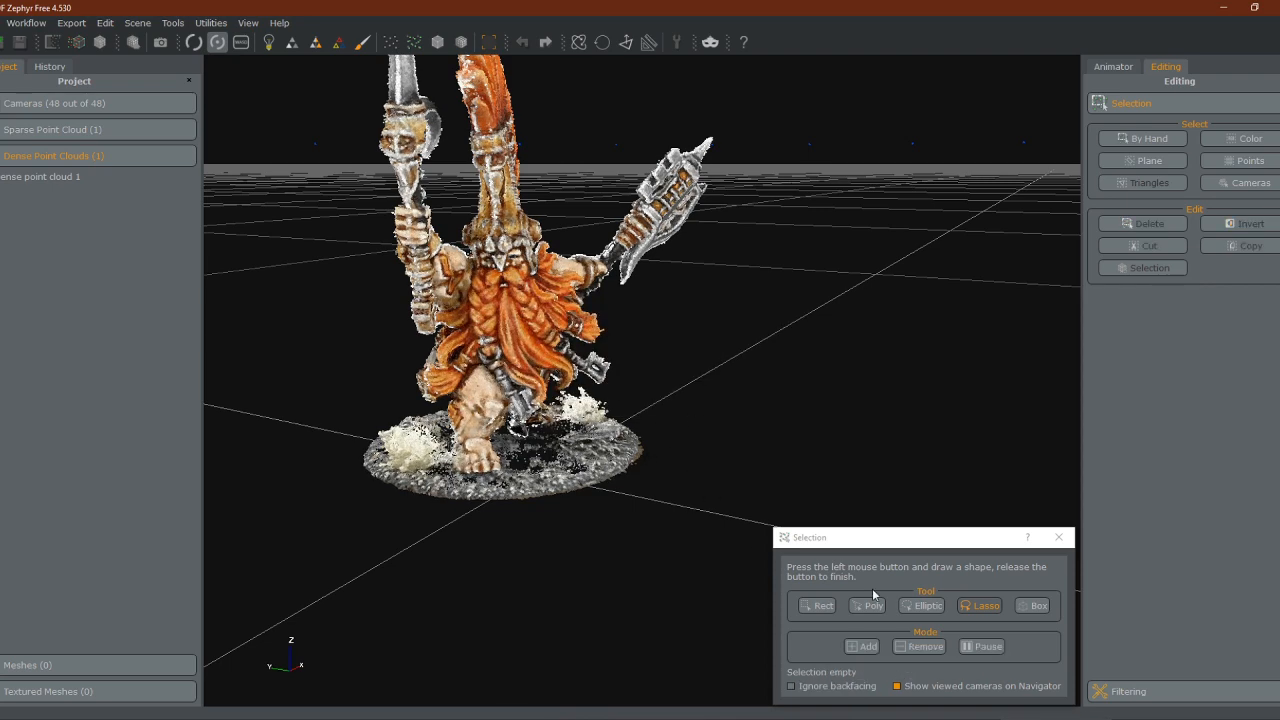
# Pause the lasso selection, inspect the trimmed dense cloud from other angles and end the selection
pyautogui.click(982, 646)
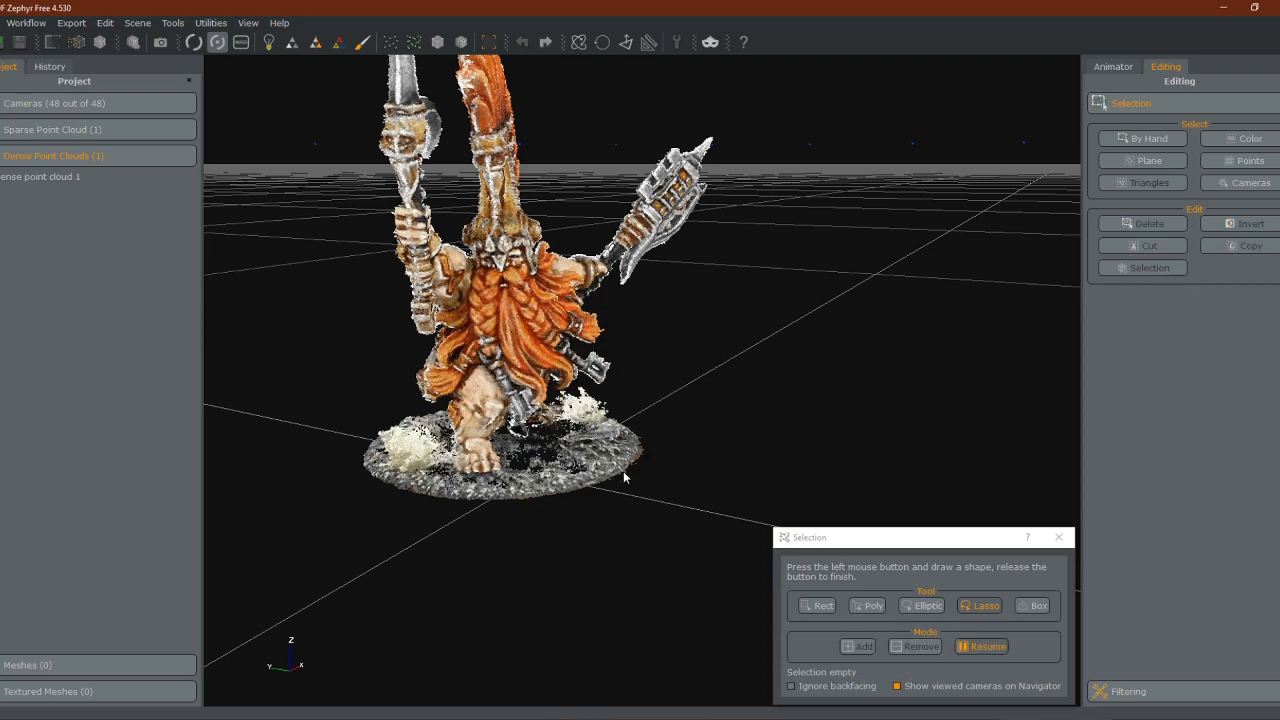
pyautogui.moveTo(624, 478); pyautogui.dragTo(597, 408)
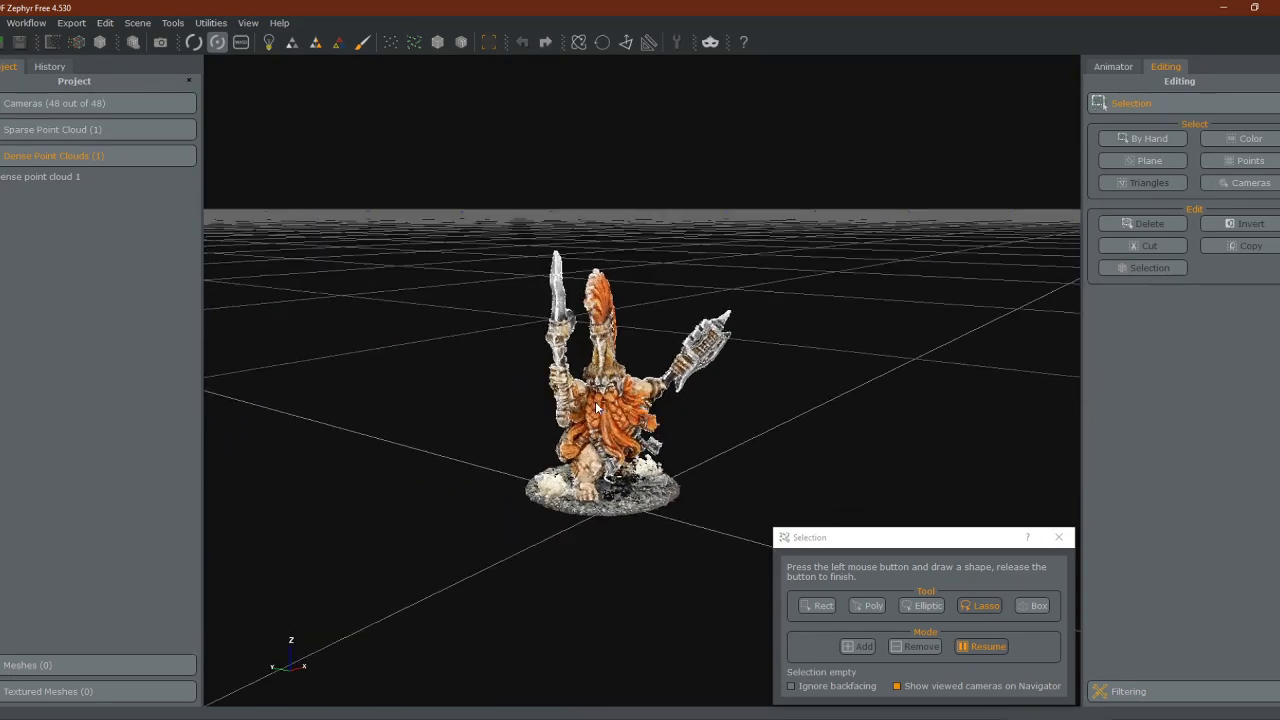
pyautogui.scroll(4, 597, 408)
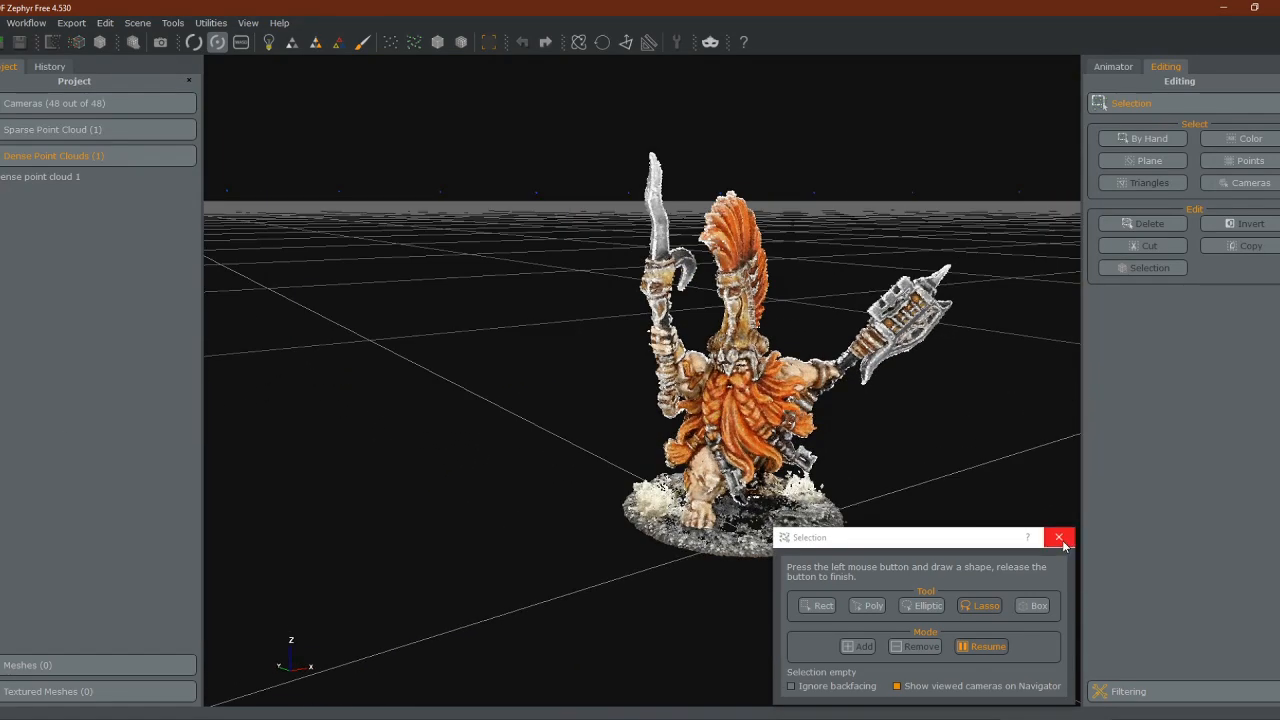
pyautogui.click(1059, 539)
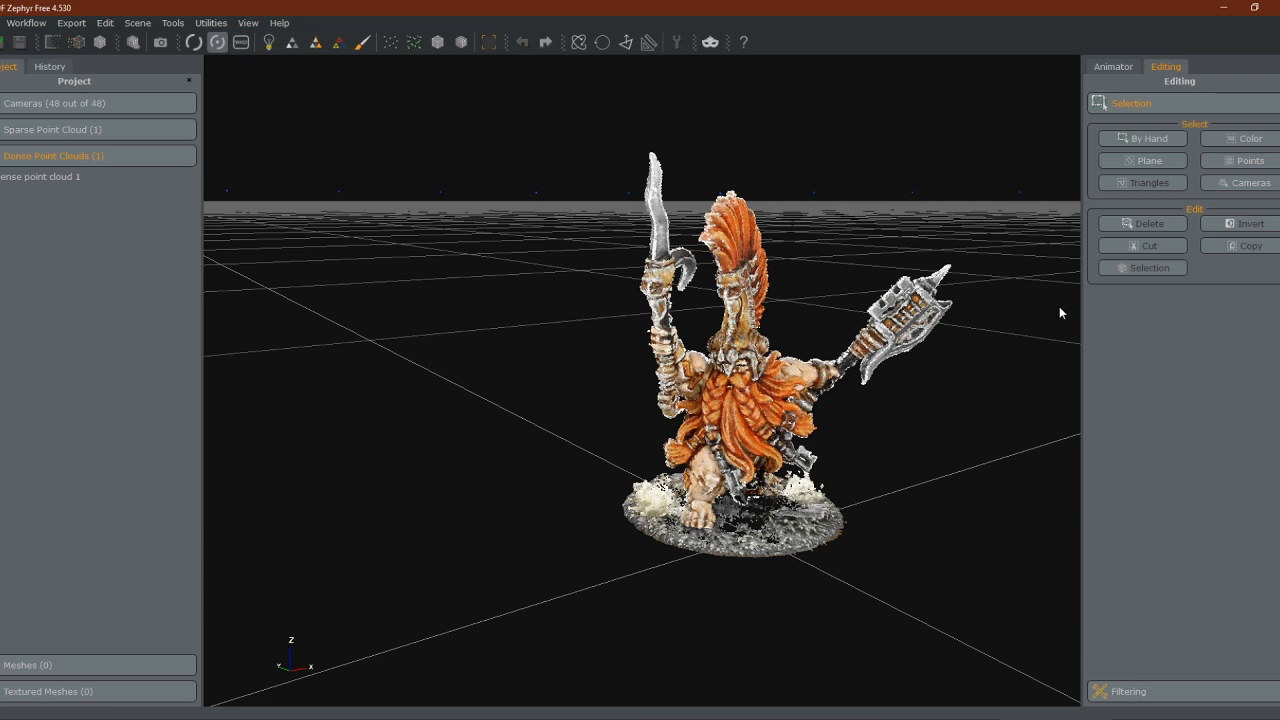
# Start a mesh extraction from Dense point cloud 1 and proceed to the mesh creation settings
pyautogui.click(26, 24)
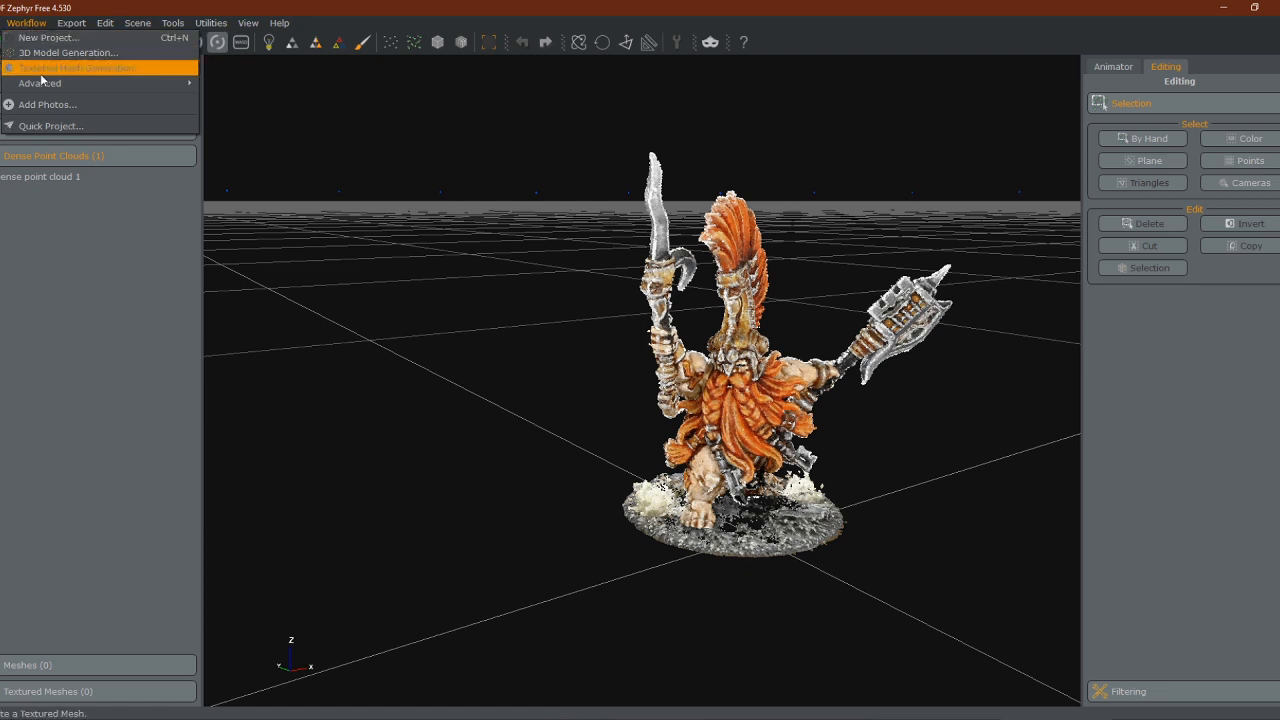
pyautogui.moveTo(41, 84)
pyautogui.moveTo(92, 84)
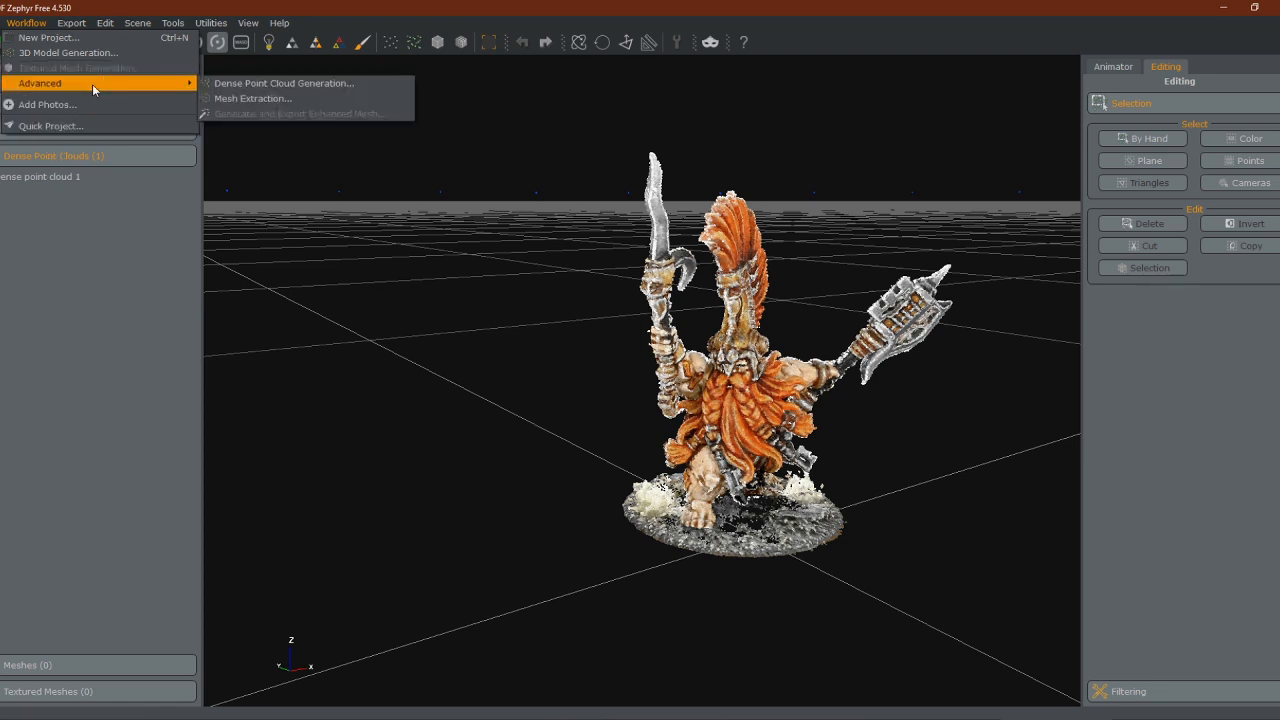
pyautogui.click(228, 99)
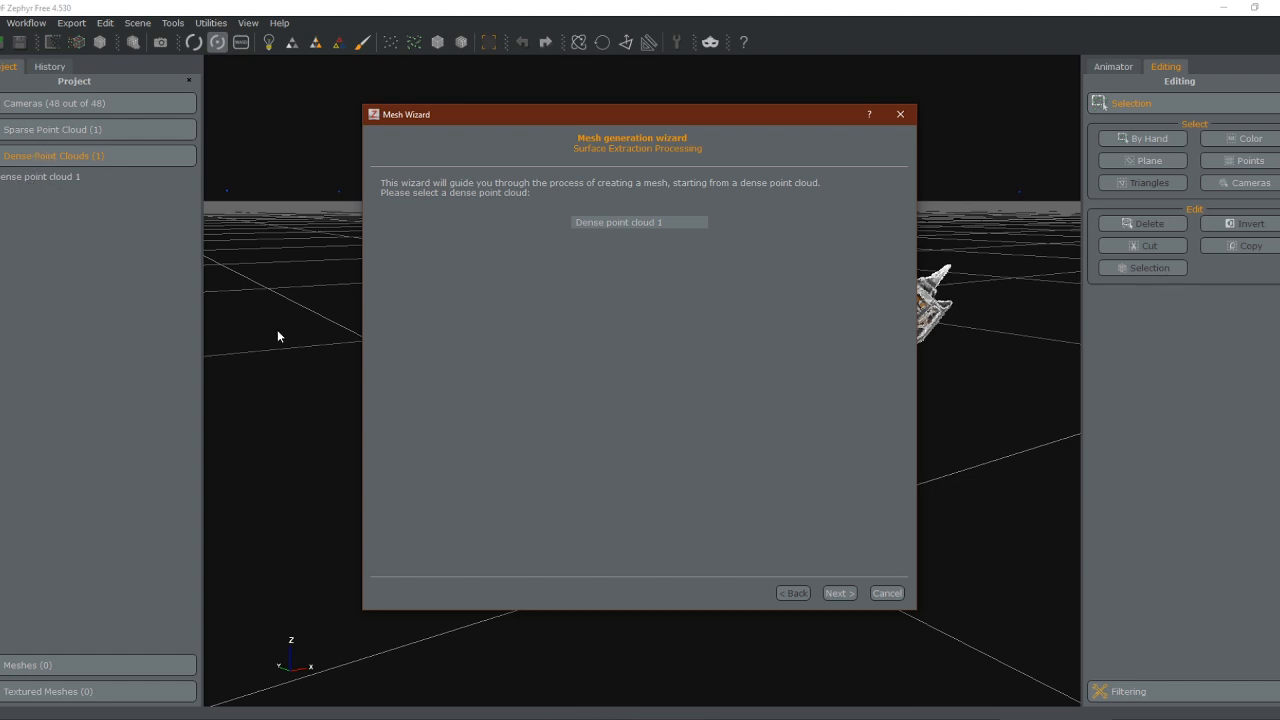
pyautogui.click(835, 594)
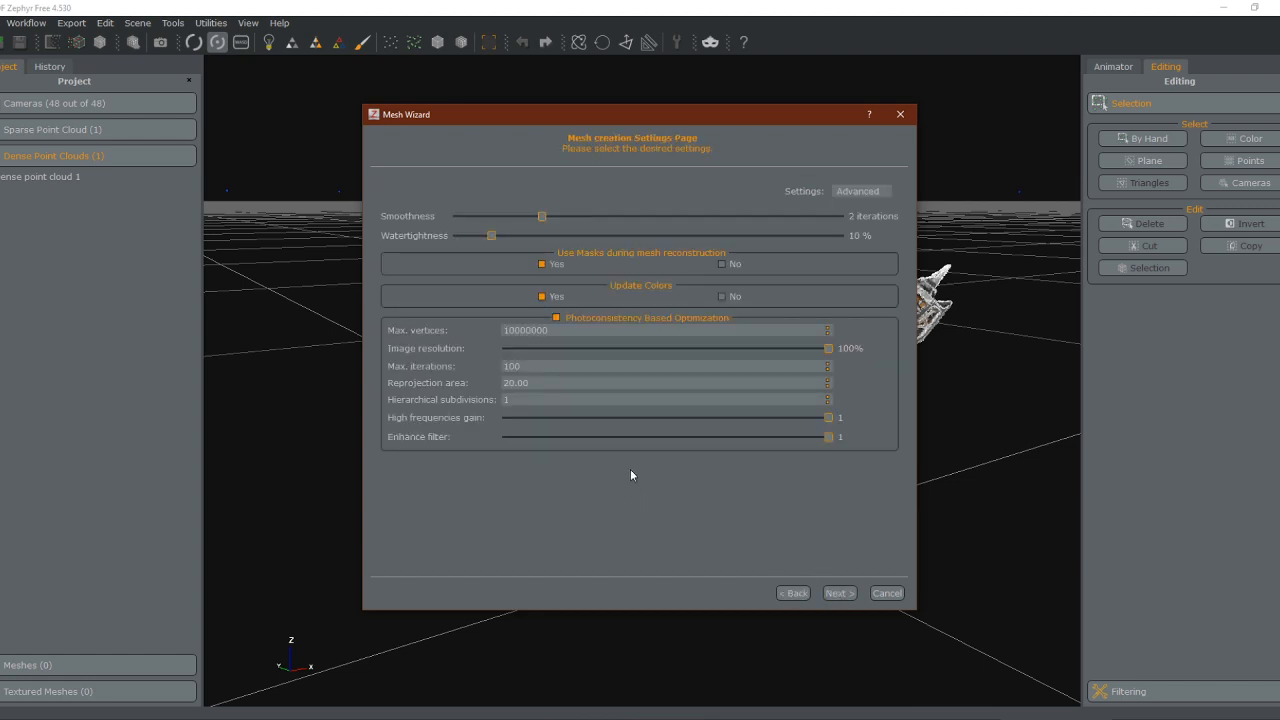
# Switch the mesh settings to Presets, compare the Close Range category and choose Urban with High Details
pyautogui.click(858, 191)
pyautogui.click(858, 207)
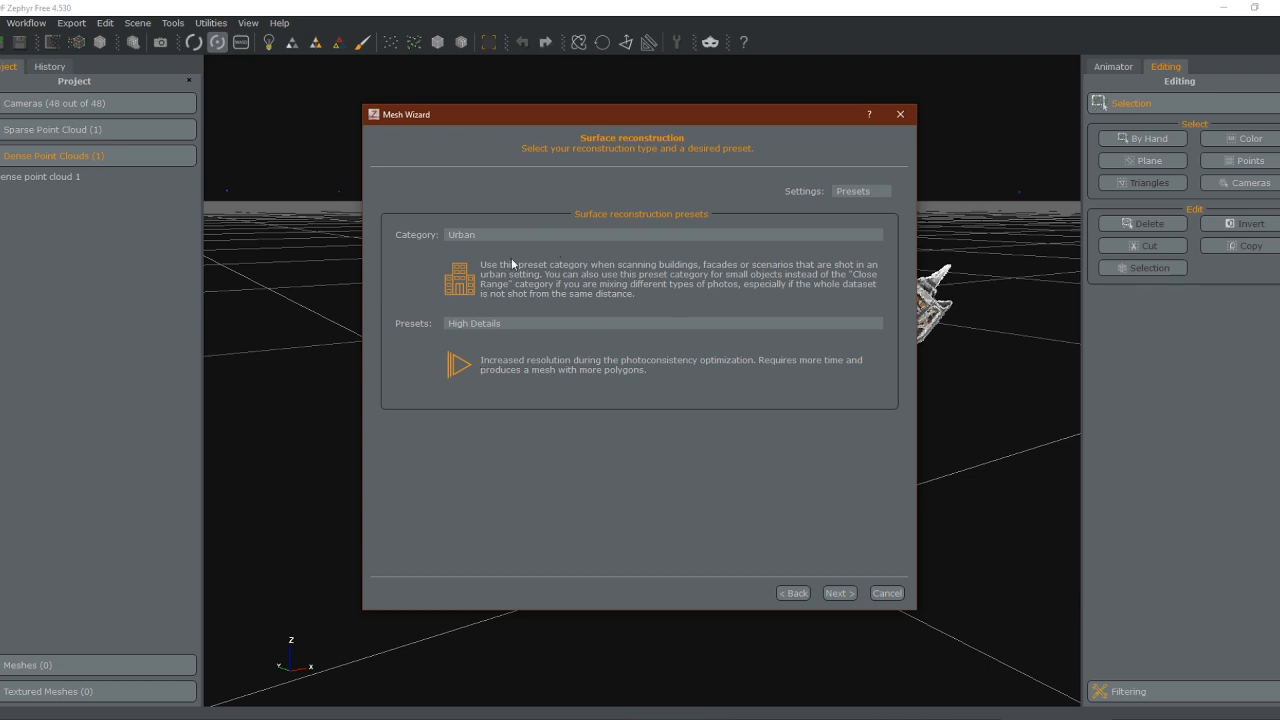
pyautogui.click(484, 240)
pyautogui.click(483, 270)
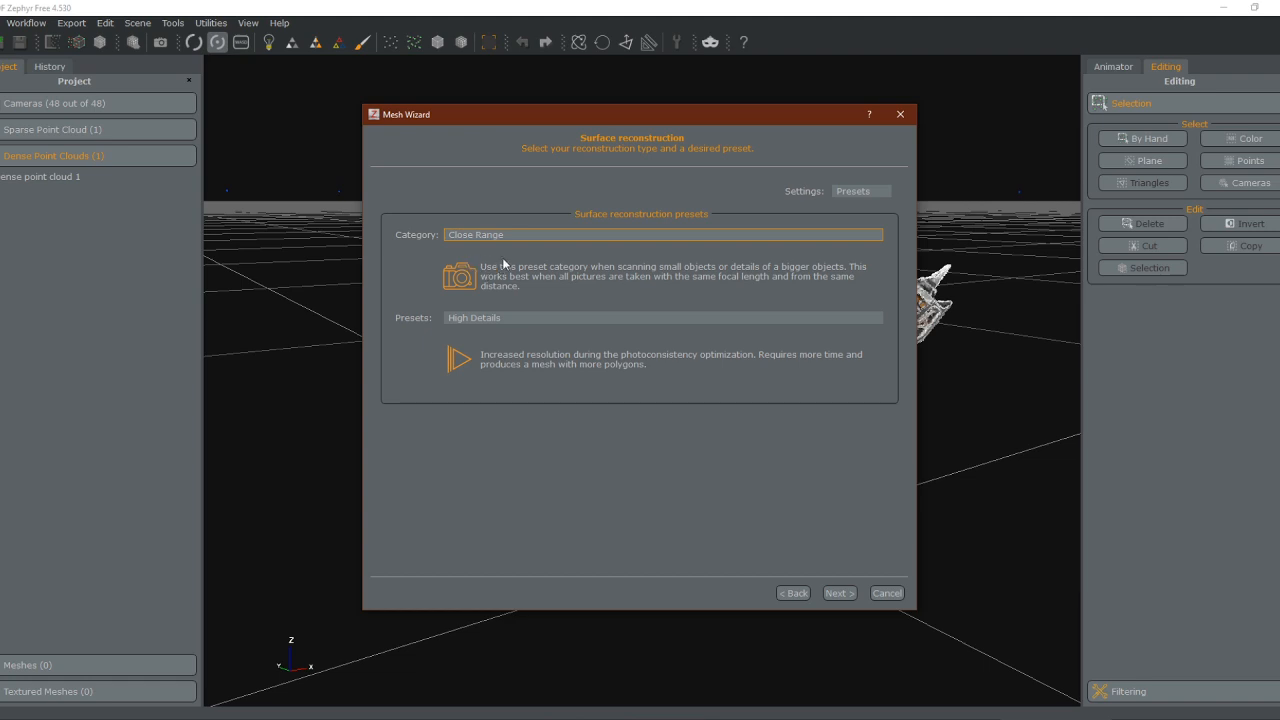
pyautogui.click(493, 240)
pyautogui.click(484, 277)
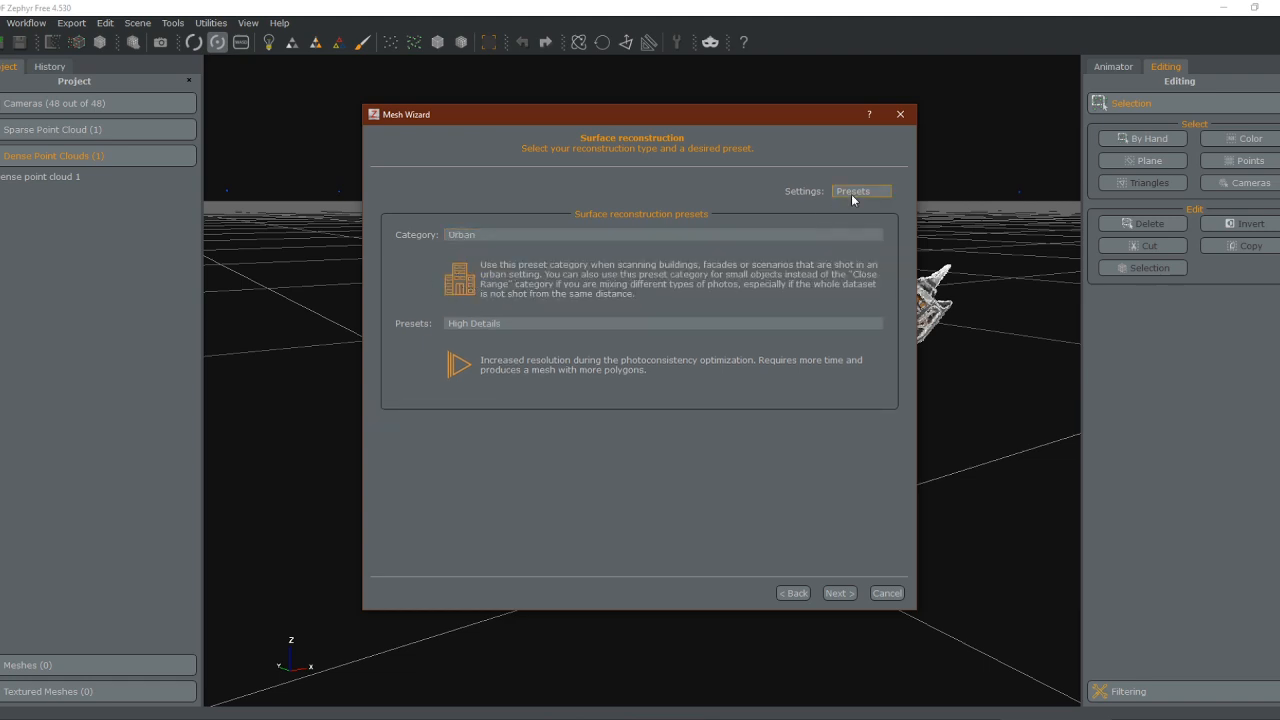
# Switch the mesh settings to Advanced and set the image resolution to 100% and the enhance filter to 1
pyautogui.click(852, 192)
pyautogui.click(855, 210)
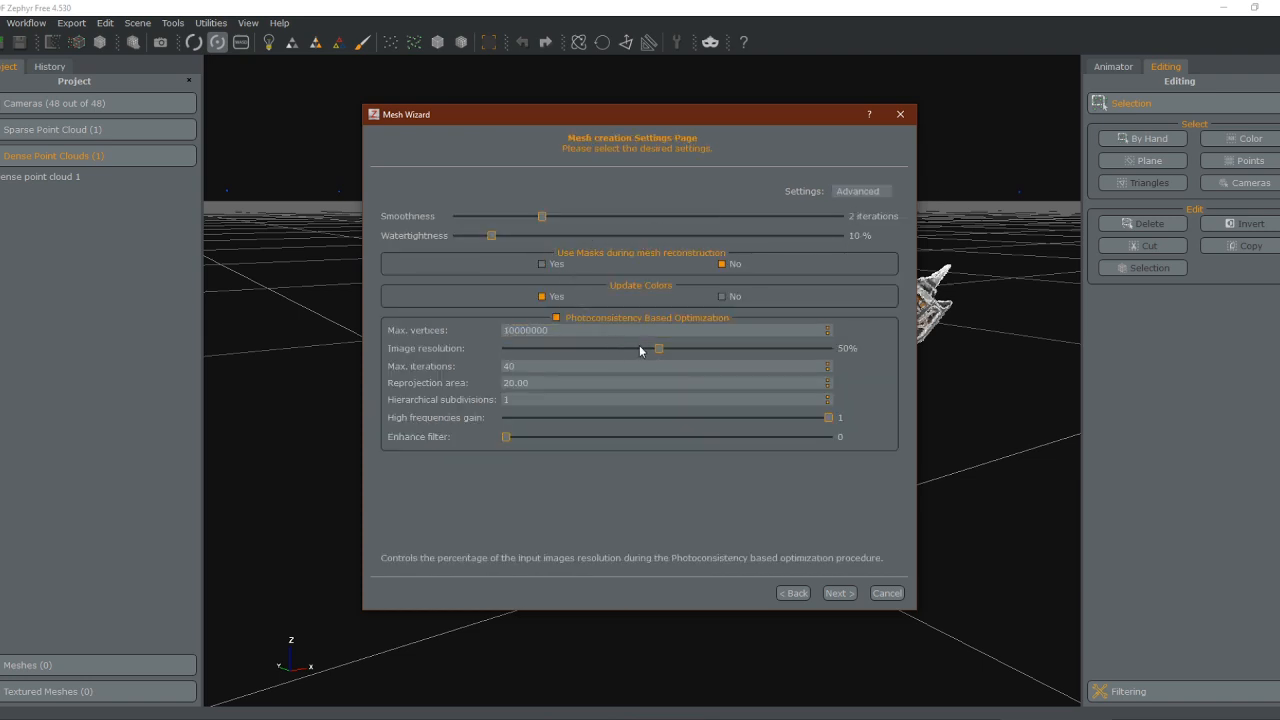
pyautogui.moveTo(659, 352); pyautogui.dragTo(851, 348)
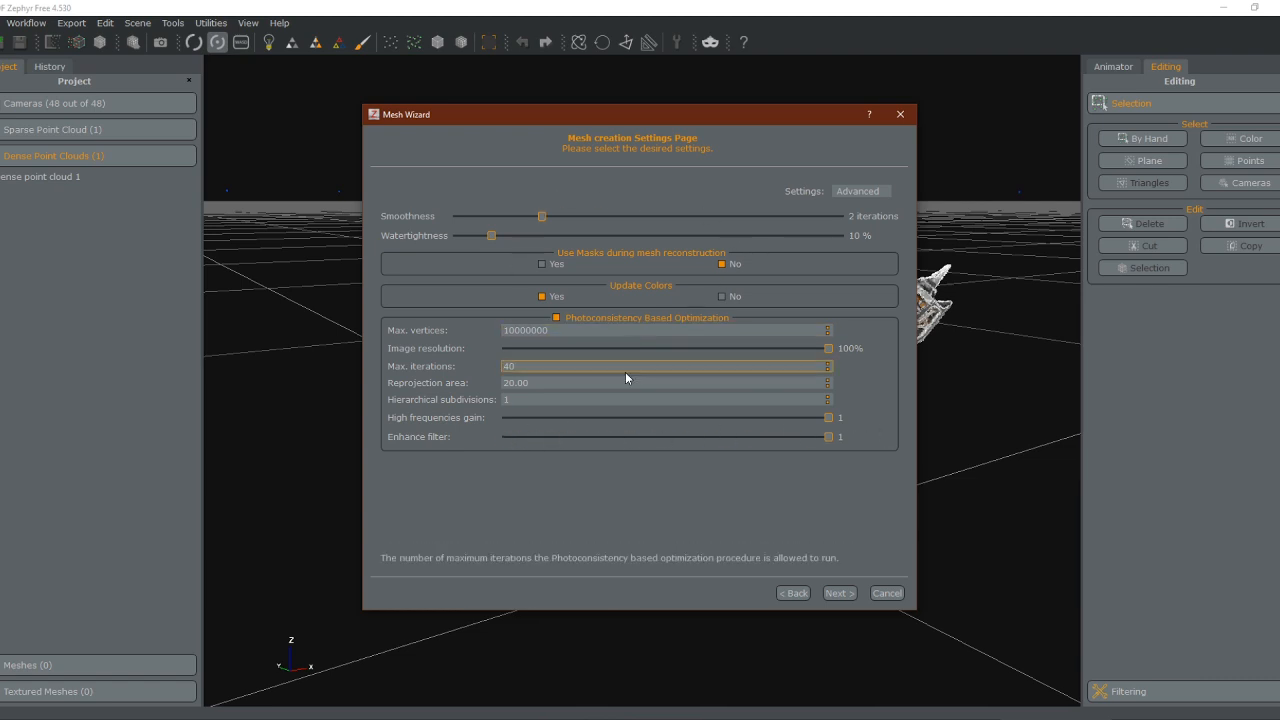
# Run the mesh reconstruction with these settings and finish the wizard
pyautogui.click(840, 594)
pyautogui.click(622, 188)
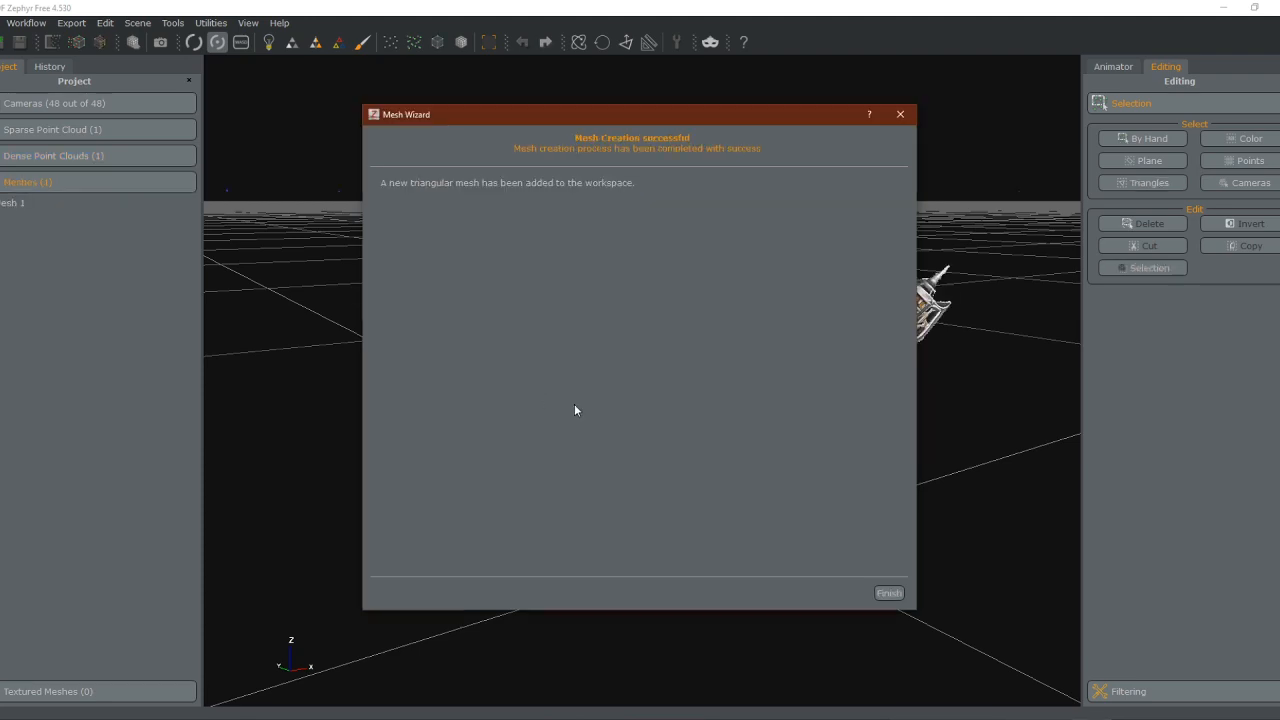
pyautogui.click(889, 593)
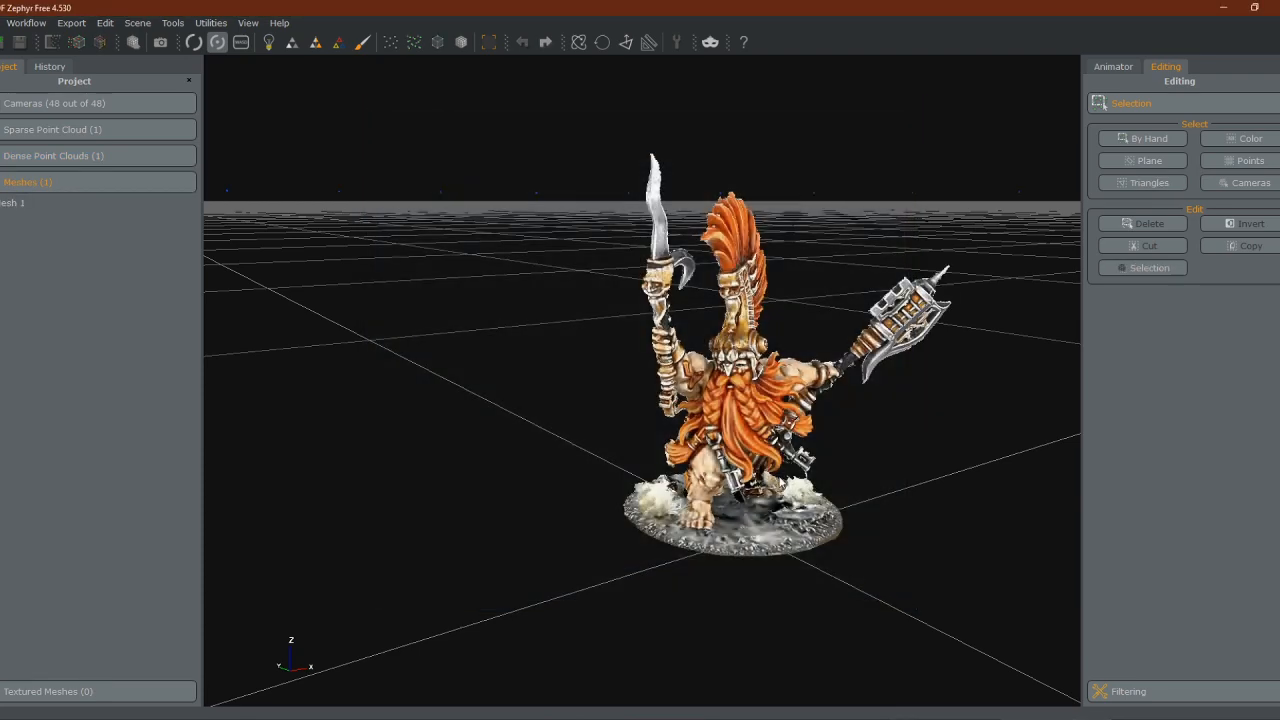
# Examine the new mesh from the front and back, near and far, for stray geometry
pyautogui.moveTo(776, 402); pyautogui.dragTo(850, 378)
pyautogui.scroll(3, 757, 389)
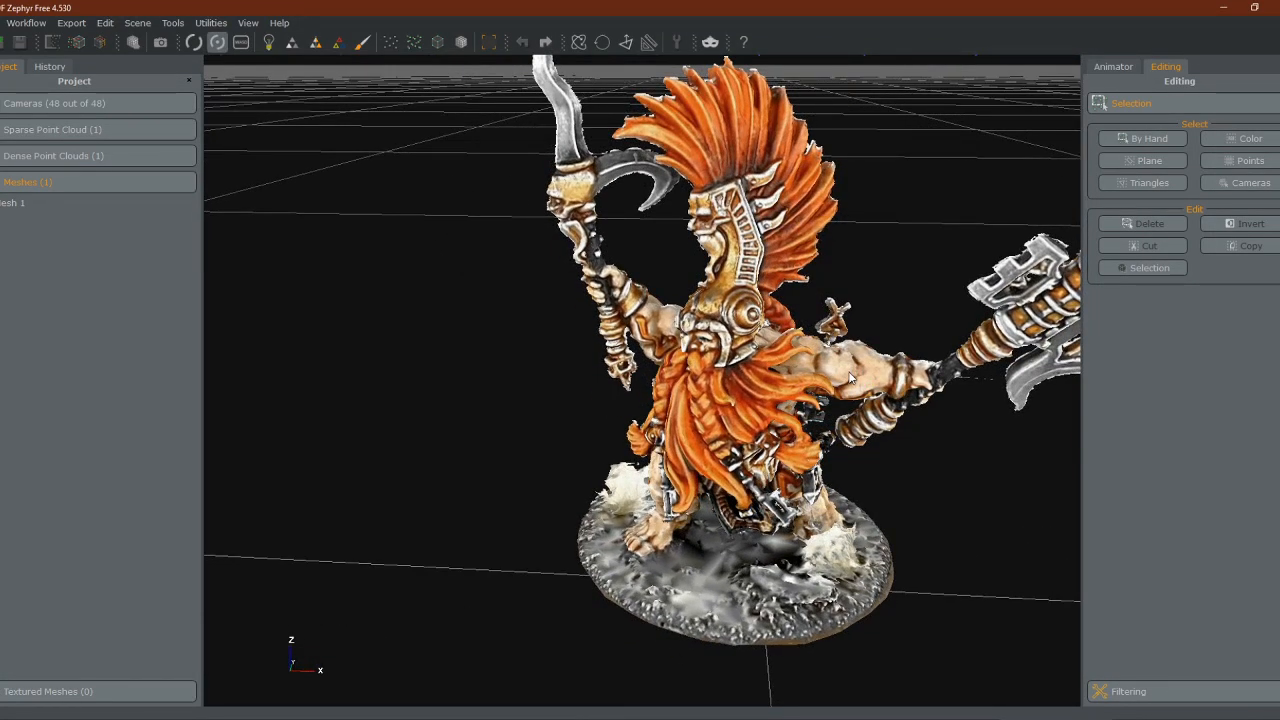
pyautogui.moveTo(786, 273); pyautogui.dragTo(786, 213)
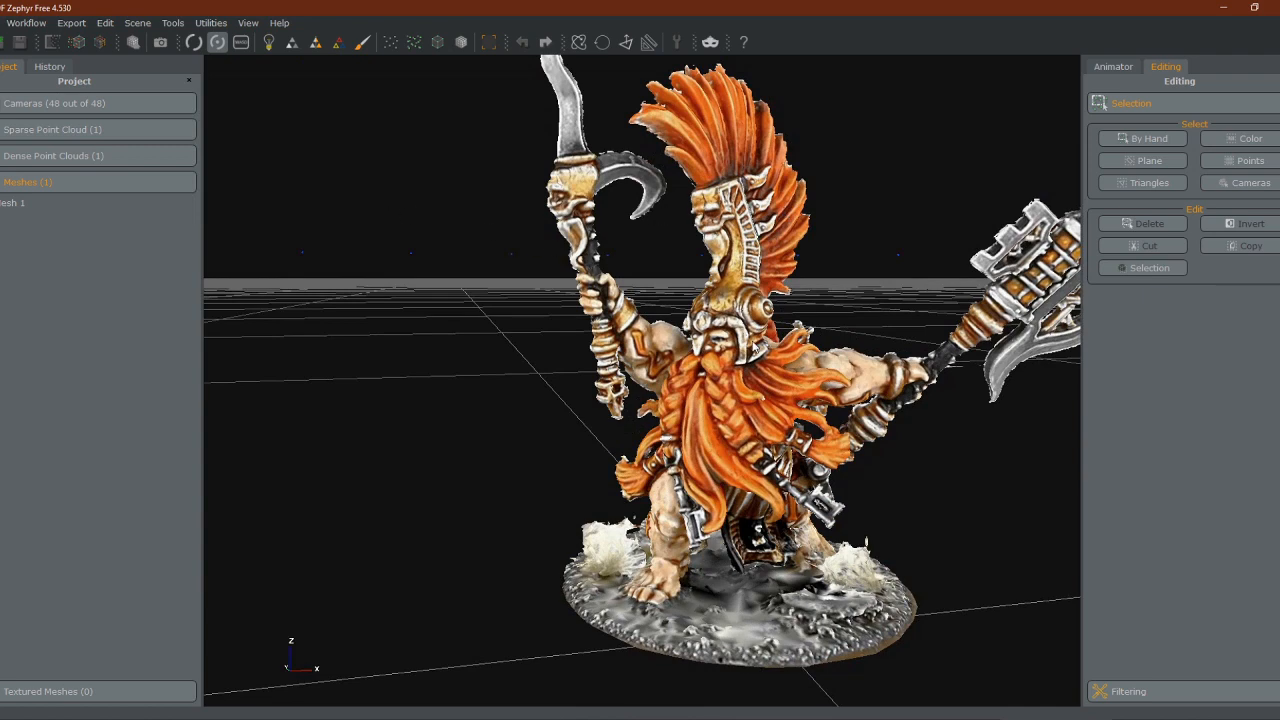
pyautogui.scroll(-5, 760, 357)
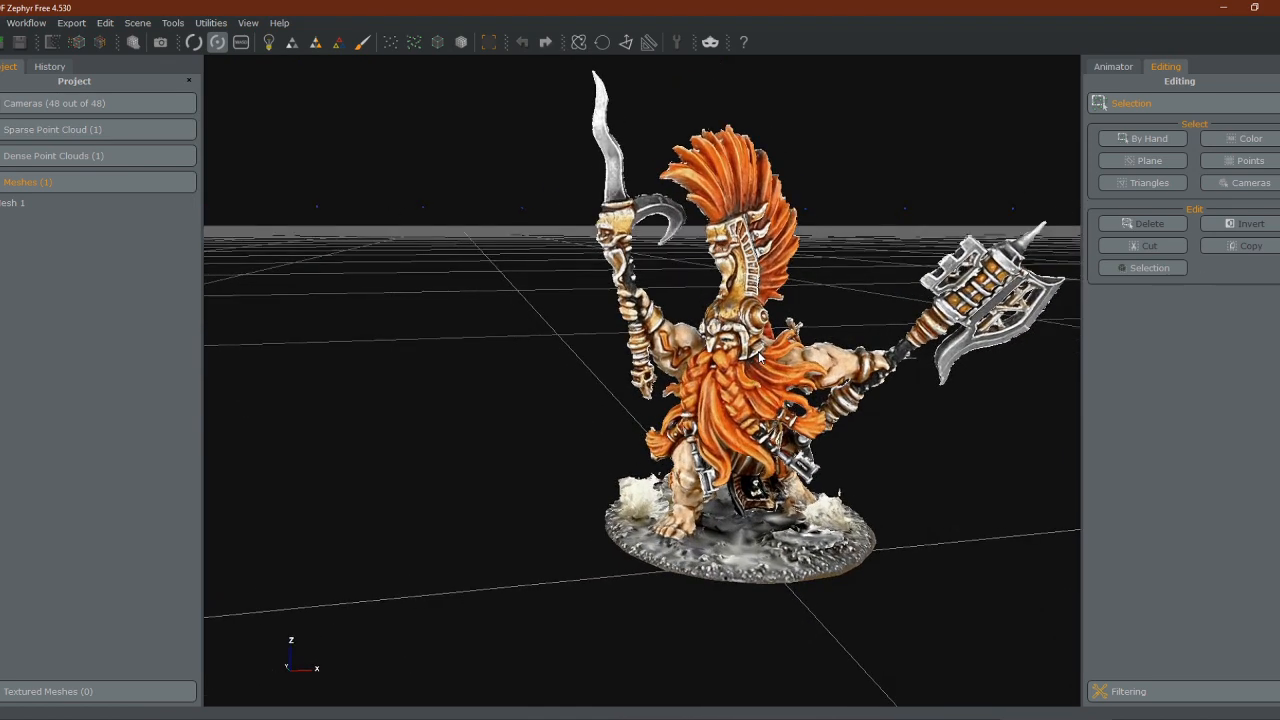
pyautogui.moveTo(811, 362); pyautogui.dragTo(755, 372)
pyautogui.scroll(6, 757, 372)
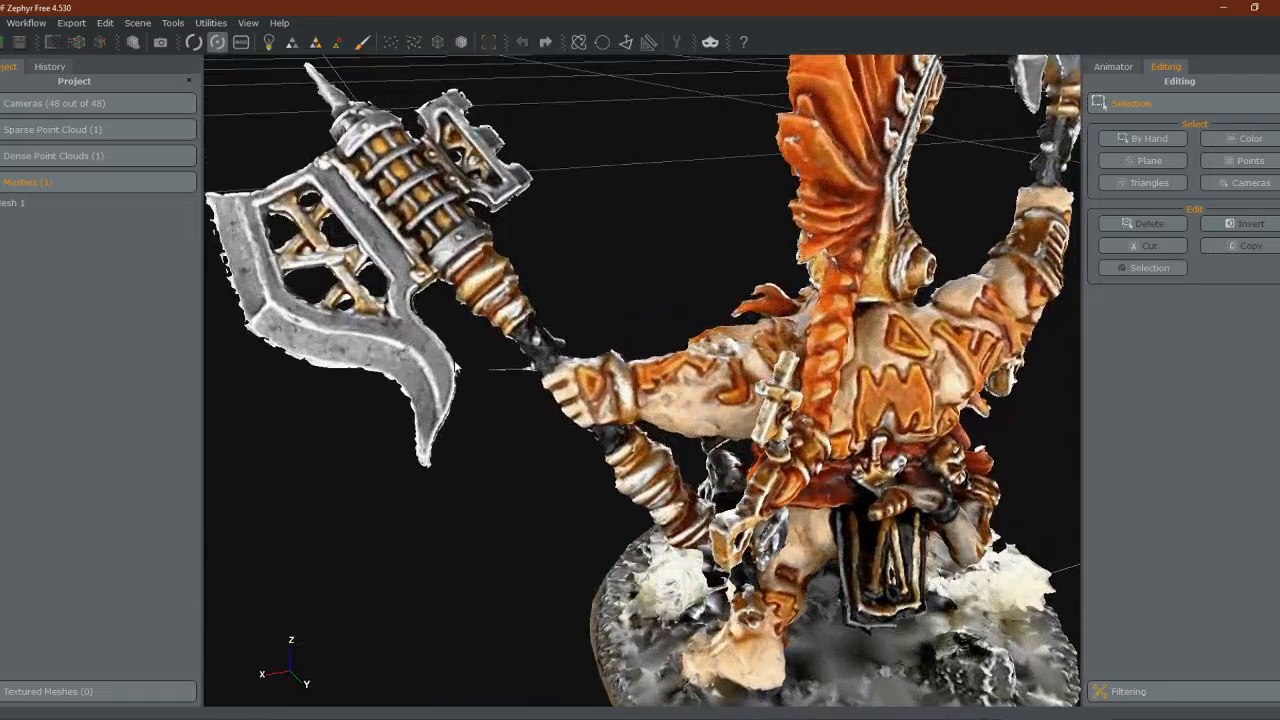
# Lasso-select the stray sliver beside the hand holding the axe and delete it from the mesh
pyautogui.moveTo(516, 364); pyautogui.dragTo(540, 382)
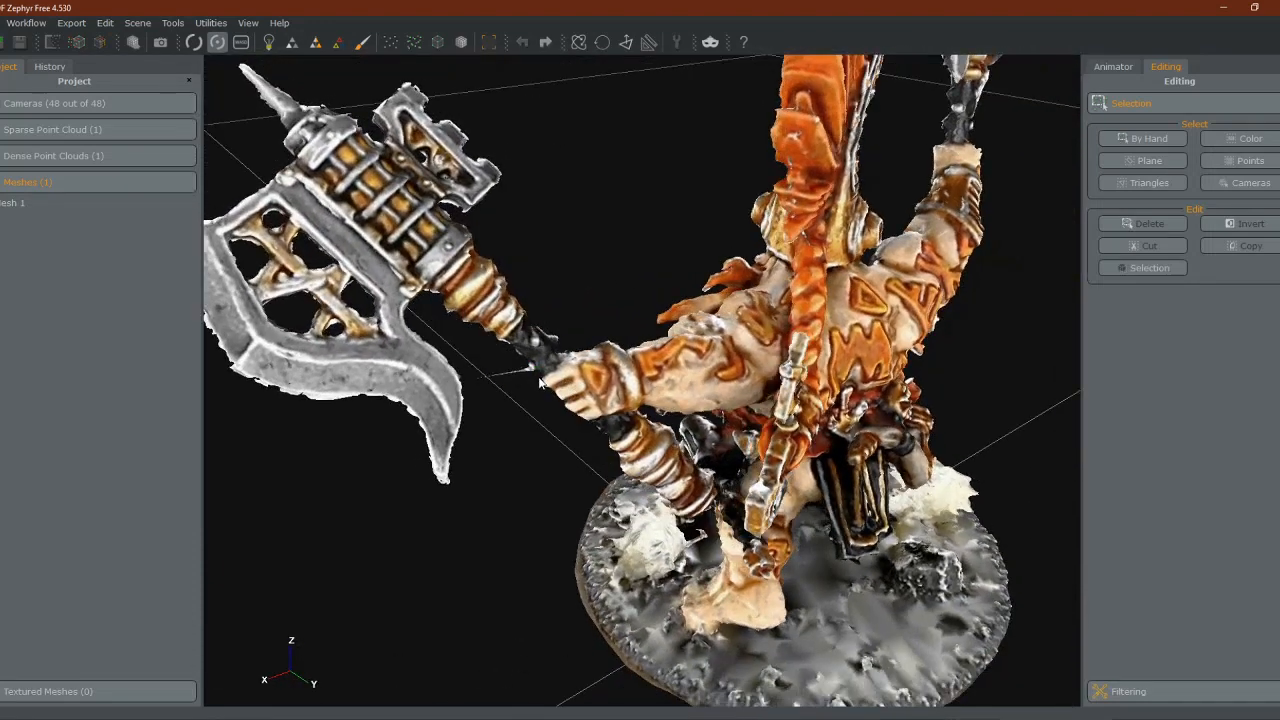
pyautogui.click(1143, 138)
pyautogui.click(978, 605)
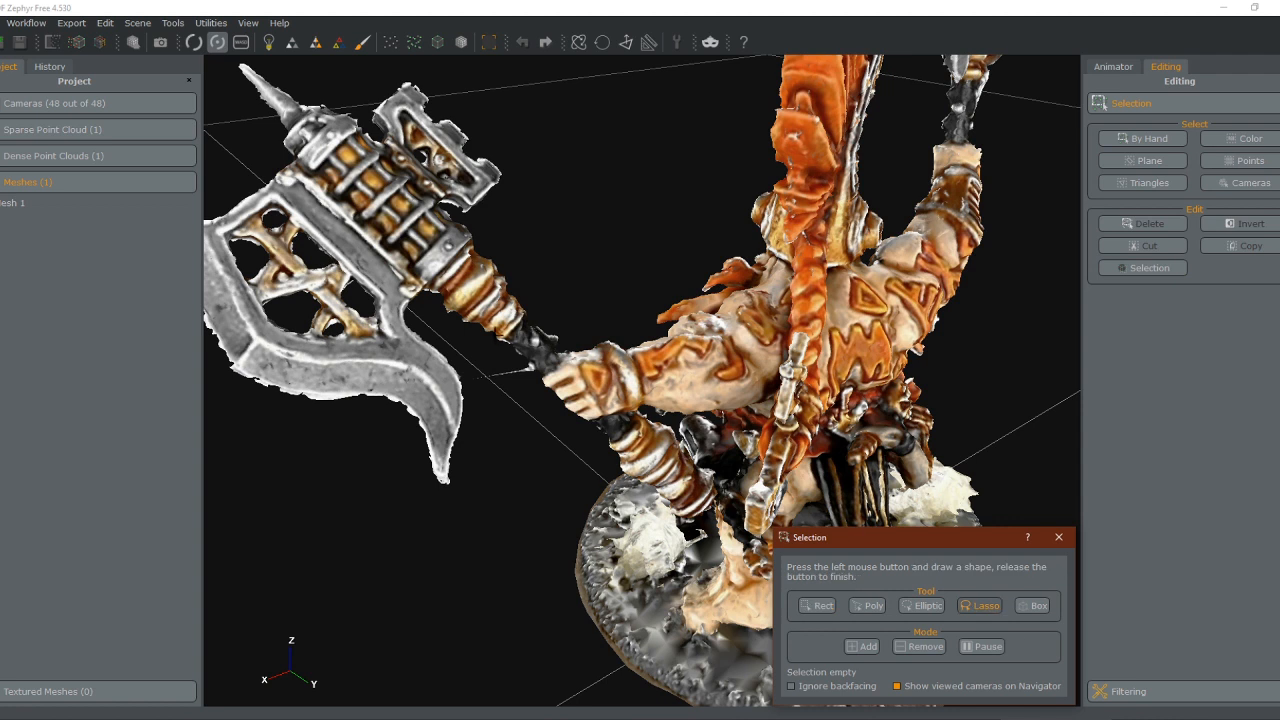
pyautogui.moveTo(535, 364)
pyautogui.mouseDown()
pyautogui.moveTo(500, 392)
pyautogui.moveTo(470, 376)
pyautogui.moveTo(495, 361)
pyautogui.moveTo(535, 366)
pyautogui.mouseUp()
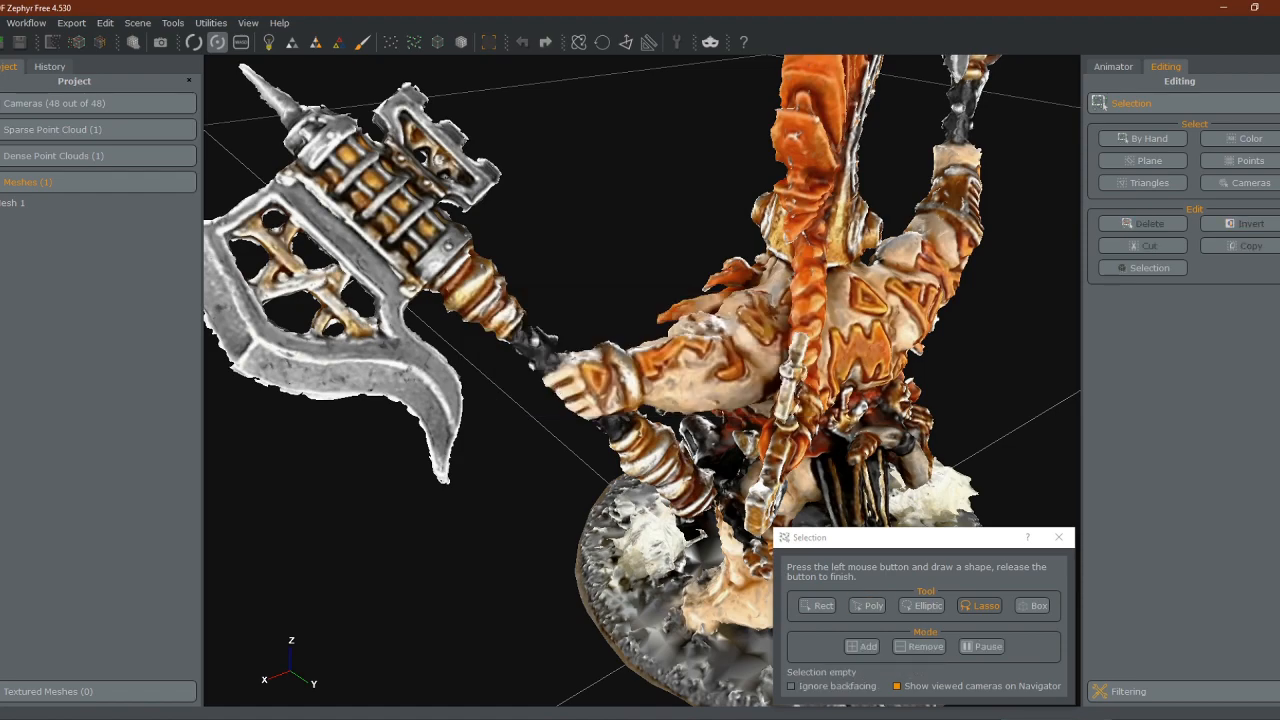
# Pause the lasso selection, check the mesh from other angles for more stray pieces and end the selection
pyautogui.press('space')
pyautogui.moveTo(788, 397); pyautogui.dragTo(586, 337)
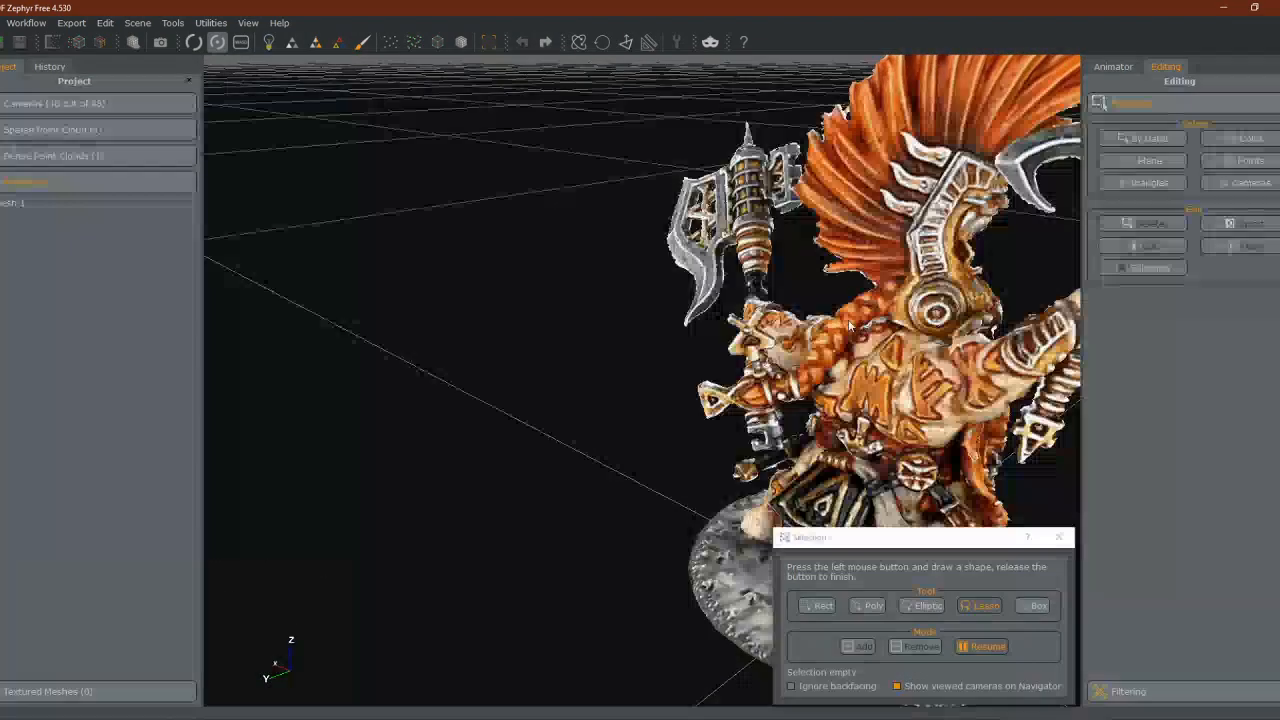
pyautogui.moveTo(850, 326); pyautogui.dragTo(815, 285)
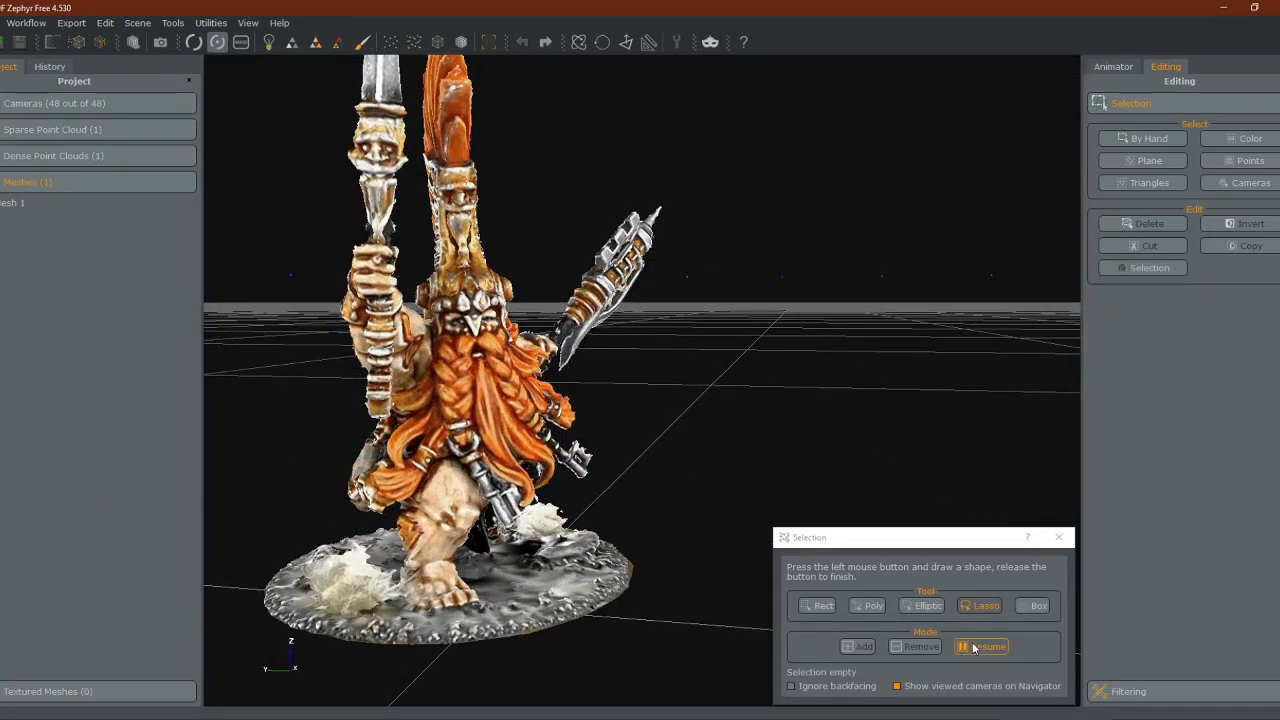
pyautogui.click(1059, 537)
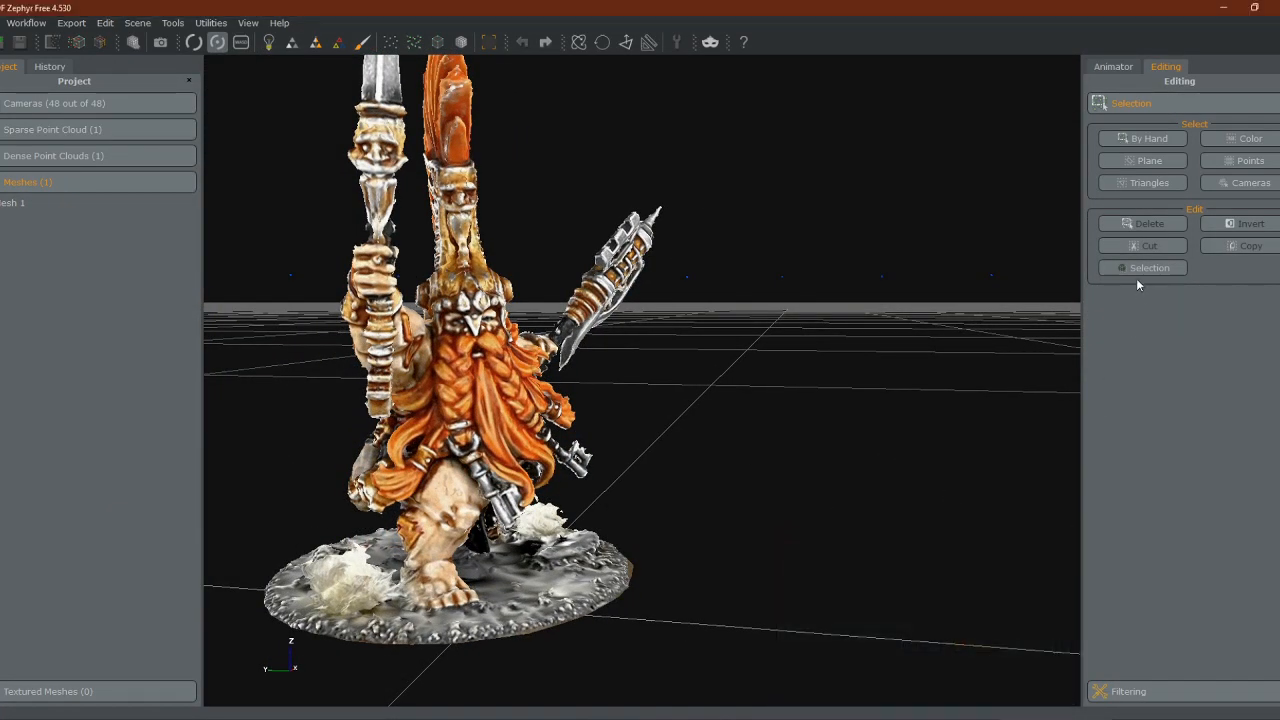
# Select the loose fragments of Mesh 1 by triangles using the Connected components method, check them around the model and delete them
pyautogui.click(1148, 183)
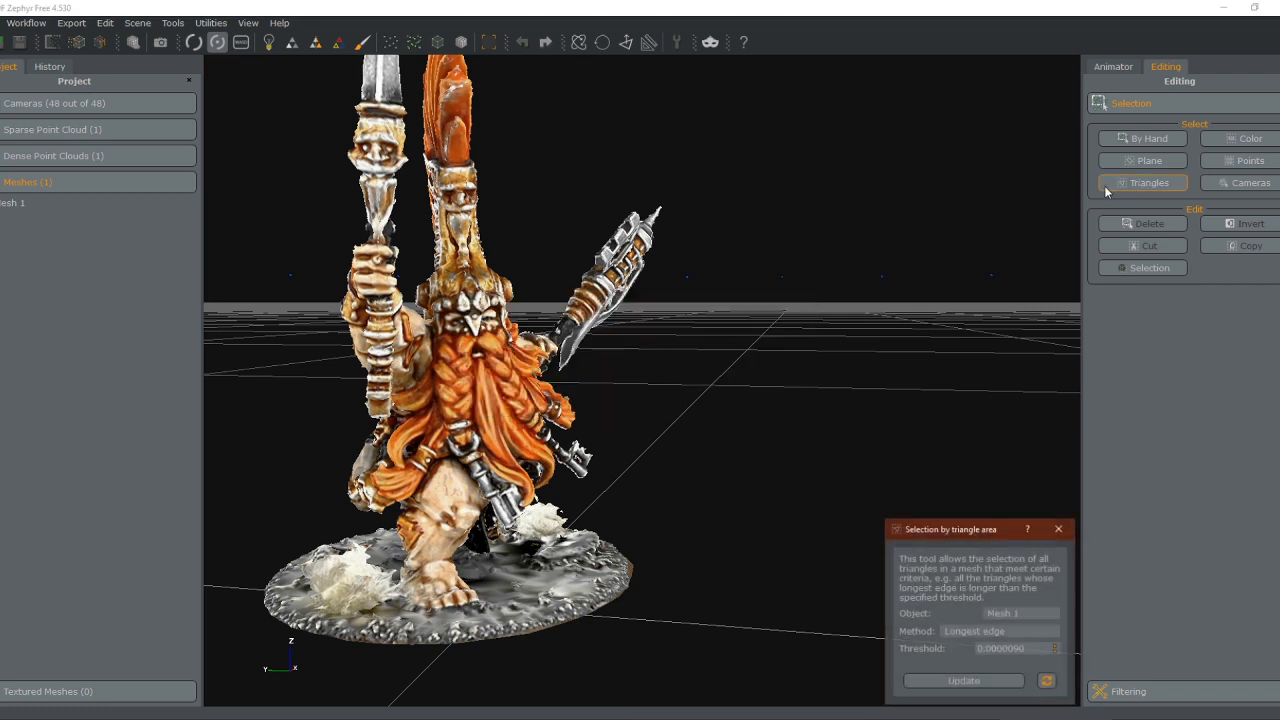
pyautogui.click(955, 631)
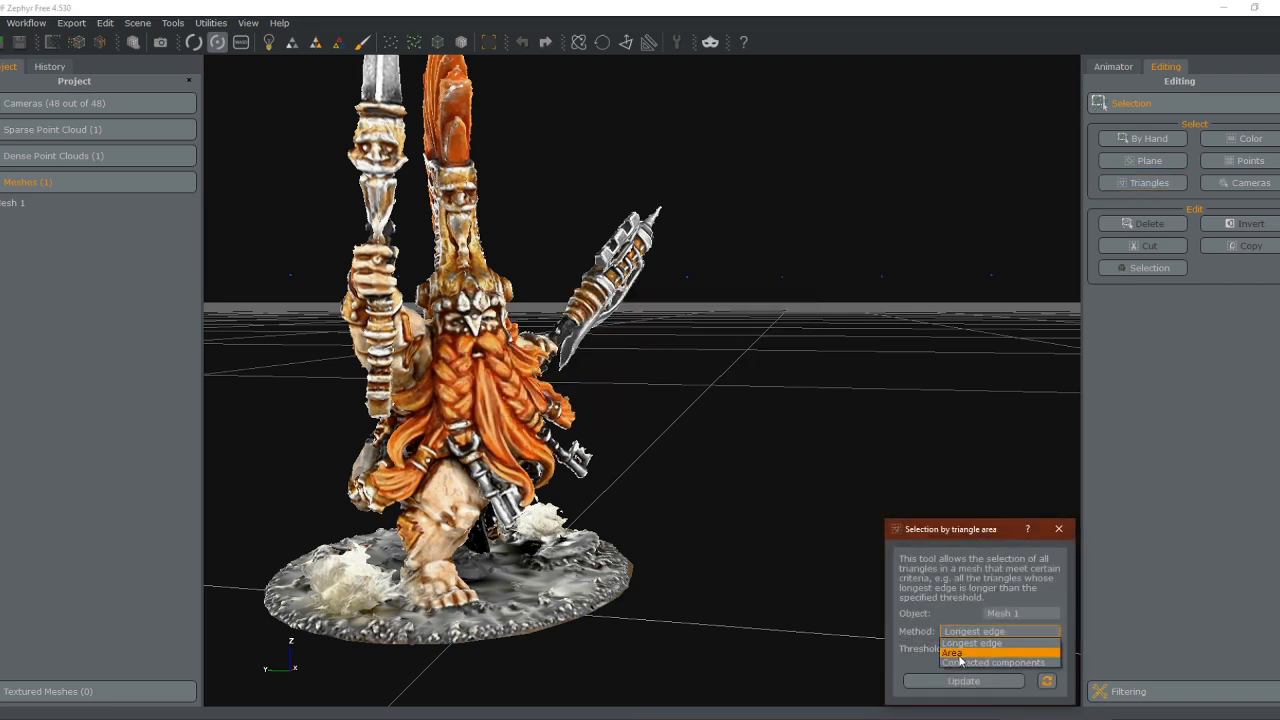
pyautogui.click(960, 662)
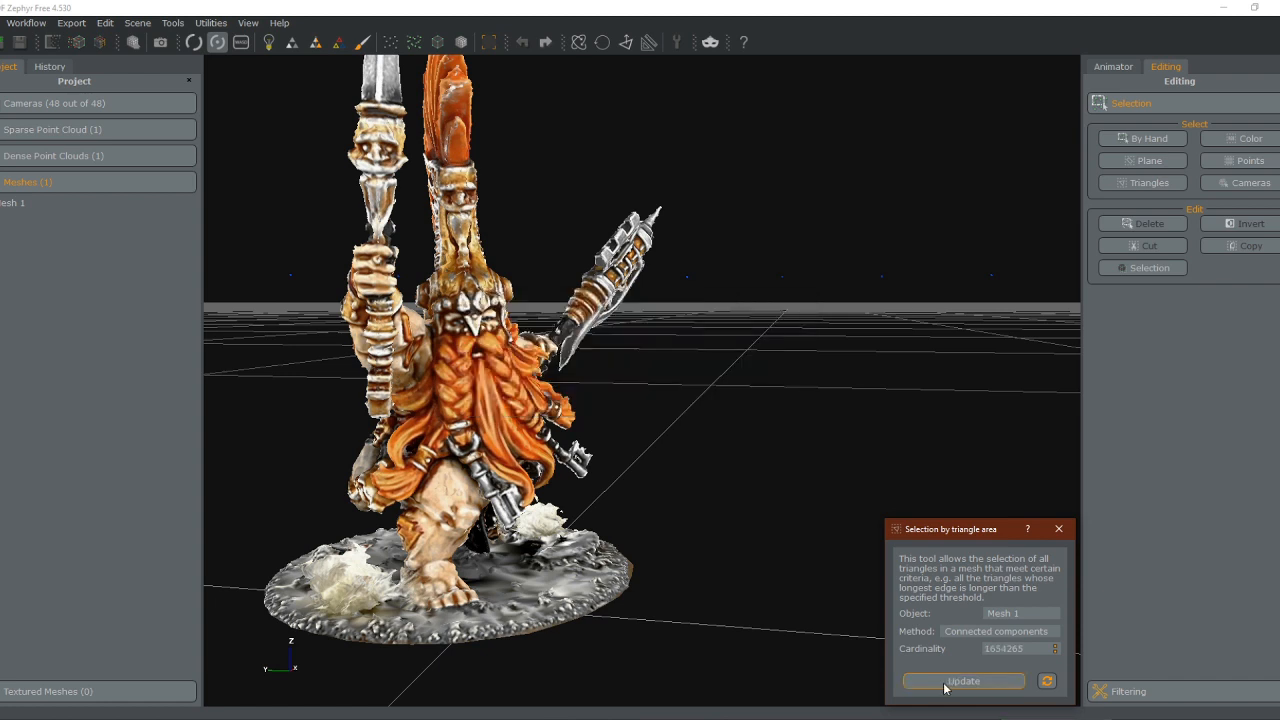
pyautogui.click(945, 683)
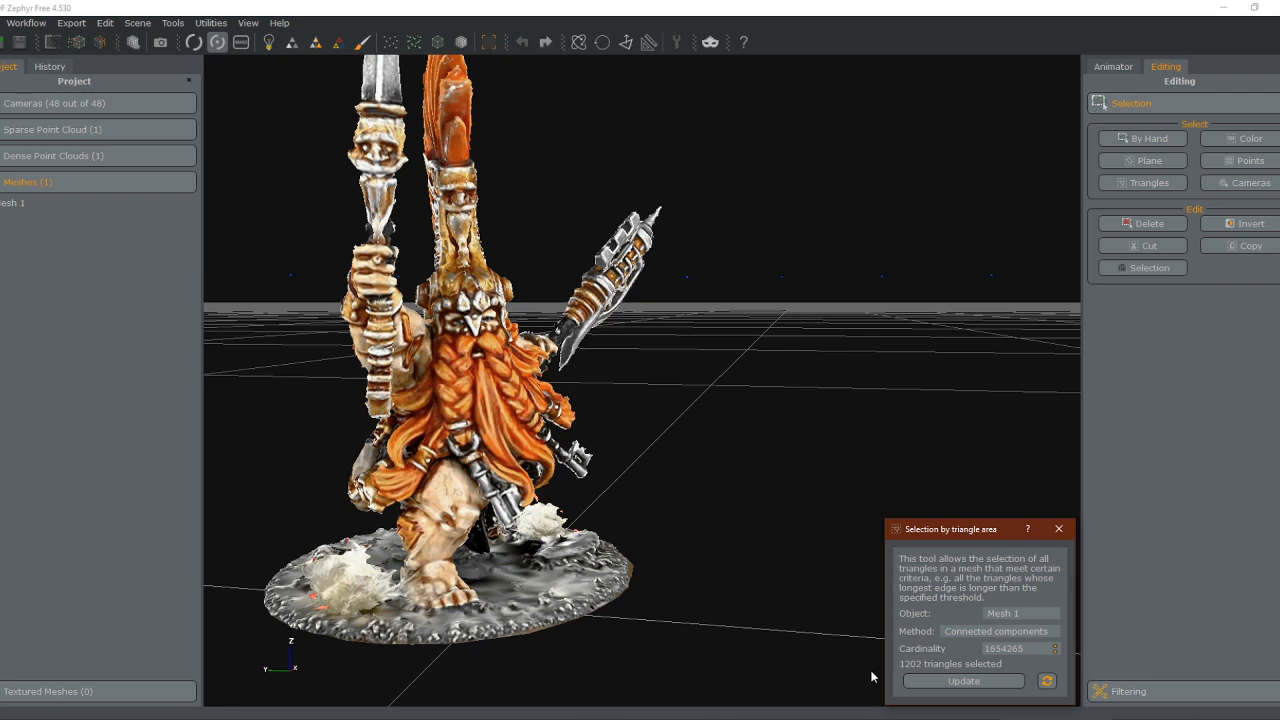
pyautogui.moveTo(496, 482); pyautogui.dragTo(605, 447)
pyautogui.moveTo(418, 414); pyautogui.dragTo(601, 425)
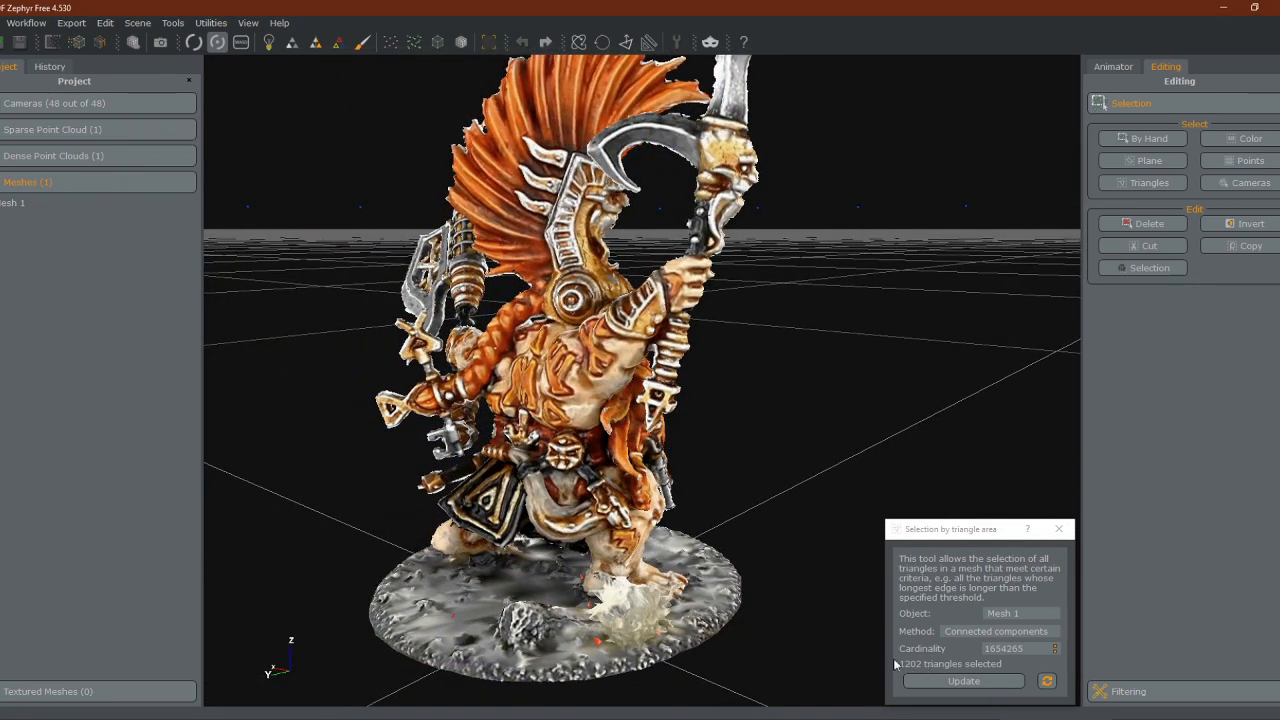
pyautogui.moveTo(626, 543); pyautogui.dragTo(751, 463)
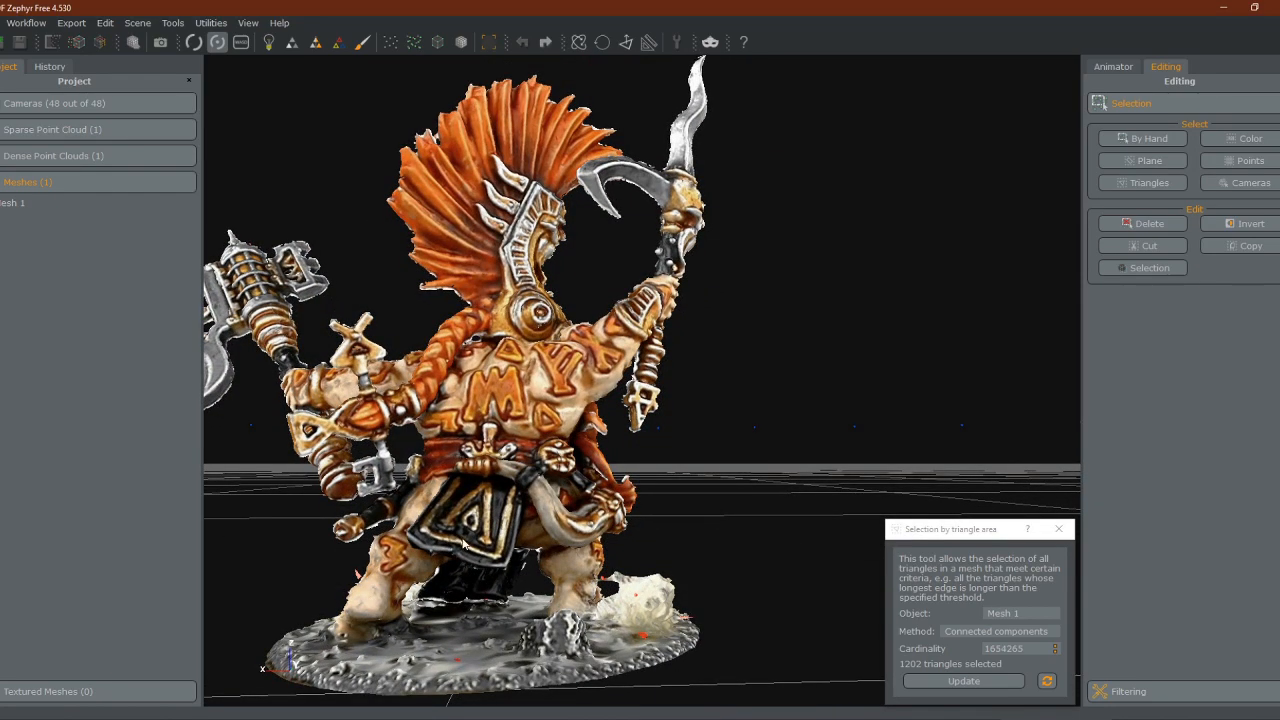
pyautogui.moveTo(494, 580); pyautogui.dragTo(600, 440)
pyautogui.moveTo(583, 528); pyautogui.dragTo(671, 539)
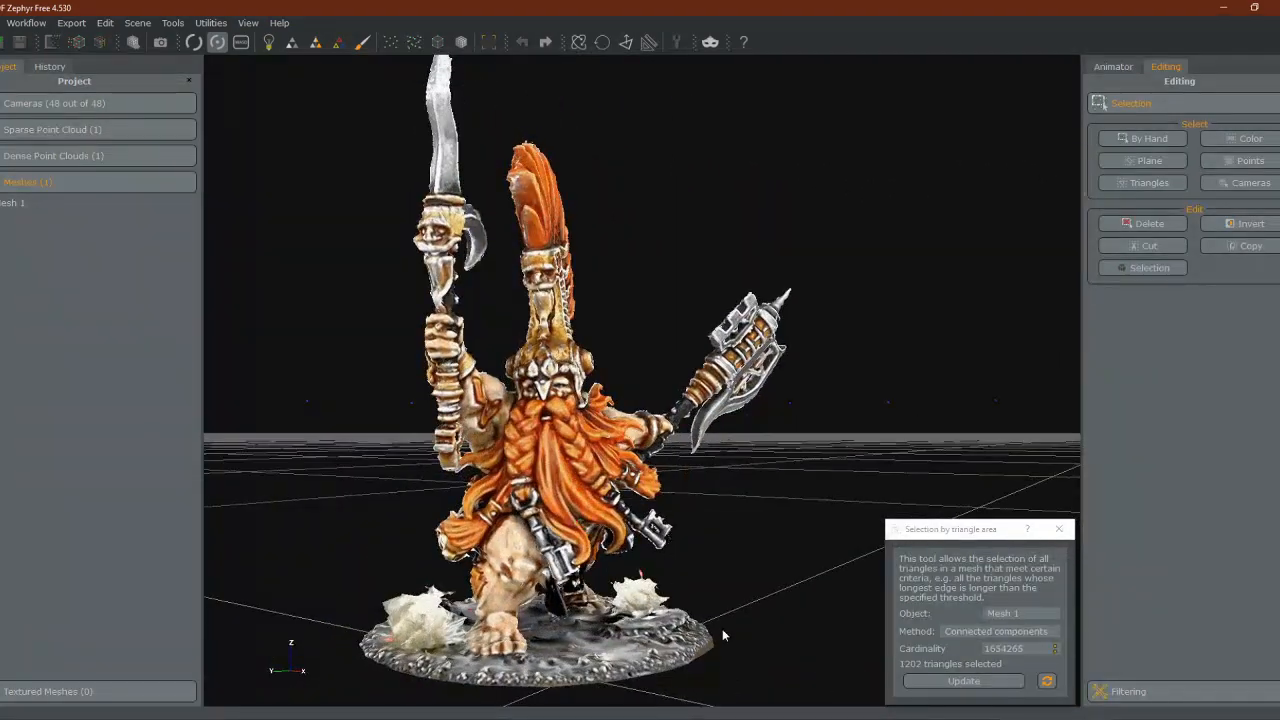
pyautogui.press('Delete')
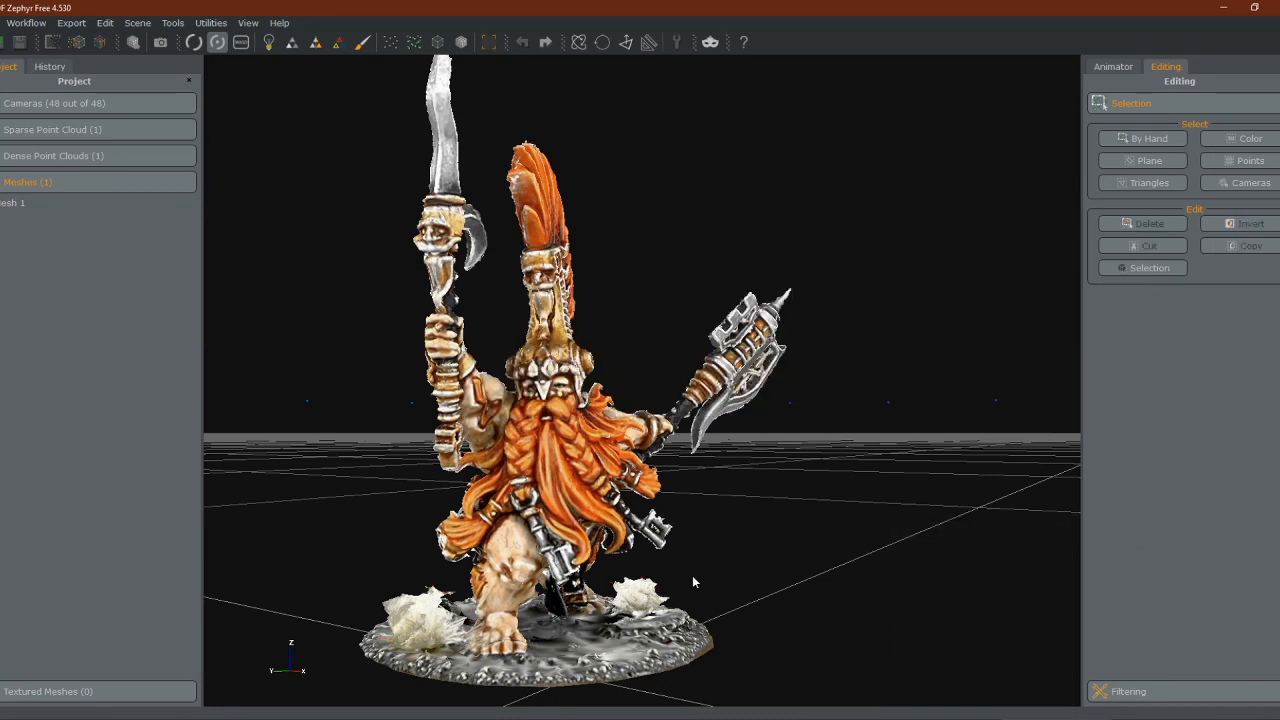
pyautogui.moveTo(615, 497); pyautogui.dragTo(511, 510)
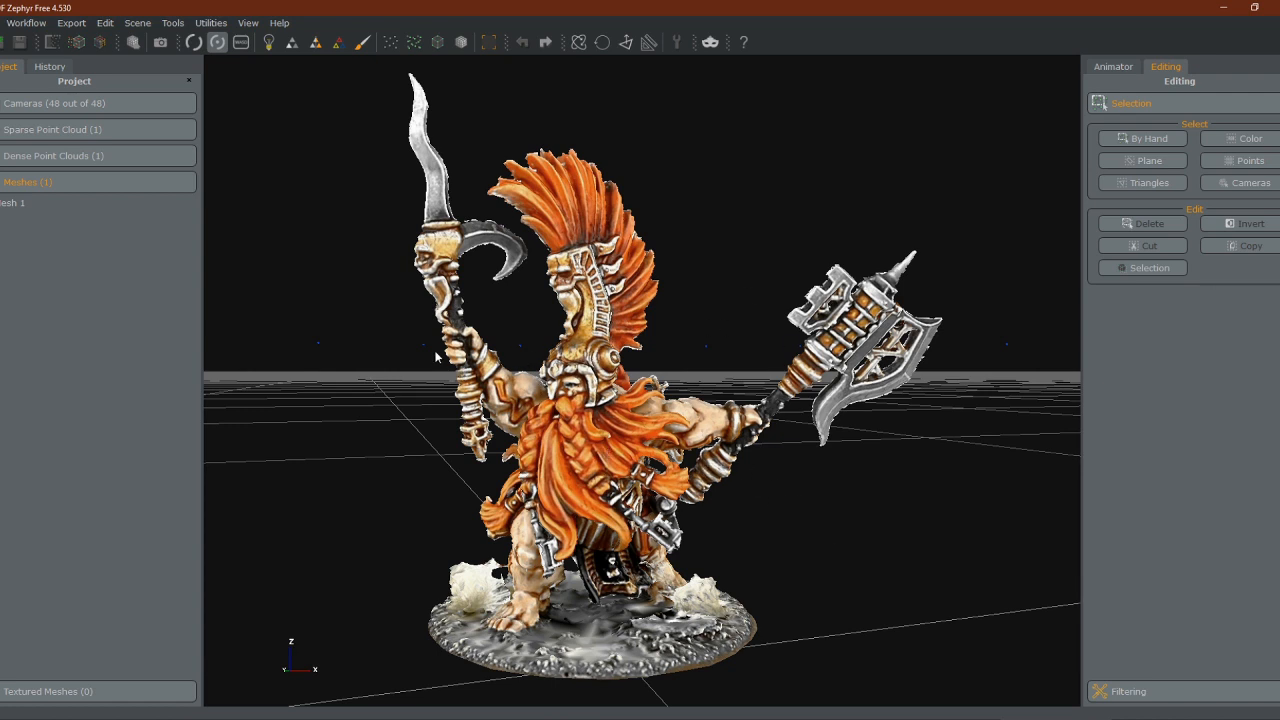
# Start a textured mesh generation from Mesh 1 using all cameras and proceed to its settings
pyautogui.click(28, 22)
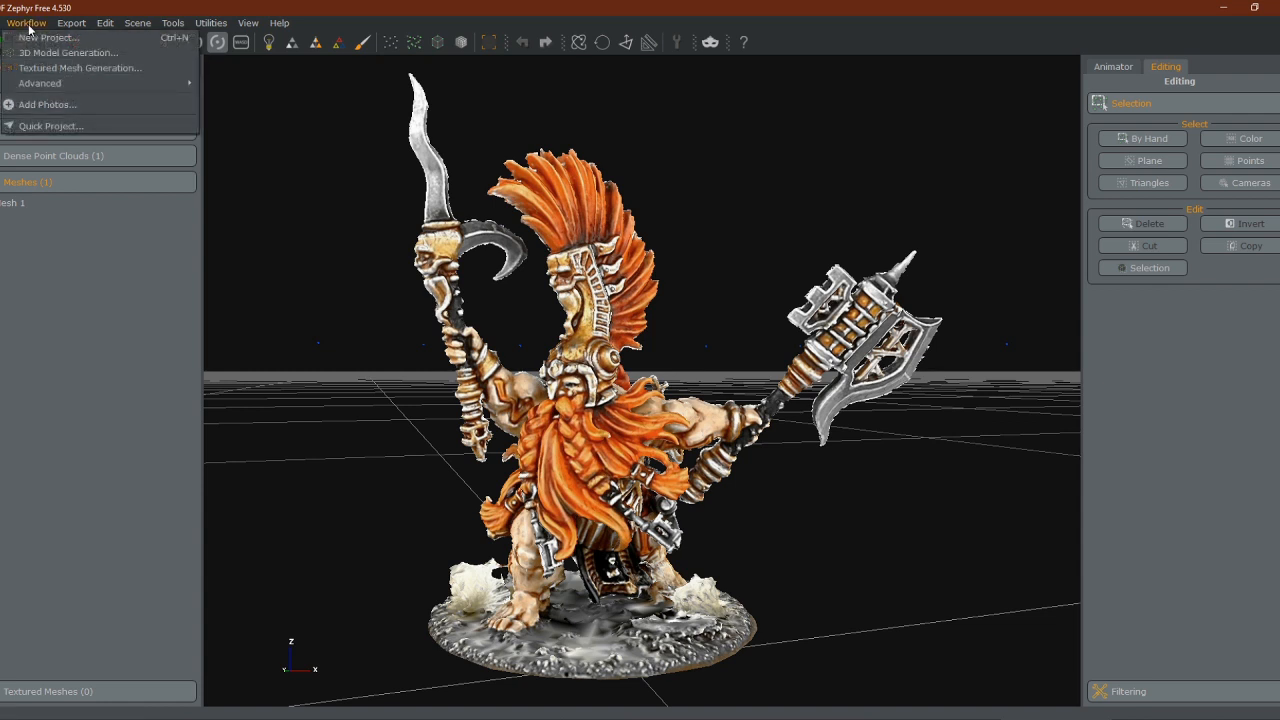
pyautogui.click(62, 68)
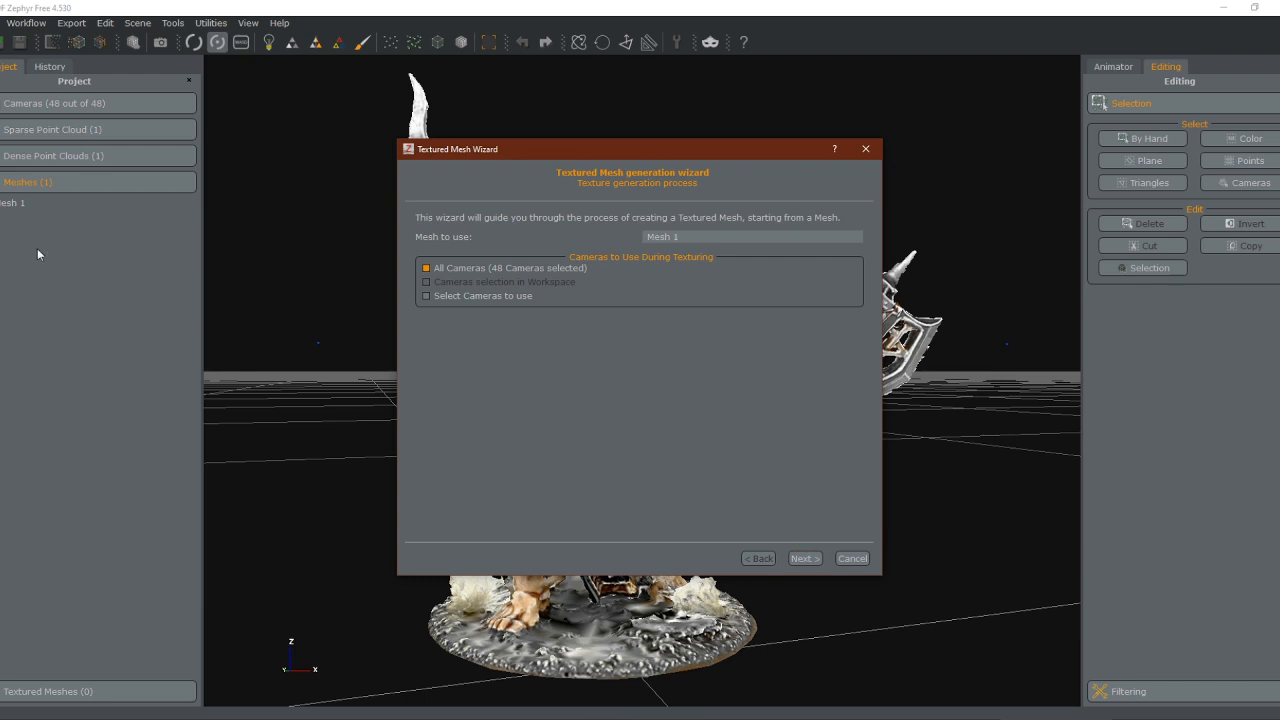
pyautogui.click(804, 558)
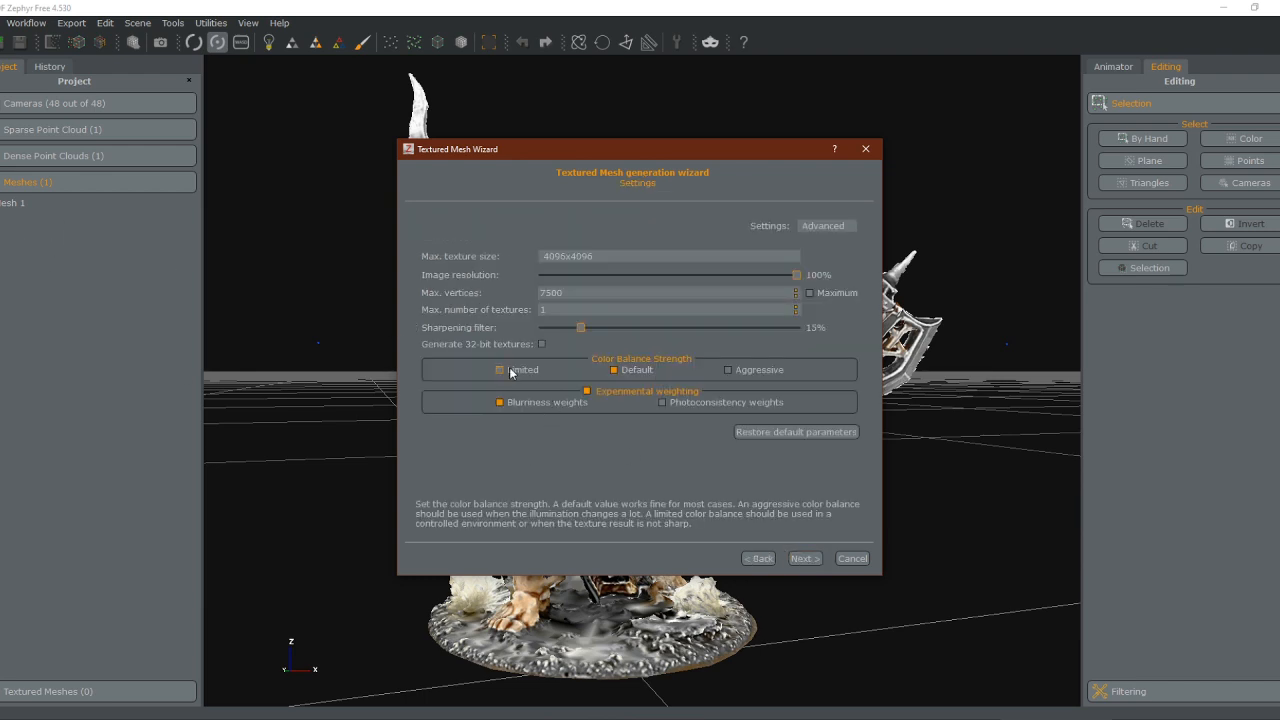
# Set the maximum texture size to 2048x2048 and review the maximum vertices setting
pyautogui.click(570, 256)
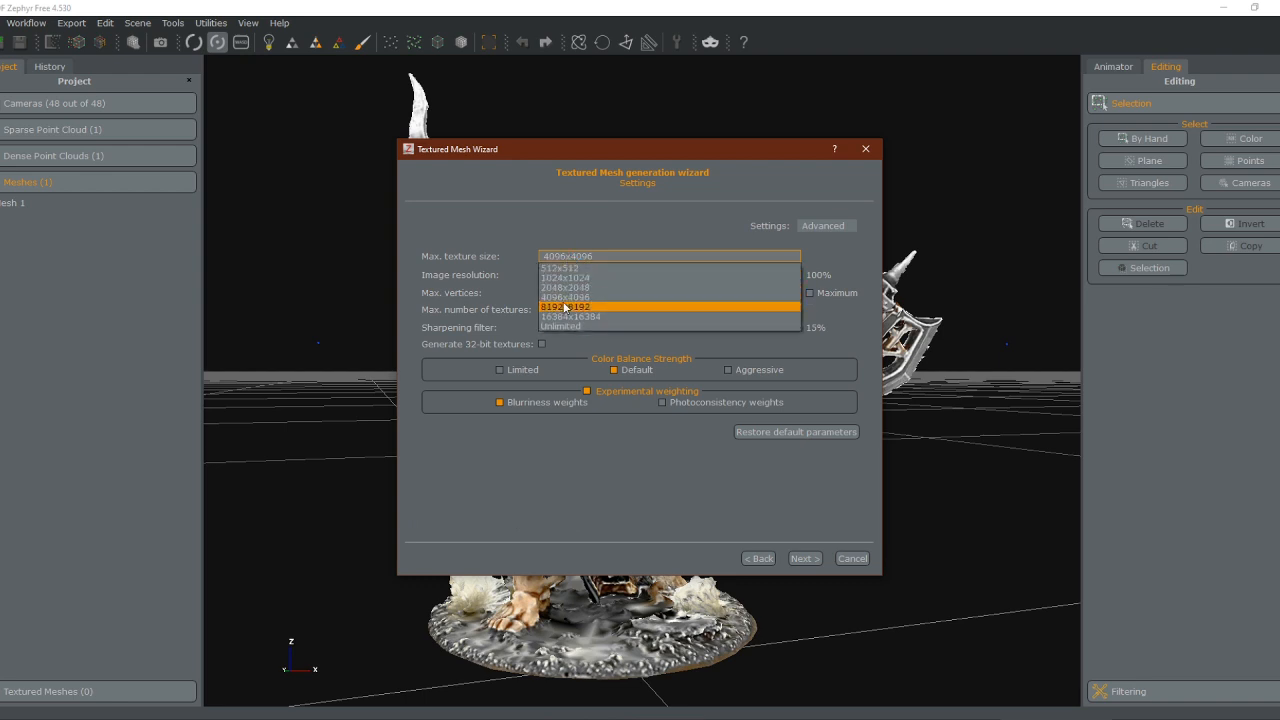
pyautogui.click(574, 288)
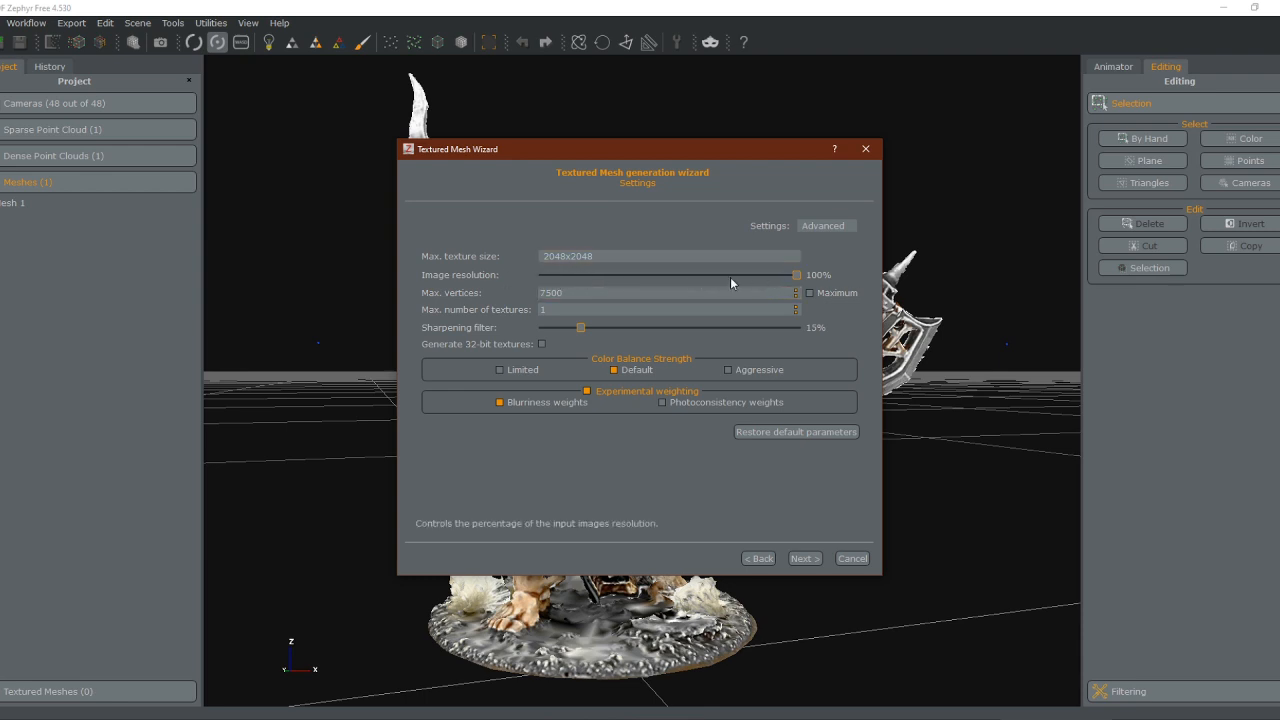
pyautogui.moveTo(570, 293); pyautogui.dragTo(540, 294)
pyautogui.click(576, 293)
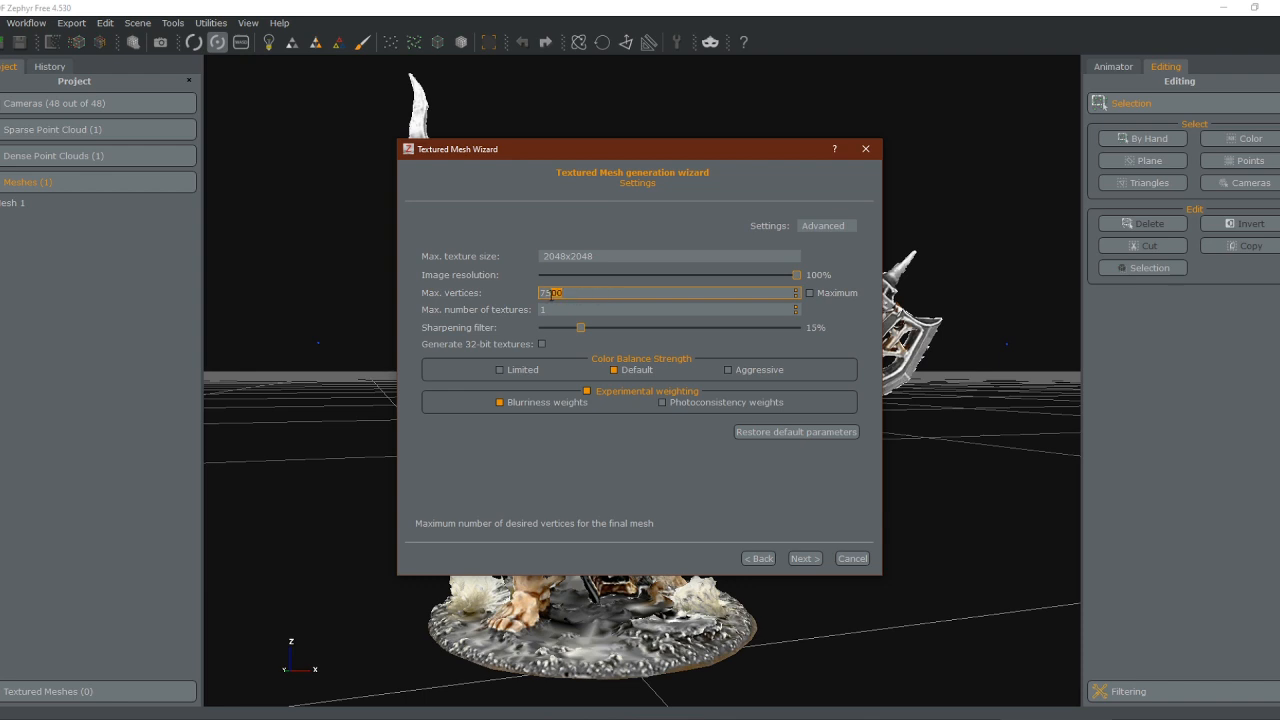
pyautogui.click(557, 293)
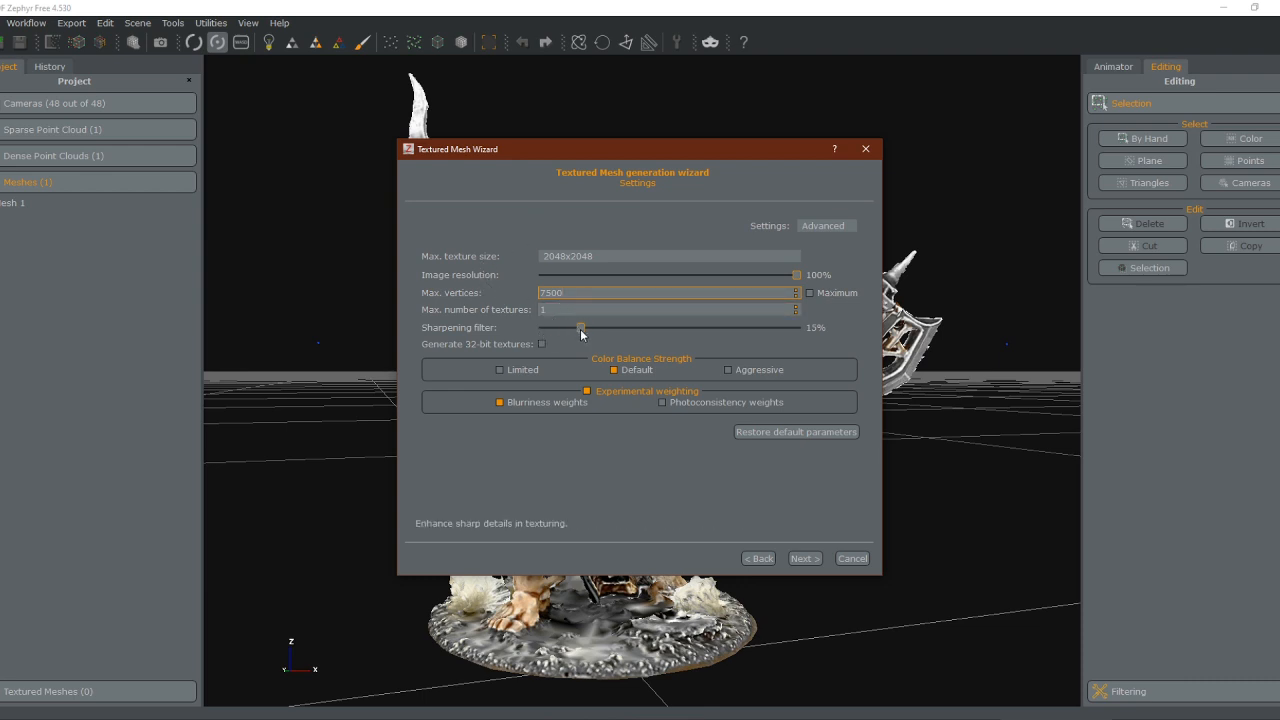
# Move the wizard aside from the model, run the textured mesh generation and close the wizard
pyautogui.moveTo(577, 154); pyautogui.dragTo(936, 181)
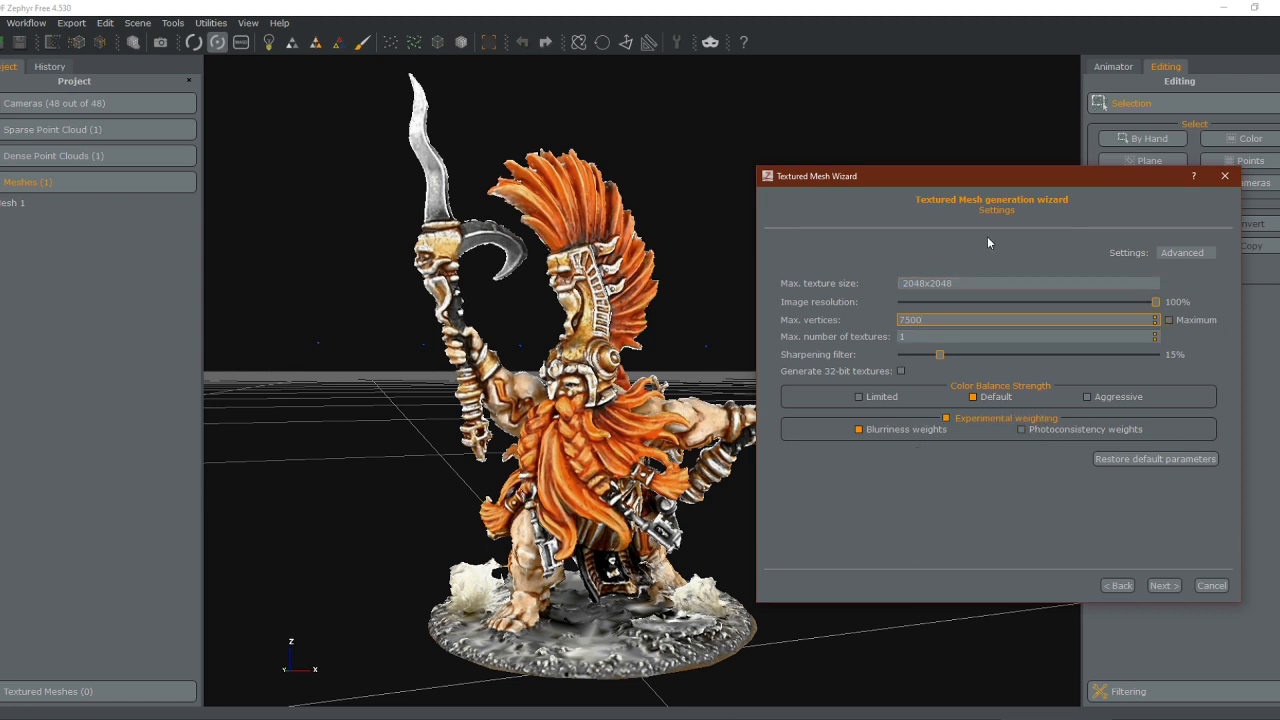
pyautogui.click(1162, 586)
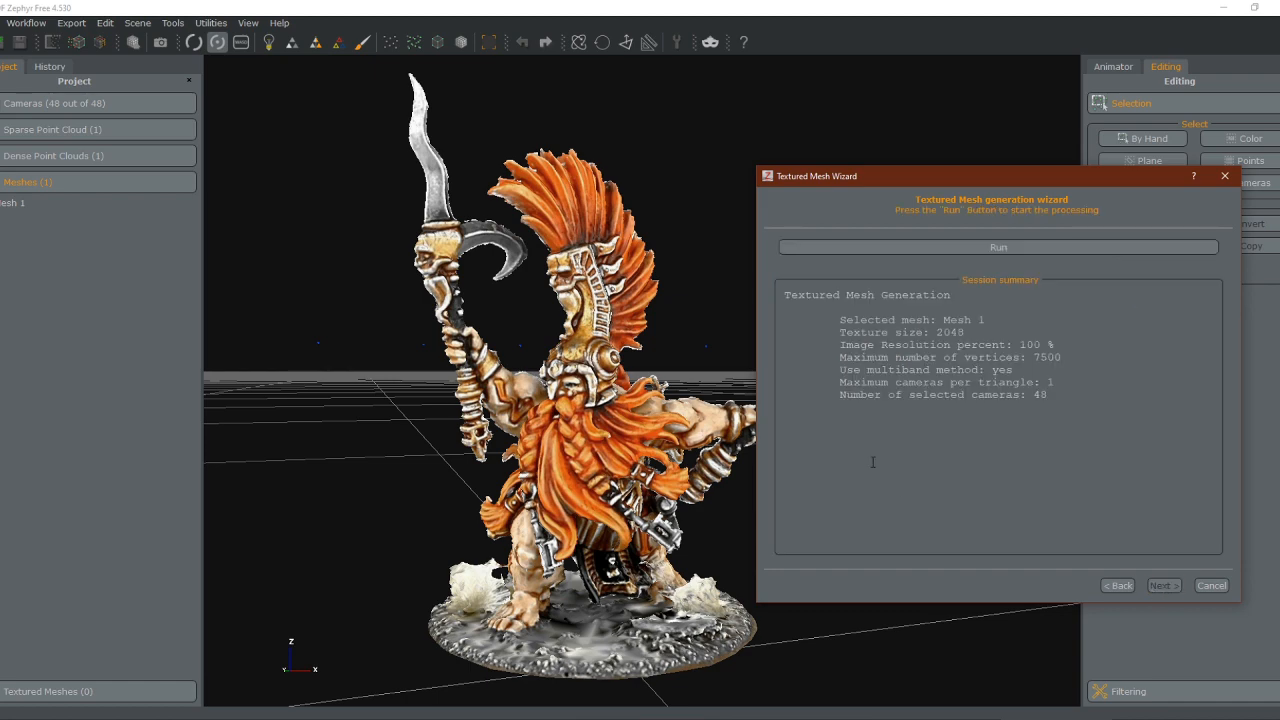
pyautogui.click(966, 247)
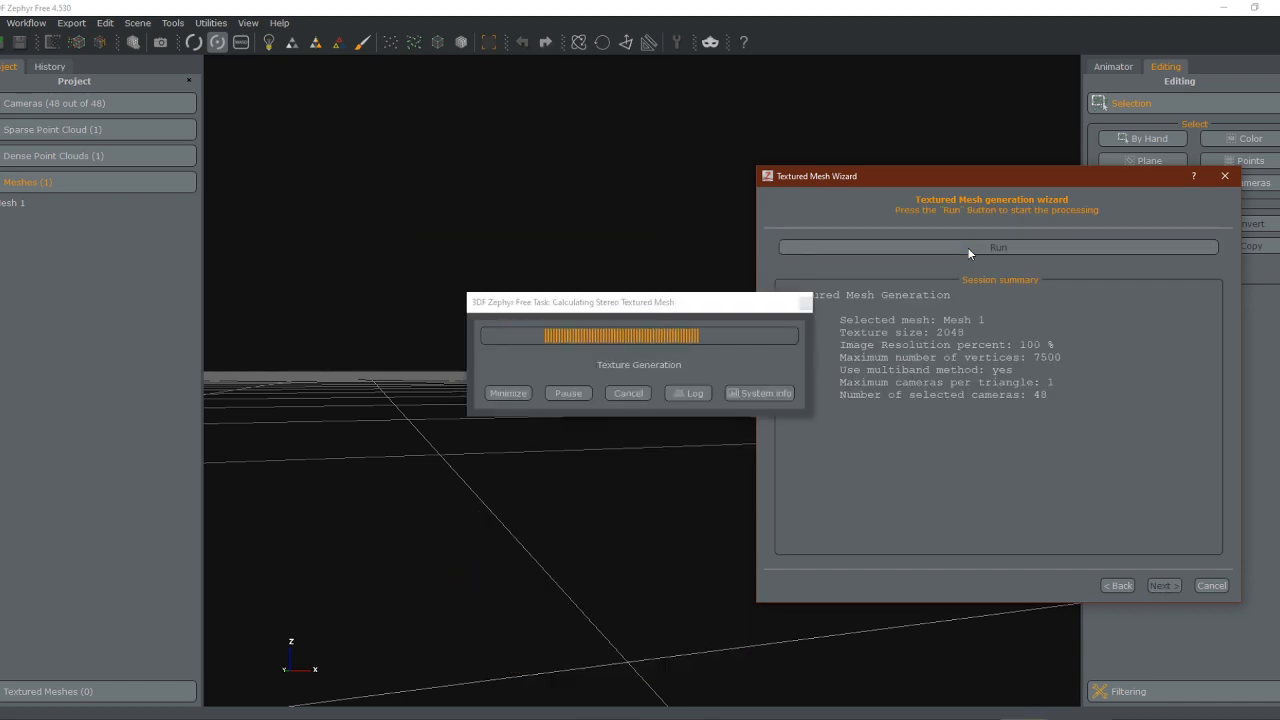
pyautogui.click(1212, 586)
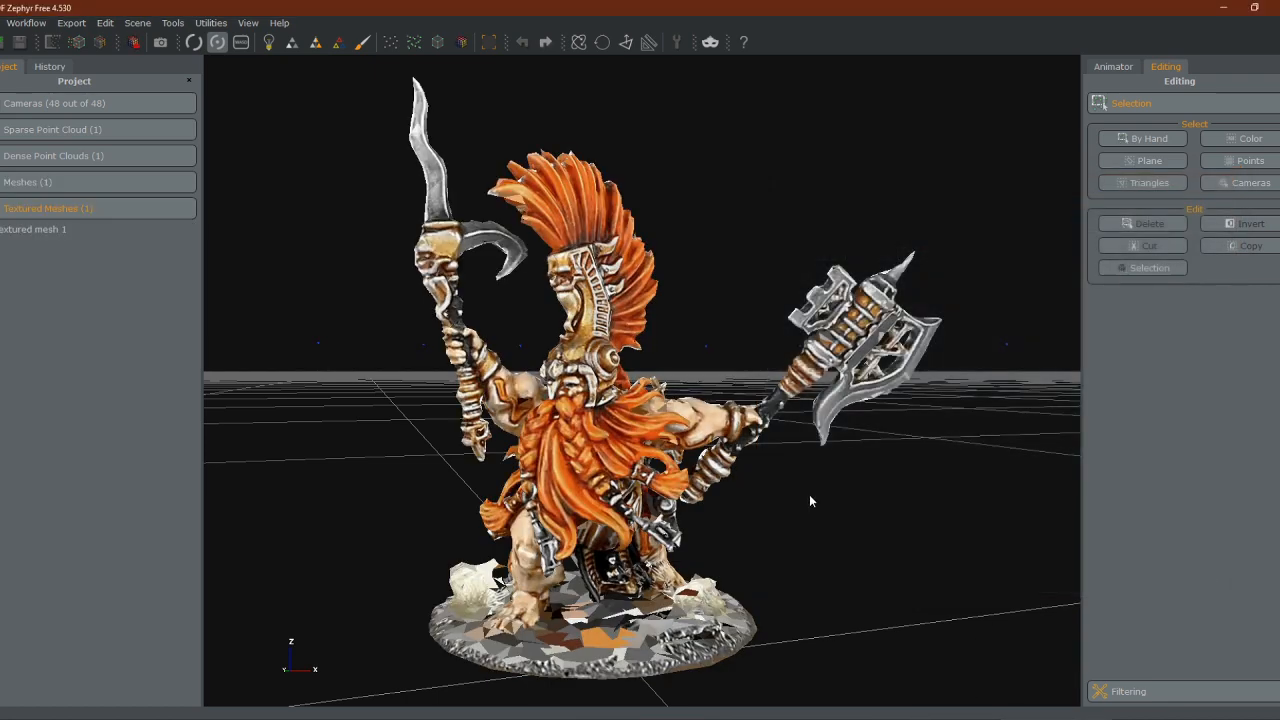
# Examine the textured Doomseeker mesh from several angles, checking the front, the weapons, the crest and the base
pyautogui.moveTo(545, 410); pyautogui.dragTo(390, 440)
pyautogui.moveTo(530, 450); pyautogui.dragTo(388, 439)
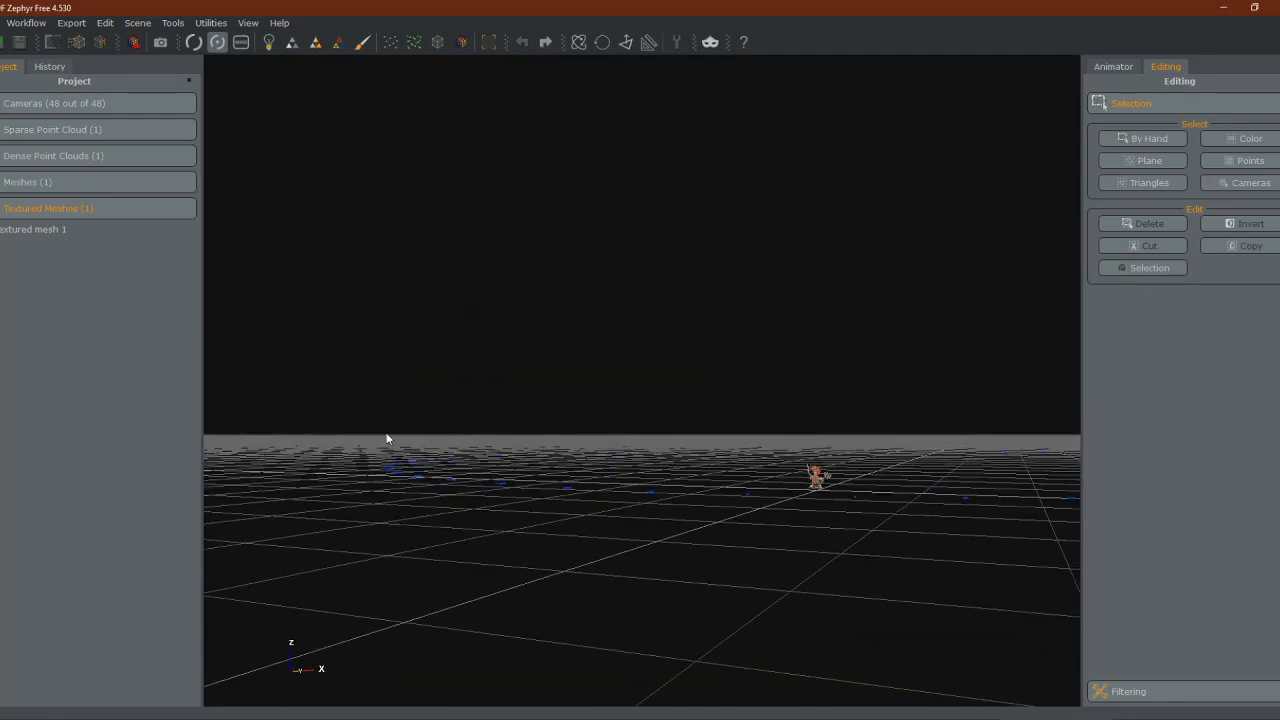
pyautogui.moveTo(780, 495); pyautogui.dragTo(744, 474)
pyautogui.scroll(10, 857, 514)
pyautogui.scroll(5, 886, 500)
pyautogui.moveTo(744, 474); pyautogui.dragTo(668, 412, button='middle')
pyautogui.scroll(4, 662, 446)
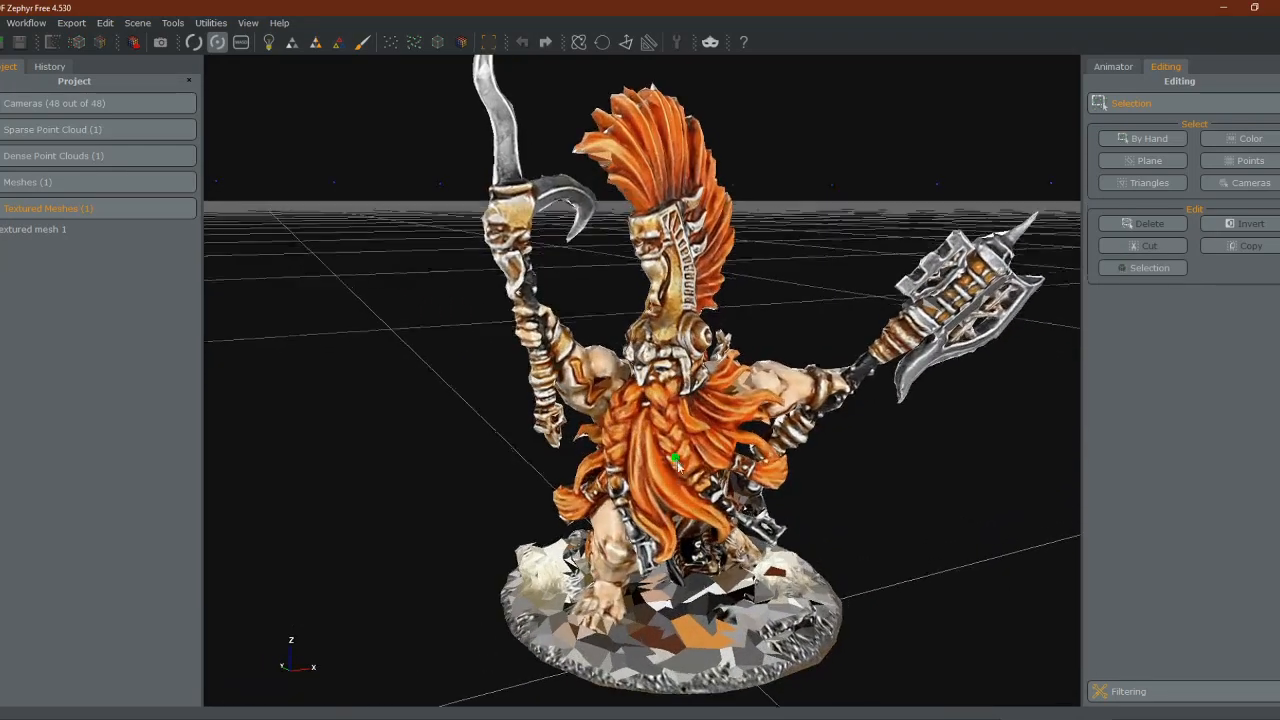
pyautogui.moveTo(678, 457); pyautogui.dragTo(630, 501)
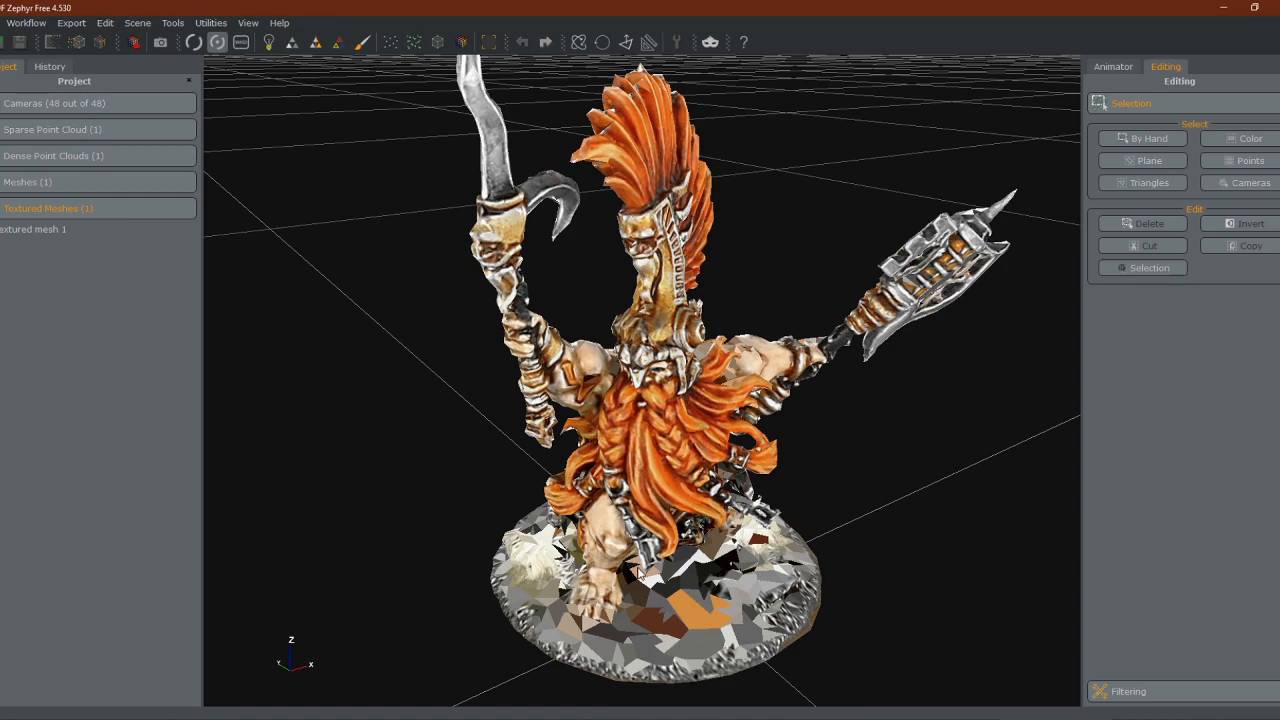
pyautogui.moveTo(632, 572); pyautogui.dragTo(605, 578)
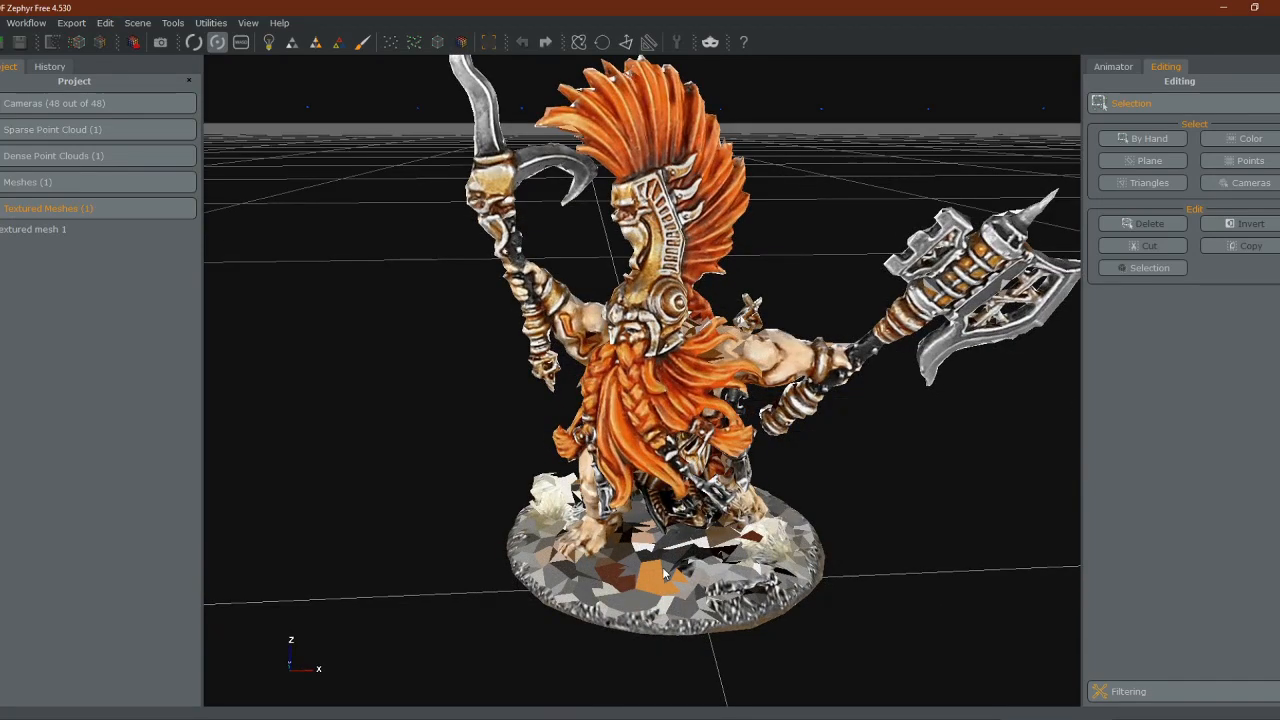
pyautogui.moveTo(630, 523); pyautogui.dragTo(410, 424)
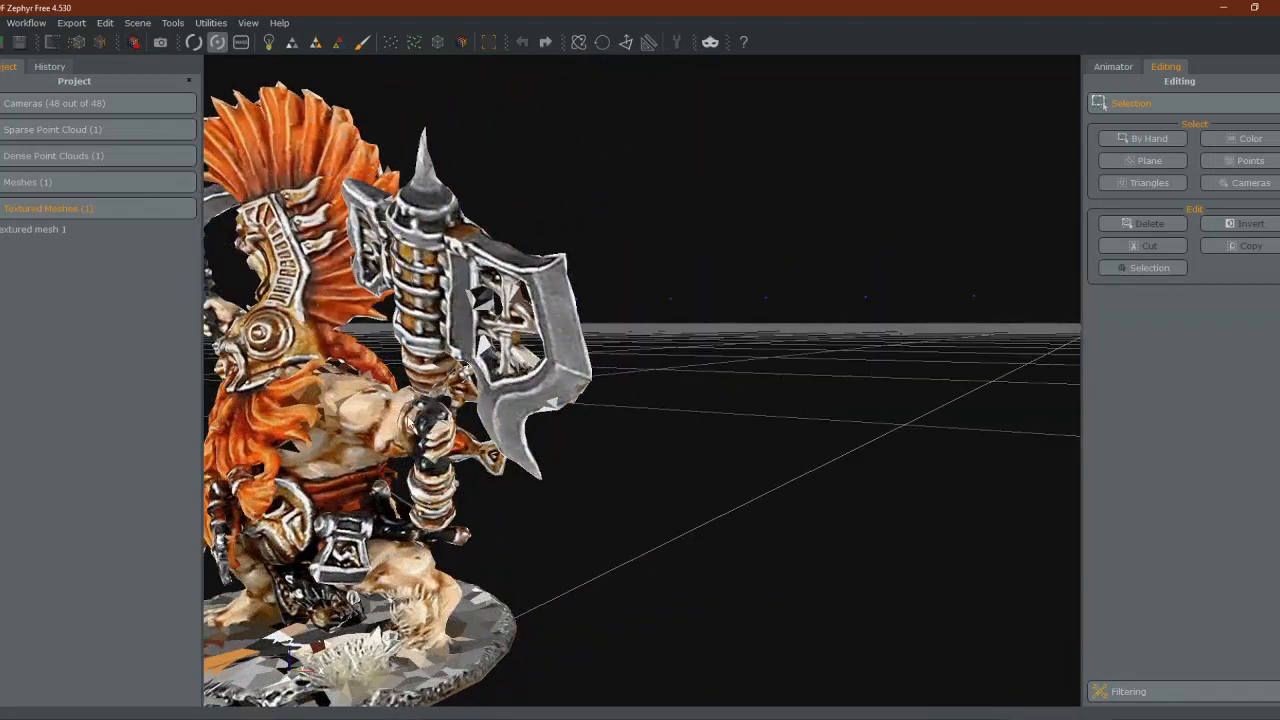
pyautogui.moveTo(325, 428); pyautogui.dragTo(663, 500)
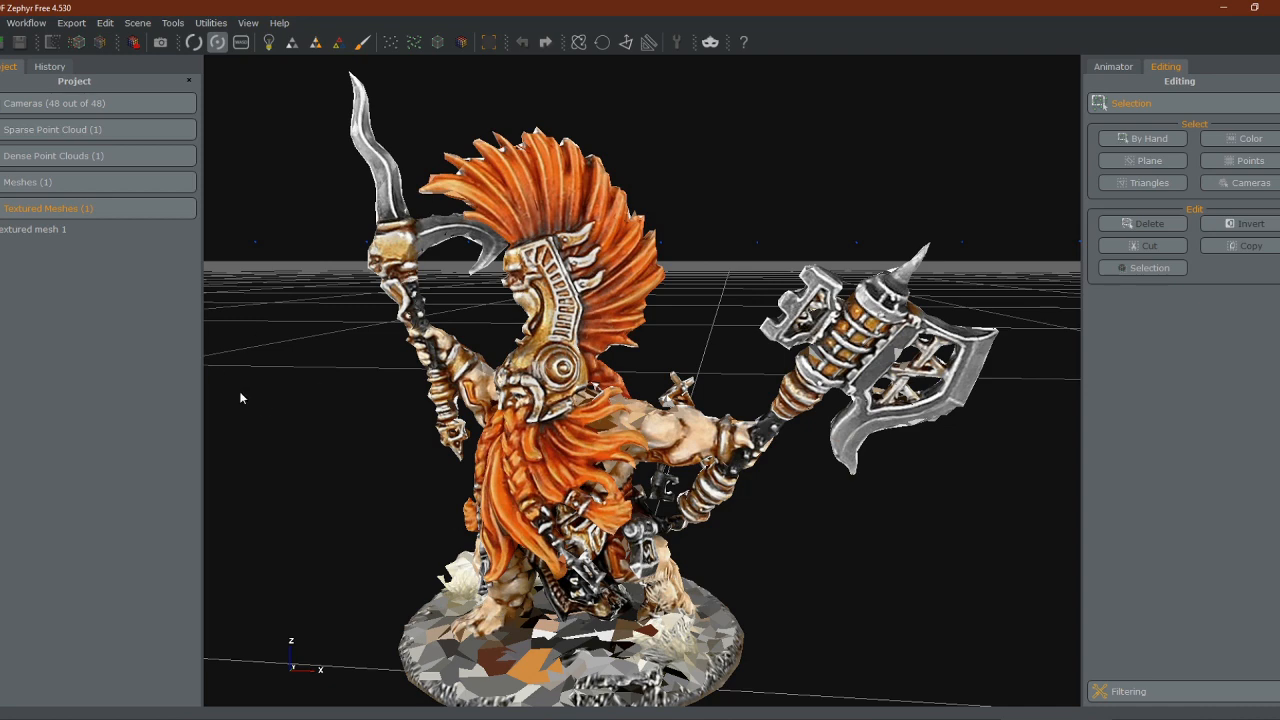
# Set up an export of Textured mesh 1 in Obj/Mtl format as a single texture and proceed to choosing the file location
pyautogui.click(70, 24)
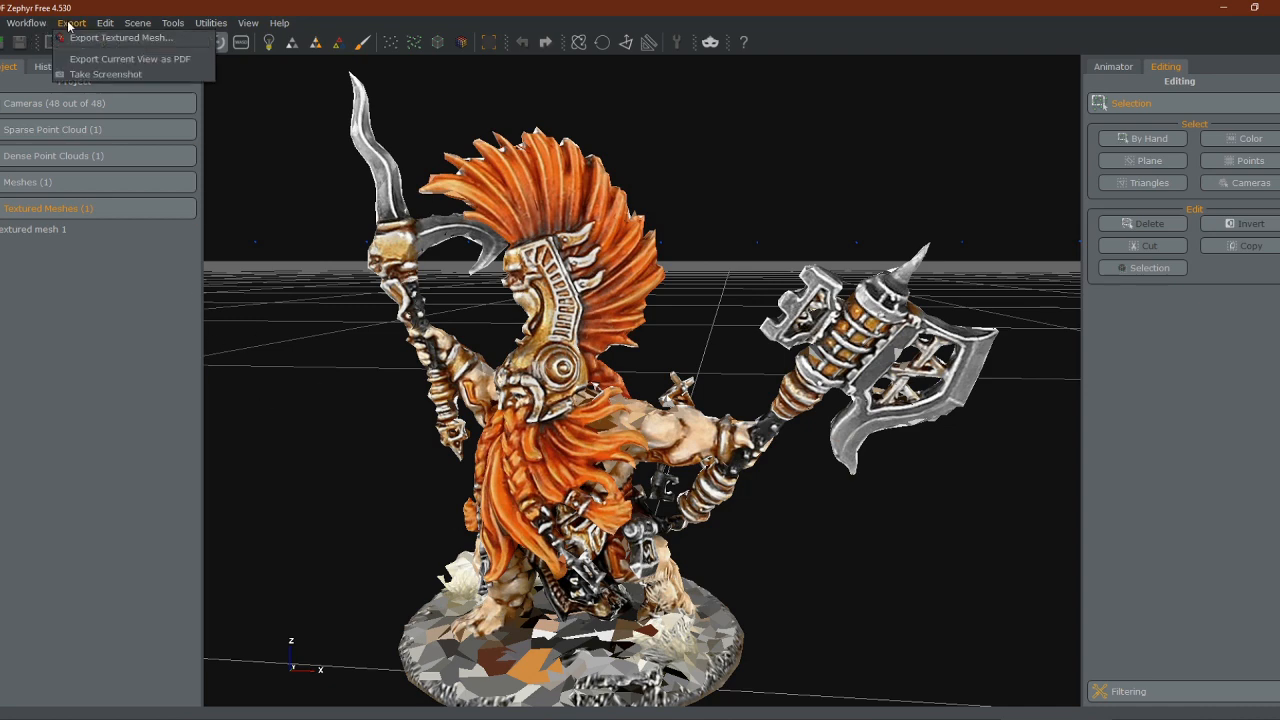
pyautogui.click(77, 40)
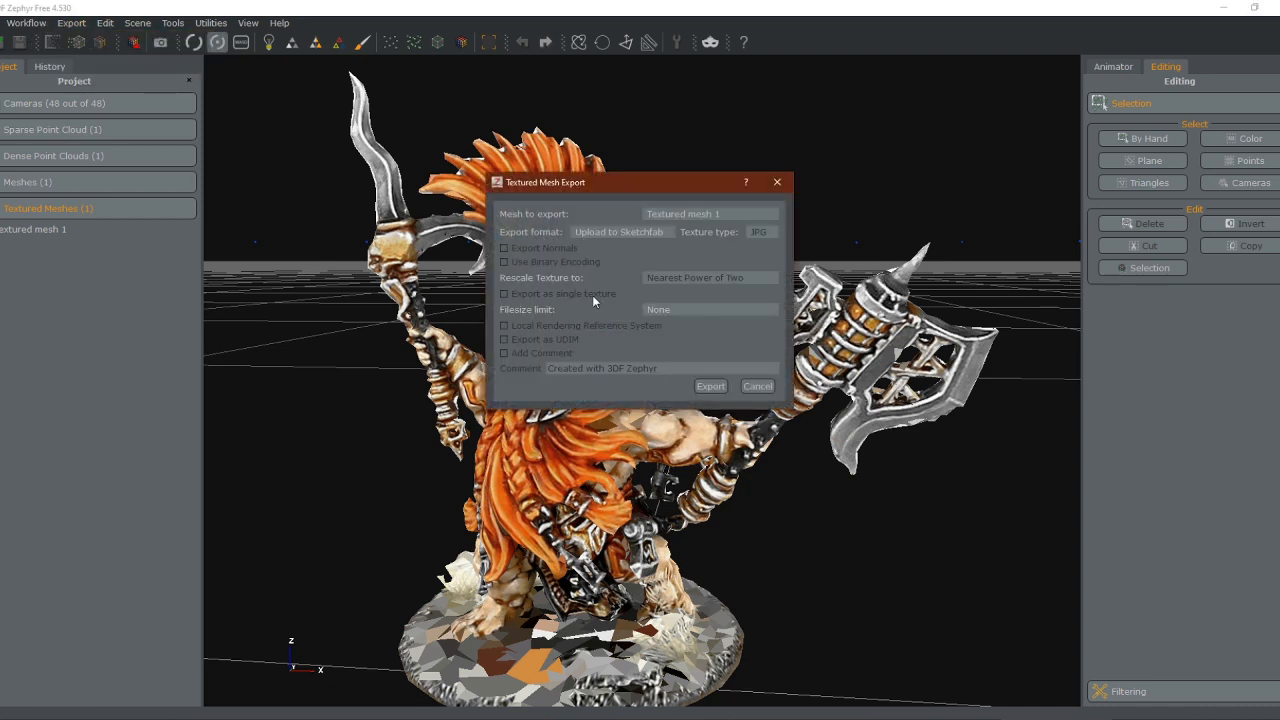
pyautogui.click(626, 236)
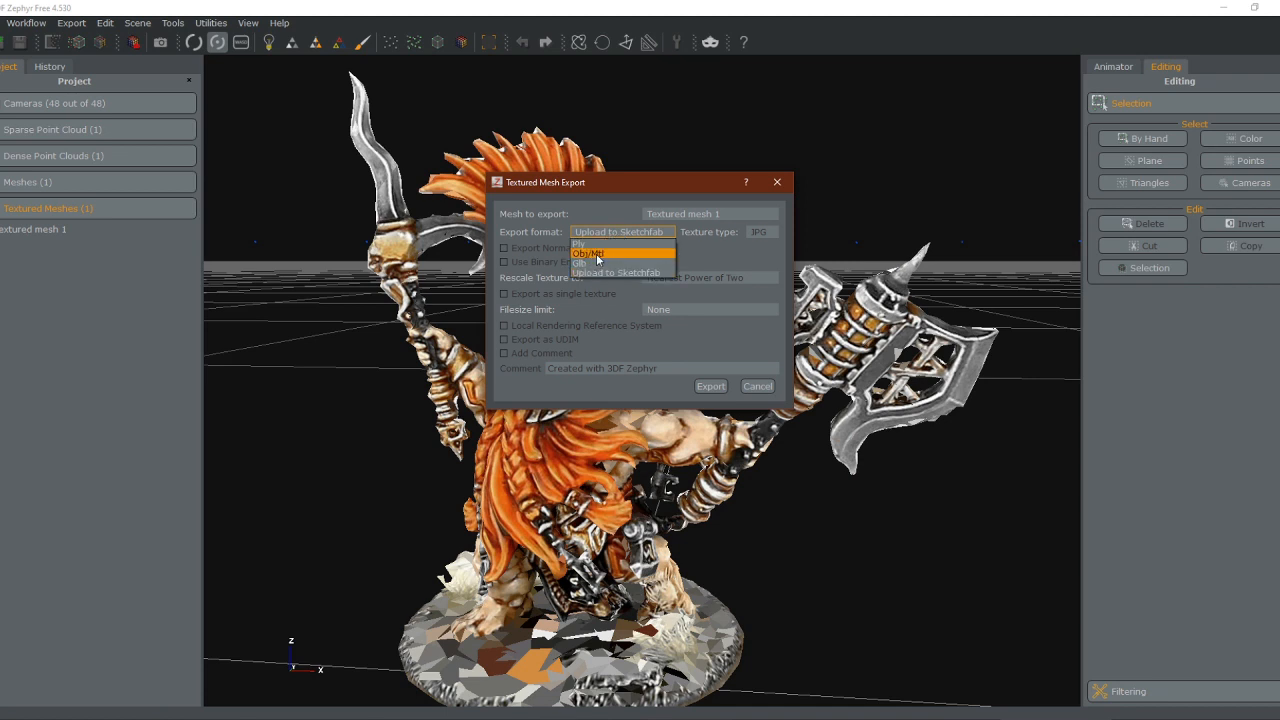
pyautogui.click(597, 255)
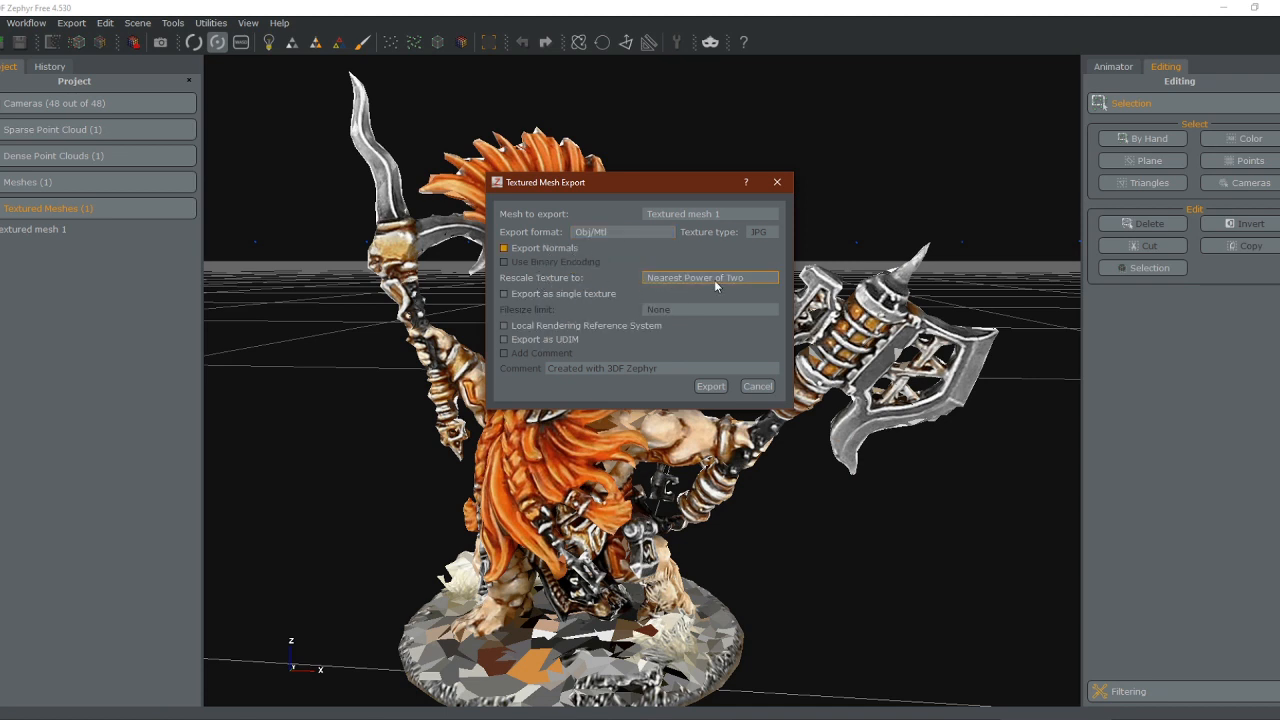
pyautogui.click(530, 296)
pyautogui.click(712, 386)
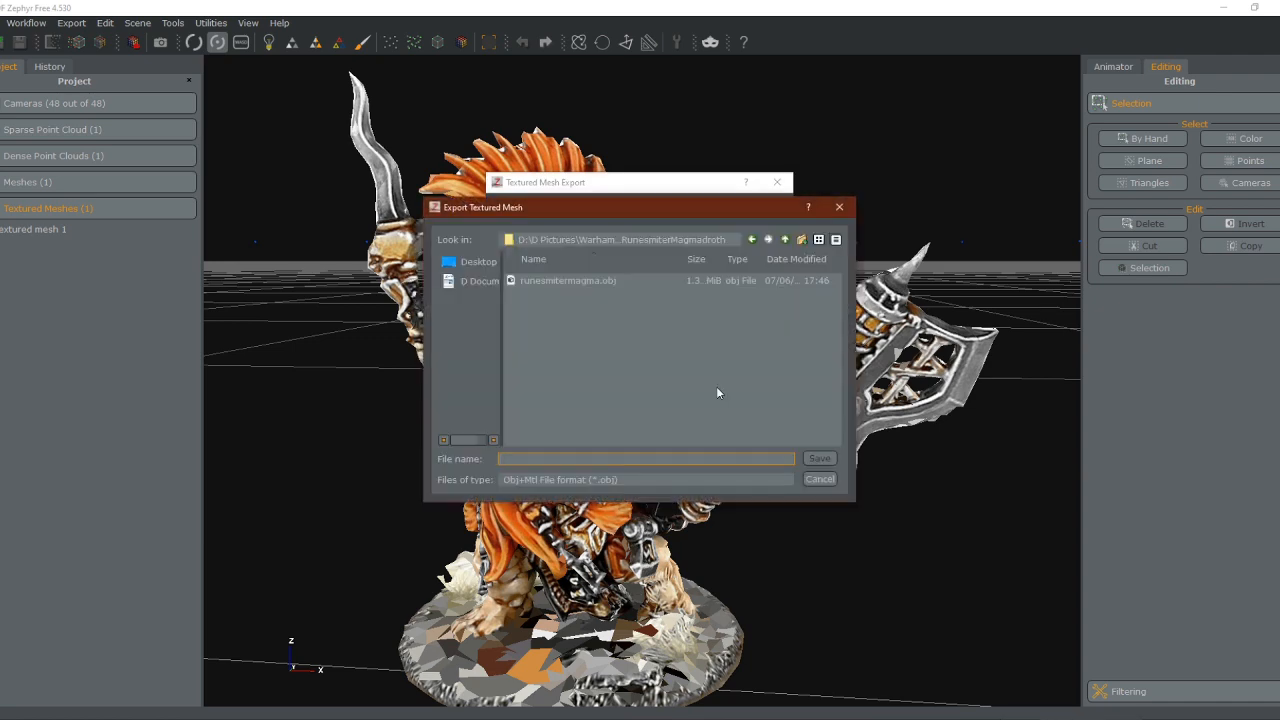
# Save the exported textured mesh as "doomseeker" in the Fyreslayers\doomseeker folder
pyautogui.click(785, 240)
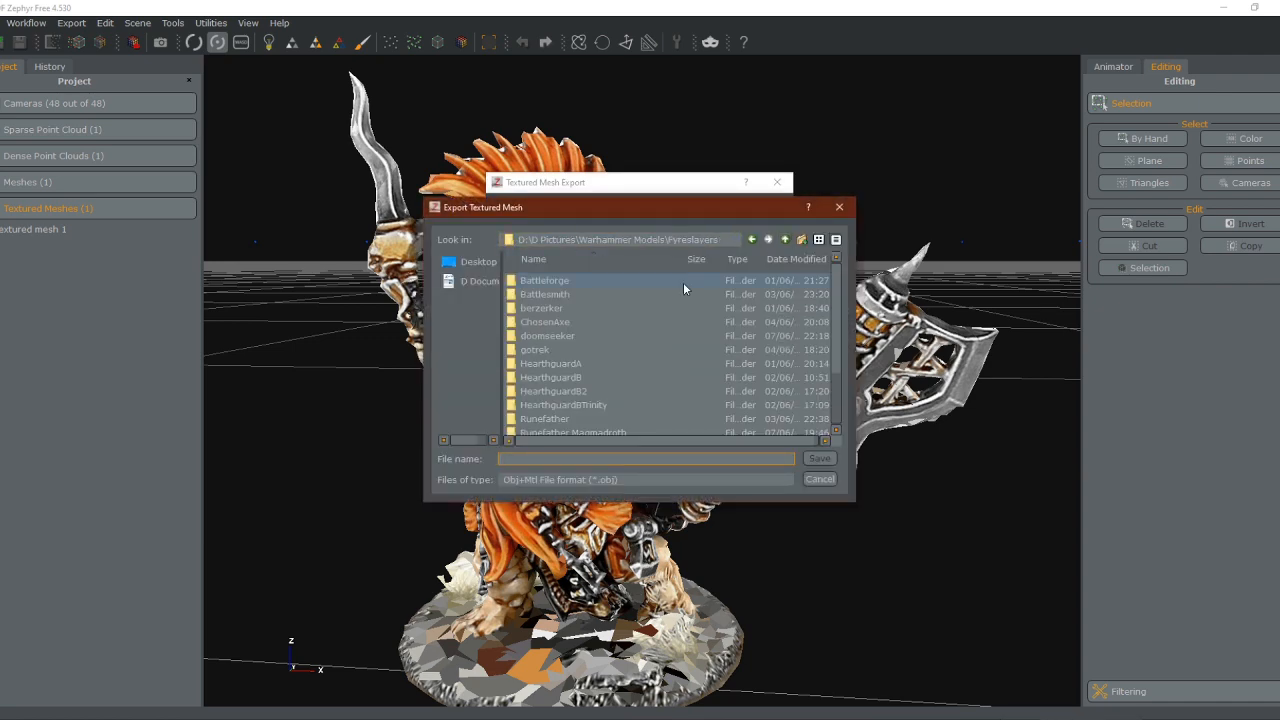
pyautogui.doubleClick(548, 336)
pyautogui.write('doomseeker')
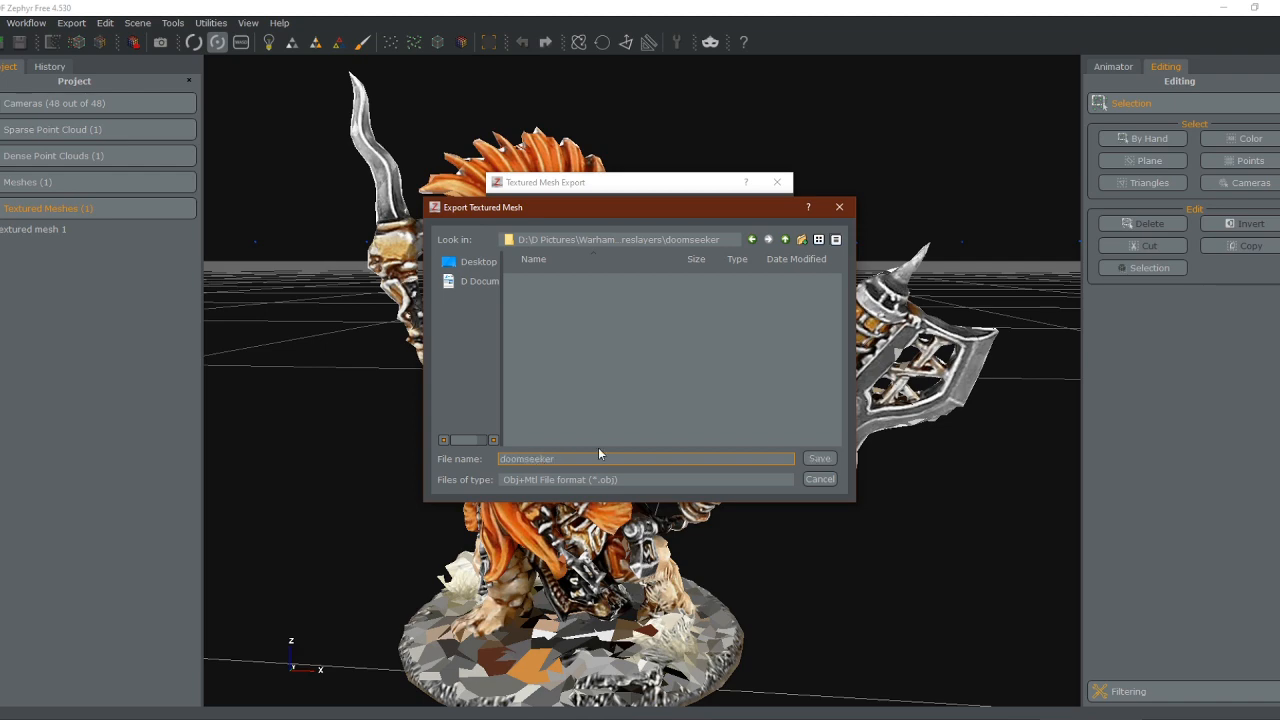
pyautogui.click(819, 458)
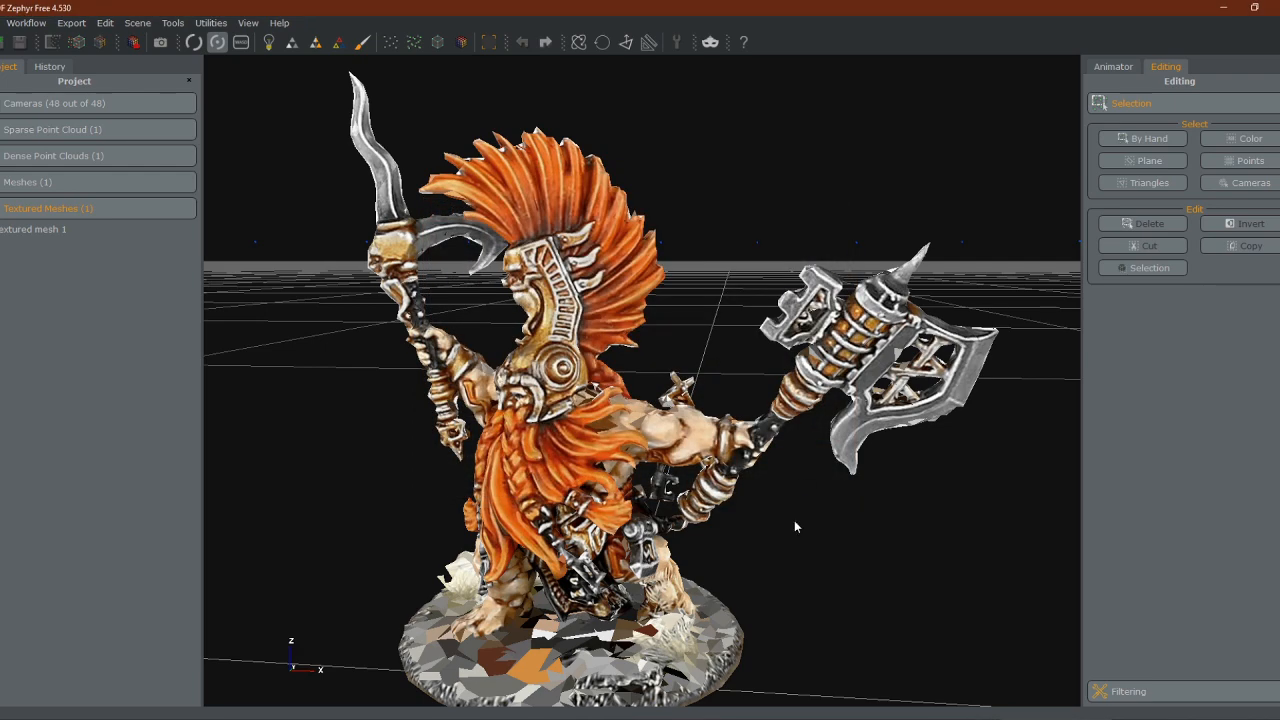
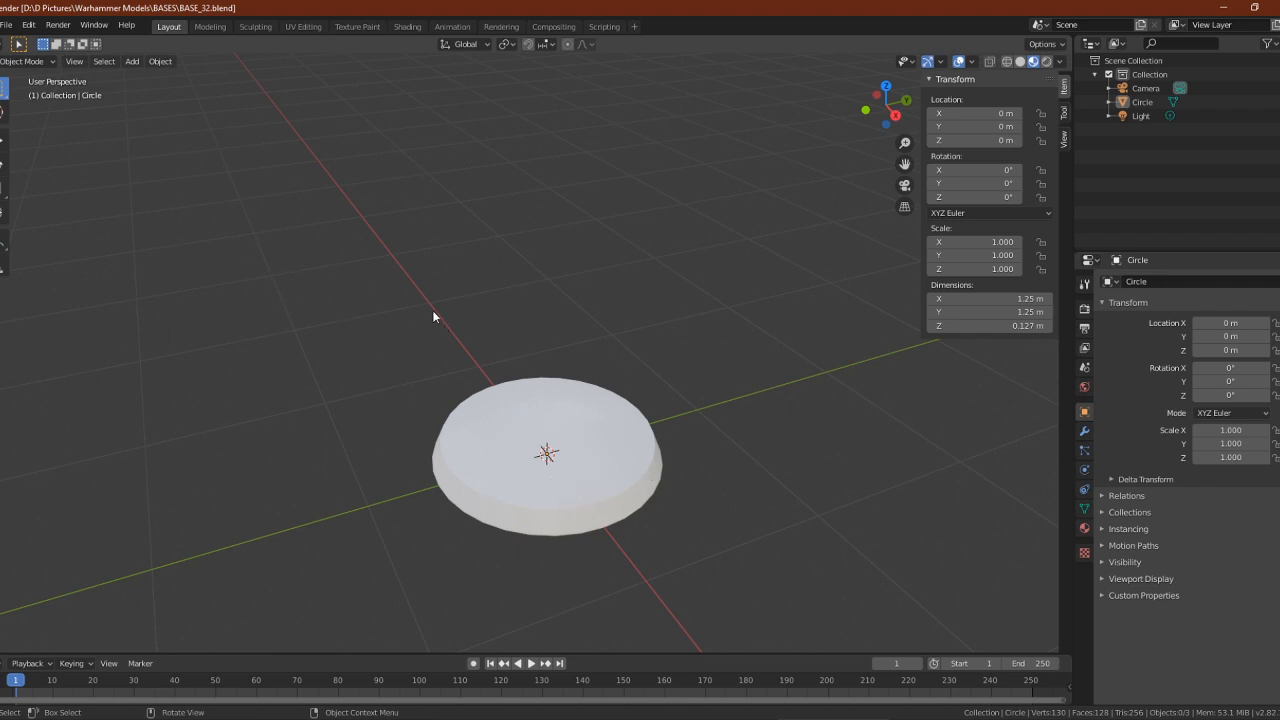
# Switch to Blender and import the doomseeker Wavefront OBJ from Warhammer Models\Fyreslayers\doomseeker into the BASE_32 scene
pyautogui.click(6, 24)
pyautogui.moveTo(45, 212)
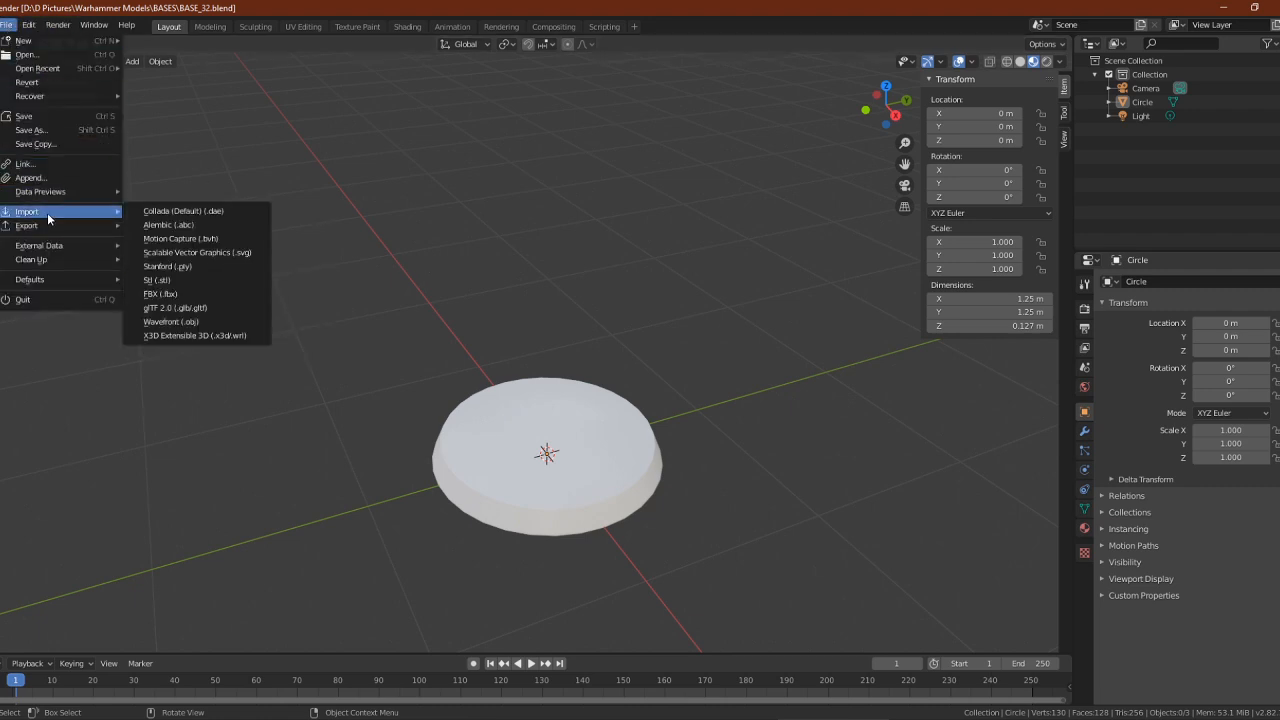
pyautogui.click(183, 323)
pyautogui.click(507, 197)
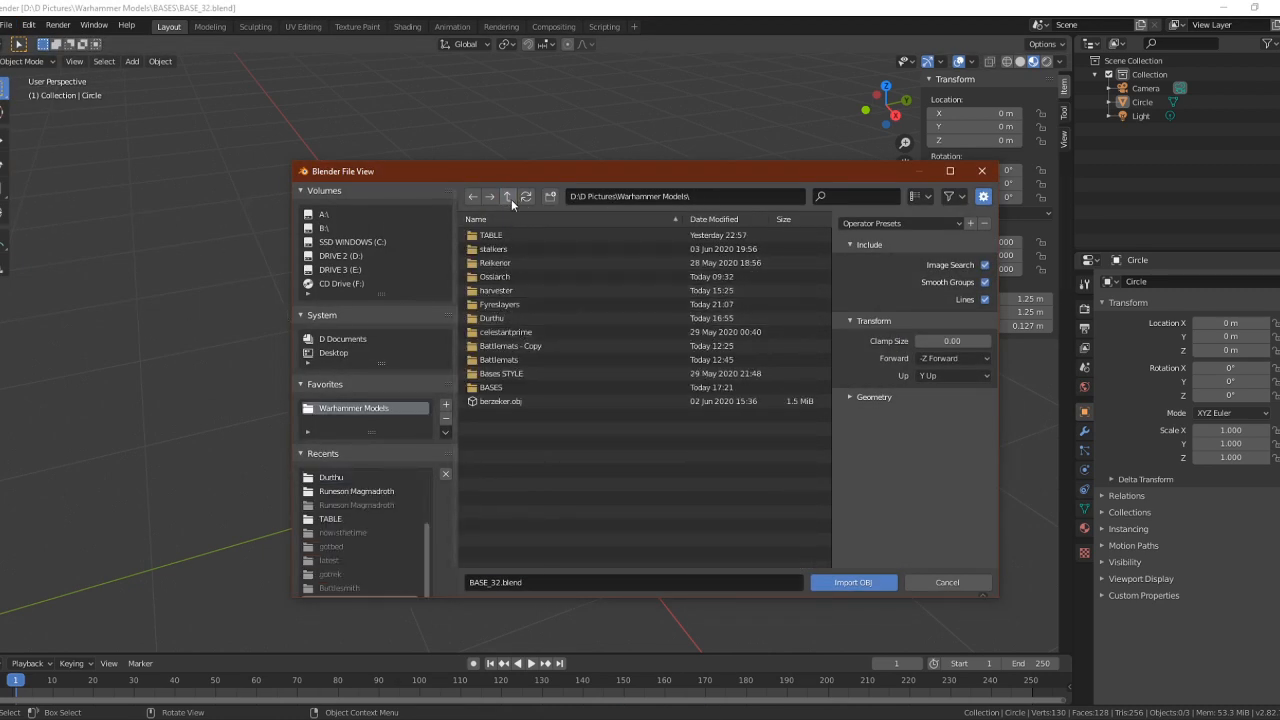
pyautogui.click(507, 197)
pyautogui.scroll(-3, 535, 363)
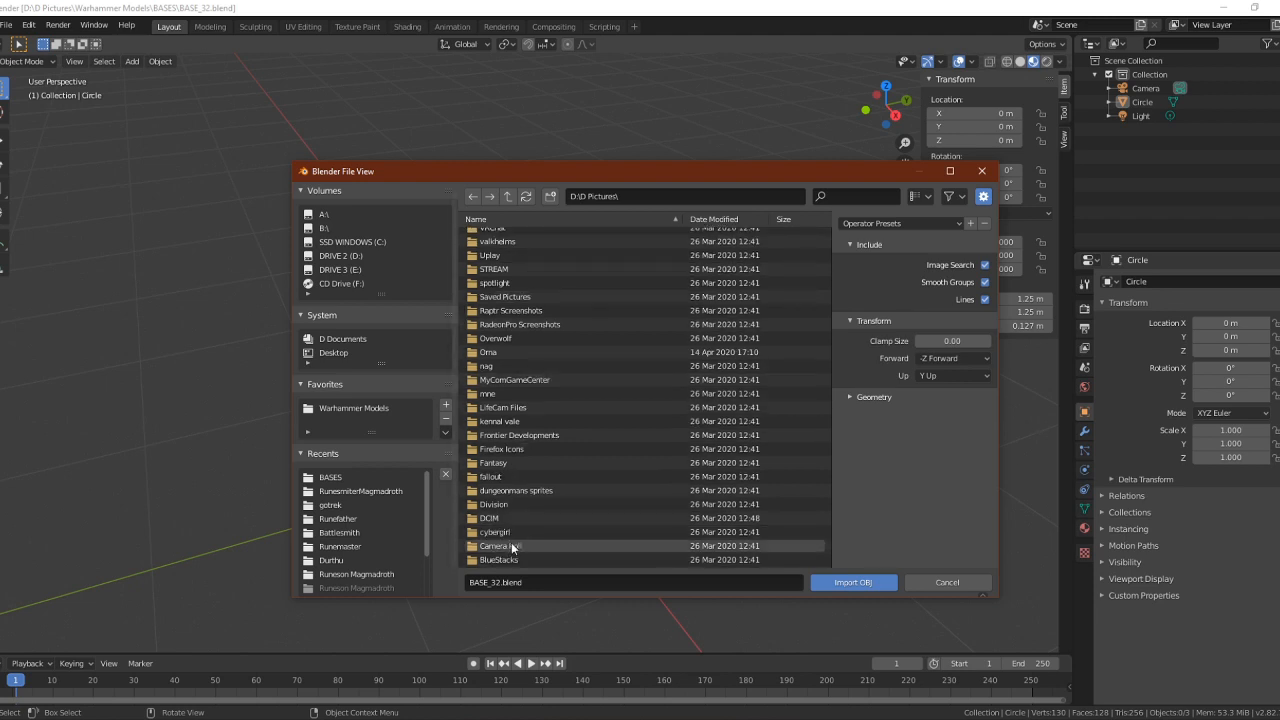
pyautogui.click(362, 408)
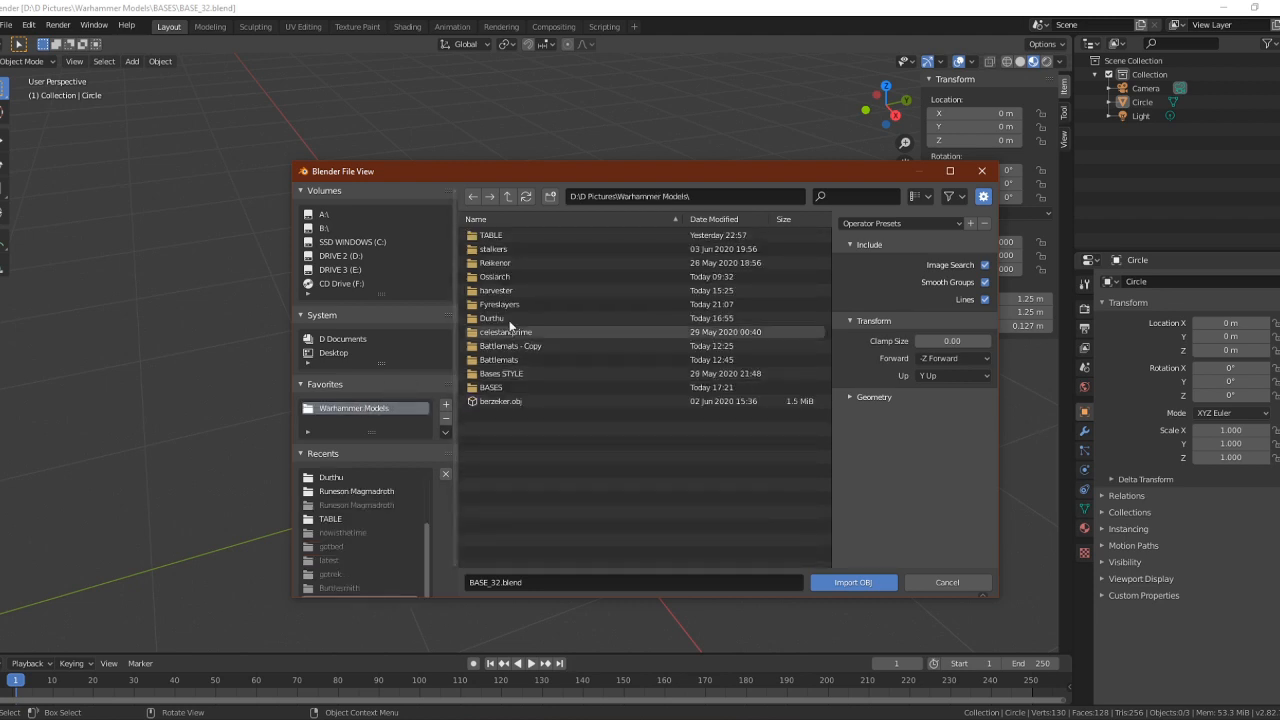
pyautogui.doubleClick(506, 304)
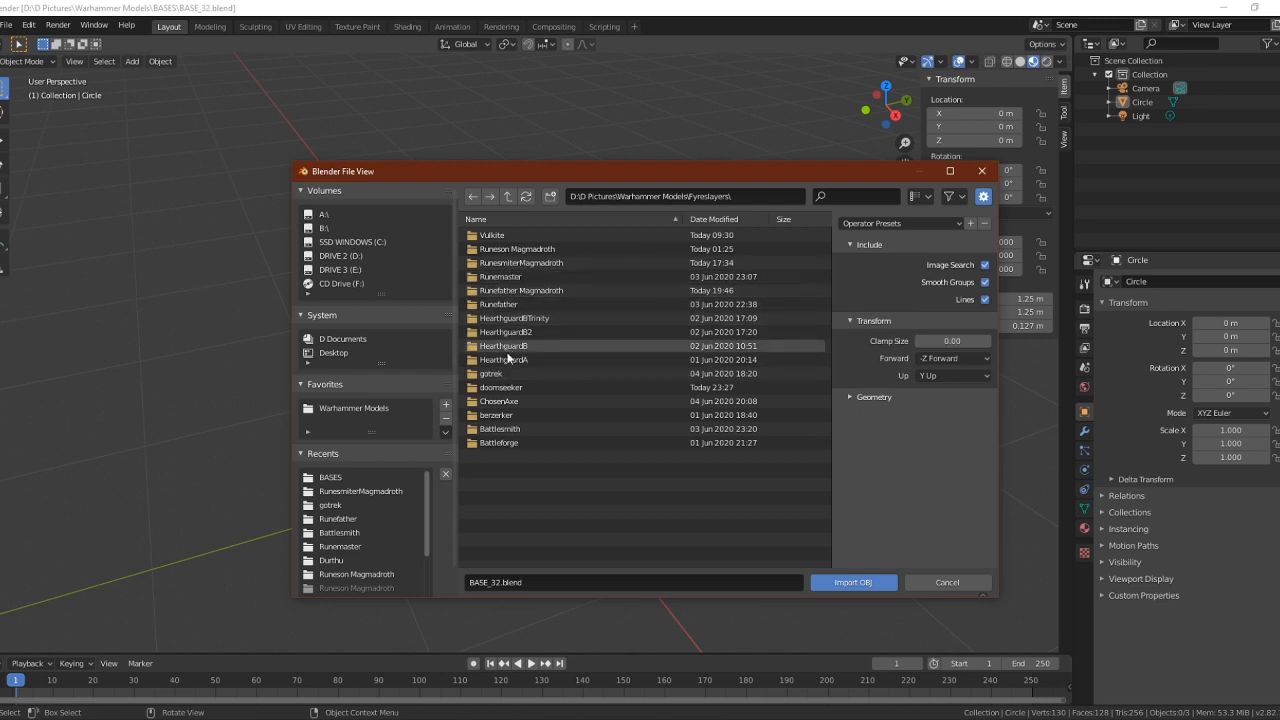
pyautogui.doubleClick(507, 346)
pyautogui.doubleClick(505, 237)
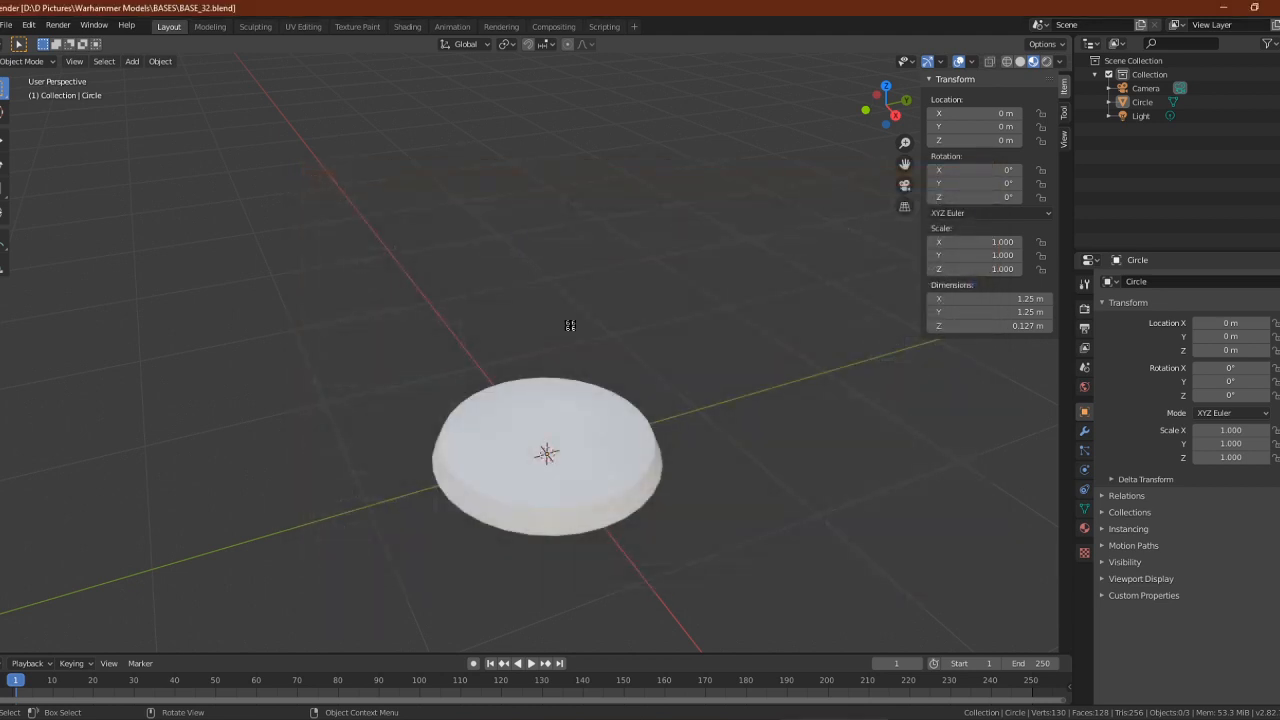
pyautogui.scroll(4, 558, 412)
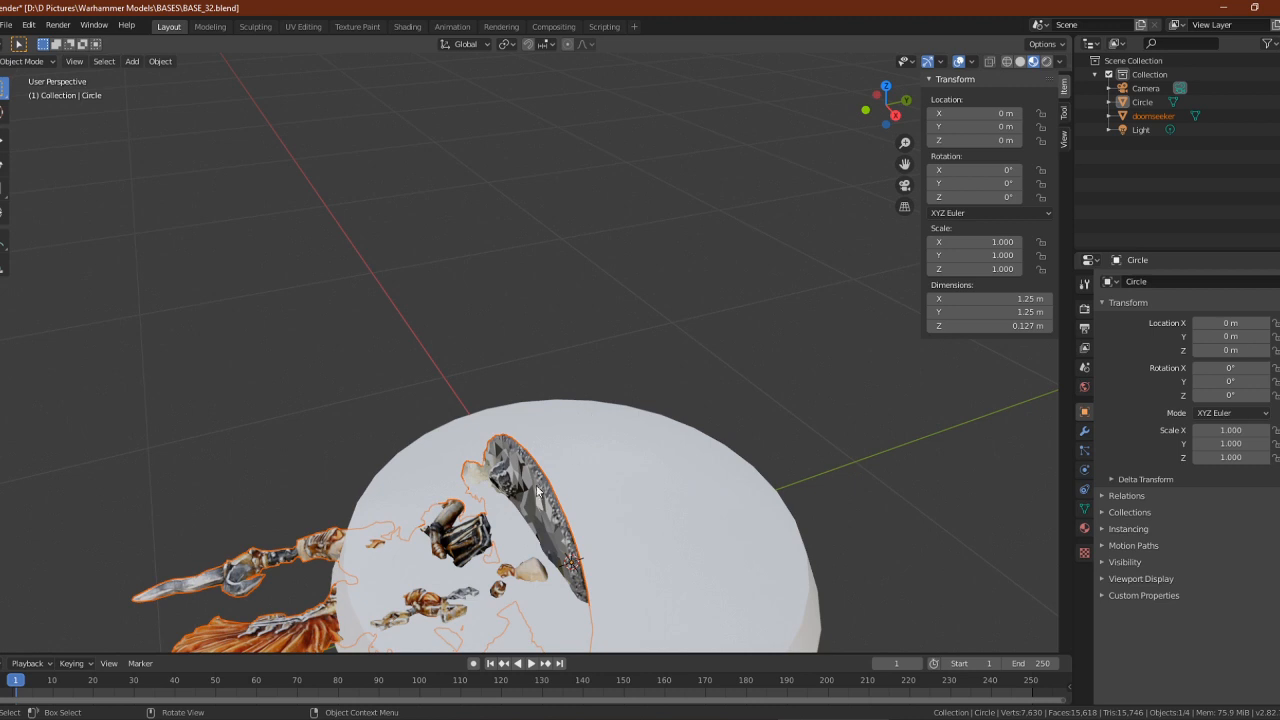
pyautogui.scroll(-1, 590, 430)
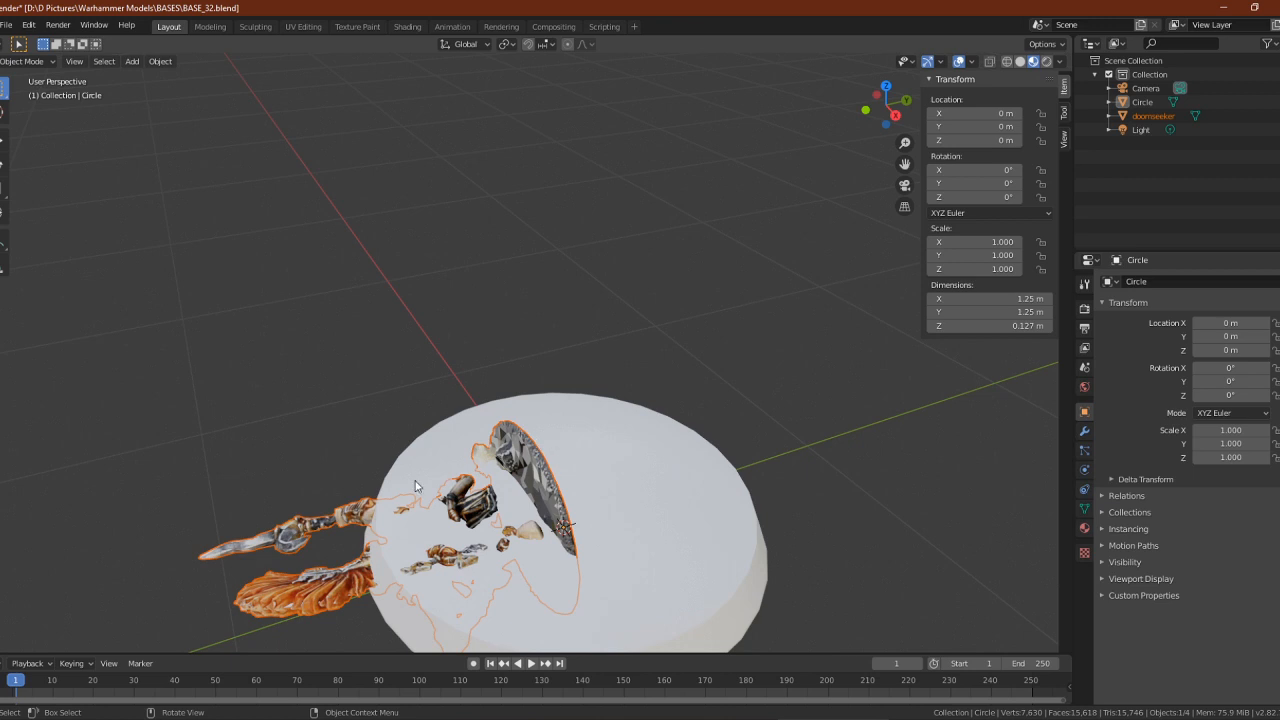
# Compare the wireframe, solid, material preview and rendered viewport shading modes, finishing in material preview
pyautogui.click(1007, 61)
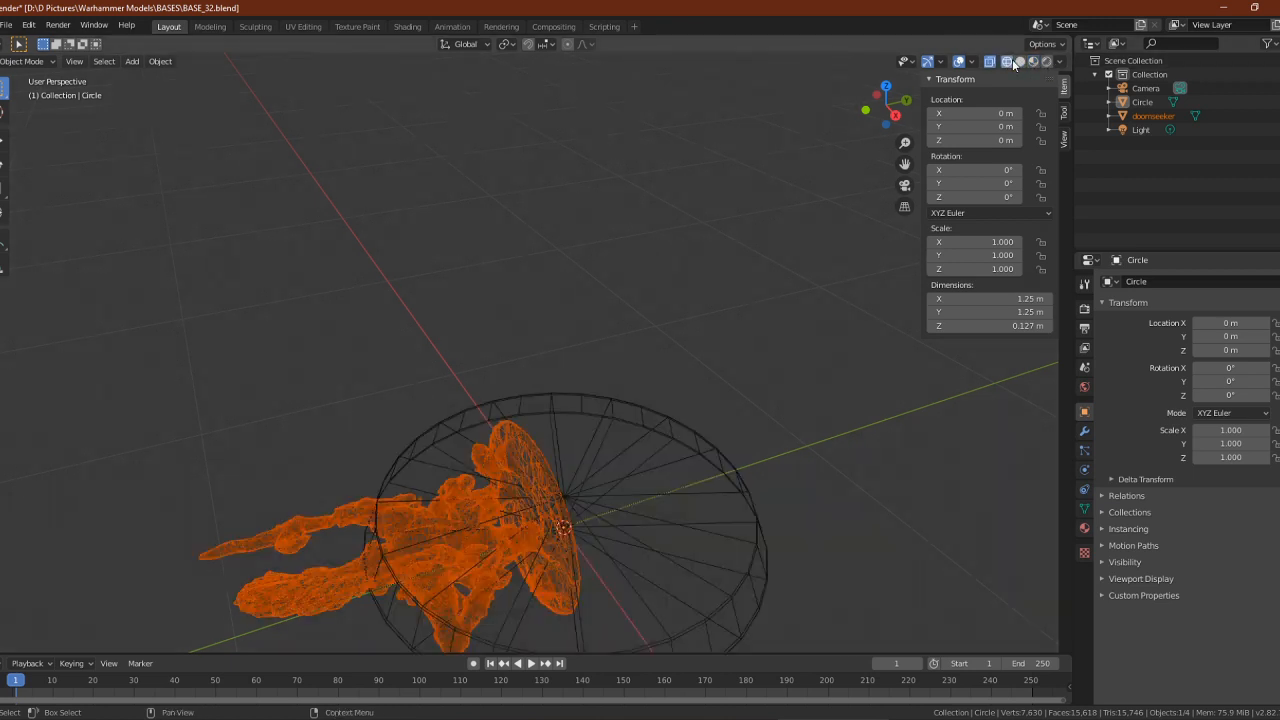
pyautogui.click(1021, 62)
pyautogui.click(1034, 62)
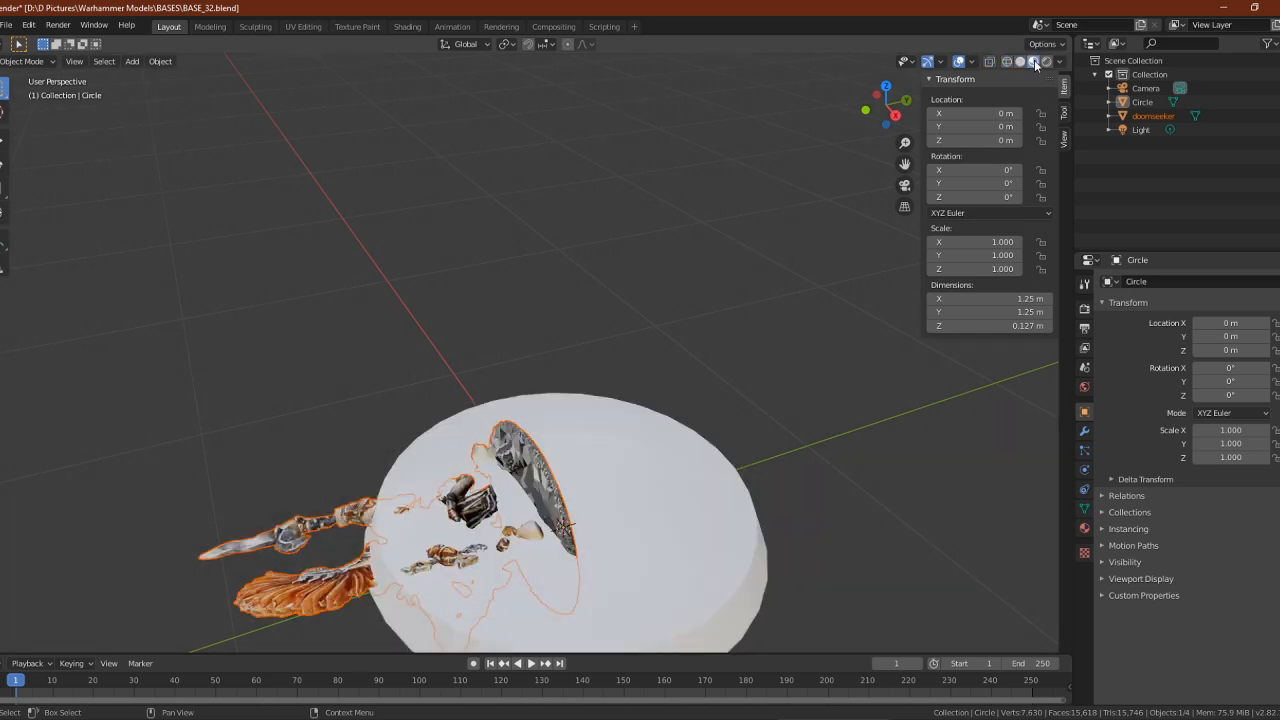
pyautogui.click(1047, 62)
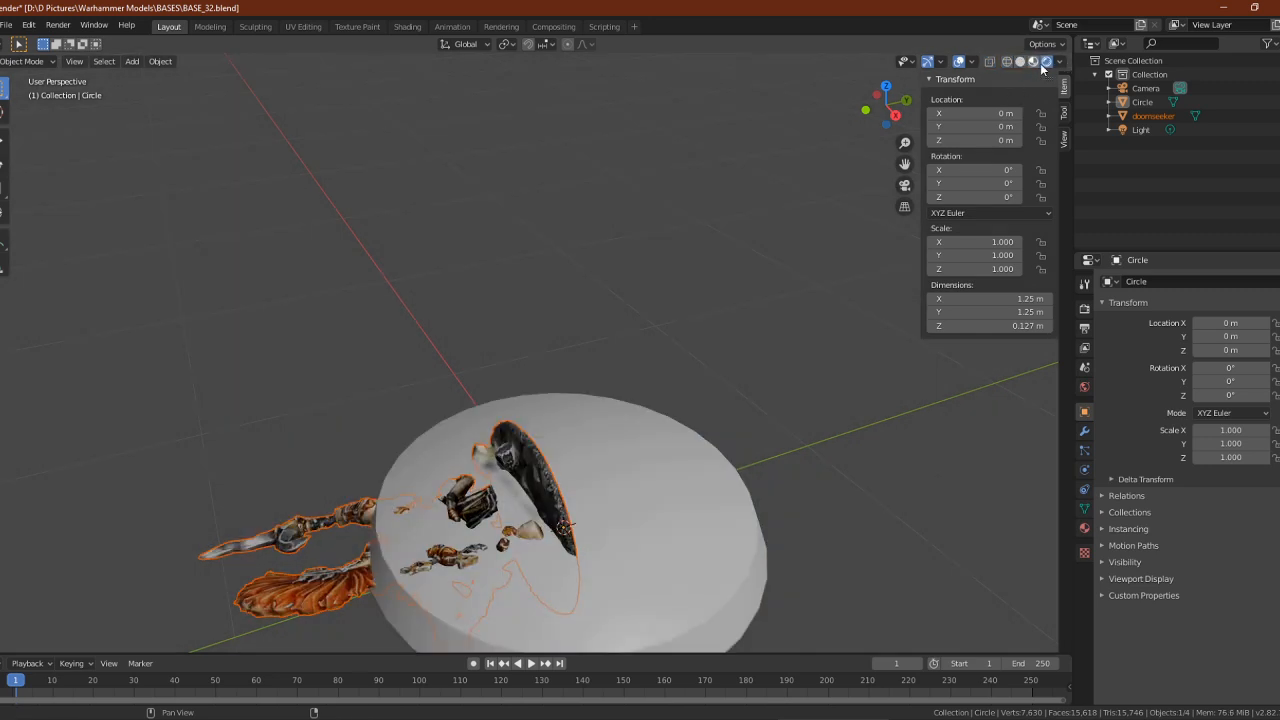
pyautogui.click(1034, 62)
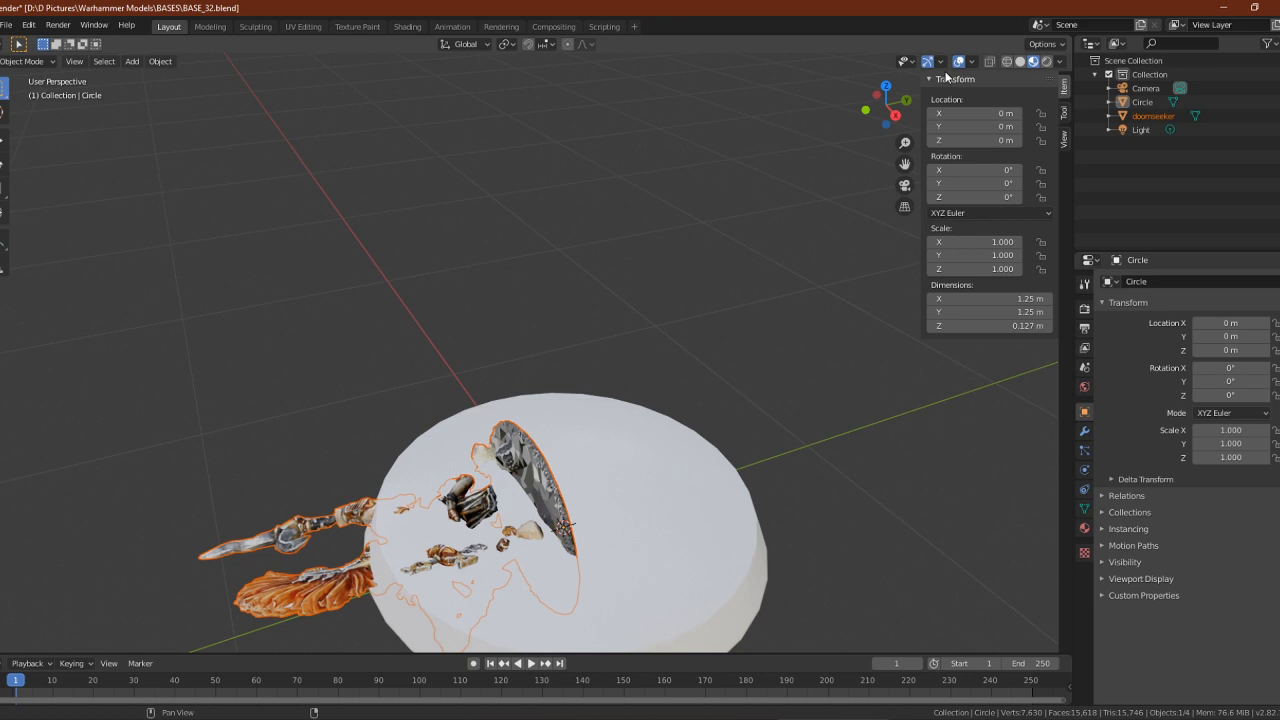
# Toggle X-ray for the viewport and check the scene with overlays hidden, restoring the overlays at the end
pyautogui.click(991, 63)
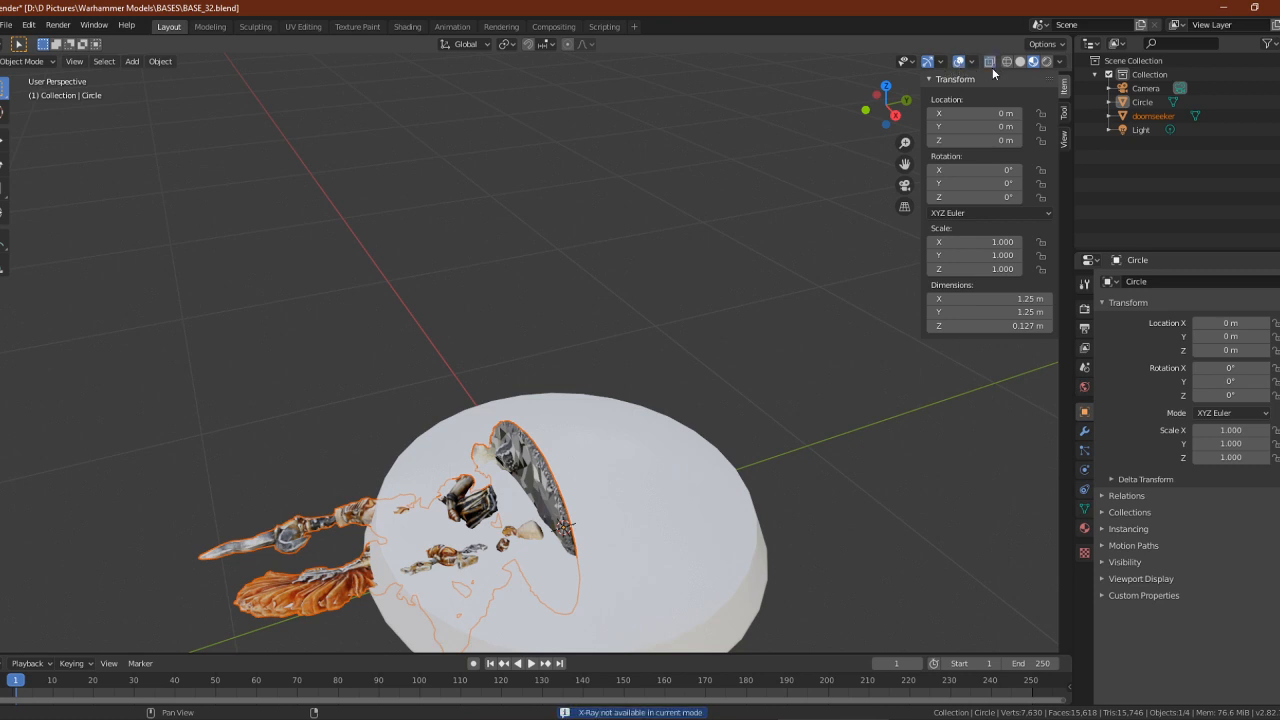
pyautogui.click(959, 62)
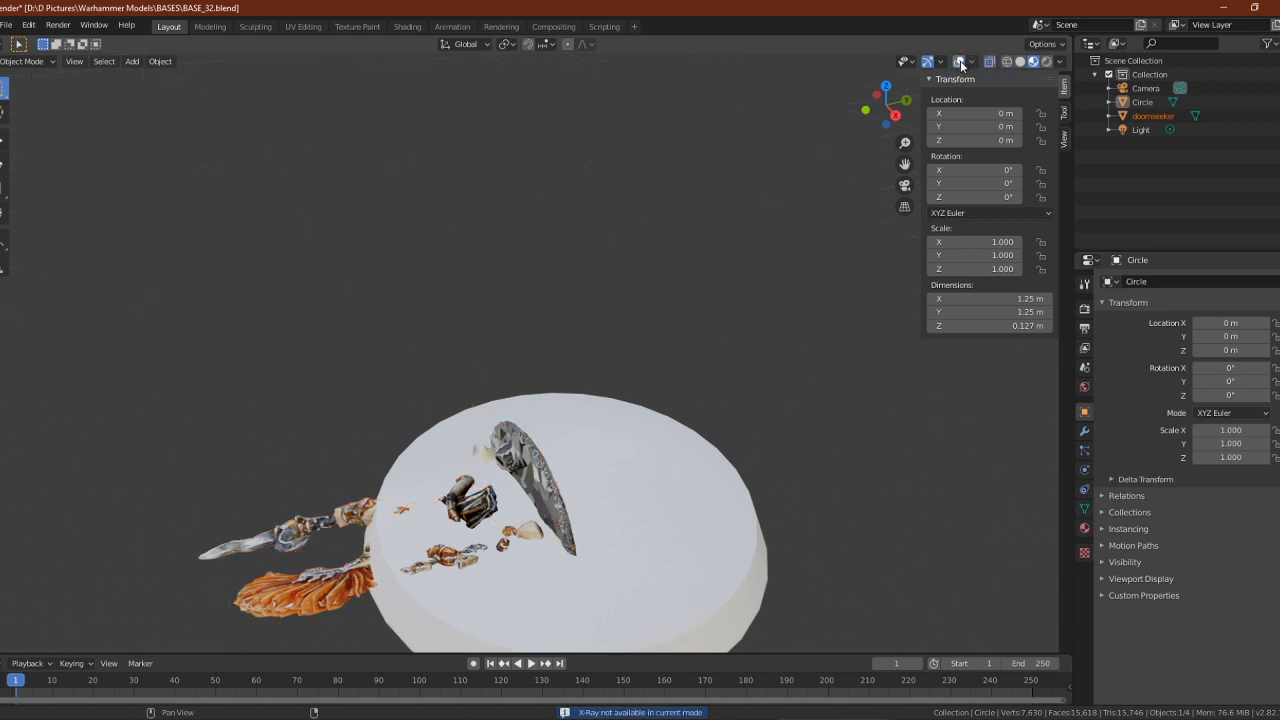
pyautogui.click(959, 62)
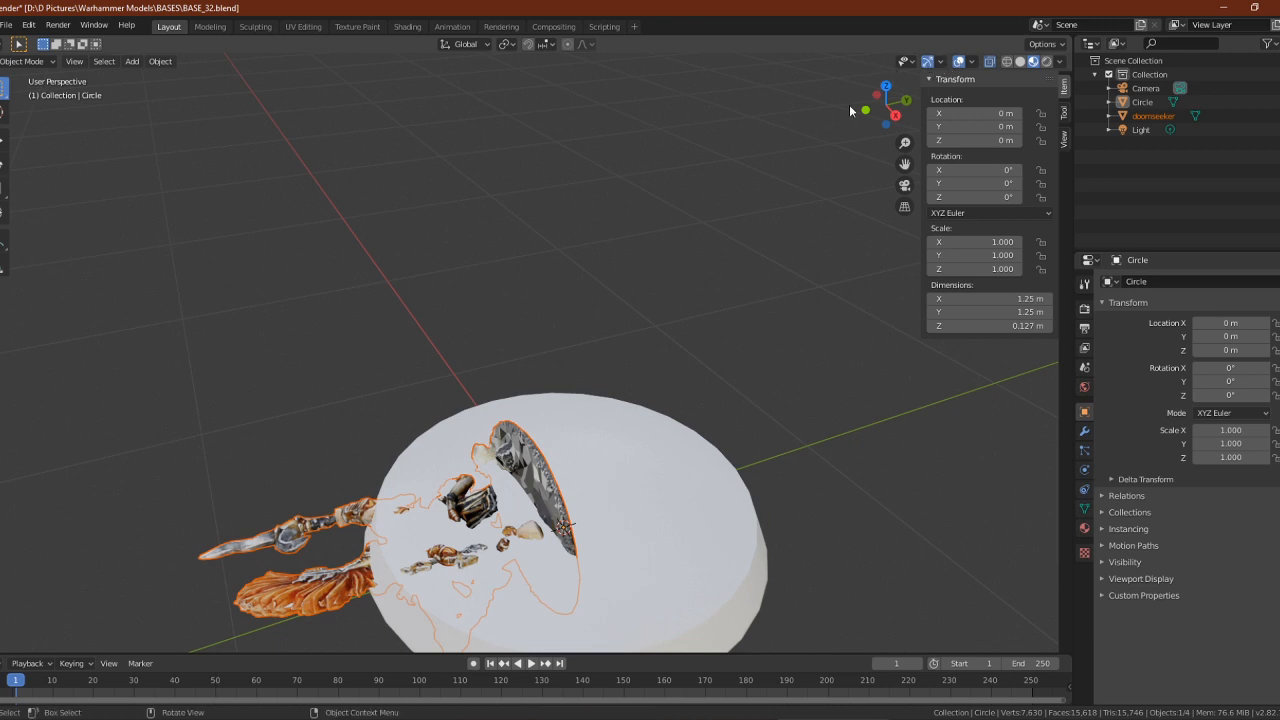
# Select the doomseeker figure alone and examine how it sits against the round base from the front, right and top orthographic views
pyautogui.keyDown('shift'); pyautogui.click(537, 458); pyautogui.keyUp('shift')
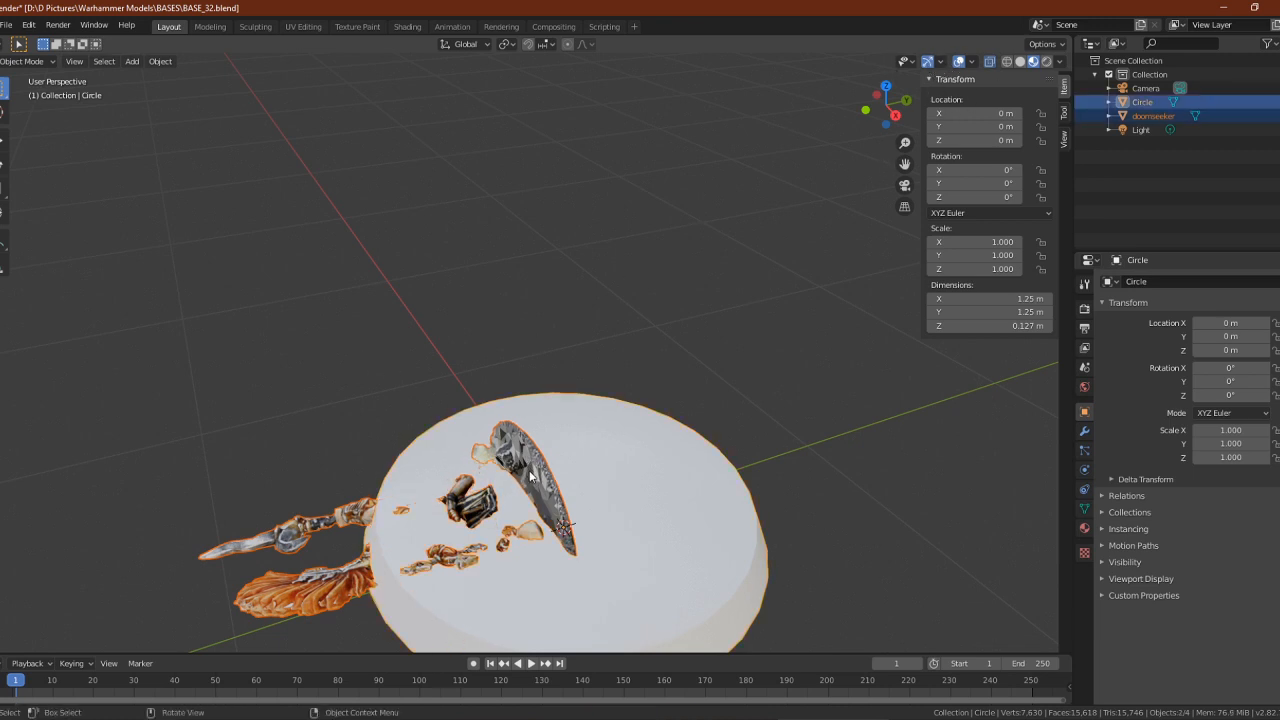
pyautogui.moveTo(538, 494); pyautogui.dragTo(549, 438, button='middle')
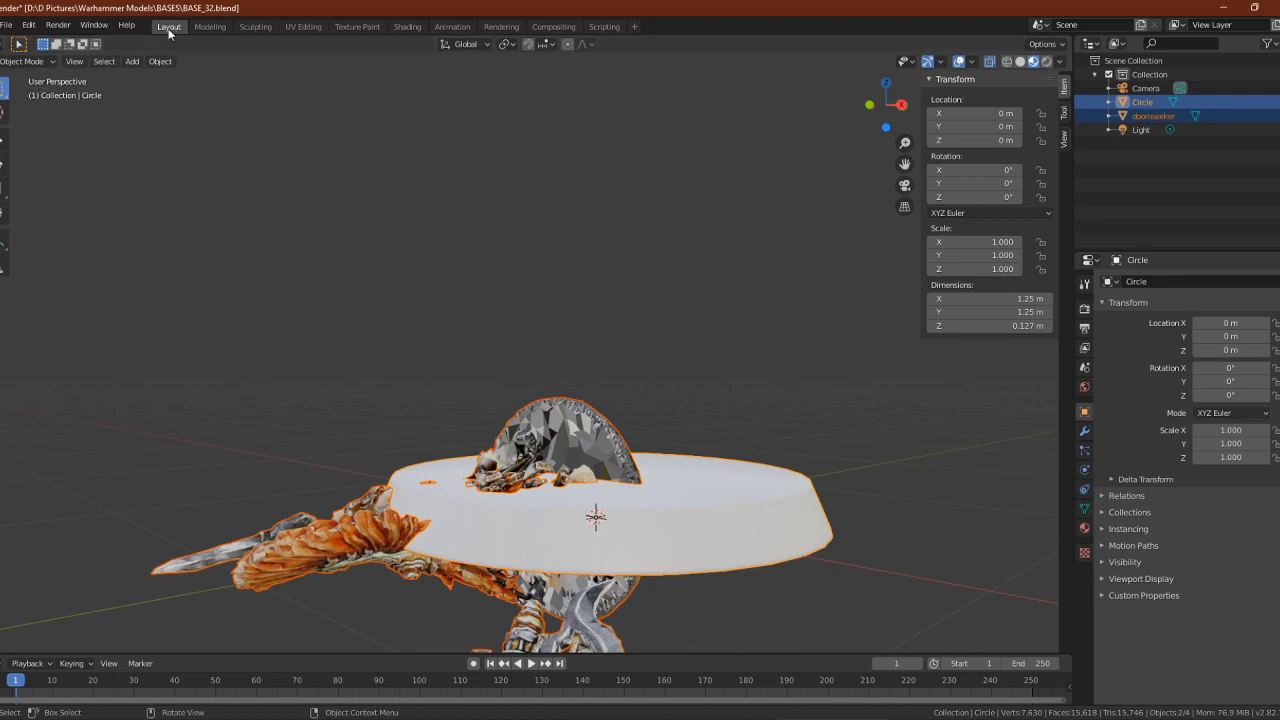
pyautogui.click(403, 470)
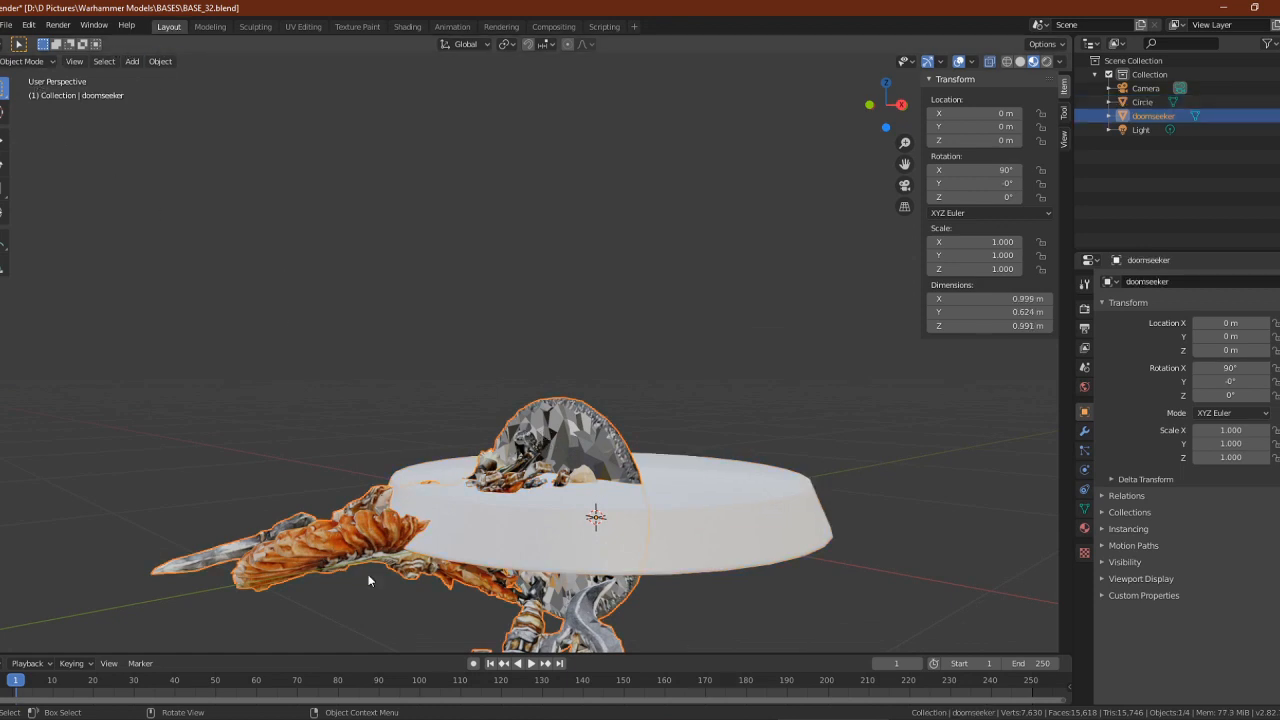
pyautogui.press('KP_1')
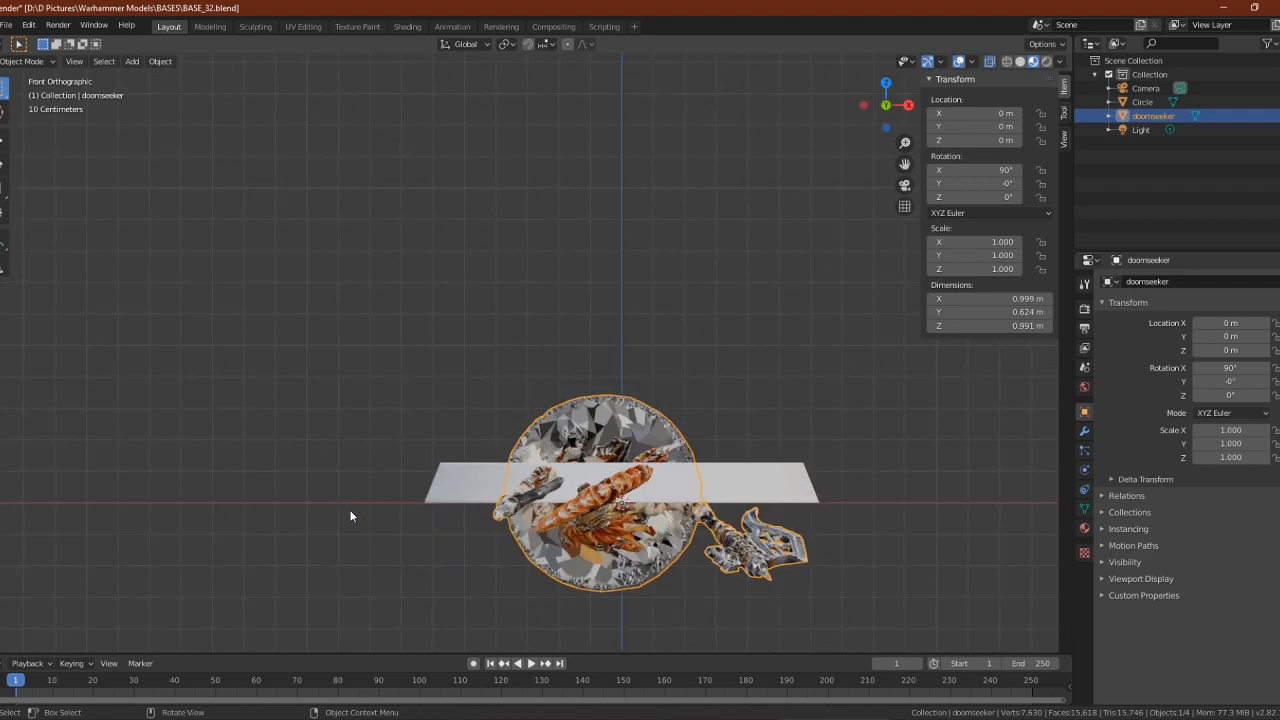
pyautogui.press('KP_3')
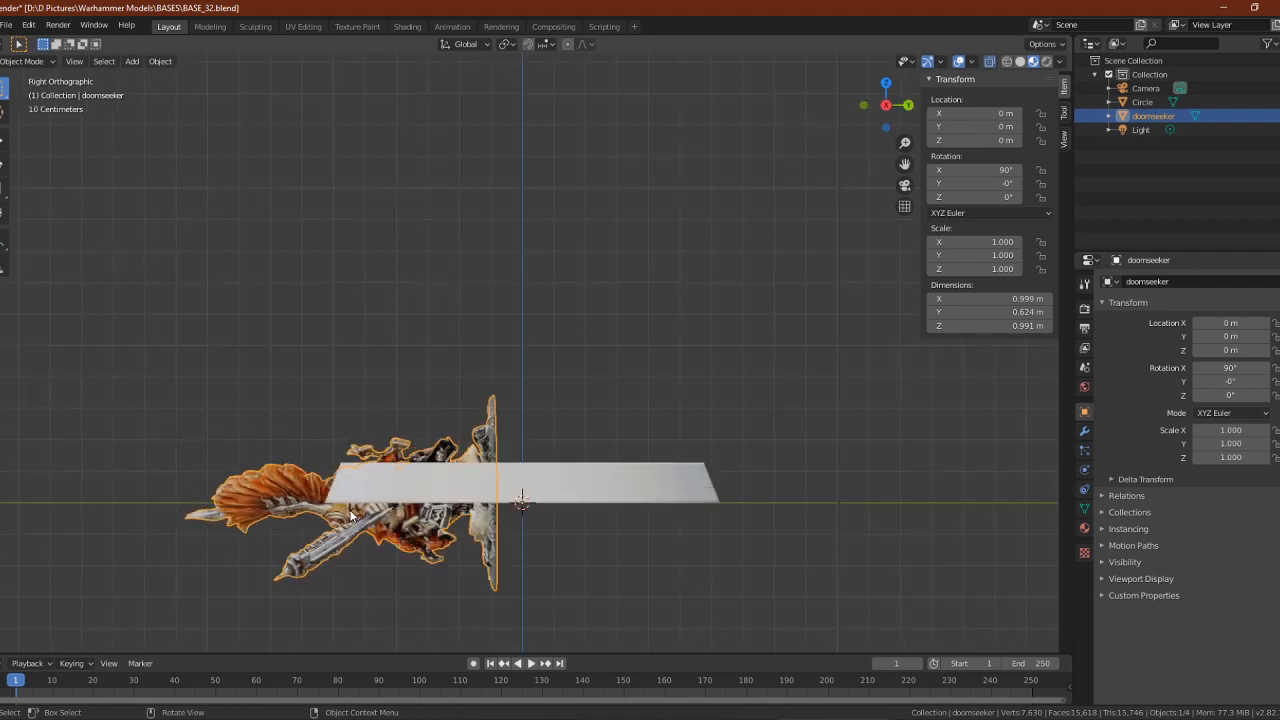
pyautogui.press('KP_1')
pyautogui.press('KP_7')
pyautogui.press('KP_3')
pyautogui.press('KP_1')
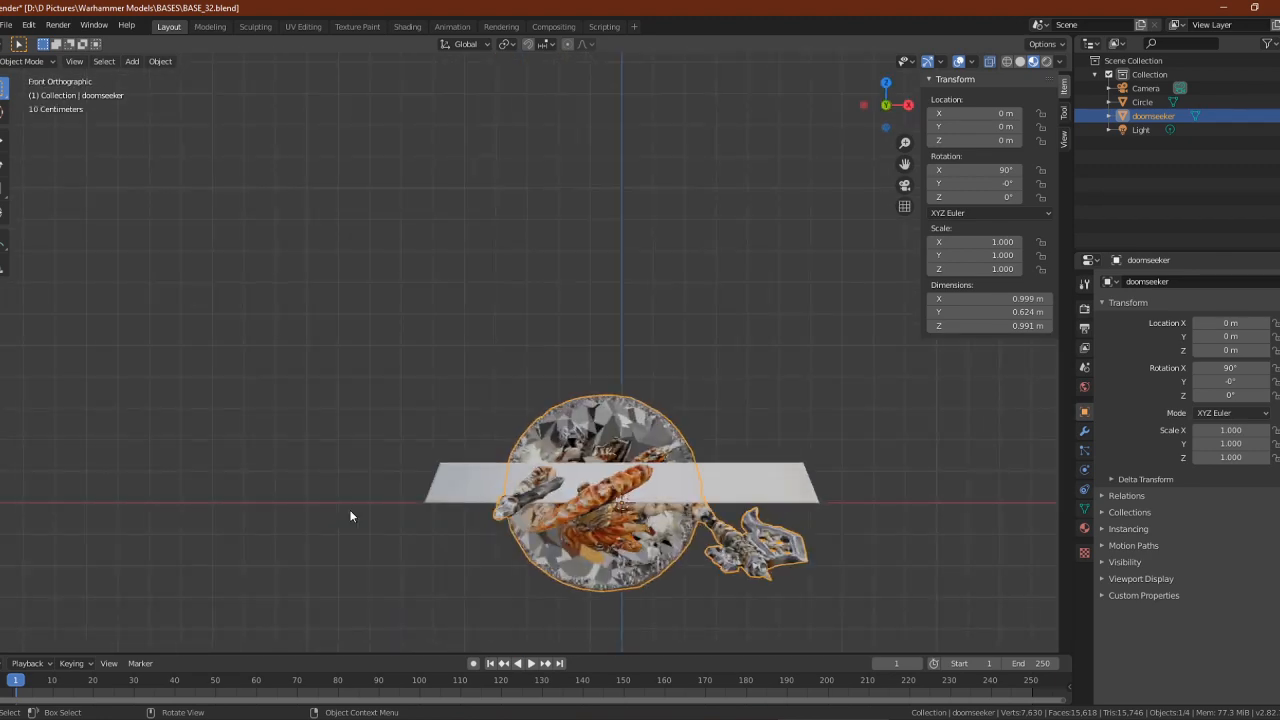
pyautogui.press('KP_7')
# Raise the doomseeker figure about 0.165 m along Z and rotate it about 90.3° in the right side view to stand upright
pyautogui.press('KP_3')
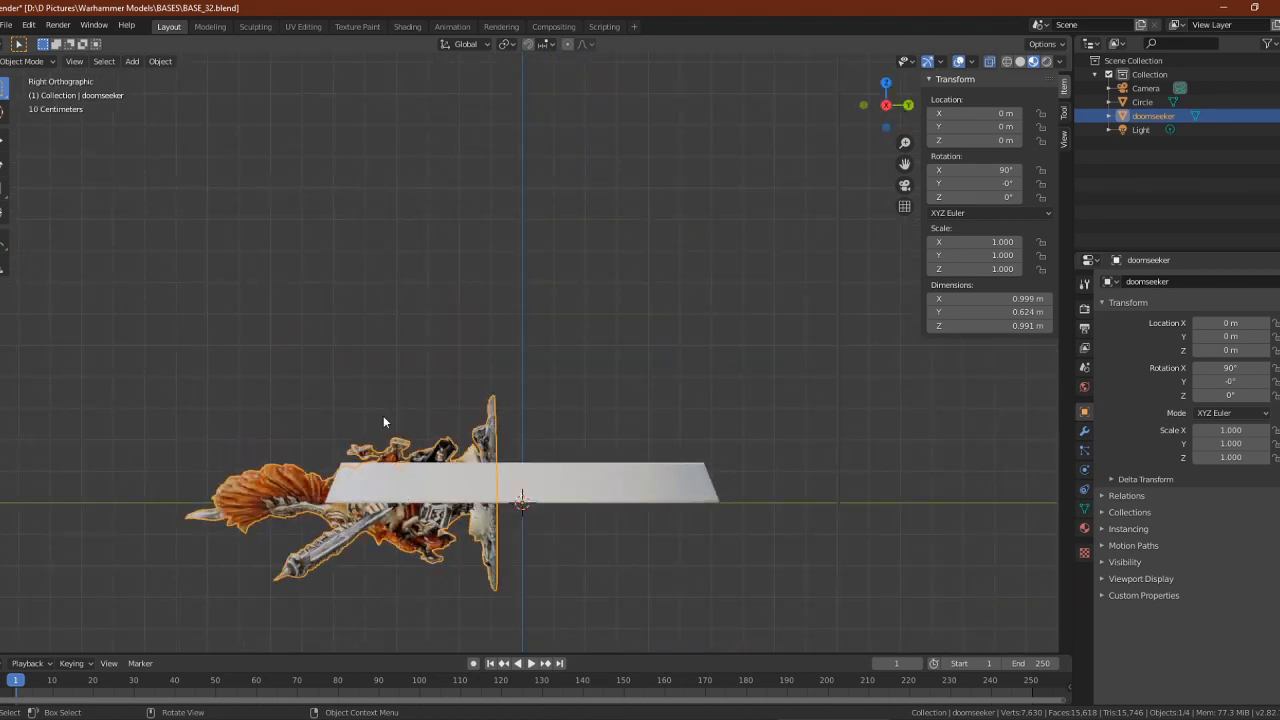
pyautogui.click(3, 140)
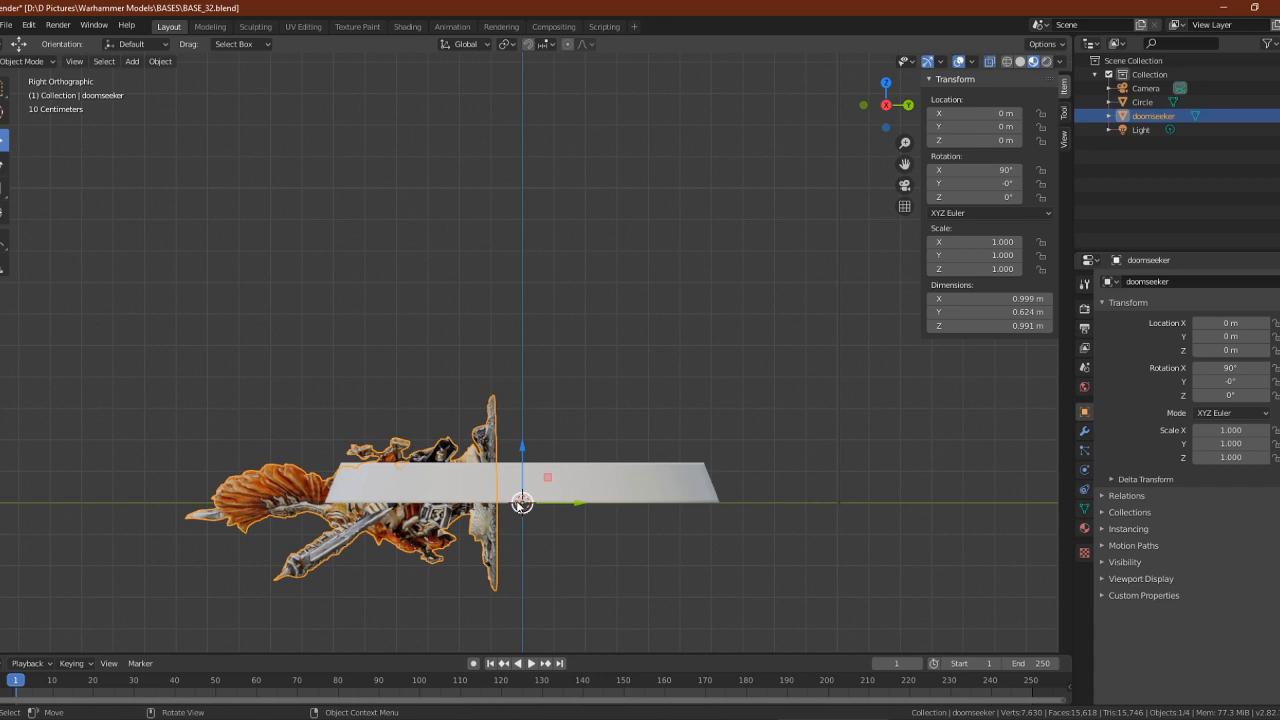
pyautogui.moveTo(522, 477); pyautogui.dragTo(560, 426)
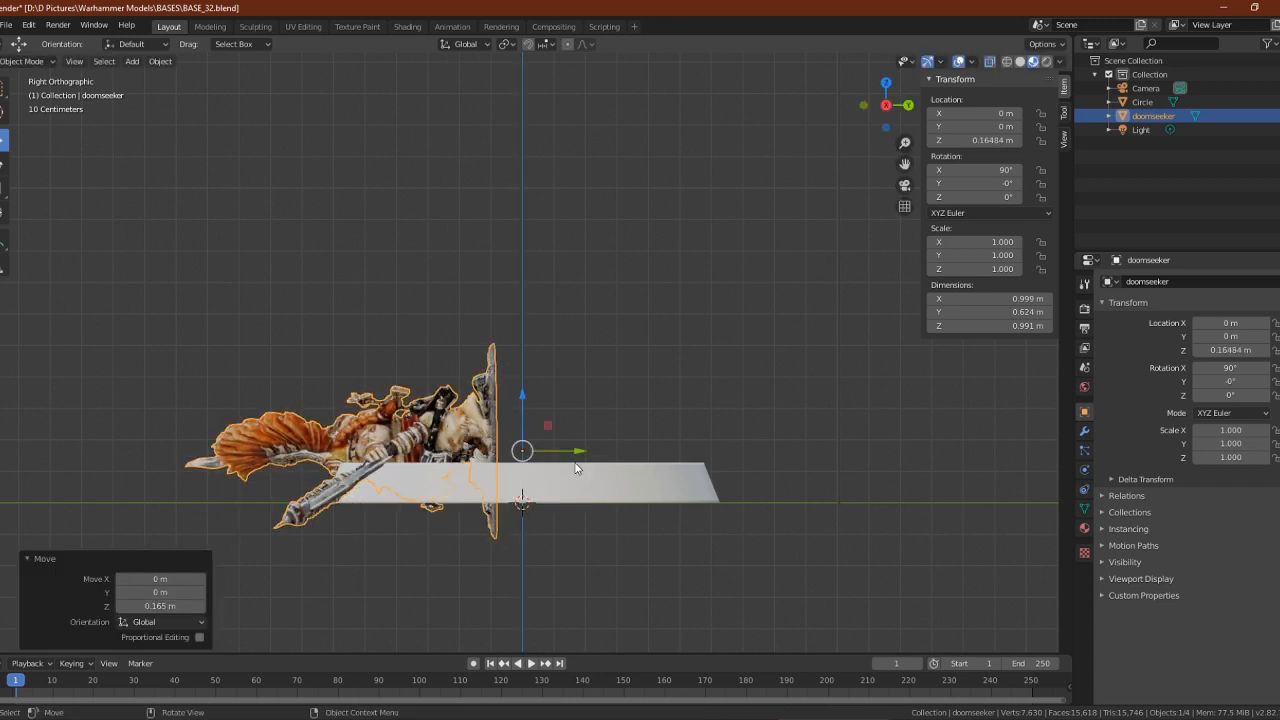
pyautogui.press('r')
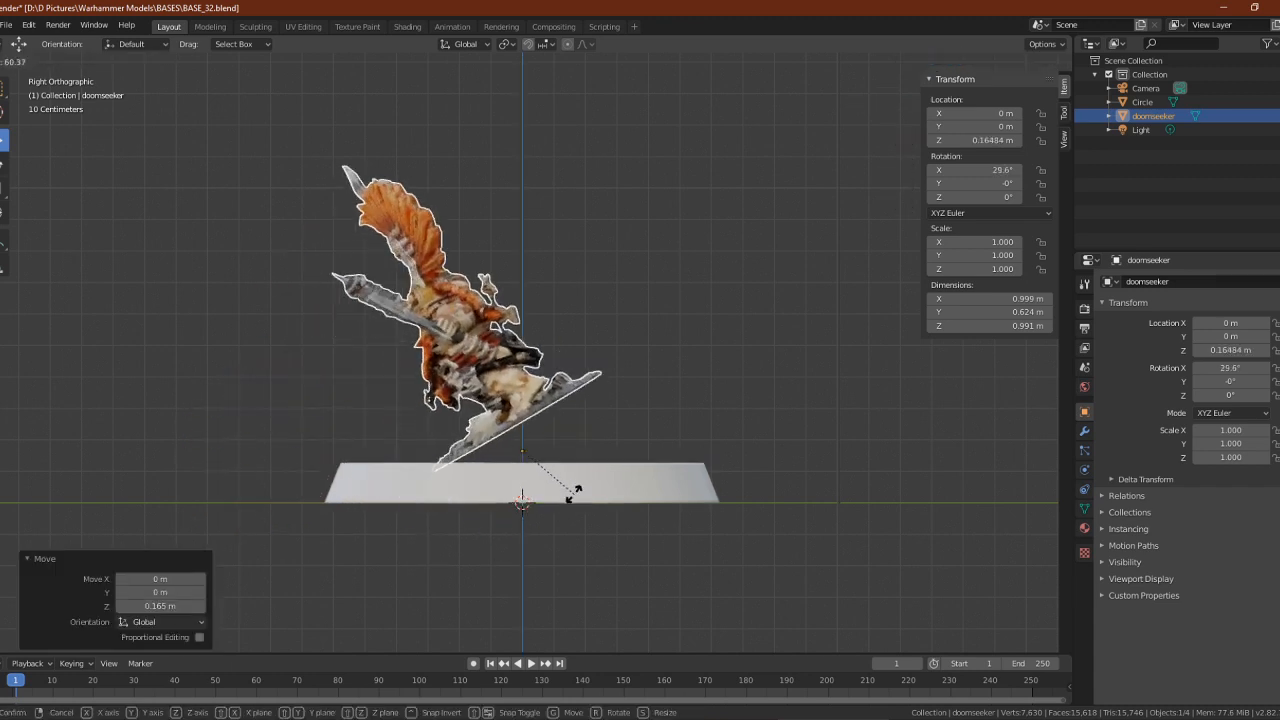
pyautogui.click(556, 548)
# Level the figure's disc in the front view by rotating it to about -1.96° around Y
pyautogui.press('KP_1')
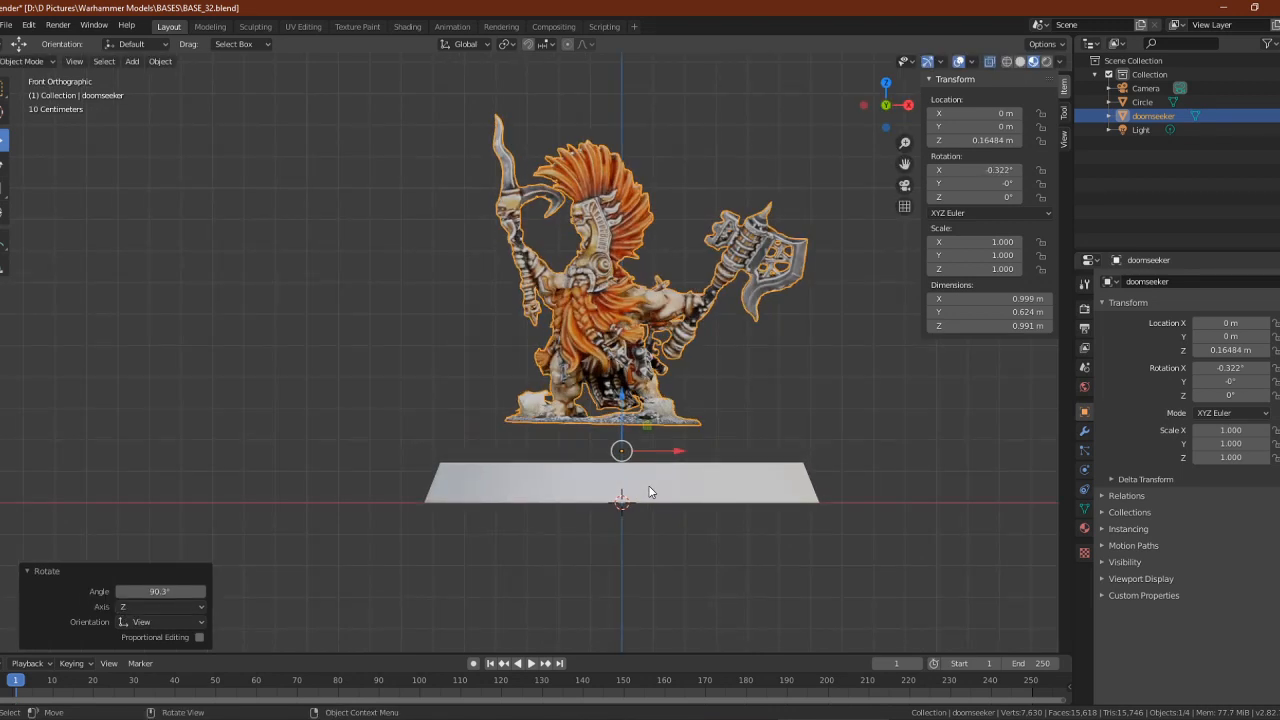
pyautogui.press('r')
pyautogui.click(669, 502)
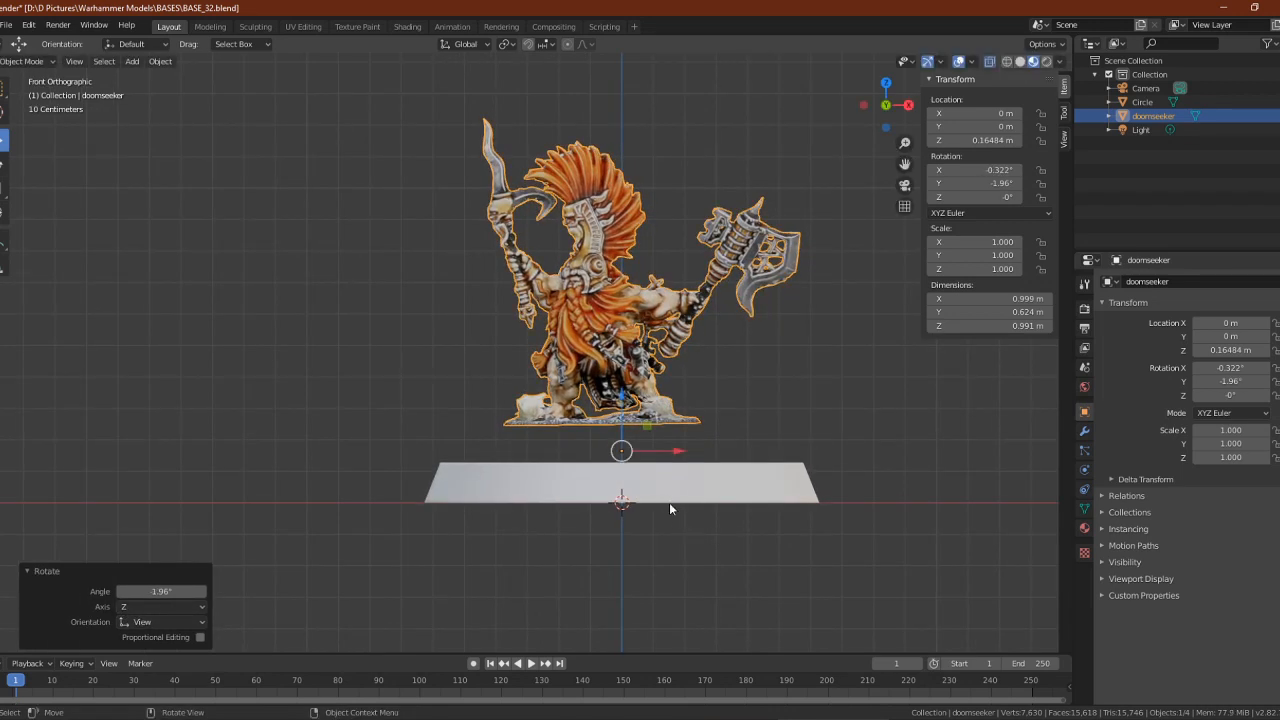
# Move the figure about 0.066 m in X and -0.046 m in Y in the top view and scale it up to about 1.892
pyautogui.press('KP_7')
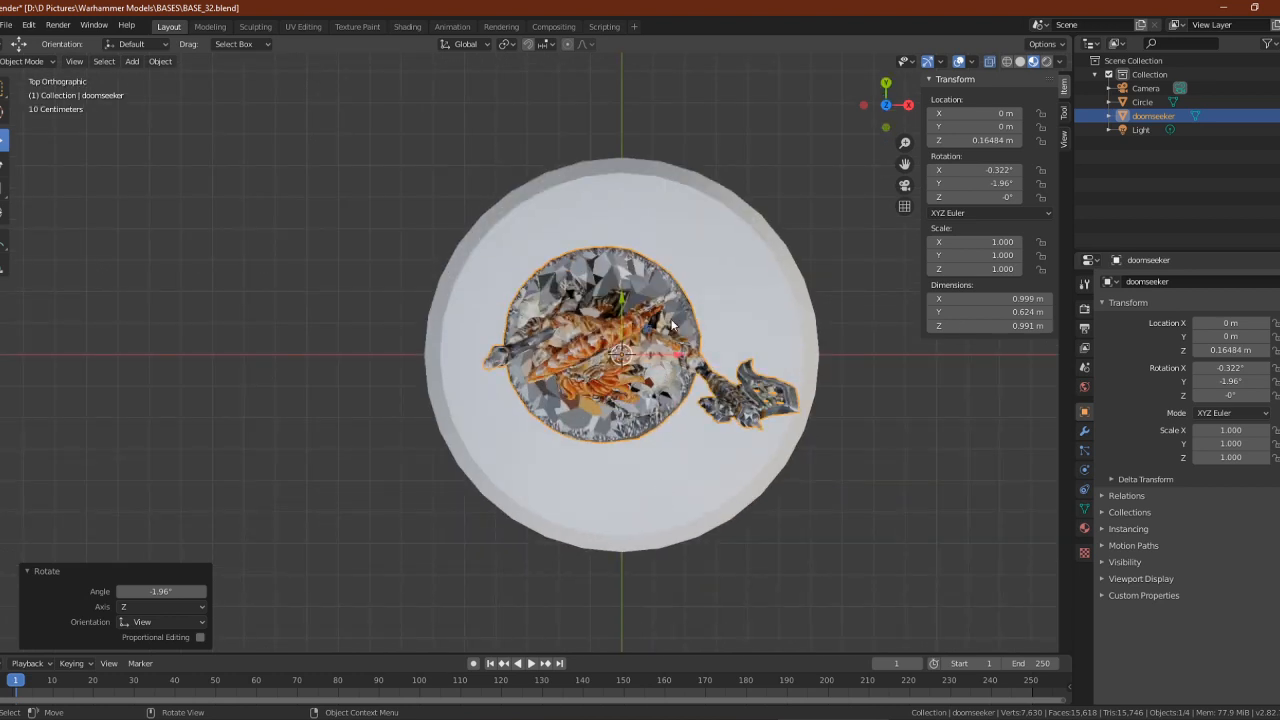
pyautogui.press('g')
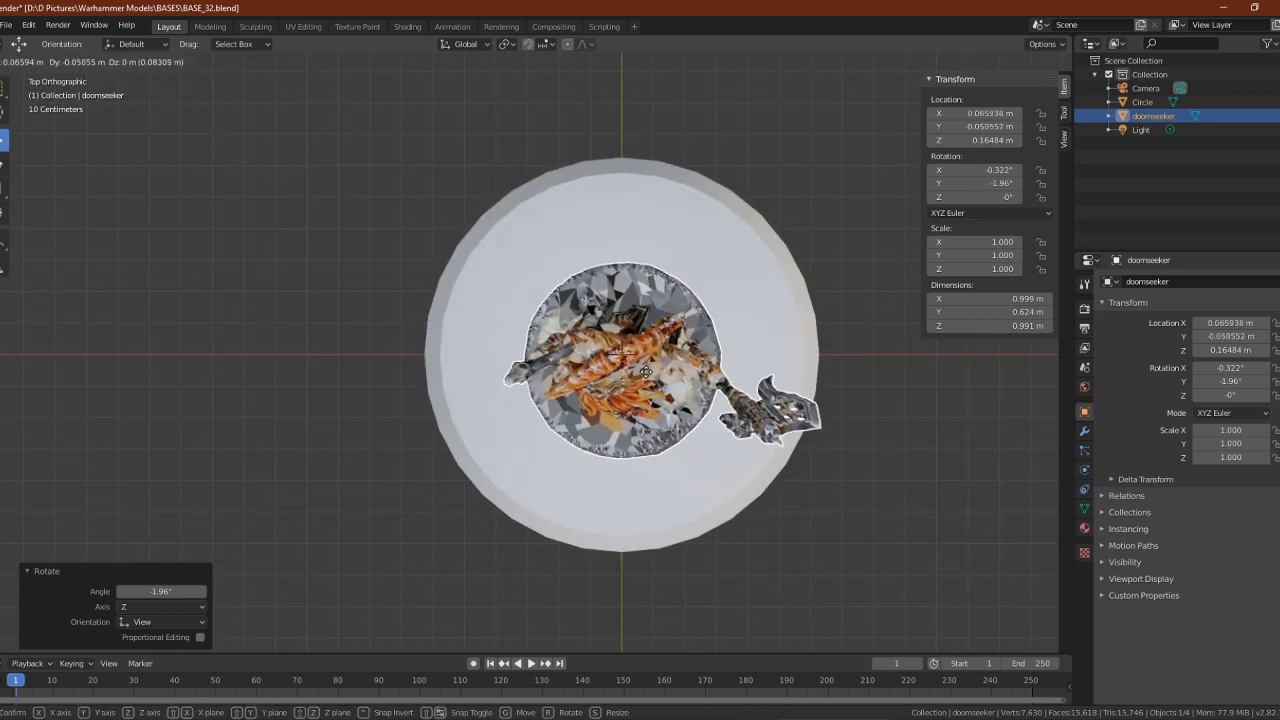
pyautogui.click(732, 368)
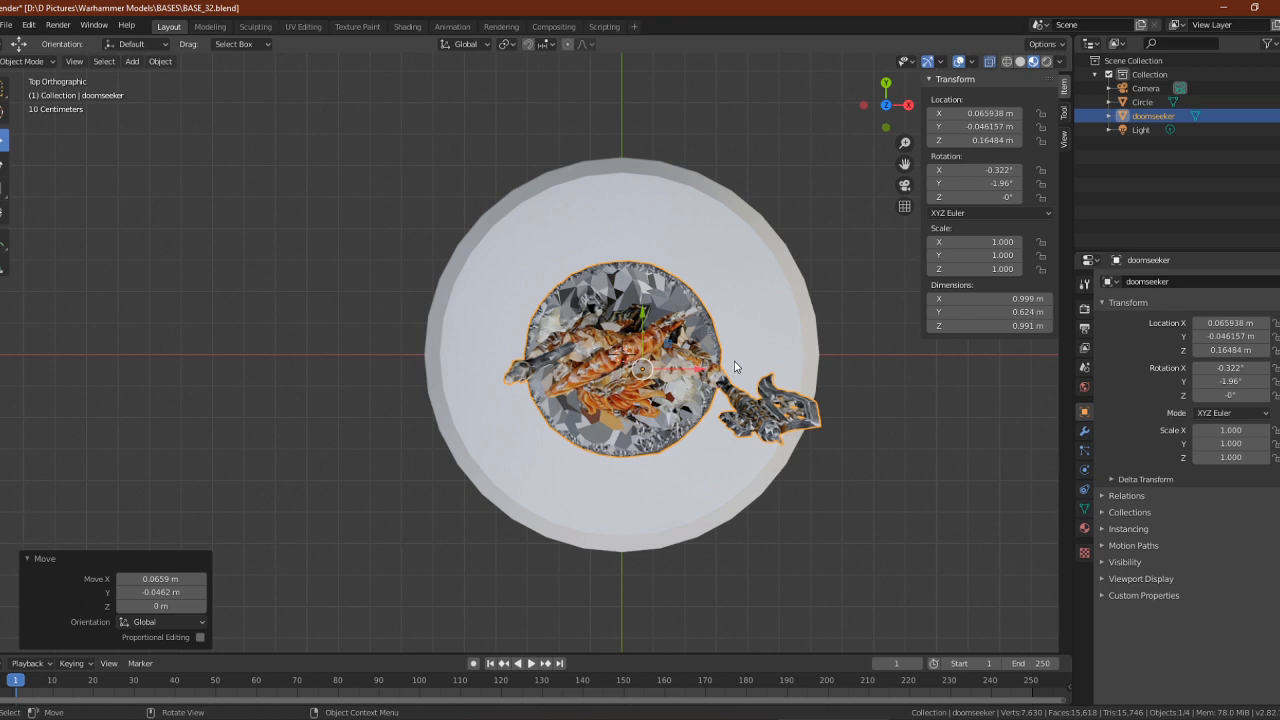
pyautogui.press('s')
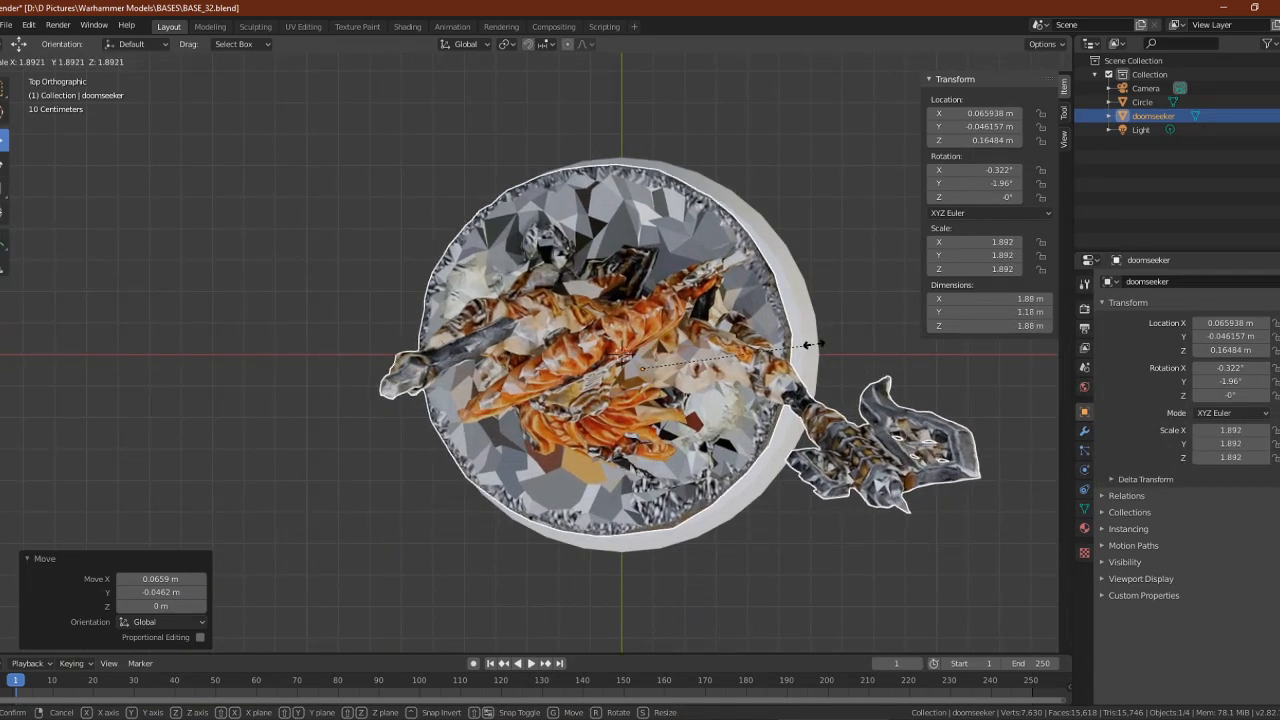
pyautogui.click(814, 349)
# Centre the figure's disc on the base by moving it about 0.057 m in X and -0.011 m in Y, then about -0.0026 m along X
pyautogui.press('g')
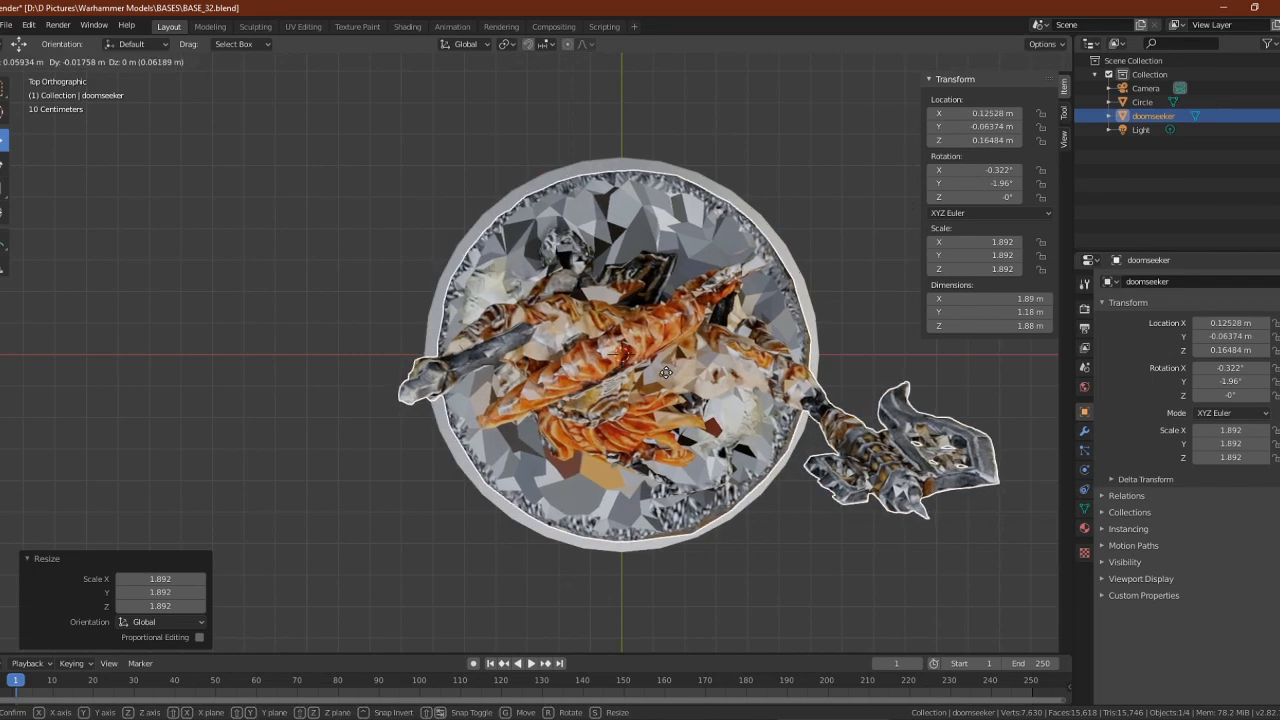
pyautogui.click(665, 370)
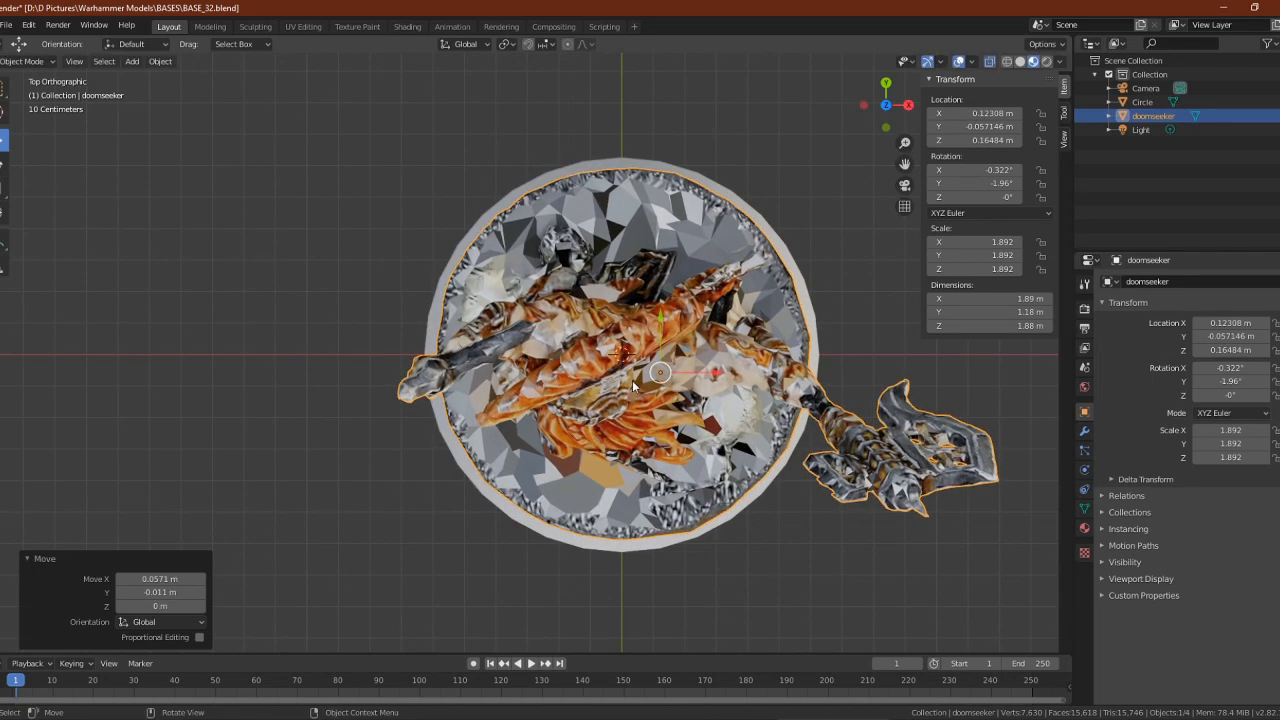
pyautogui.moveTo(640, 385); pyautogui.dragTo(661, 360, button='middle')
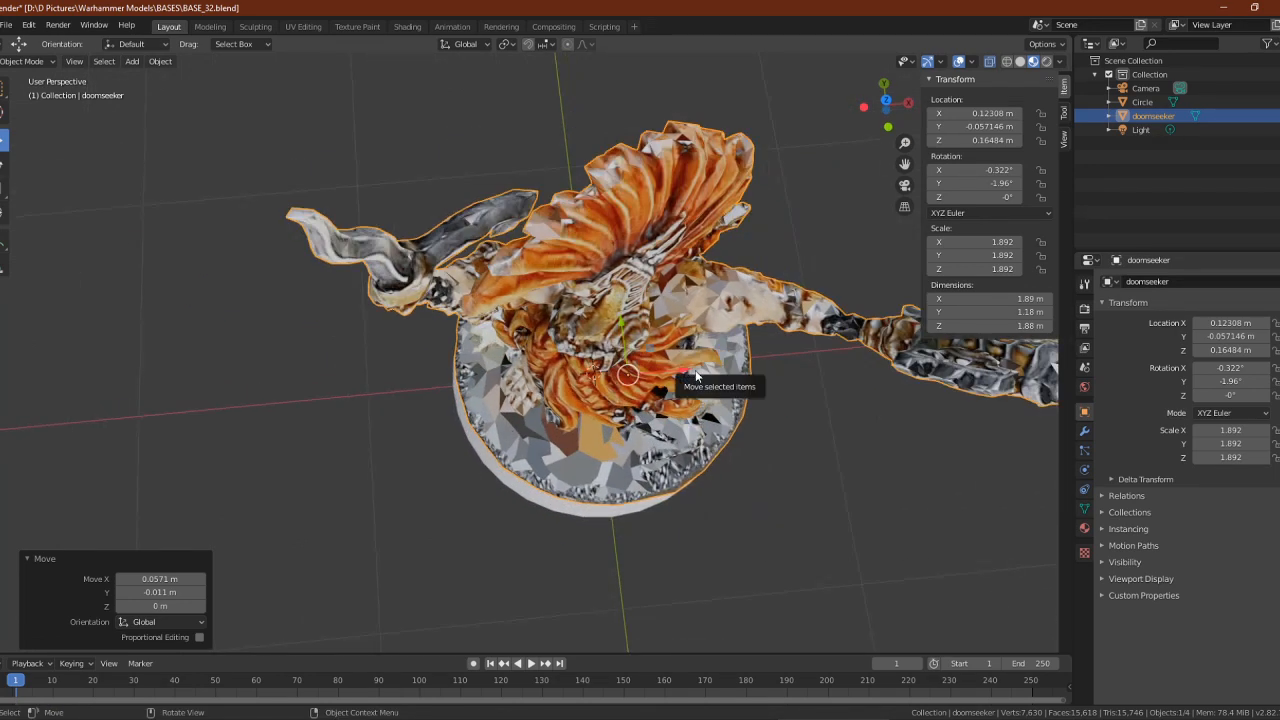
pyautogui.press('KP_7')
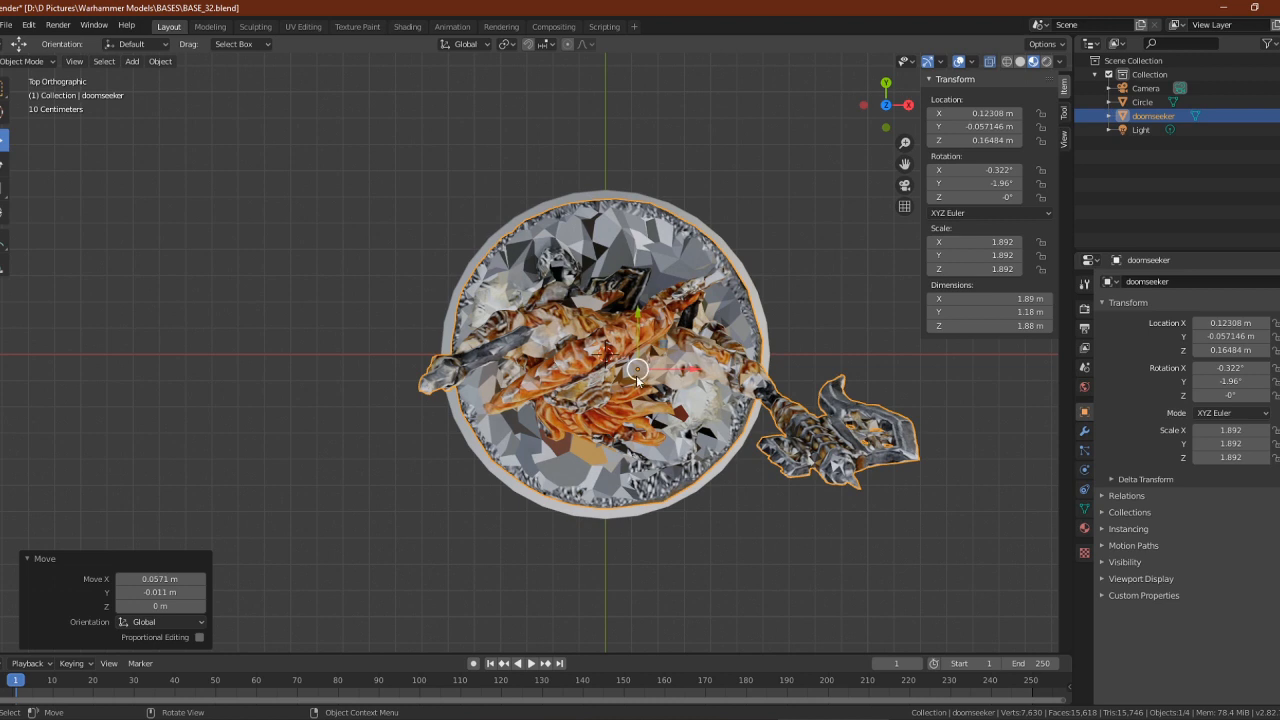
pyautogui.press('g')
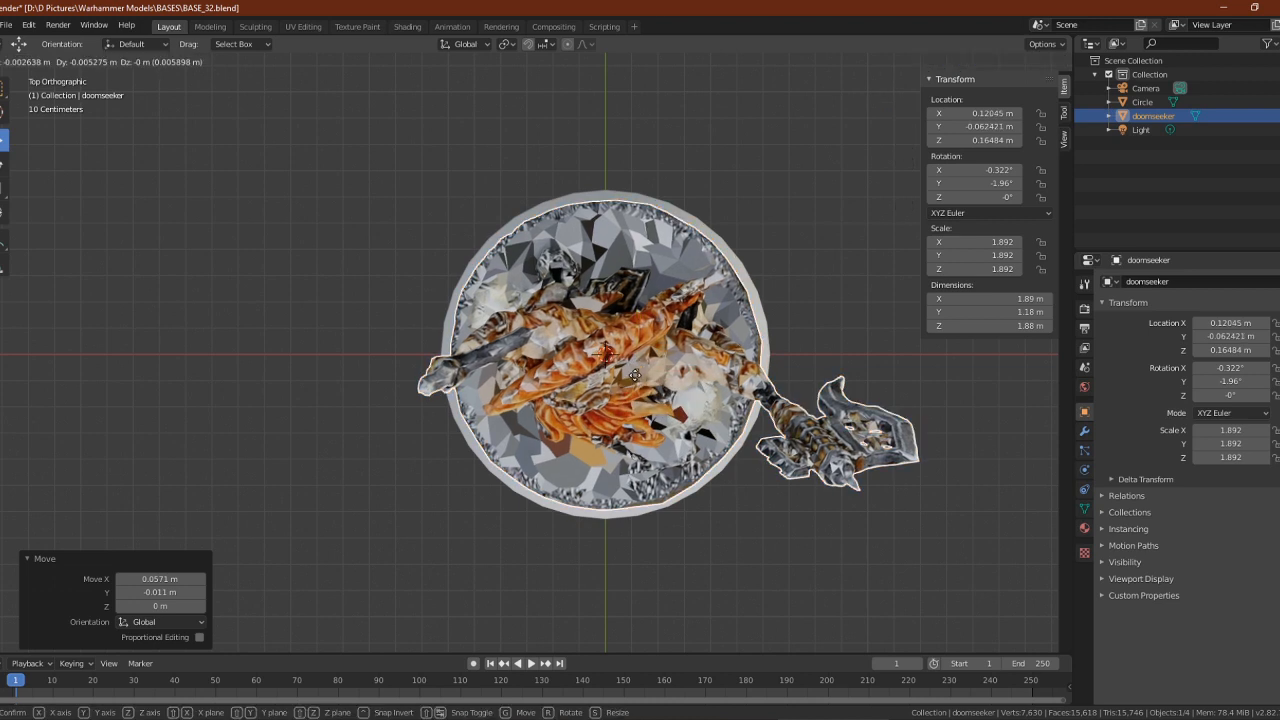
pyautogui.press('x')
pyautogui.click(648, 367)
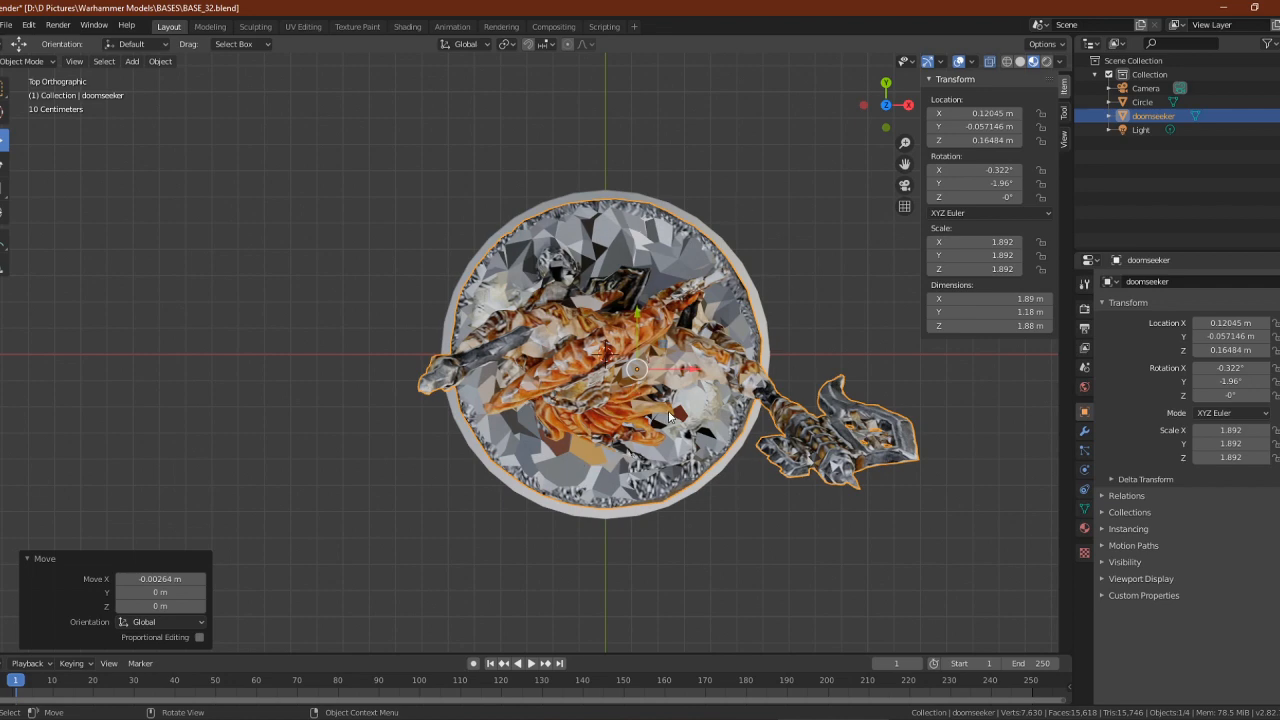
# Lower the figure in the right side view to about 0.0013 m in Z, just above the base
pyautogui.moveTo(669, 416); pyautogui.dragTo(632, 243, button='middle')
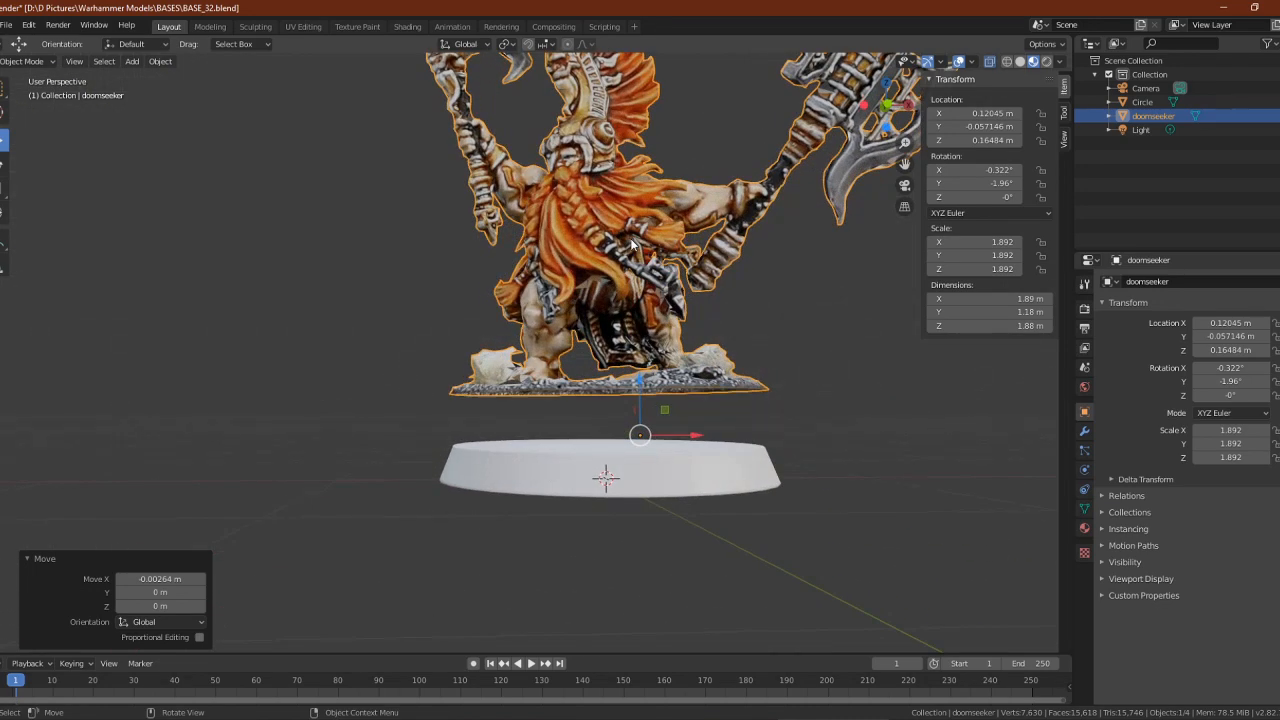
pyautogui.press('KP_3')
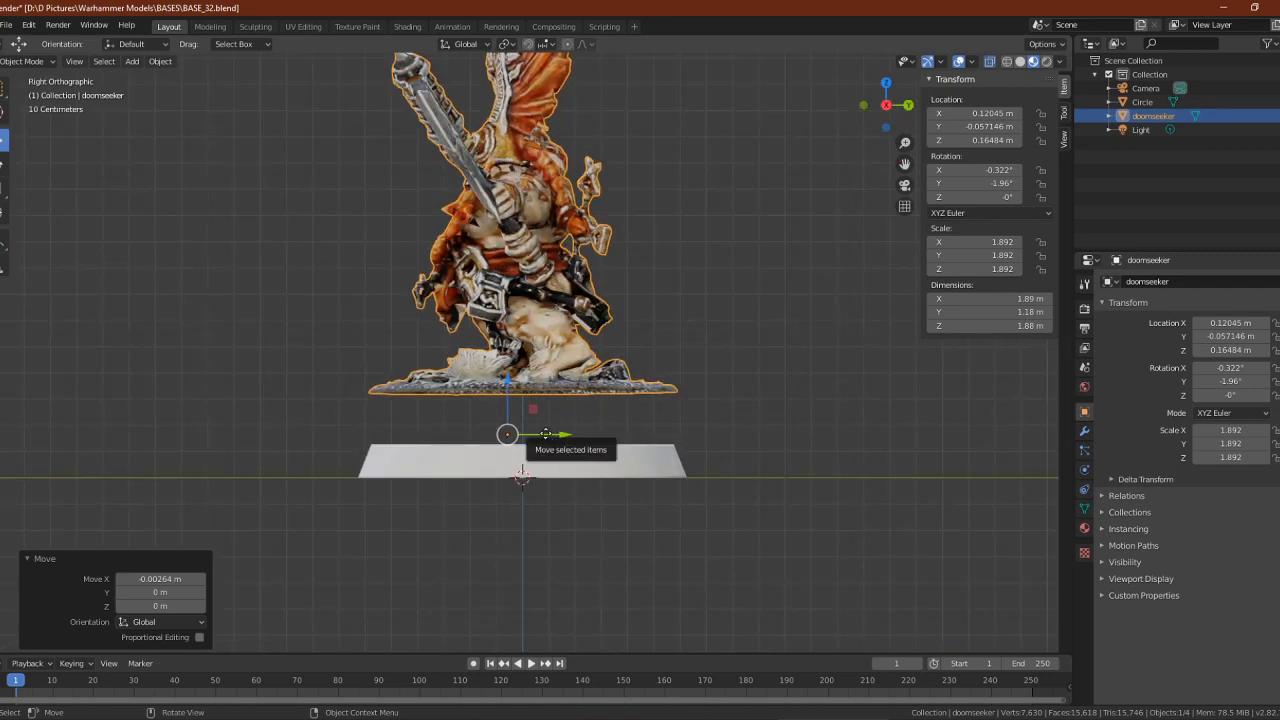
pyautogui.moveTo(508, 410); pyautogui.dragTo(552, 477)
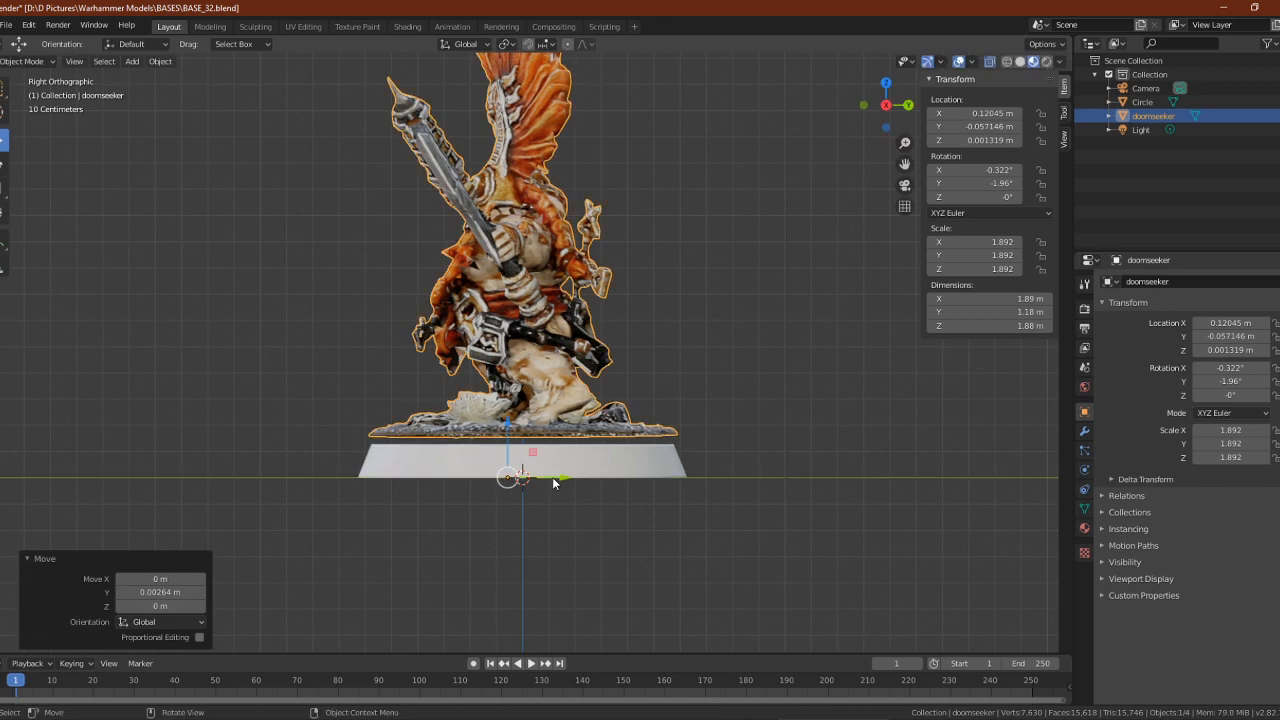
# Undo the figure's last small move along Y and apply a minute rotation to the figure in the right side view
pyautogui.hotkey('ctrl', 'z')
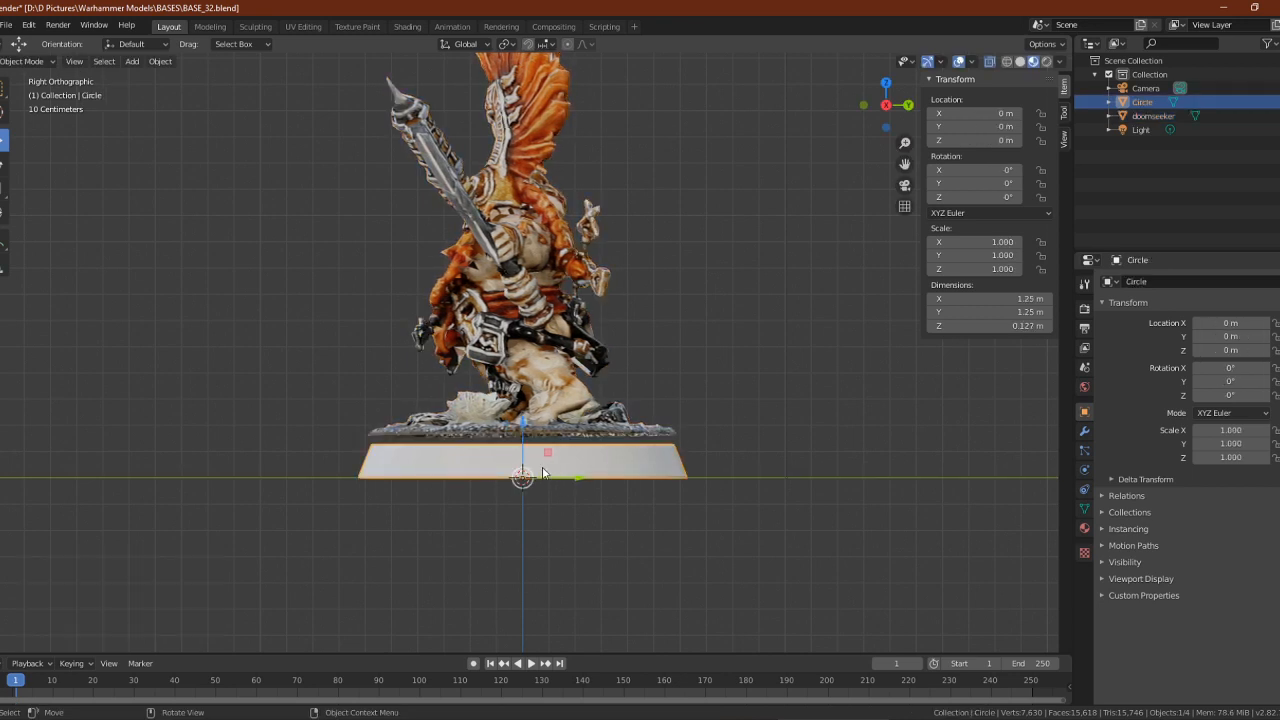
pyautogui.press('r')
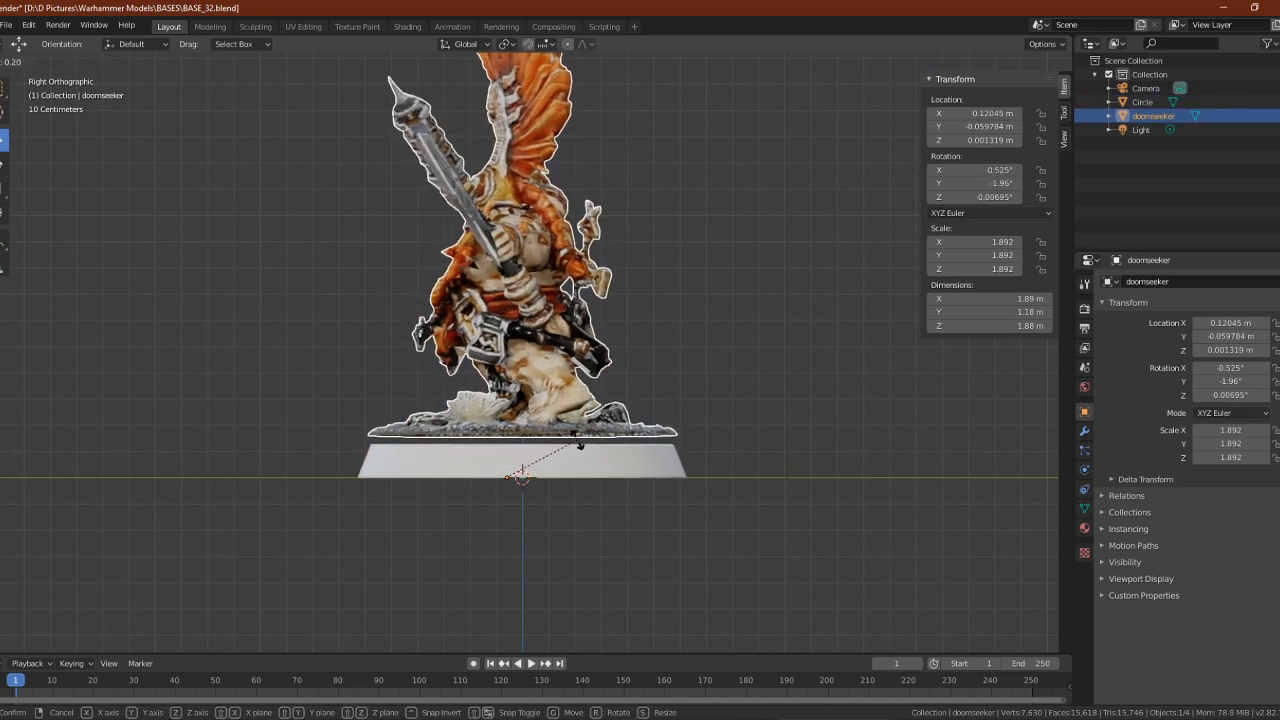
pyautogui.click(578, 445)
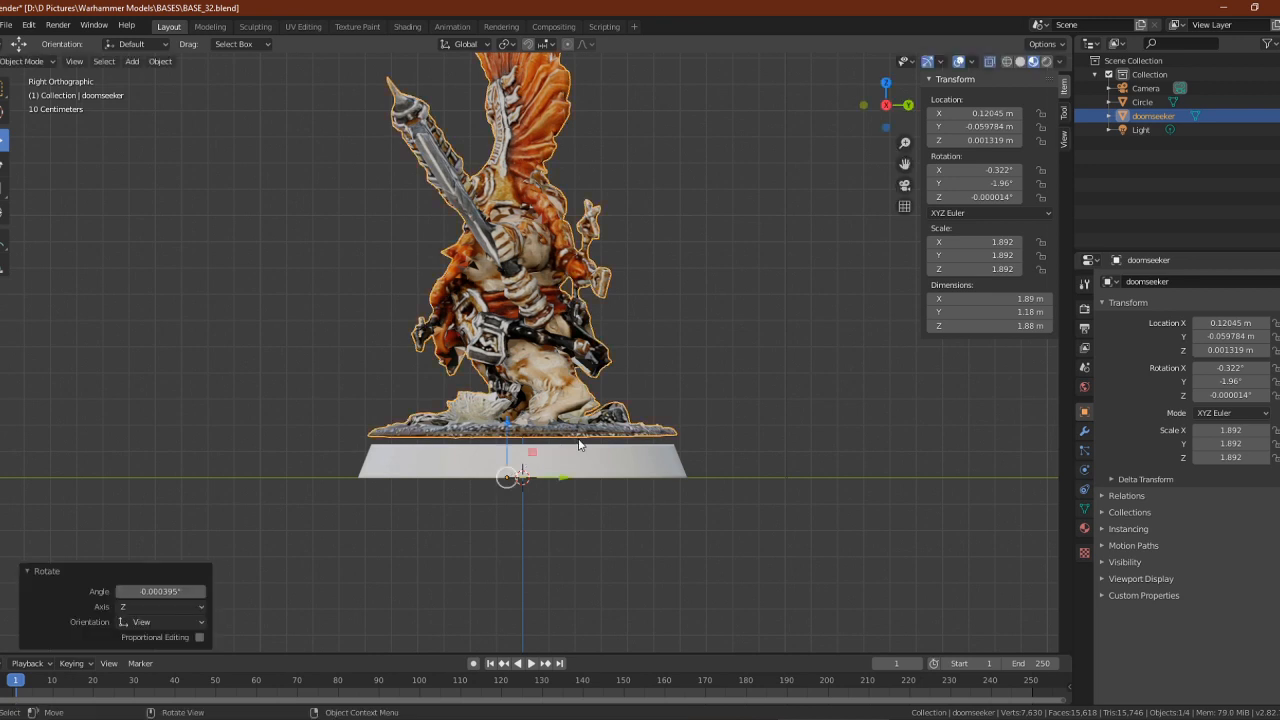
# Rotate the figure in the front view by about 0.53° and another 0.22° to level its disc with the base
pyautogui.press('KP_1')
pyautogui.press('r')
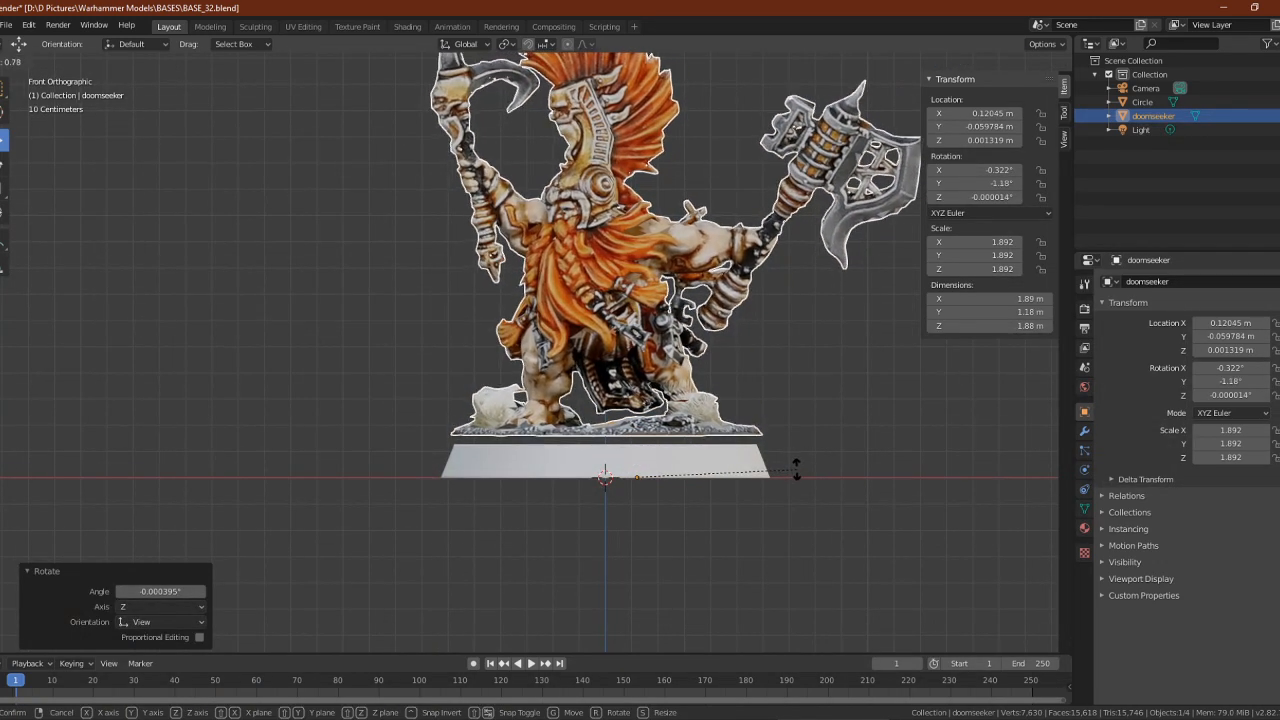
pyautogui.click(797, 472)
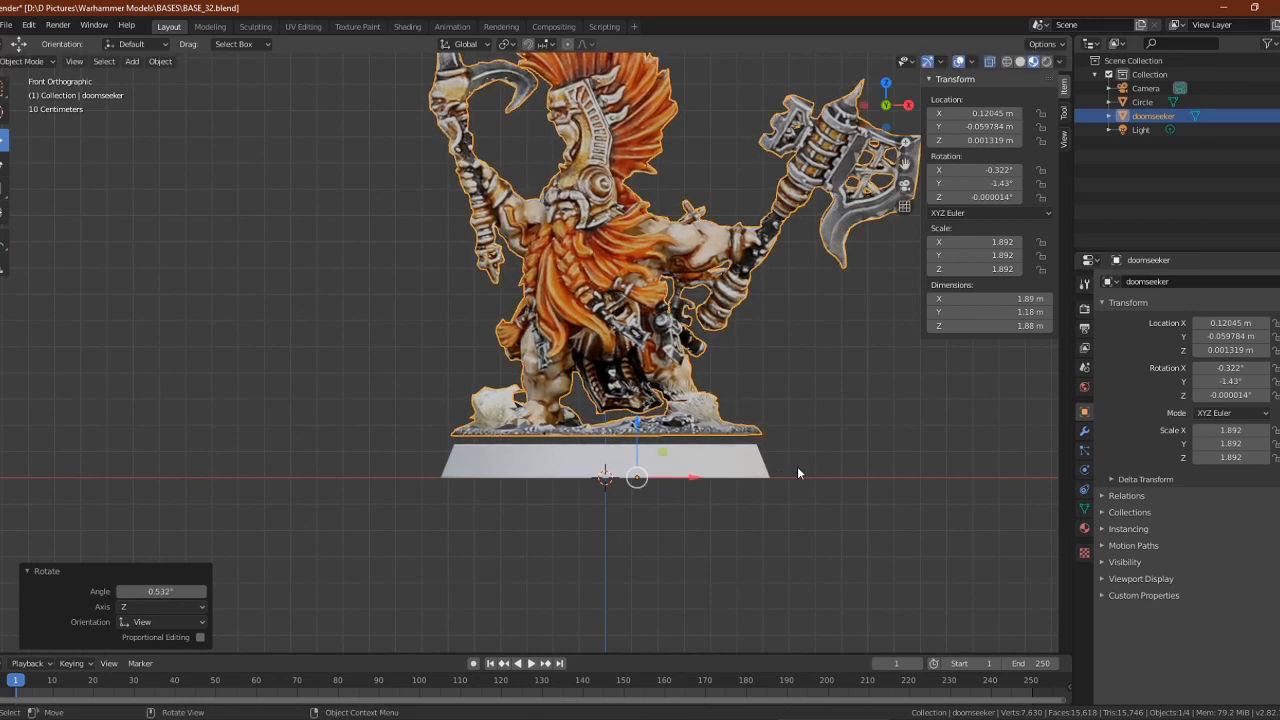
pyautogui.press('r')
pyautogui.click(998, 440)
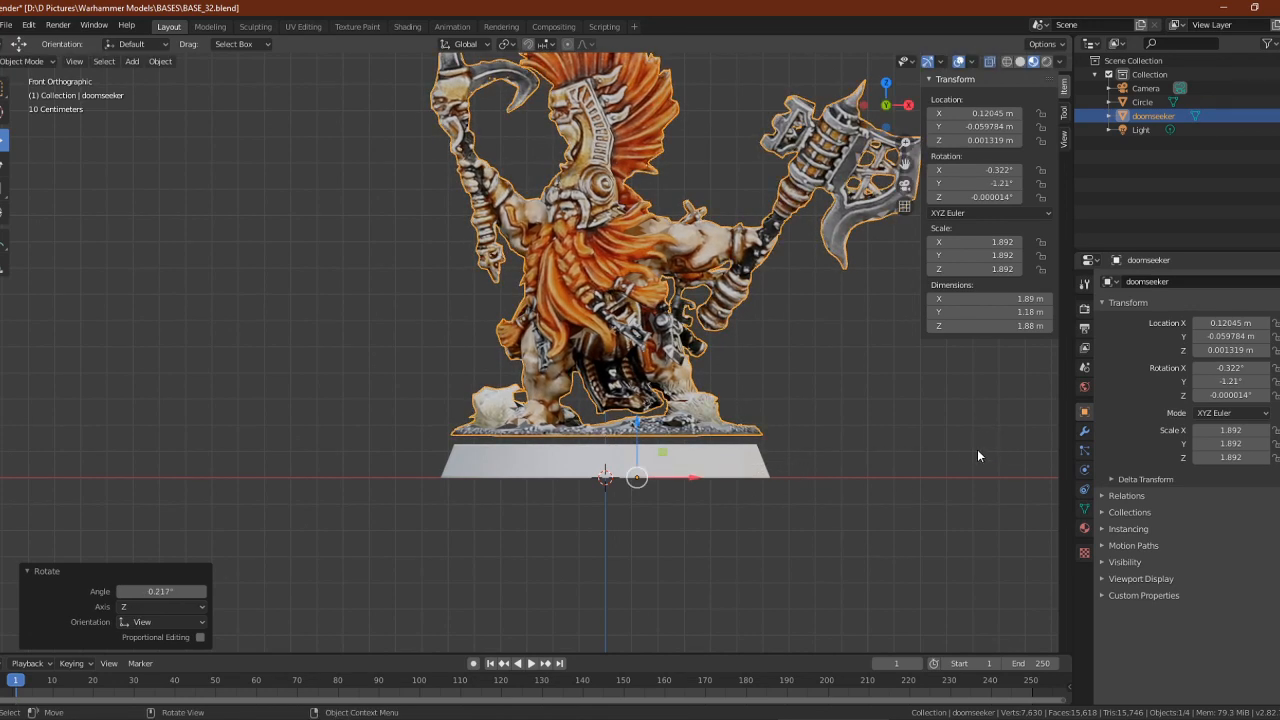
# Scale the figure down to about 1.825 and move it about -0.005 m in X and -0.032 m in Z onto the base
pyautogui.press('s')
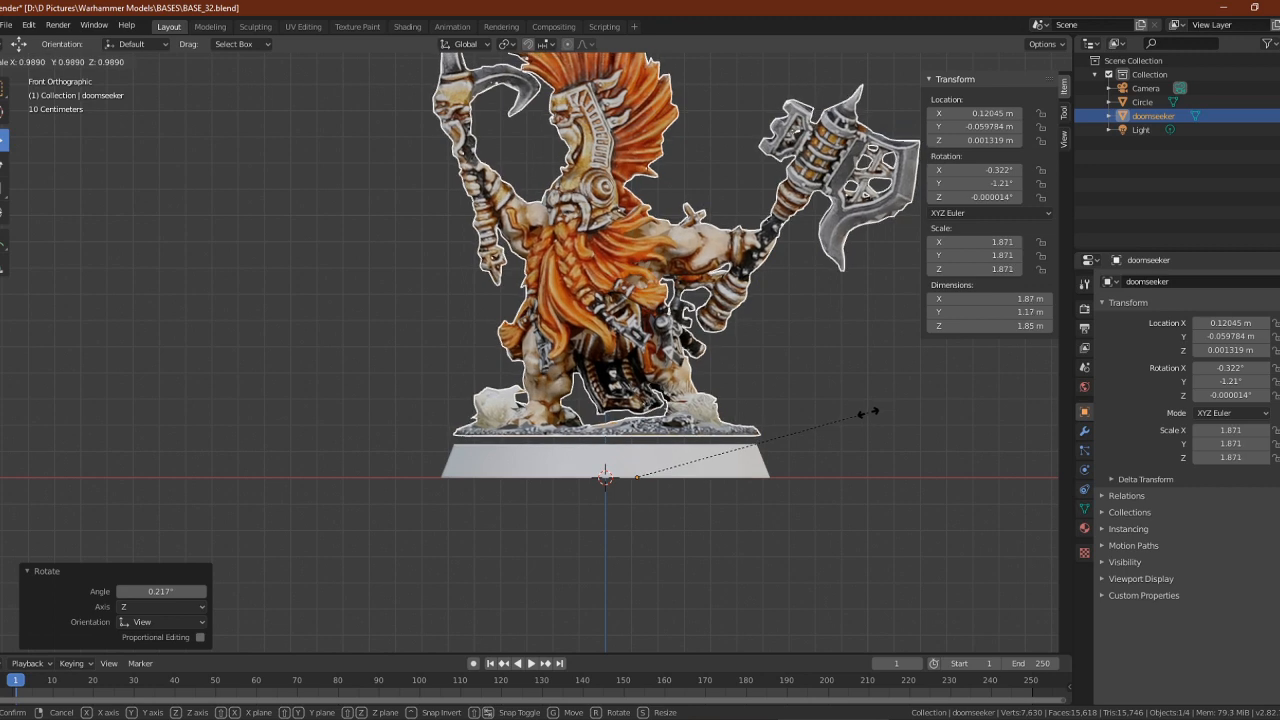
pyautogui.click(847, 412)
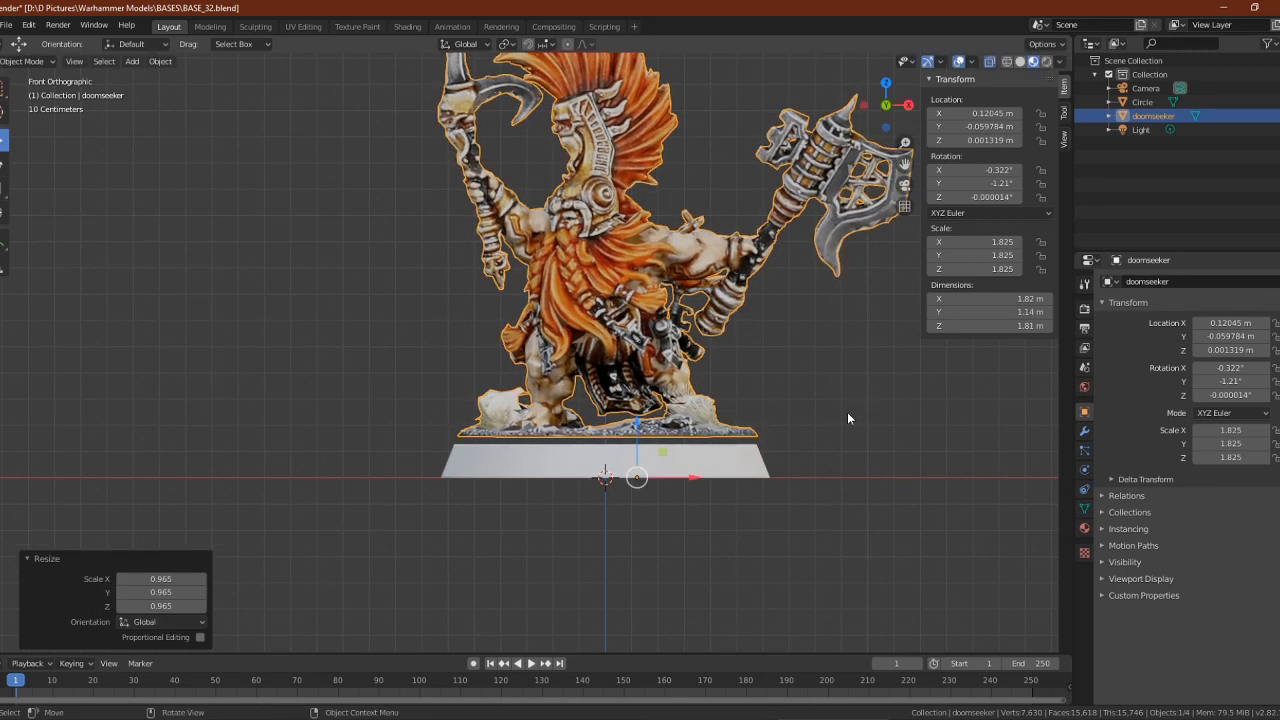
pyautogui.moveTo(677, 479); pyautogui.dragTo(675, 477)
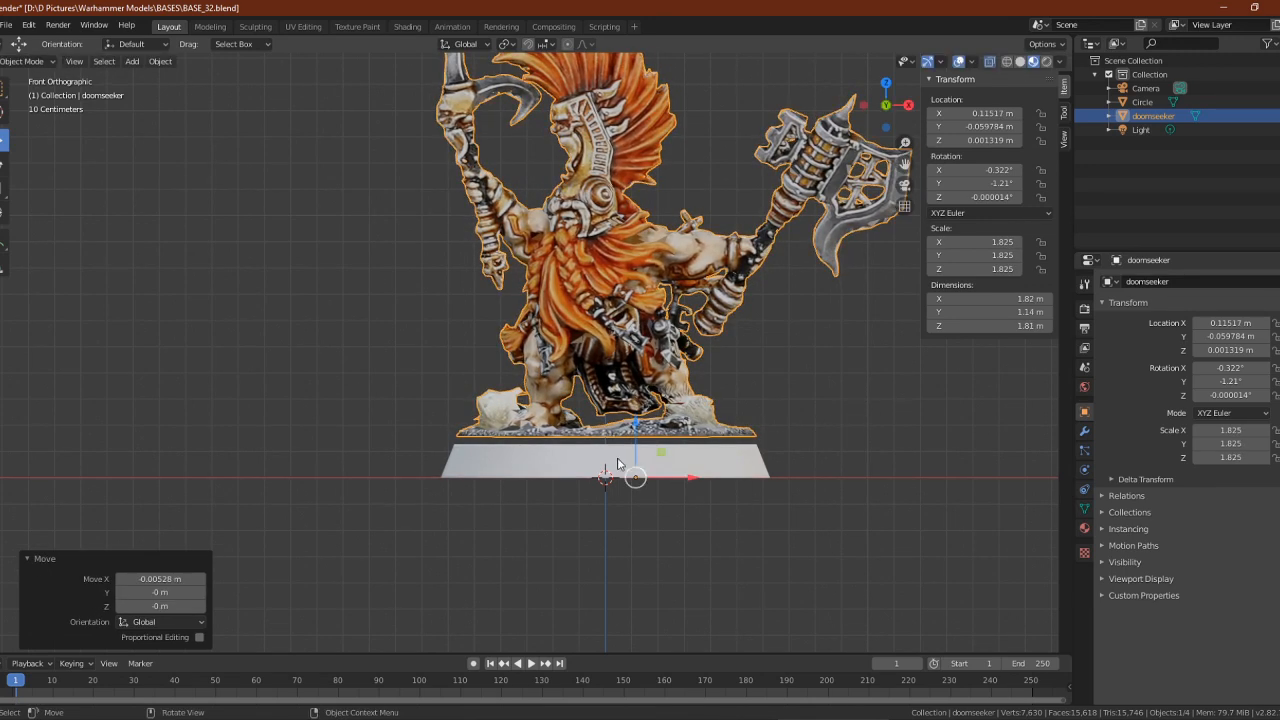
pyautogui.moveTo(636, 437); pyautogui.dragTo(634, 445)
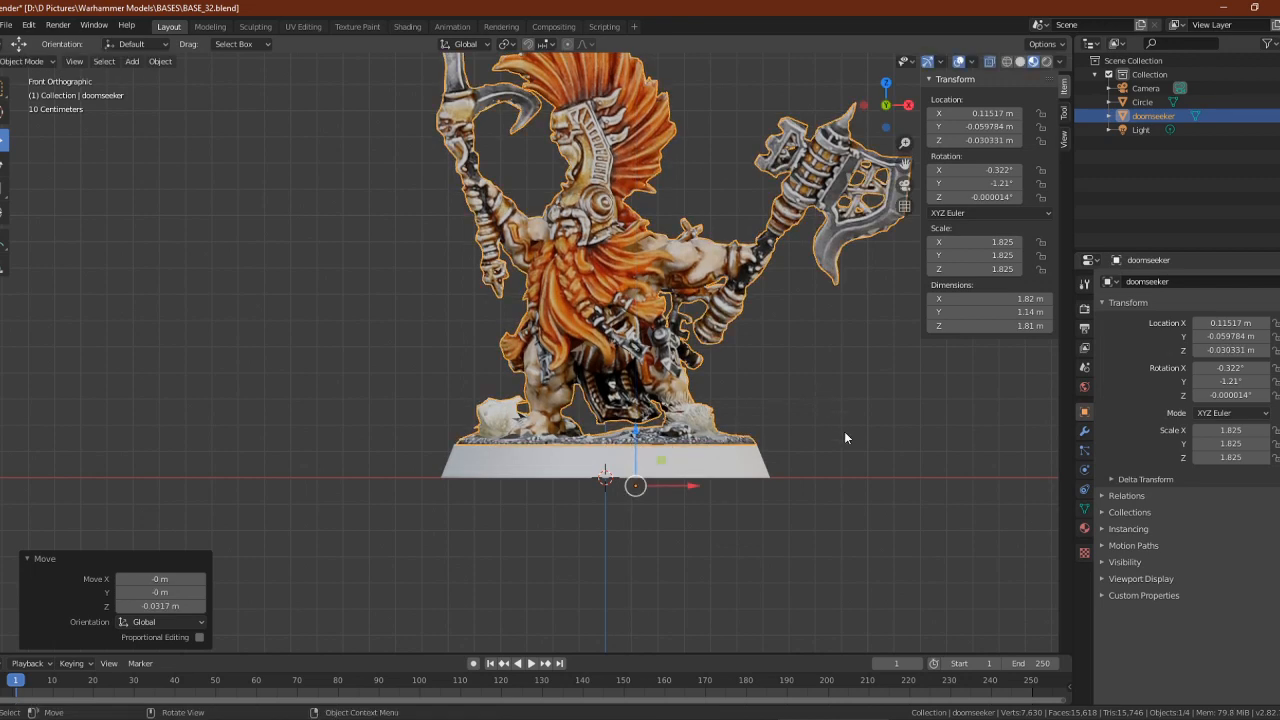
# Open the figure for mesh editing in the Modeling workspace with material preview shading
pyautogui.moveTo(845, 437)
pyautogui.mouseDown(button='middle')
pyautogui.moveTo(881, 494)
pyautogui.moveTo(850, 461)
pyautogui.mouseUp(button='middle')
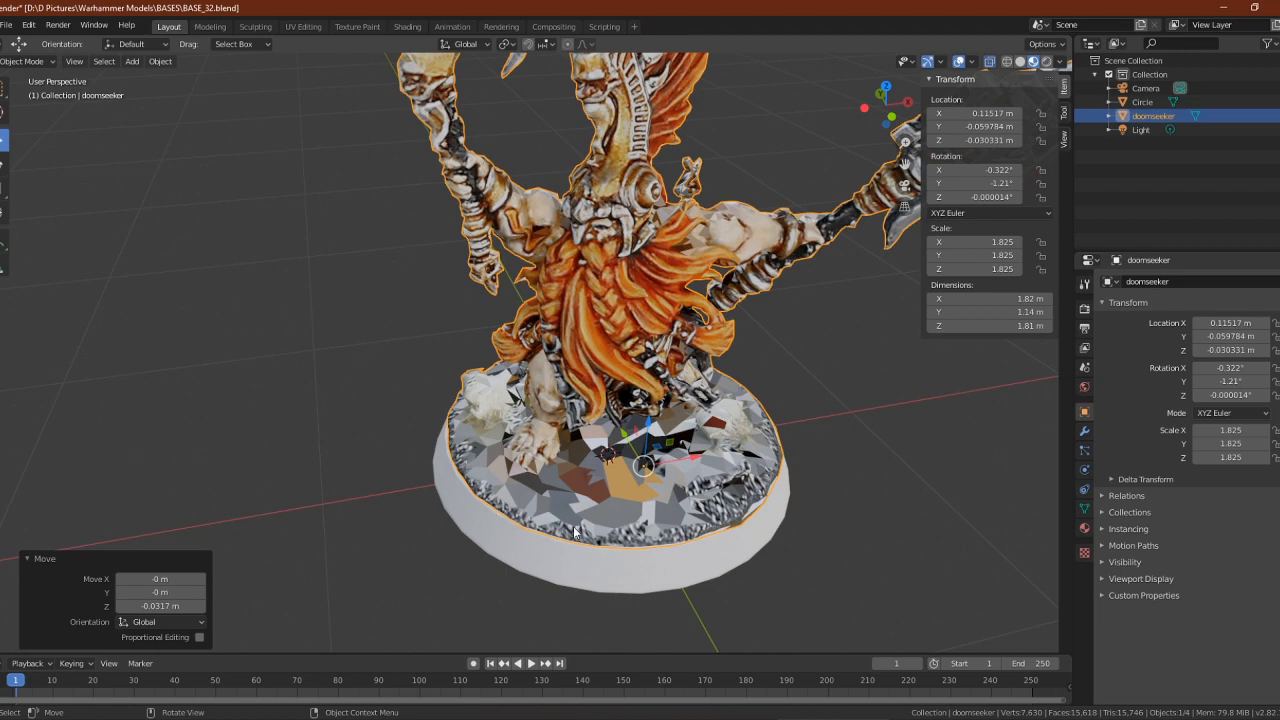
pyautogui.moveTo(772, 467); pyautogui.dragTo(283, 488, button='middle')
pyautogui.moveTo(461, 566); pyautogui.dragTo(516, 559, button='middle')
pyautogui.scroll(1, 516, 559)
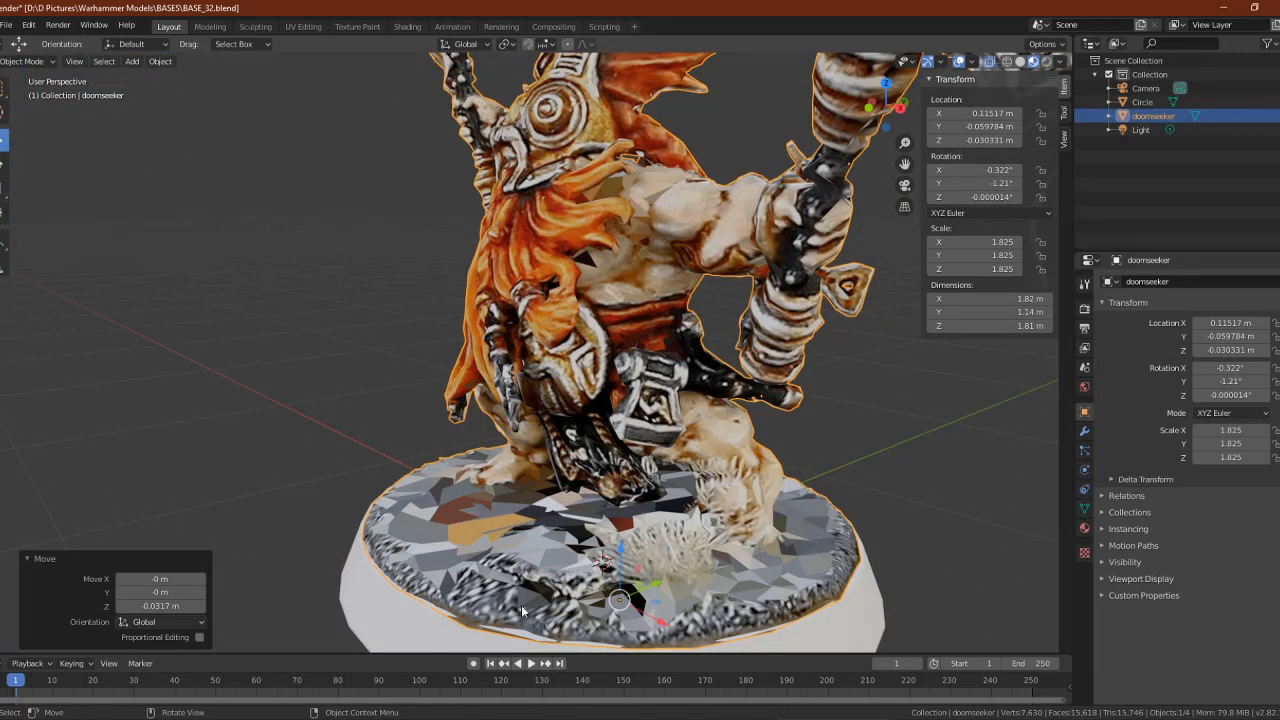
pyautogui.click(209, 27)
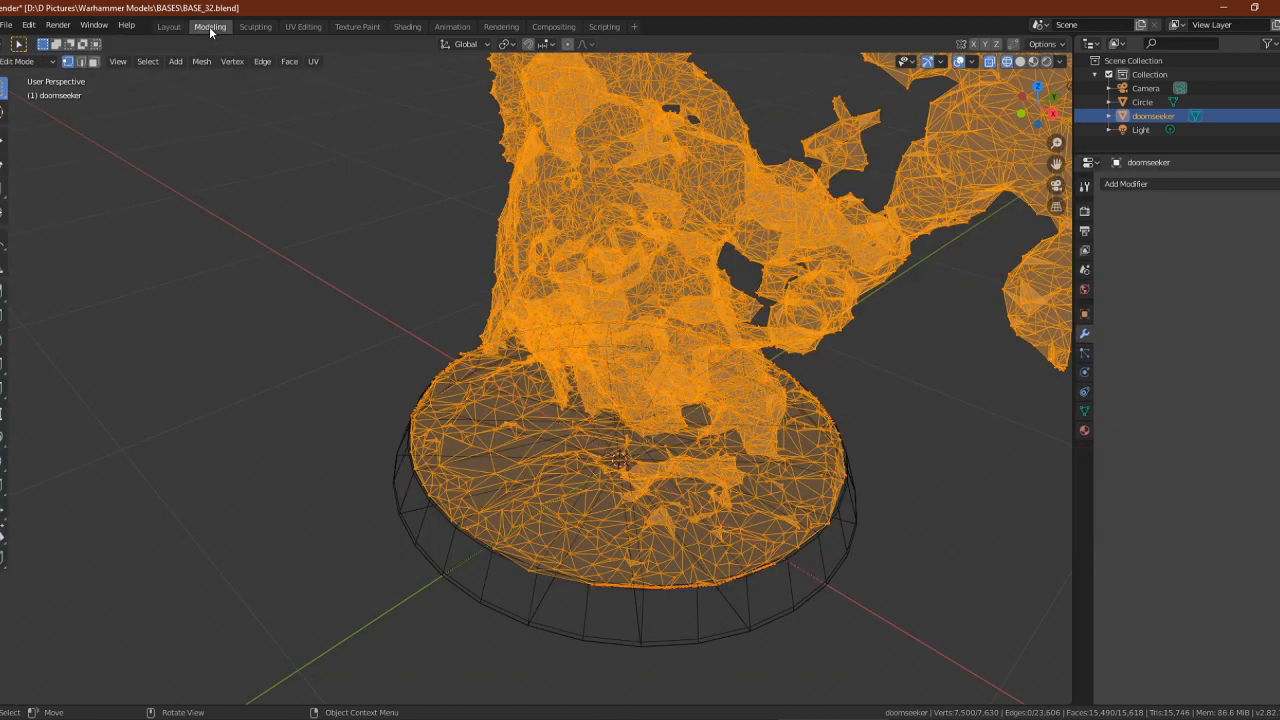
pyautogui.click(1034, 62)
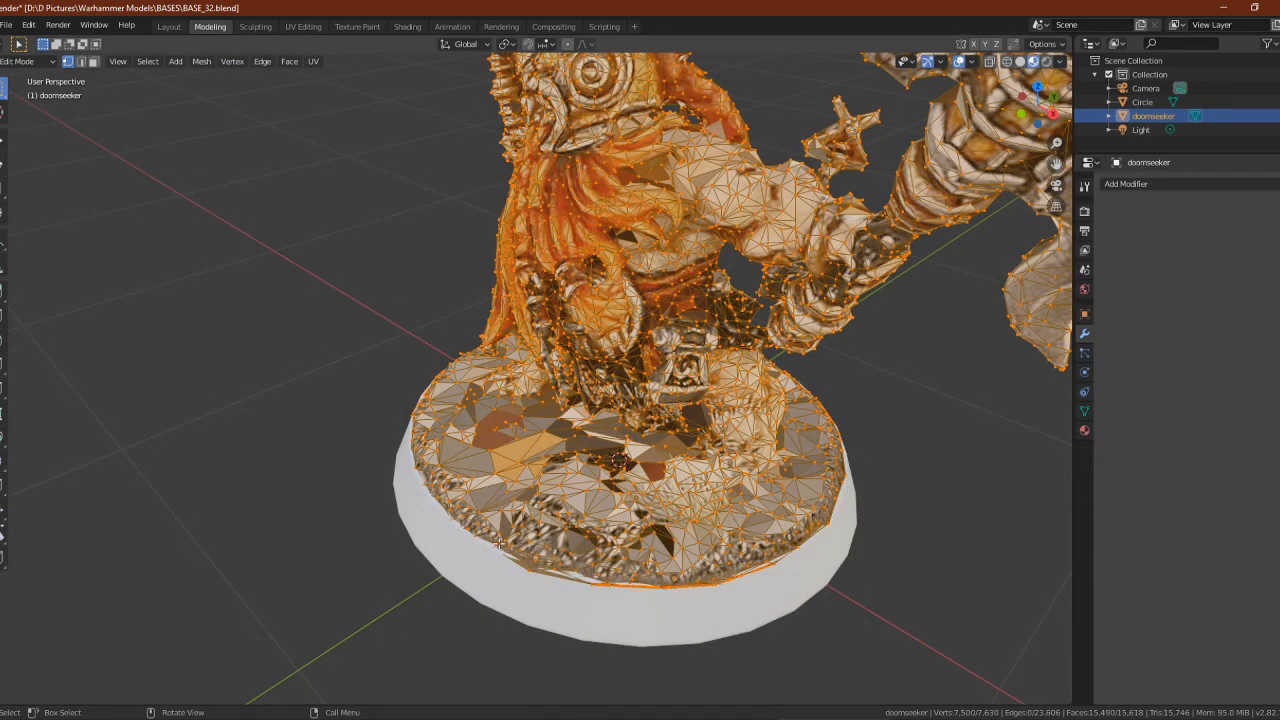
# Select the stray vertex jutting over the base's edge and move it slightly up and inward to the disc's rim
pyautogui.click(536, 580)
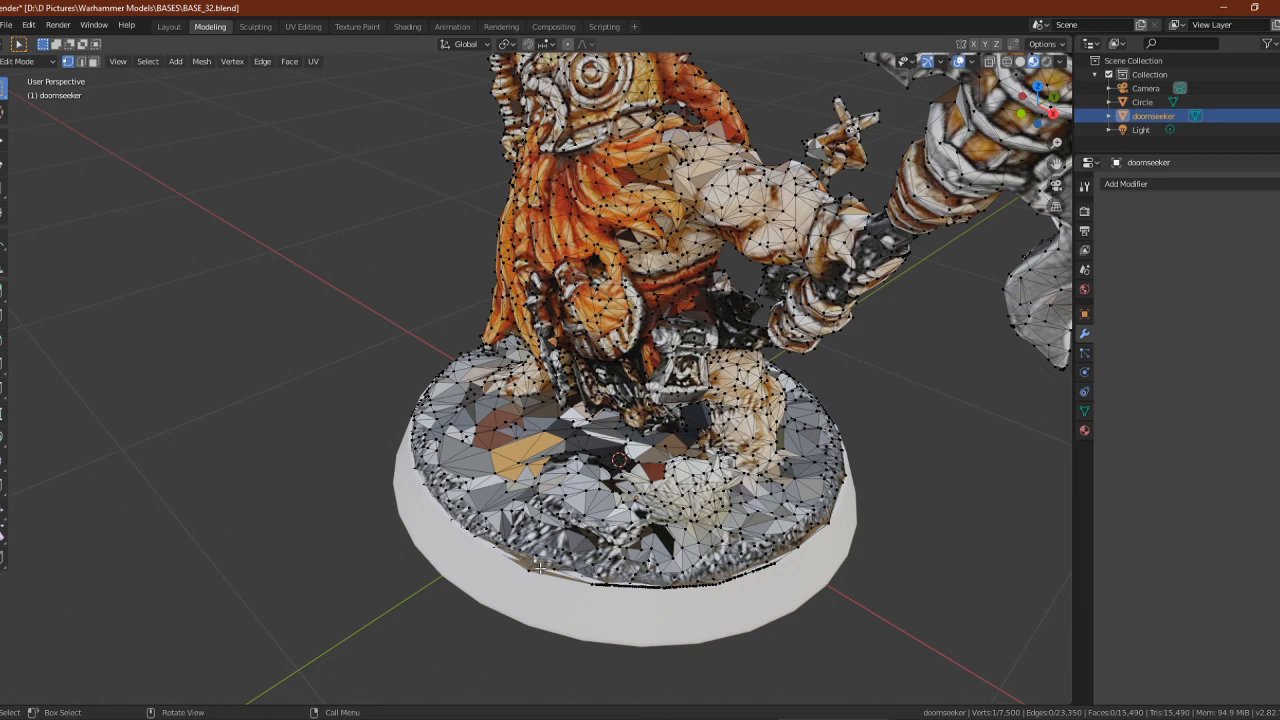
pyautogui.press('KP_Decimal')
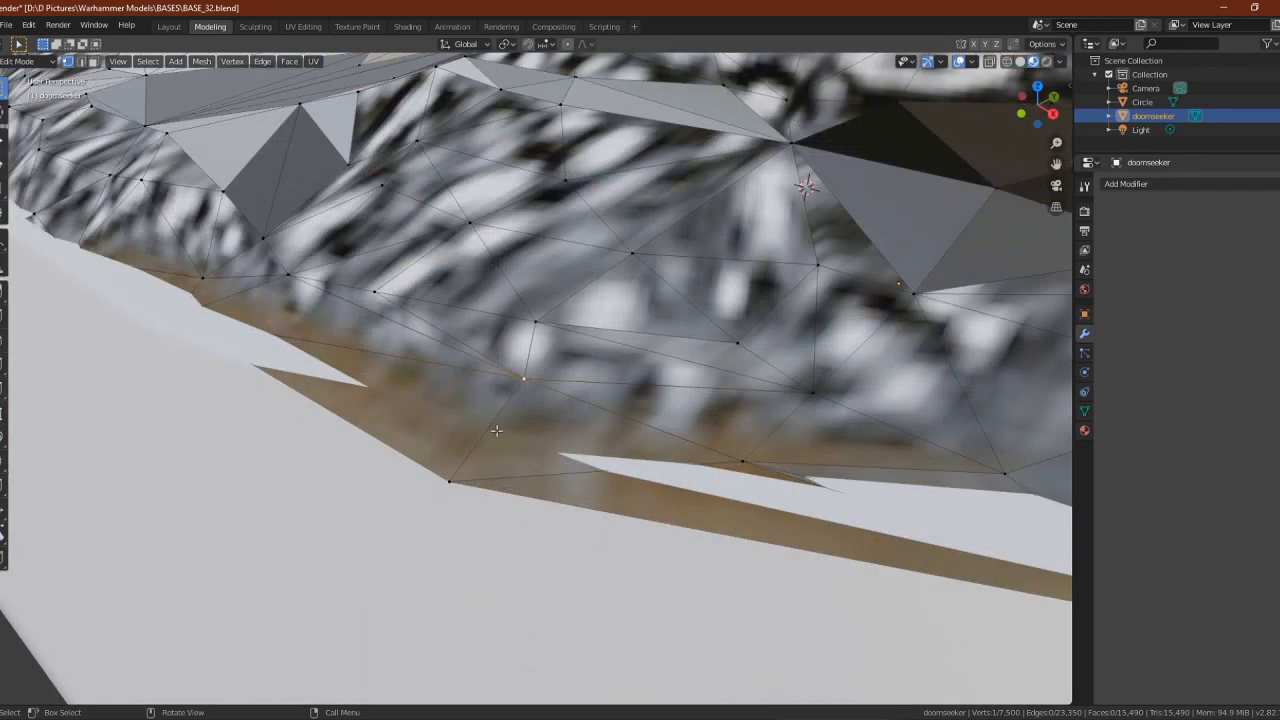
pyautogui.scroll(-6, 497, 431)
pyautogui.moveTo(516, 398); pyautogui.dragTo(598, 447, button='middle')
pyautogui.scroll(-2, 523, 436)
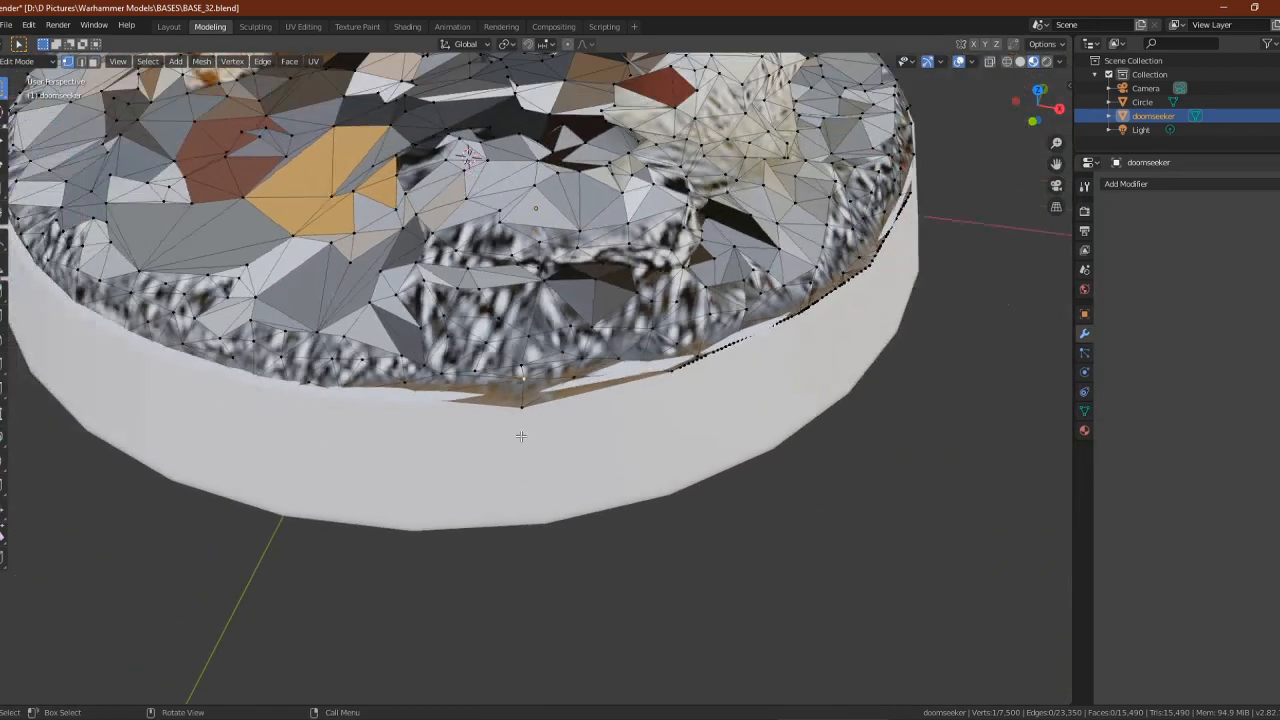
pyautogui.scroll(1, 521, 427)
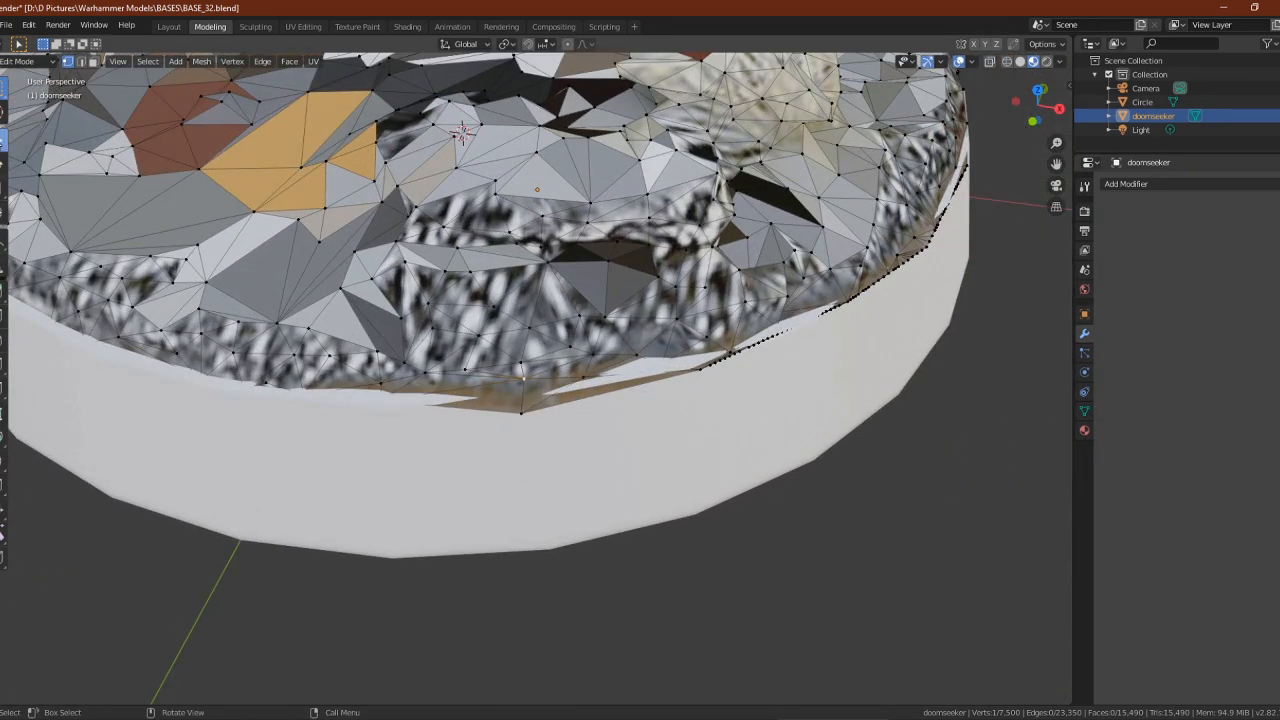
pyautogui.click(4, 140)
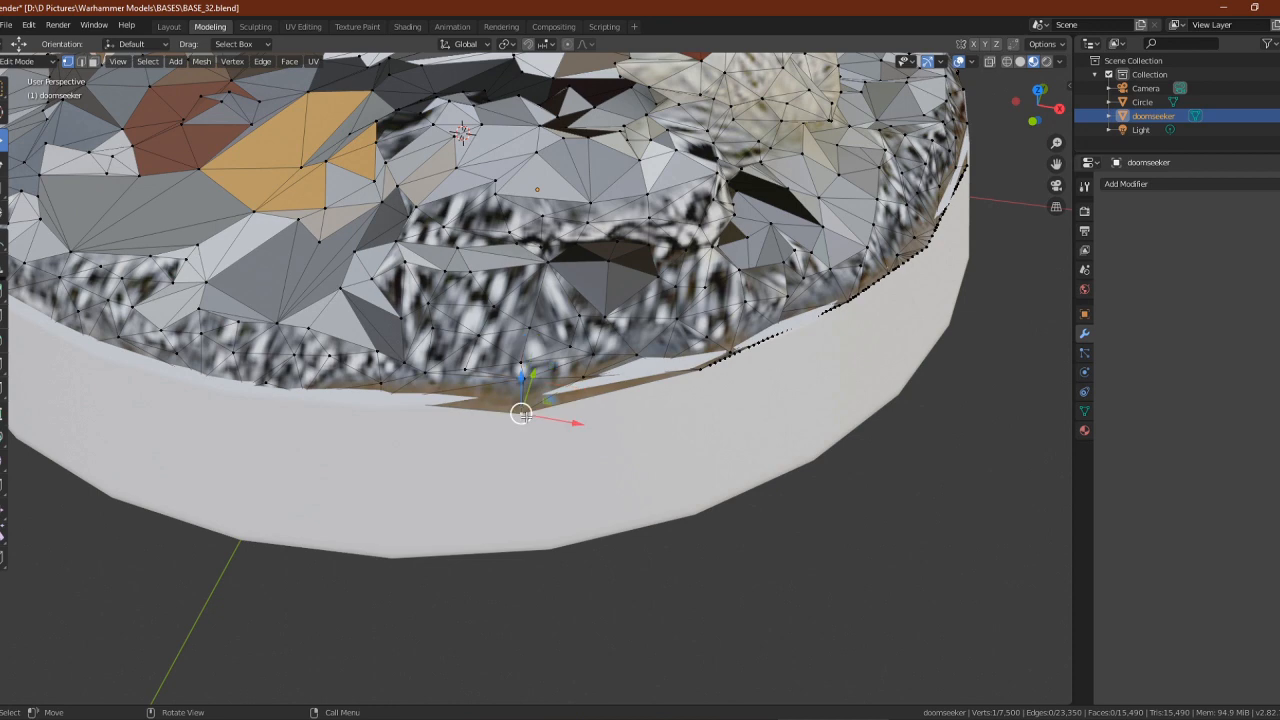
pyautogui.moveTo(520, 408); pyautogui.dragTo(514, 391)
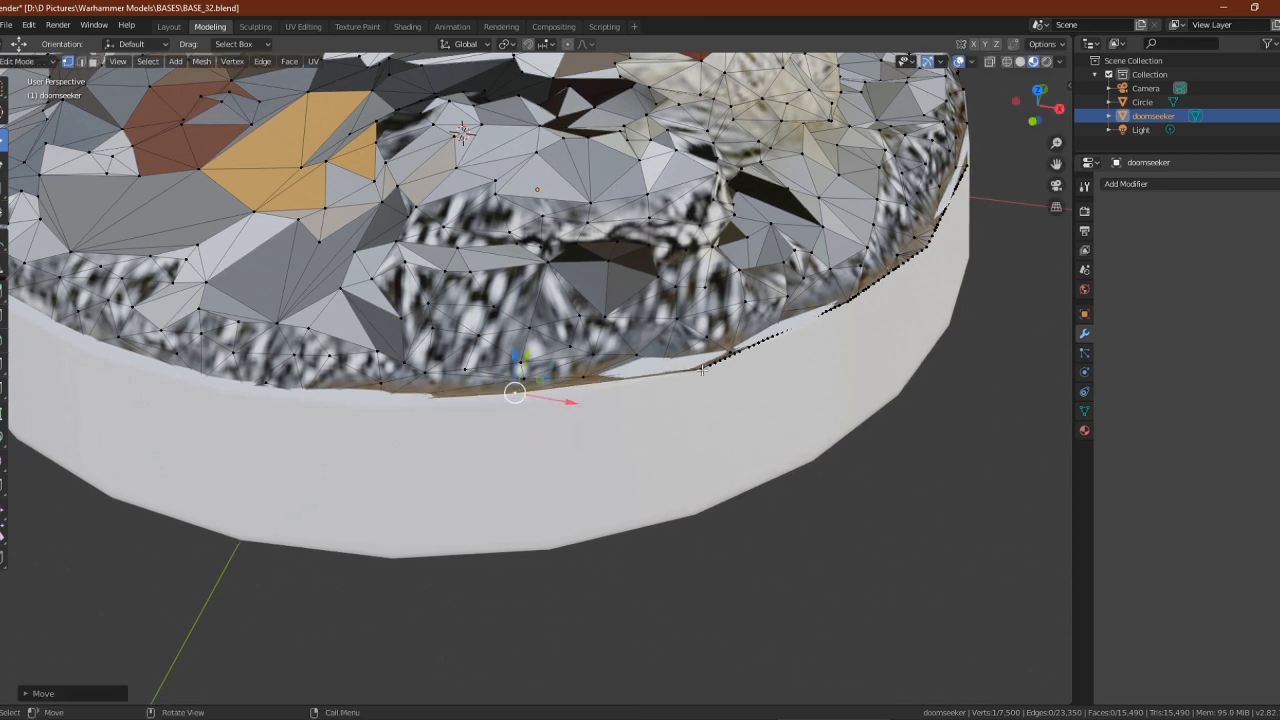
# Merge the first dense cluster of rim vertices at its center and move the merged vertex in against the disc
pyautogui.moveTo(771, 365); pyautogui.dragTo(704, 357, button='middle')
pyautogui.keyDown('shift'); pyautogui.moveTo(755, 428); pyautogui.dragTo(575, 405, button='middle'); pyautogui.keyUp('shift')
pyautogui.moveTo(520, 409); pyautogui.dragTo(695, 451)
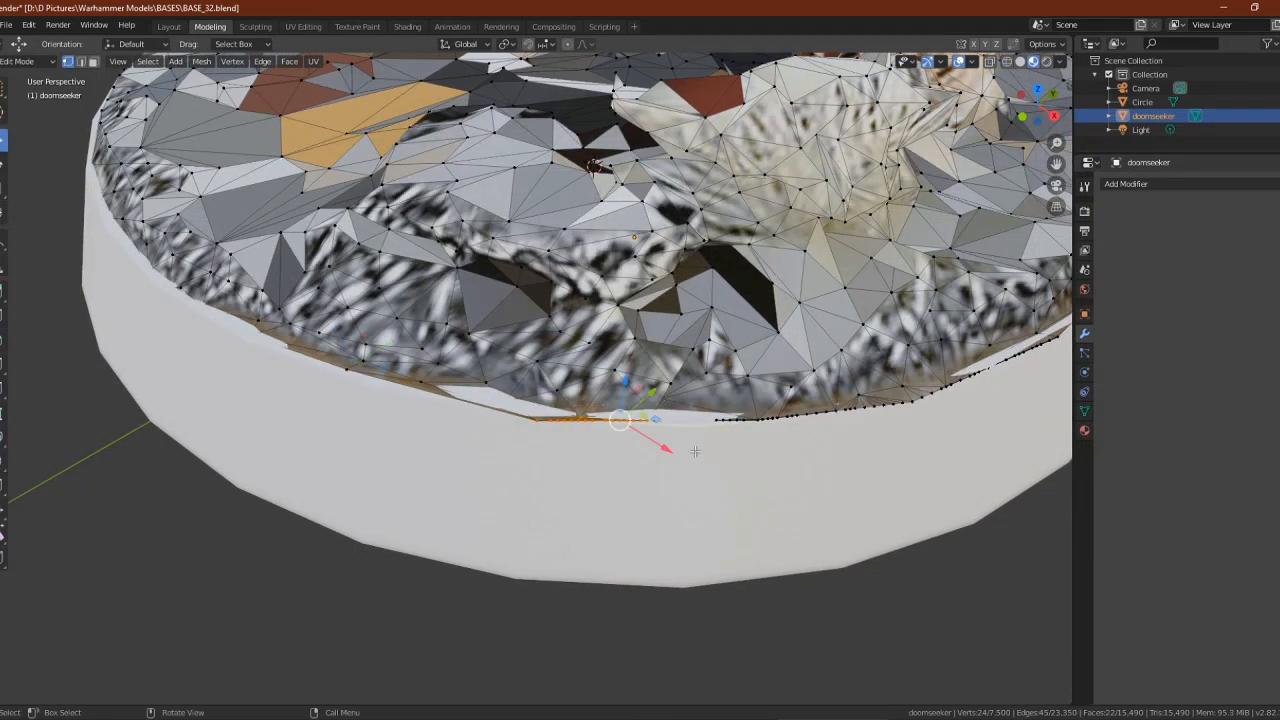
pyautogui.moveTo(524, 407); pyautogui.dragTo(679, 452)
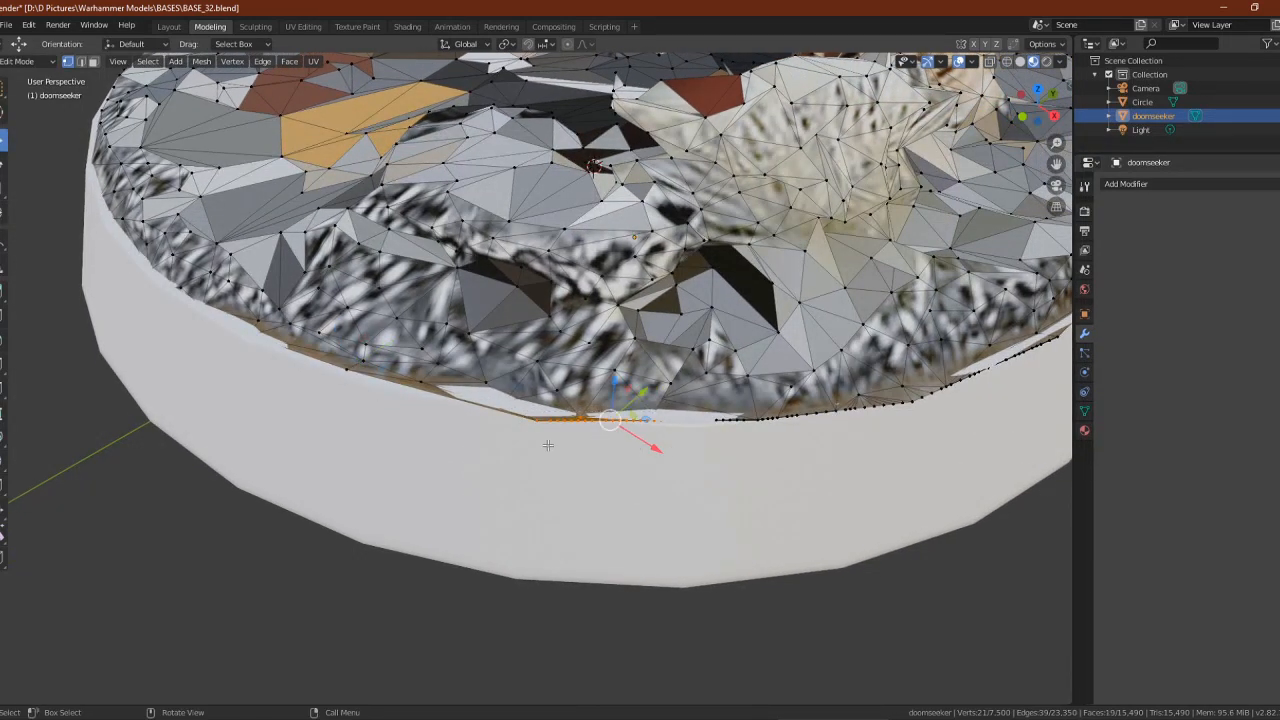
pyautogui.moveTo(494, 398); pyautogui.dragTo(695, 466)
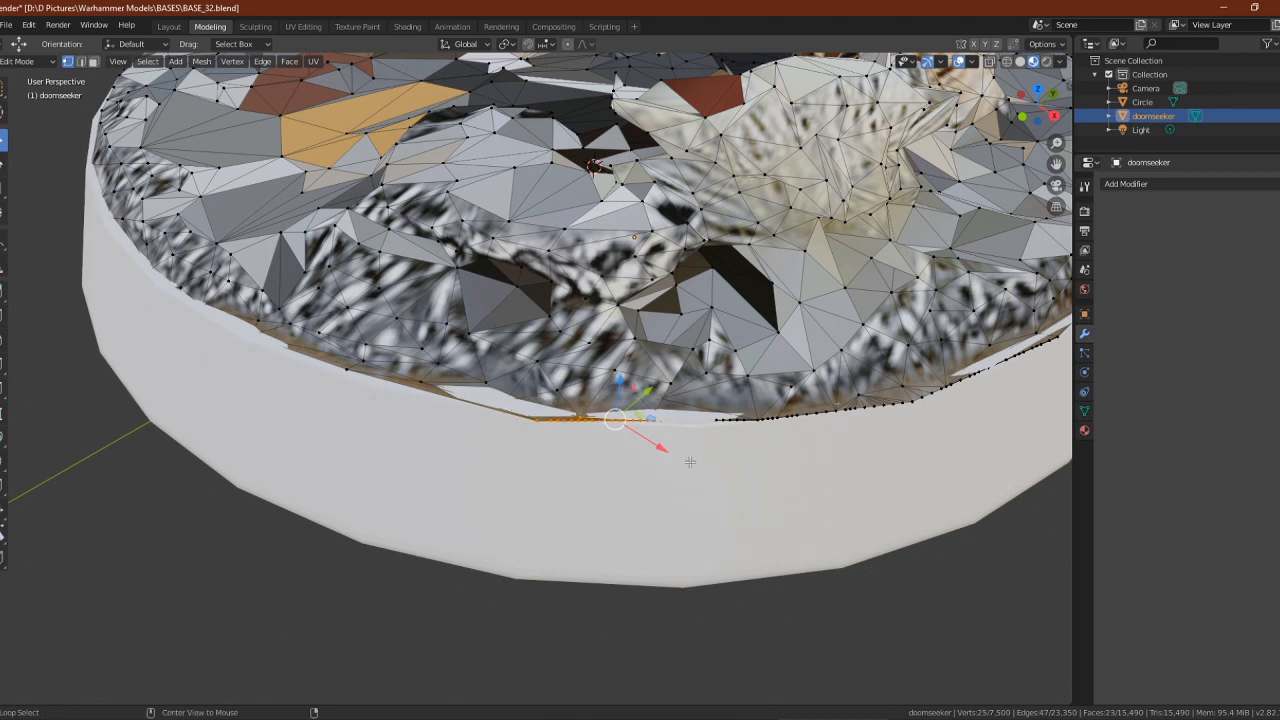
pyautogui.press('m')
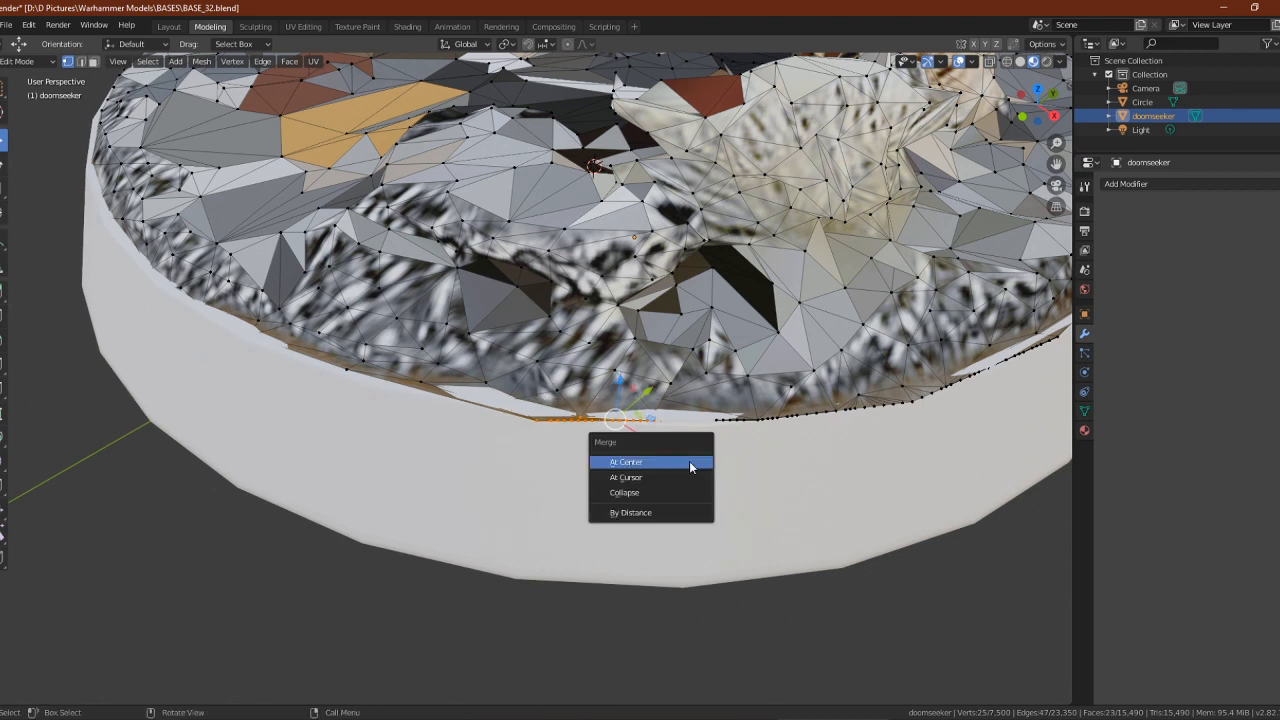
pyautogui.click(624, 463)
pyautogui.moveTo(615, 420); pyautogui.dragTo(591, 415)
# Merge the next two clusters of vertices along the disc's rim, each at its own center
pyautogui.moveTo(699, 412); pyautogui.dragTo(842, 450)
pyautogui.press('m')
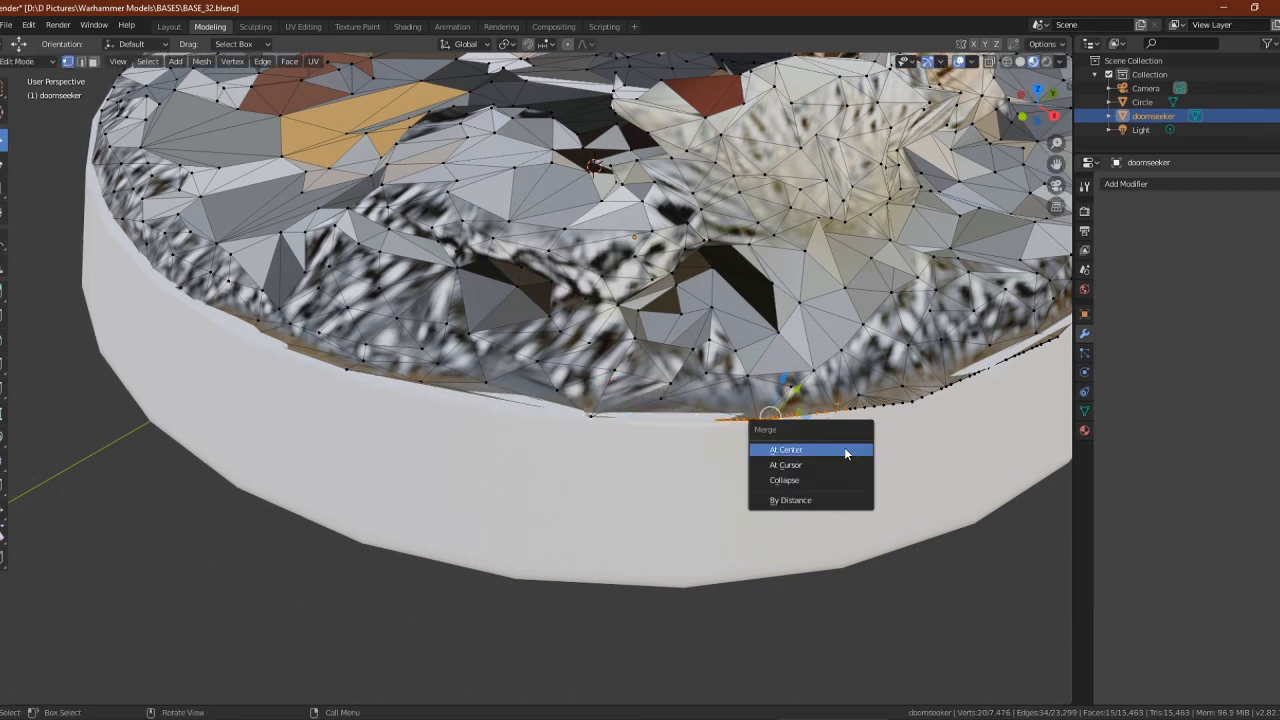
pyautogui.click(819, 447)
pyautogui.moveTo(912, 418); pyautogui.dragTo(714, 411, button='middle')
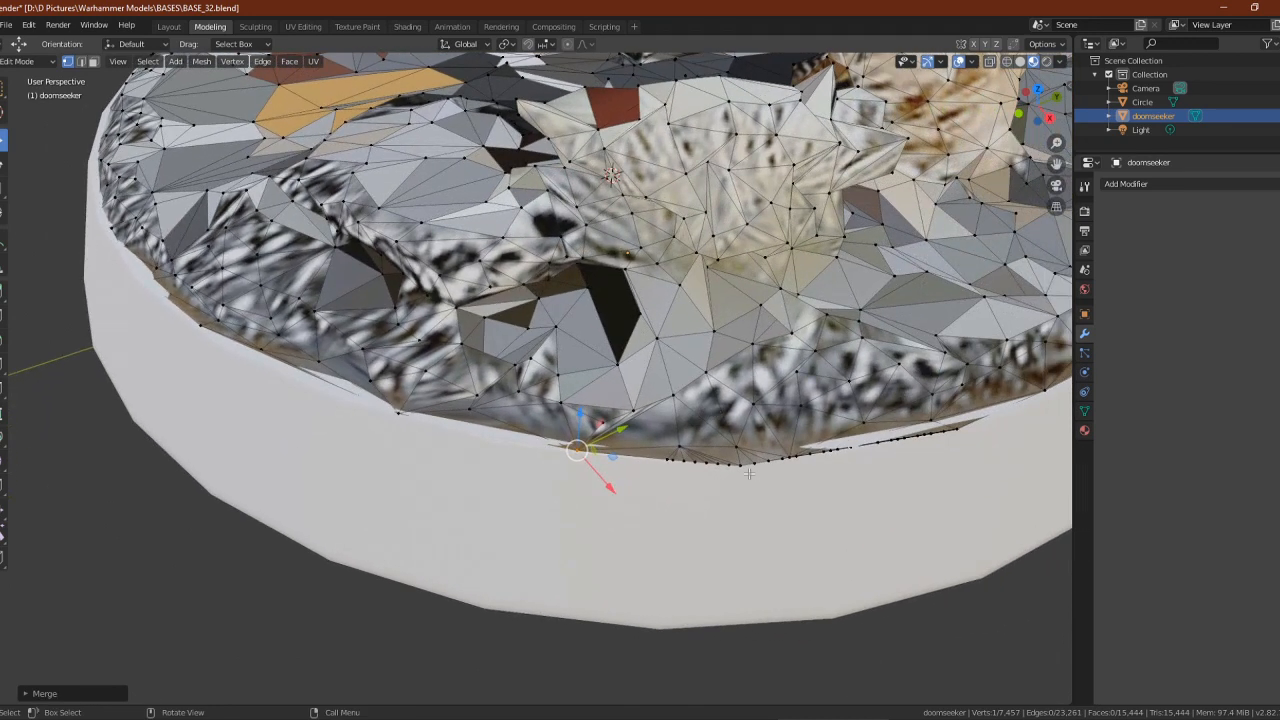
pyautogui.moveTo(641, 451); pyautogui.dragTo(750, 482)
pyautogui.hotkey('shift', 'r')
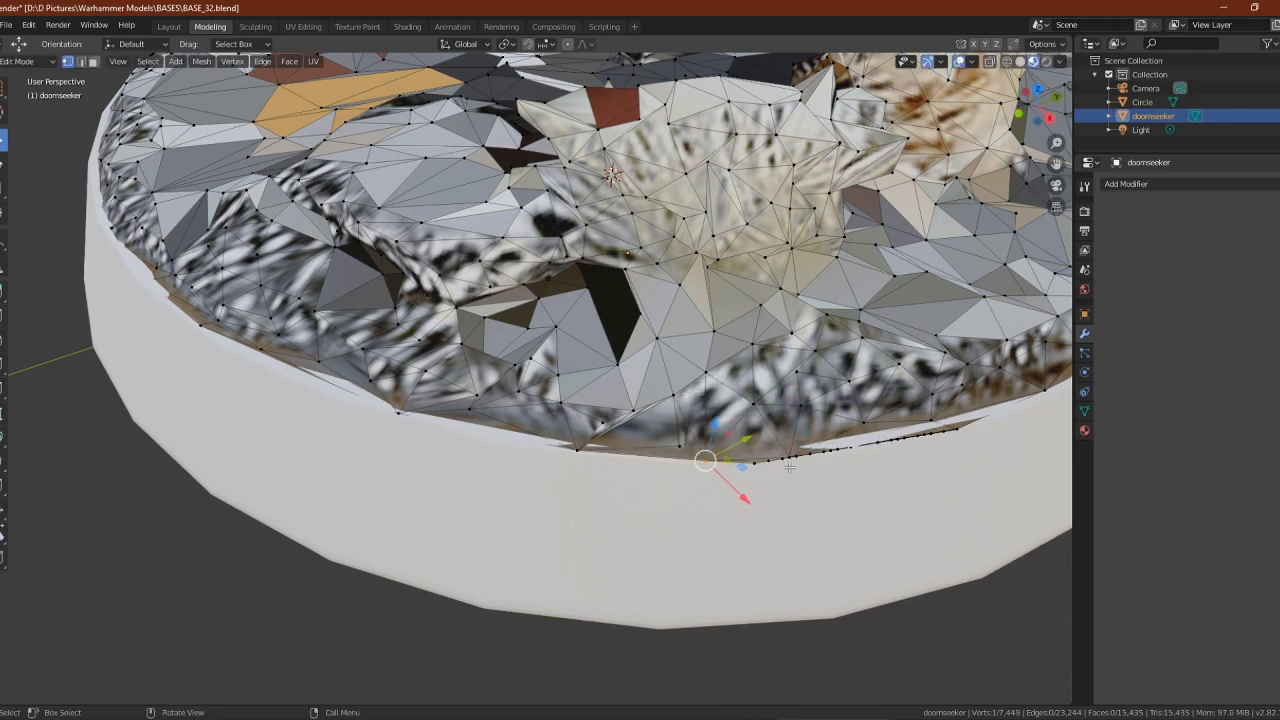
pyautogui.press('g')
pyautogui.moveTo(863, 492); pyautogui.dragTo(828, 506)
pyautogui.hotkey('ctrl', 'z')
pyautogui.hotkey('ctrl', 'z')
# Merge the following run of rim vertices at its center without deleting any geometry
pyautogui.moveTo(738, 434); pyautogui.dragTo(903, 482)
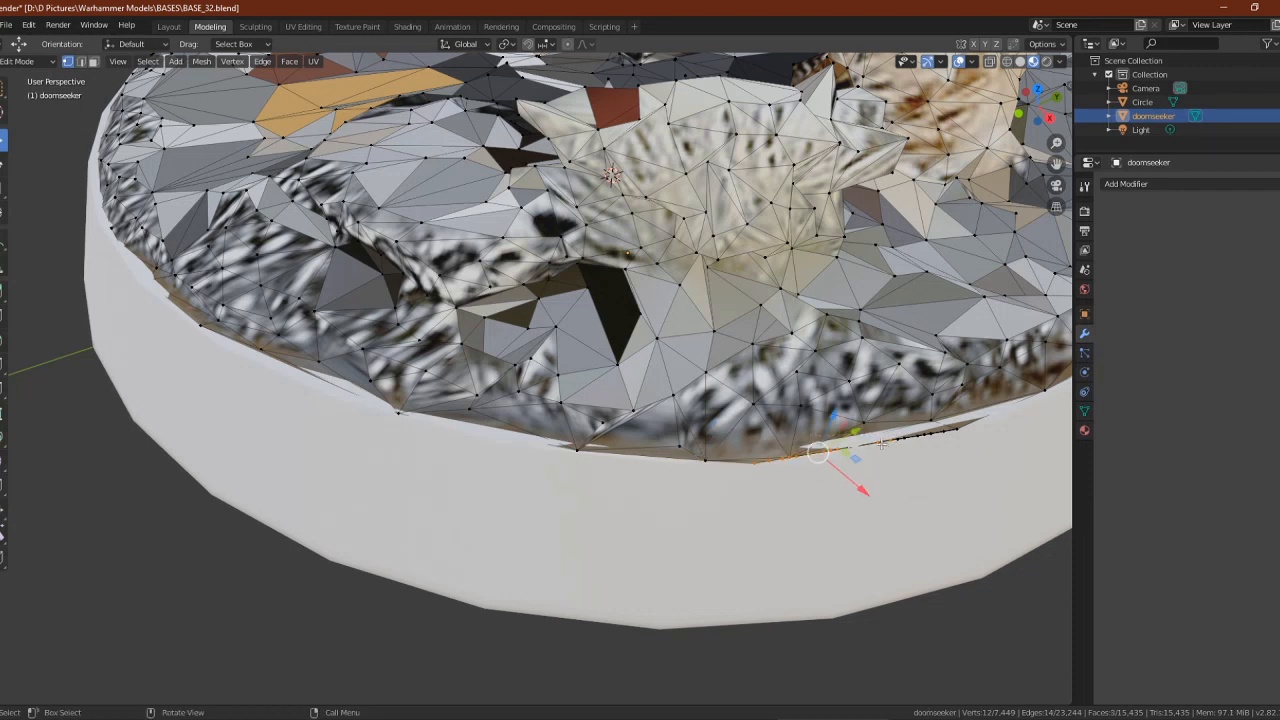
pyautogui.press('x')
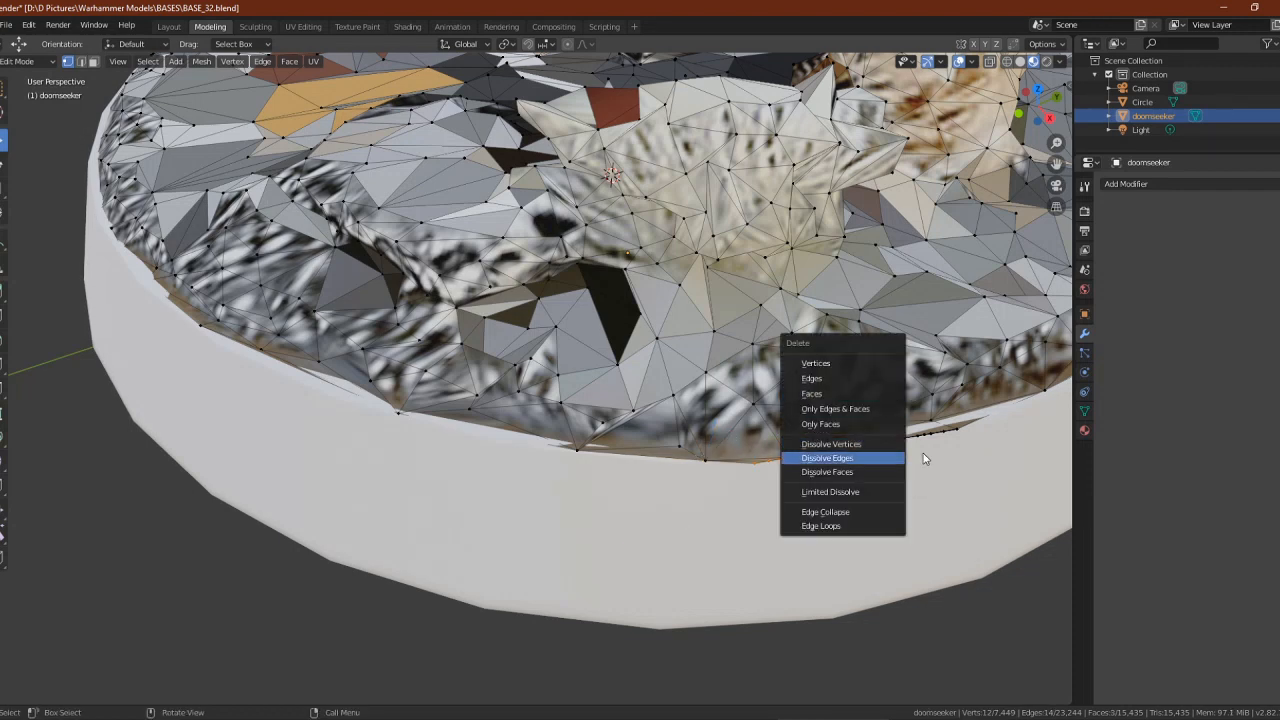
pyautogui.press('Escape')
pyautogui.press('m')
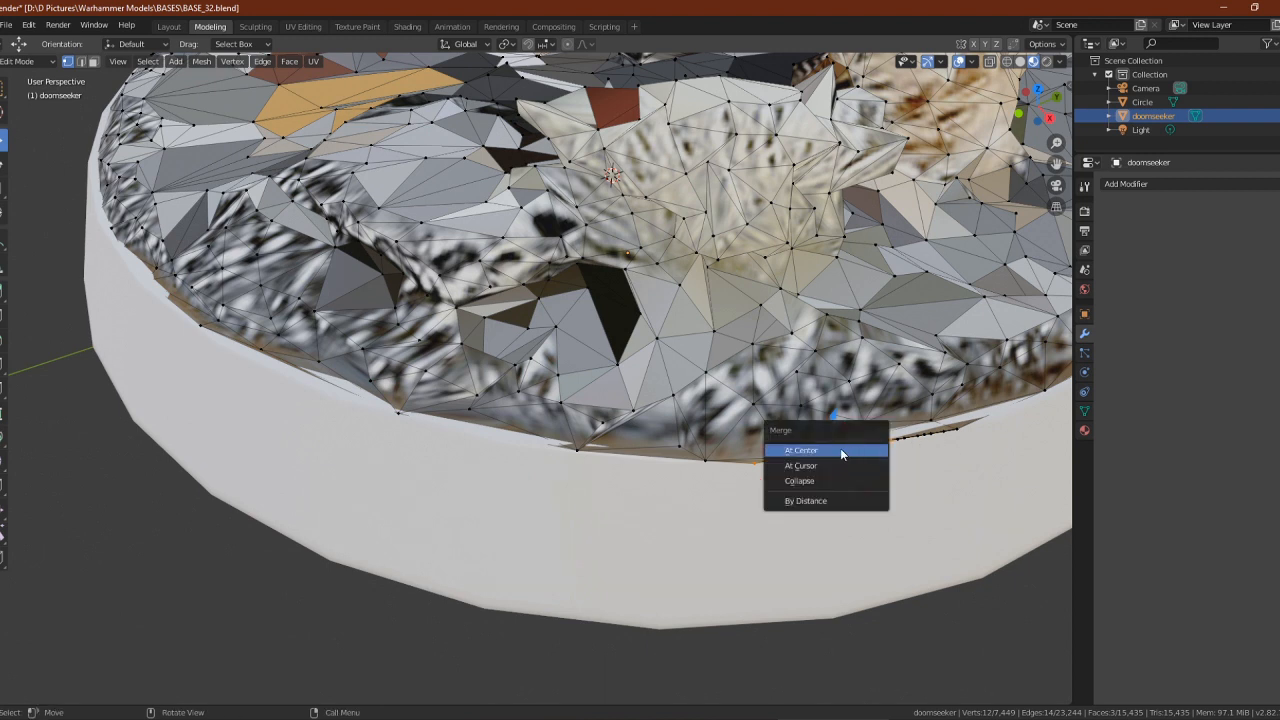
pyautogui.click(842, 449)
# Collapse the last small cluster of rim vertices into a single vertex
pyautogui.moveTo(877, 476)
pyautogui.mouseDown()
pyautogui.moveTo(914, 443)
pyautogui.moveTo(894, 455)
pyautogui.moveTo(966, 430)
pyautogui.mouseUp()
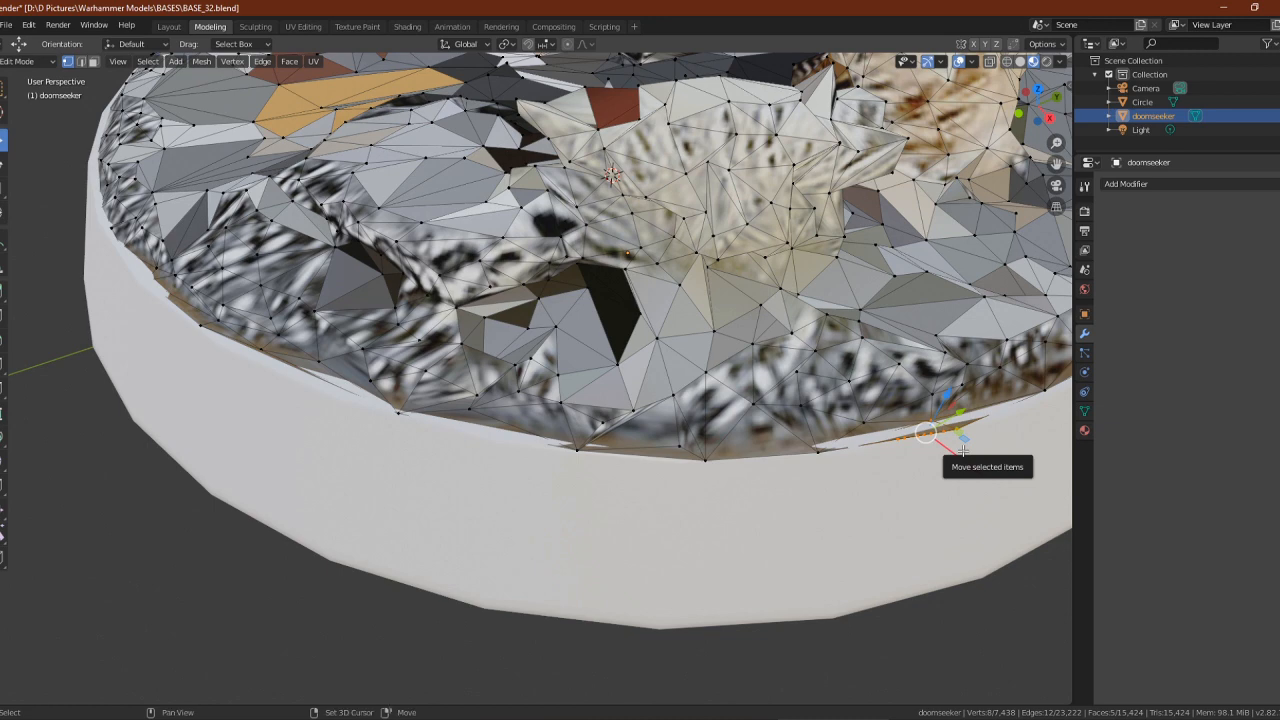
pyautogui.press('x')
pyautogui.click(793, 477)
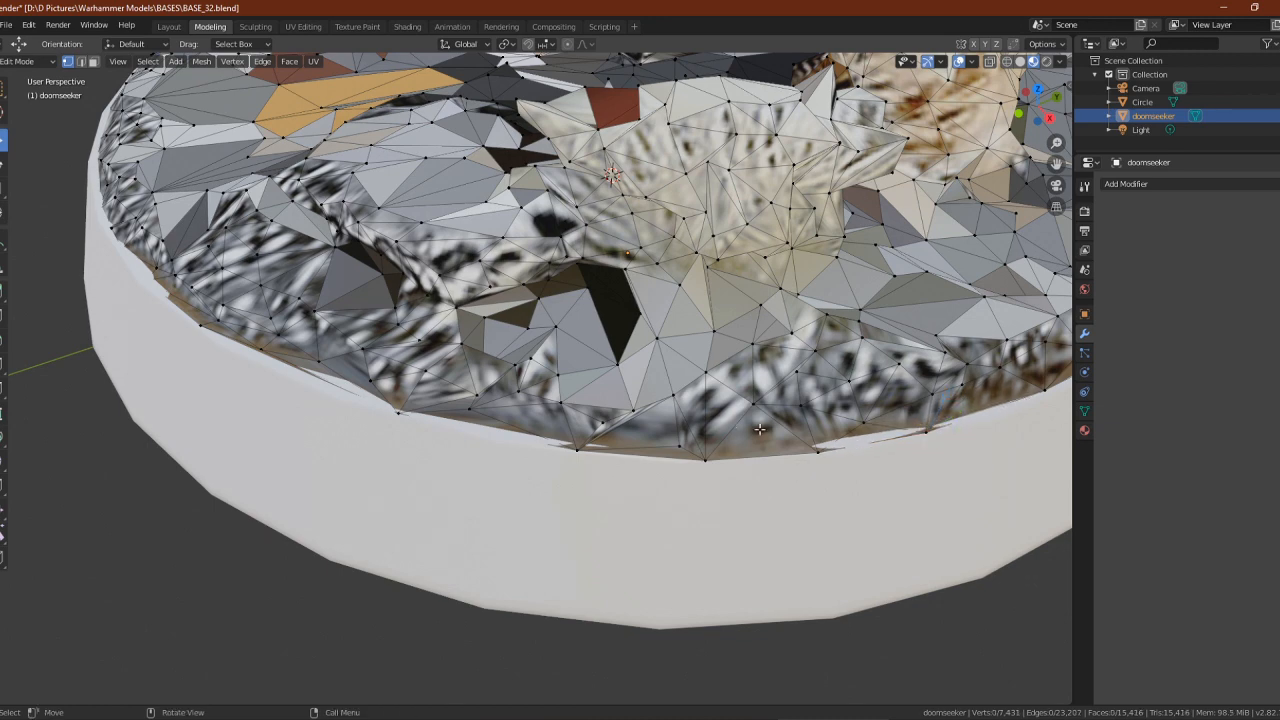
# Switch the figure to the Sculpting workspace with material preview shading
pyautogui.moveTo(760, 429); pyautogui.dragTo(838, 442, button='middle')
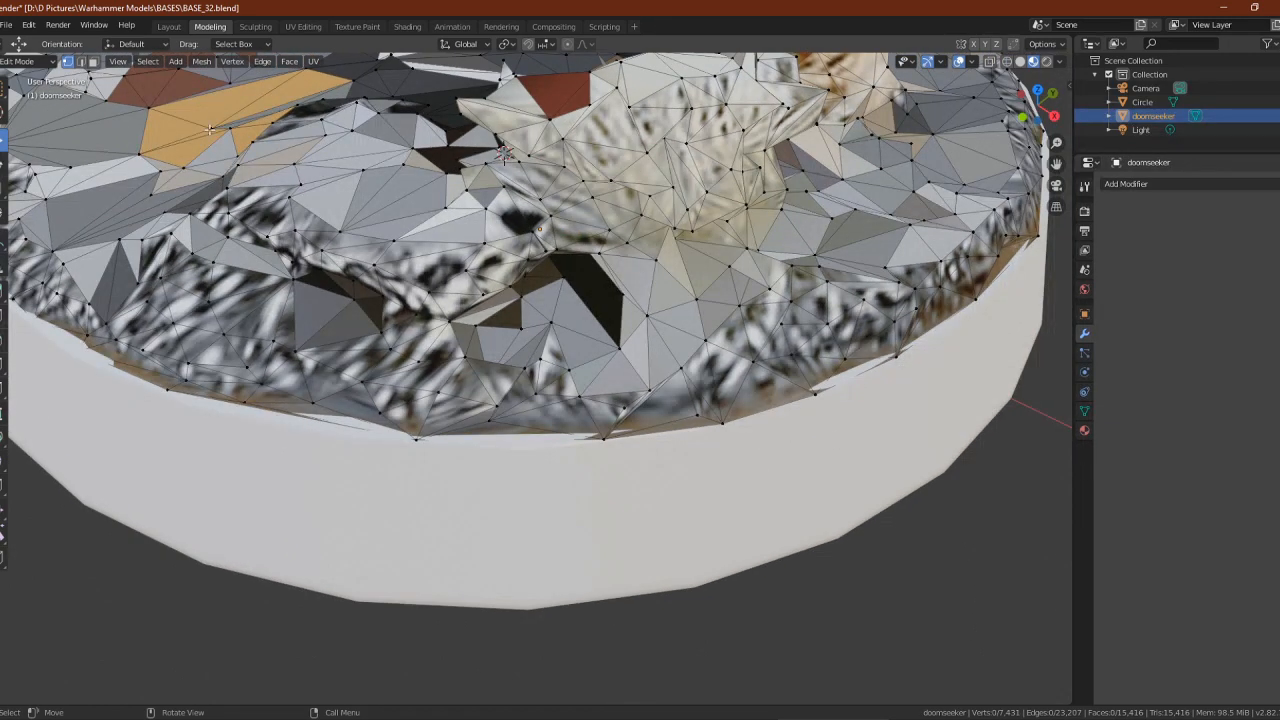
pyautogui.click(256, 26)
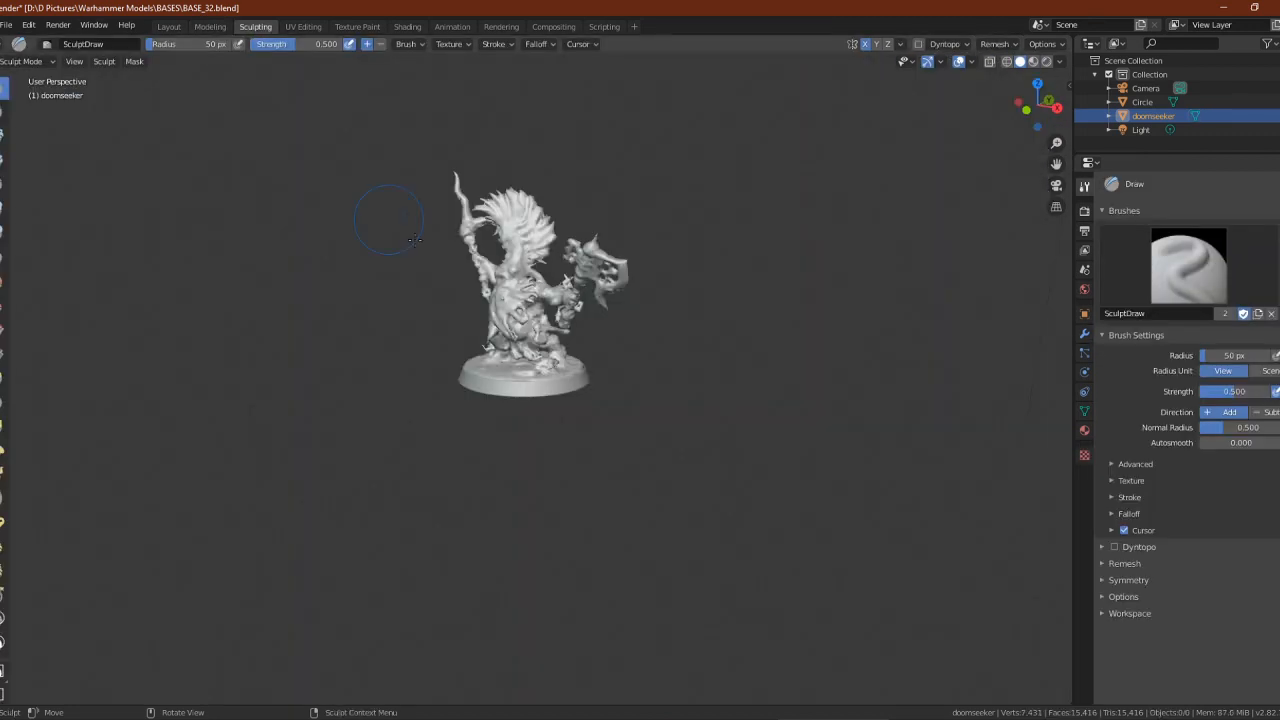
pyautogui.click(1033, 62)
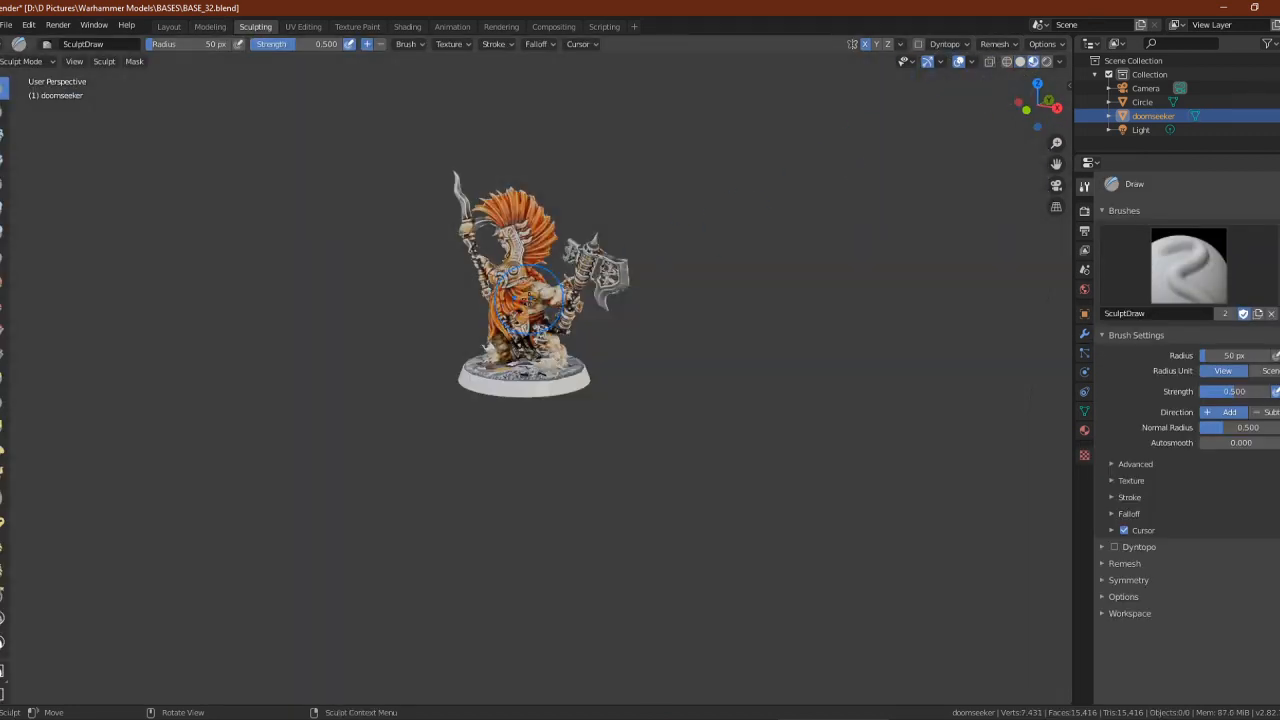
# Set the Draw brush to strength 0.863 and radius 303 px for sculpting the figure's disc
pyautogui.moveTo(530, 299); pyautogui.dragTo(566, 350, button='middle')
pyautogui.scroll(8, 510, 390)
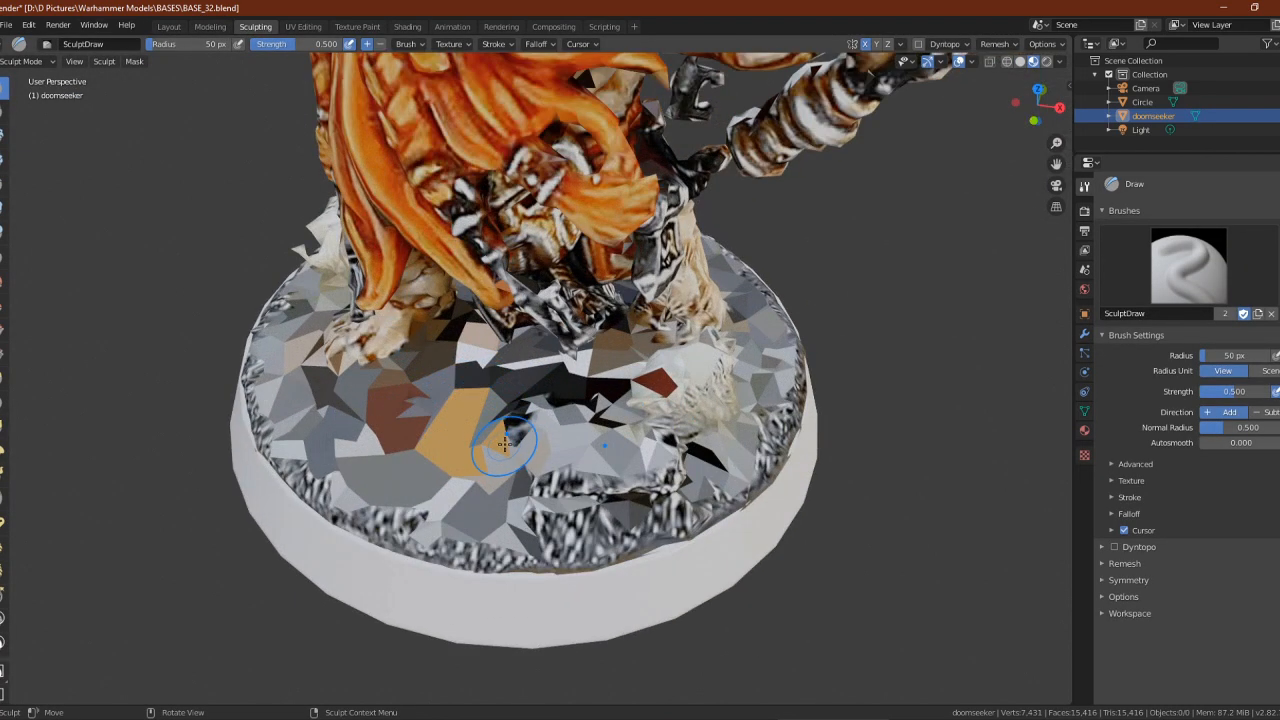
pyautogui.moveTo(505, 443)
pyautogui.mouseDown(button='middle')
pyautogui.moveTo(488, 408)
pyautogui.moveTo(505, 405)
pyautogui.mouseUp(button='middle')
pyautogui.scroll(3, 488, 408)
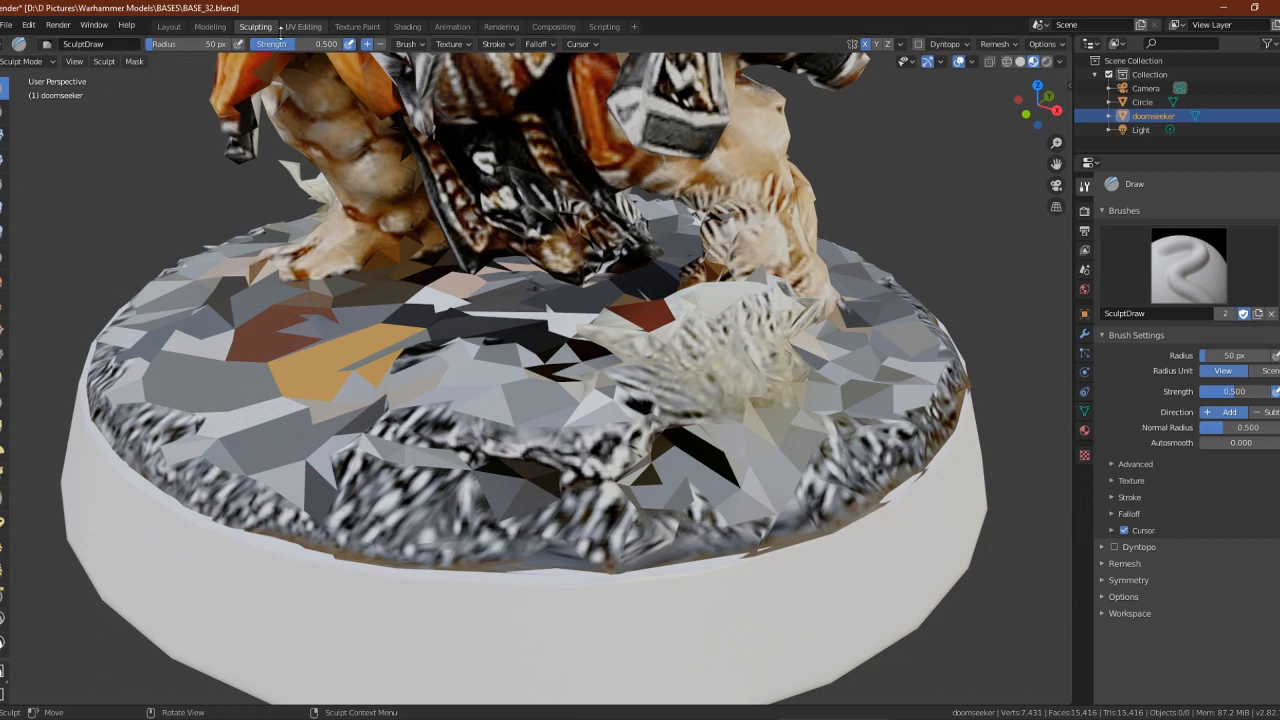
pyautogui.moveTo(298, 44); pyautogui.dragTo(332, 44)
pyautogui.moveTo(158, 44); pyautogui.dragTo(201, 44)
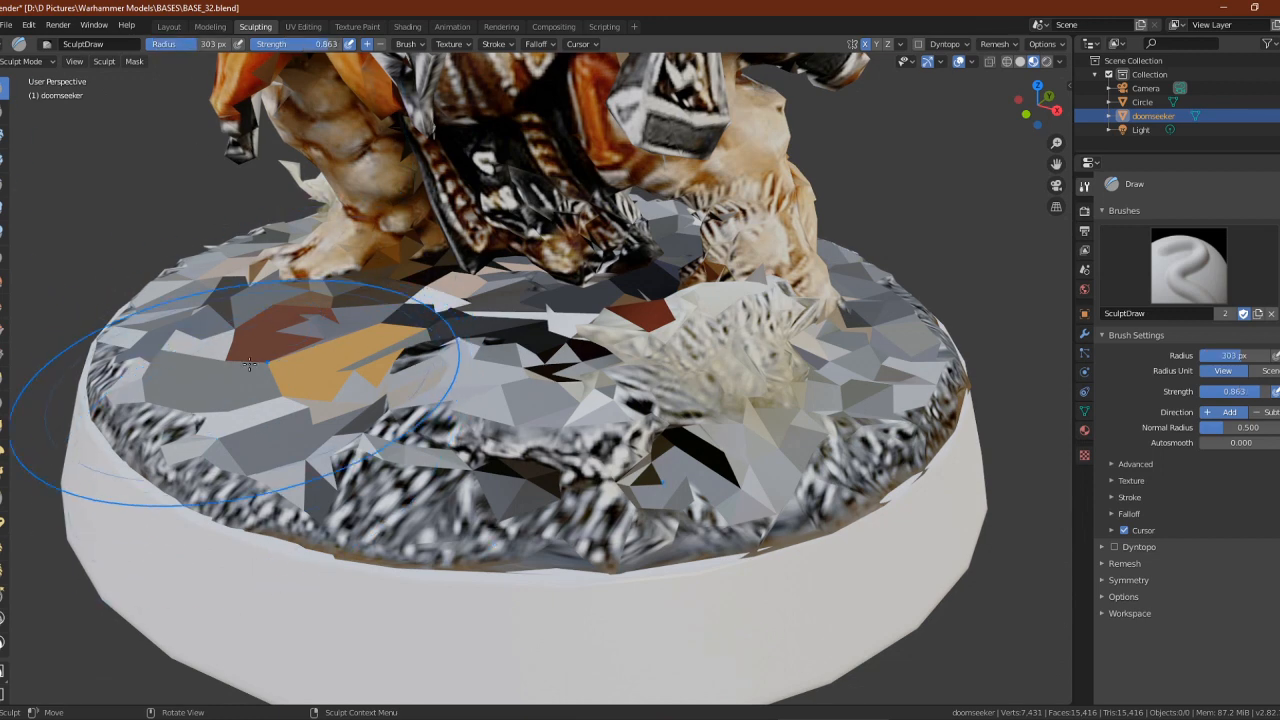
# Turn off X mirror symmetry and lock the X and Z axes for sculpting, discarding the trial Draw strokes on the disc
pyautogui.moveTo(243, 390)
pyautogui.mouseDown()
pyautogui.moveTo(343, 364)
pyautogui.moveTo(500, 395)
pyautogui.moveTo(430, 405)
pyautogui.mouseUp()
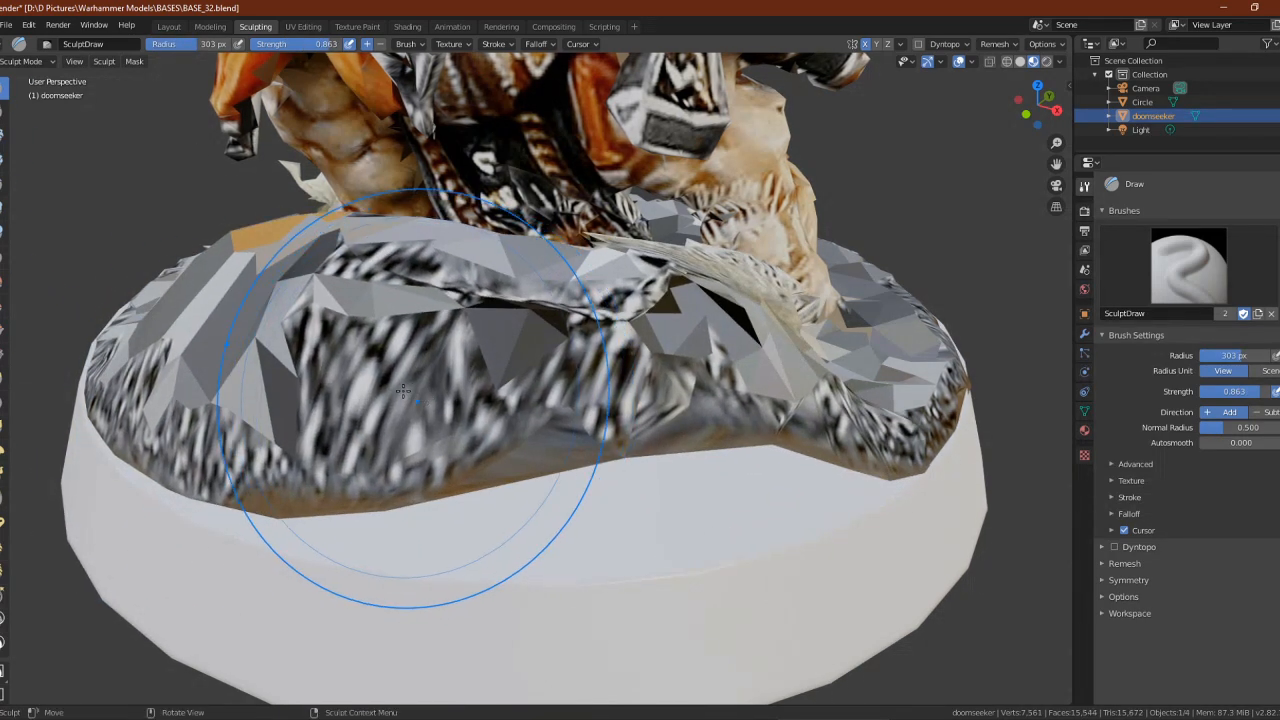
pyautogui.hotkey('ctrl', 'z')
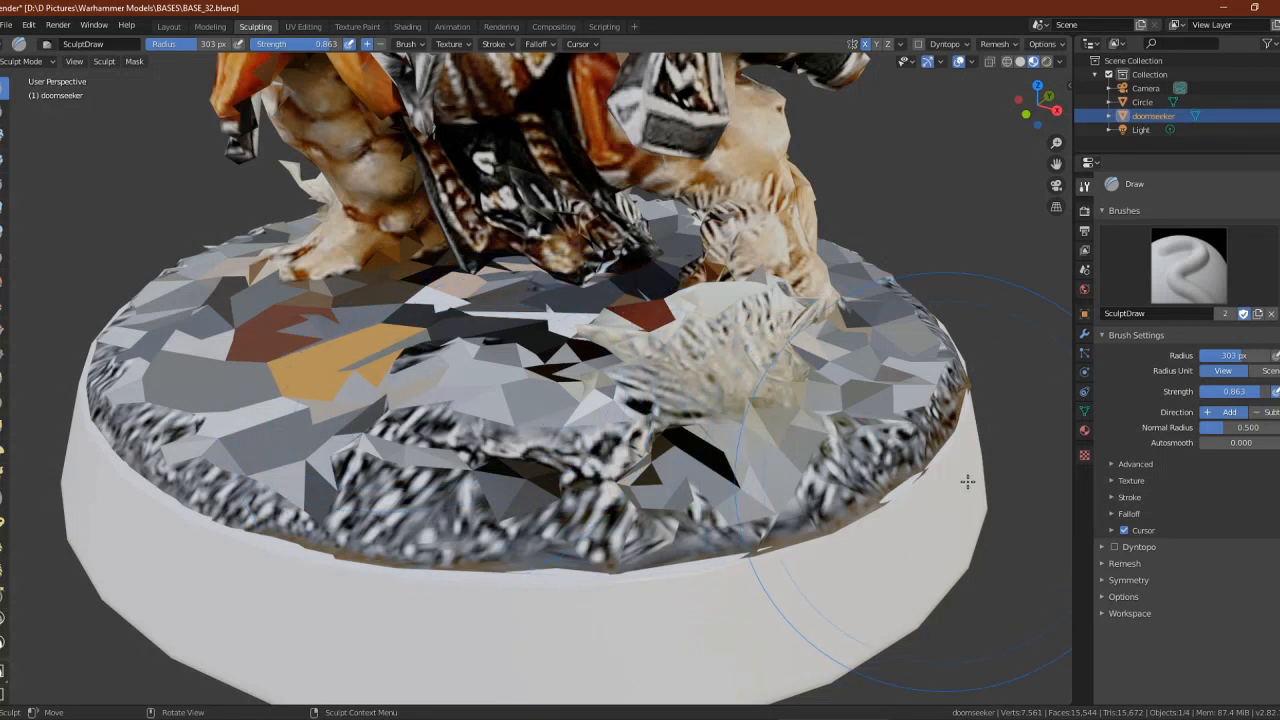
pyautogui.click(1103, 580)
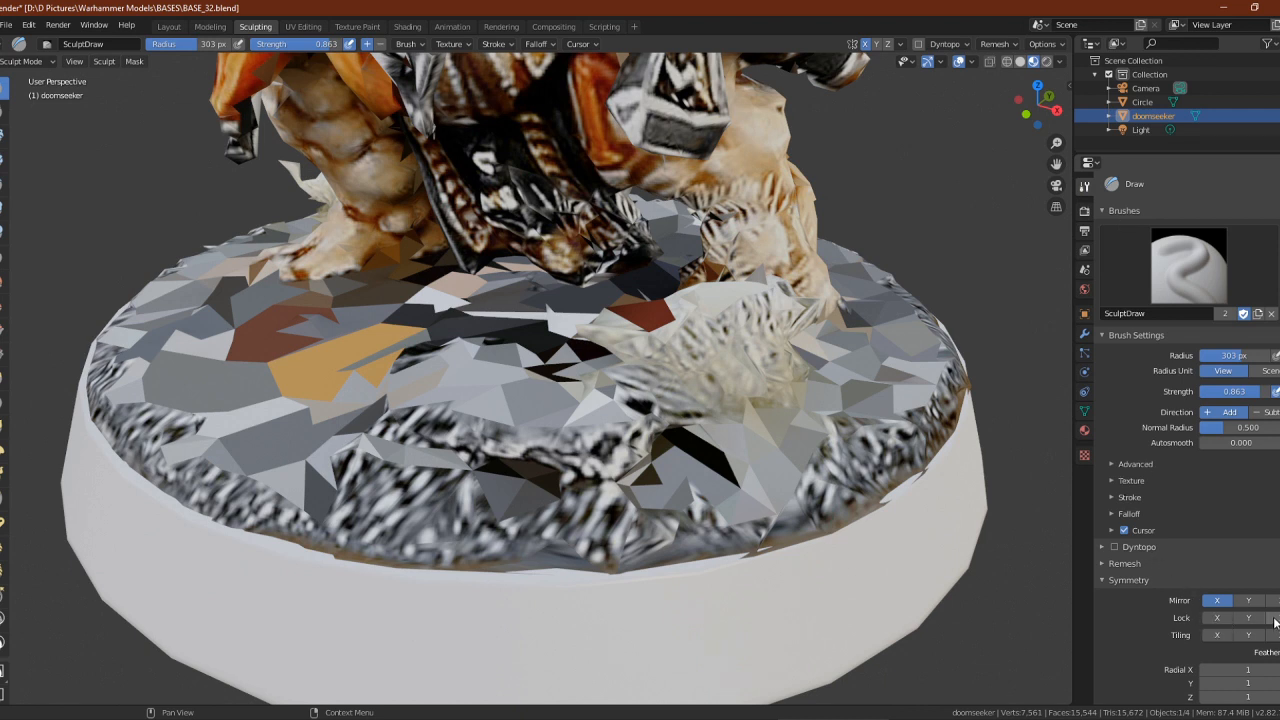
pyautogui.click(1217, 601)
pyautogui.moveTo(814, 529); pyautogui.dragTo(885, 448)
pyautogui.hotkey('ctrl', 'z')
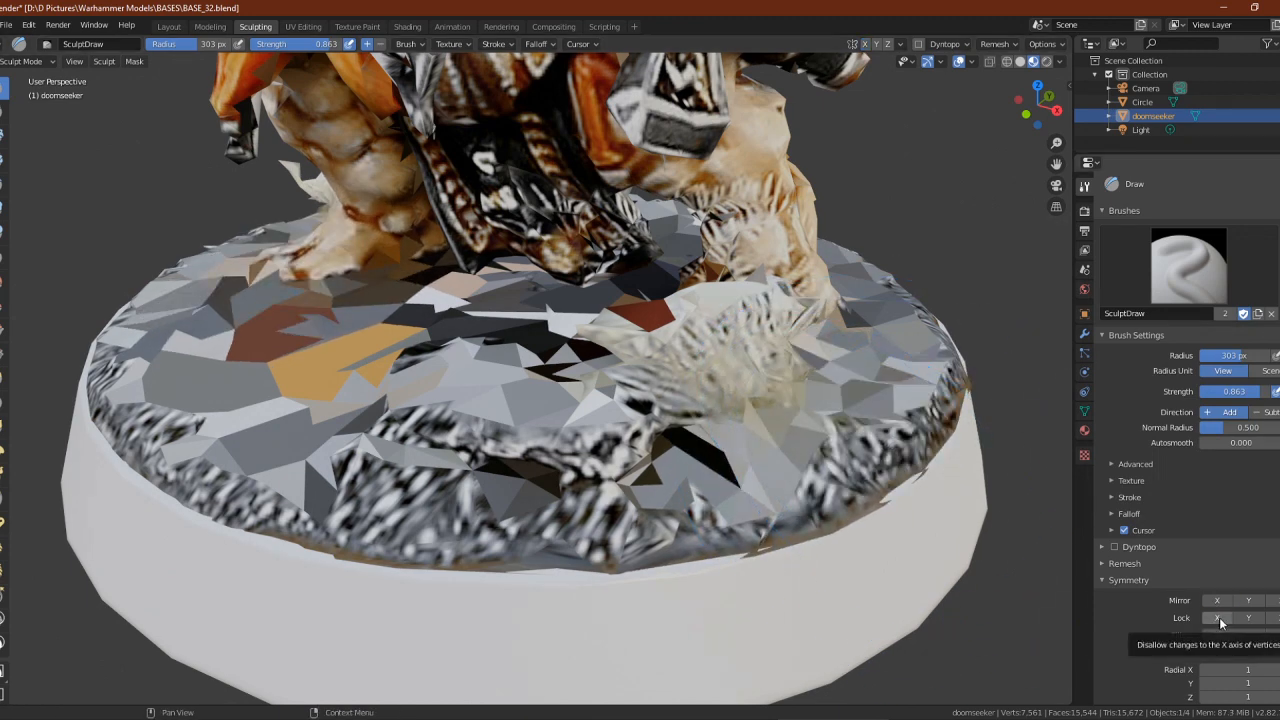
pyautogui.moveTo(1219, 617); pyautogui.dragTo(1270, 617)
# Sculpt short Draw strokes along the disc's front rim to fit it to the base edge, undoing those that distort it
pyautogui.moveTo(668, 524)
pyautogui.mouseDown()
pyautogui.moveTo(381, 526)
pyautogui.moveTo(543, 577)
pyautogui.moveTo(745, 513)
pyautogui.moveTo(690, 488)
pyautogui.mouseUp()
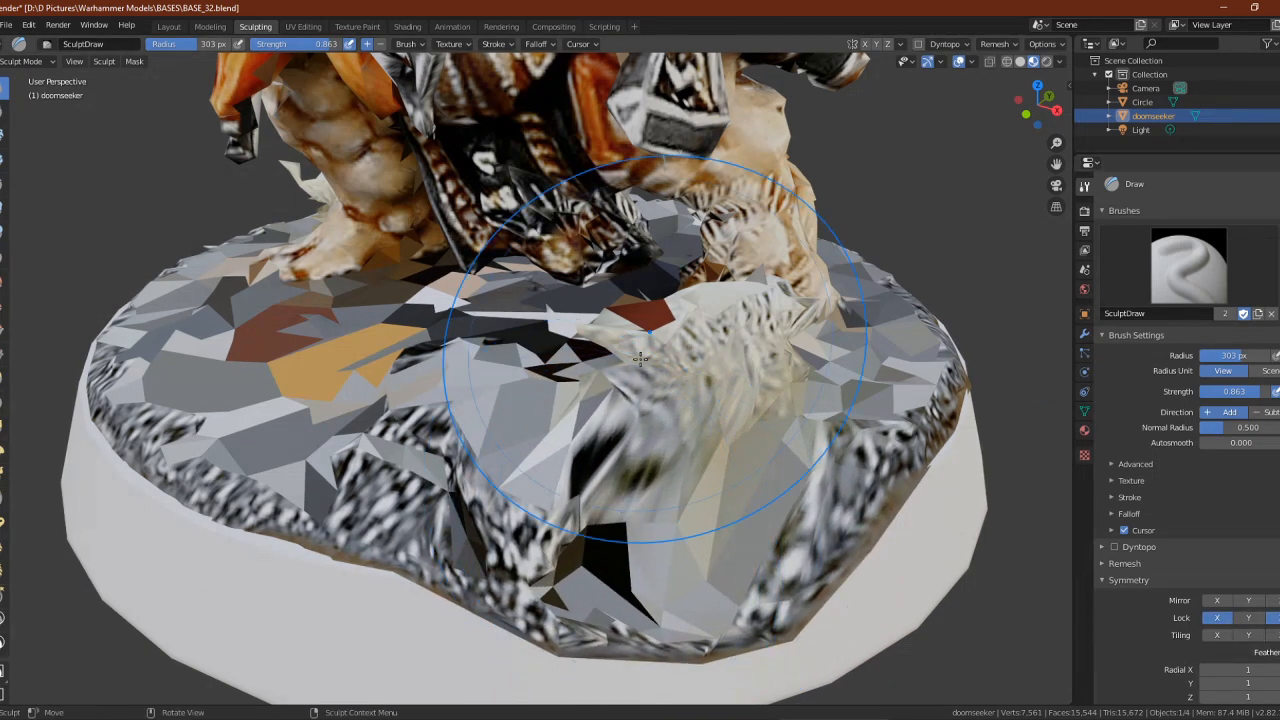
pyautogui.hotkey('ctrl', 'z')
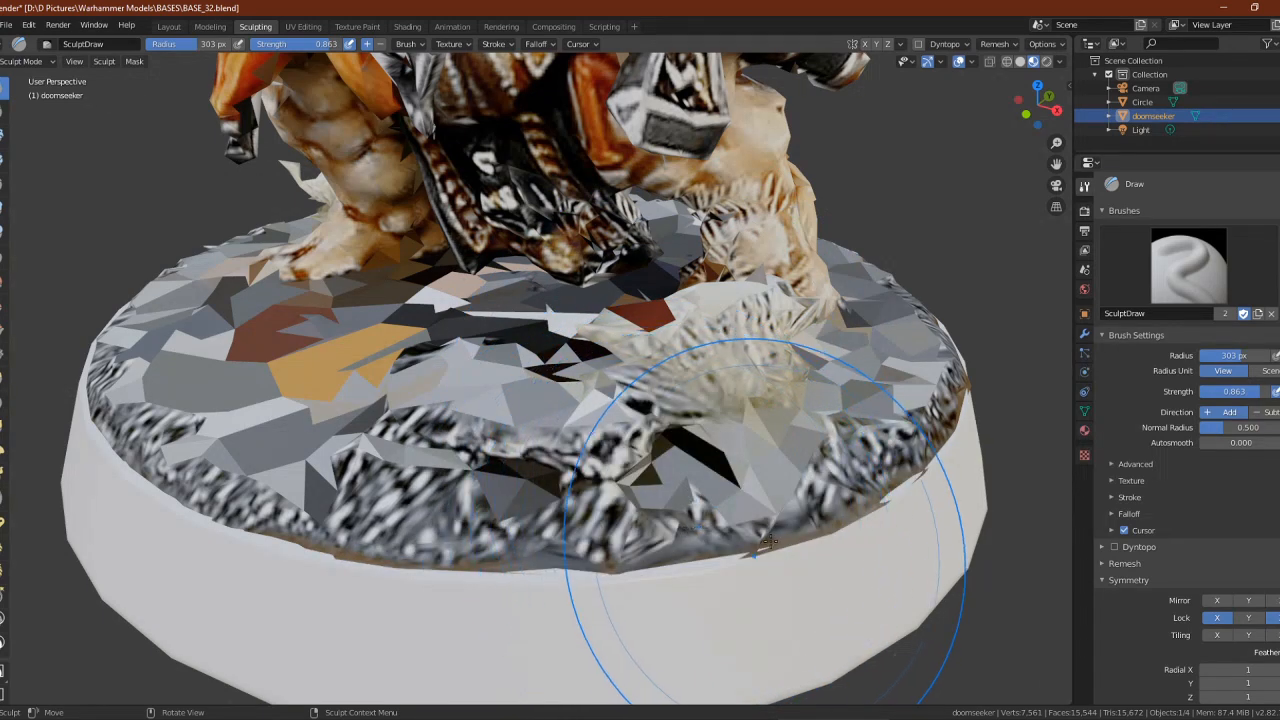
pyautogui.moveTo(733, 535); pyautogui.dragTo(620, 700)
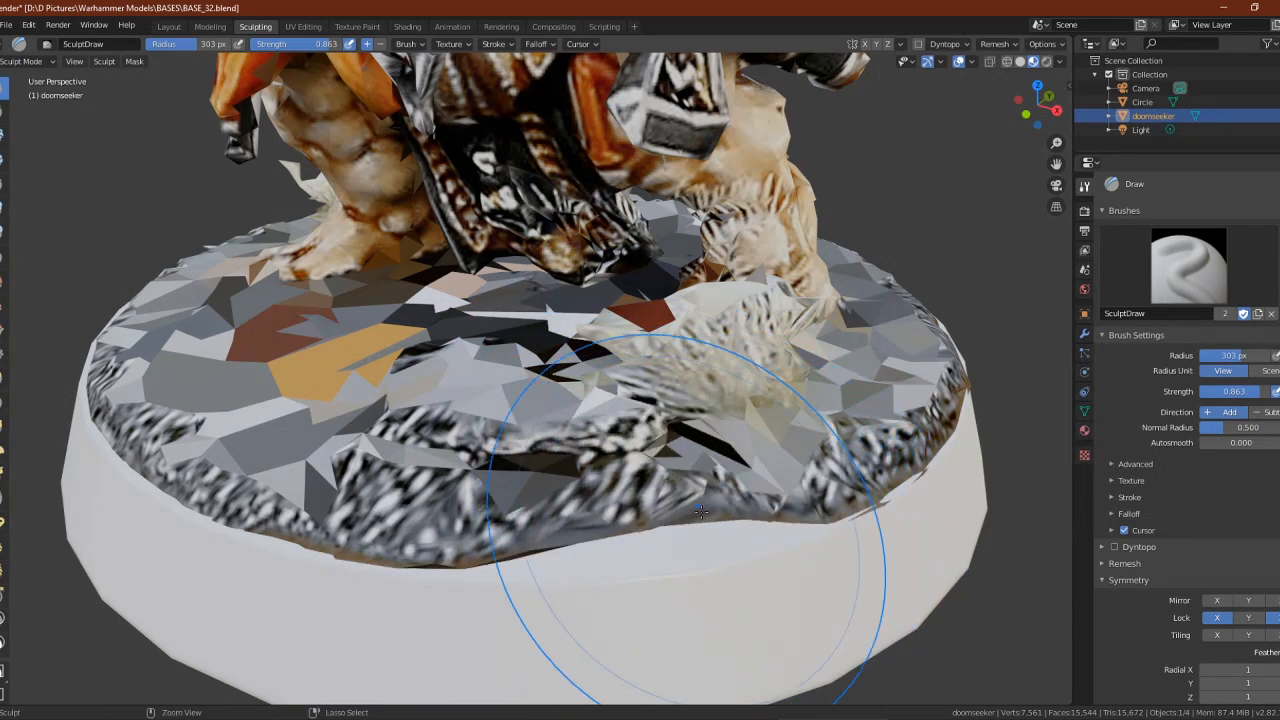
pyautogui.moveTo(714, 700)
pyautogui.mouseDown()
pyautogui.moveTo(651, 500)
pyautogui.moveTo(643, 548)
pyautogui.mouseUp()
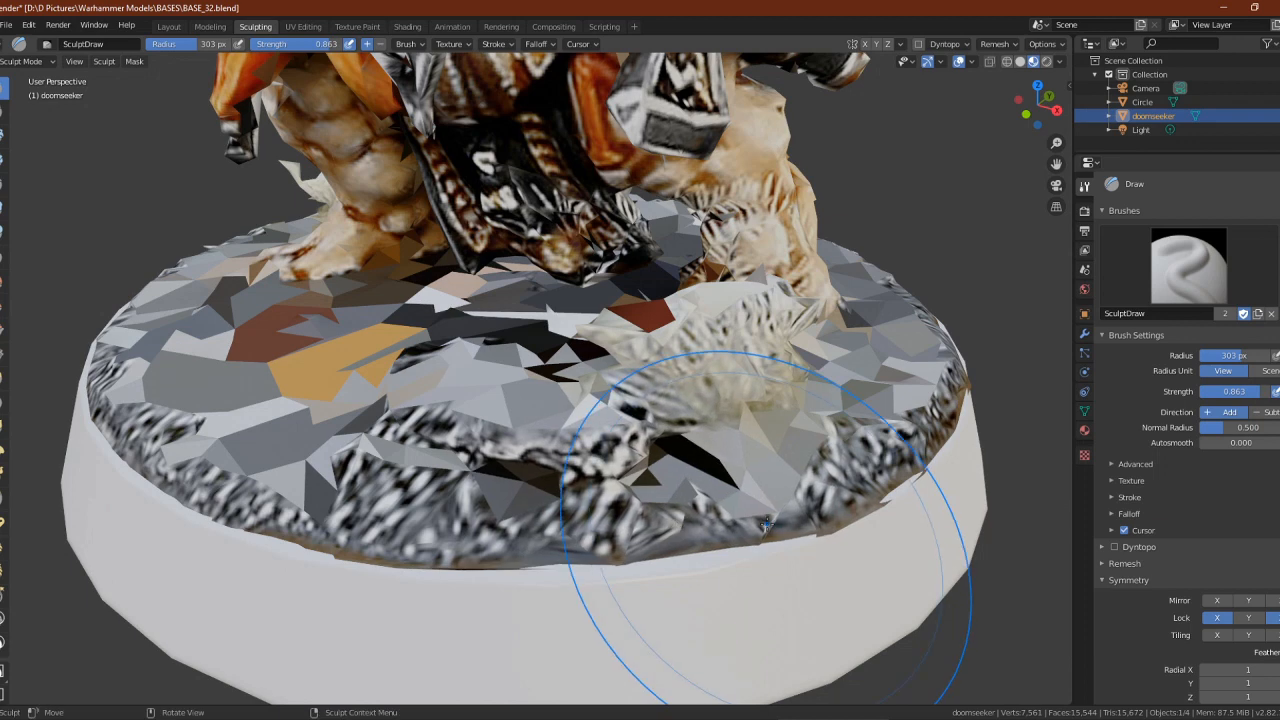
pyautogui.hotkey('ctrl', 'z')
pyautogui.hotkey('ctrl', 'z')
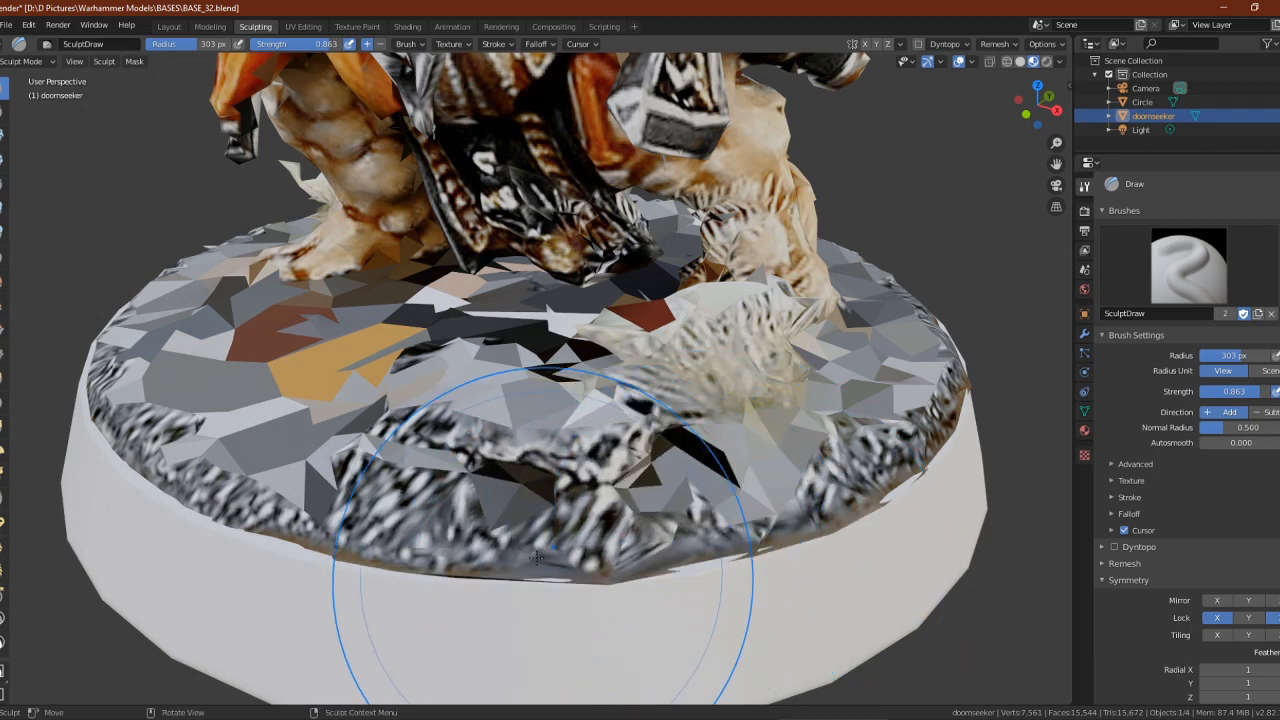
pyautogui.hotkey('ctrl', 'z')
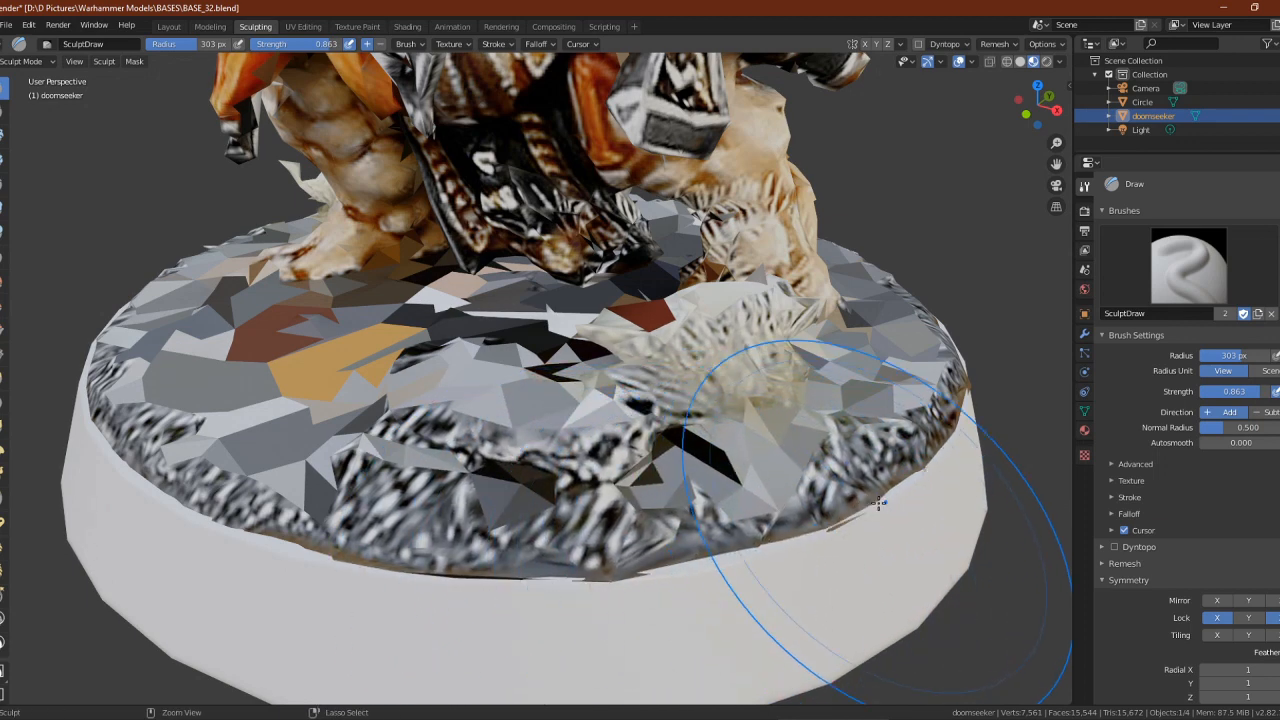
pyautogui.hotkey('ctrl', 'z')
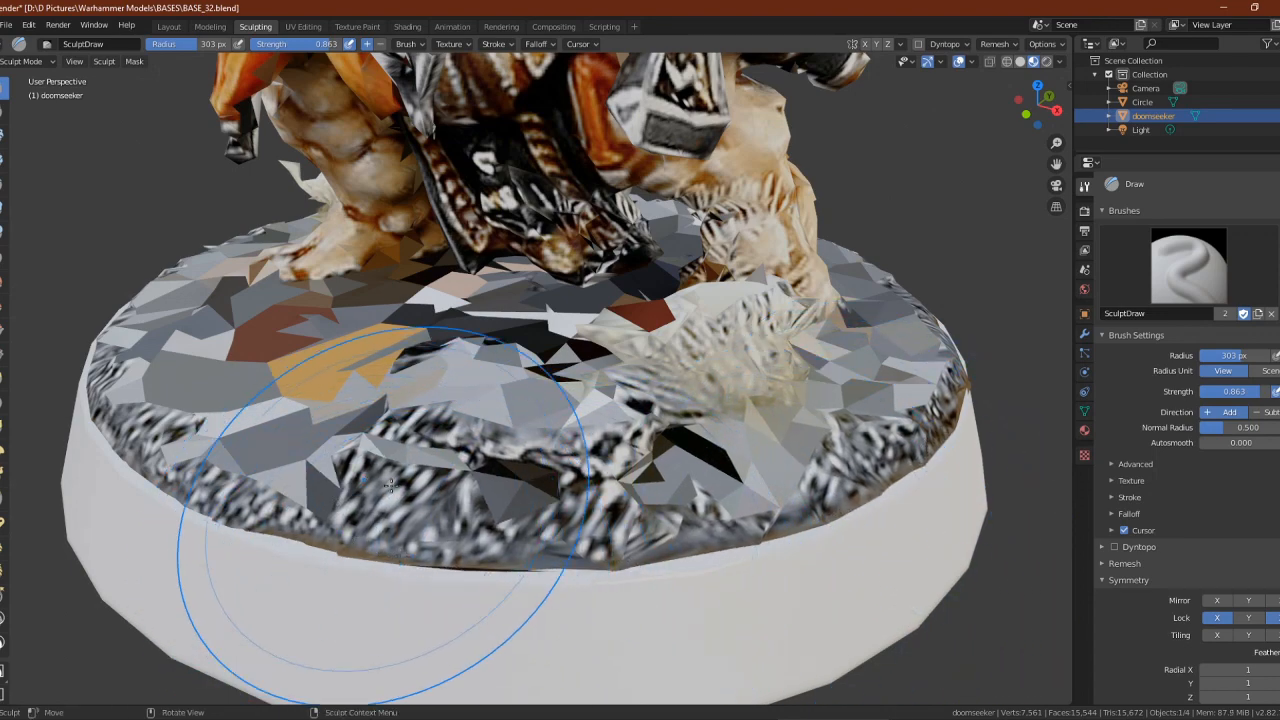
# Replace the X axis lock with a Y lock and sculpt the protruding rim near the furred foot back to the base edge
pyautogui.moveTo(330, 450); pyautogui.dragTo(486, 500, button='middle')
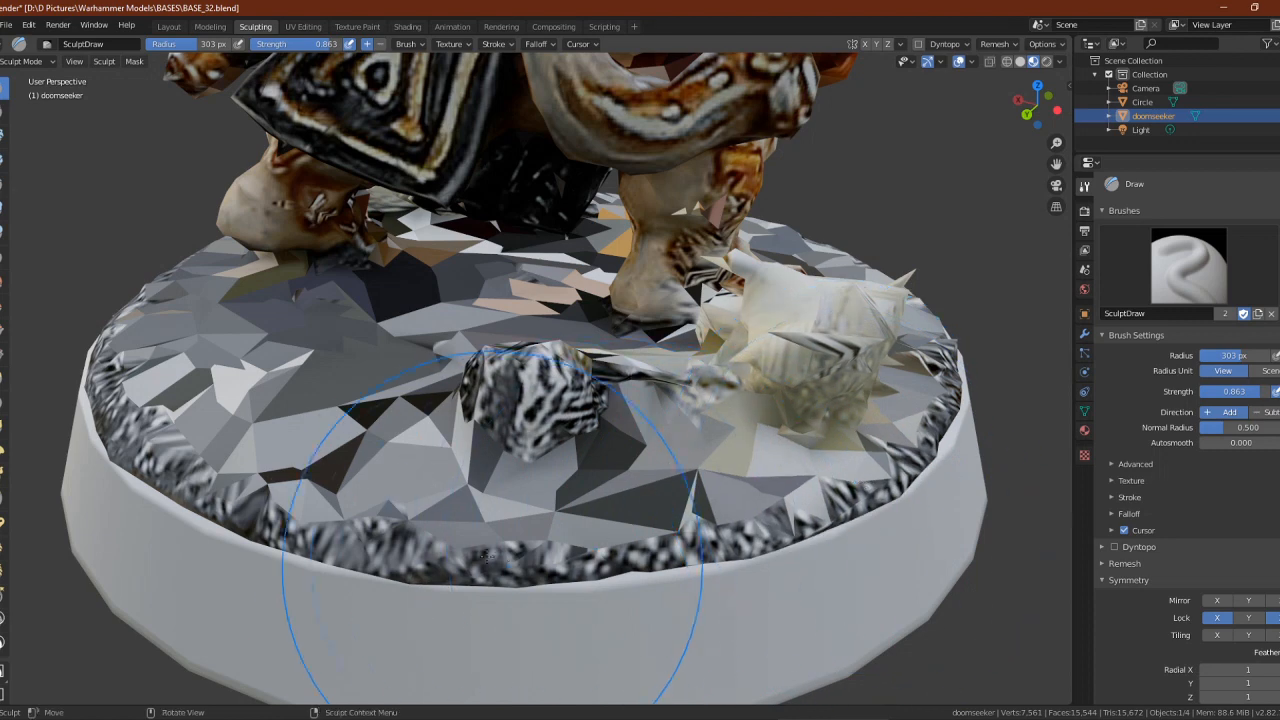
pyautogui.moveTo(497, 690)
pyautogui.mouseDown(button='middle')
pyautogui.moveTo(501, 468)
pyautogui.moveTo(350, 600)
pyautogui.mouseUp(button='middle')
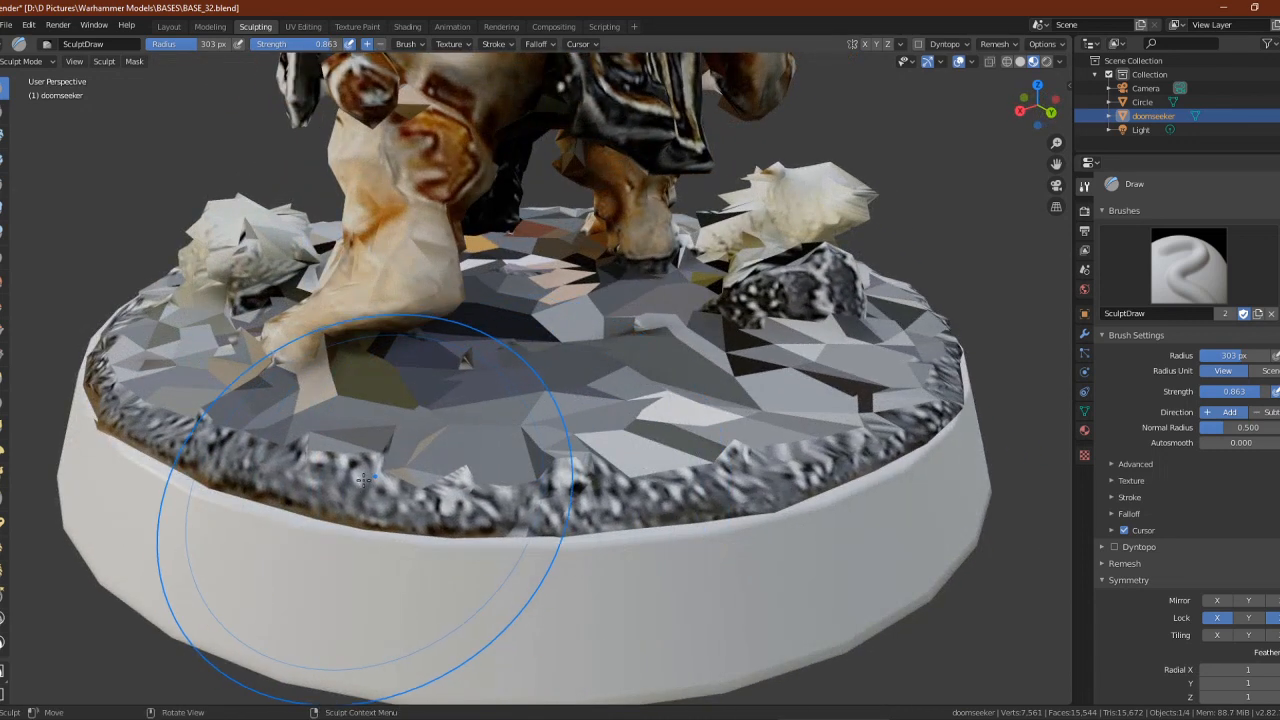
pyautogui.moveTo(314, 543); pyautogui.dragTo(428, 458, button='middle')
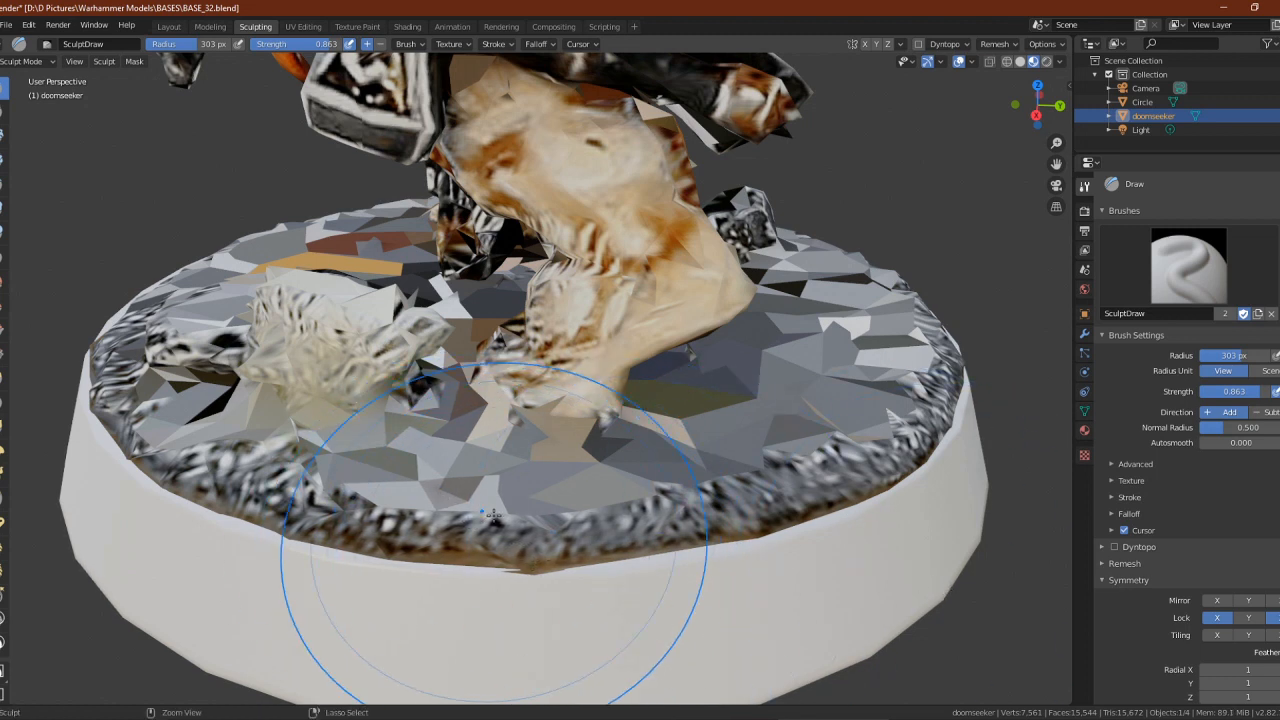
pyautogui.click(1217, 617)
pyautogui.click(1248, 617)
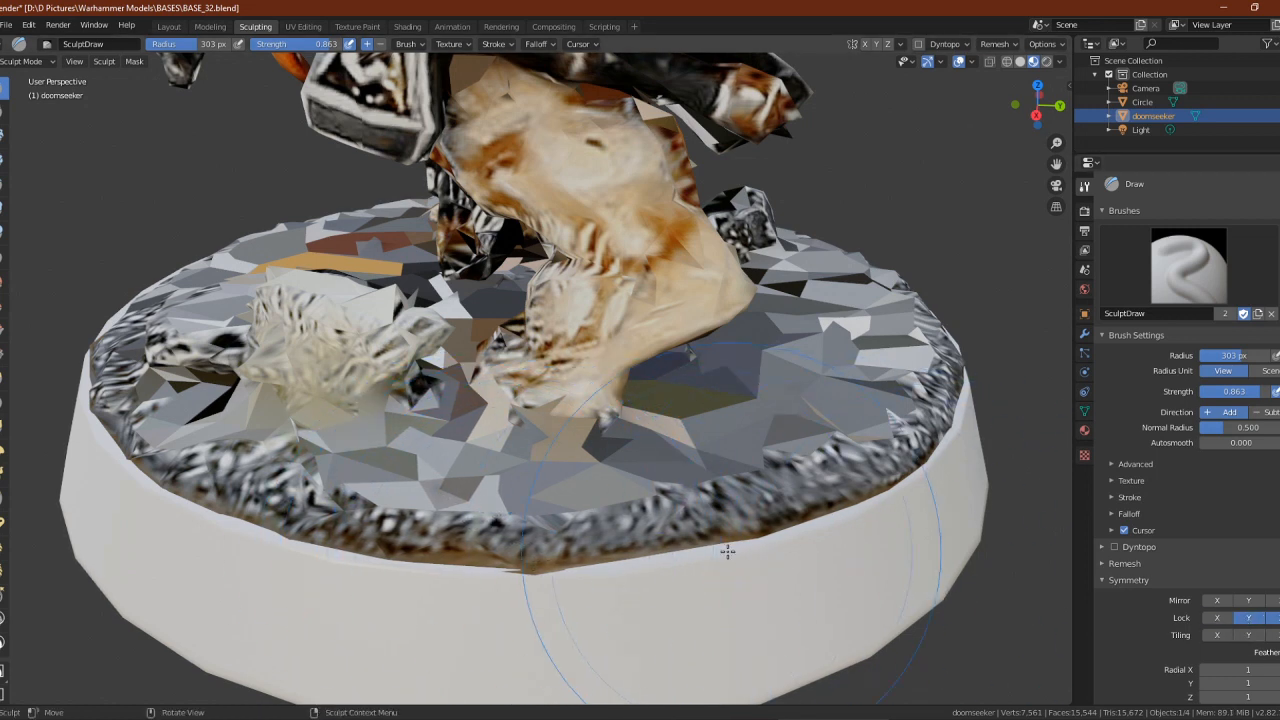
pyautogui.keyDown('ctrl'); pyautogui.moveTo(556, 545); pyautogui.dragTo(573, 544); pyautogui.keyUp('ctrl')
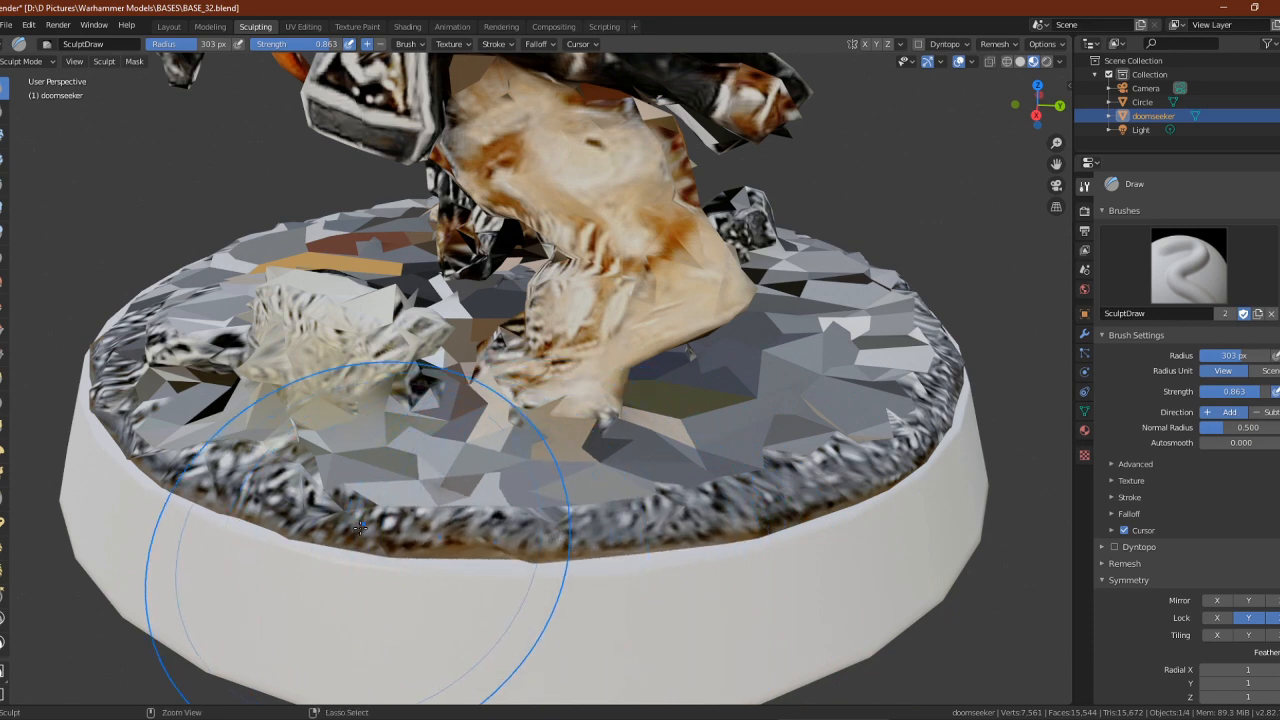
pyautogui.moveTo(366, 700)
pyautogui.mouseDown(button='middle')
pyautogui.moveTo(709, 500)
pyautogui.moveTo(623, 612)
pyautogui.mouseUp(button='middle')
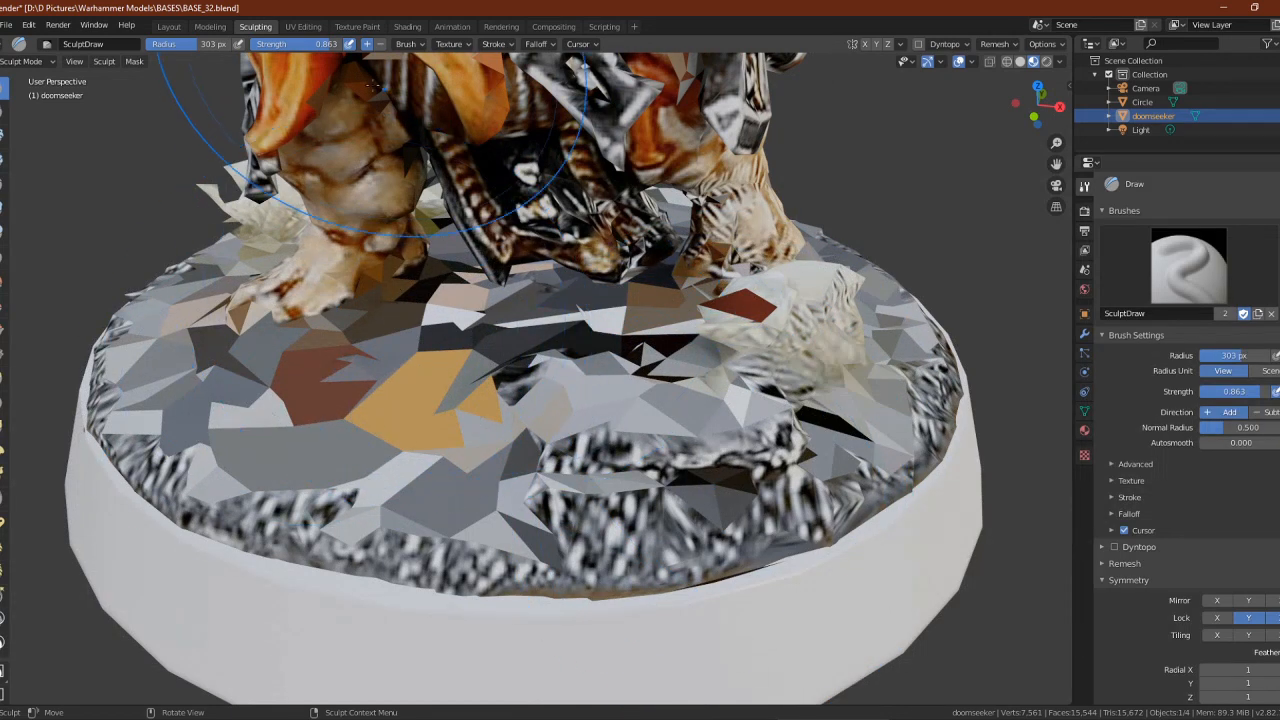
# Switch to the UV Editing workspace and show the figure in material preview with its disc in close view
pyautogui.click(301, 27)
pyautogui.press('Home')
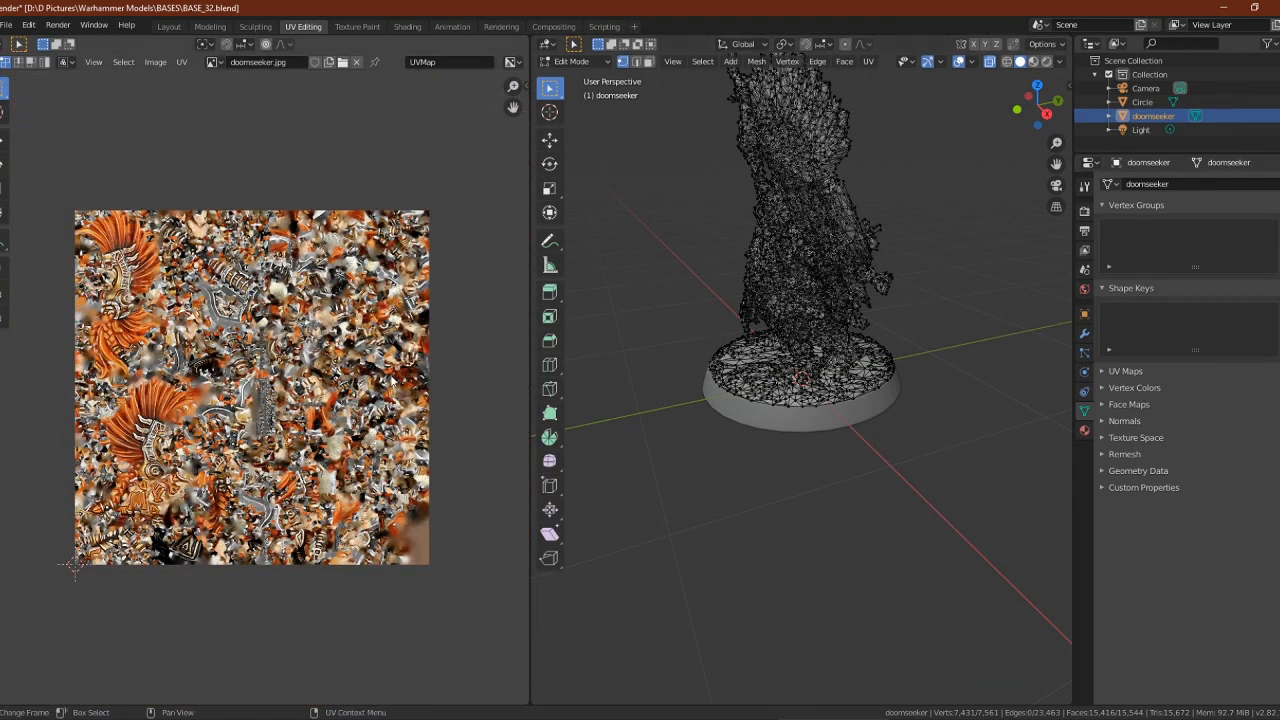
pyautogui.moveTo(803, 327); pyautogui.dragTo(917, 331, button='middle')
pyautogui.click(1034, 62)
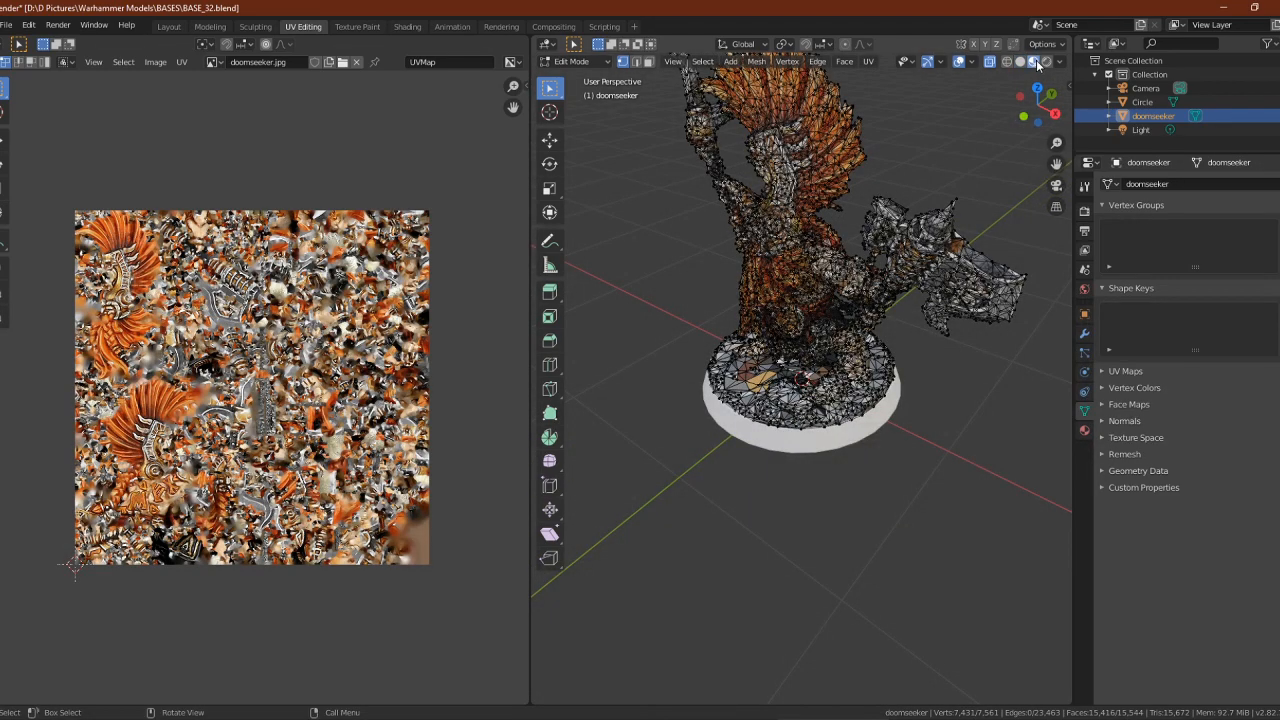
pyautogui.scroll(5, 798, 396)
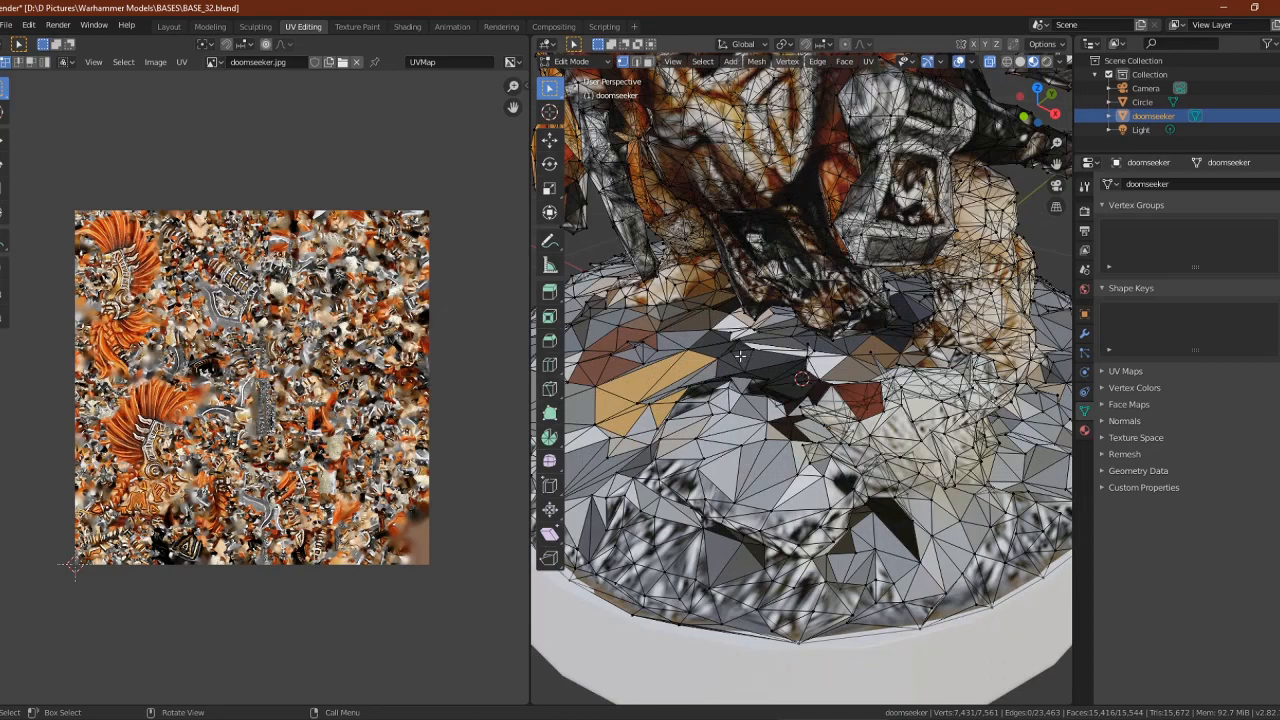
pyautogui.moveTo(740, 356); pyautogui.dragTo(867, 322, button='middle')
pyautogui.scroll(-2, 832, 348)
pyautogui.scroll(2, 832, 376)
pyautogui.scroll(-1, 782, 370)
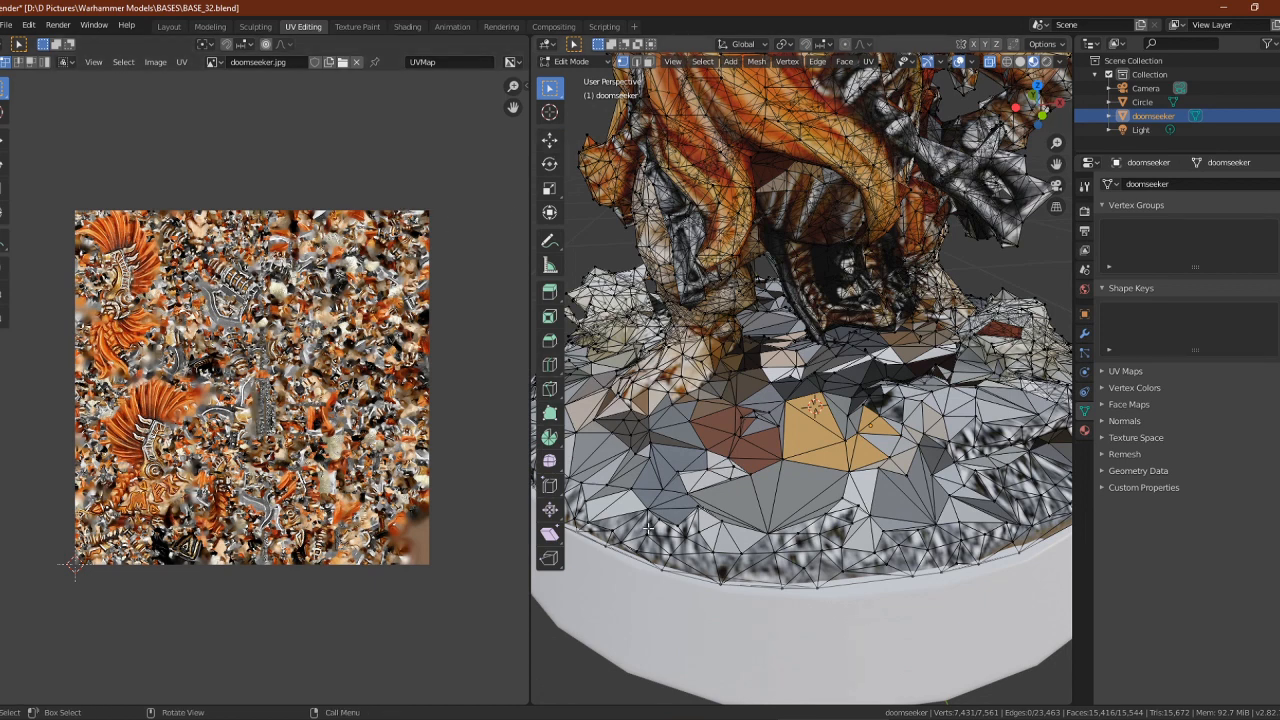
# Select the patch of disc faces around the brown and yellow areas in front of the feet and unwrap it
pyautogui.moveTo(648, 527); pyautogui.dragTo(938, 400)
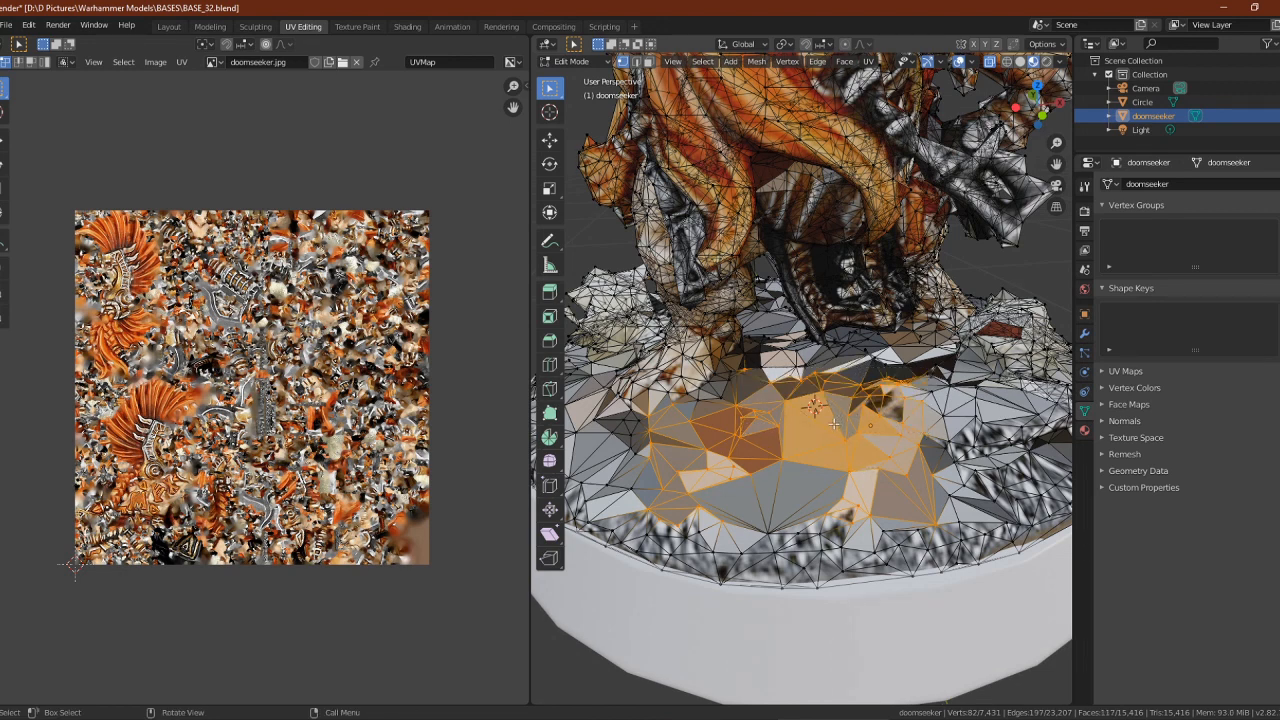
pyautogui.press('u')
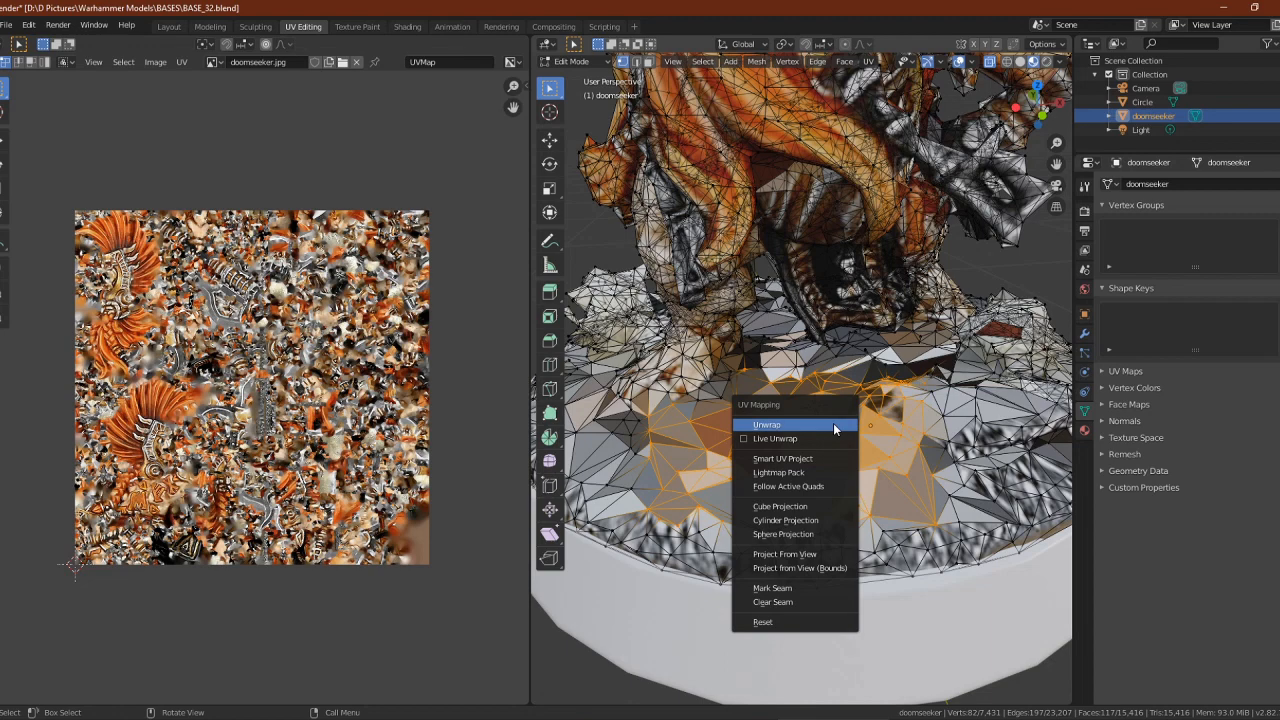
pyautogui.click(778, 428)
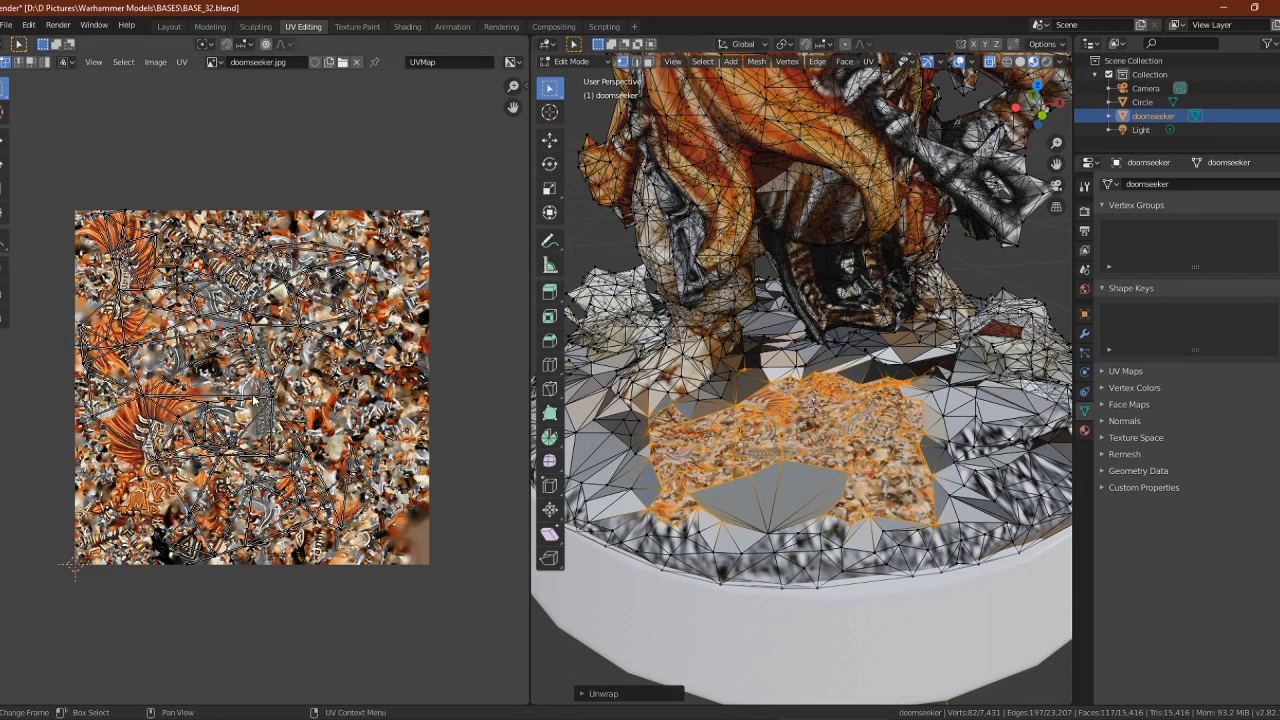
pyautogui.scroll(1, 300, 393)
pyautogui.scroll(1, 300, 393)
pyautogui.scroll(-2, 243, 362)
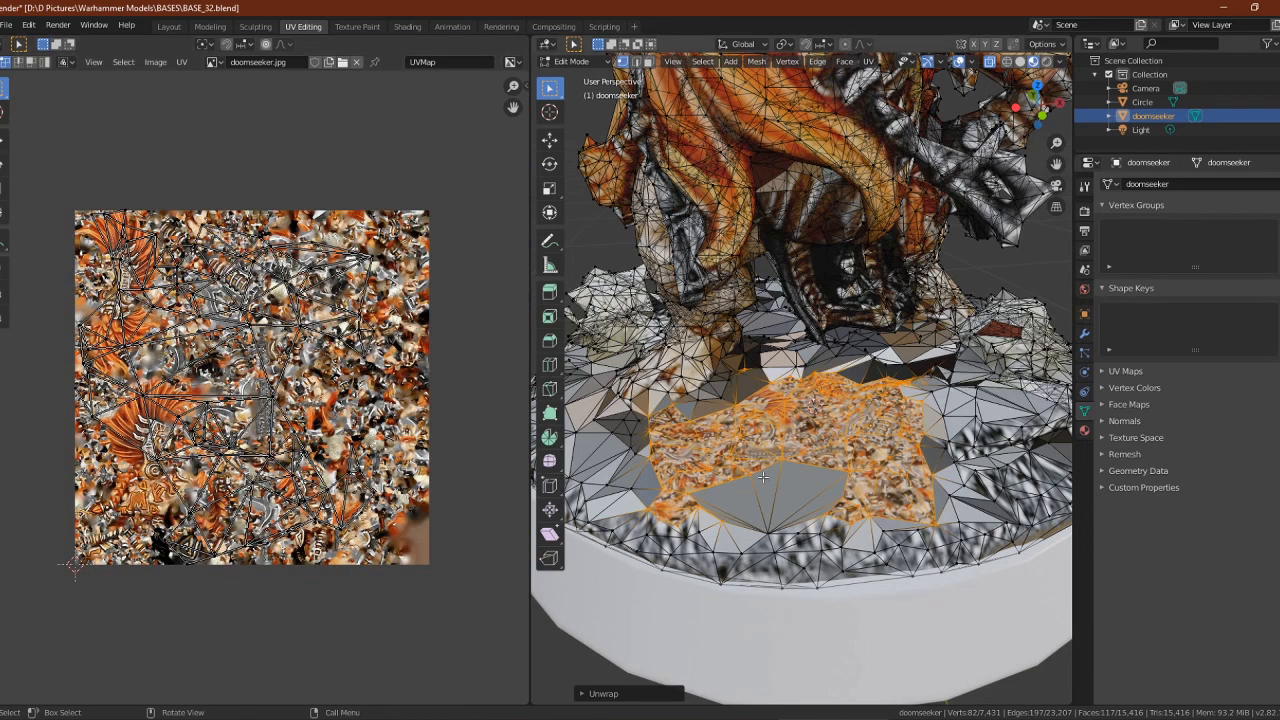
pyautogui.scroll(4, 762, 477)
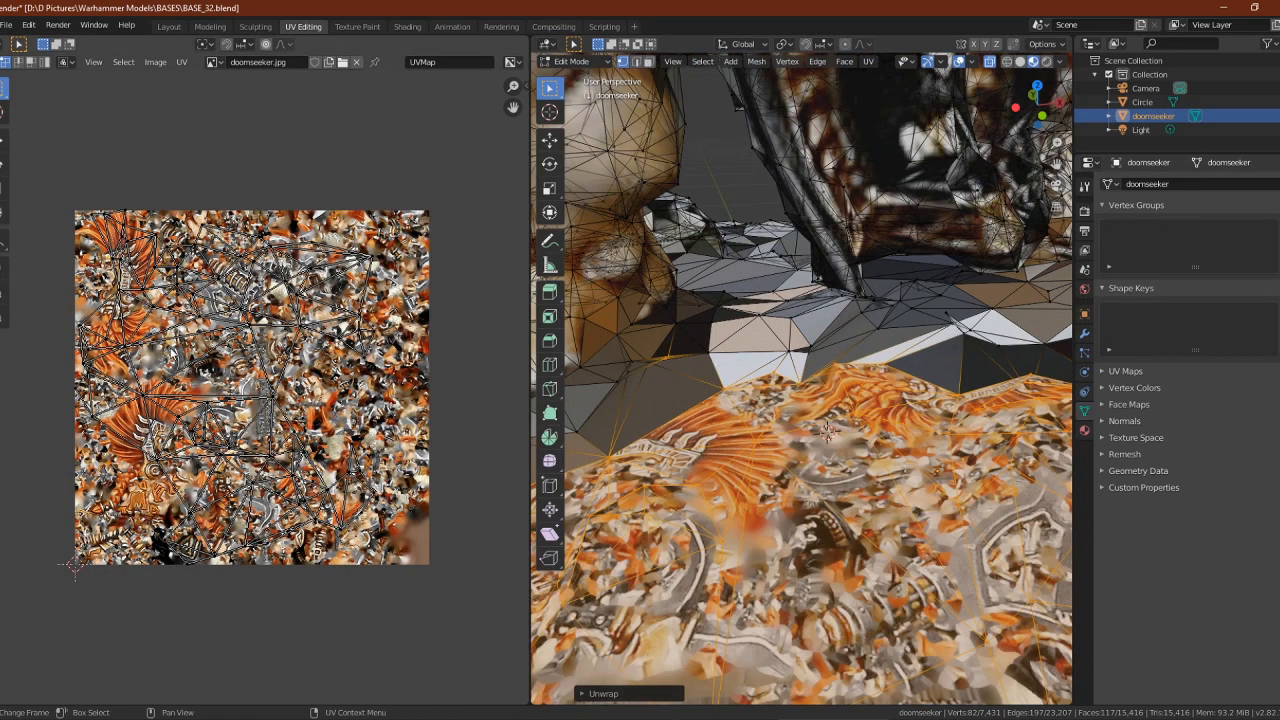
pyautogui.scroll(-1, 505, 438)
pyautogui.scroll(-5, 700, 432)
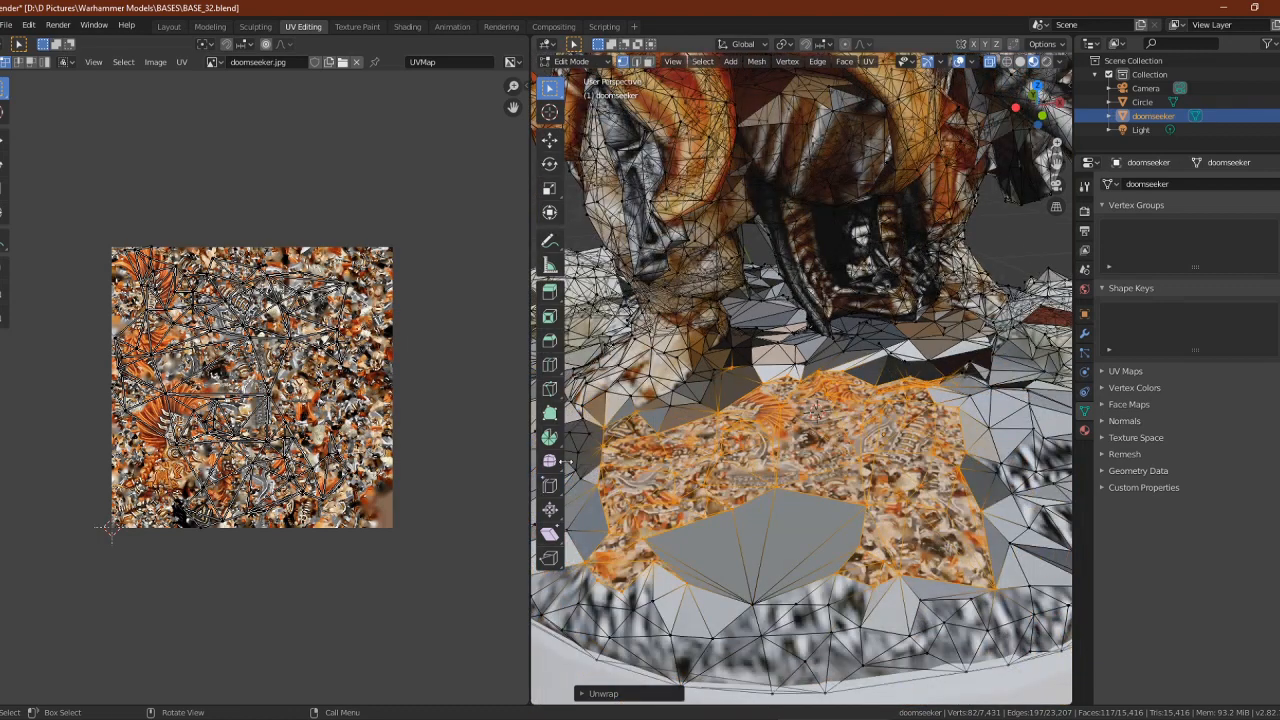
# Select the linked UV island of the unwrapped patch and scale it down to a small area of the doomseeker.jpg texture
pyautogui.scroll(2, 256, 422)
pyautogui.click(278, 403)
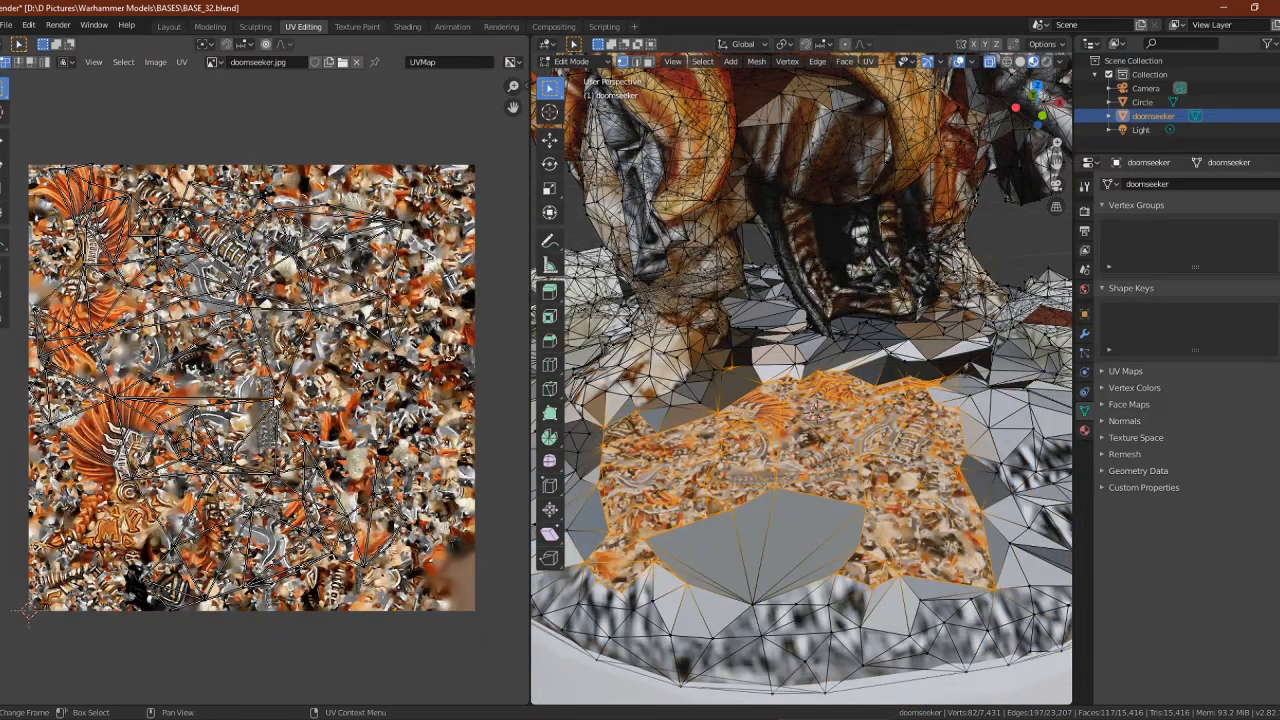
pyautogui.press('l')
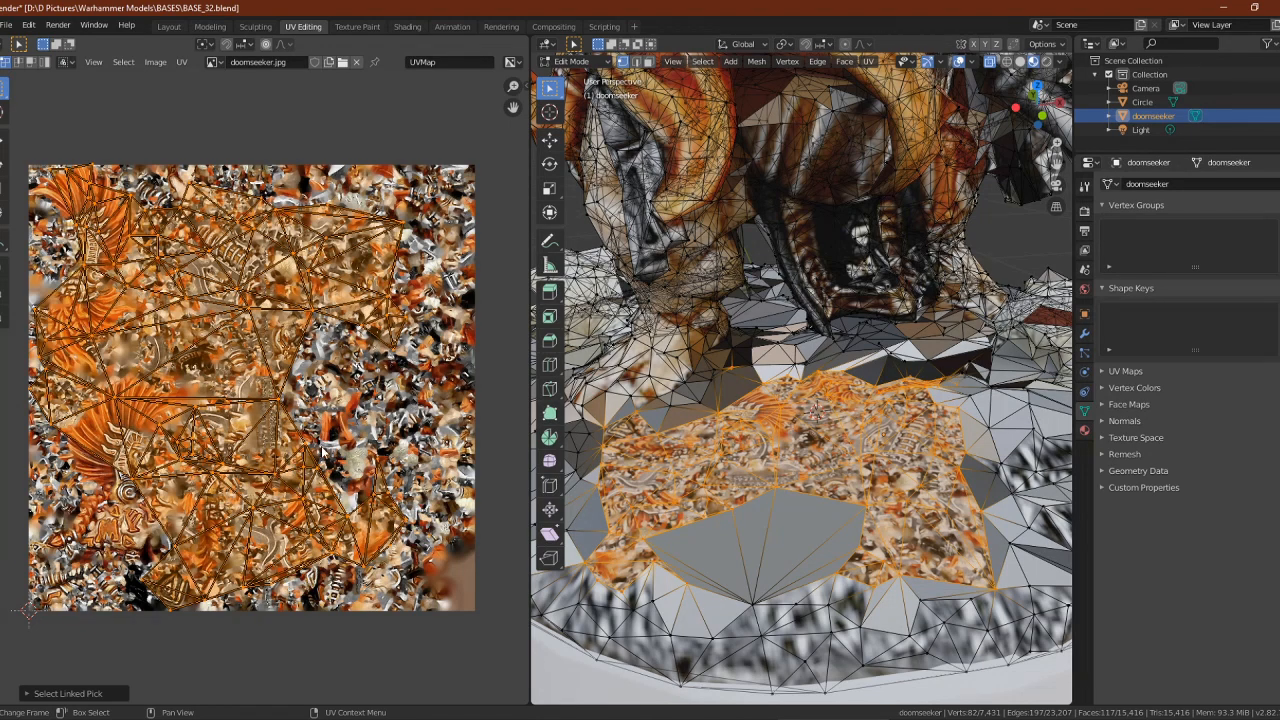
pyautogui.press('s')
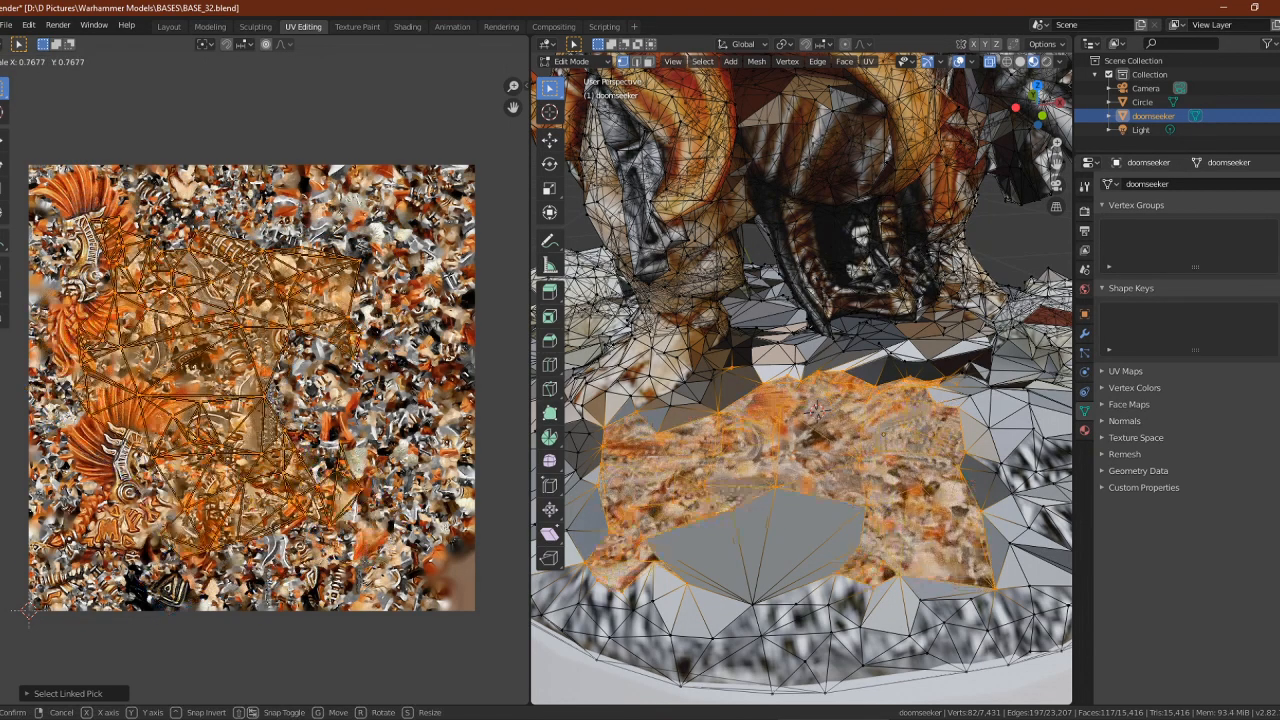
pyautogui.click(245, 412)
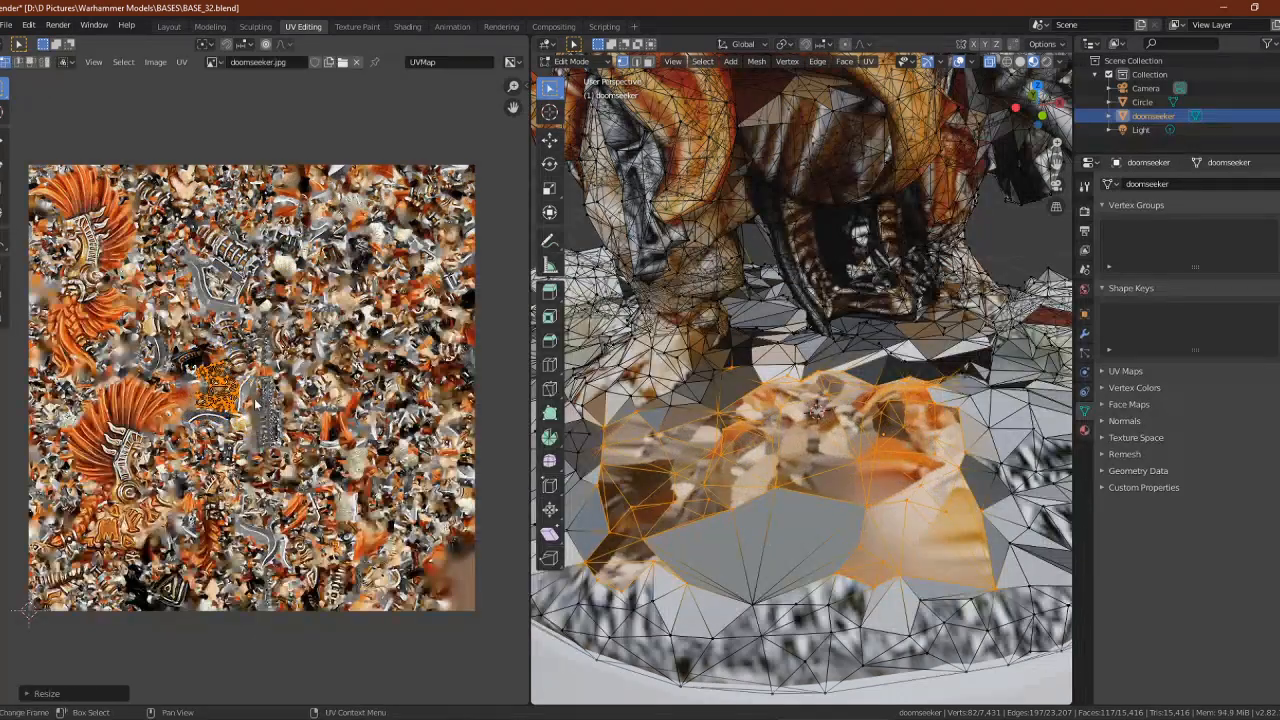
# Inspect the texture around the scaled-down UV island and deselect the island
pyautogui.scroll(5, 275, 405)
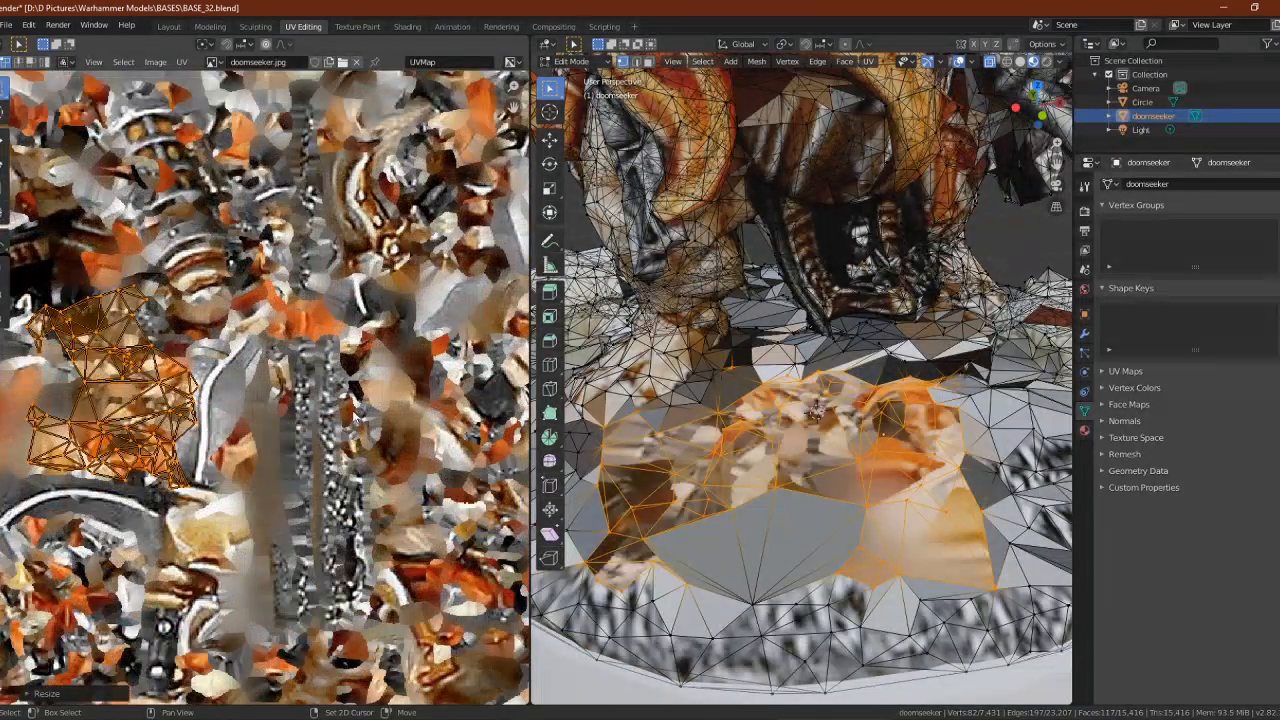
pyautogui.scroll(-4, 227, 377)
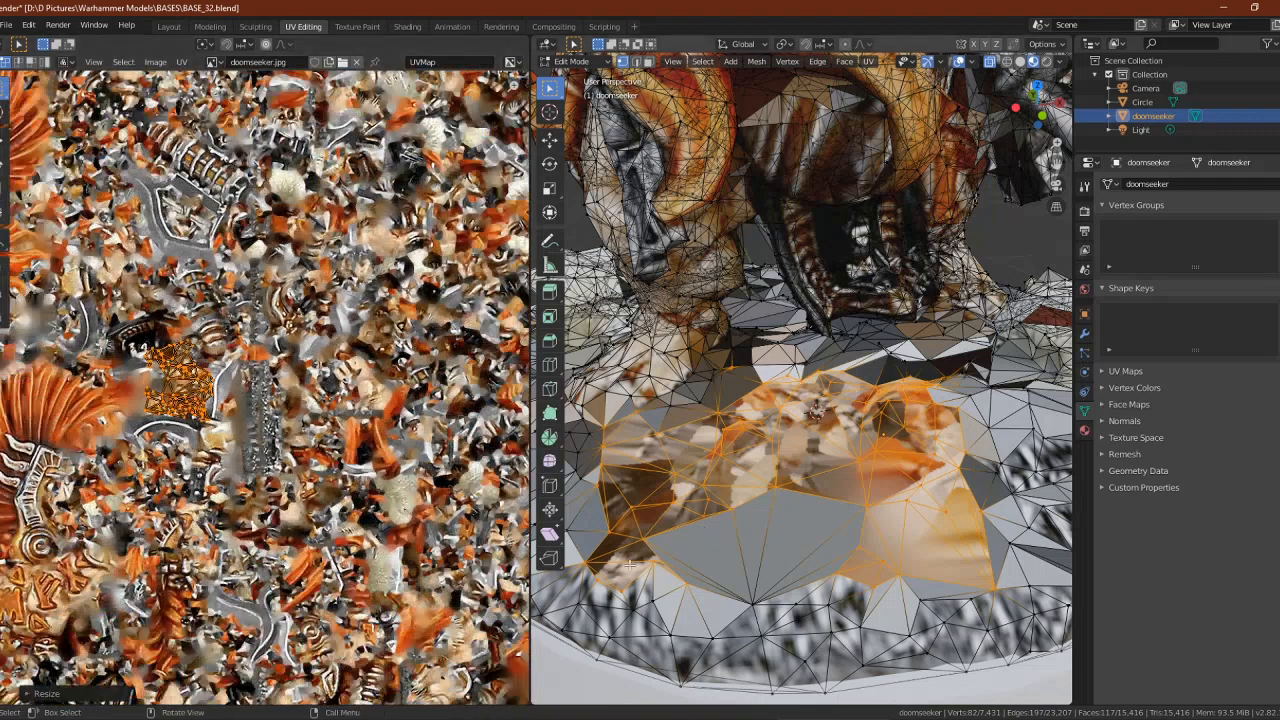
pyautogui.scroll(-5, 388, 488)
pyautogui.scroll(4, 390, 482)
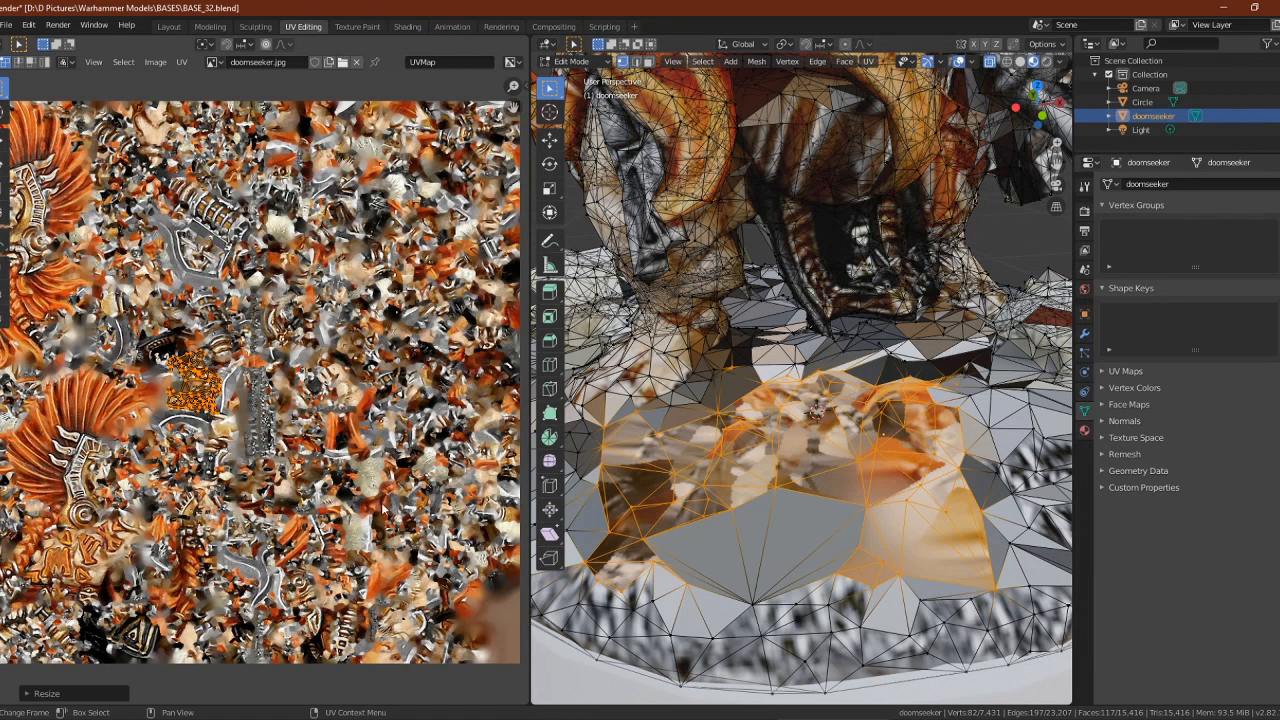
pyautogui.scroll(4, 158, 398)
pyautogui.hotkey('alt', 'a')
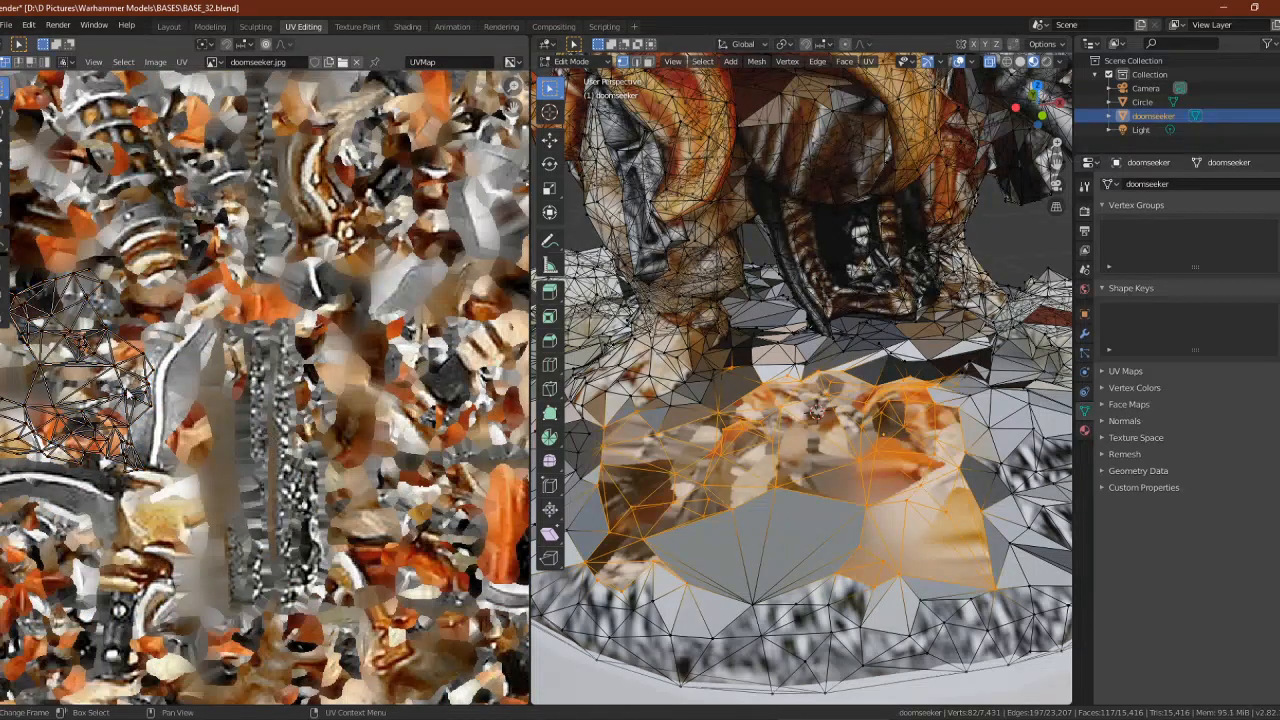
# Move the patch's linked UV island onto the grey speckled strip in the middle of the texture and scale it to about 0.34
pyautogui.press('l')
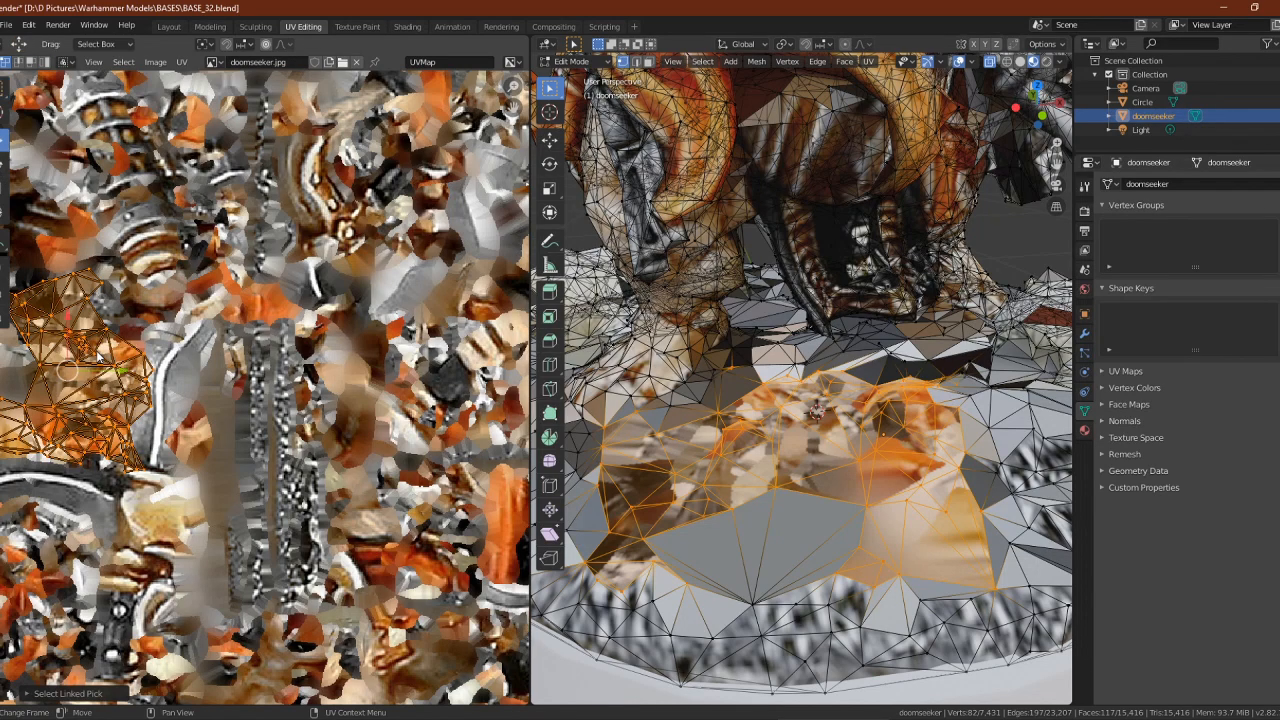
pyautogui.moveTo(70, 370); pyautogui.dragTo(272, 445)
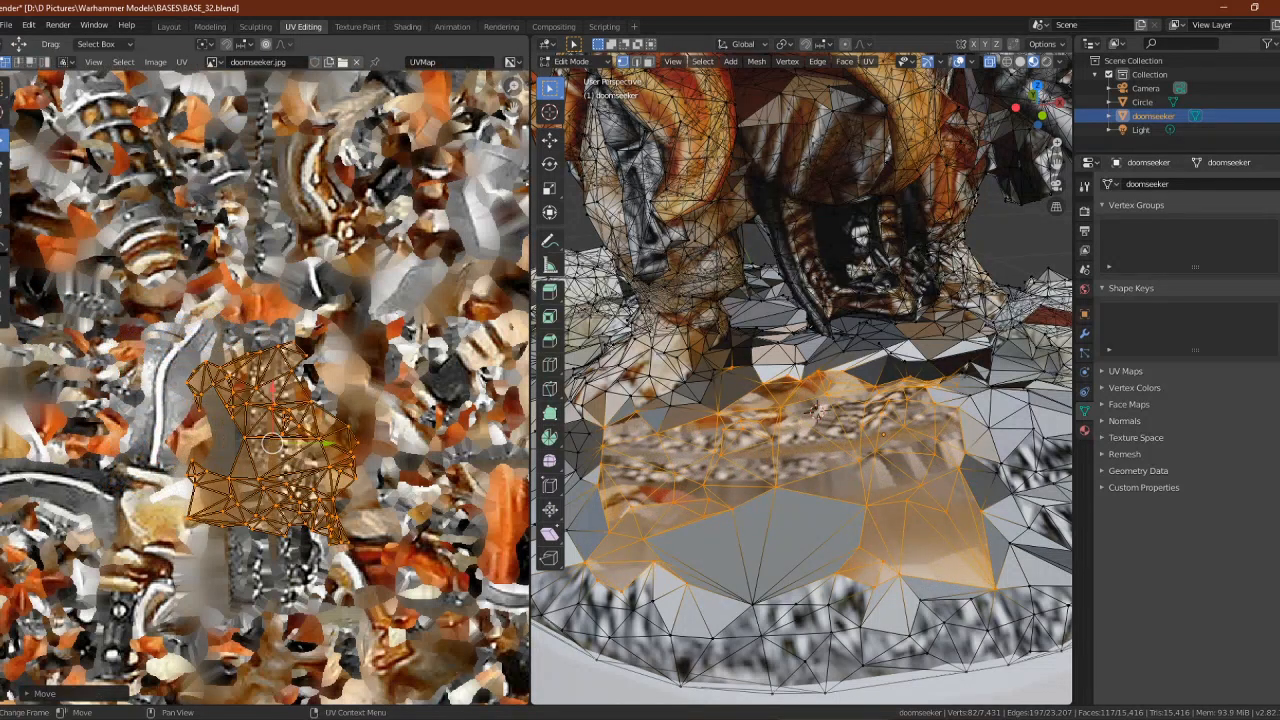
pyautogui.press('s')
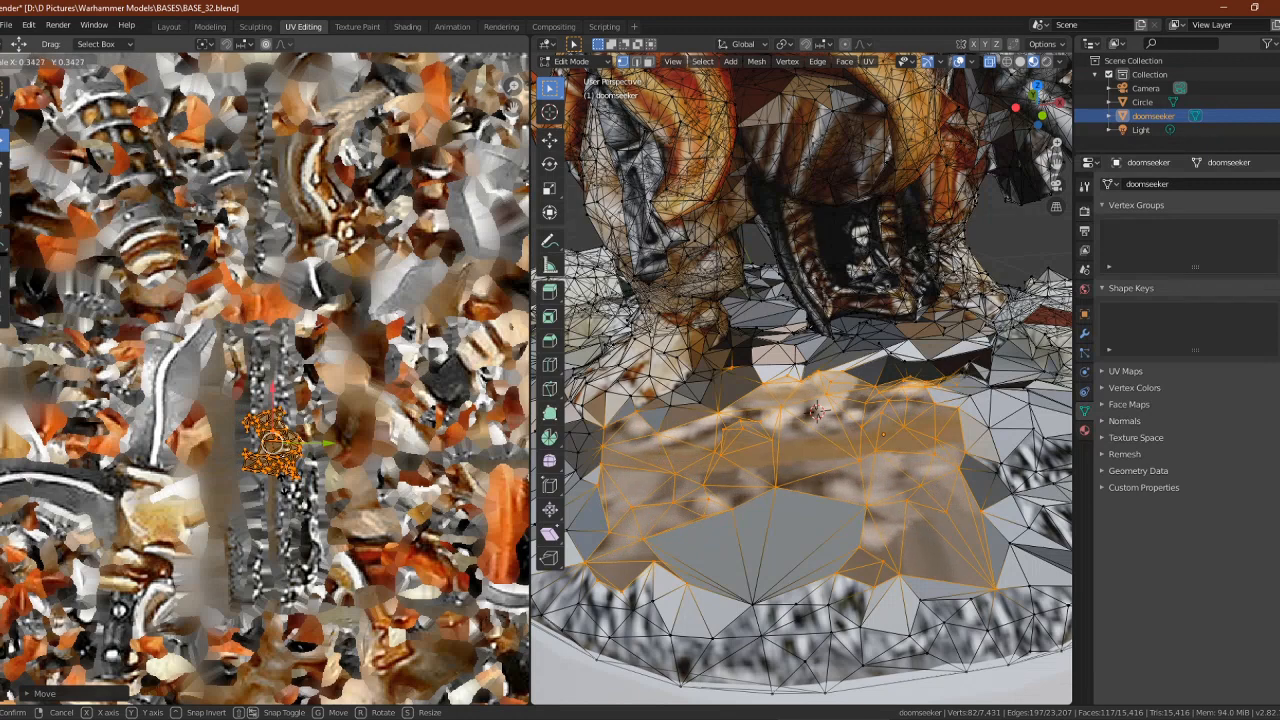
pyautogui.click(238, 498)
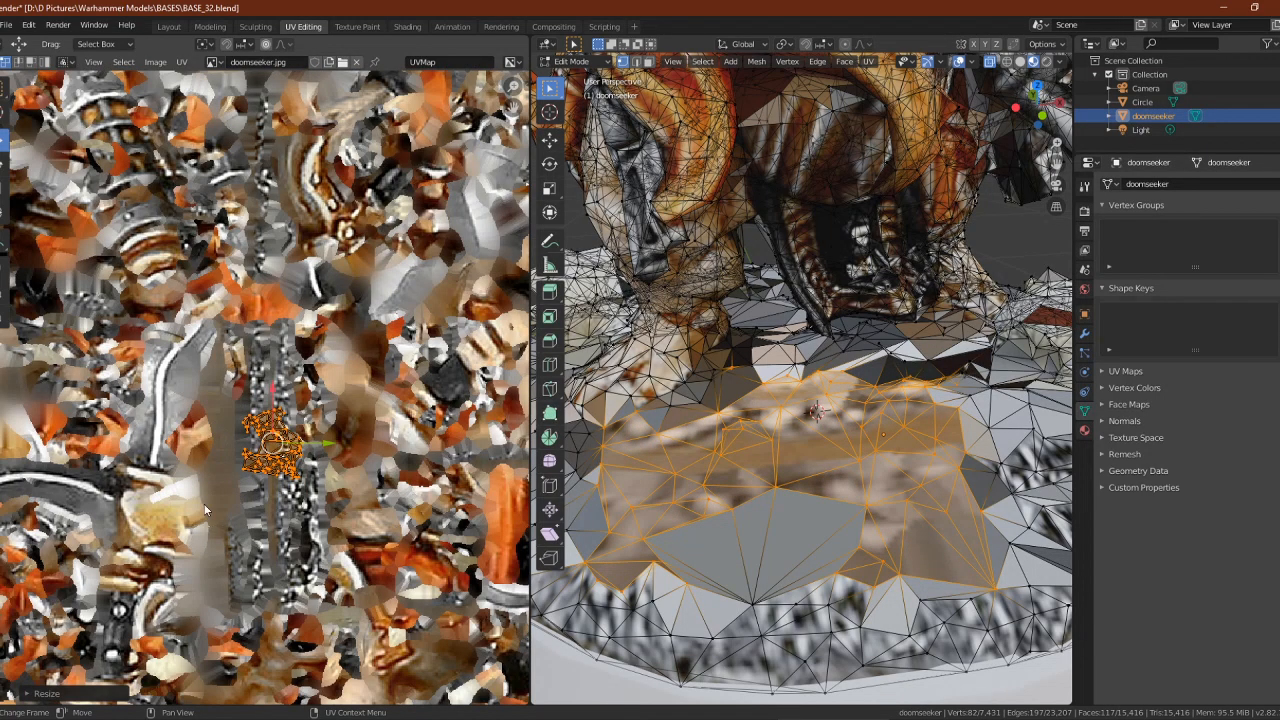
# Shift the shrunken UV island fully onto the black-and-white speckled texture, deselect the patch, and check the disc in front of the feet
pyautogui.scroll(3, 248, 522)
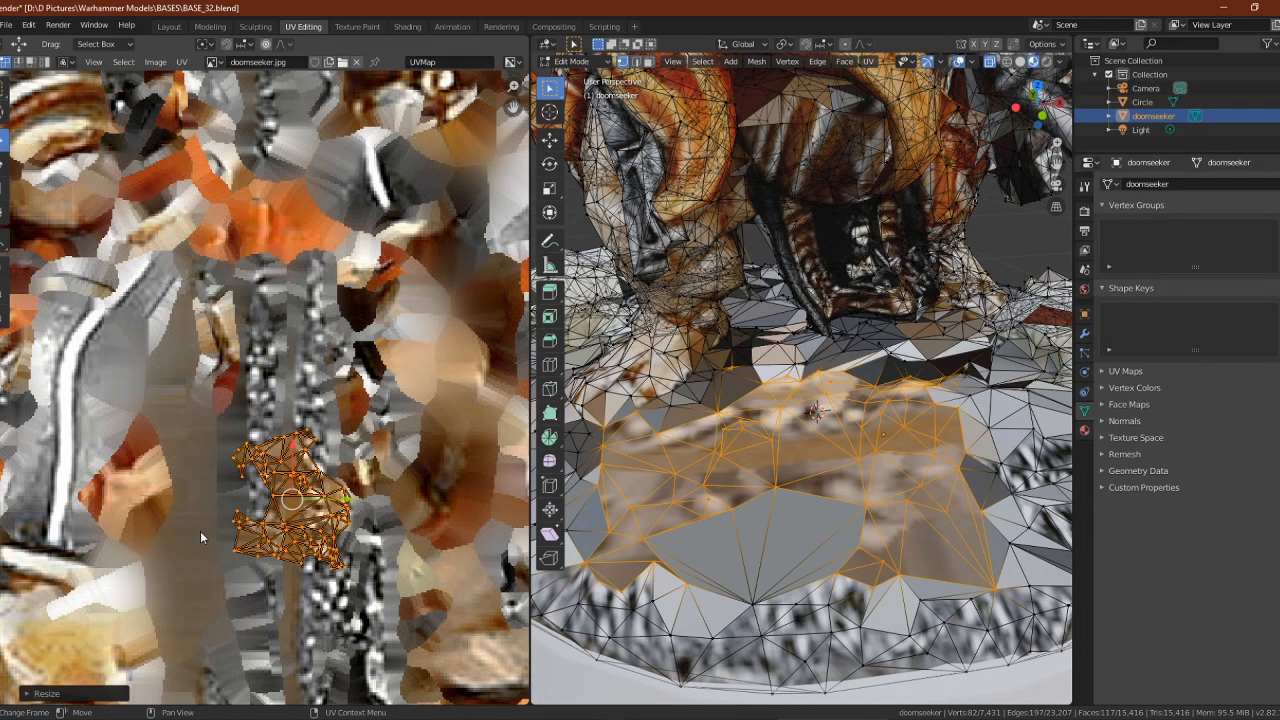
pyautogui.moveTo(340, 500); pyautogui.dragTo(379, 545)
pyautogui.click(832, 495)
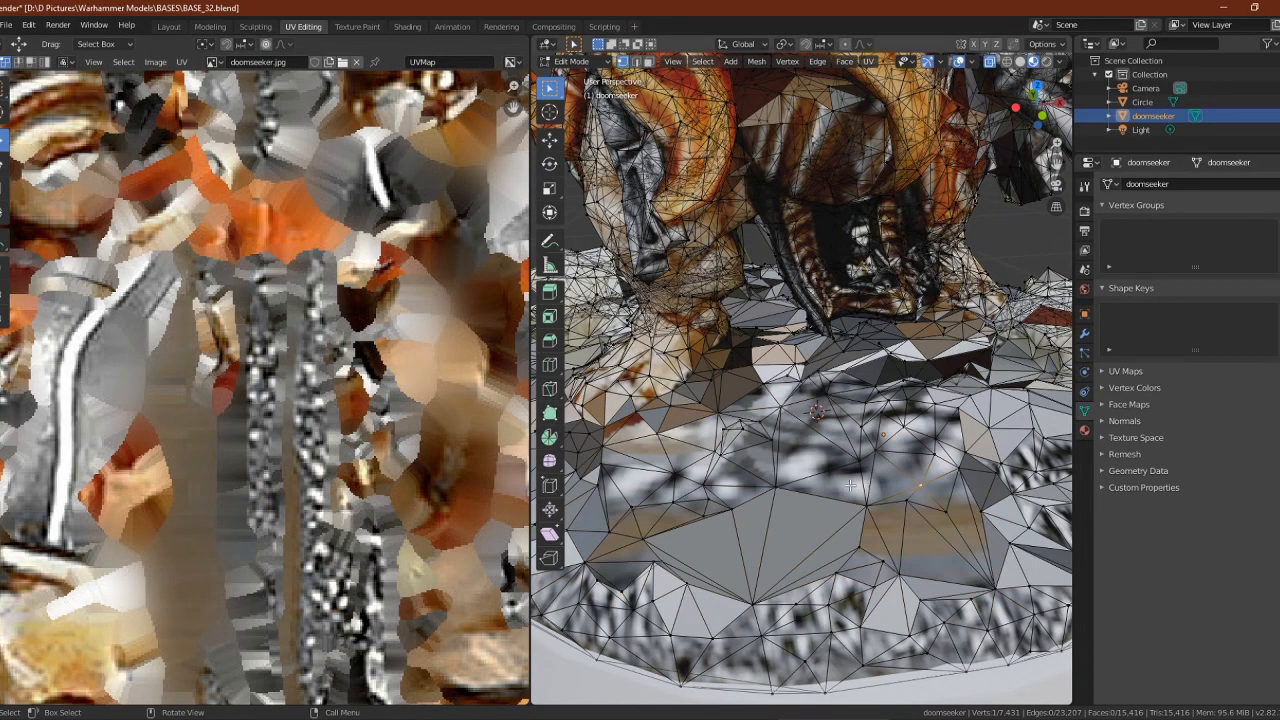
pyautogui.moveTo(832, 495); pyautogui.dragTo(676, 393, button='middle')
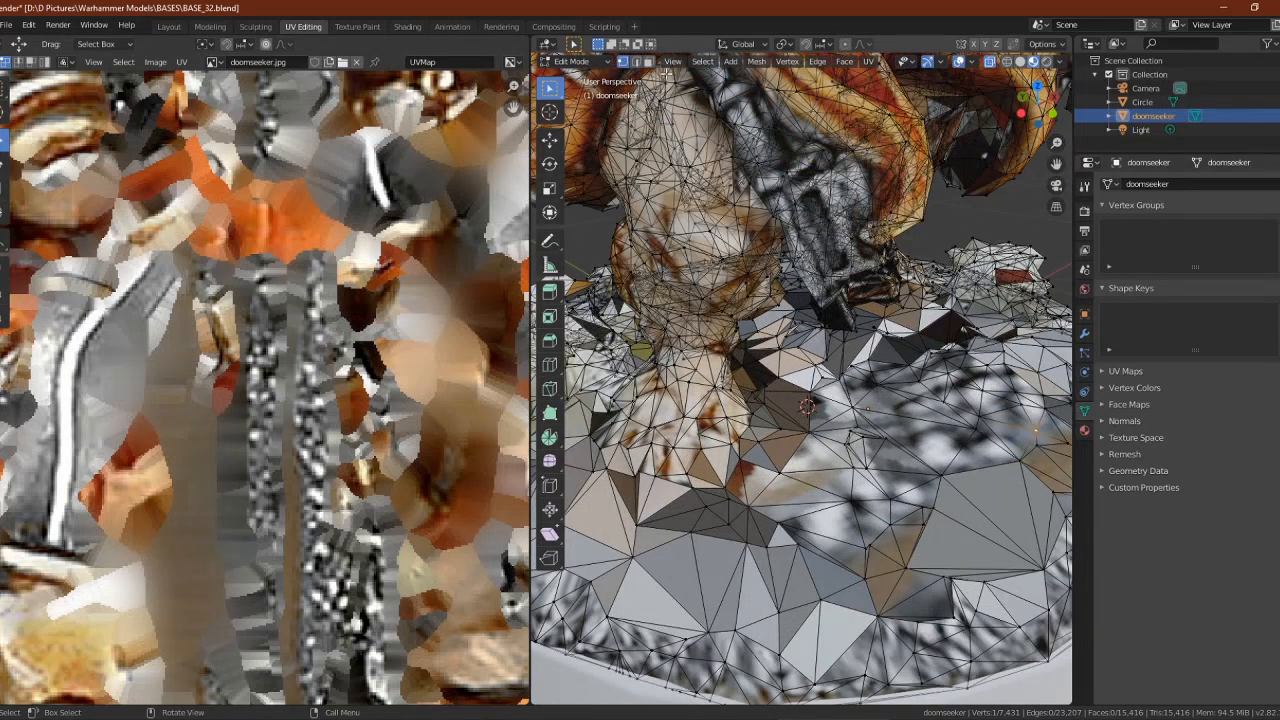
# Switch back to the Layout workspace and view the whole miniature on its base from several sides
pyautogui.click(169, 26)
pyautogui.moveTo(598, 336); pyautogui.dragTo(528, 335, button='middle')
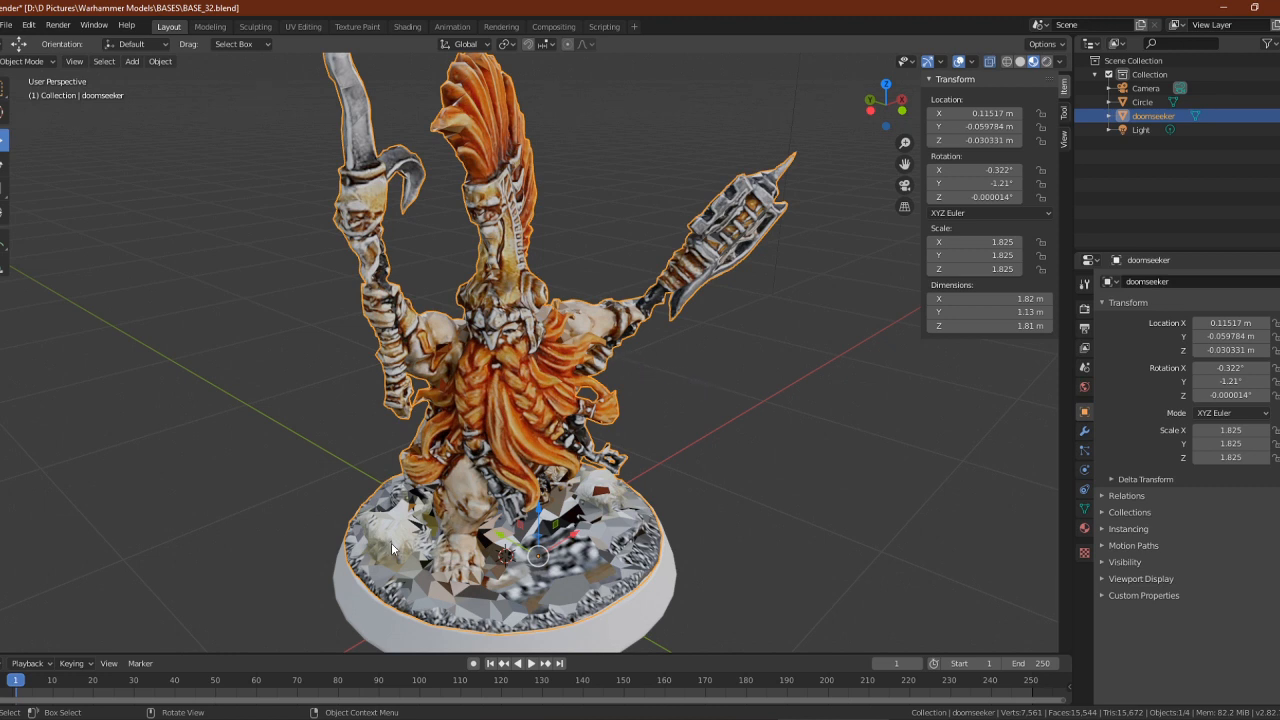
pyautogui.moveTo(600, 420); pyautogui.dragTo(782, 384, button='middle')
pyautogui.moveTo(593, 340); pyautogui.dragTo(303, 325, button='middle')
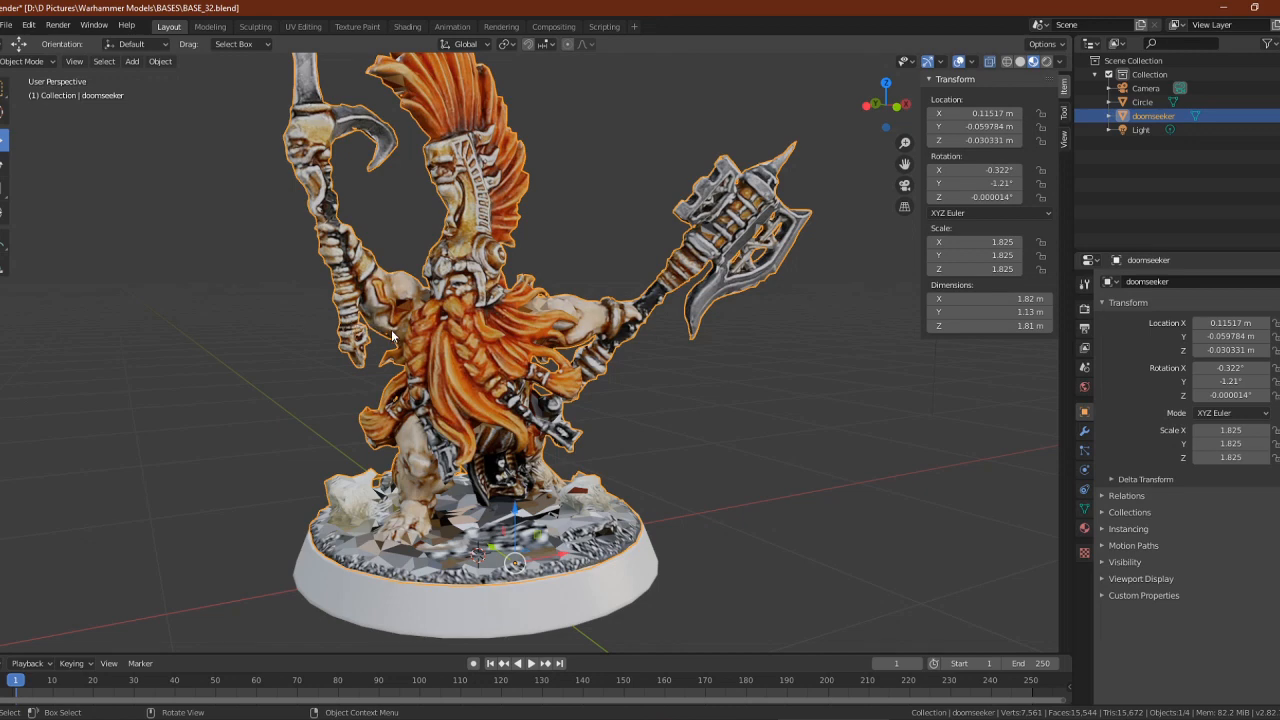
pyautogui.moveTo(395, 337); pyautogui.dragTo(414, 336, button='middle')
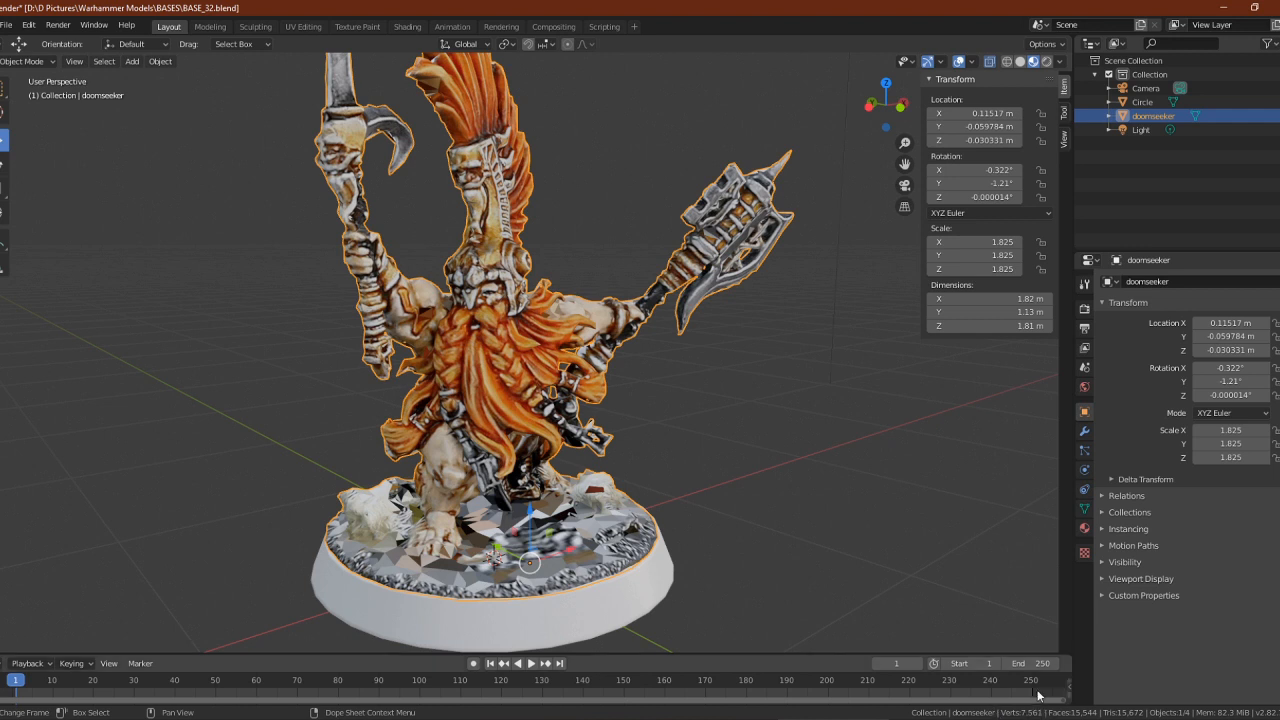
# Add a Decimate modifier to the doomseeker figure with a Collapse ratio of about 0.60 and Triangulate enabled
pyautogui.click(1085, 432)
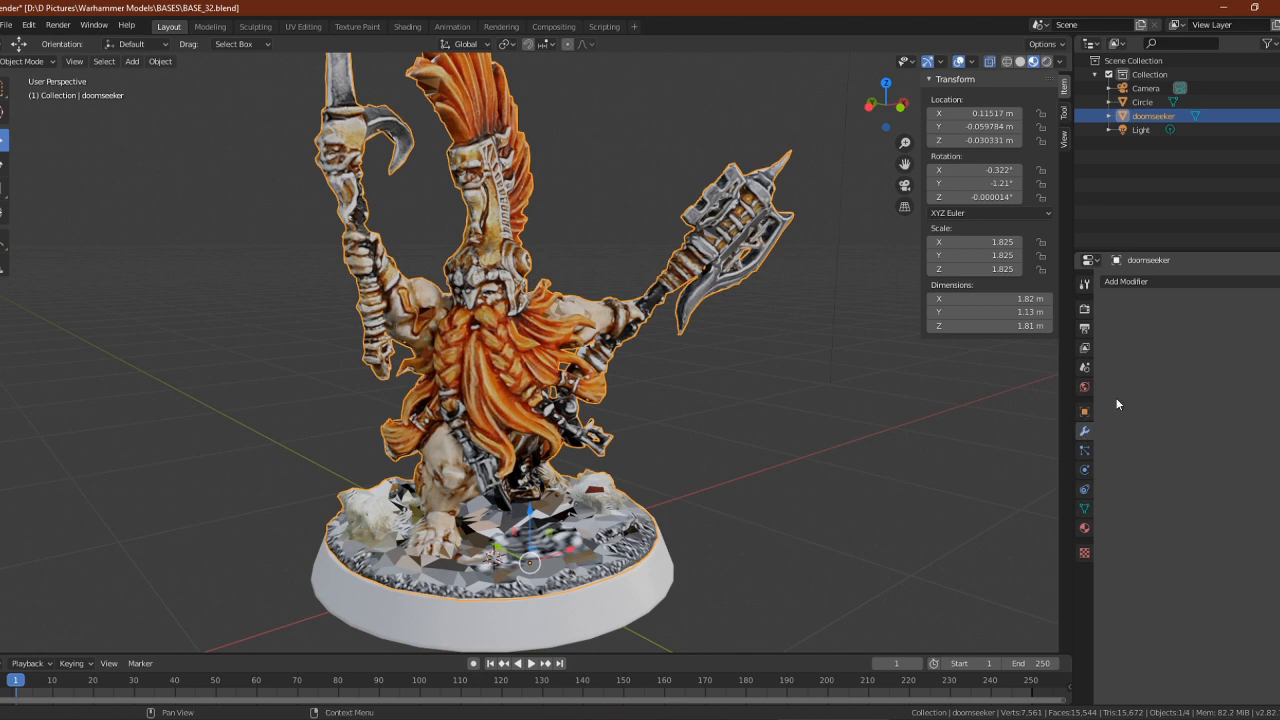
pyautogui.click(1128, 283)
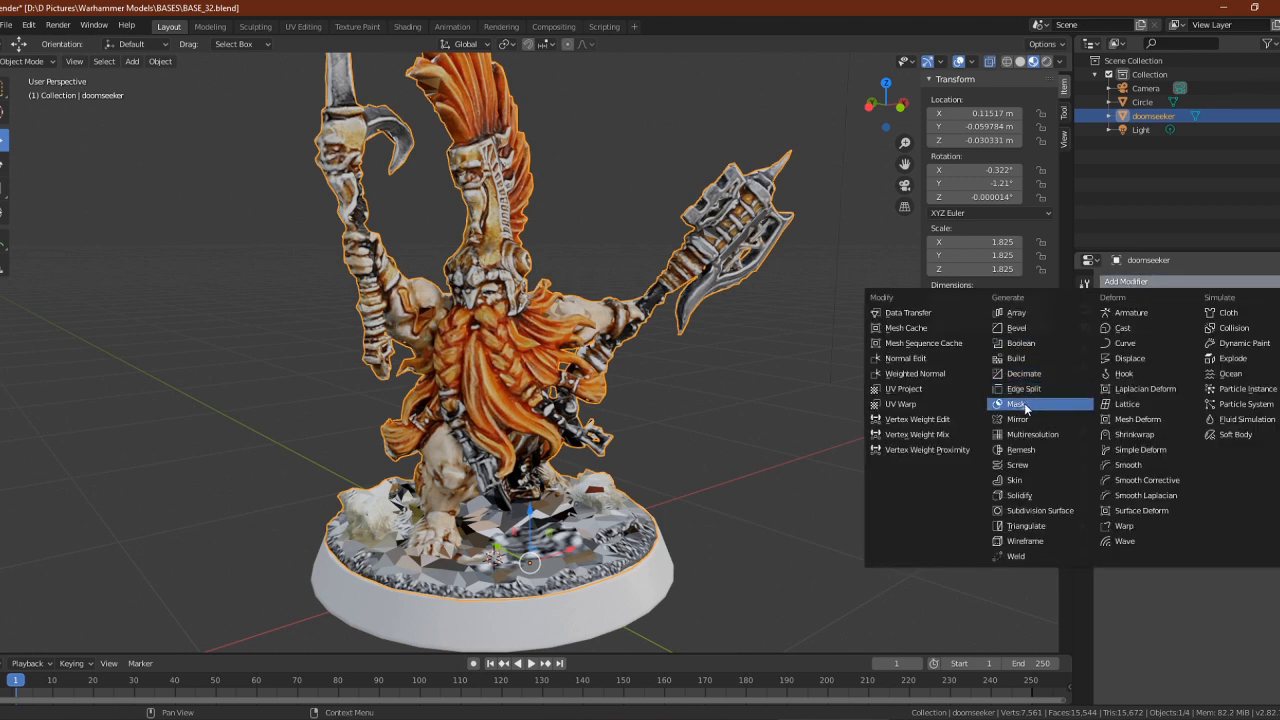
pyautogui.click(1025, 376)
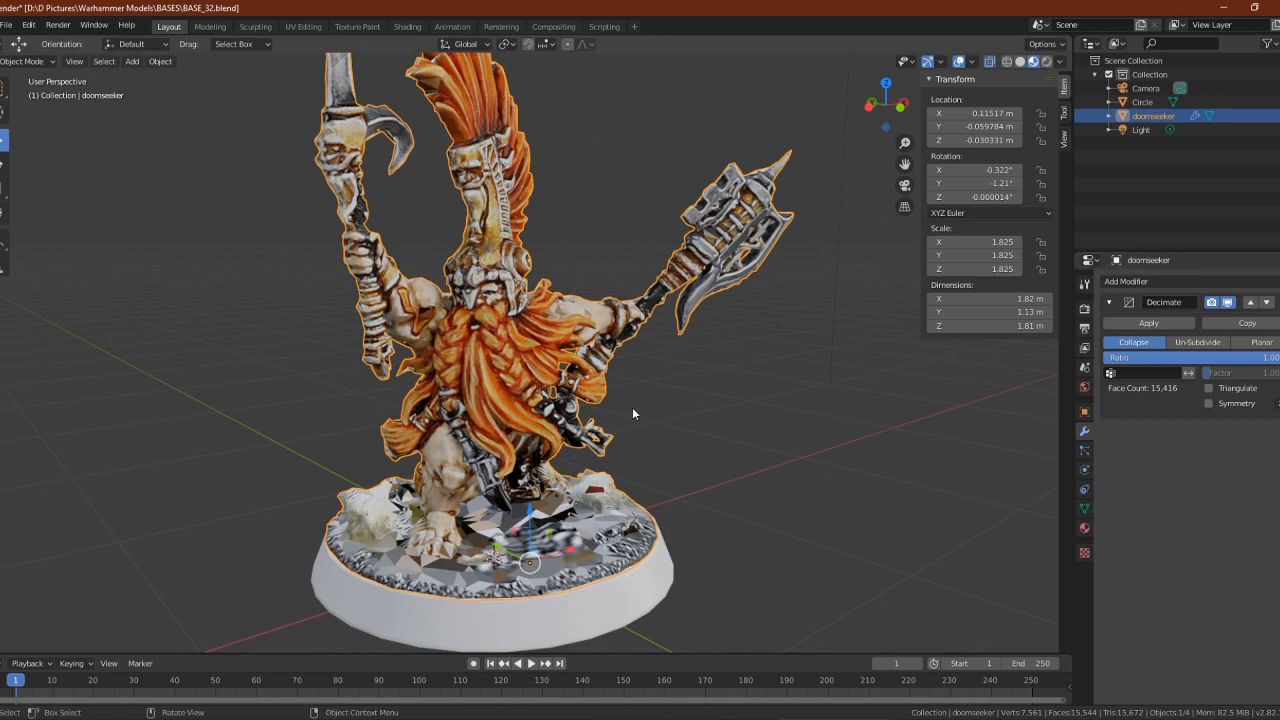
pyautogui.moveTo(1190, 357)
pyautogui.mouseDown()
pyautogui.moveTo(1168, 357)
pyautogui.moveTo(1268, 362)
pyautogui.moveTo(1134, 358)
pyautogui.moveTo(1252, 358)
pyautogui.moveTo(1209, 358)
pyautogui.mouseUp()
pyautogui.click(1208, 388)
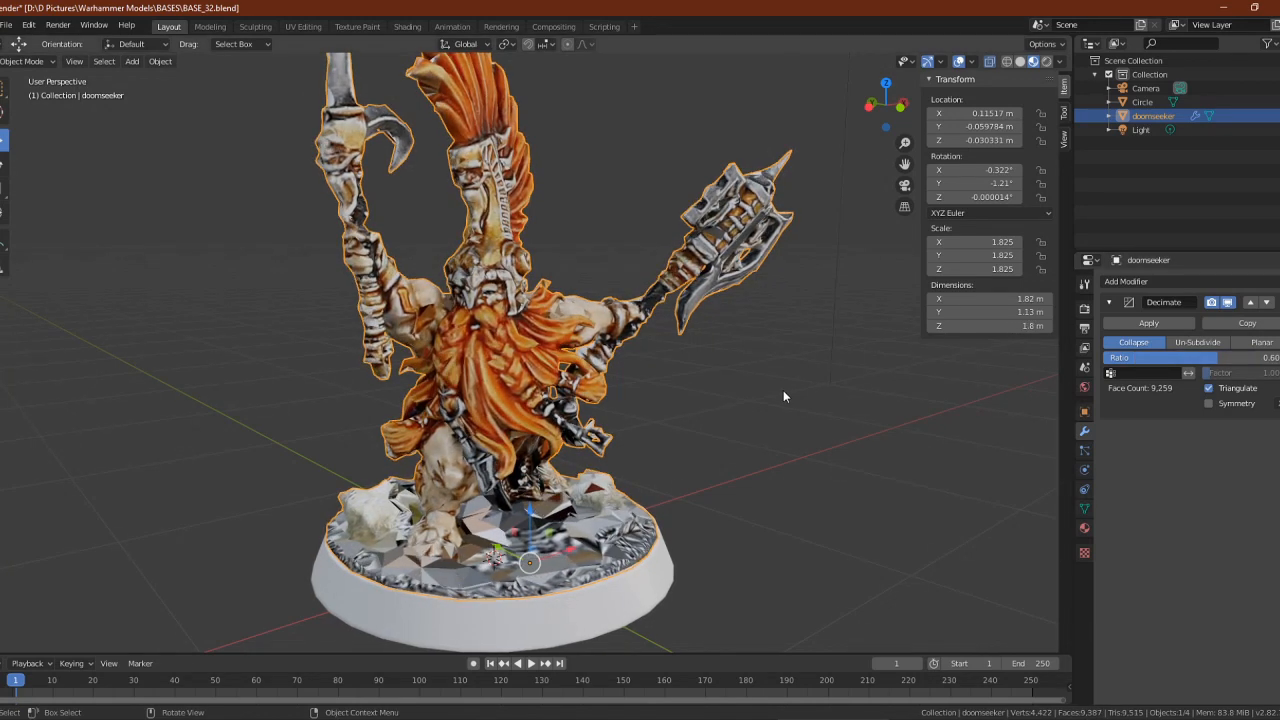
# Check the decimated face and beard up close, set the Decimate ratio to 1.0, and apply the modifier
pyautogui.moveTo(684, 422); pyautogui.dragTo(727, 430, button='middle')
pyautogui.scroll(6, 754, 434)
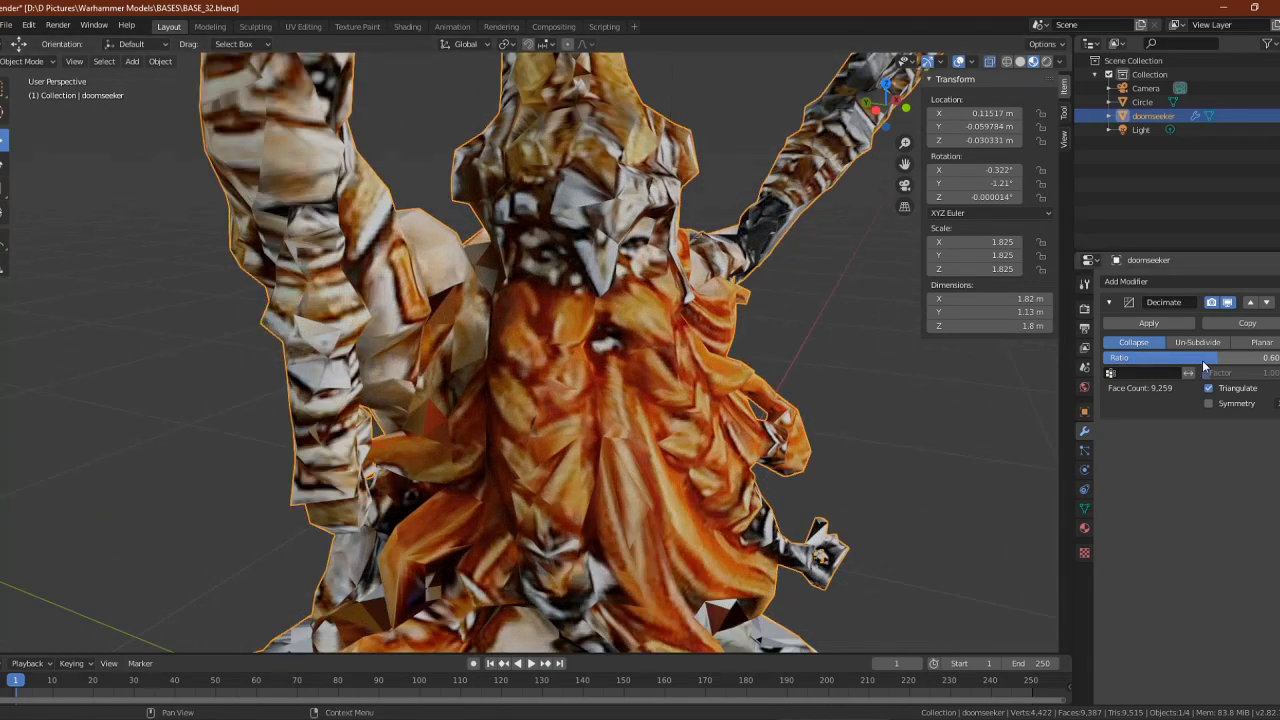
pyautogui.moveTo(1209, 358); pyautogui.dragTo(1275, 358)
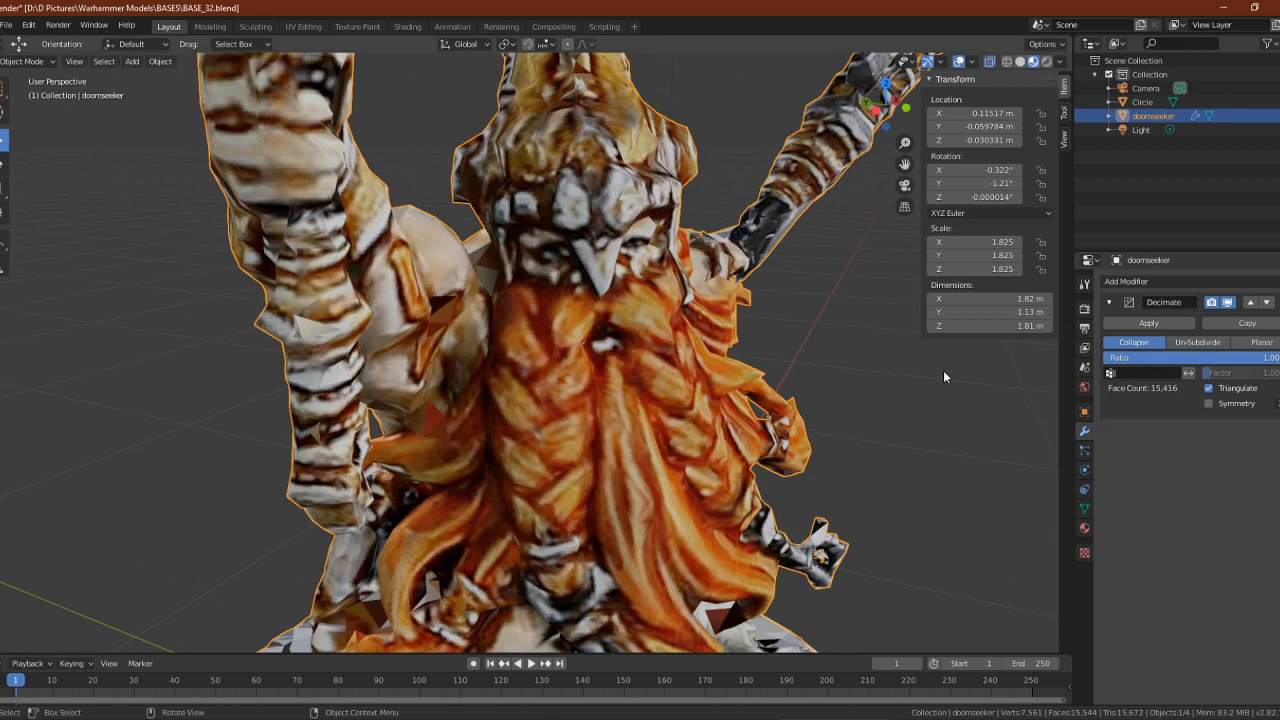
pyautogui.scroll(-8, 689, 395)
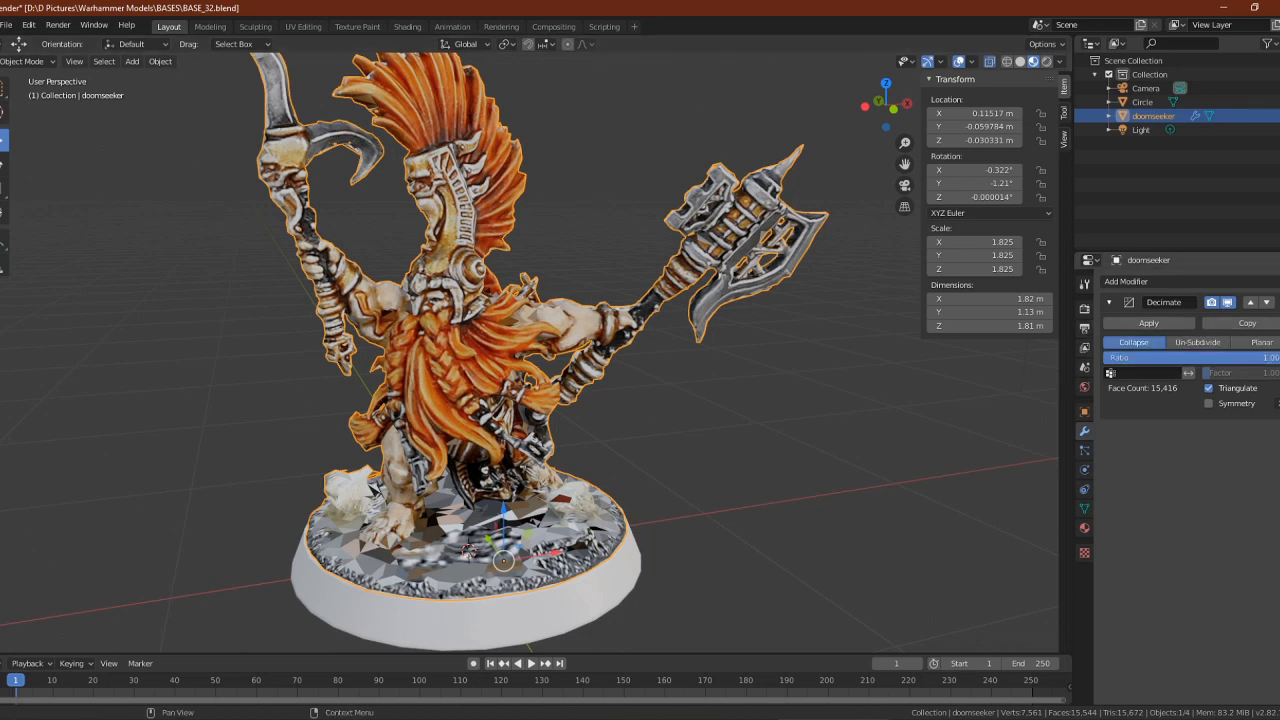
pyautogui.click(1149, 323)
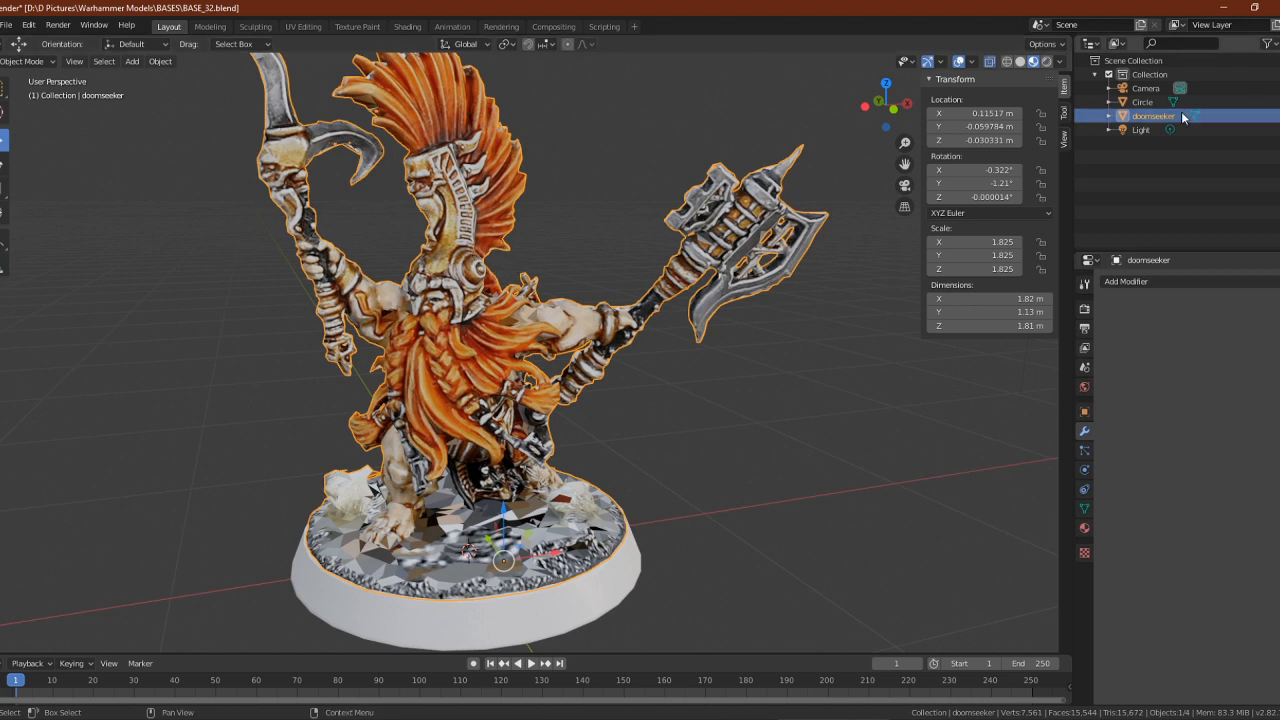
# Delete the Circle base object and select the doomseeker figure
pyautogui.click(1136, 102)
pyautogui.rightClick(1148, 107)
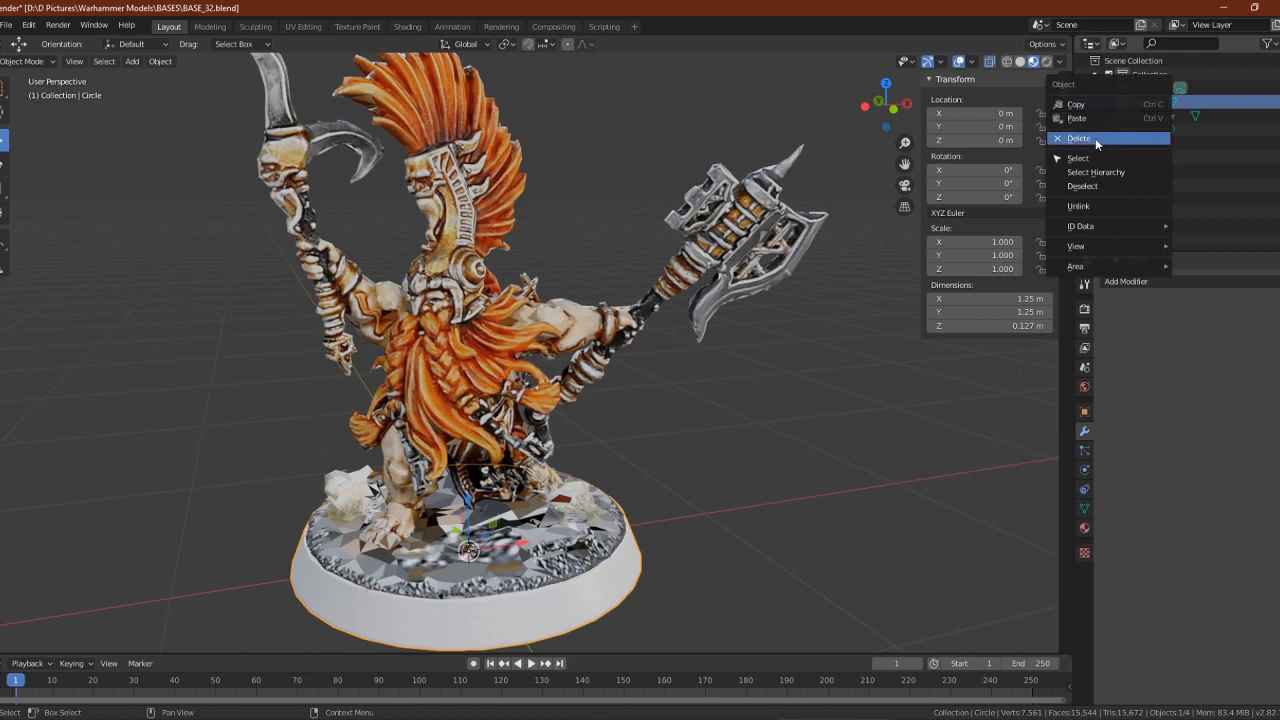
pyautogui.click(1093, 138)
pyautogui.click(1149, 101)
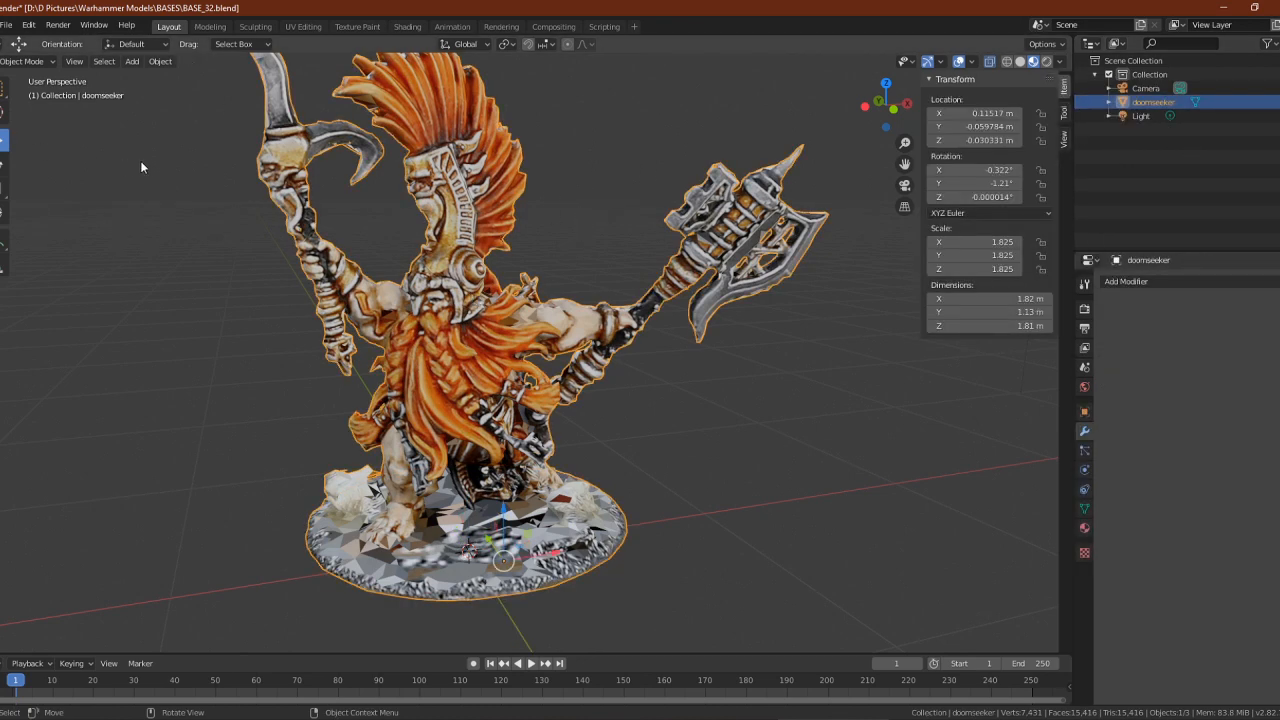
# In the right side view, lower the figure by 0.127 m along Z so its disc rests on the ground line
pyautogui.press('KP_3')
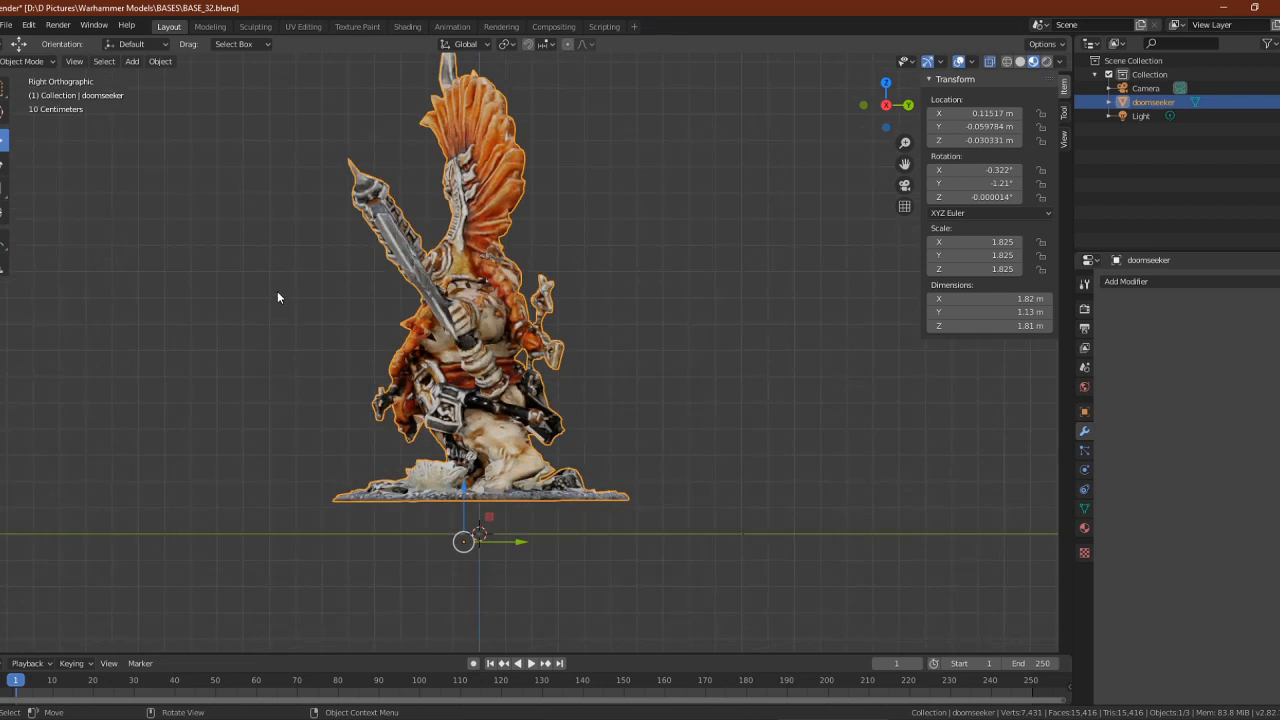
pyautogui.press('g')
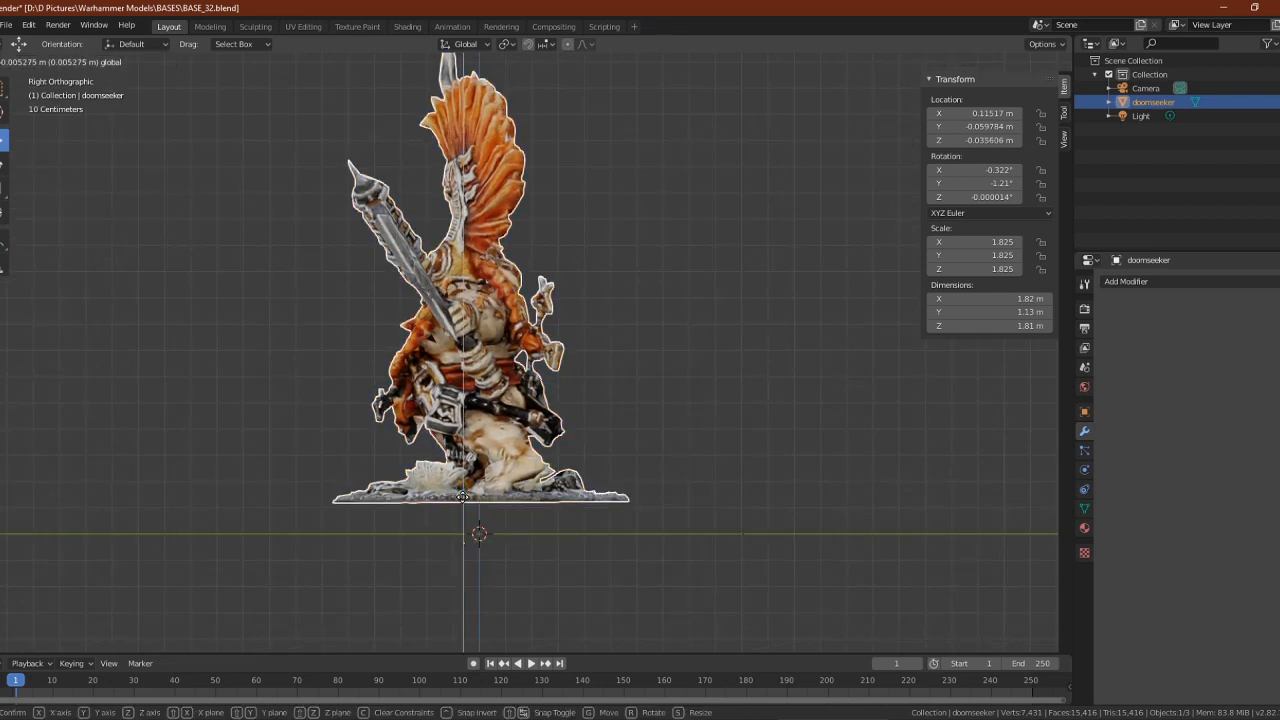
pyautogui.press('z')
pyautogui.moveTo(463, 573)
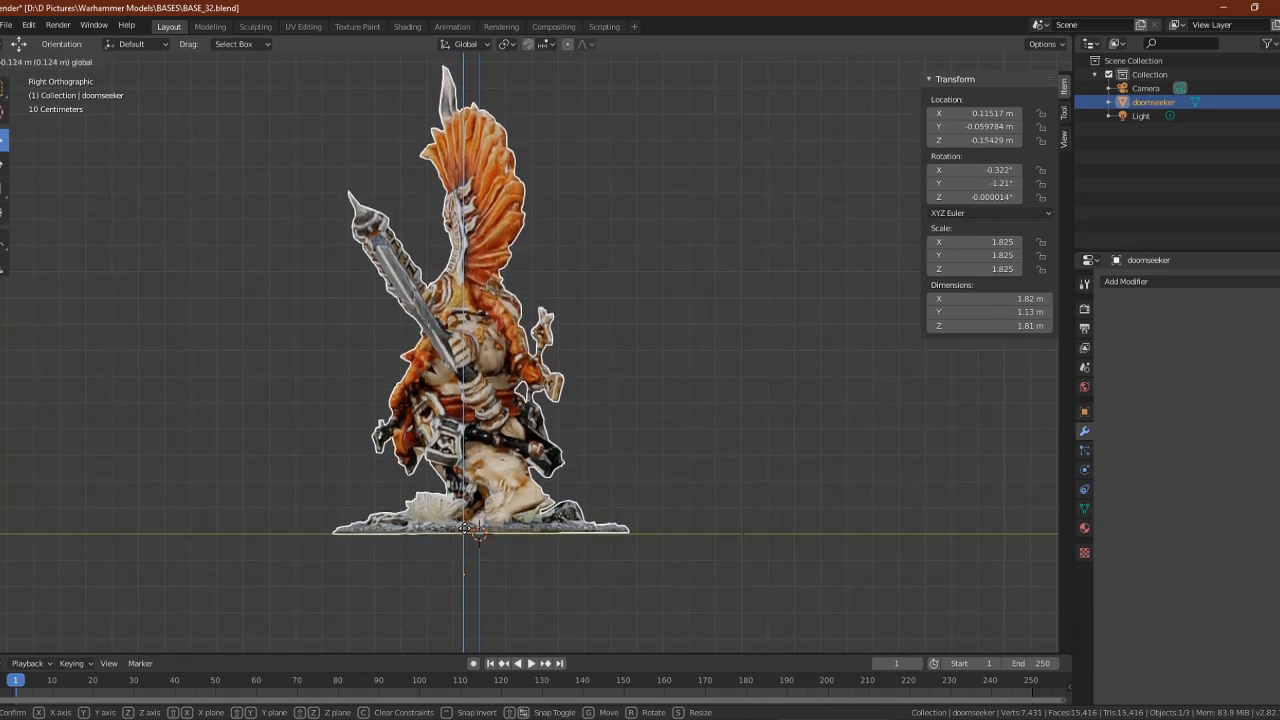
pyautogui.click(465, 527)
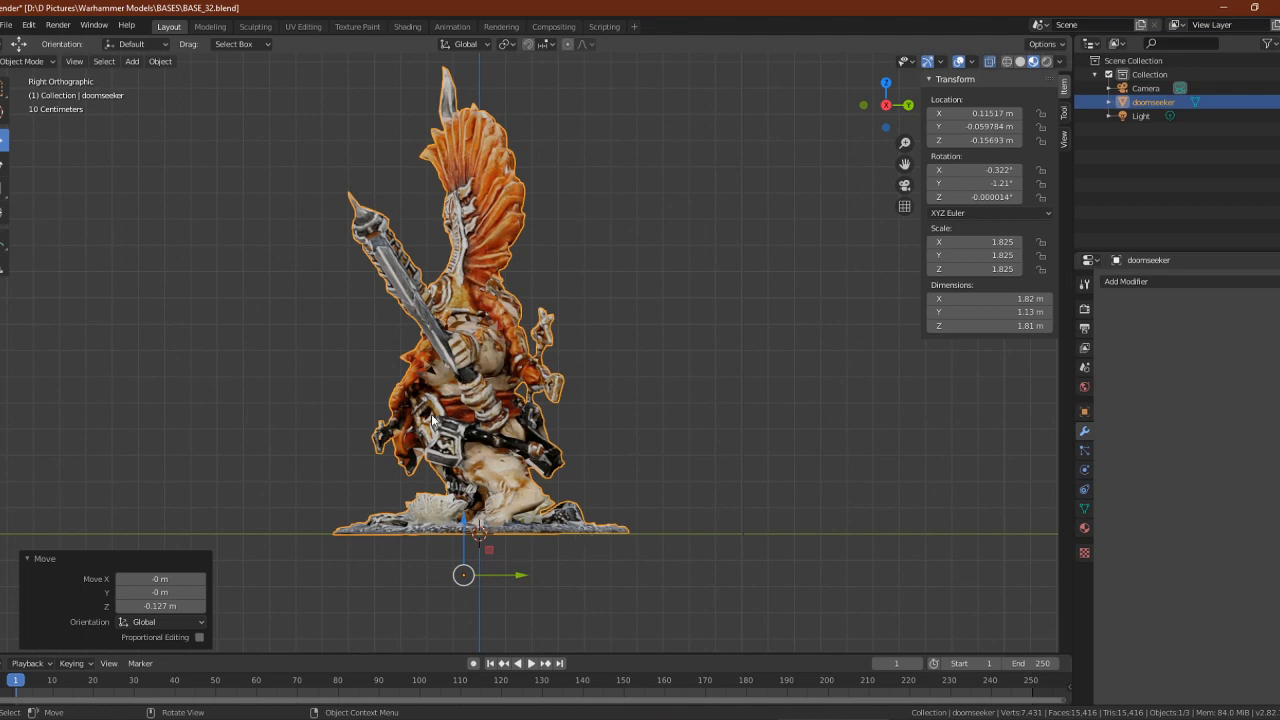
pyautogui.moveTo(427, 365); pyautogui.dragTo(715, 379, button='middle')
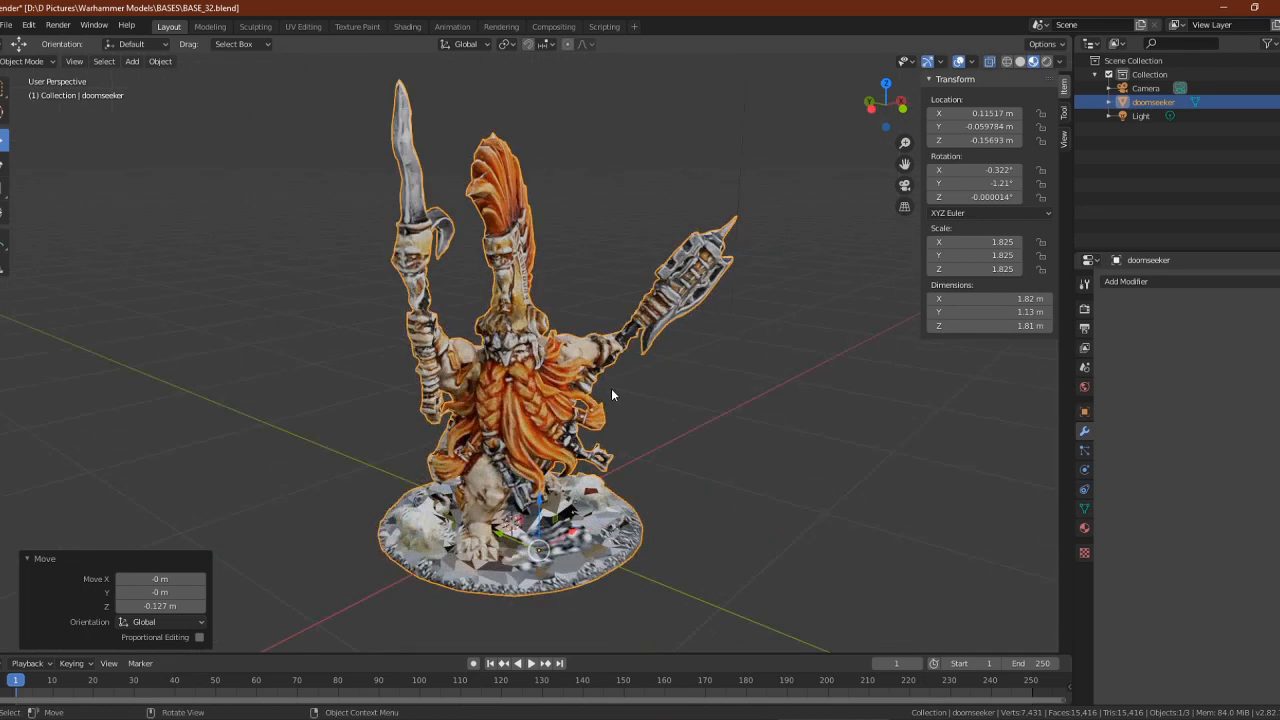
# Save the scene as doomseeker.blend in the Warhammer Models\Fyreslayers\doomseeker folder
pyautogui.click(7, 26)
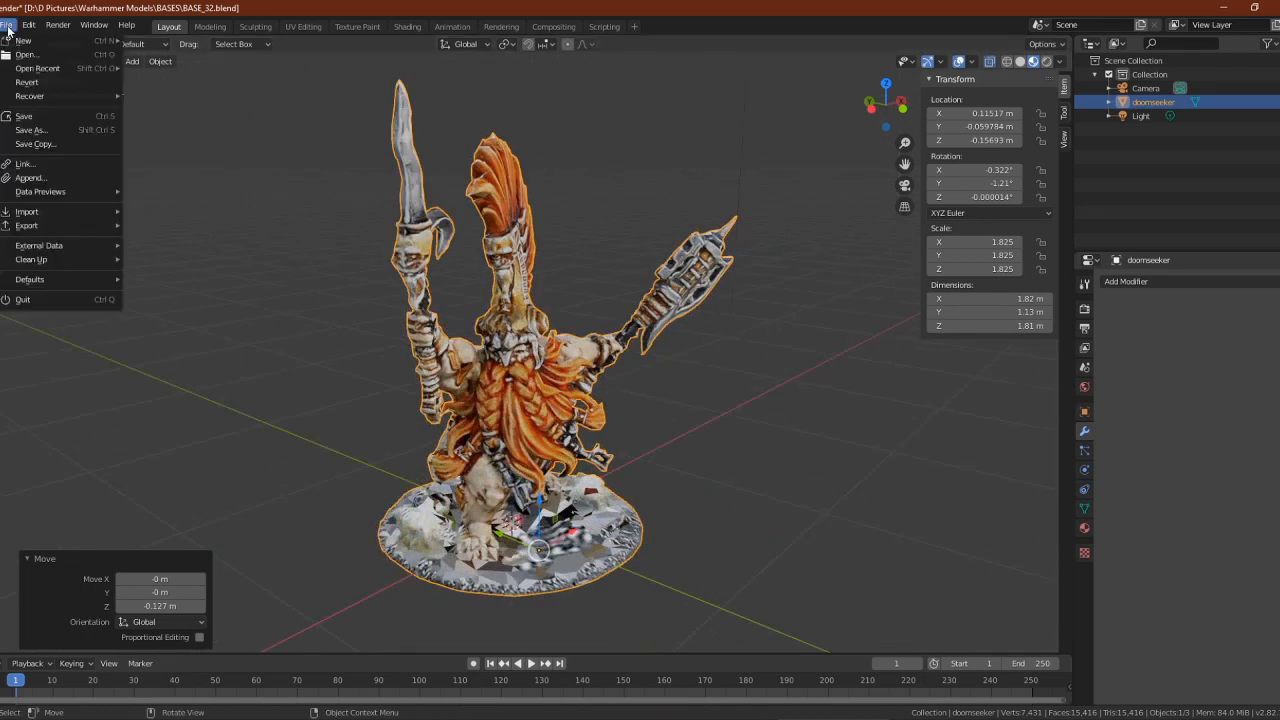
pyautogui.click(35, 130)
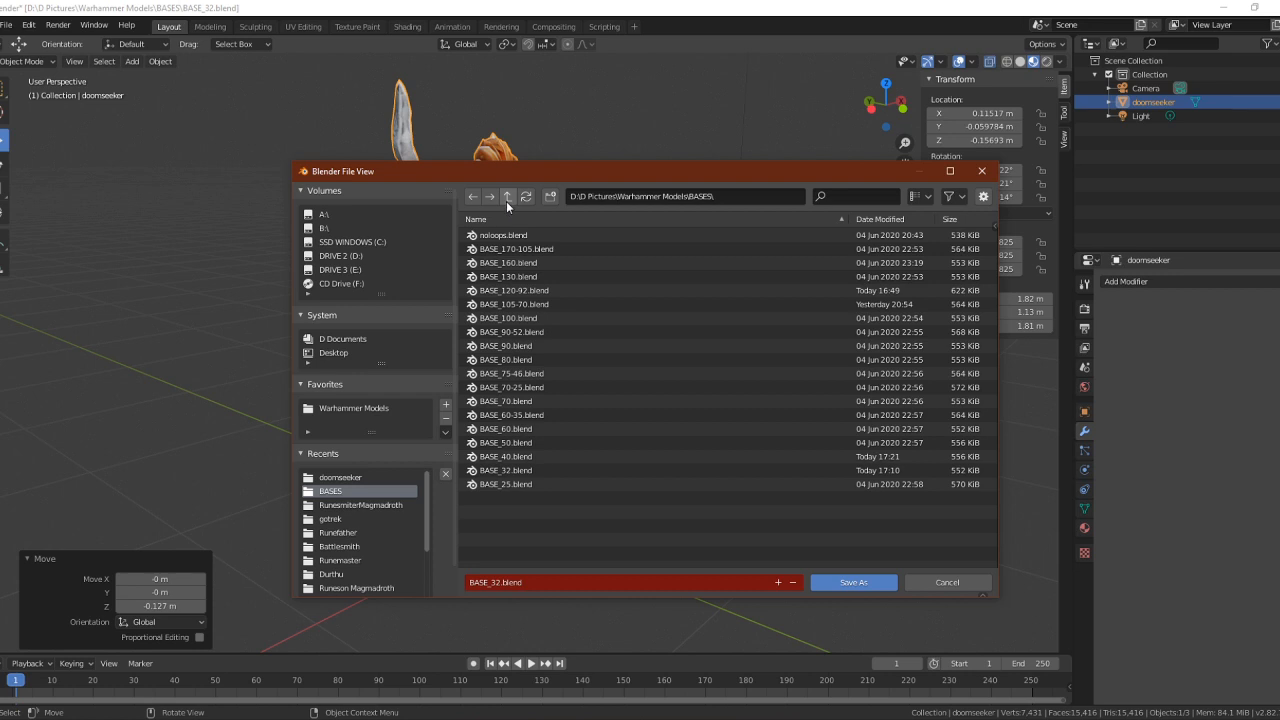
pyautogui.click(507, 199)
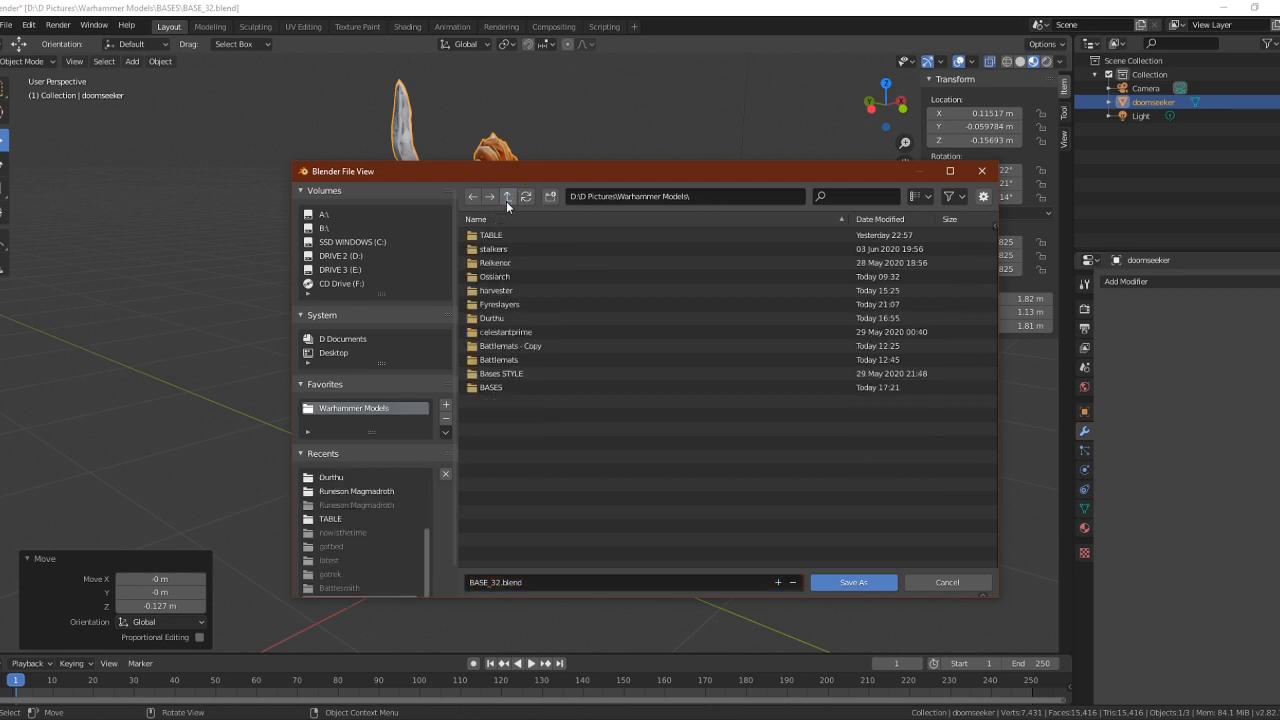
pyautogui.click(505, 302)
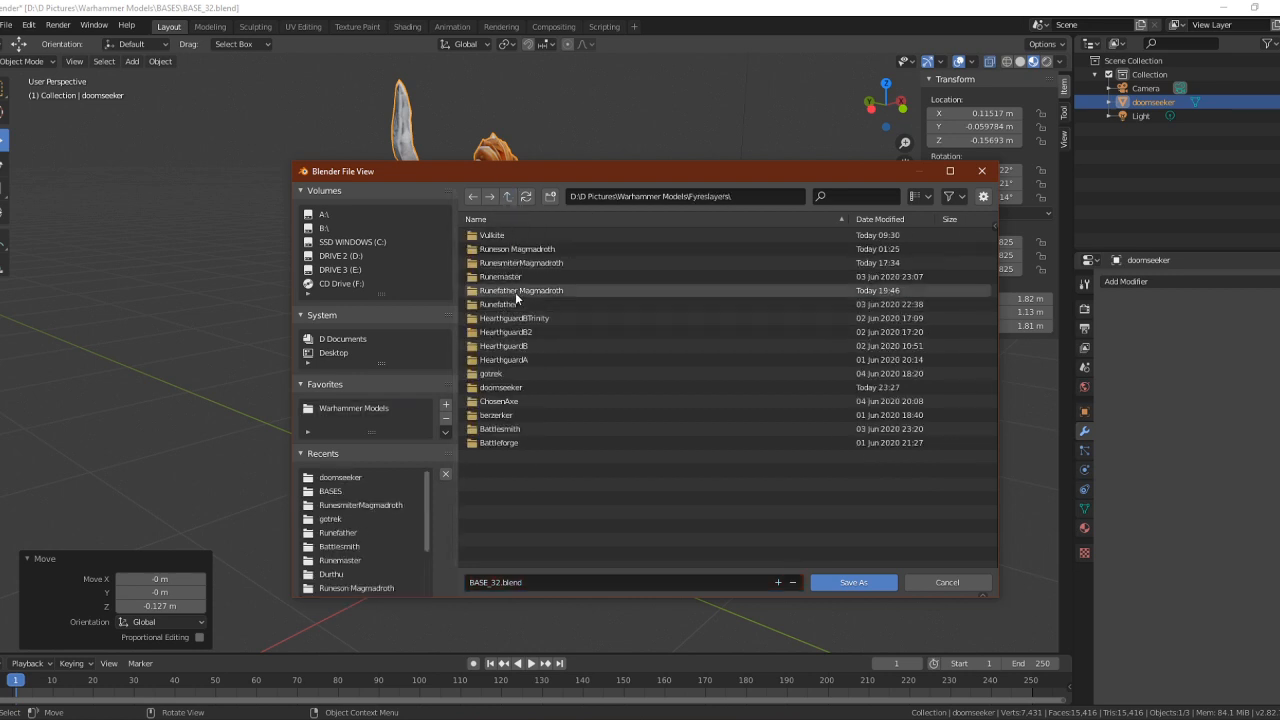
pyautogui.click(500, 387)
pyautogui.click(549, 582)
pyautogui.write('doomseek')
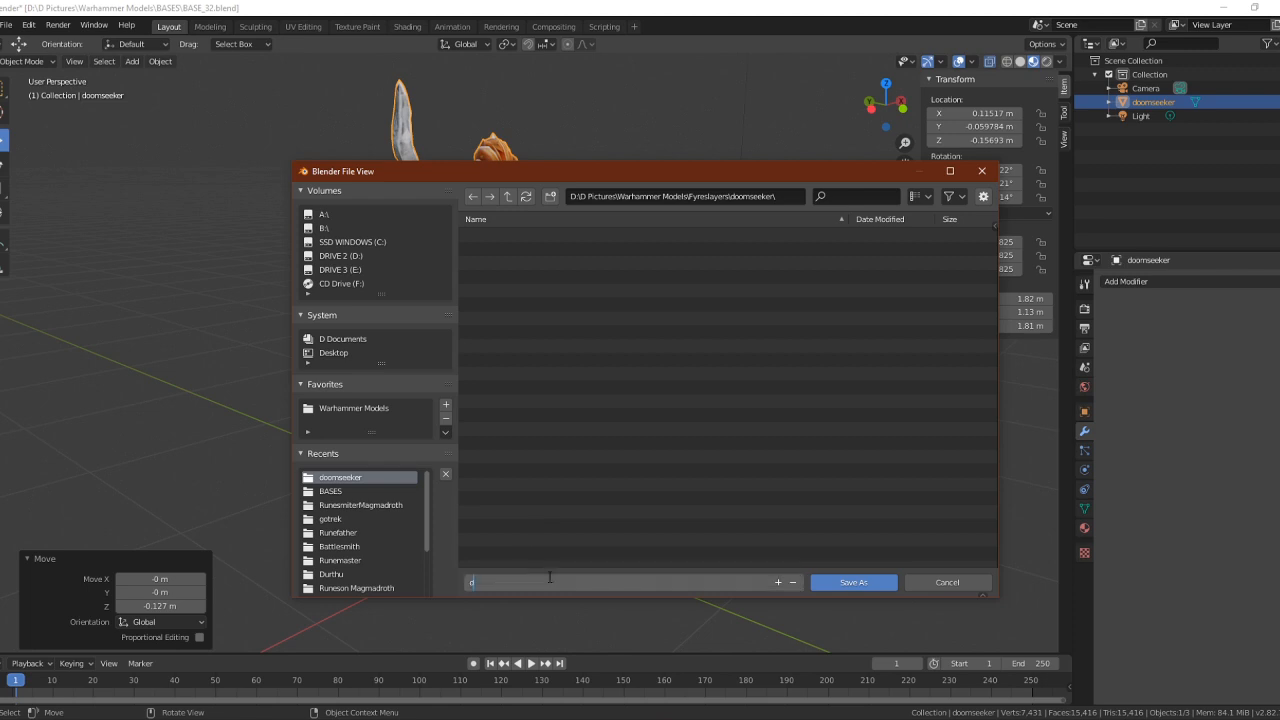
pyautogui.write('er')
pyautogui.hotkey('ctrl', 'a')
pyautogui.press('Return')
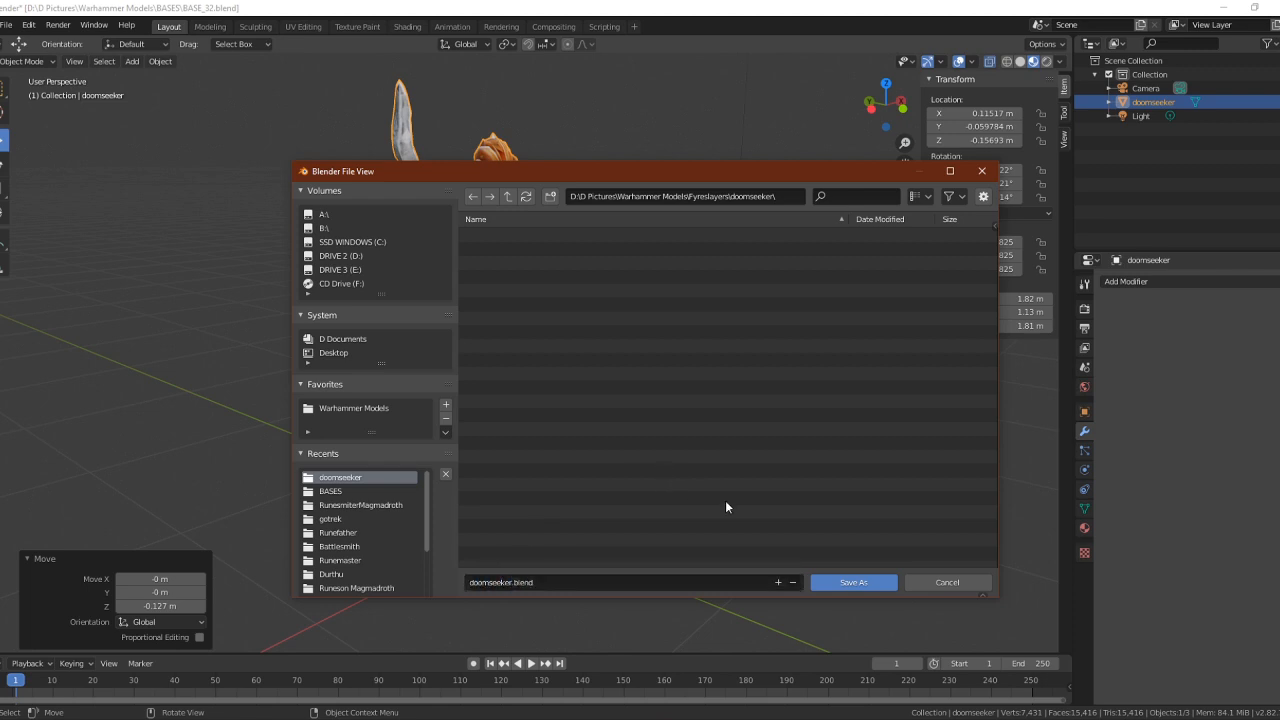
pyautogui.click(853, 582)
# Export the model in OBJ format, overwriting doomseeker.obj in the doomseeker folder with scale 1.00
pyautogui.click(6, 24)
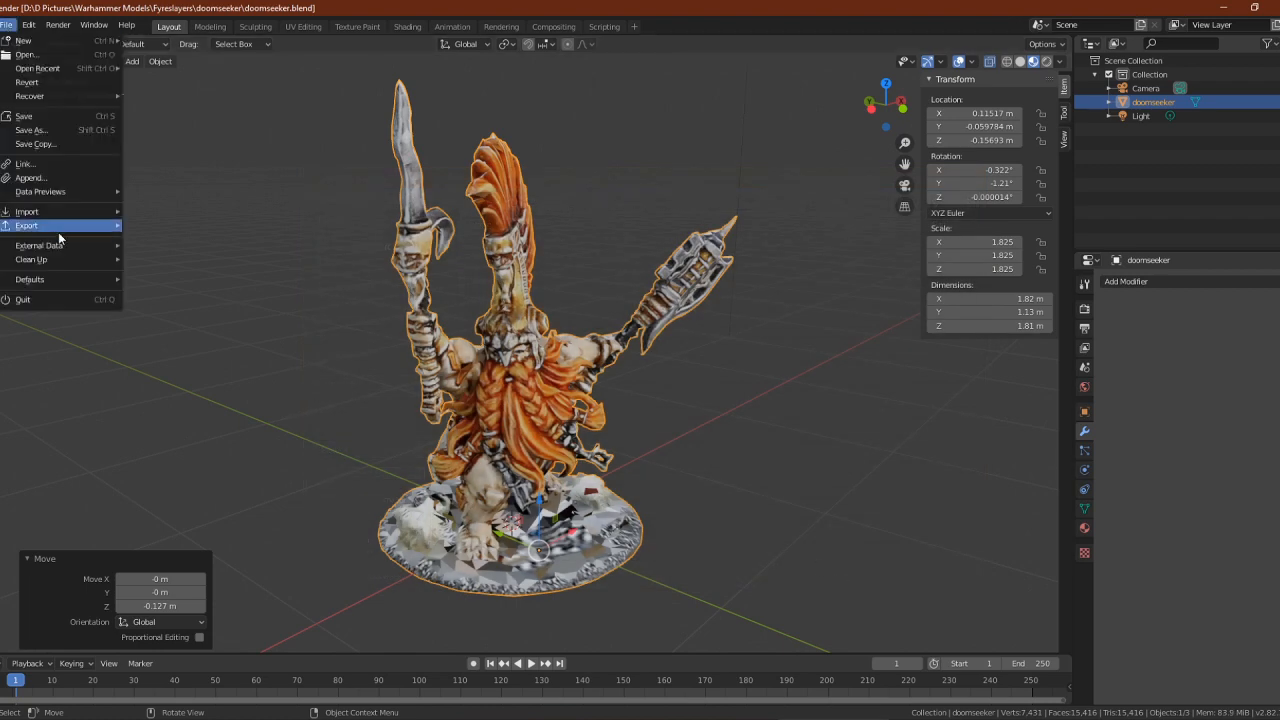
pyautogui.moveTo(60, 226)
pyautogui.click(198, 340)
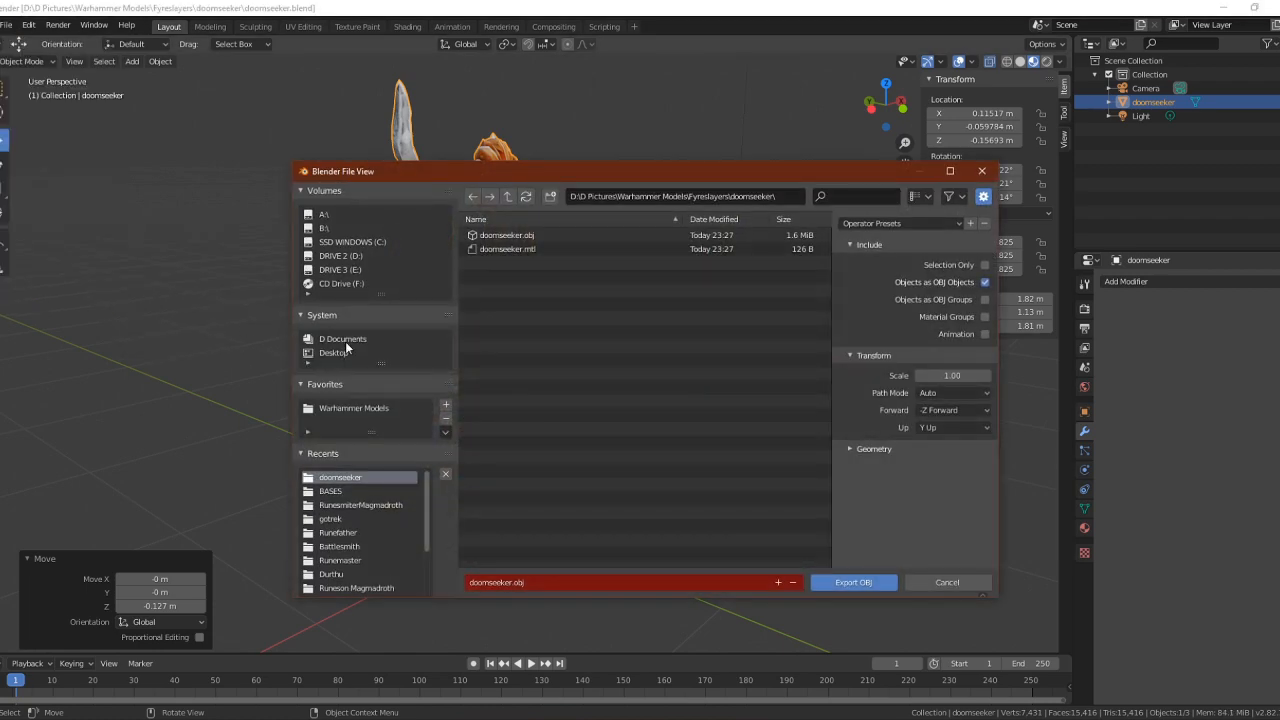
pyautogui.click(515, 237)
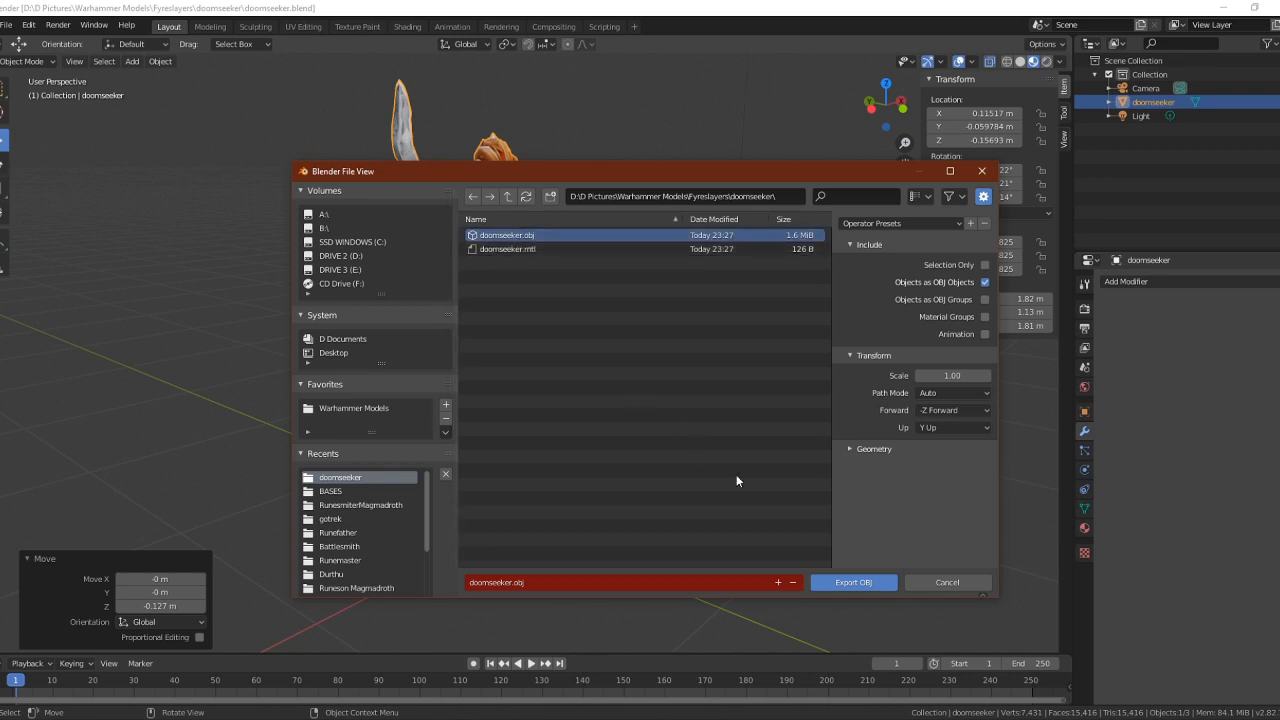
pyautogui.click(853, 582)
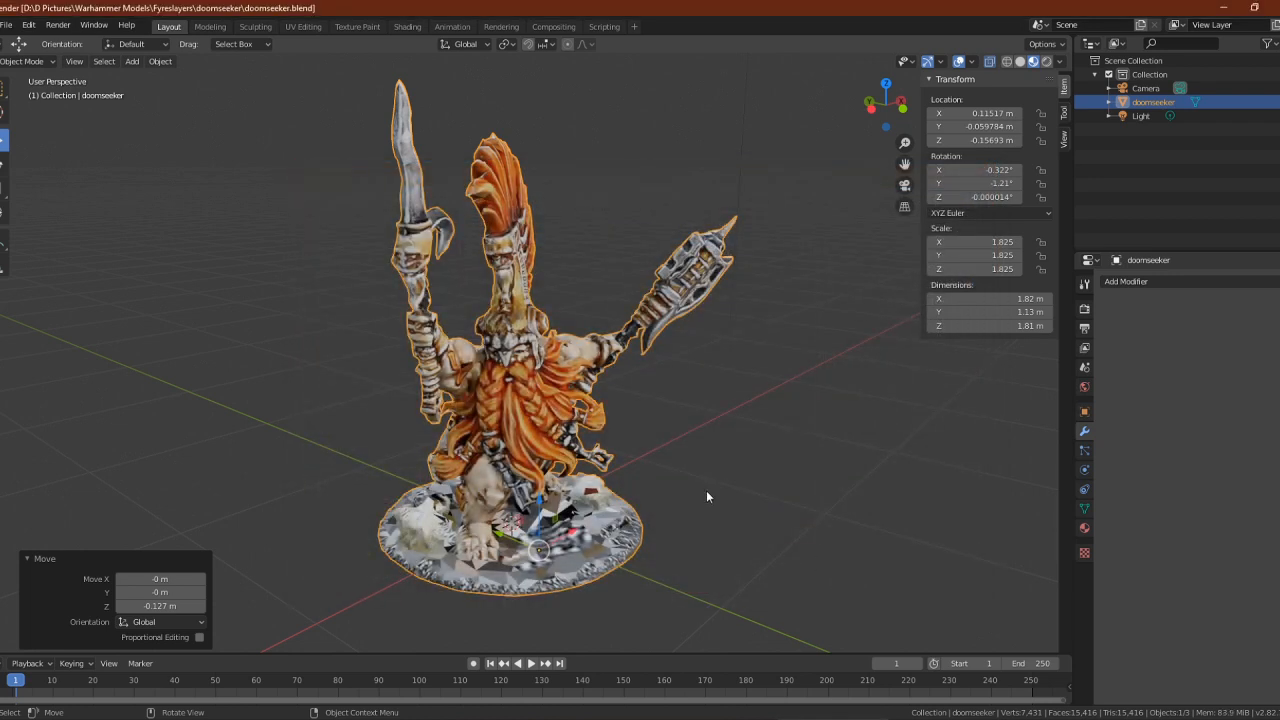
# Switch to Steam and launch Tabletop Simulator in its standard play mode
pyautogui.moveTo(704, 465); pyautogui.dragTo(608, 355, button='middle')
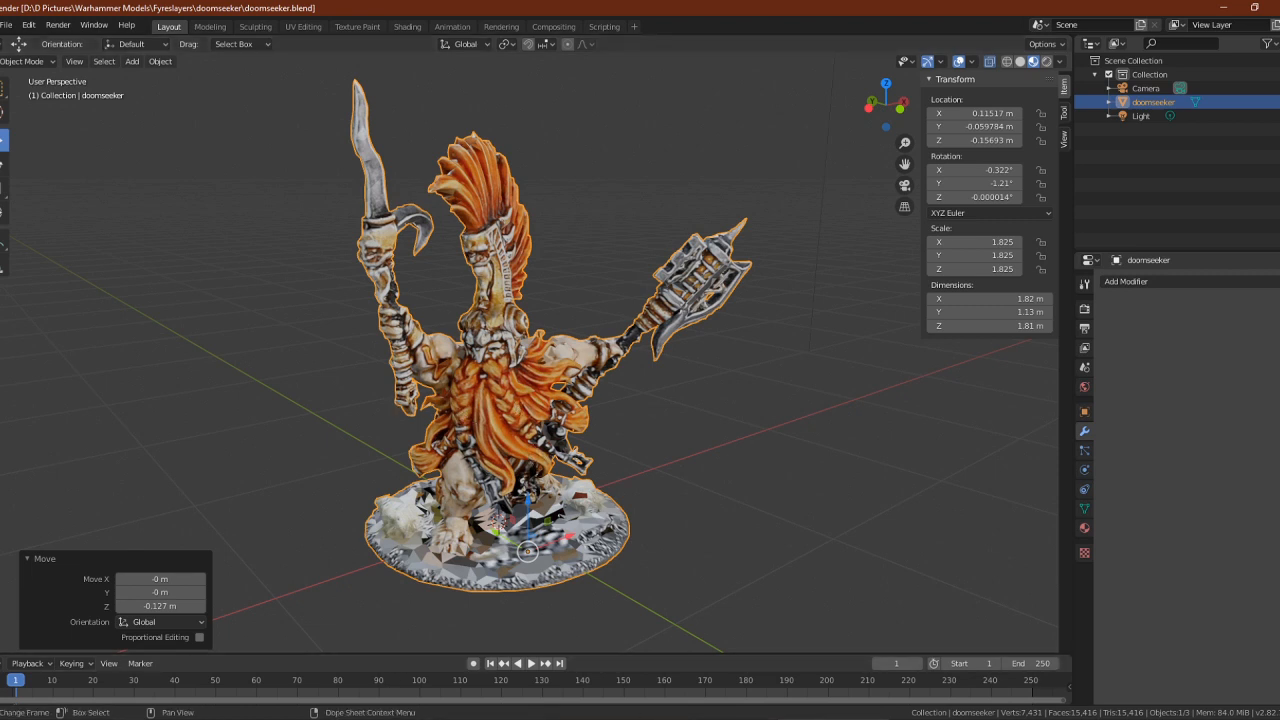
pyautogui.click(172, 718)
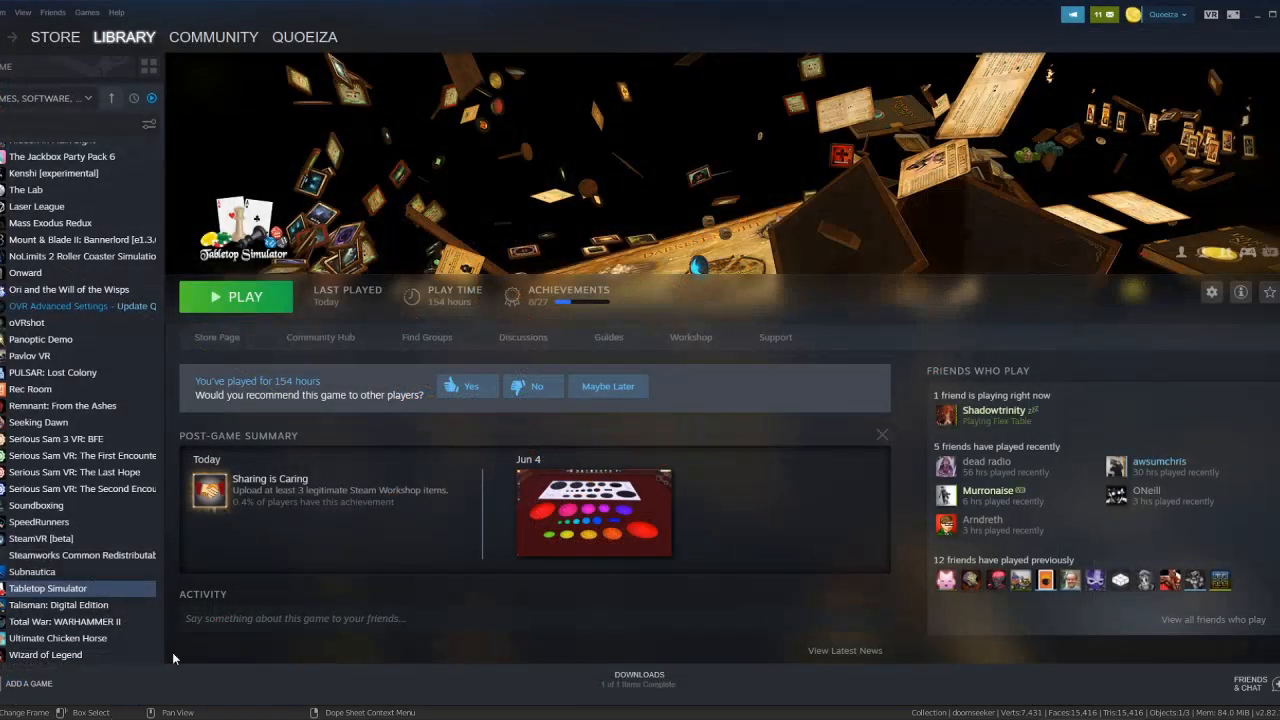
pyautogui.click(245, 298)
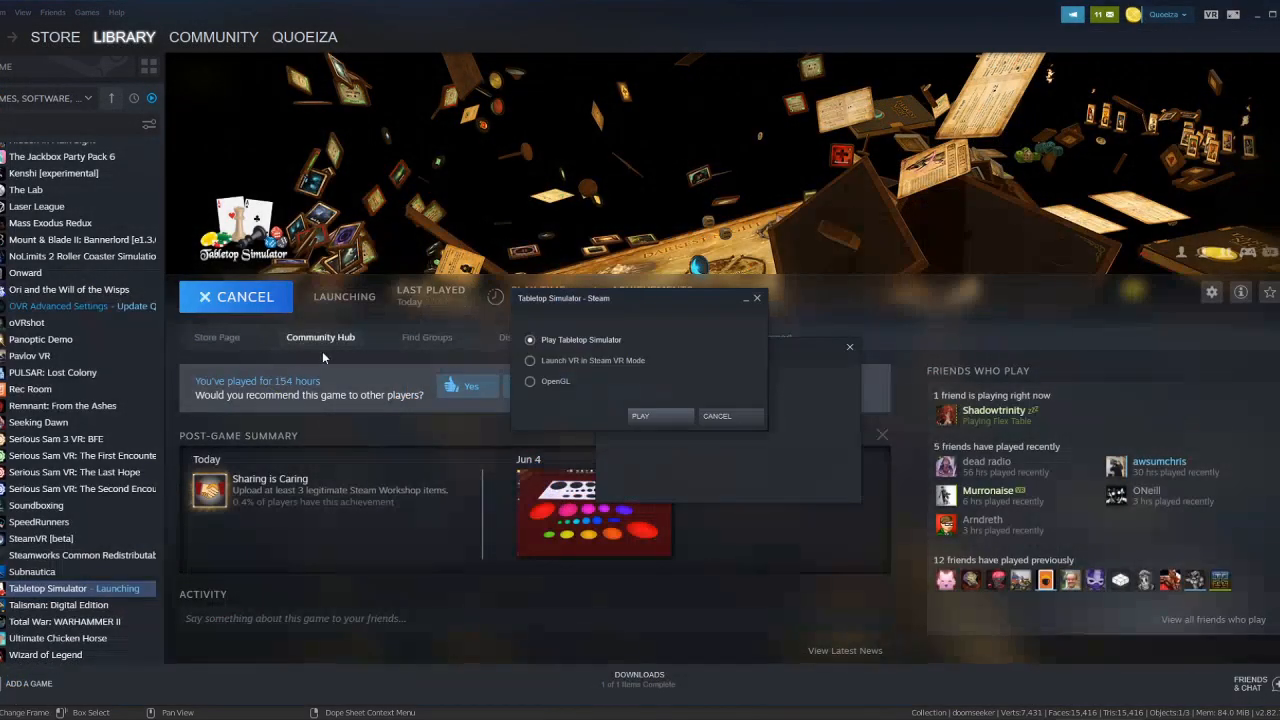
pyautogui.click(651, 414)
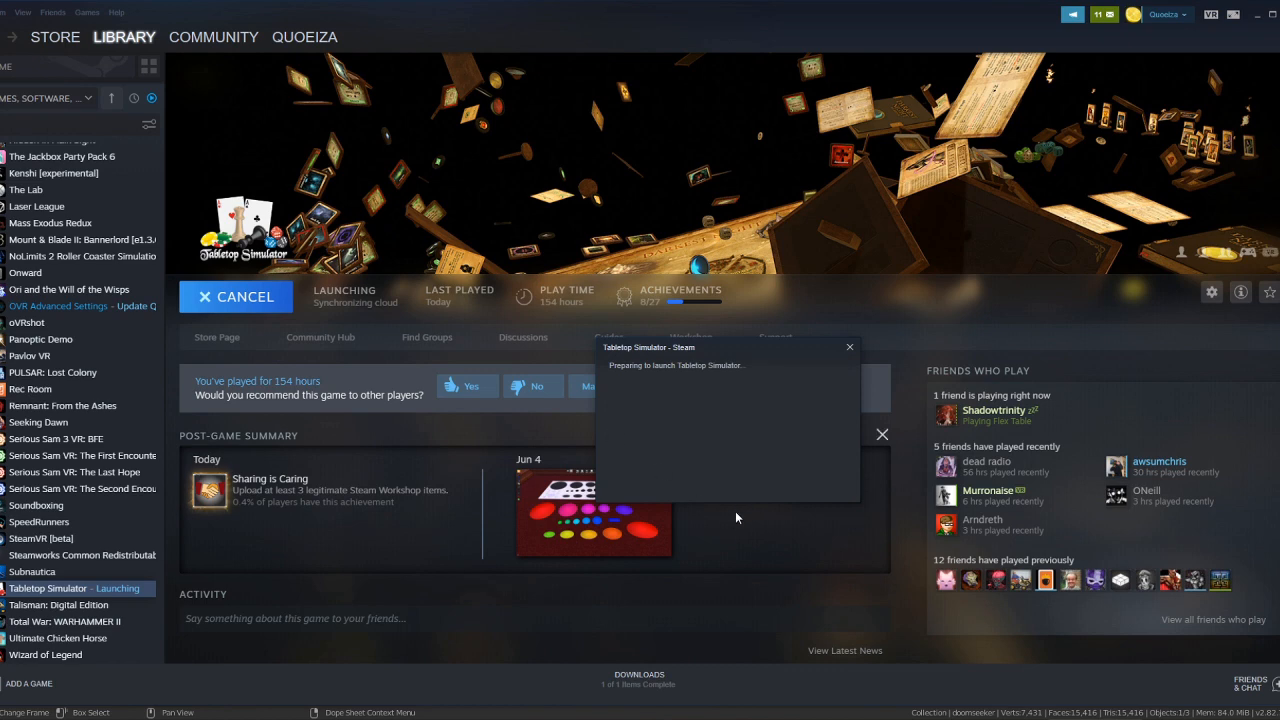
pyautogui.click(797, 718)
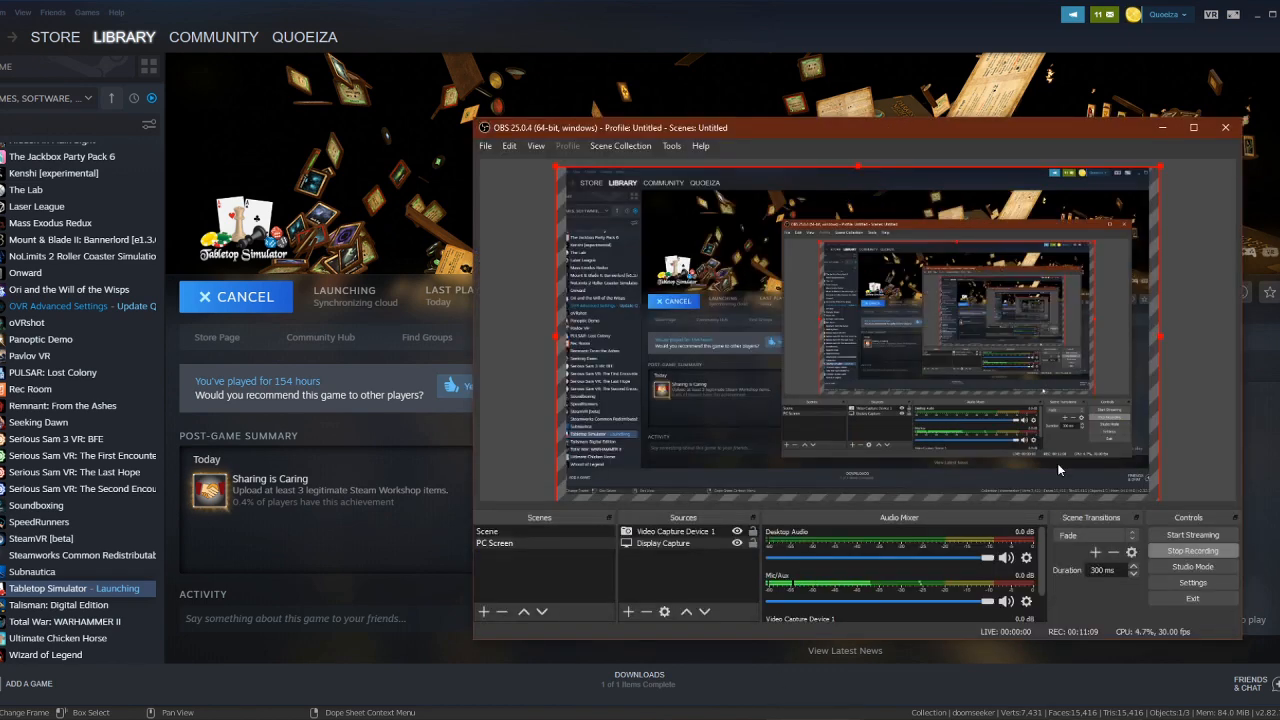
pyautogui.click(1162, 128)
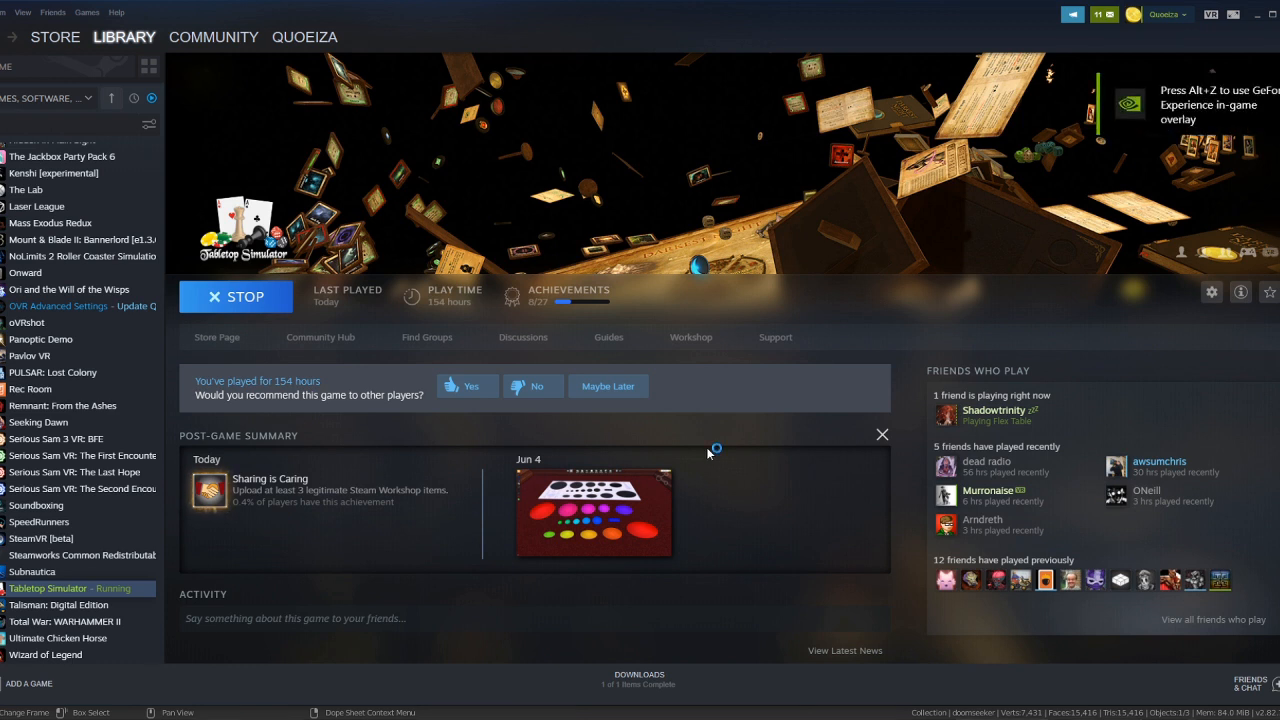
# Lower the system volume to below 50
pyautogui.press('XF86AudioLowerVolume')
pyautogui.press('XF86AudioLowerVolume')
pyautogui.press('XF86AudioLowerVolume')
pyautogui.press('XF86AudioLowerVolume')
pyautogui.press('XF86AudioLowerVolume')
pyautogui.press('XF86AudioLowerVolume')
pyautogui.press('XF86AudioLowerVolume')
pyautogui.press('XF86AudioLowerVolume')
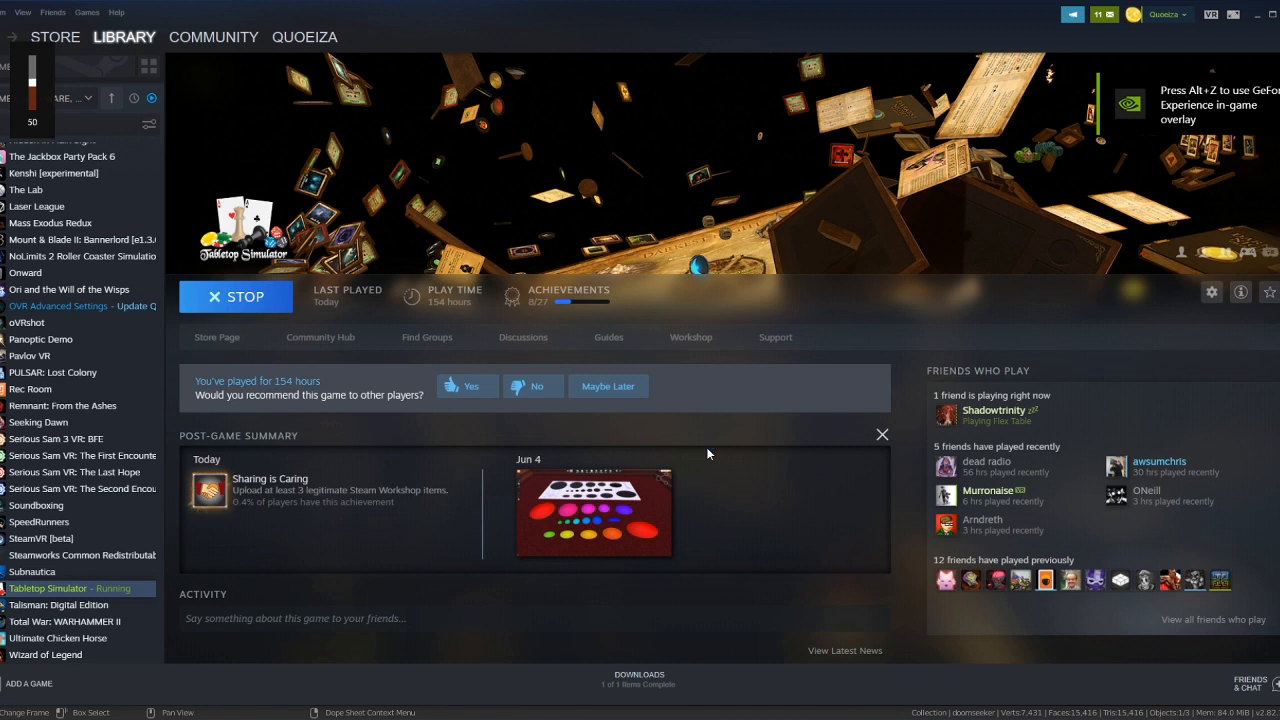
pyautogui.press('XF86AudioLowerVolume')
pyautogui.press('XF86AudioLowerVolume')
pyautogui.press('XF86AudioLowerVolume')
pyautogui.press('XF86AudioLowerVolume')
pyautogui.press('XF86AudioLowerVolume')
pyautogui.press('XF86AudioLowerVolume')
pyautogui.press('XF86AudioLowerVolume')
pyautogui.press('XF86AudioLowerVolume')
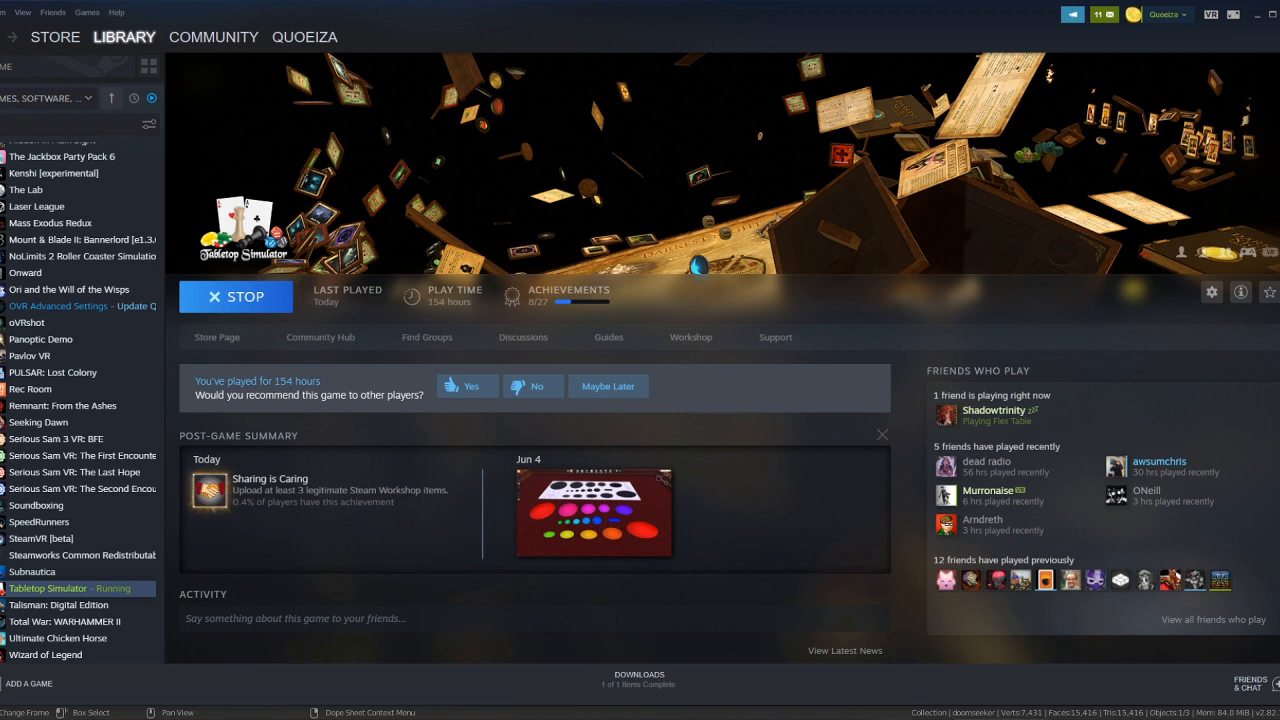
# Switch to Tabletop Simulator, create a game and load the Q-REPO save
pyautogui.click(966, 718)
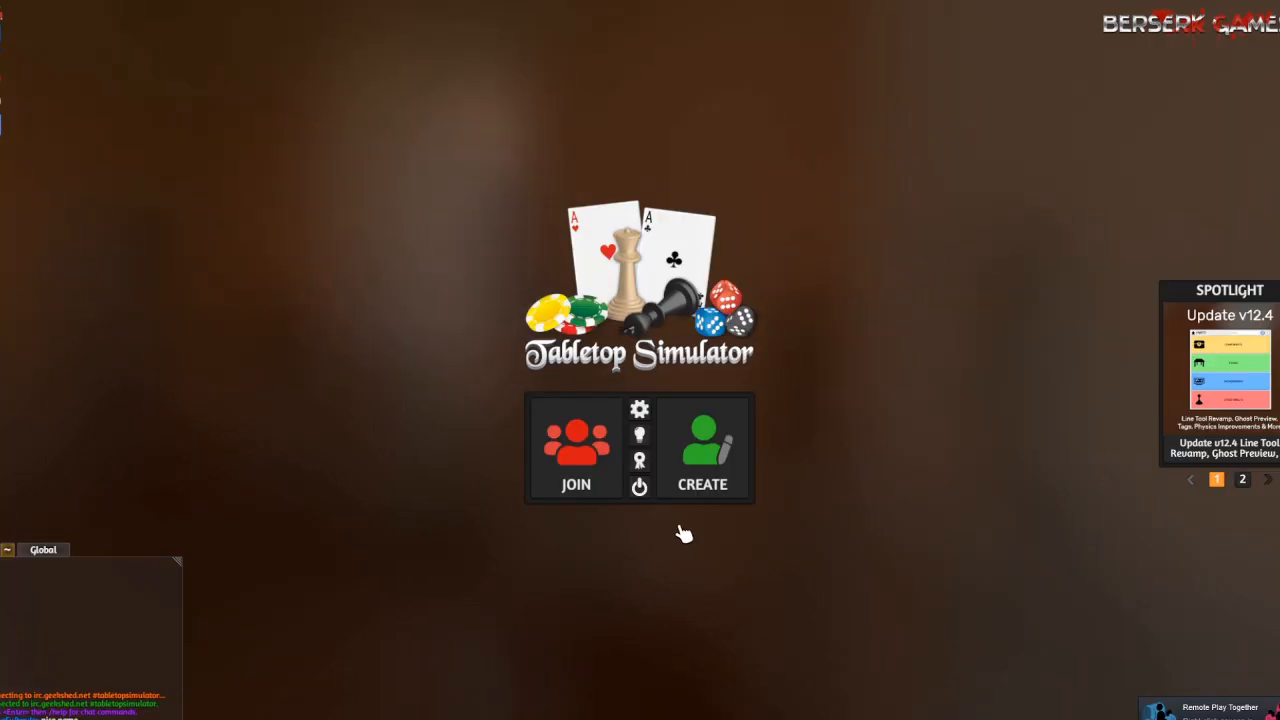
pyautogui.click(703, 450)
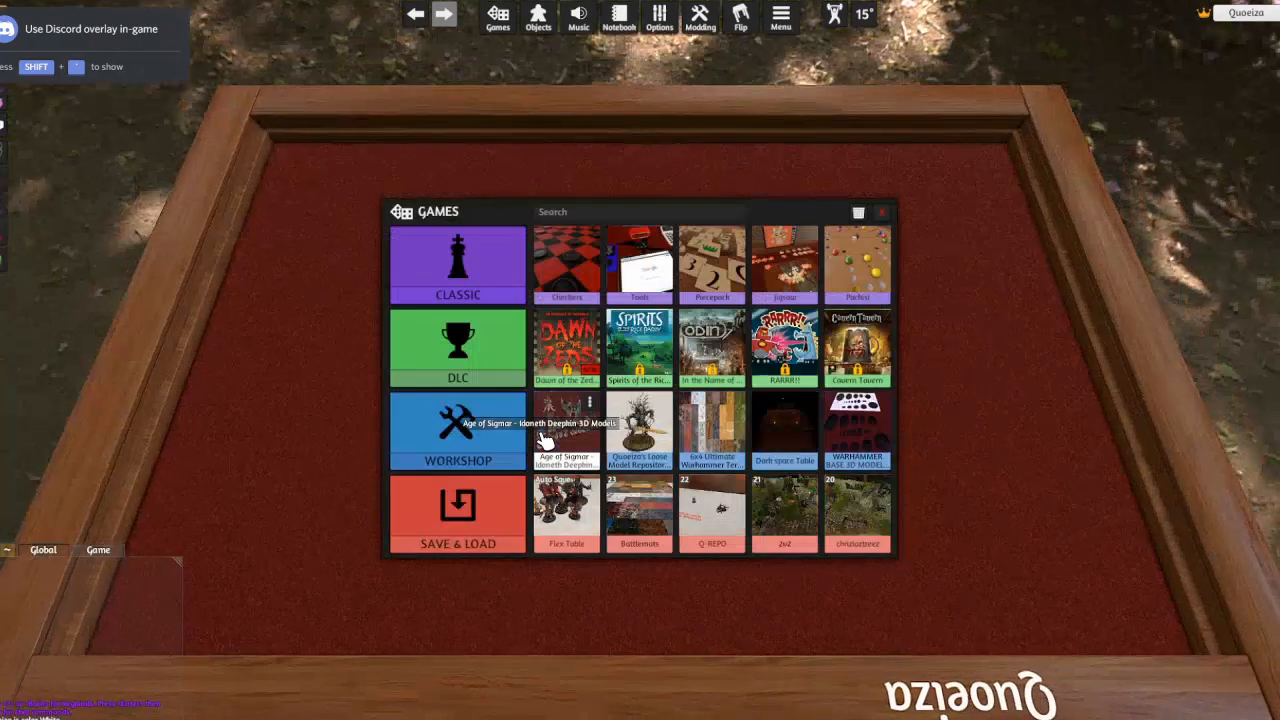
pyautogui.click(730, 530)
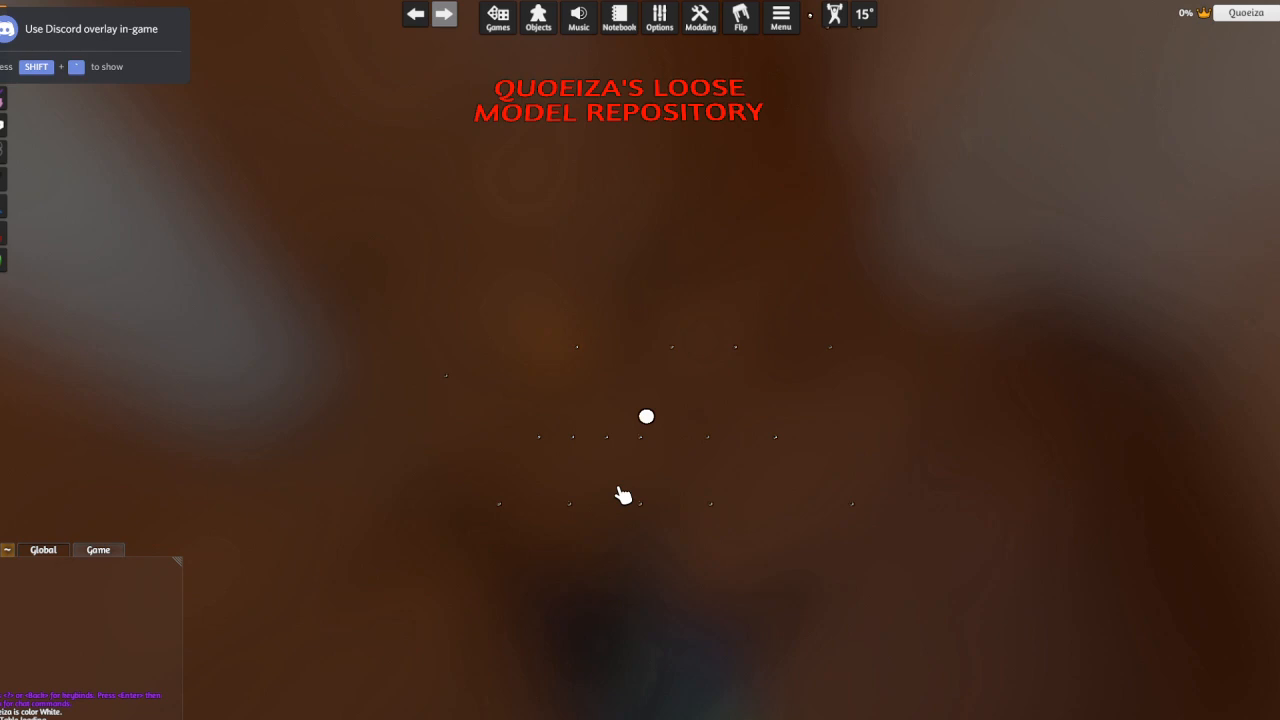
# Place a small round base on an empty area of the table, away from the row of bases
pyautogui.scroll(5, 610, 457)
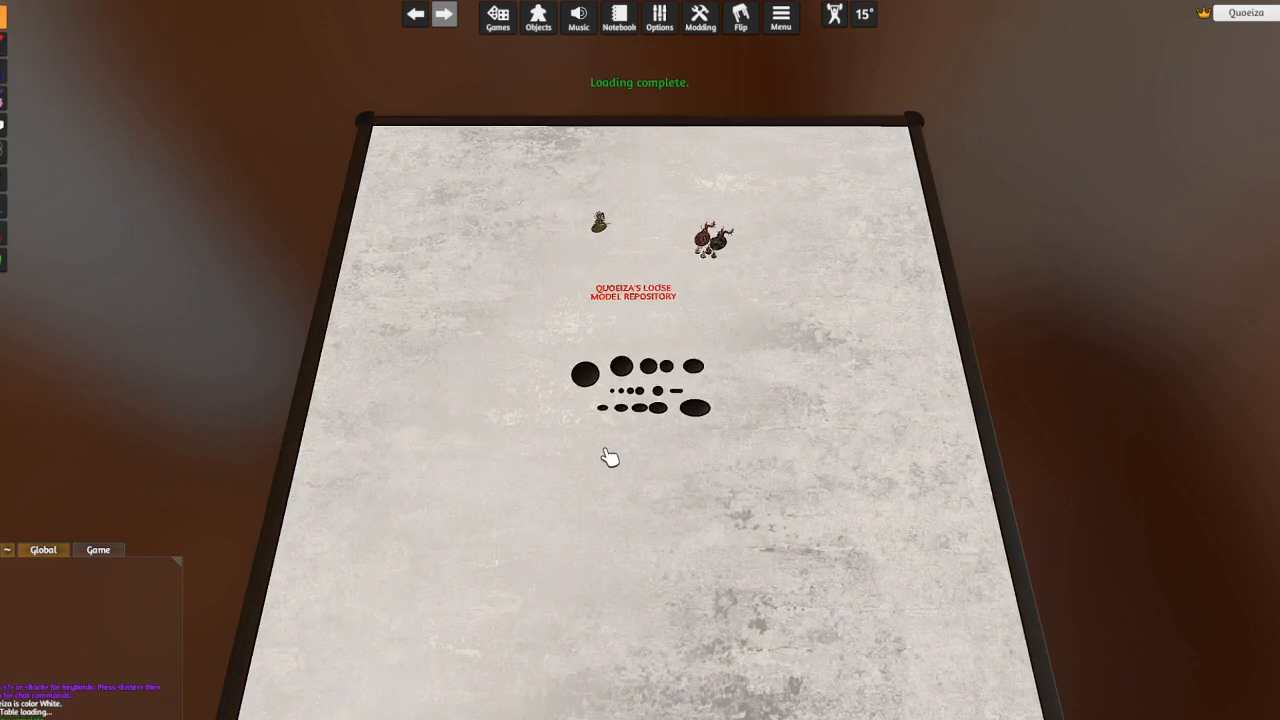
pyautogui.scroll(3, 610, 457)
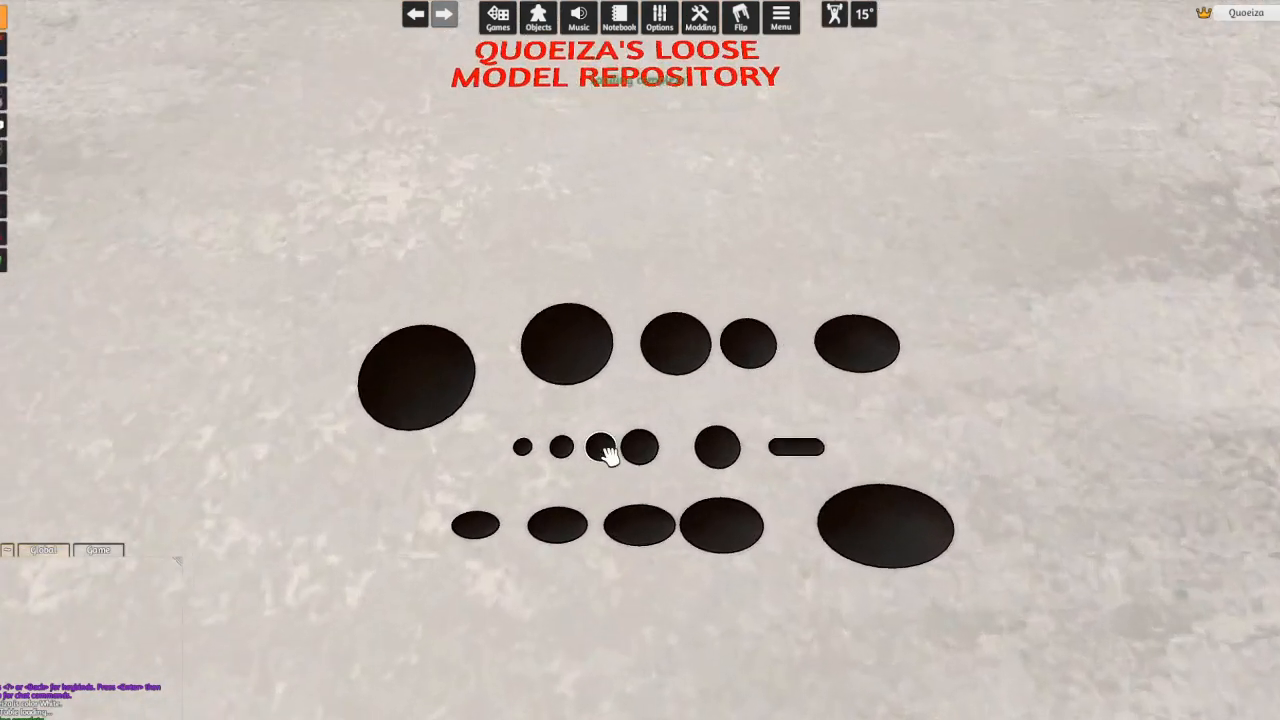
pyautogui.scroll(3, 565, 500)
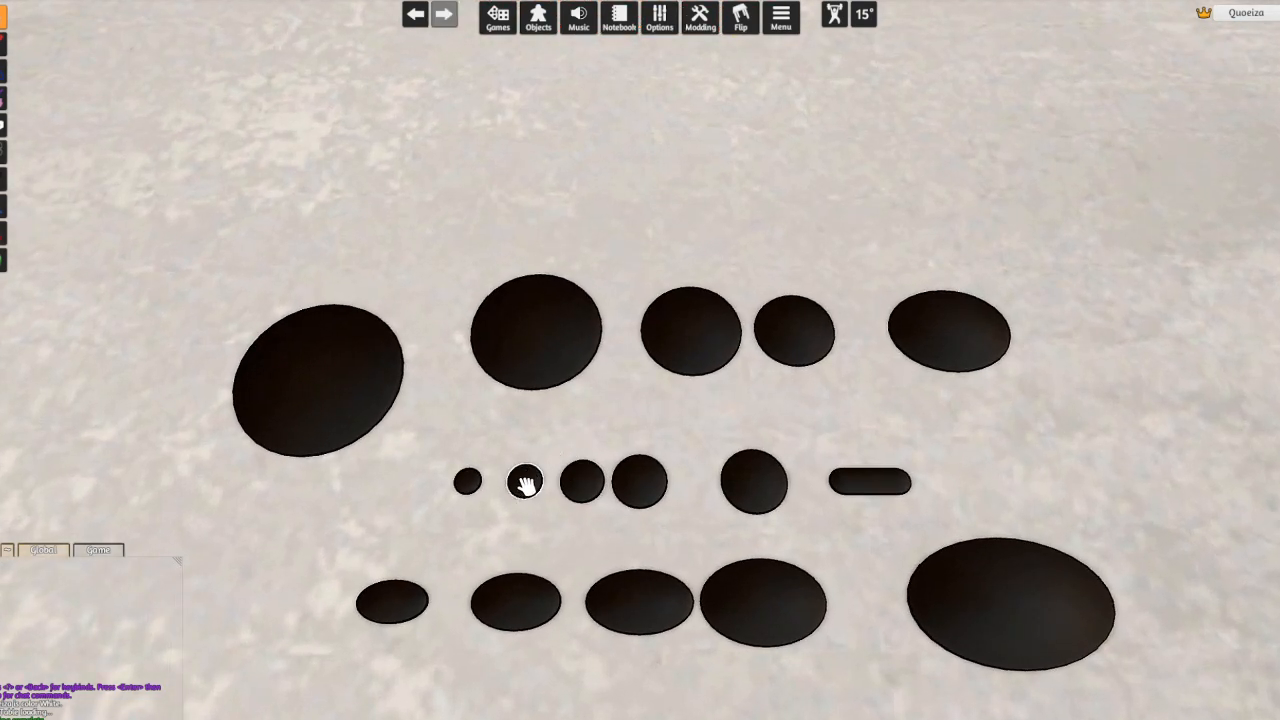
pyautogui.scroll(5, 543, 429)
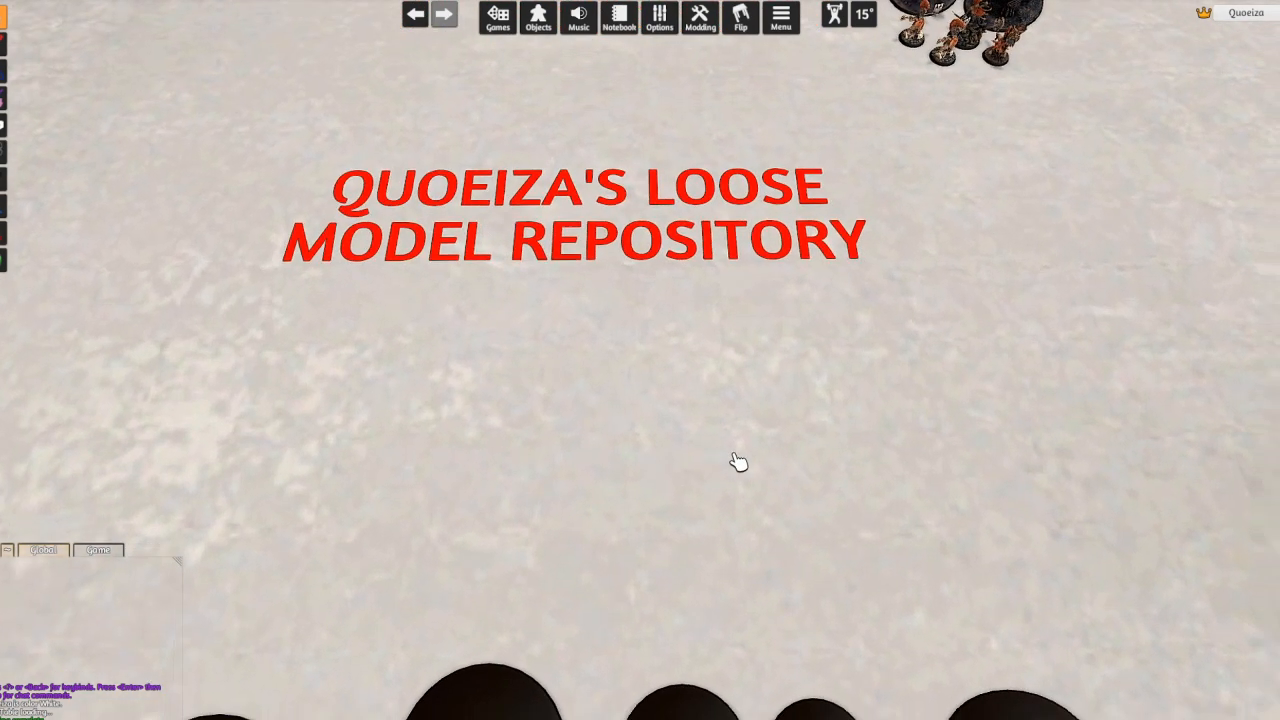
pyautogui.scroll(-3, 791, 406)
pyautogui.moveTo(803, 397); pyautogui.dragTo(648, 430, button='right')
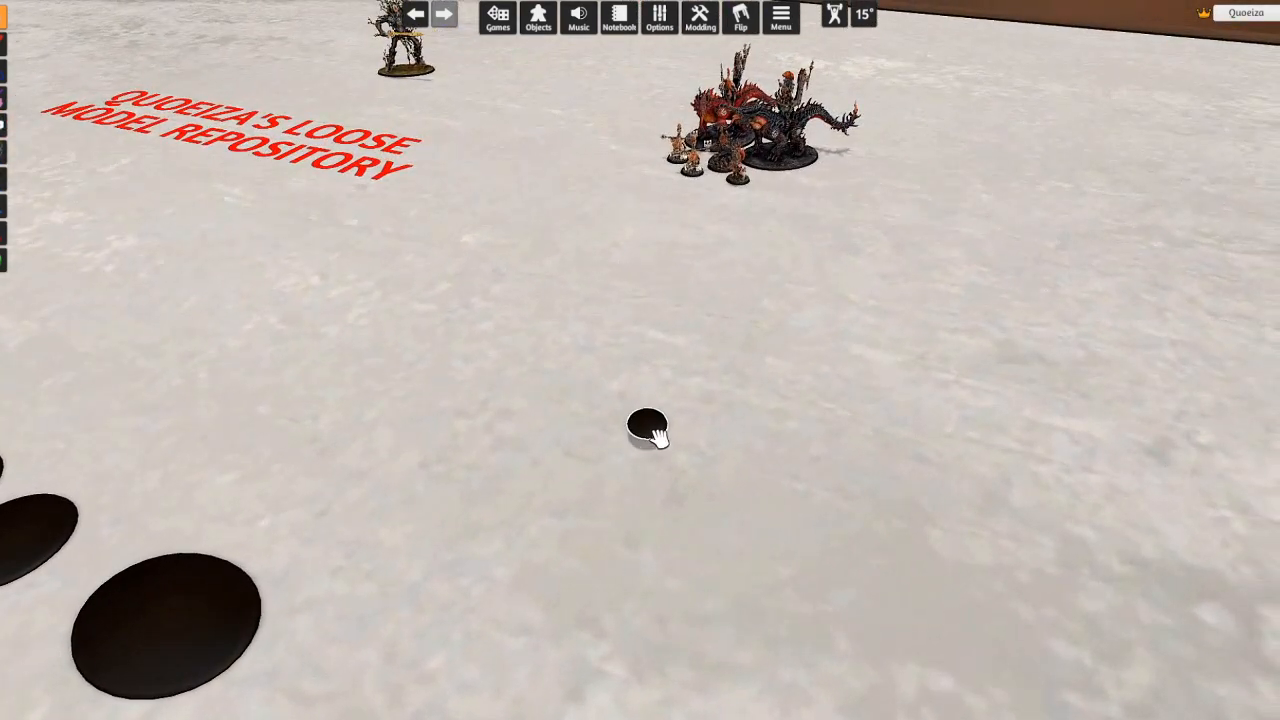
pyautogui.scroll(5, 660, 450)
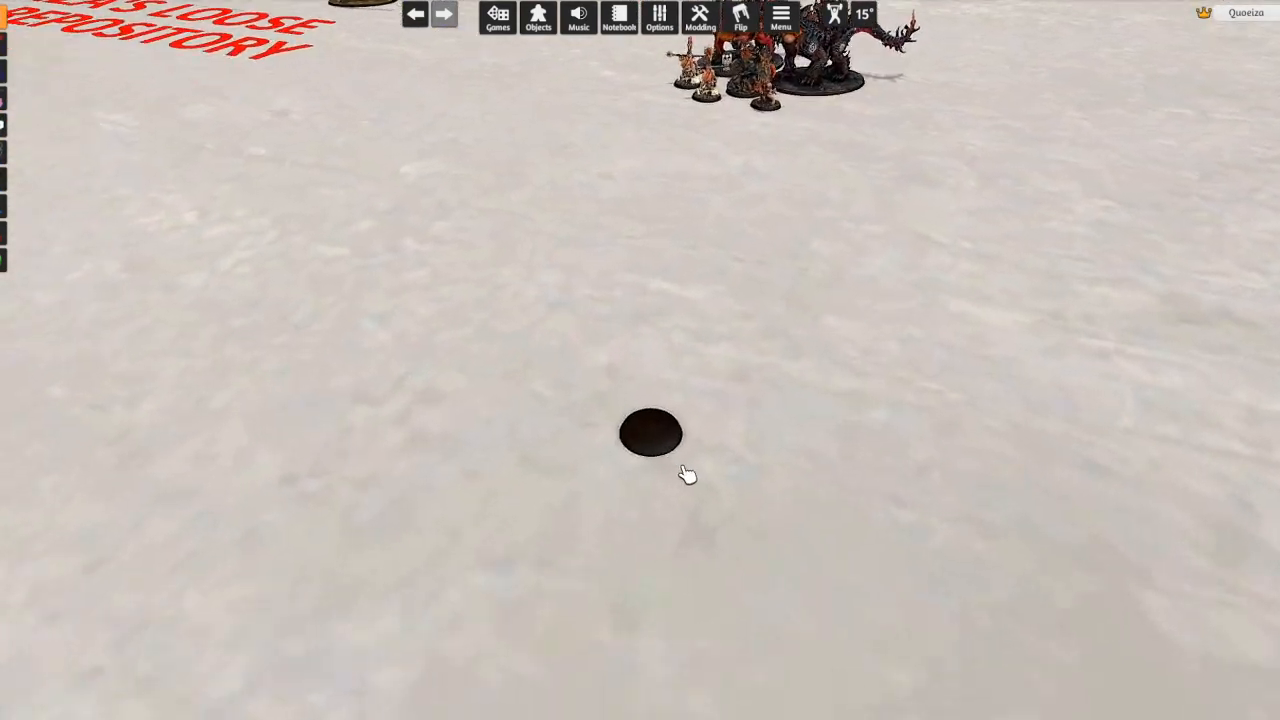
# Set the table grid's snapping to Lines in the grid options
pyautogui.moveTo(655, 30)
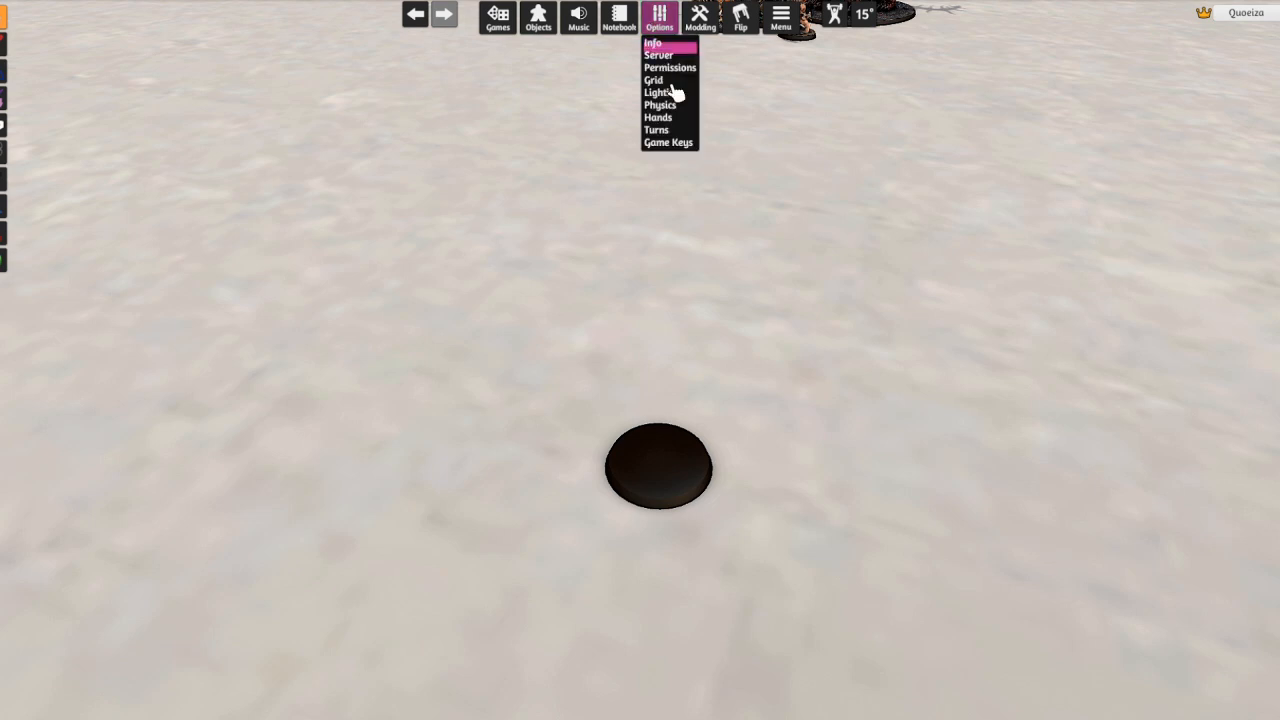
pyautogui.click(662, 81)
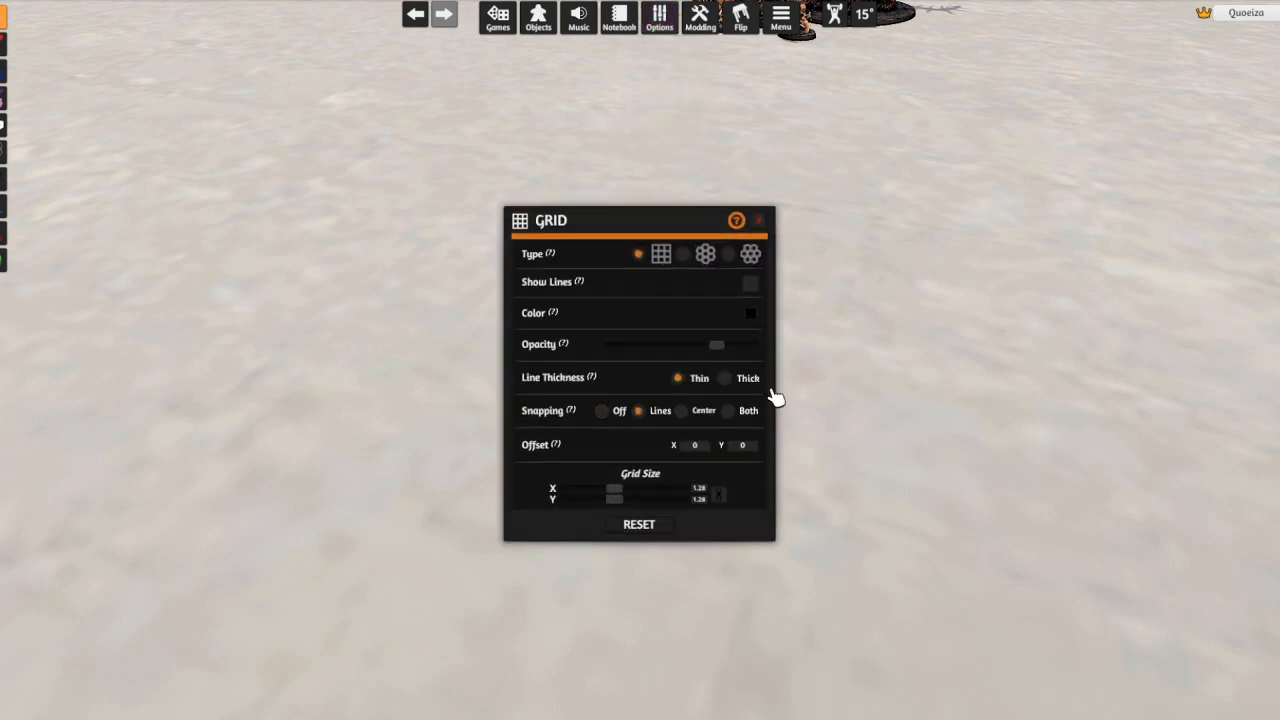
pyautogui.click(640, 412)
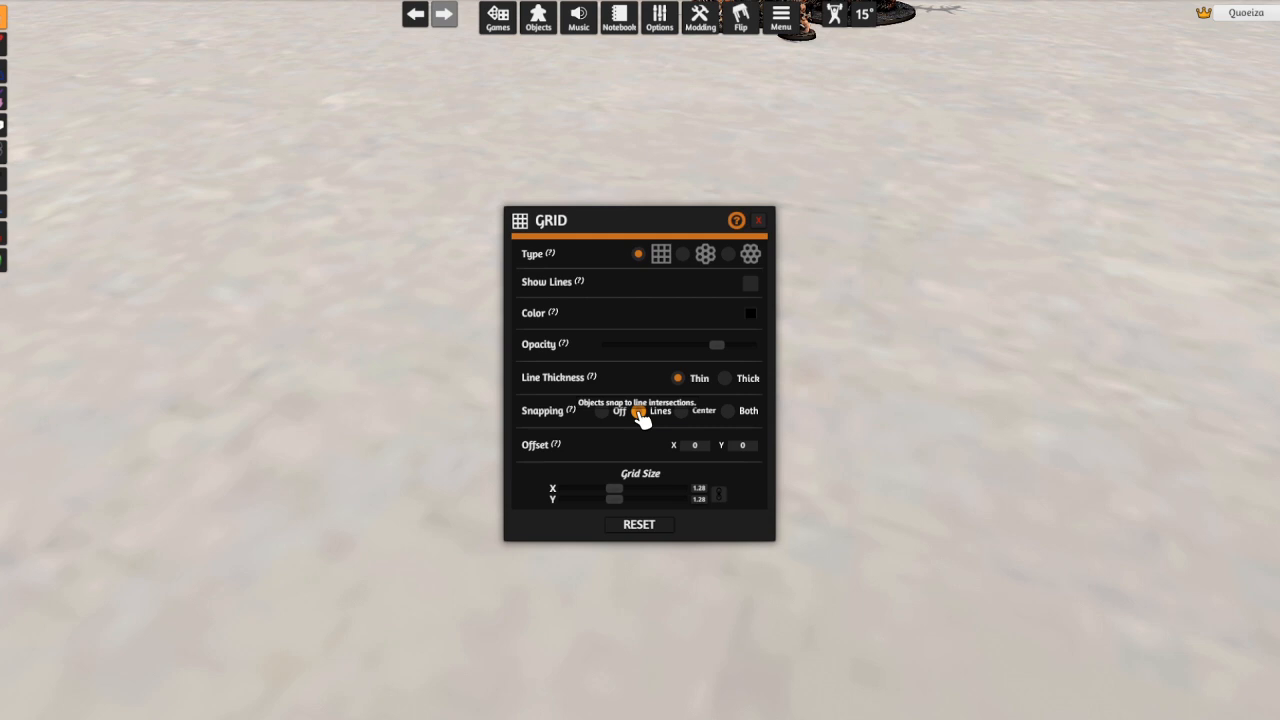
pyautogui.click(759, 221)
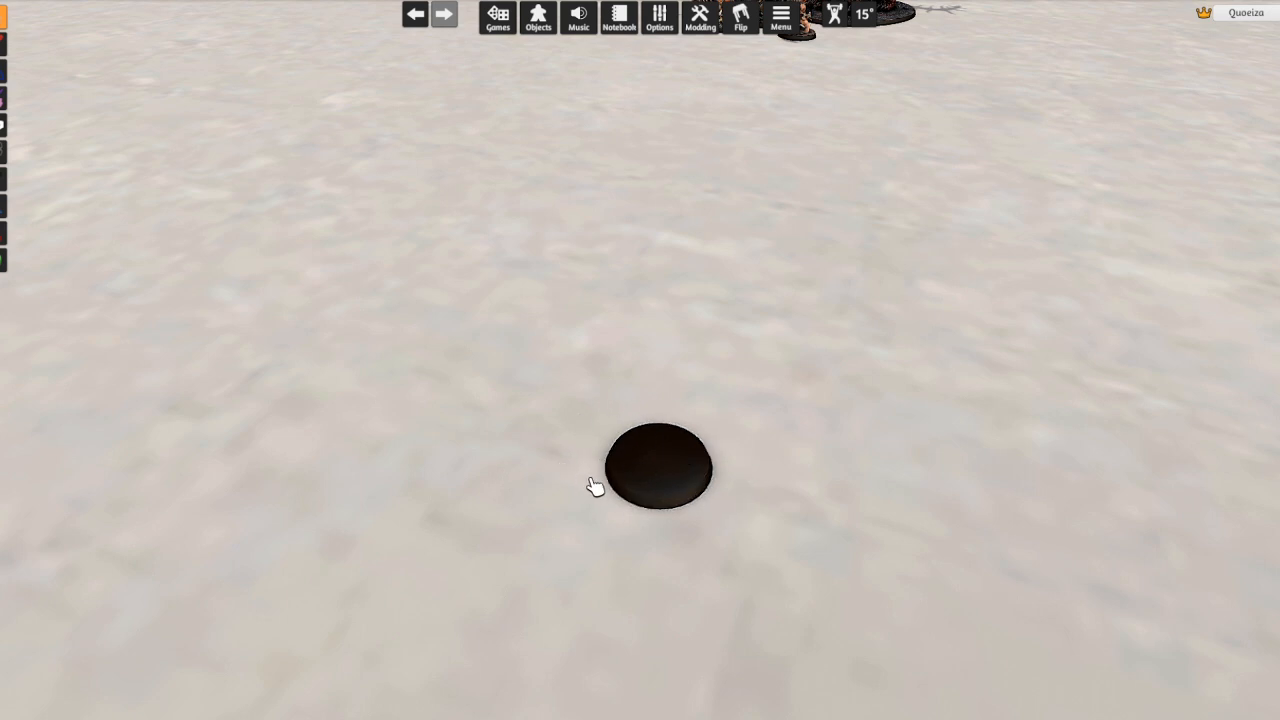
# Add a custom Model component onto the small round base to start importing a model
pyautogui.moveTo(737, 474); pyautogui.dragTo(806, 452, button='middle')
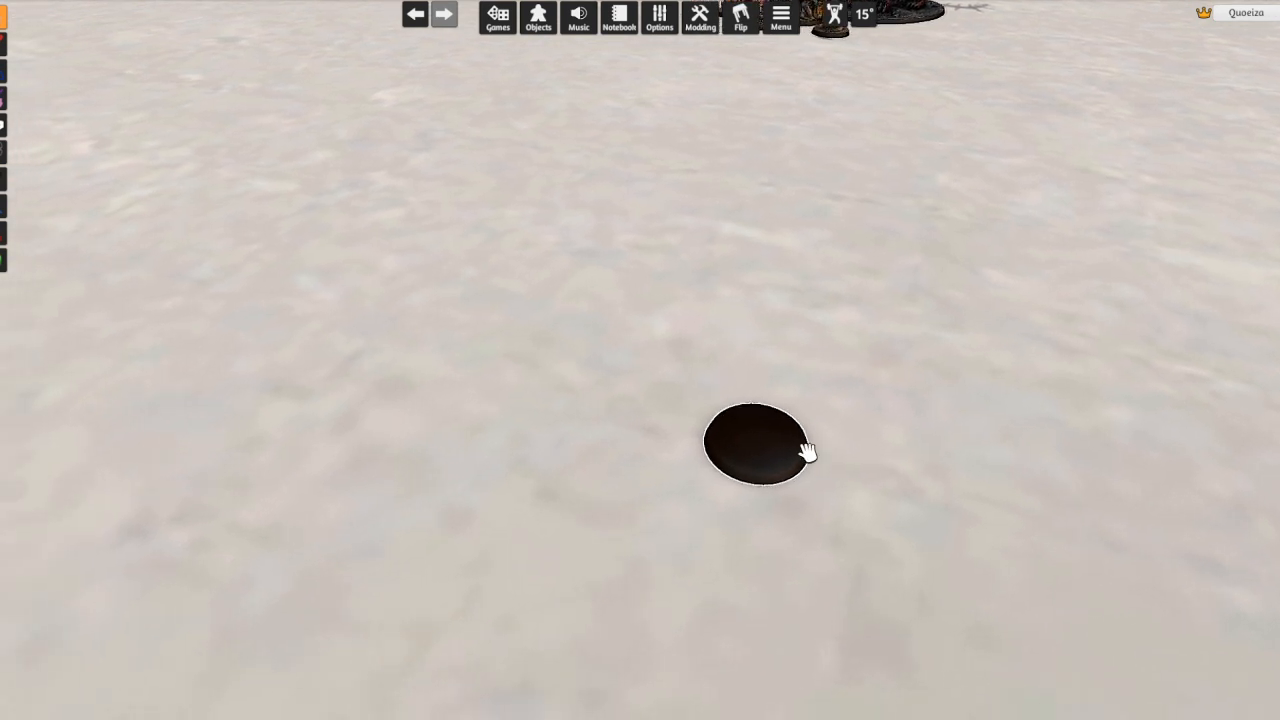
pyautogui.moveTo(694, 449); pyautogui.dragTo(609, 460, button='middle')
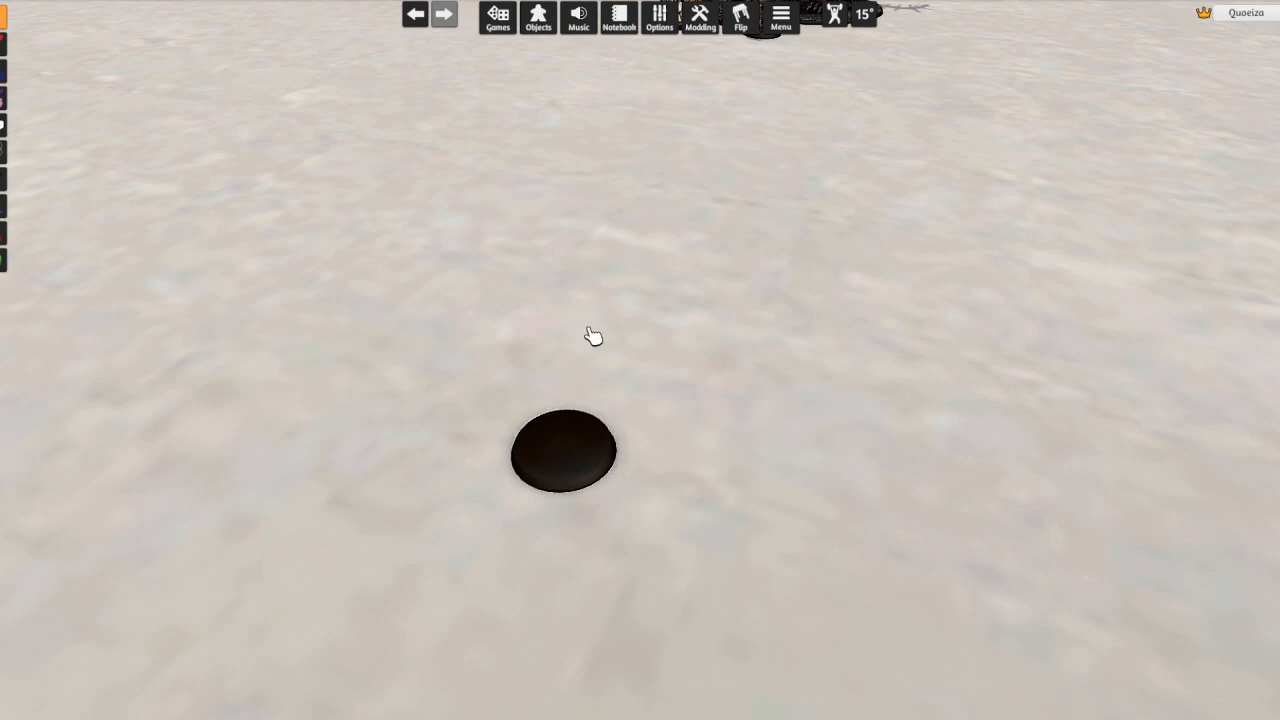
pyautogui.click(552, 30)
pyautogui.click(1036, 264)
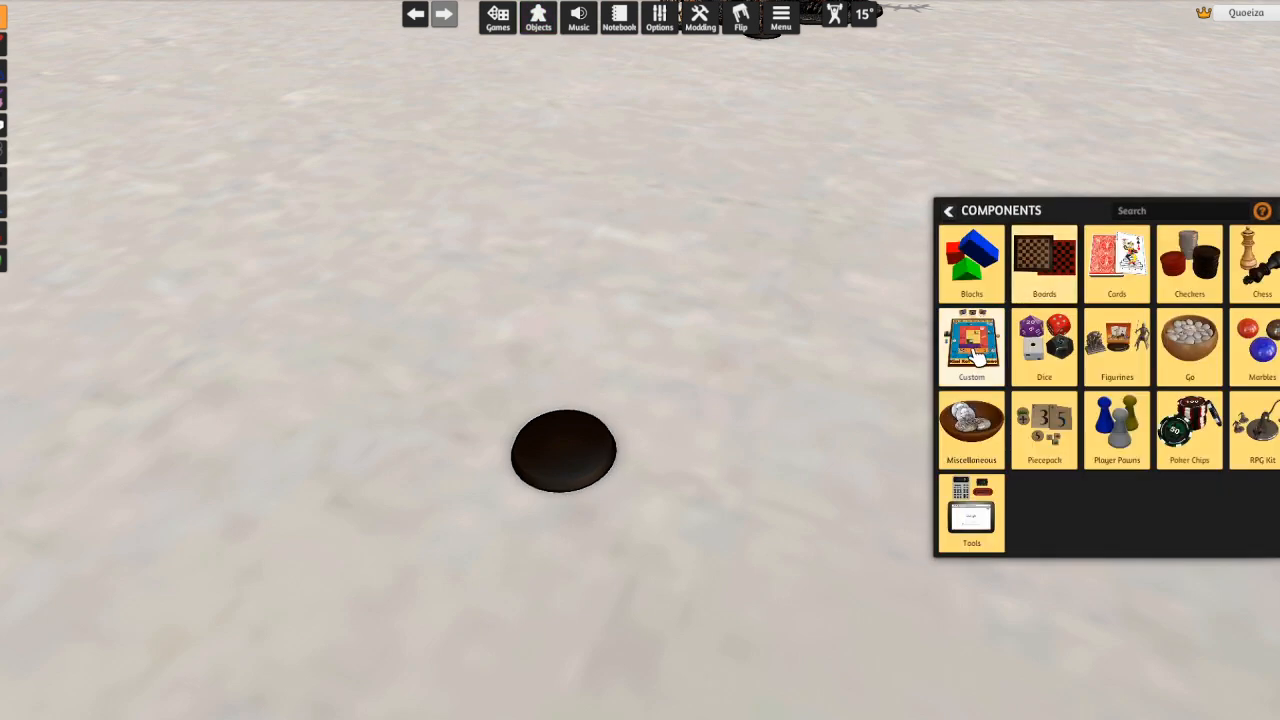
pyautogui.click(1005, 395)
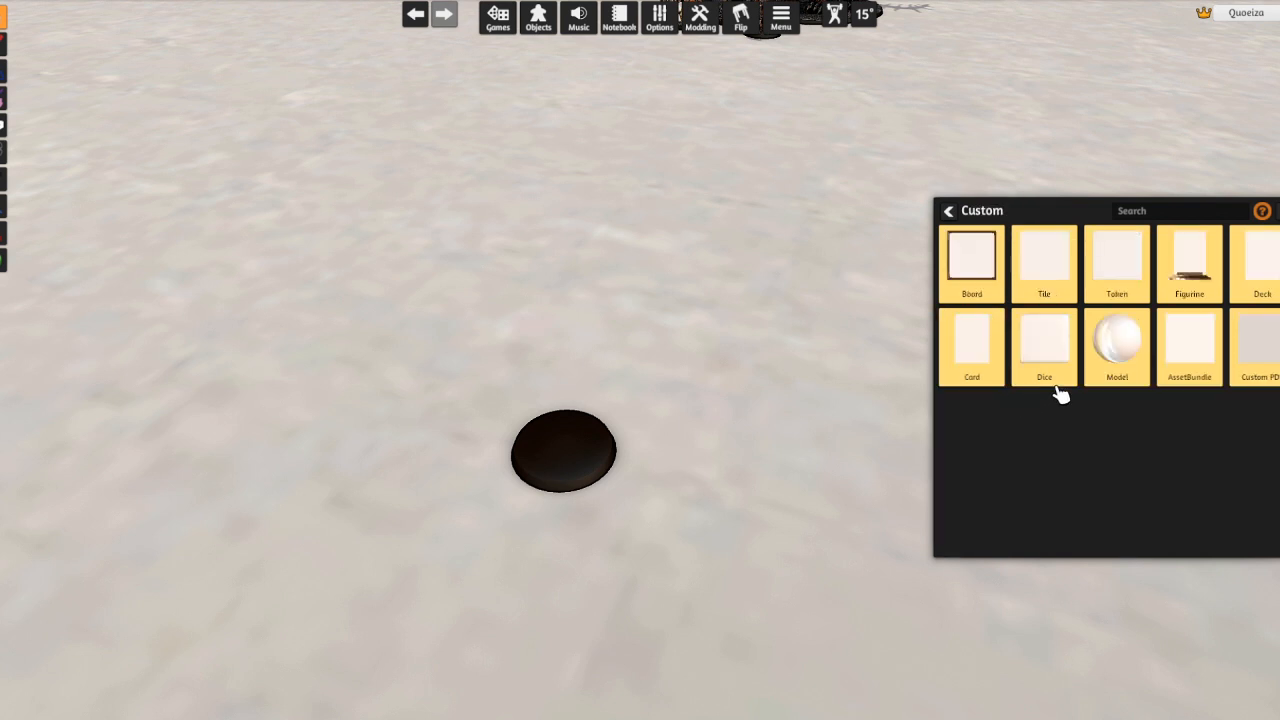
pyautogui.moveTo(1120, 343); pyautogui.dragTo(578, 444)
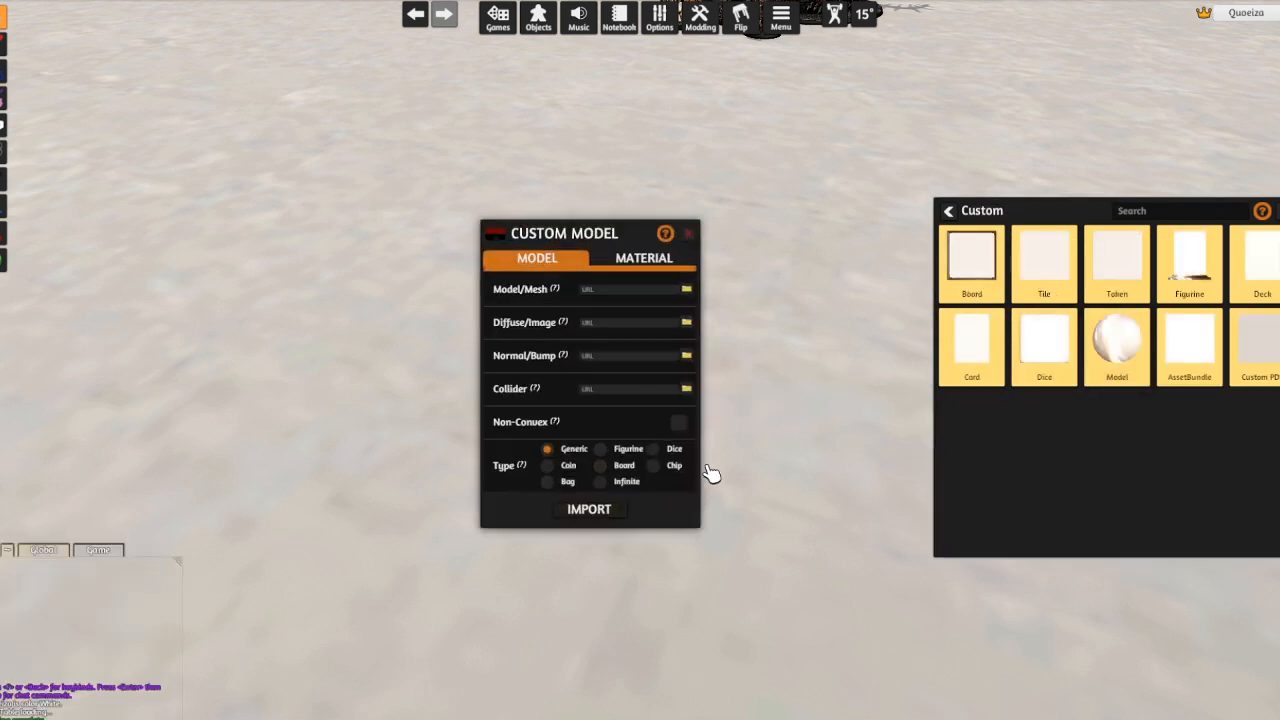
# Load doomseeker.obj from the Fyreslayers\doomseeker folder as the custom model's mesh, using the local file
pyautogui.click(686, 289)
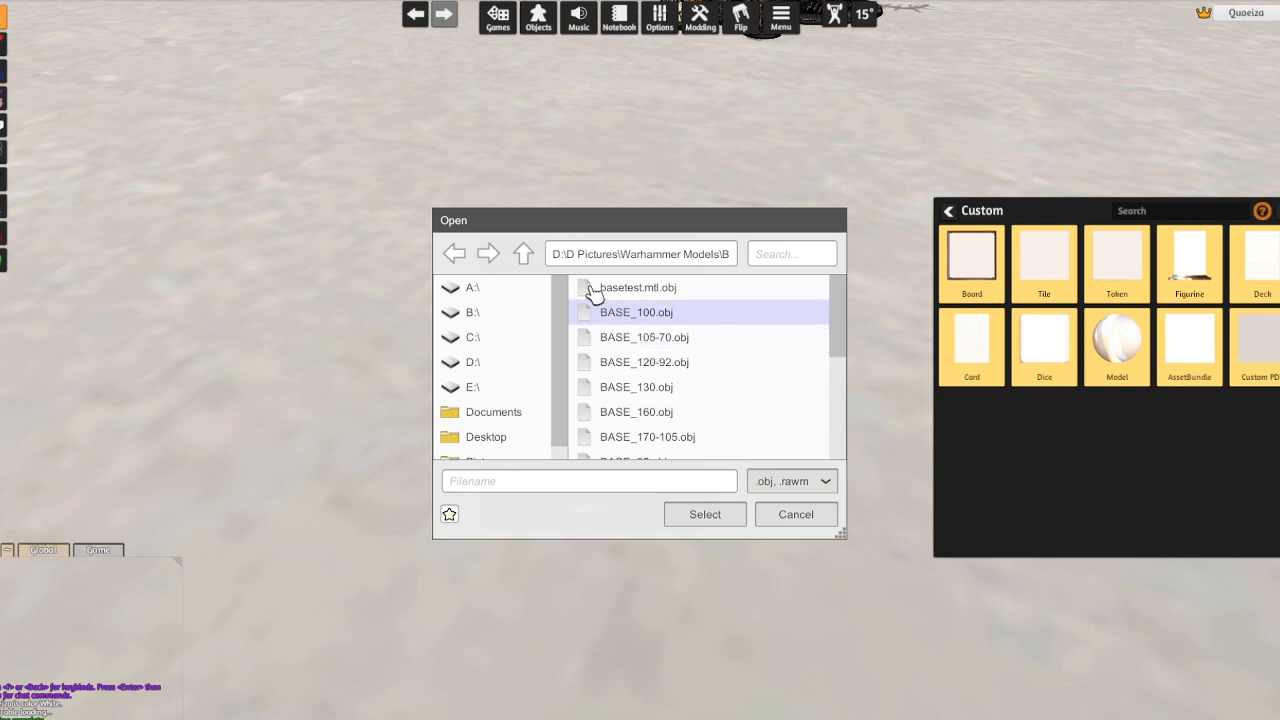
pyautogui.click(524, 253)
pyautogui.scroll(-3, 676, 378)
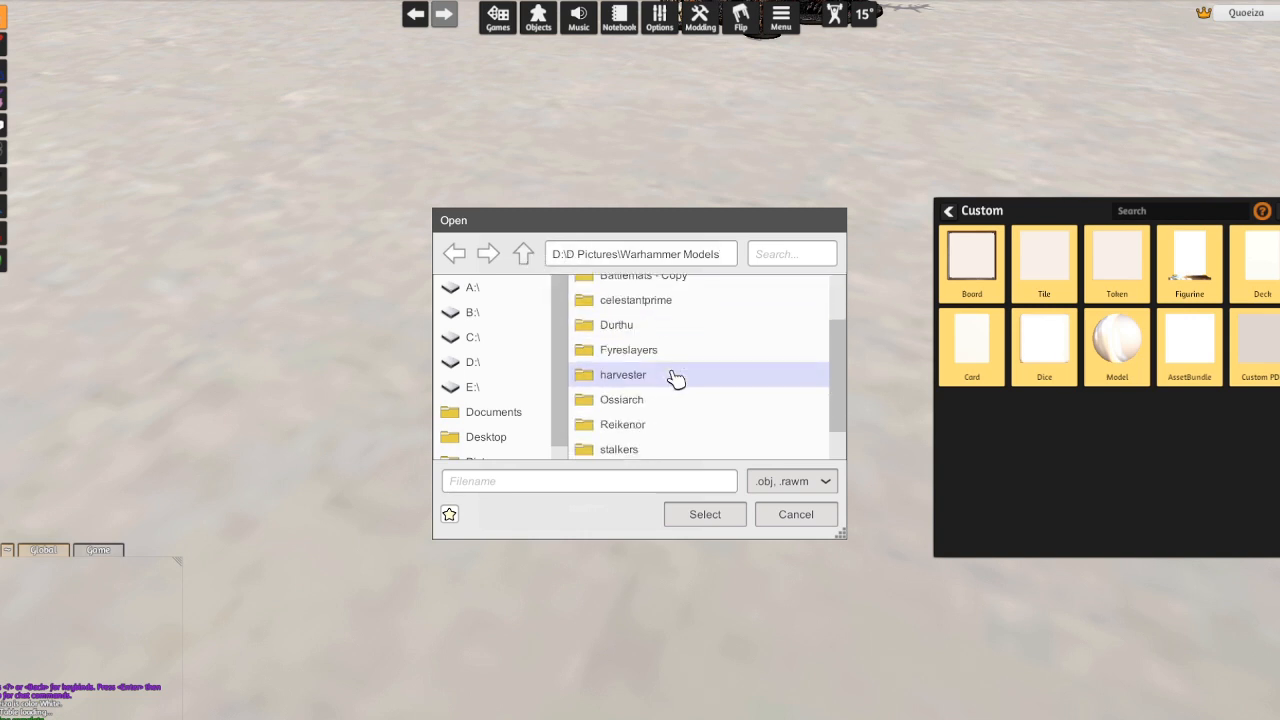
pyautogui.doubleClick(655, 352)
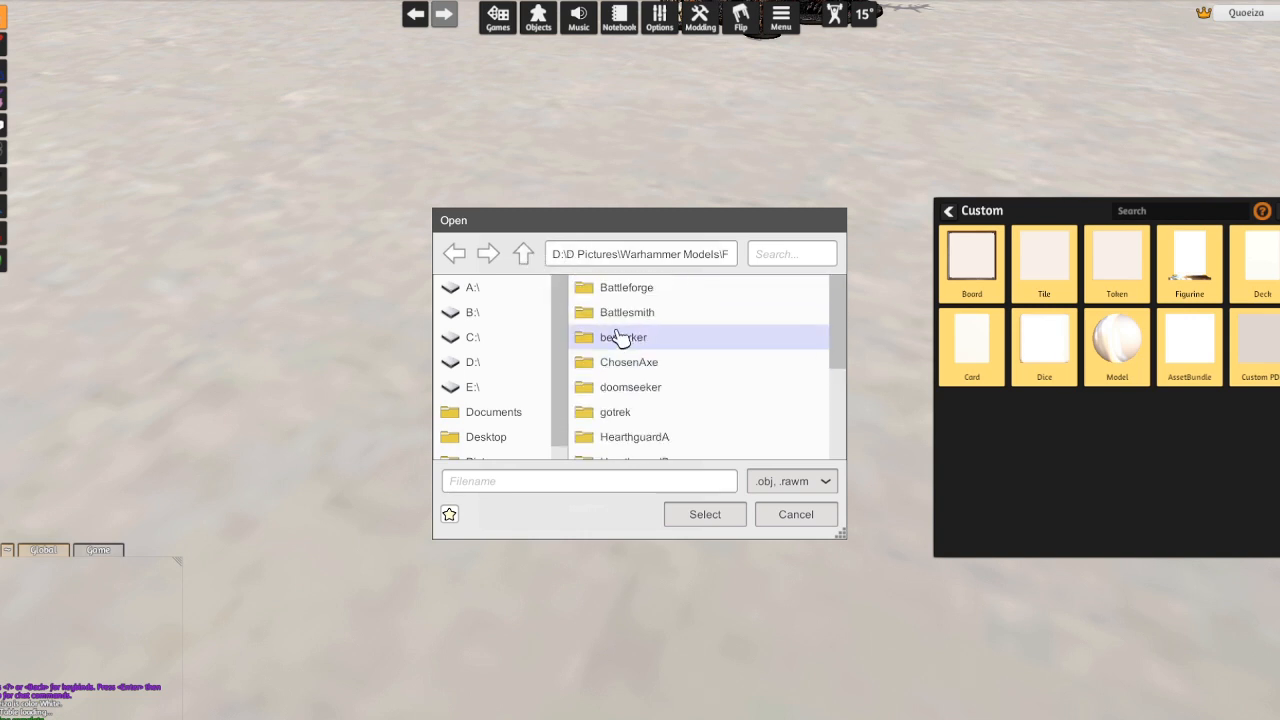
pyautogui.doubleClick(637, 390)
pyautogui.doubleClick(652, 292)
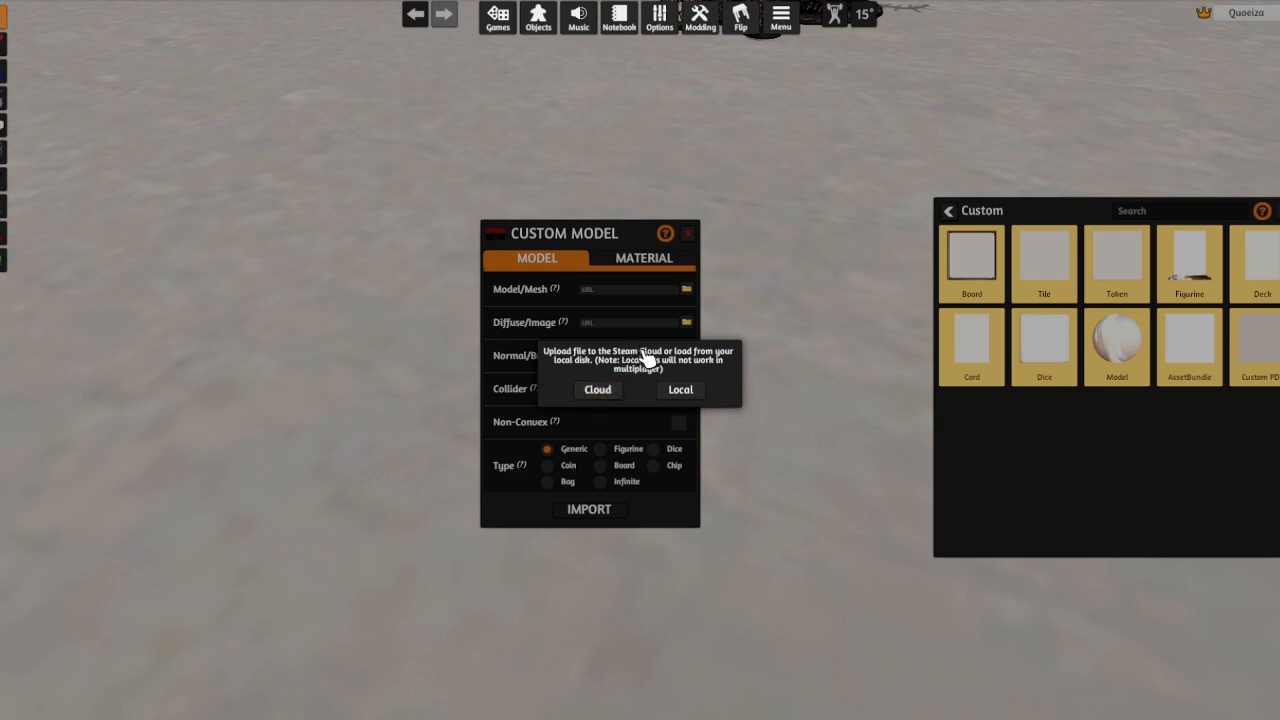
pyautogui.click(680, 389)
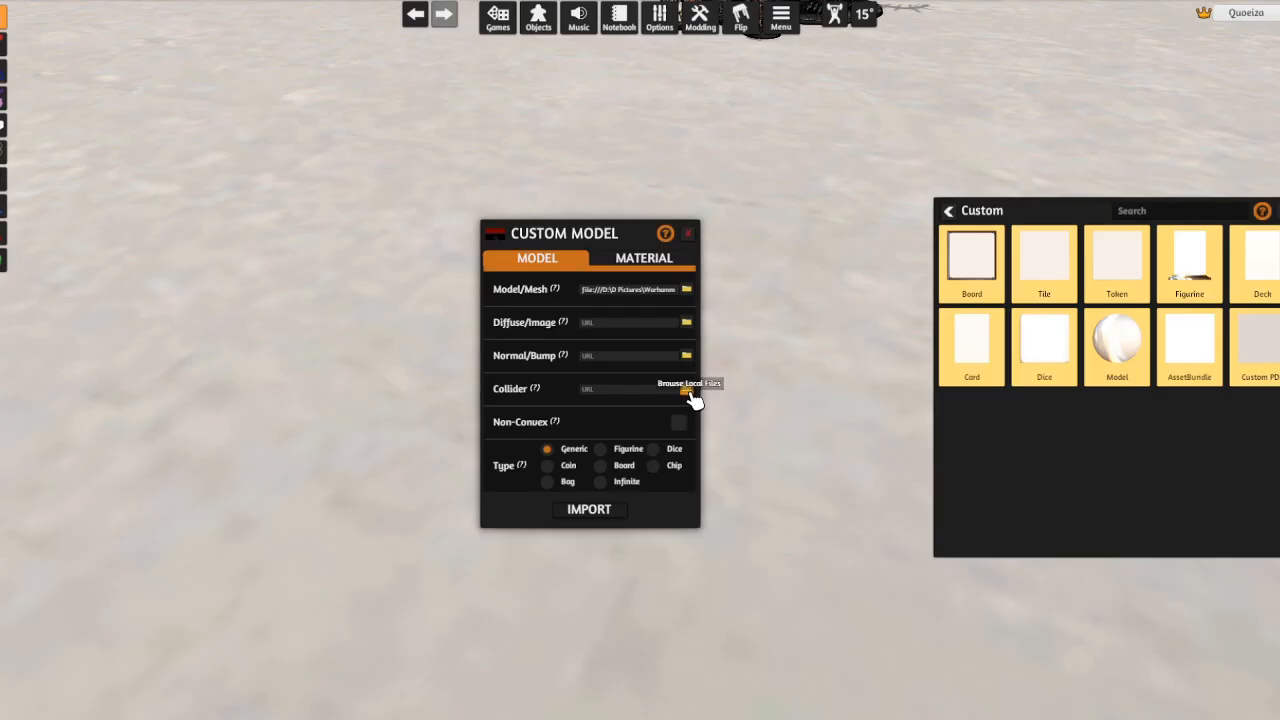
# Load doomseeker.jpg from the doomseeker folder as the model's diffuse image, using the local file
pyautogui.click(687, 323)
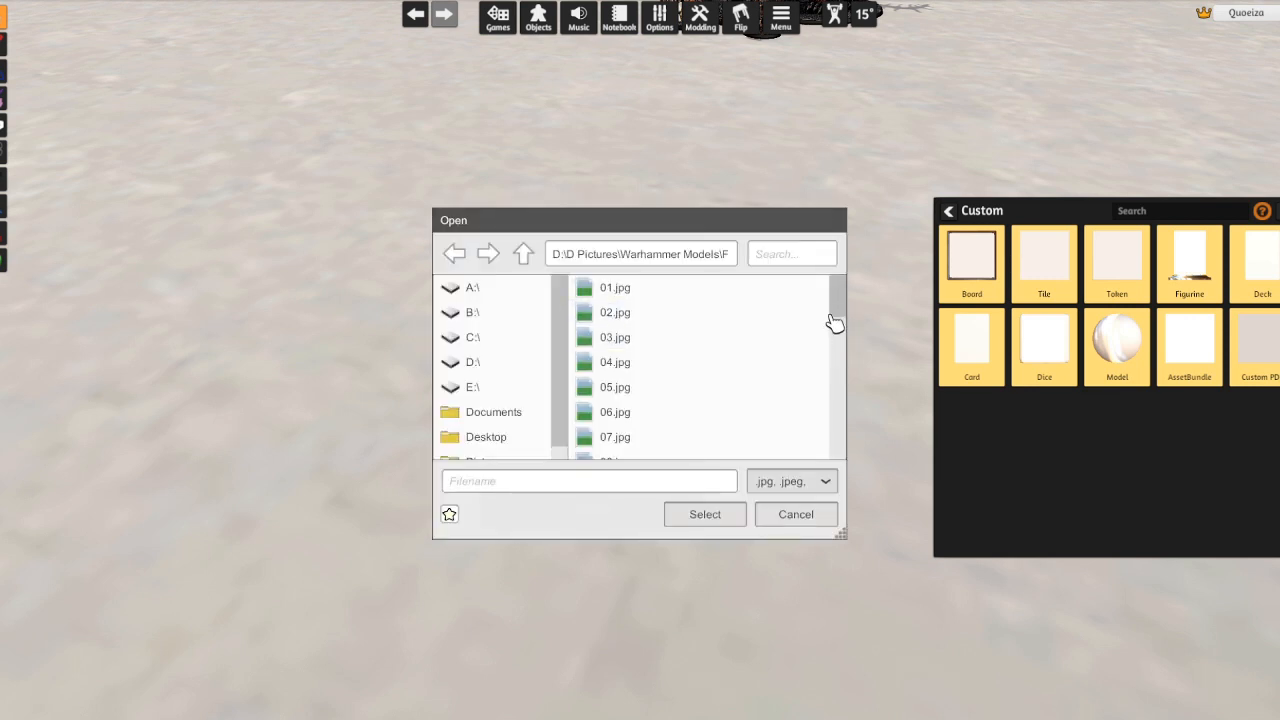
pyautogui.moveTo(840, 294); pyautogui.dragTo(843, 480)
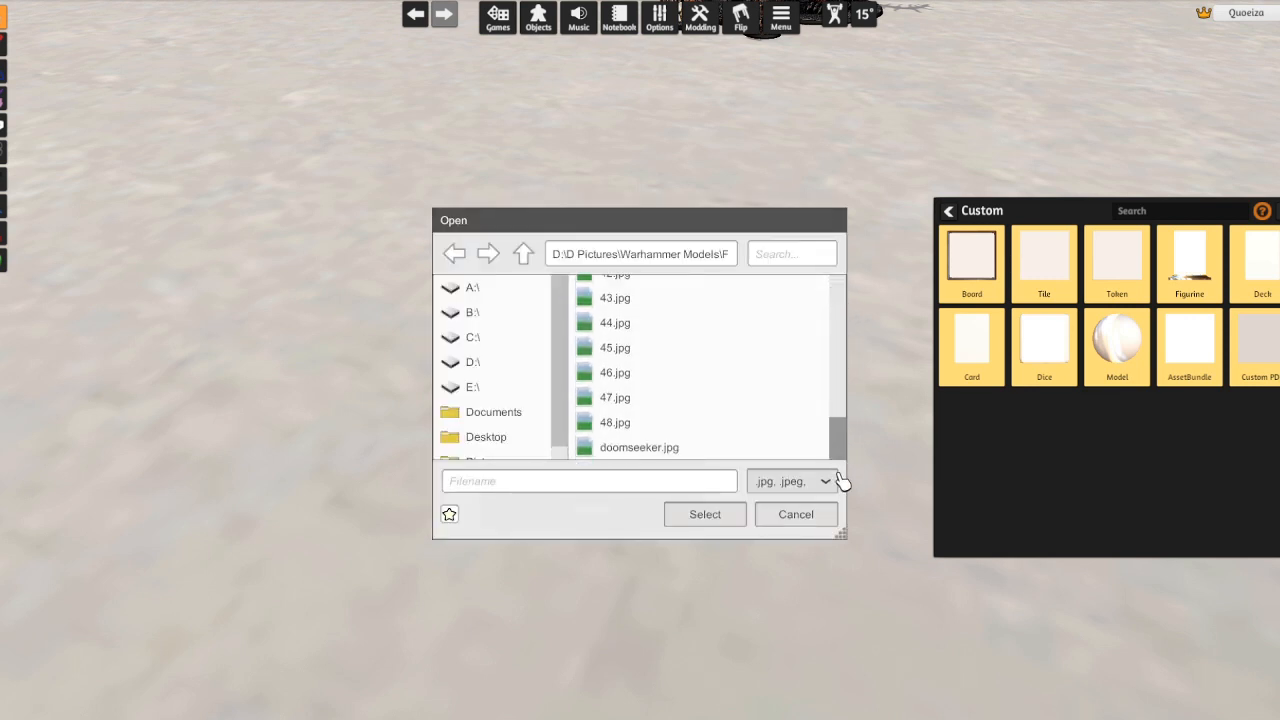
pyautogui.doubleClick(630, 450)
pyautogui.click(681, 390)
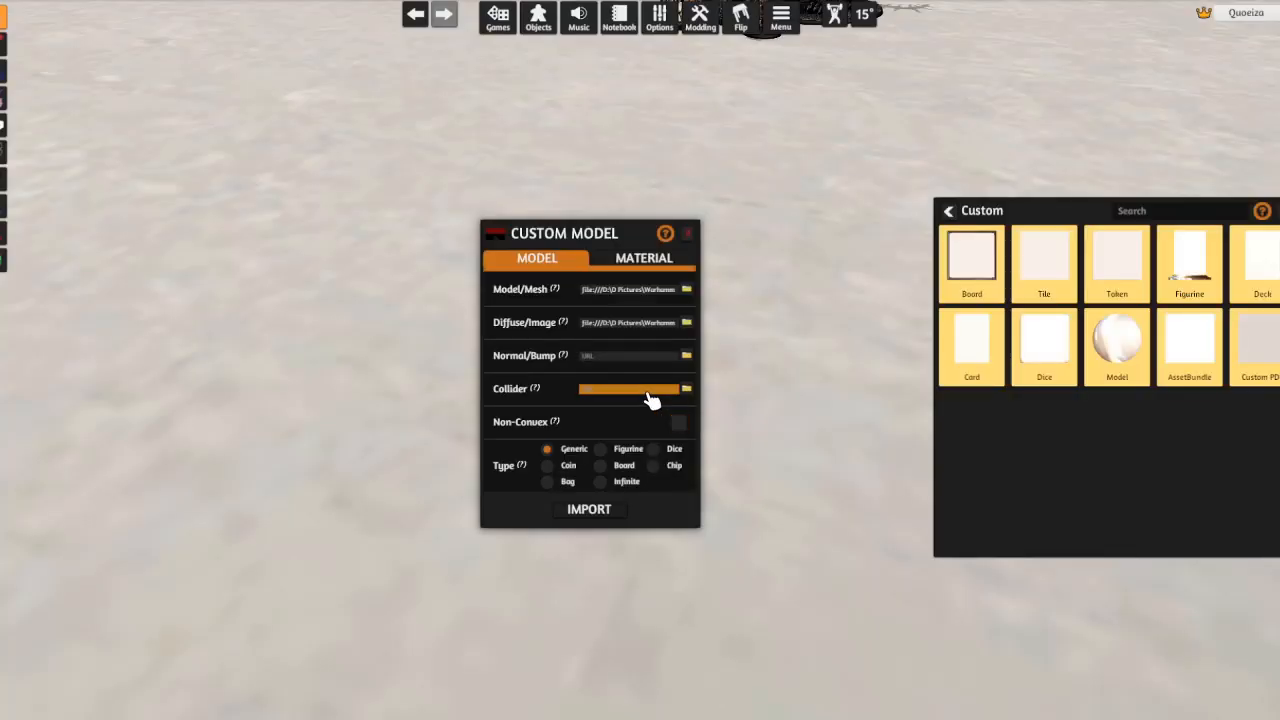
# Load BASE_32.obj from the Warhammer Models\BASES folder as the custom model's collider, using the local file
pyautogui.click(686, 390)
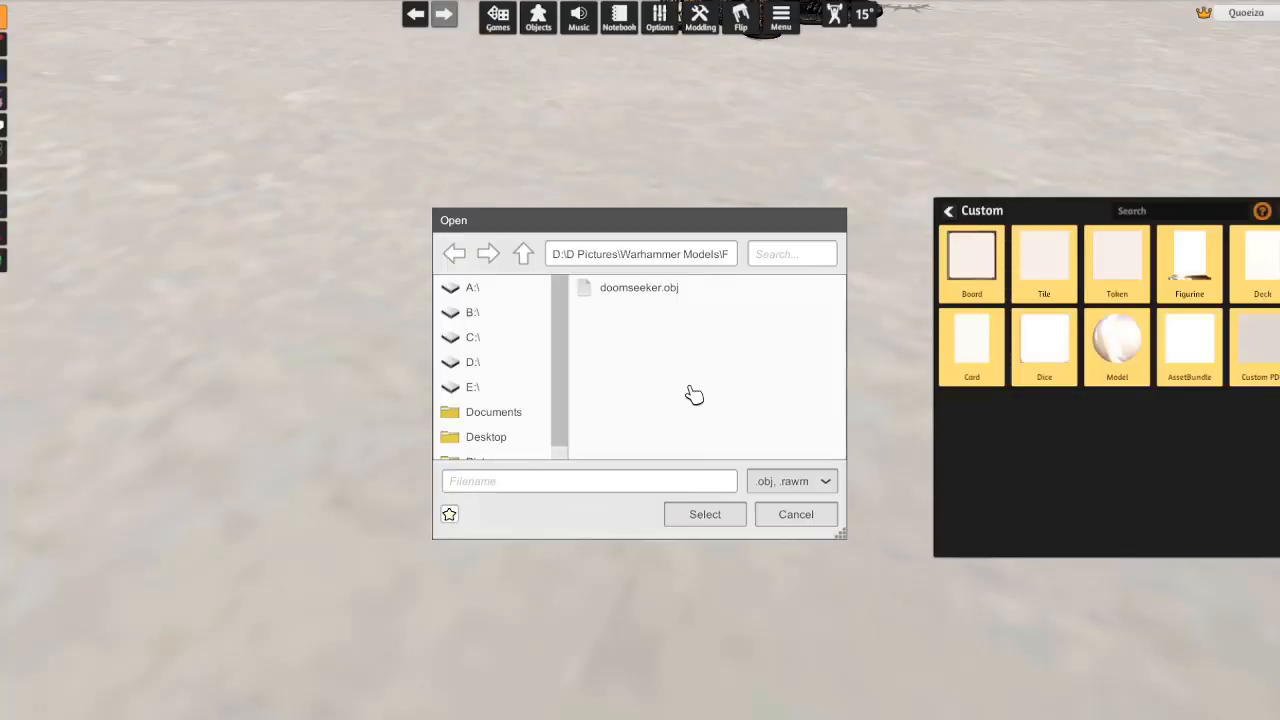
pyautogui.click(523, 256)
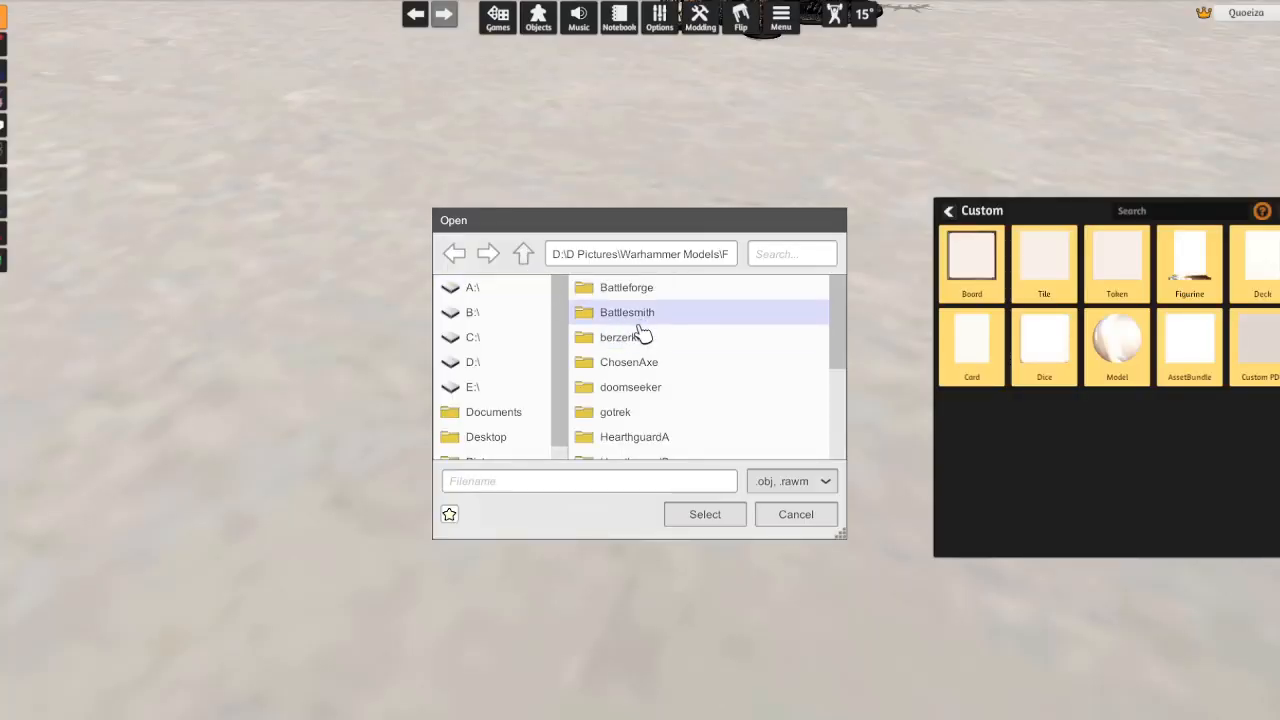
pyautogui.scroll(-2, 640, 335)
pyautogui.click(523, 256)
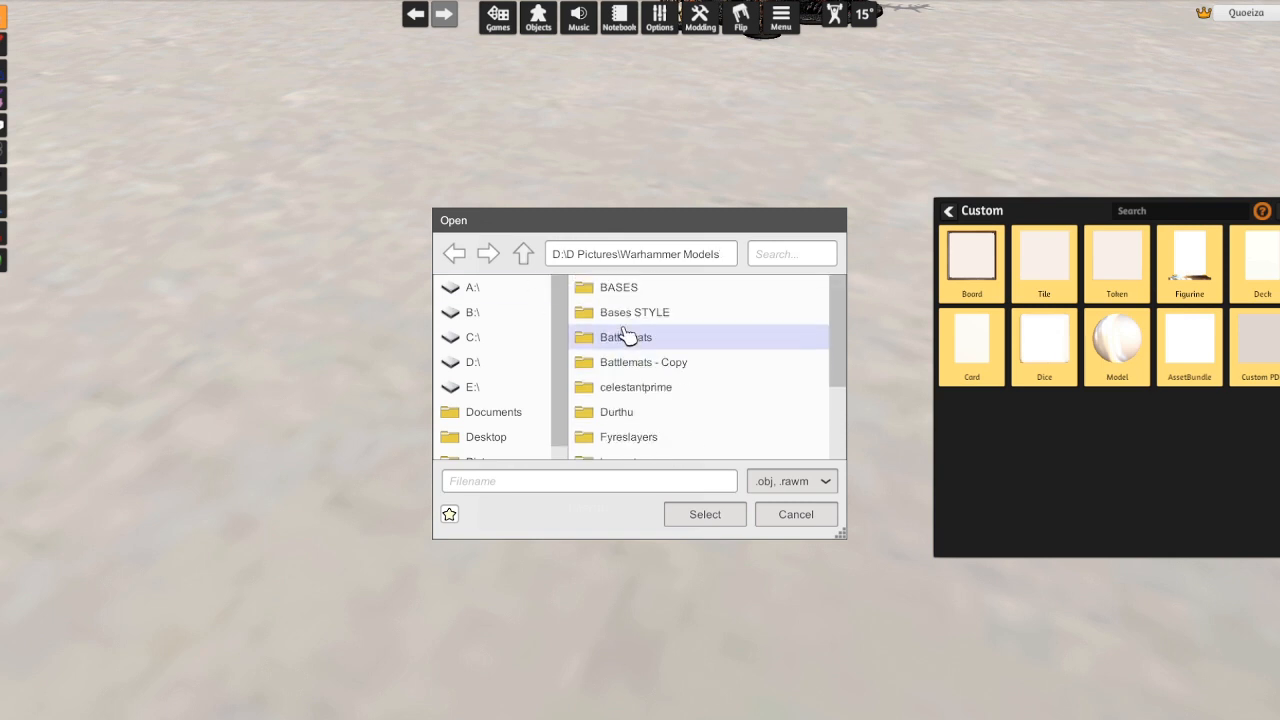
pyautogui.doubleClick(620, 289)
pyautogui.scroll(-3, 650, 400)
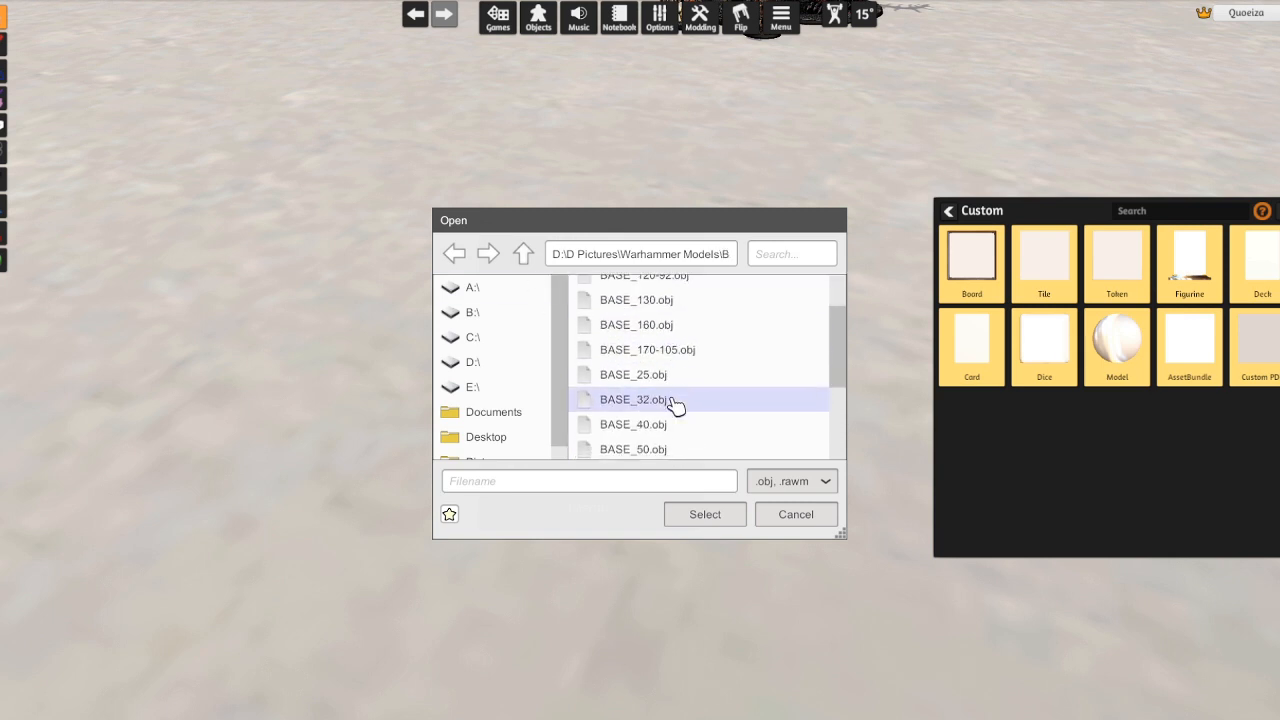
pyautogui.click(650, 408)
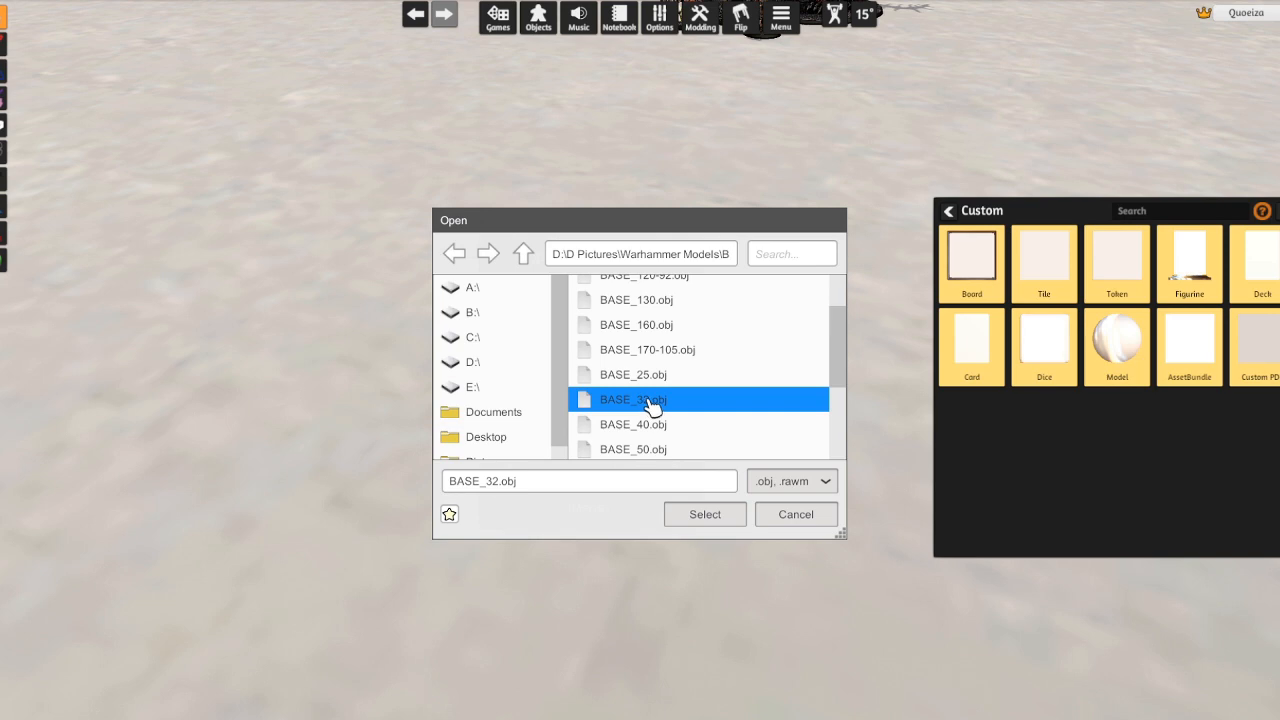
pyautogui.doubleClick(650, 404)
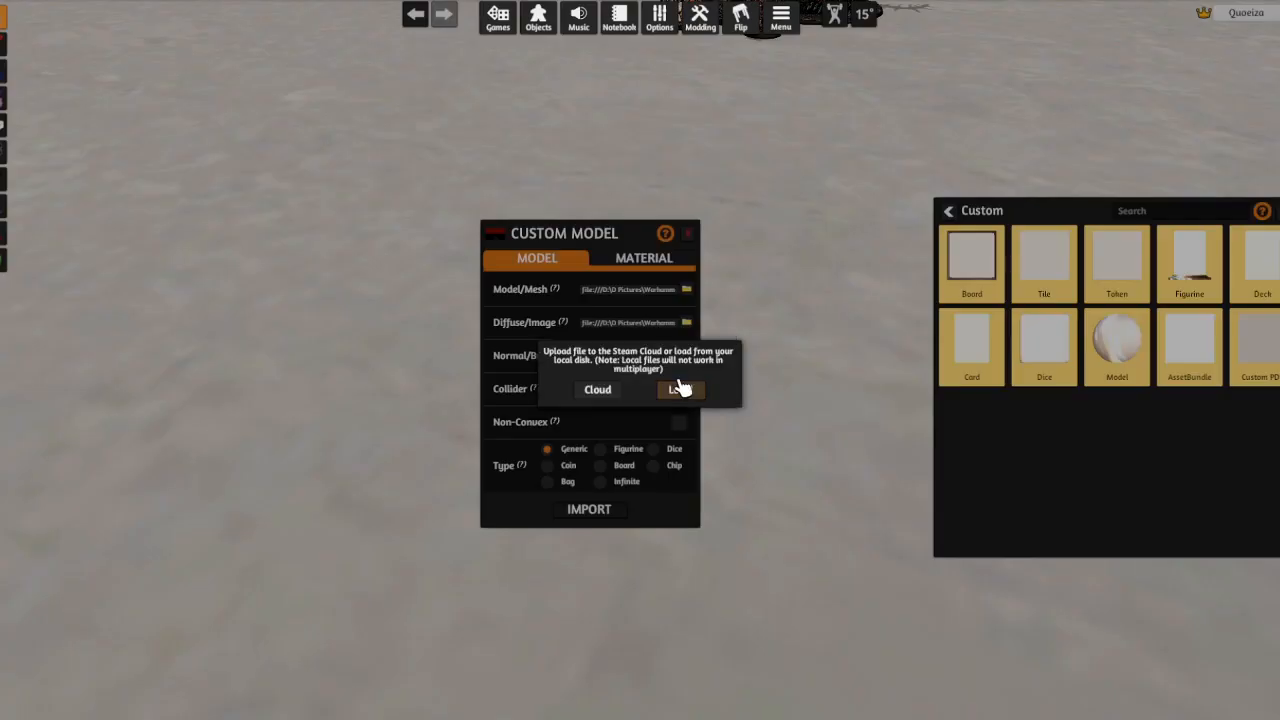
pyautogui.click(685, 392)
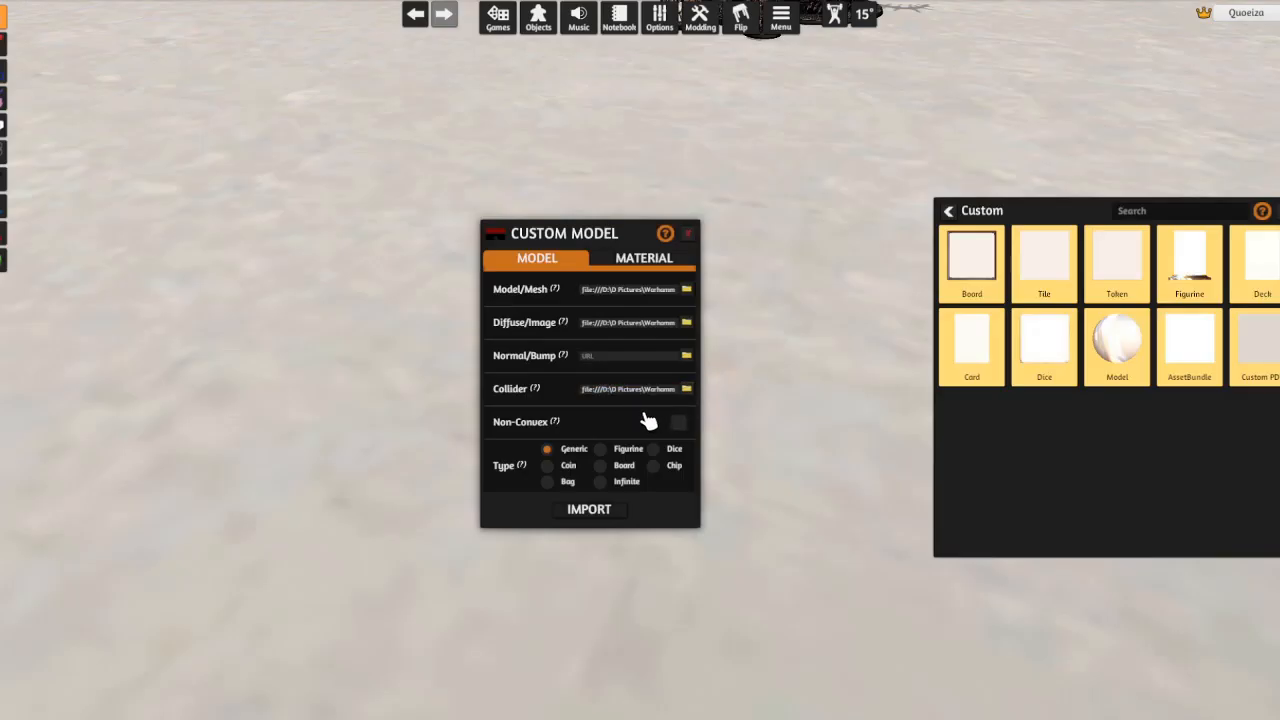
# Set the custom model's type to Figurine and its material to Cardboard, and import it
pyautogui.click(605, 449)
pyautogui.click(644, 262)
pyautogui.click(638, 289)
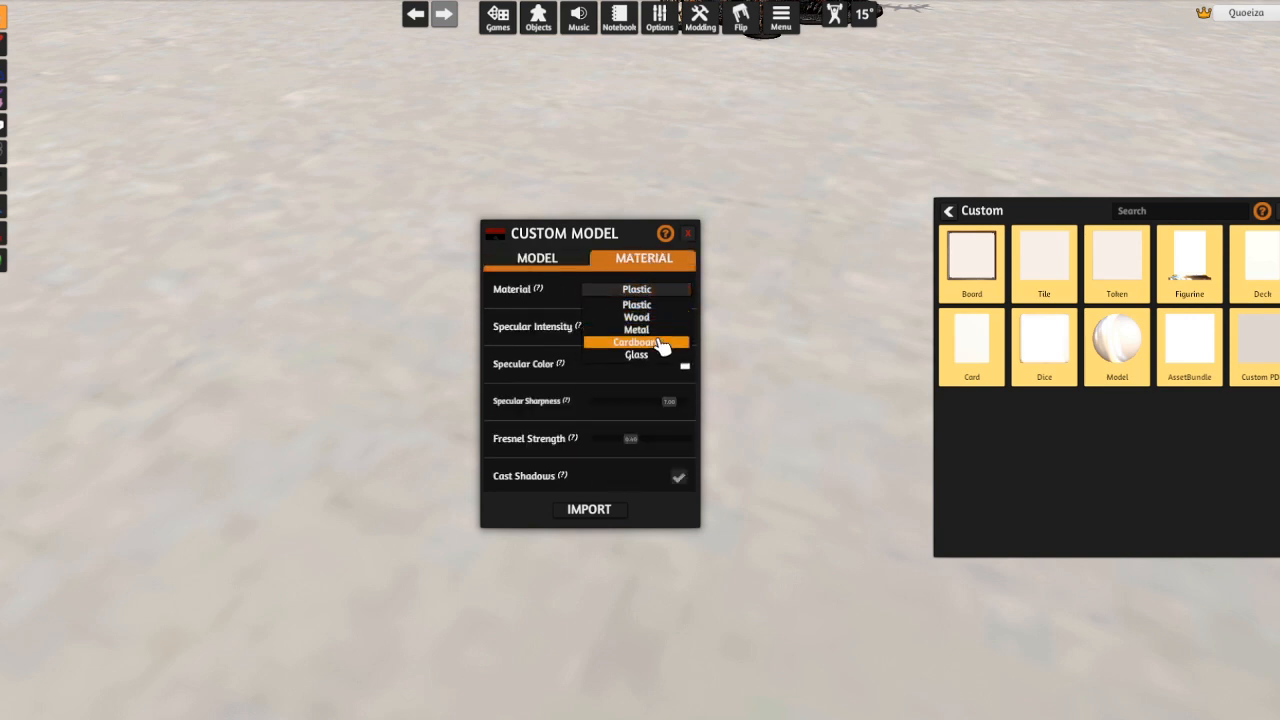
pyautogui.click(651, 344)
pyautogui.click(587, 512)
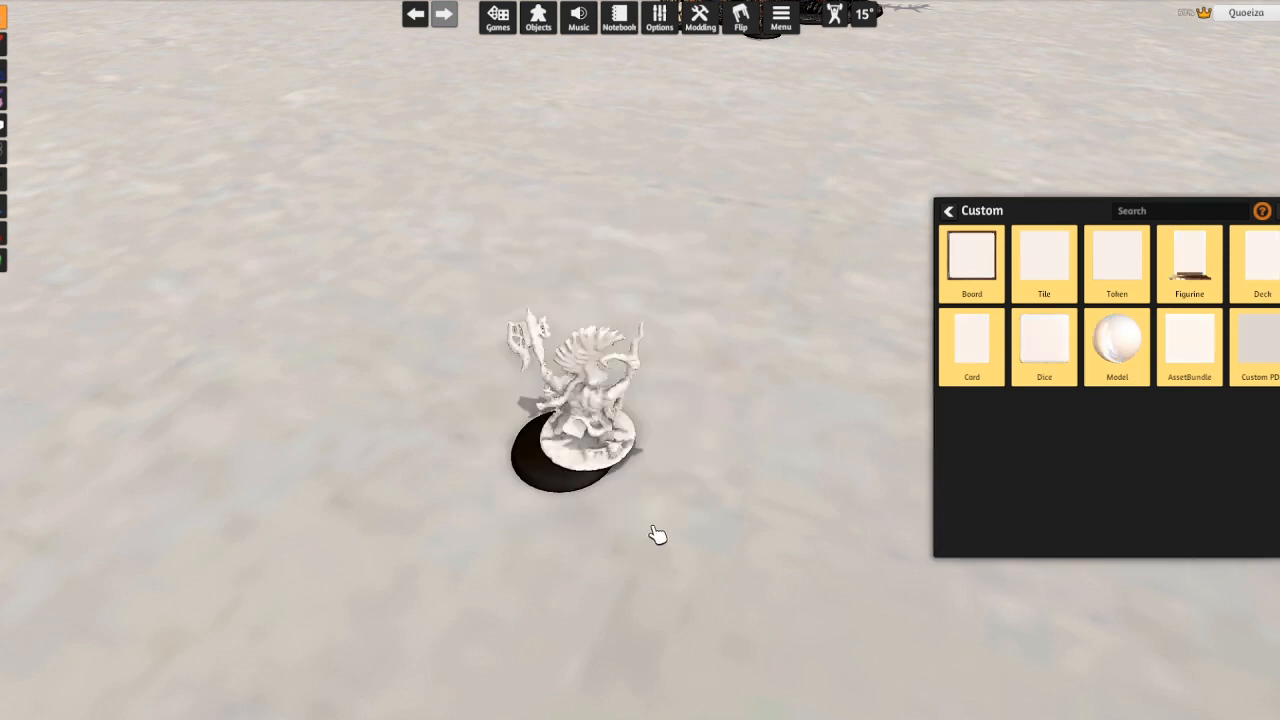
# Place the imported doomseeker miniature centred on the small black round base and rotate it to face the other way
pyautogui.moveTo(612, 447); pyautogui.dragTo(583, 460)
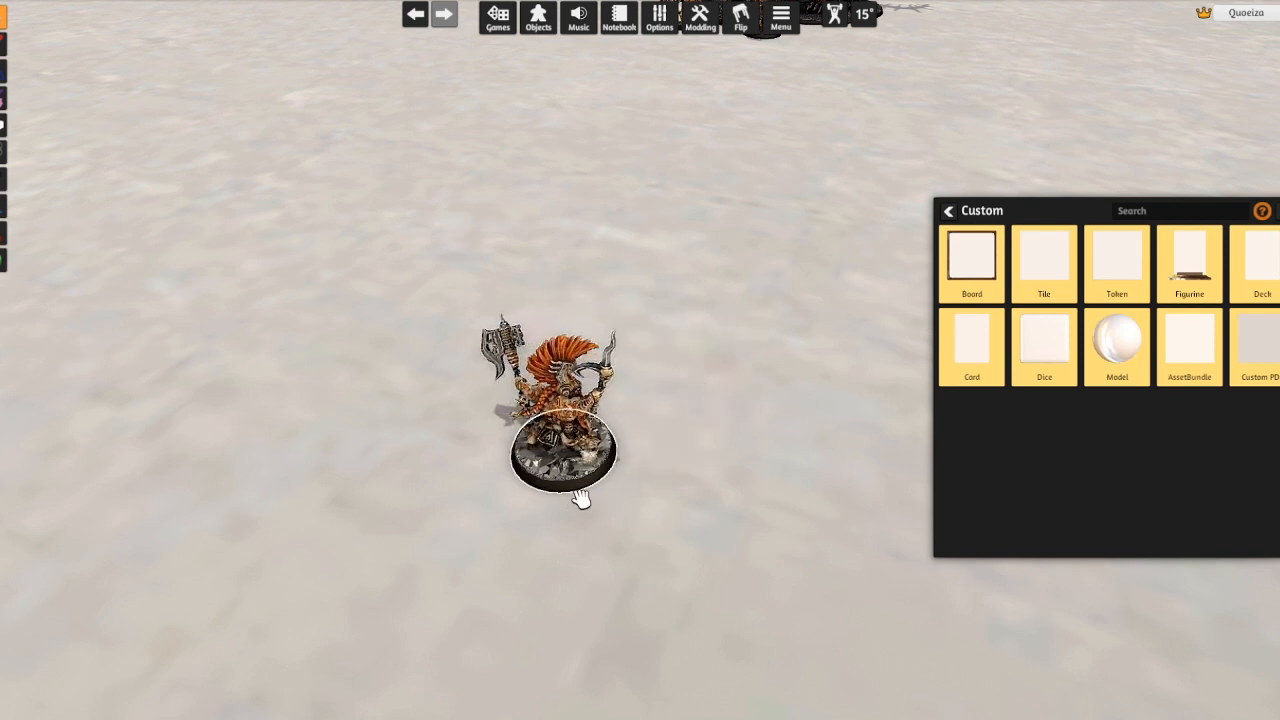
pyautogui.press('f')
pyautogui.press('e')
pyautogui.press('e')
pyautogui.press('e')
pyautogui.press('e')
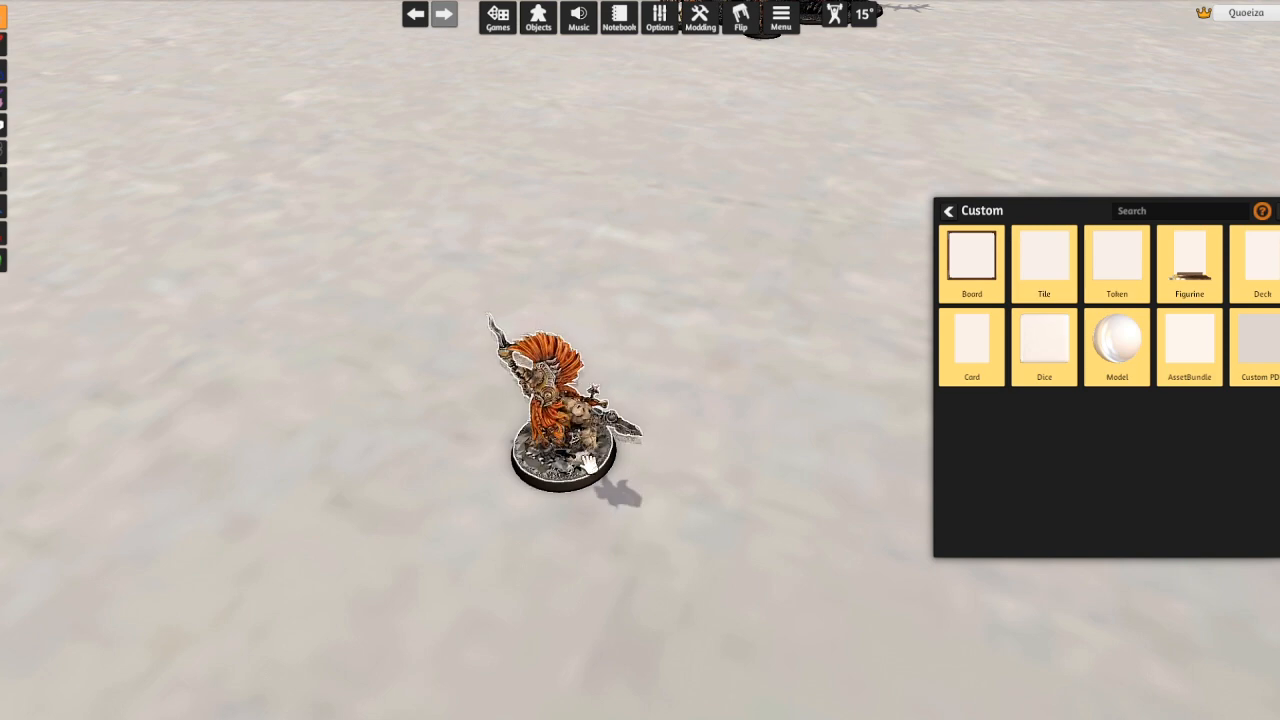
# Attach the doomseeker miniature to its round base with the Attach tool and name the joined object doomseeker
pyautogui.press('a')
pyautogui.press('s')
pyautogui.scroll(5, 764, 445)
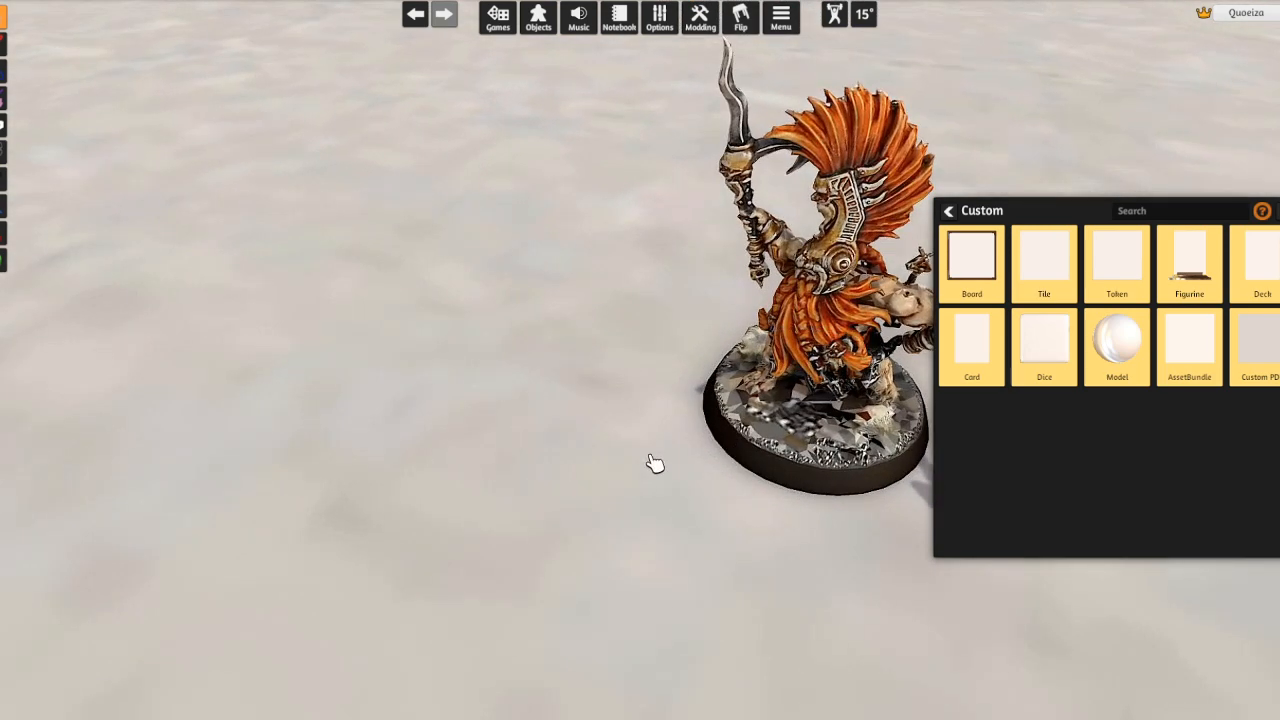
pyautogui.press('d')
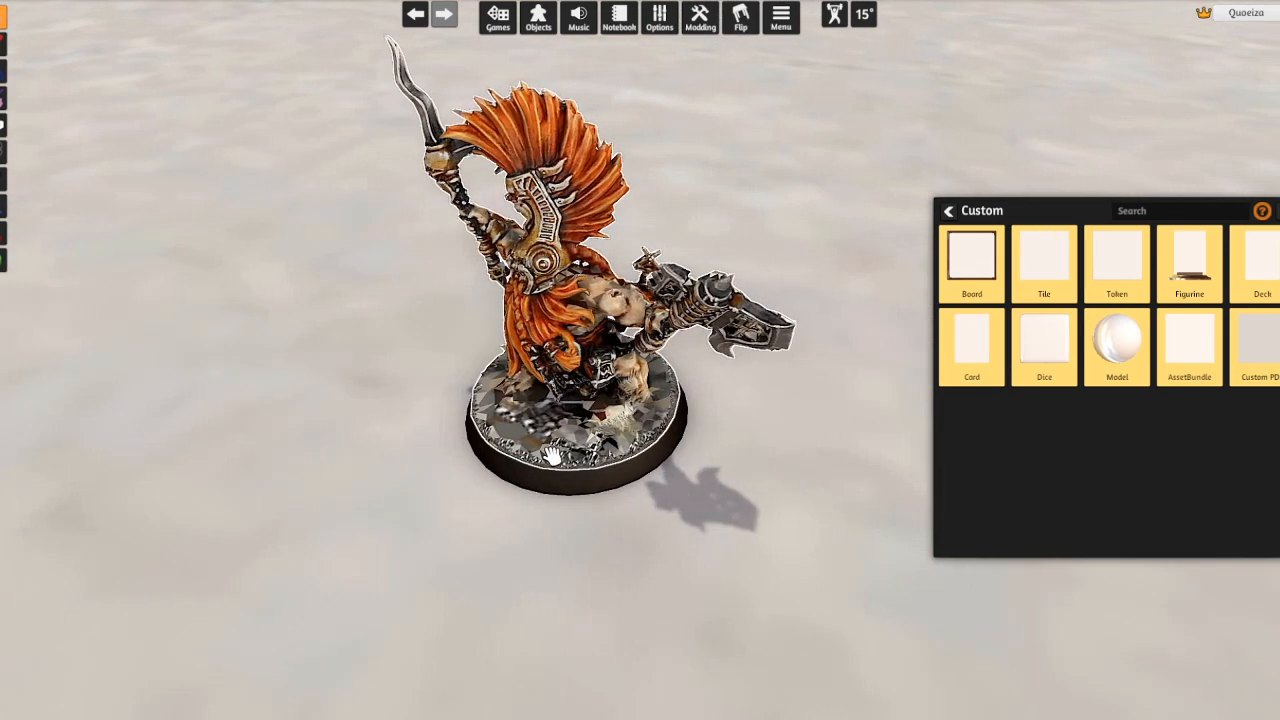
pyautogui.moveTo(5, 152)
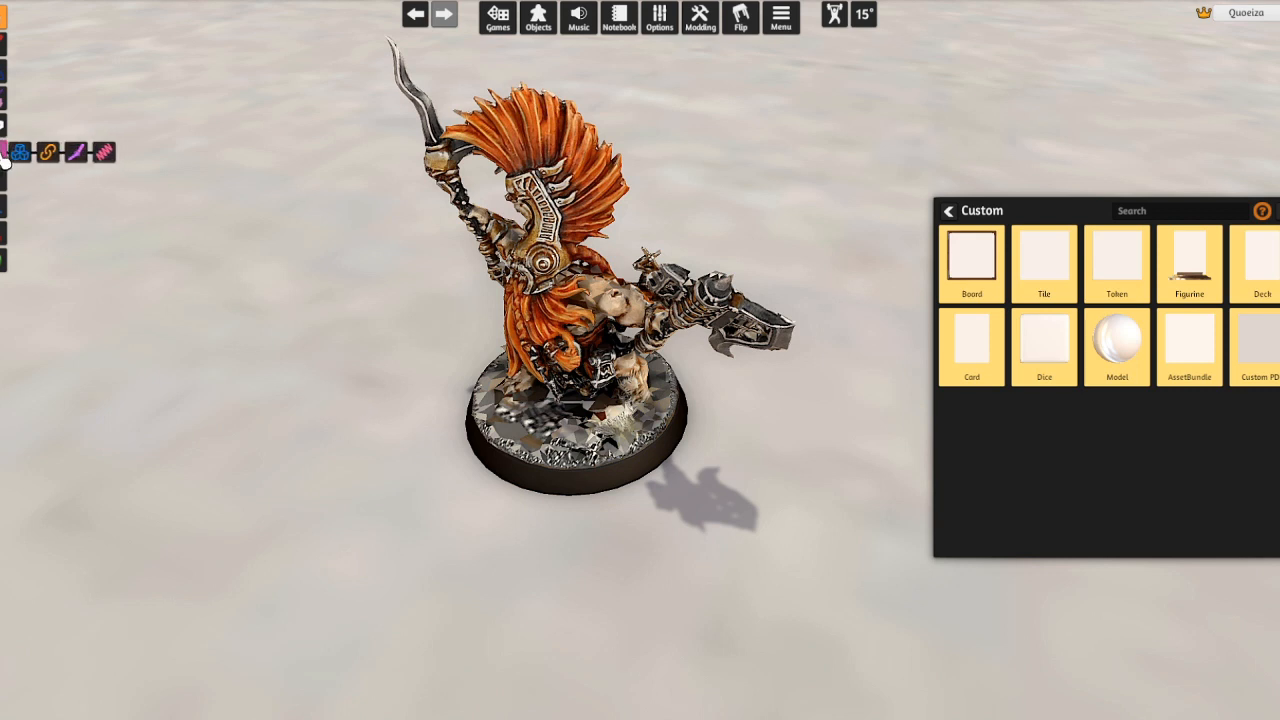
pyautogui.press('Tab')
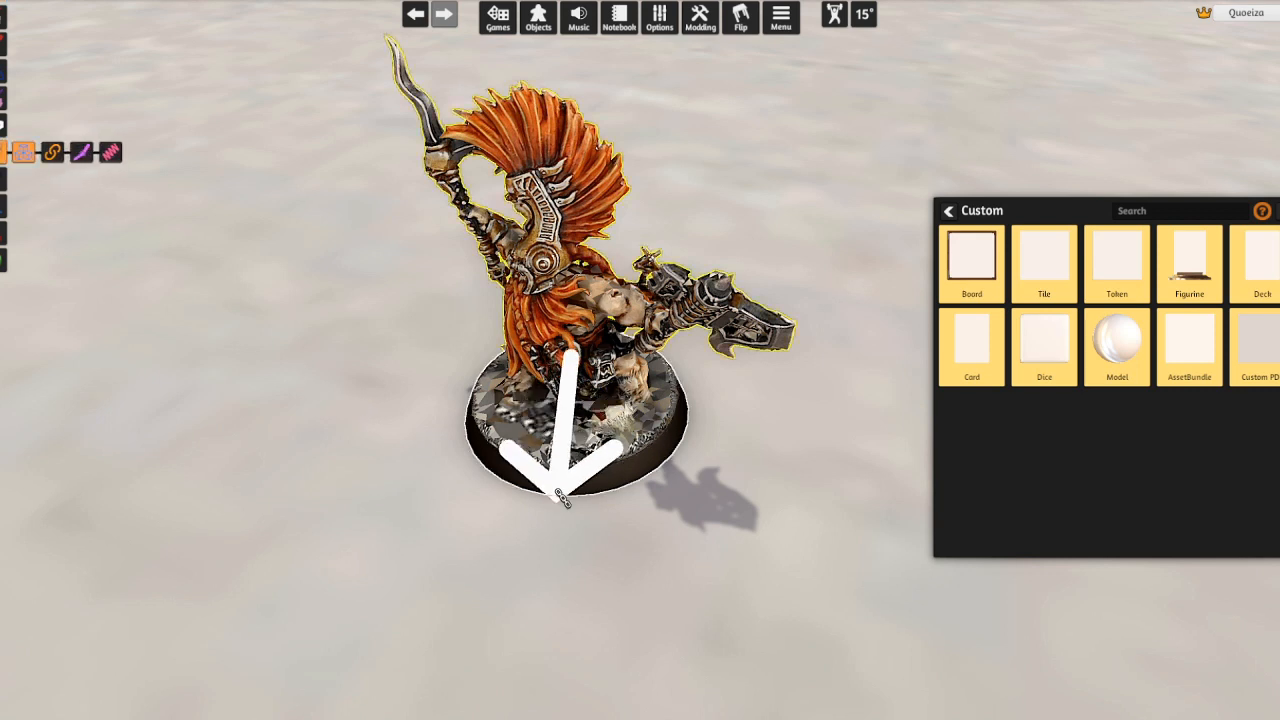
pyautogui.rightClick(538, 402)
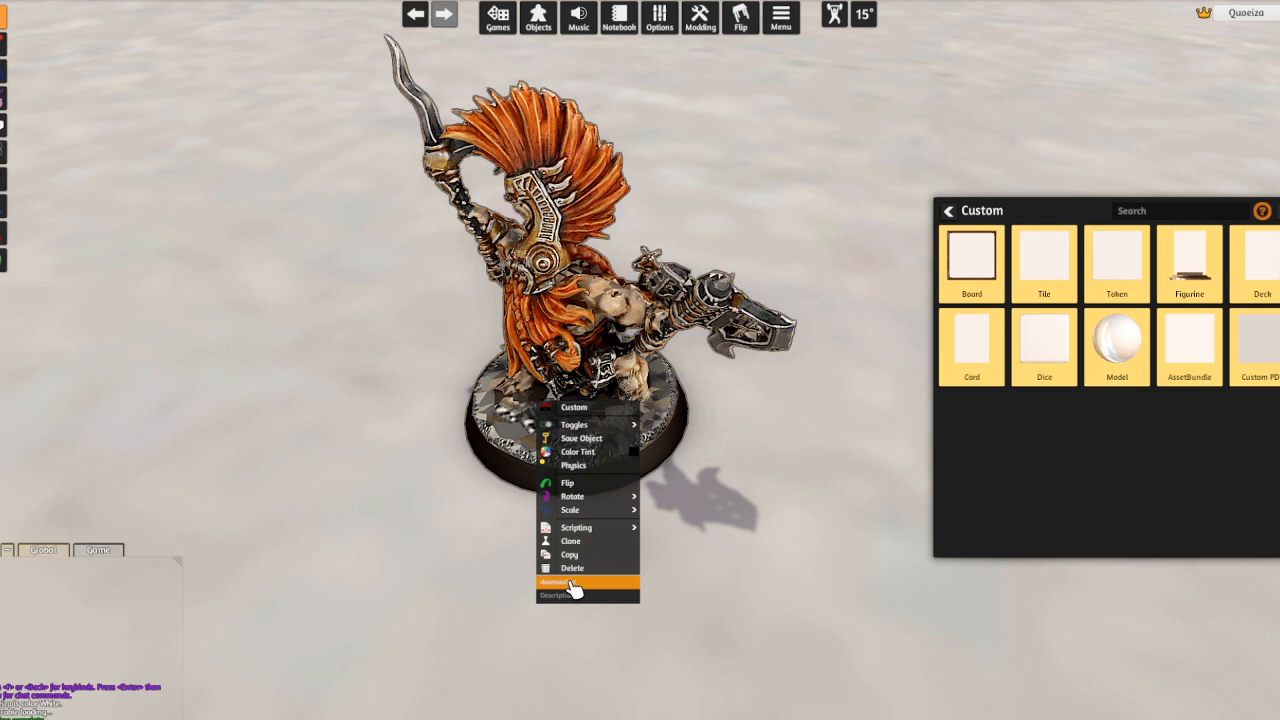
pyautogui.click(686, 584)
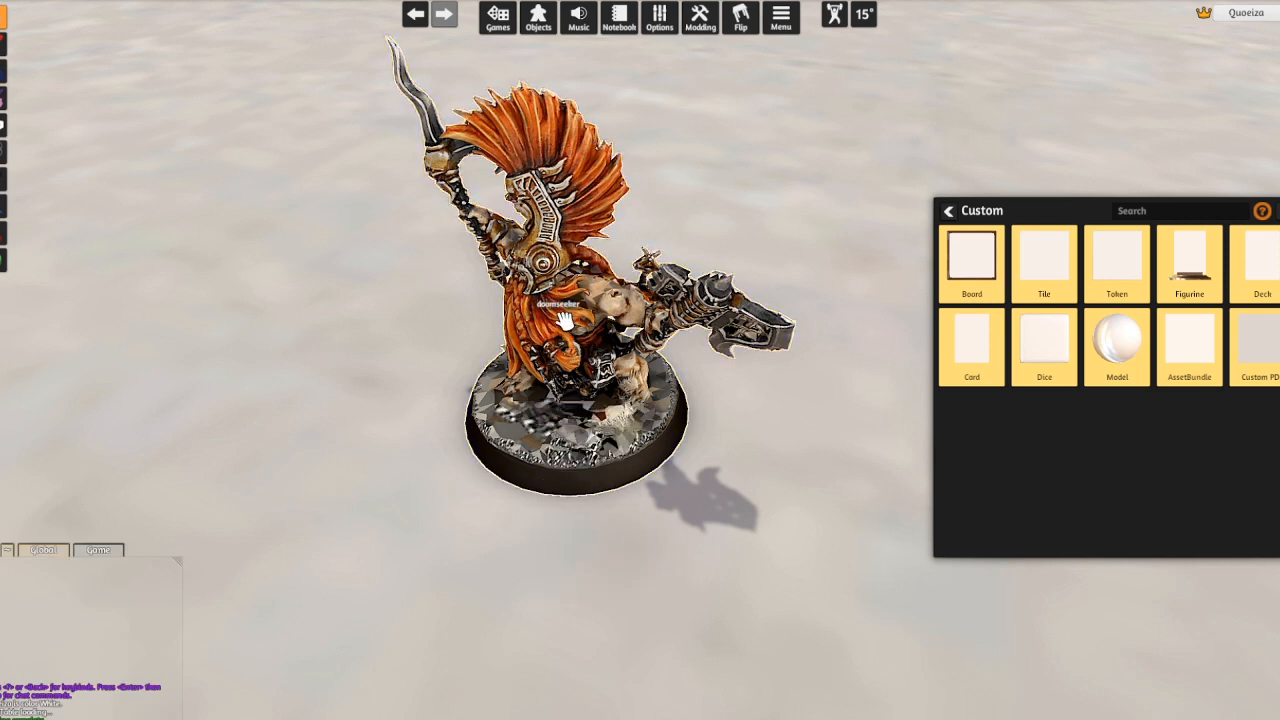
# Tint the doomseeker's base rim red (FF0000)
pyautogui.rightClick(560, 390)
pyautogui.moveTo(597, 418)
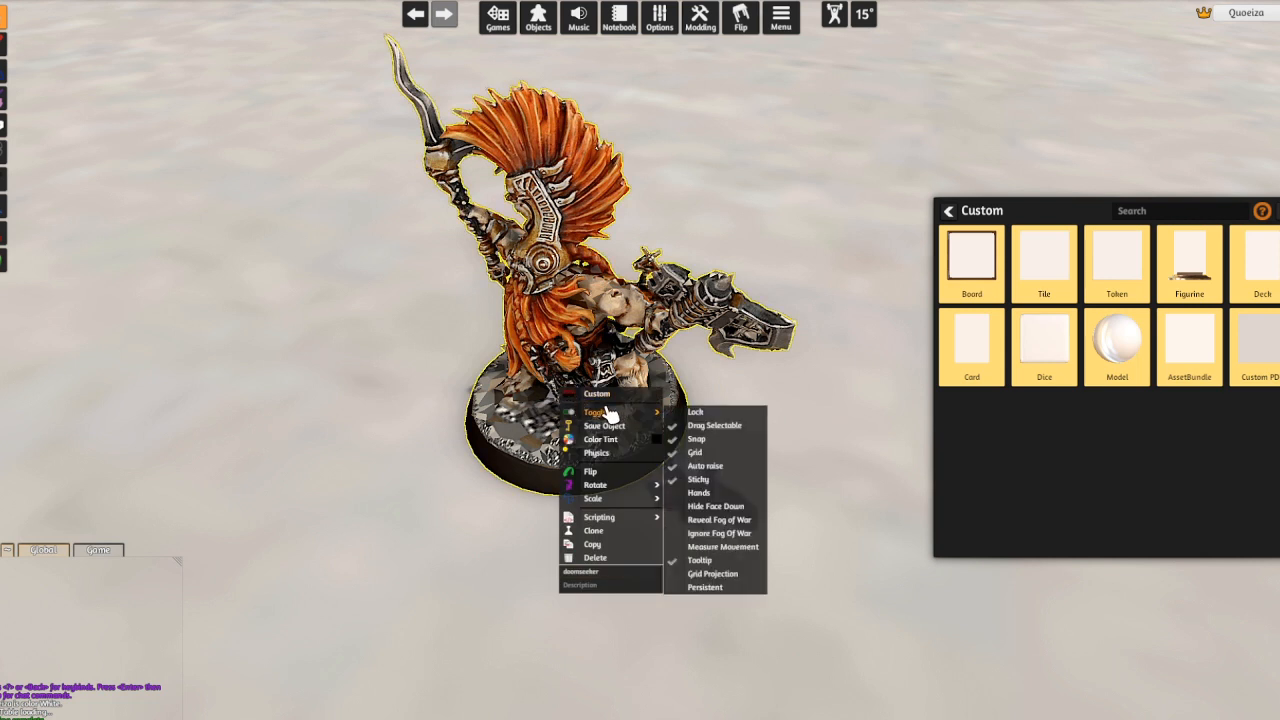
pyautogui.click(607, 439)
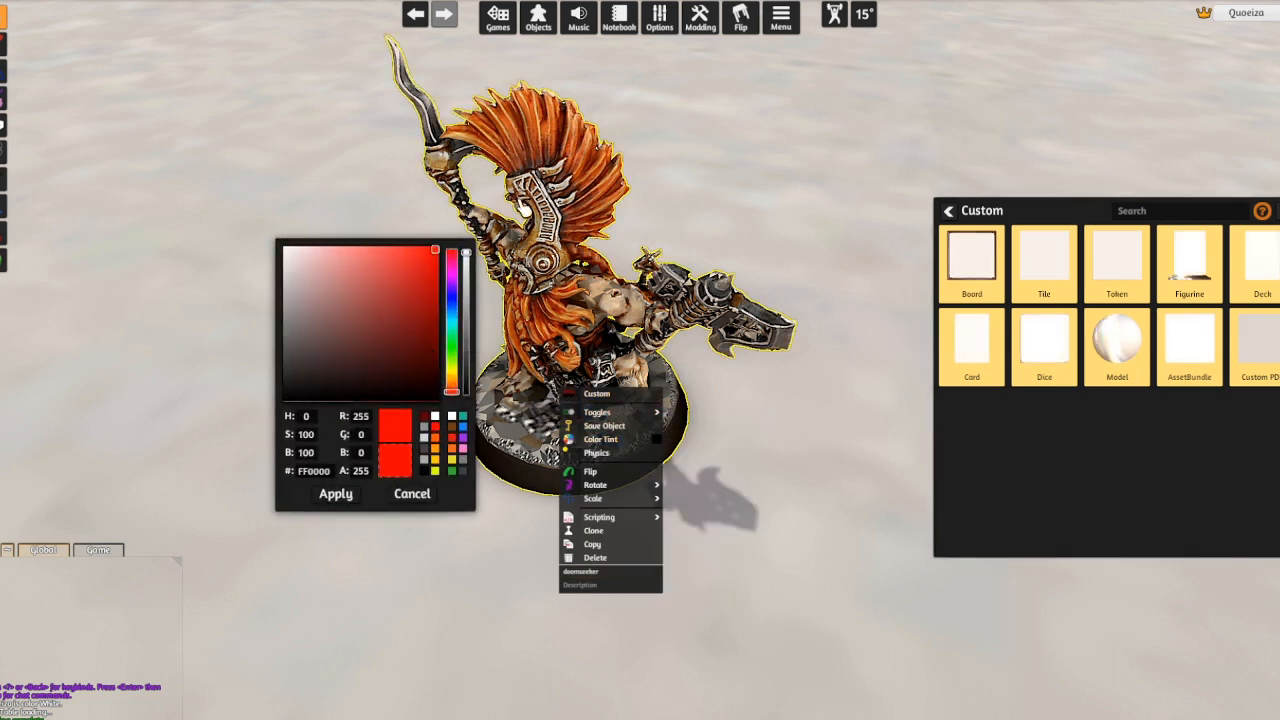
pyautogui.click(341, 491)
pyautogui.click(434, 530)
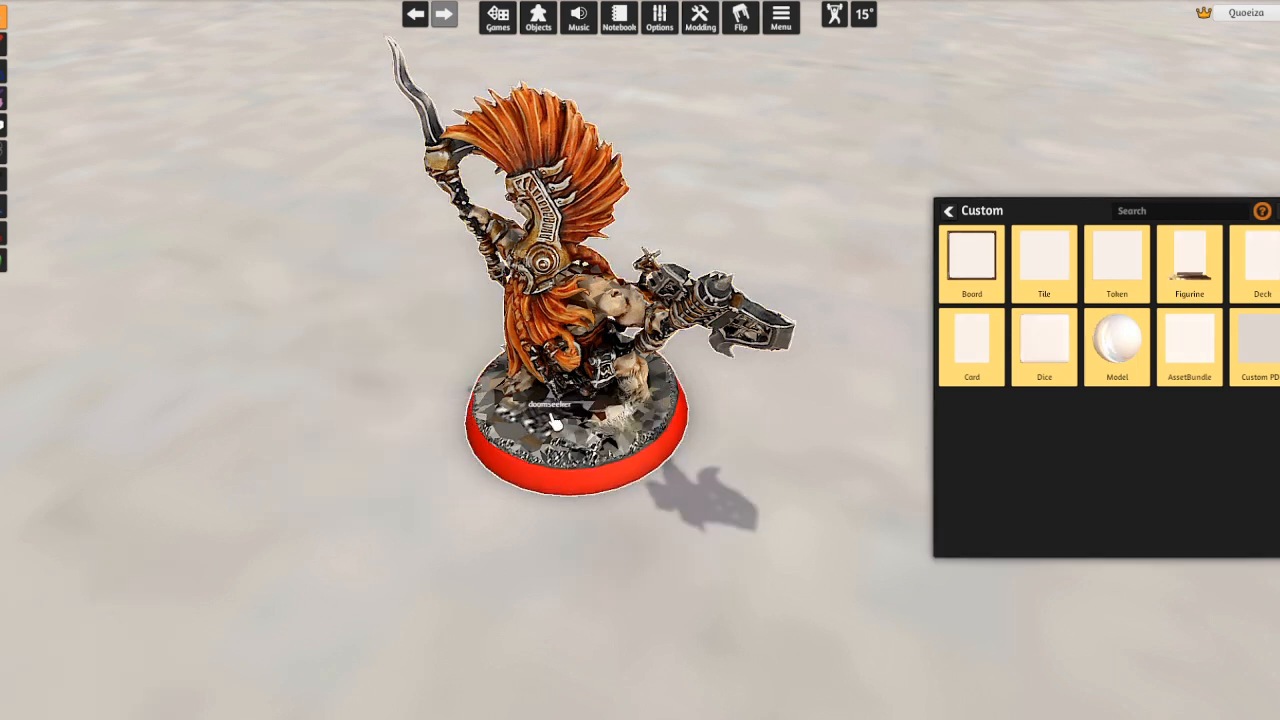
# Turn the red-based doomseeker around on the table to examine it from different sides
pyautogui.press('q')
pyautogui.press('q')
pyautogui.press('q')
pyautogui.press('q')
pyautogui.press('q')
pyautogui.press('q')
pyautogui.press('q')
pyautogui.press('q')
pyautogui.press('q')
pyautogui.press('q')
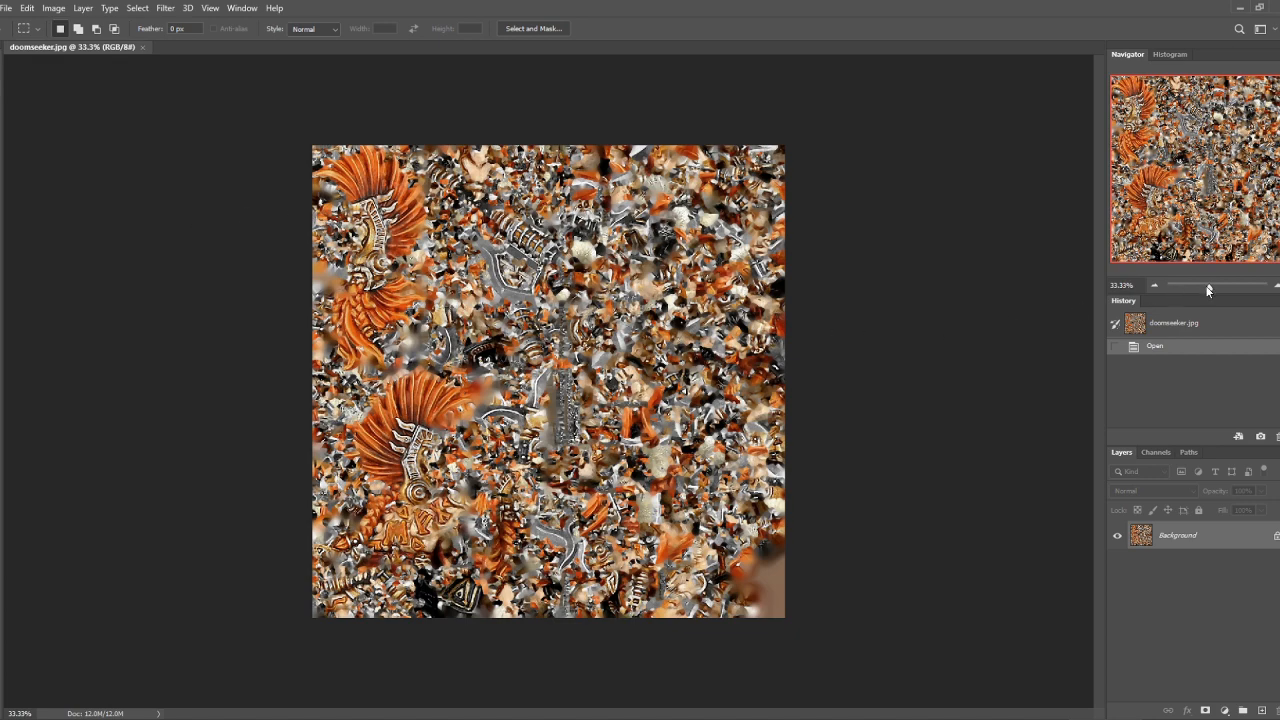
# Switch to Photoshop and open the doomseeker.jpg texture in the Camera Raw Filter, enlarged on the helmet and beard detail
pyautogui.moveTo(1208, 289); pyautogui.dragTo(1216, 285)
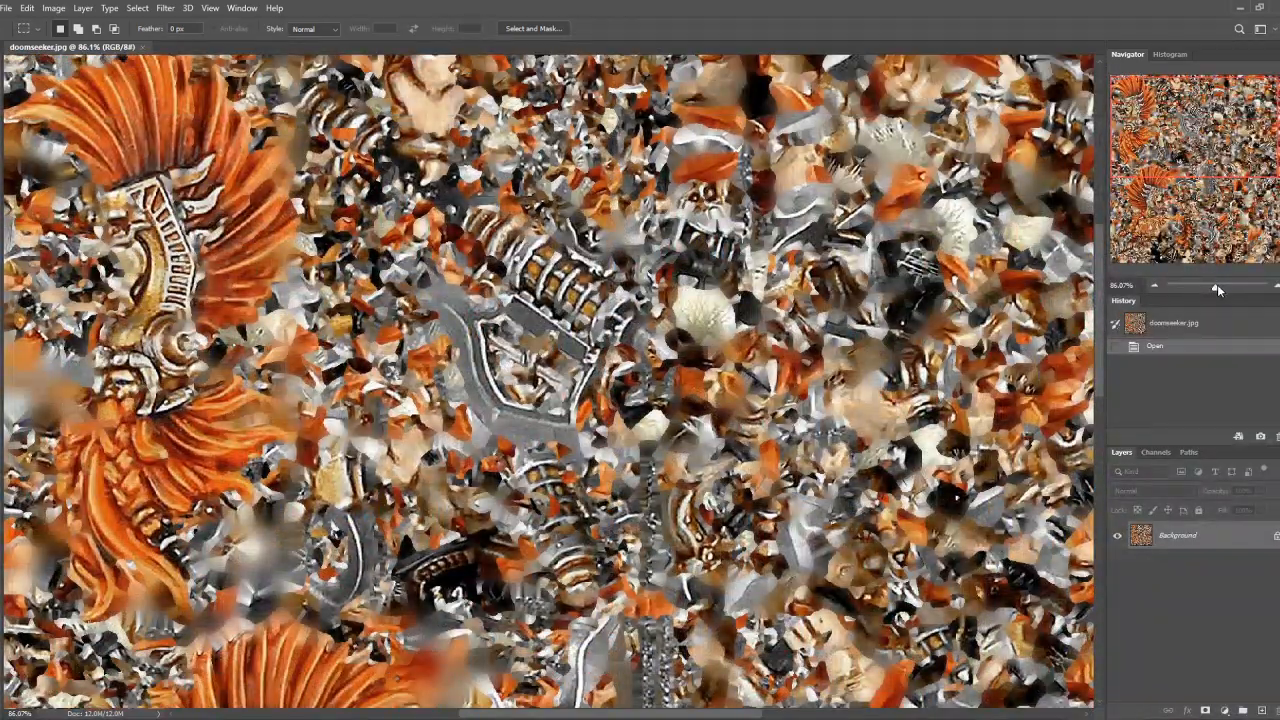
pyautogui.moveTo(1217, 289); pyautogui.dragTo(1224, 287)
pyautogui.moveTo(1200, 158); pyautogui.dragTo(1124, 145)
pyautogui.moveTo(1222, 290); pyautogui.dragTo(1217, 288)
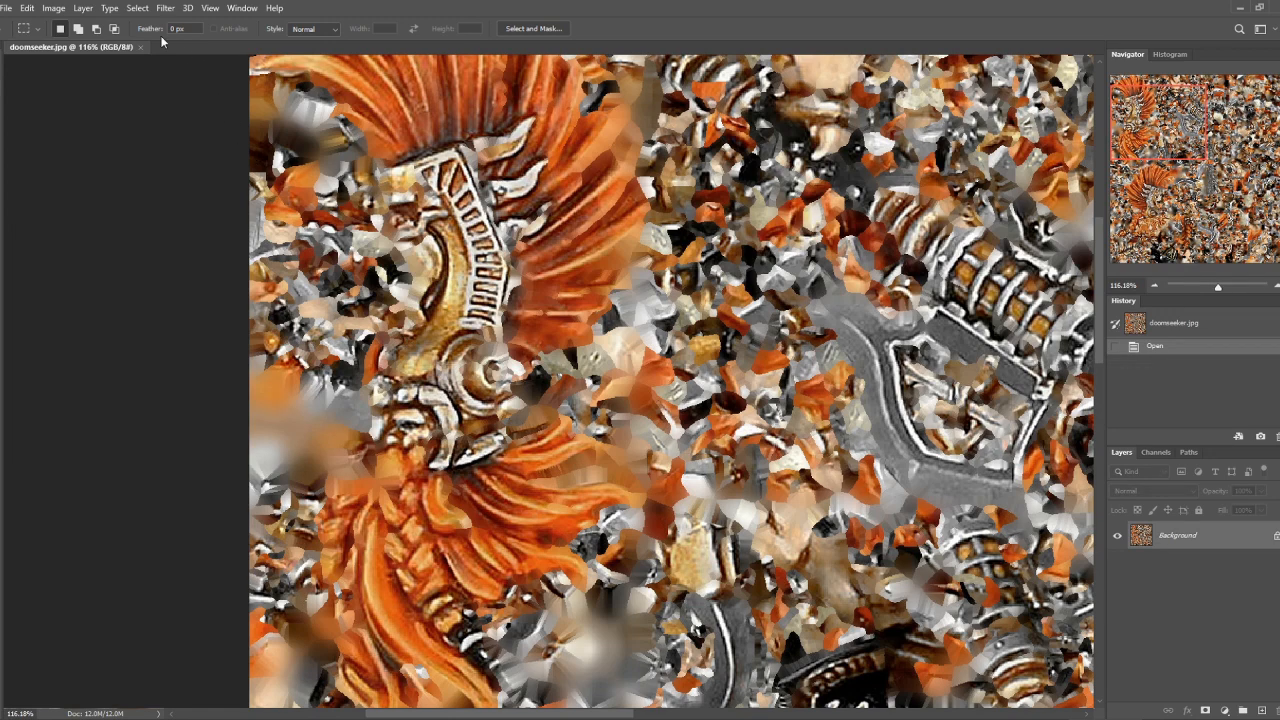
pyautogui.click(168, 9)
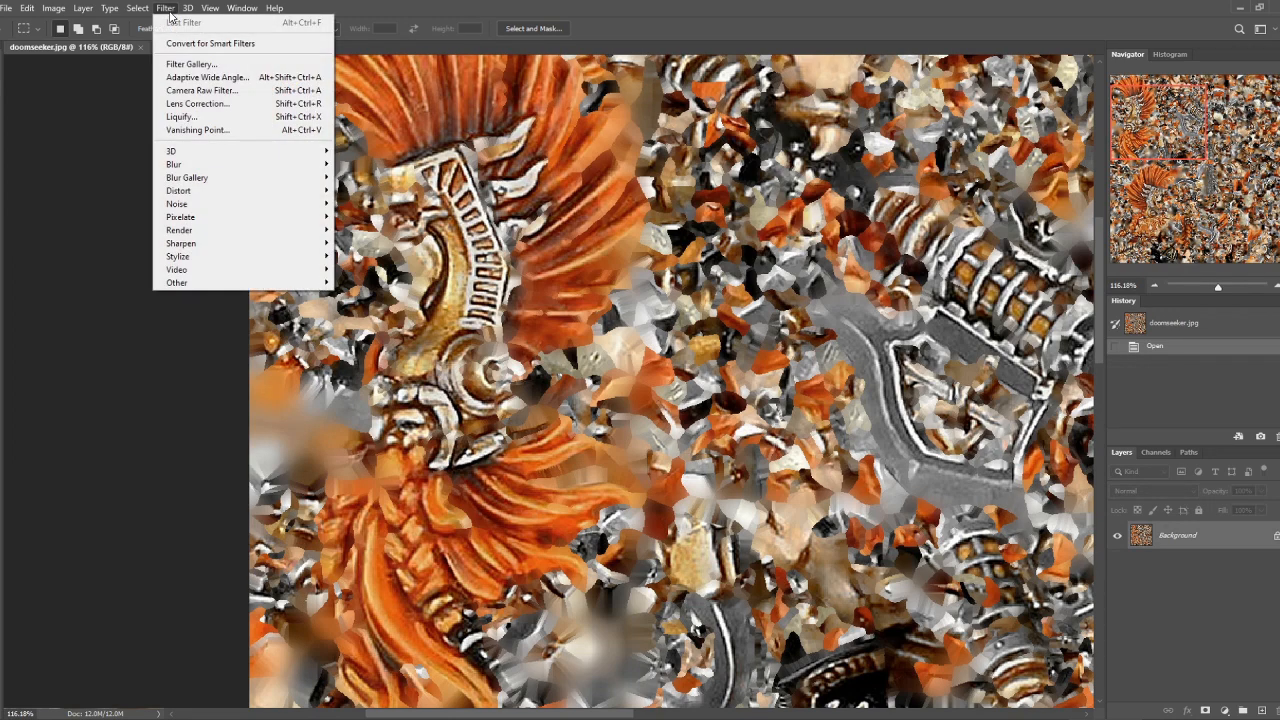
pyautogui.click(220, 92)
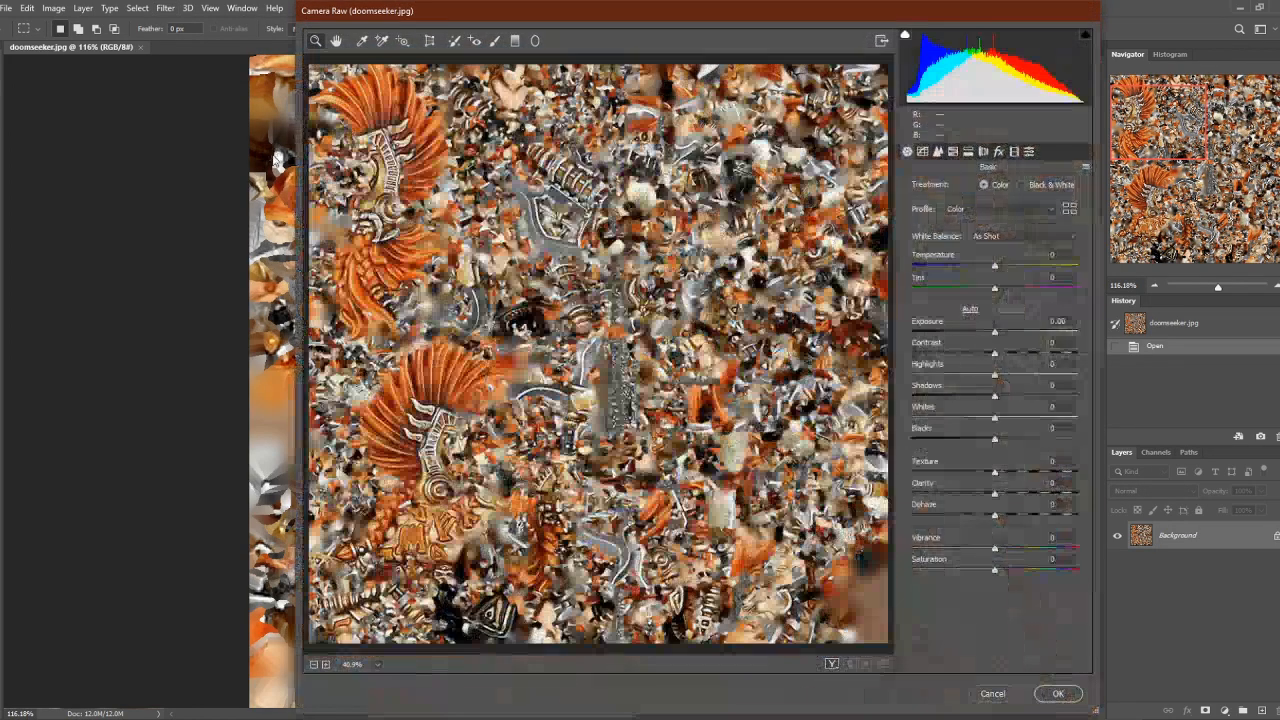
pyautogui.moveTo(377, 206); pyautogui.dragTo(376, 311)
pyautogui.scroll(-1, 581, 316)
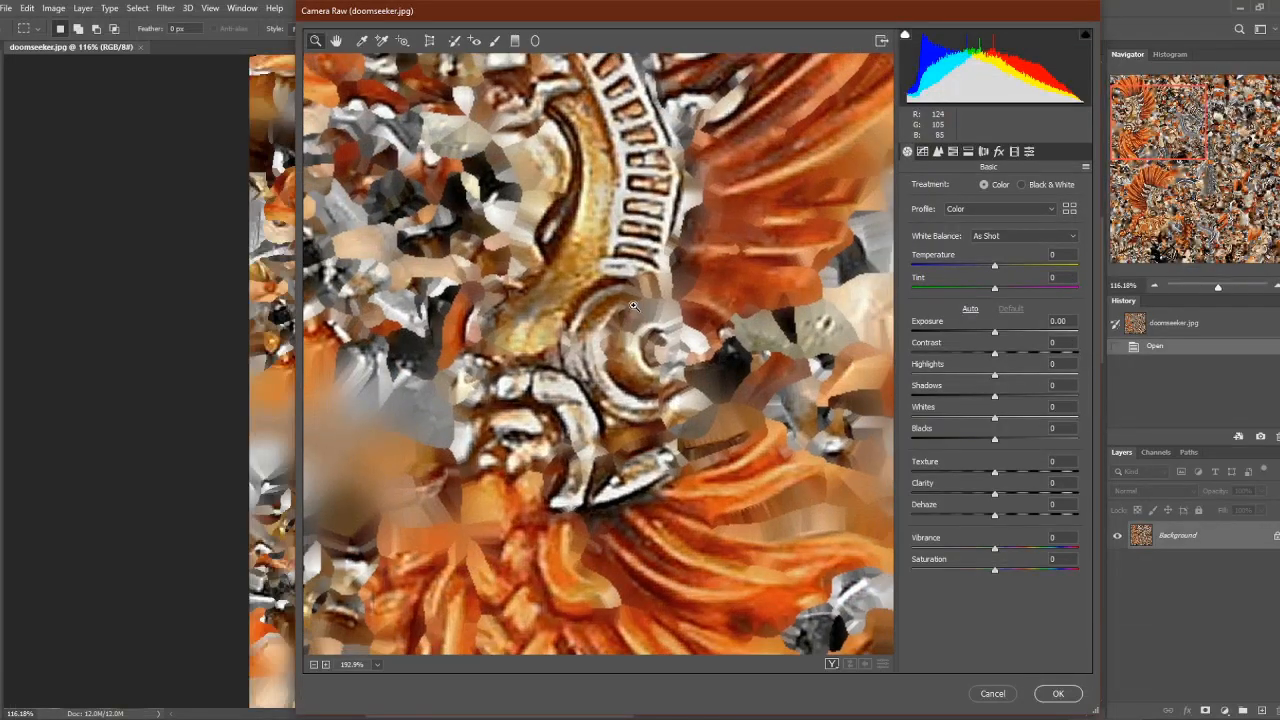
# Apply the favourite Warhammer preset to the doomseeker.jpg texture in Camera Raw
pyautogui.click(922, 152)
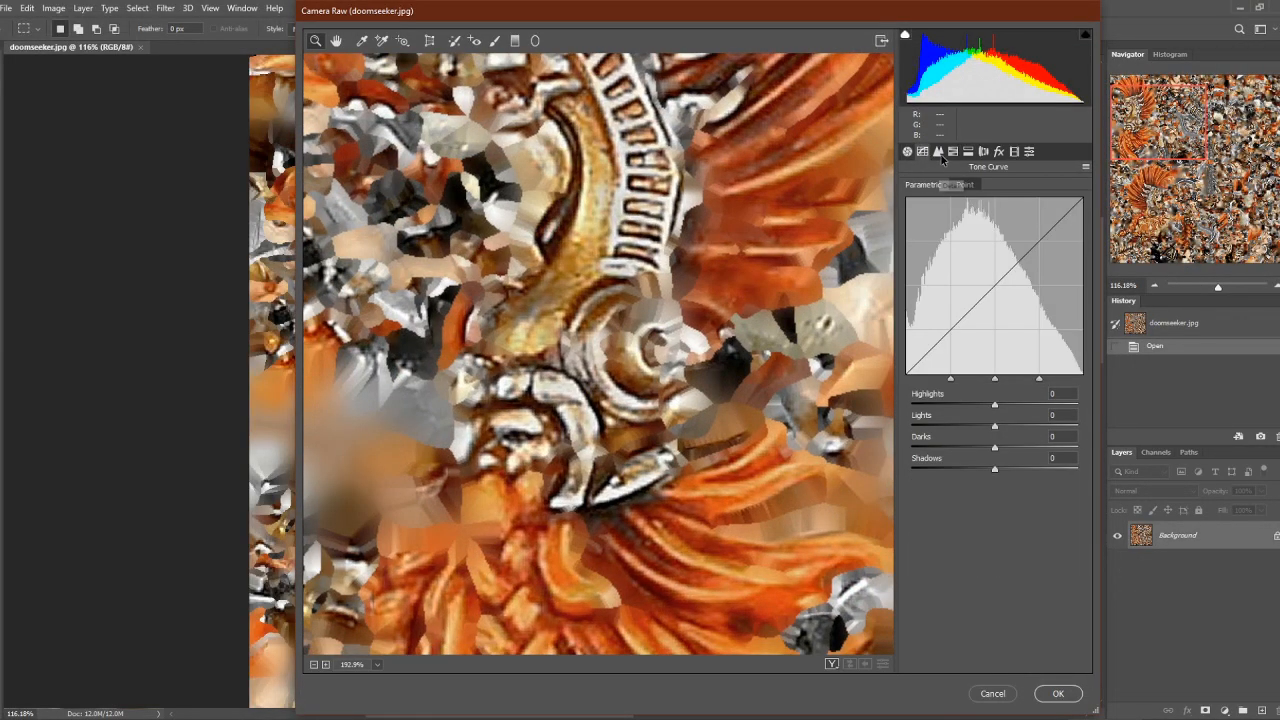
pyautogui.click(907, 152)
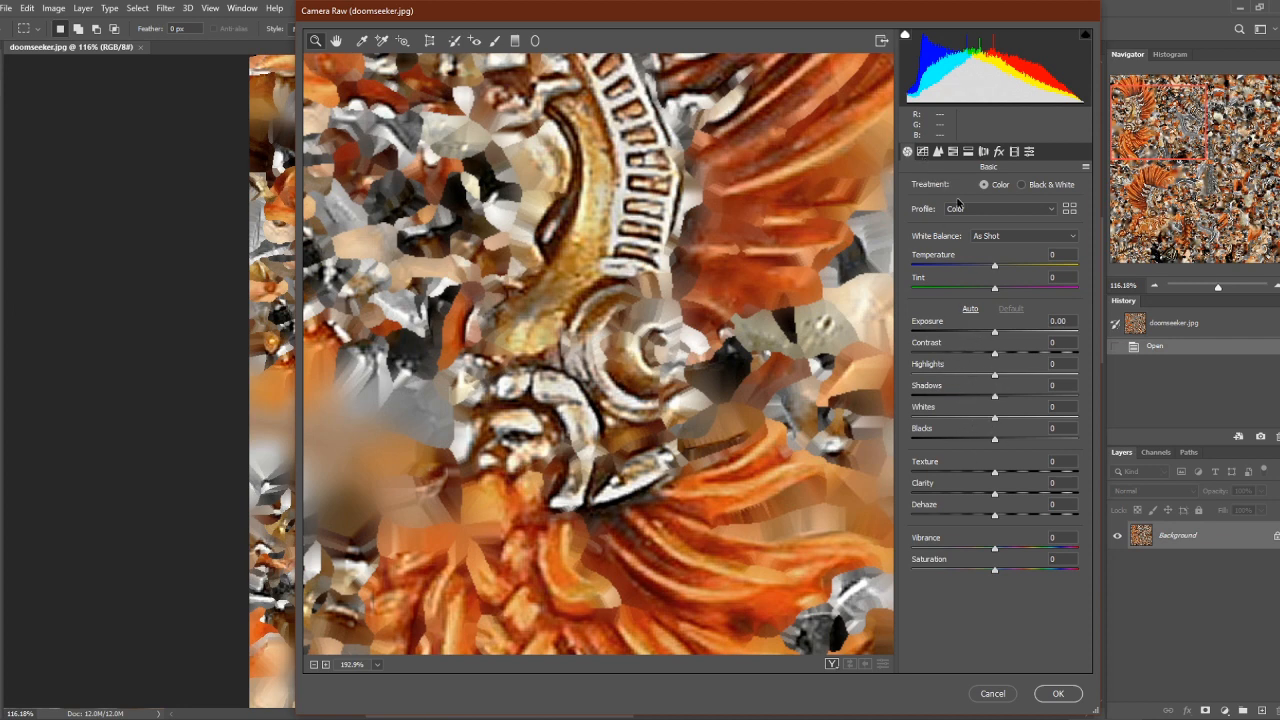
pyautogui.click(938, 152)
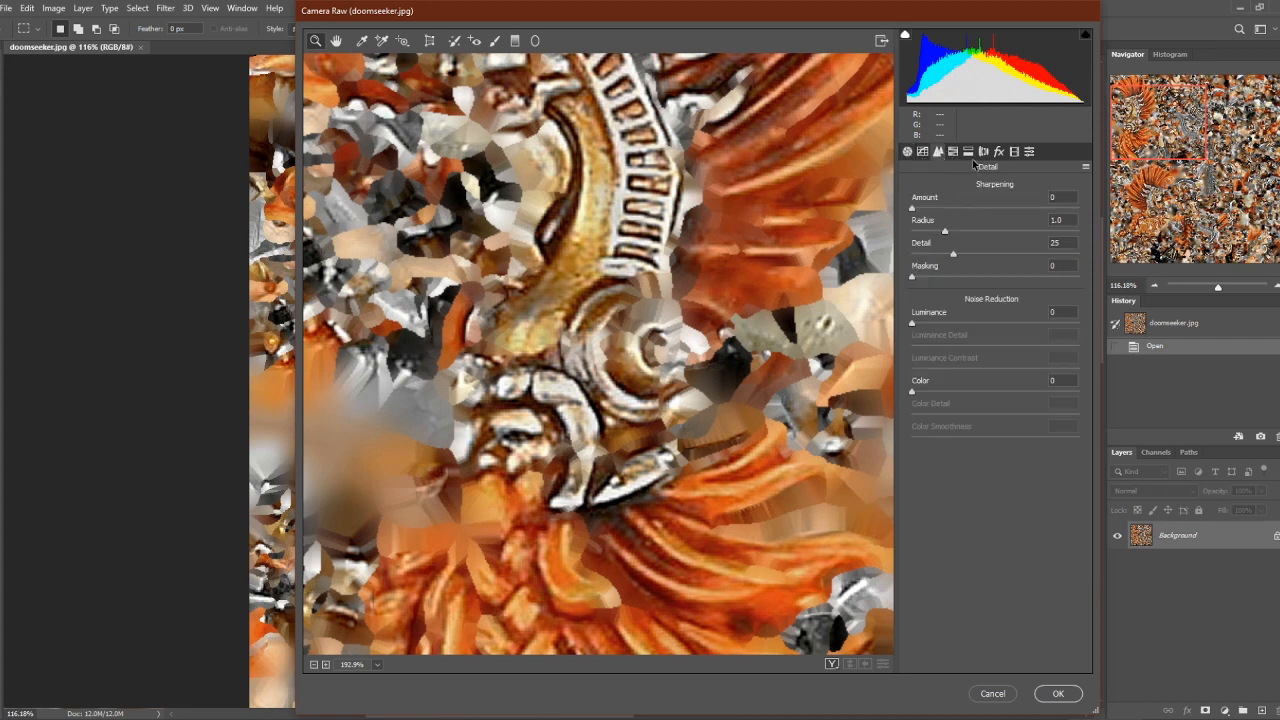
pyautogui.click(998, 152)
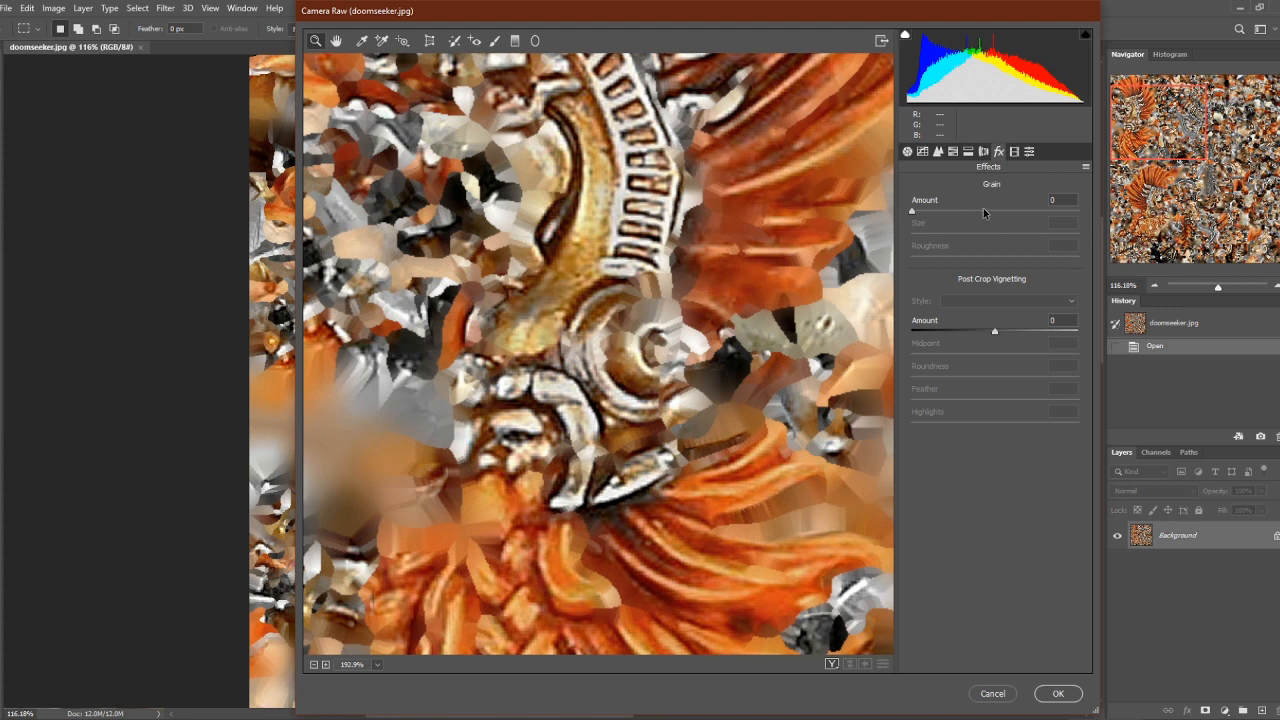
pyautogui.click(1029, 152)
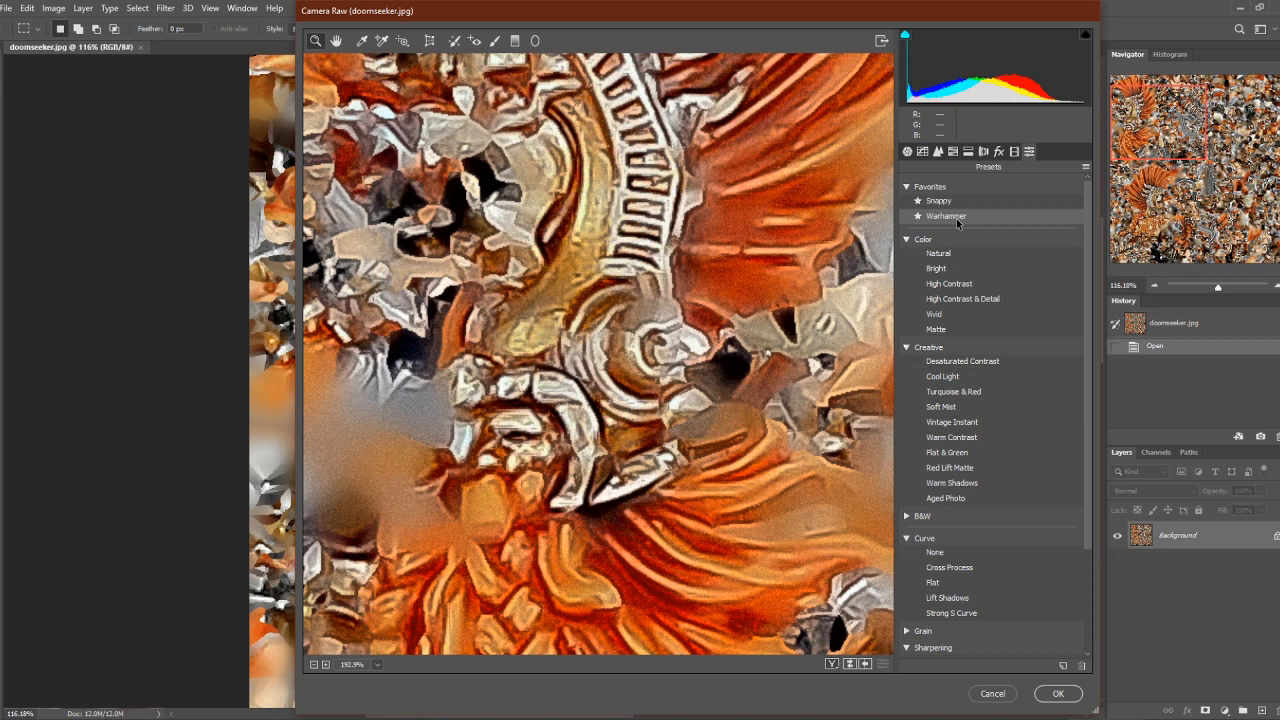
pyautogui.click(946, 218)
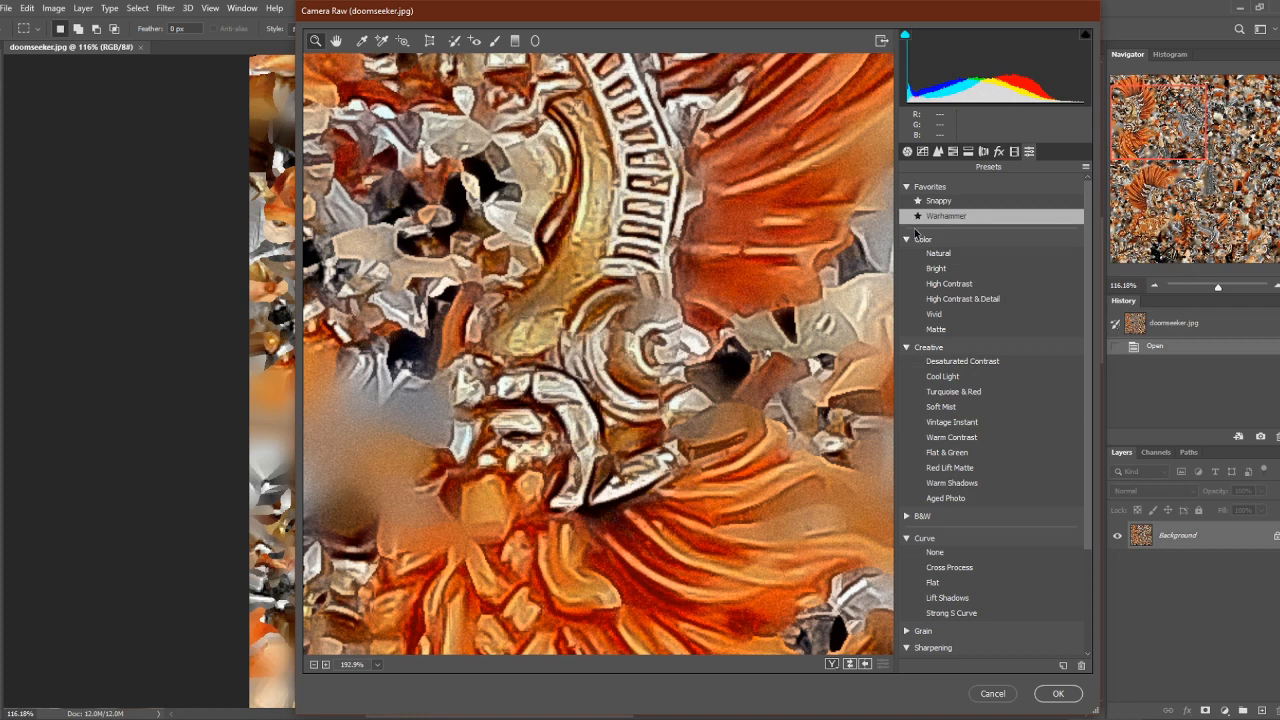
# Raise the grain amount of the doomseeker.jpg texture moderately in the Camera Raw effects
pyautogui.click(937, 152)
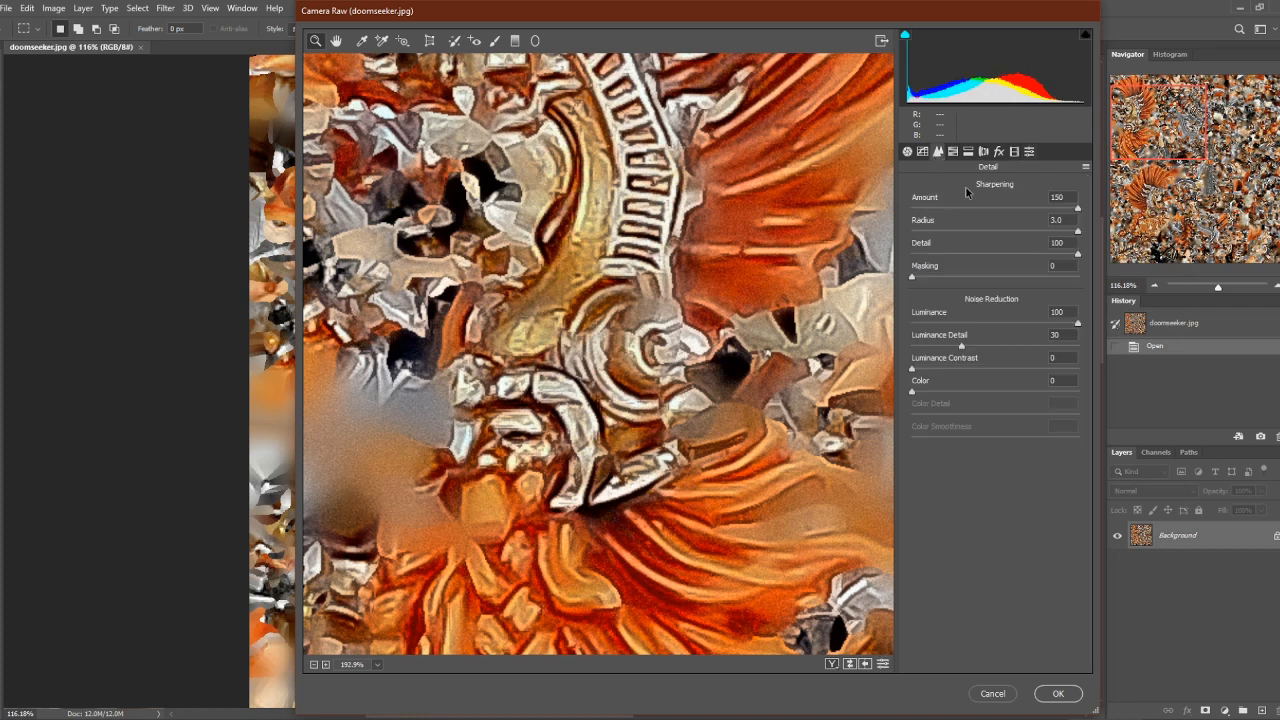
pyautogui.click(998, 151)
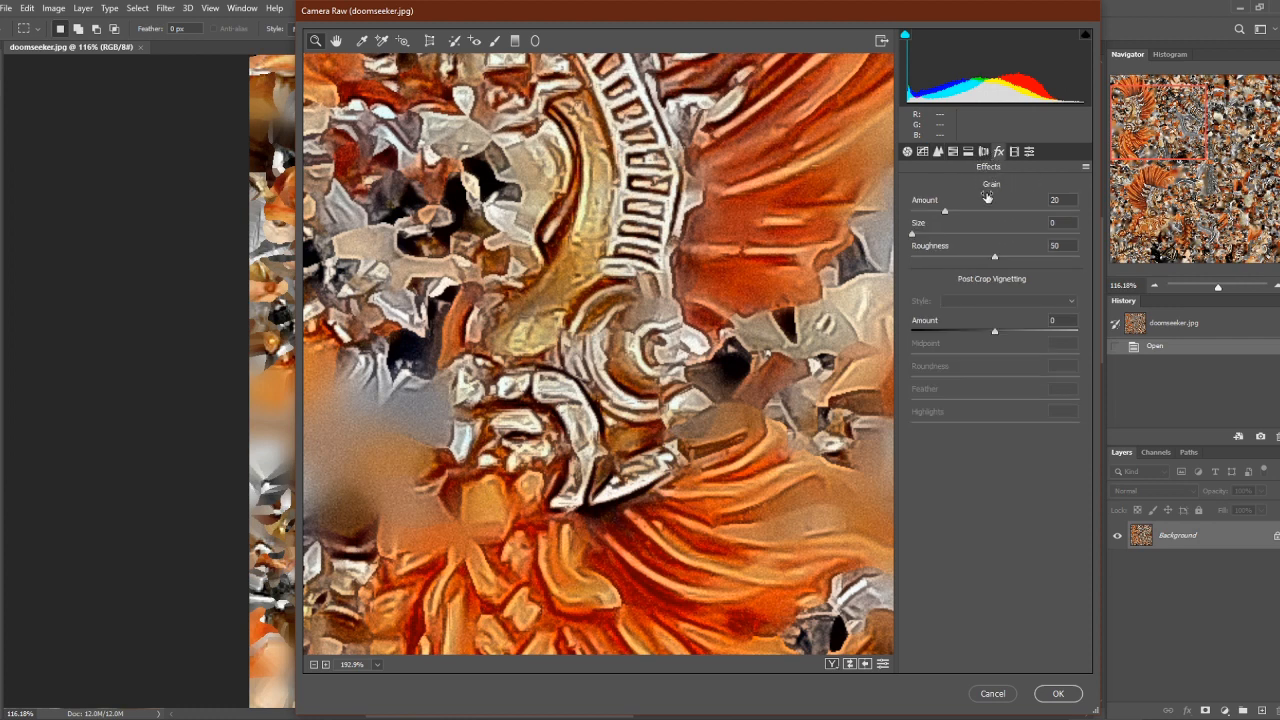
pyautogui.moveTo(946, 213); pyautogui.dragTo(967, 213)
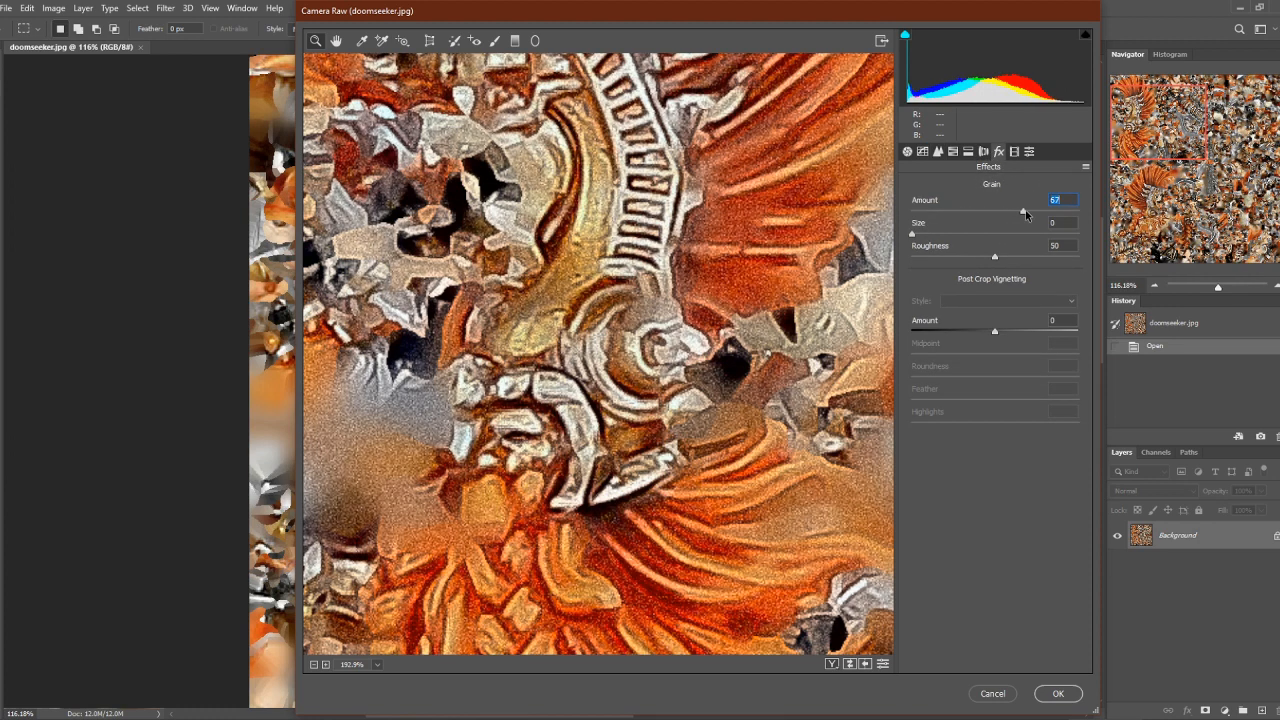
pyautogui.moveTo(1025, 214); pyautogui.dragTo(978, 215)
# Set the texture's vibrance to -21, saturation to +3 and blacks to -59 in the basic Camera Raw adjustments
pyautogui.click(938, 151)
pyautogui.click(922, 151)
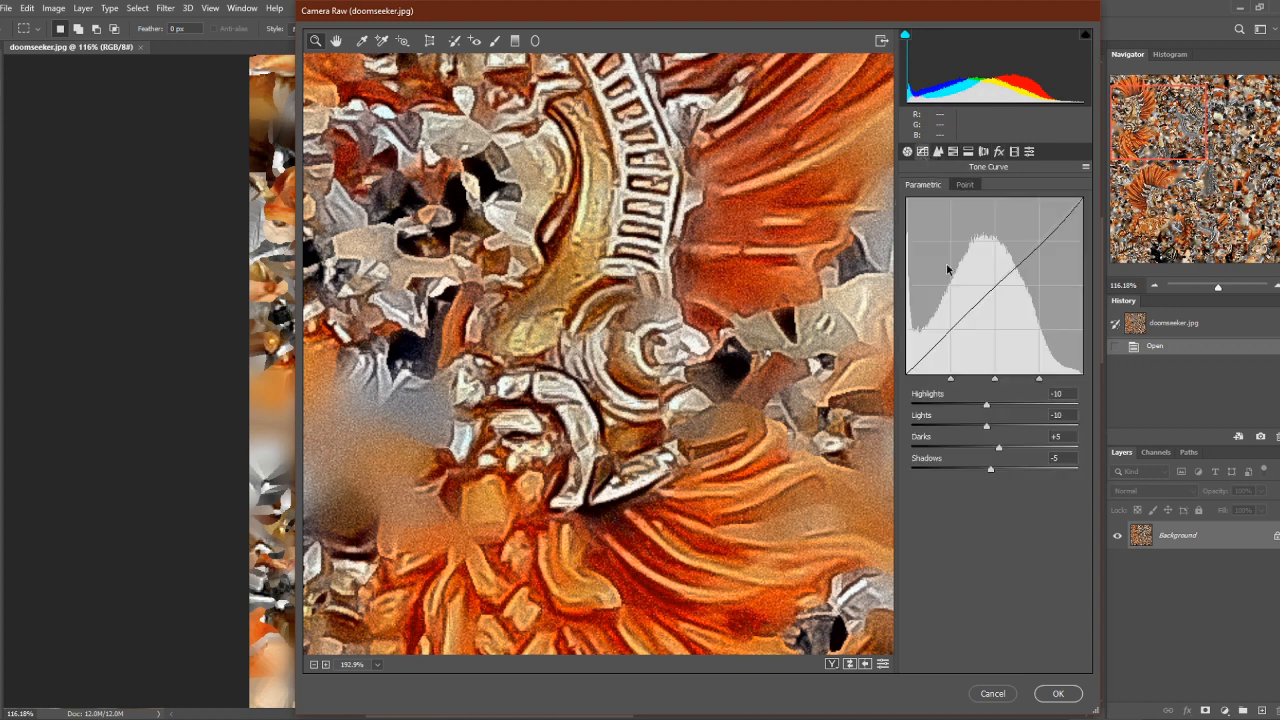
pyautogui.click(907, 151)
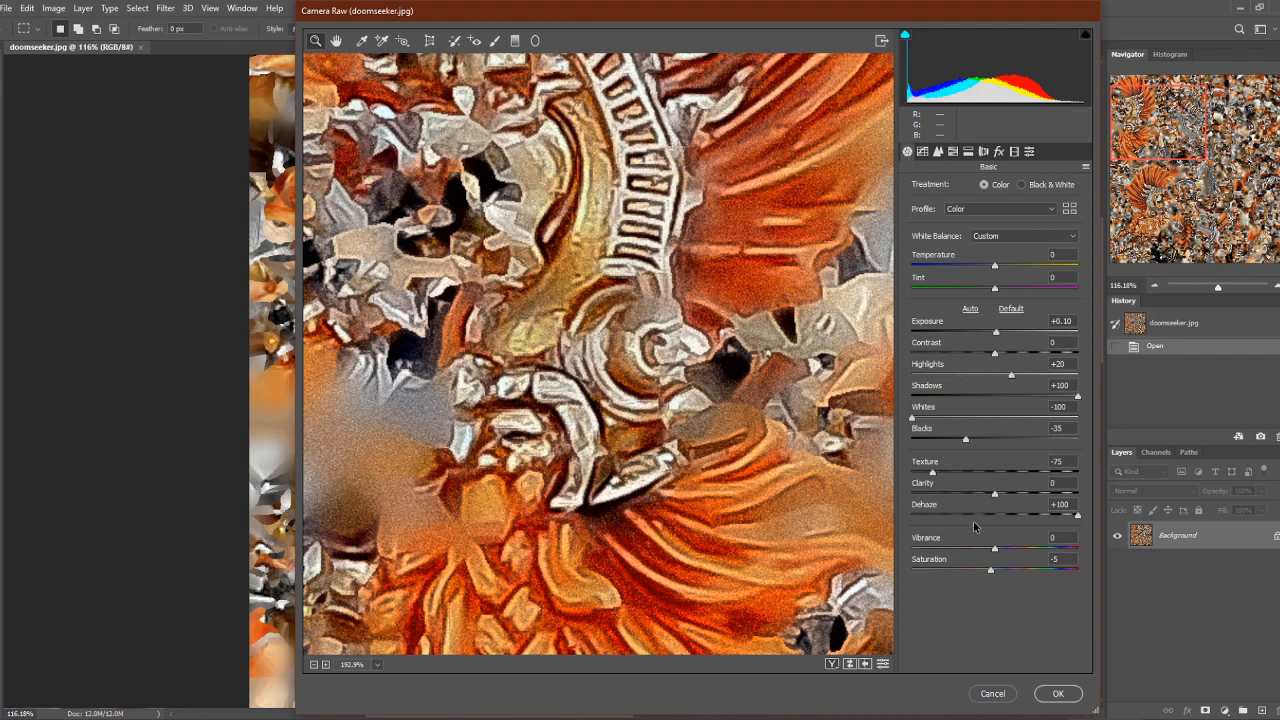
pyautogui.moveTo(990, 573)
pyautogui.mouseDown()
pyautogui.moveTo(1004, 552)
pyautogui.moveTo(1028, 552)
pyautogui.moveTo(977, 552)
pyautogui.moveTo(1001, 574)
pyautogui.mouseUp()
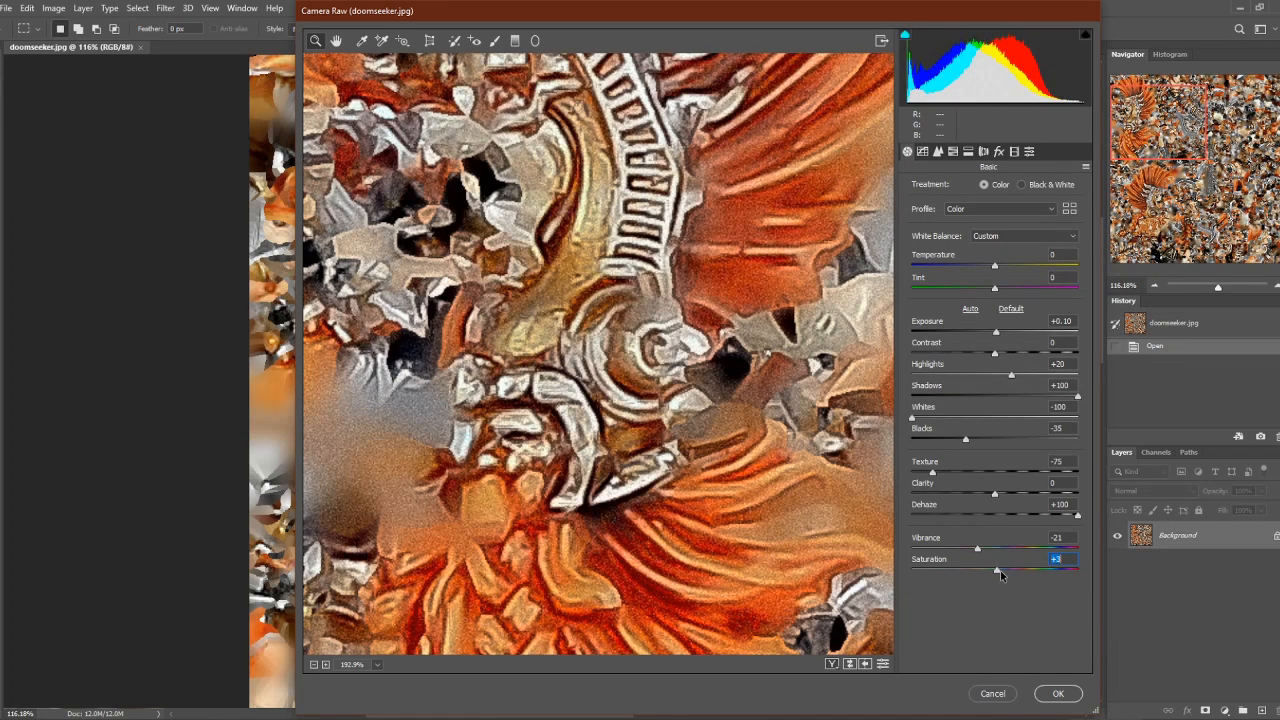
pyautogui.moveTo(967, 440); pyautogui.dragTo(947, 442)
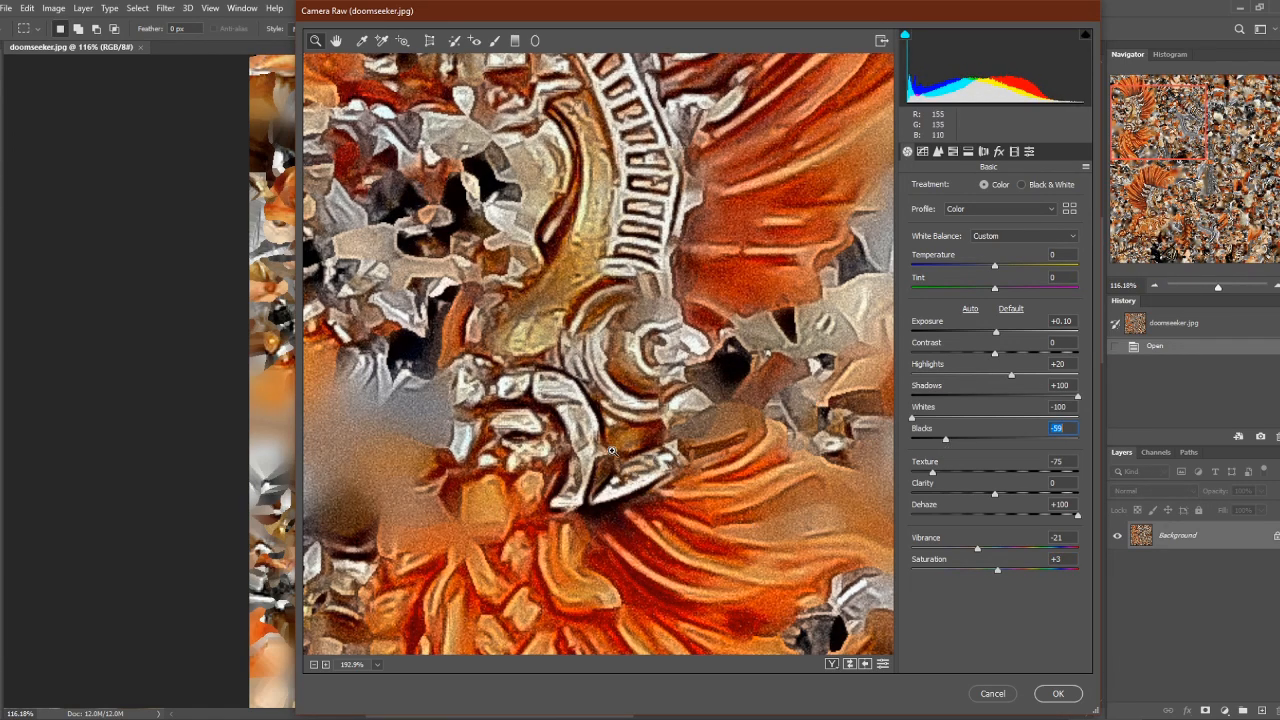
# Examine the orange crest and helmet detail of the adjusted texture at different magnifications, along with the HSL and detail settings
pyautogui.moveTo(640, 403); pyautogui.dragTo(639, 358)
pyautogui.scroll(14, 639, 358)
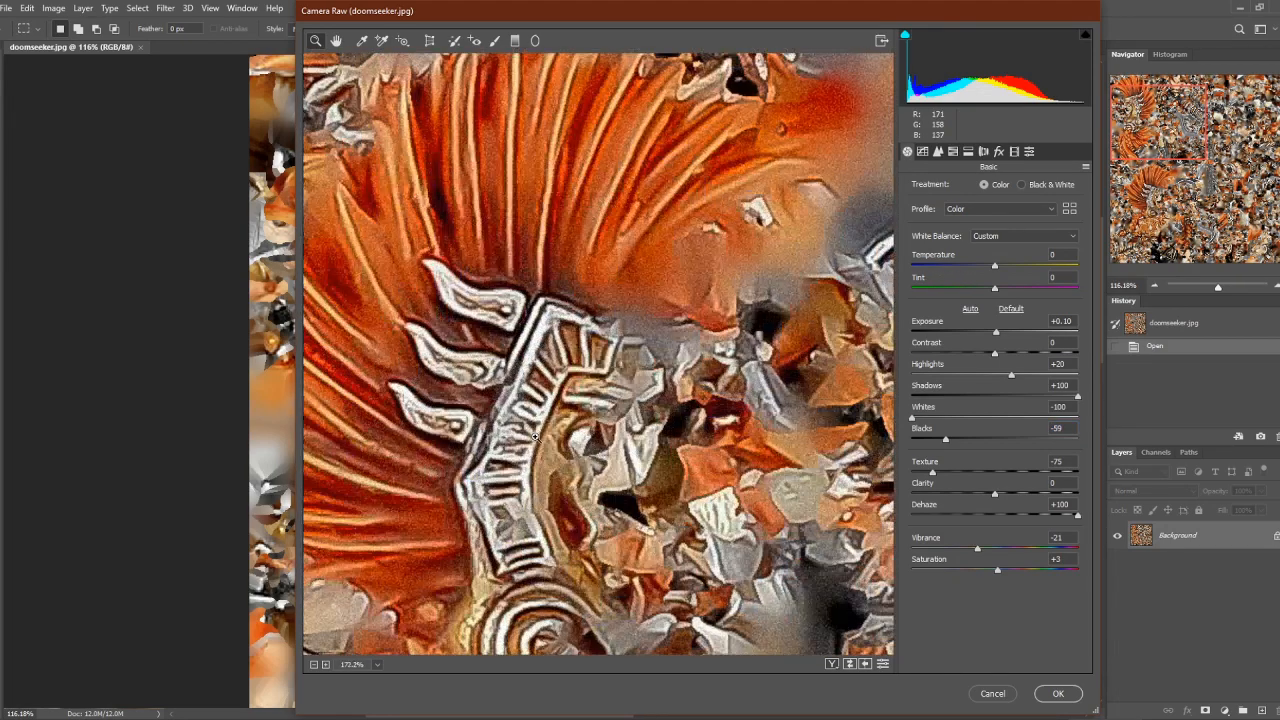
pyautogui.scroll(-4, 552, 360)
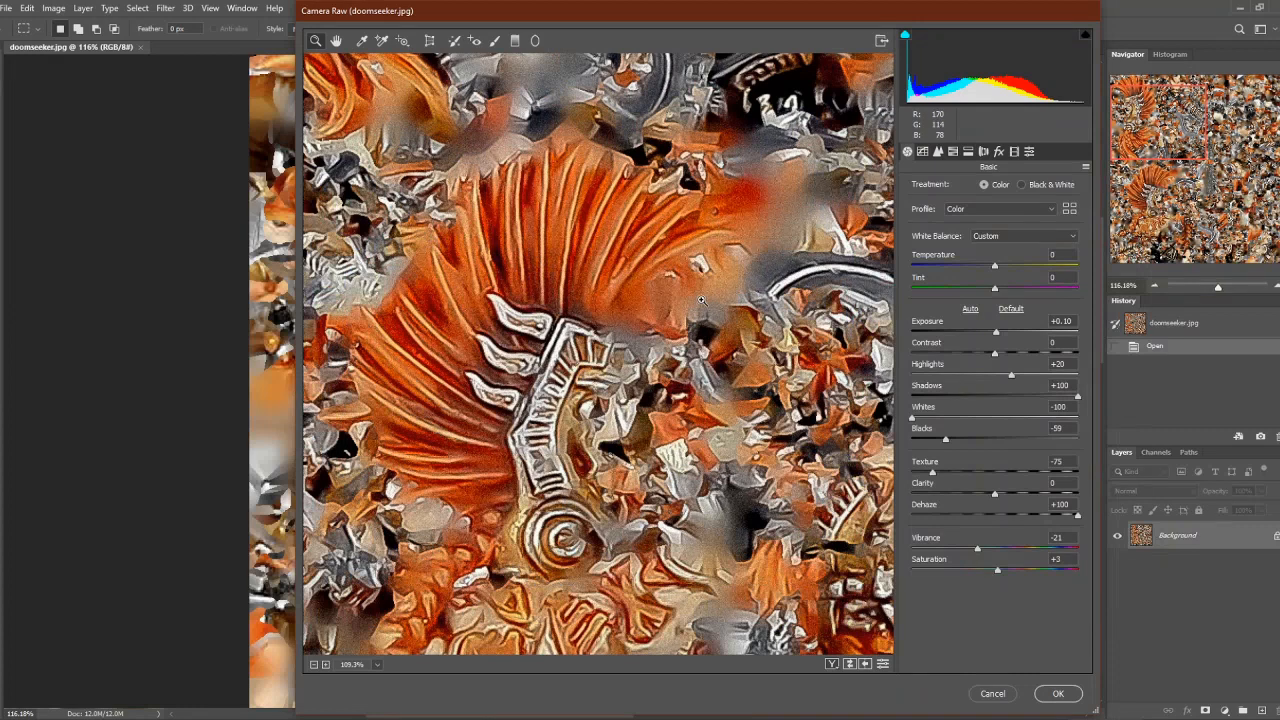
pyautogui.click(953, 151)
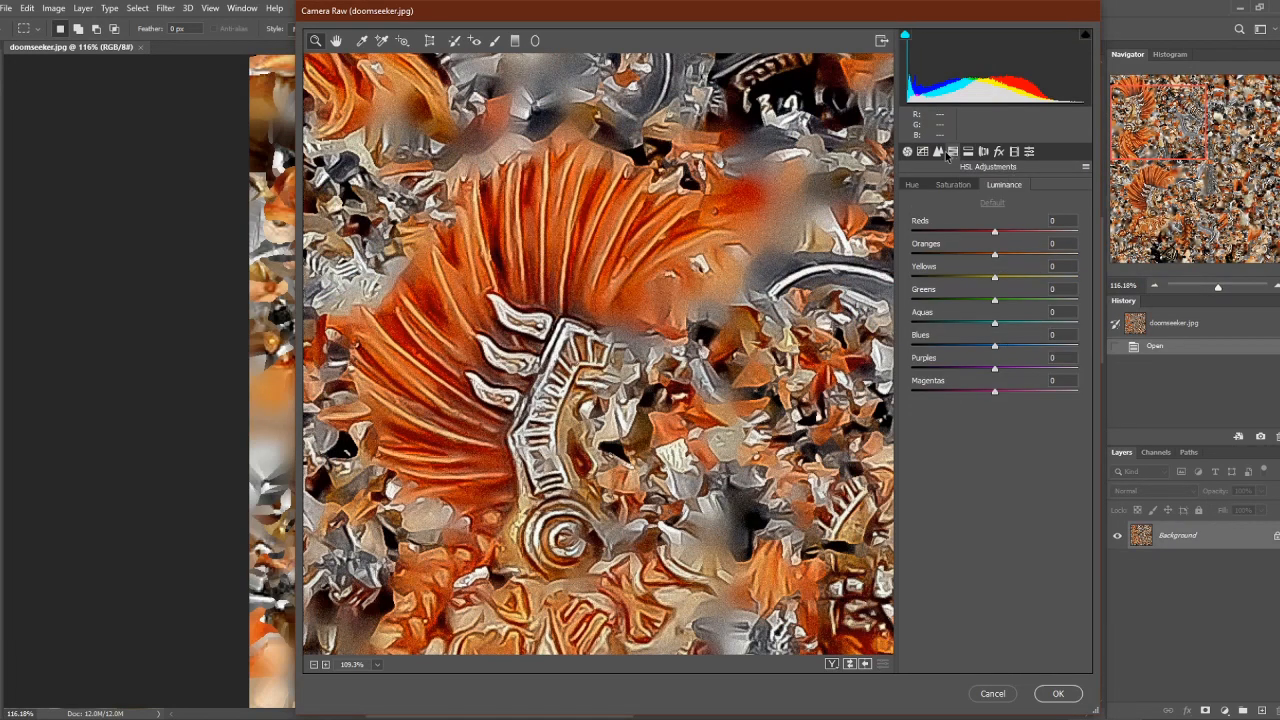
pyautogui.click(942, 152)
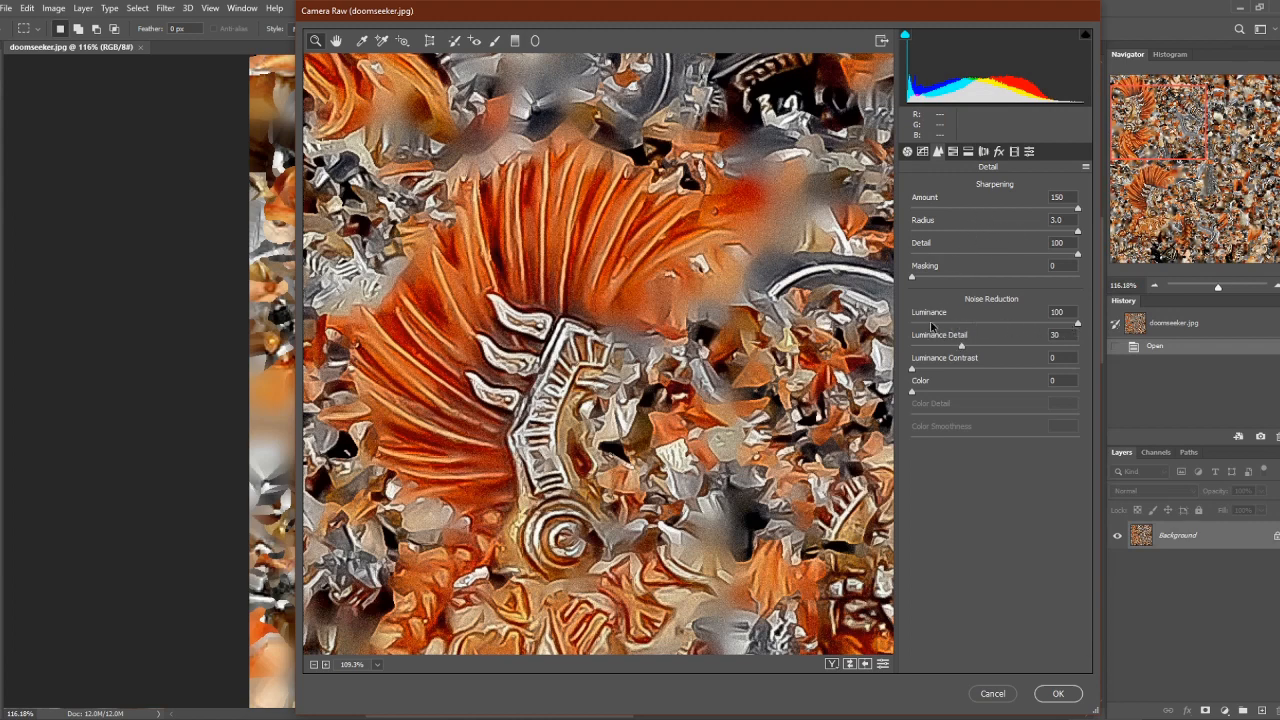
pyautogui.scroll(2, 531, 279)
pyautogui.keyDown('alt'); pyautogui.scroll(3, 529, 307); pyautogui.keyUp('alt')
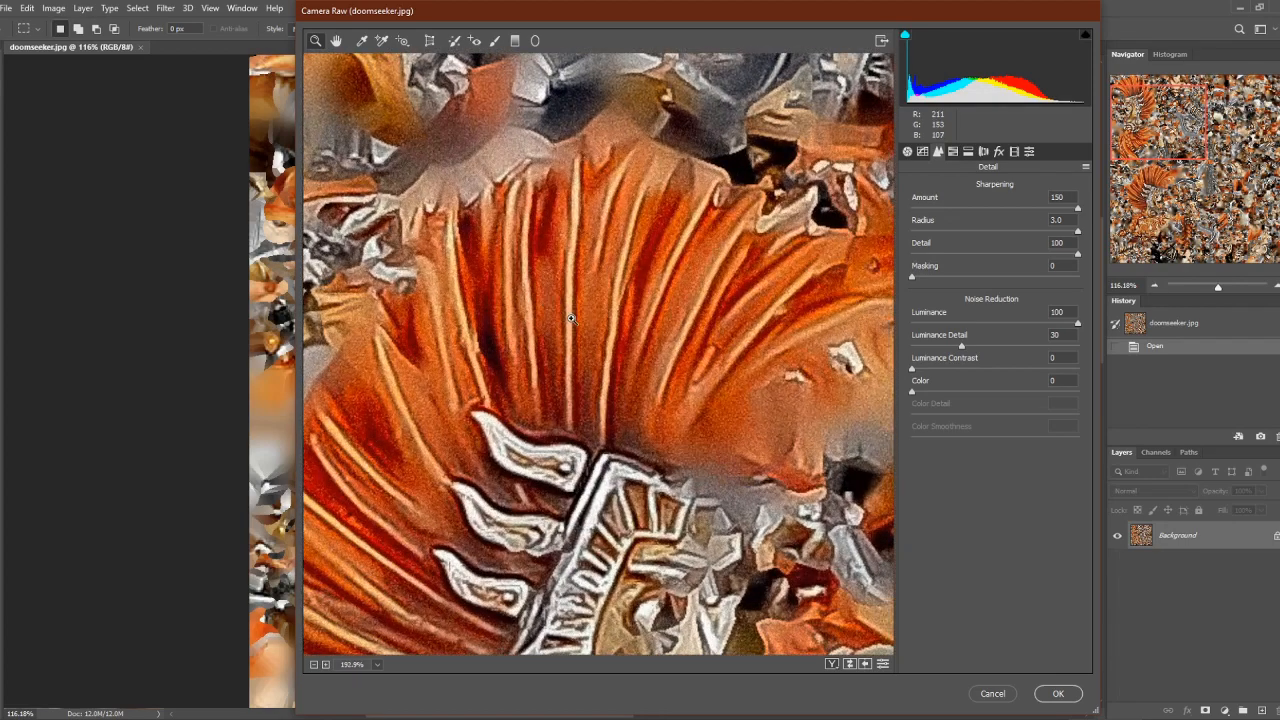
pyautogui.keyDown('alt'); pyautogui.scroll(1, 571, 318); pyautogui.keyUp('alt')
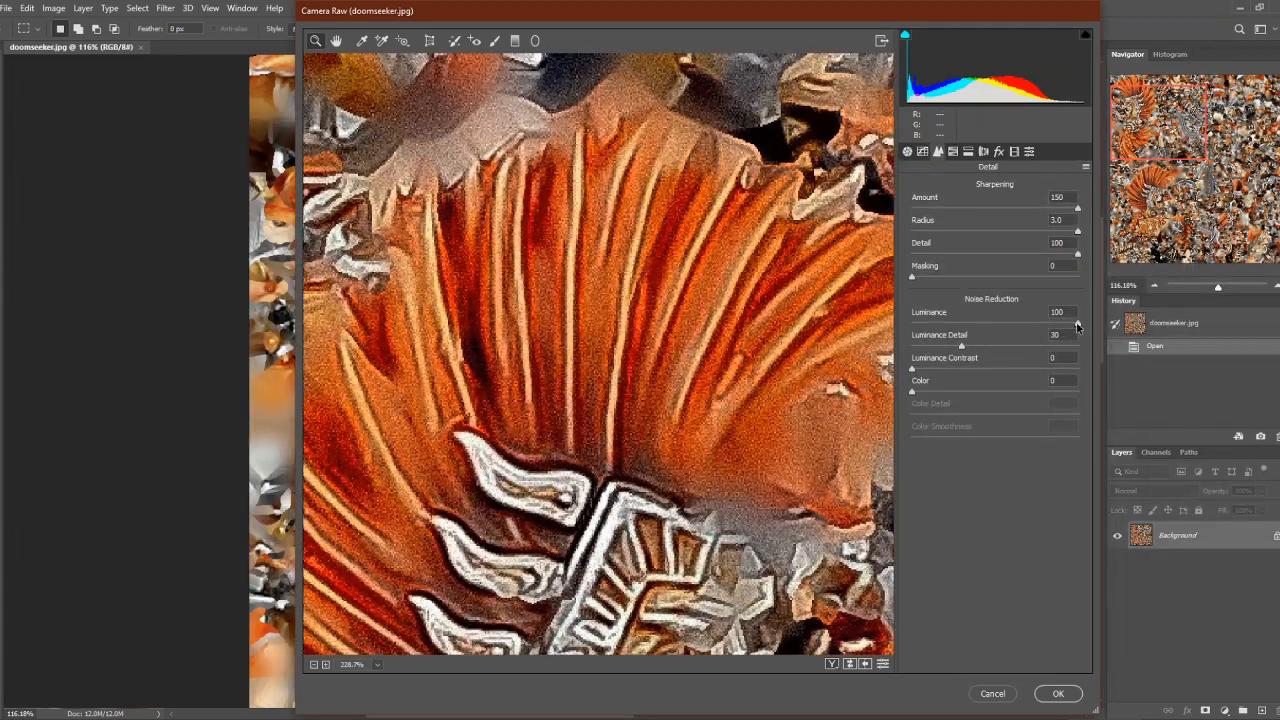
# Test luminance noise reduction at 0 and 100, set luminance detail to 65 and apply the Camera Raw filter
pyautogui.doubleClick(1077, 324)
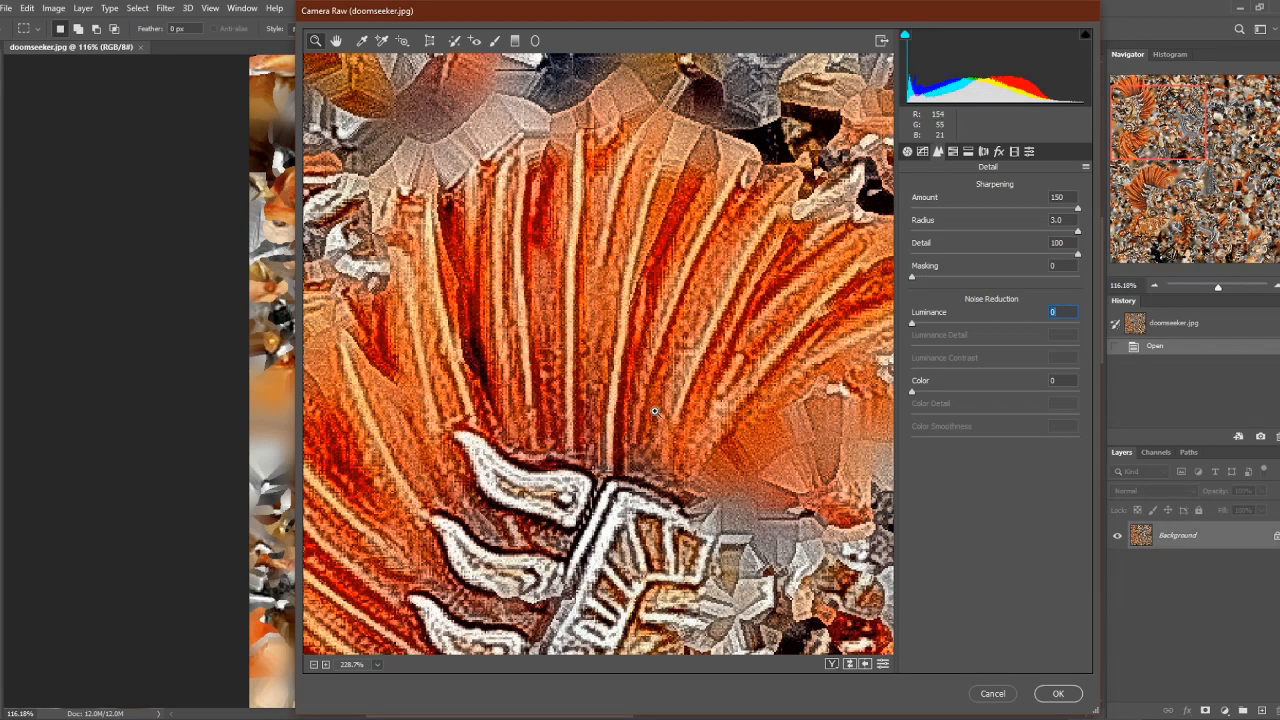
pyautogui.moveTo(912, 323); pyautogui.dragTo(1124, 326)
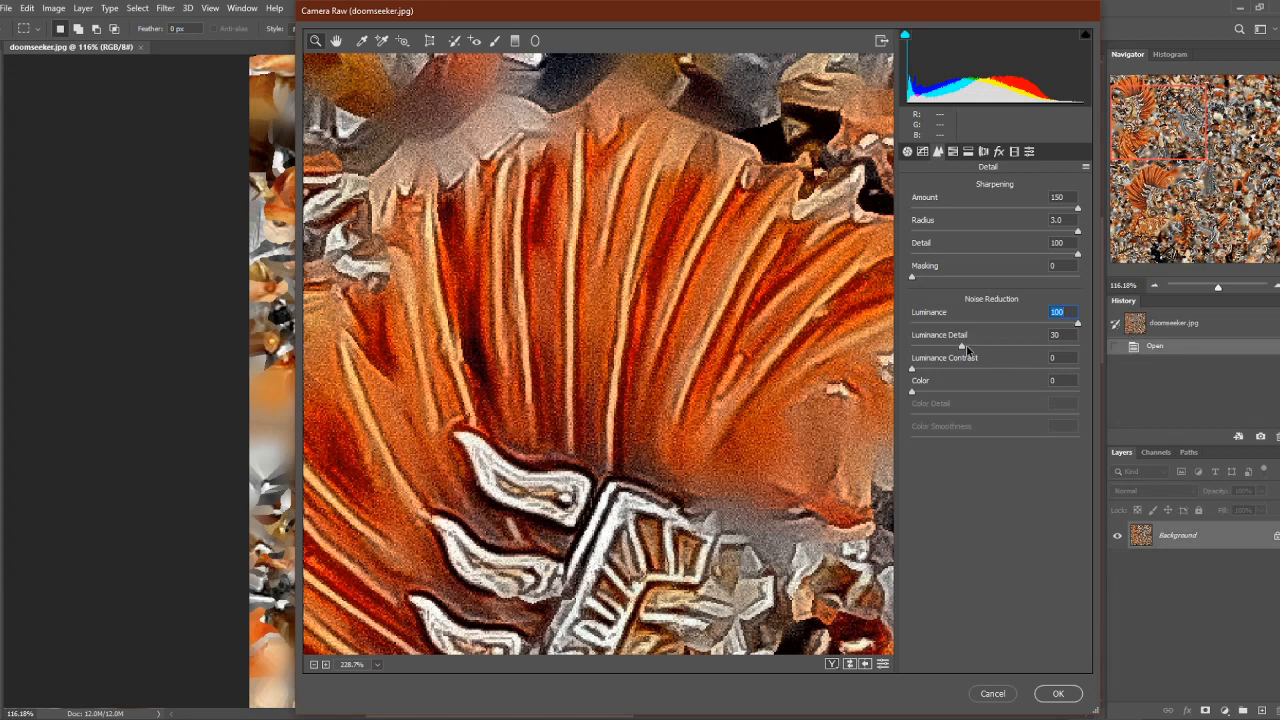
pyautogui.moveTo(963, 346); pyautogui.dragTo(1022, 346)
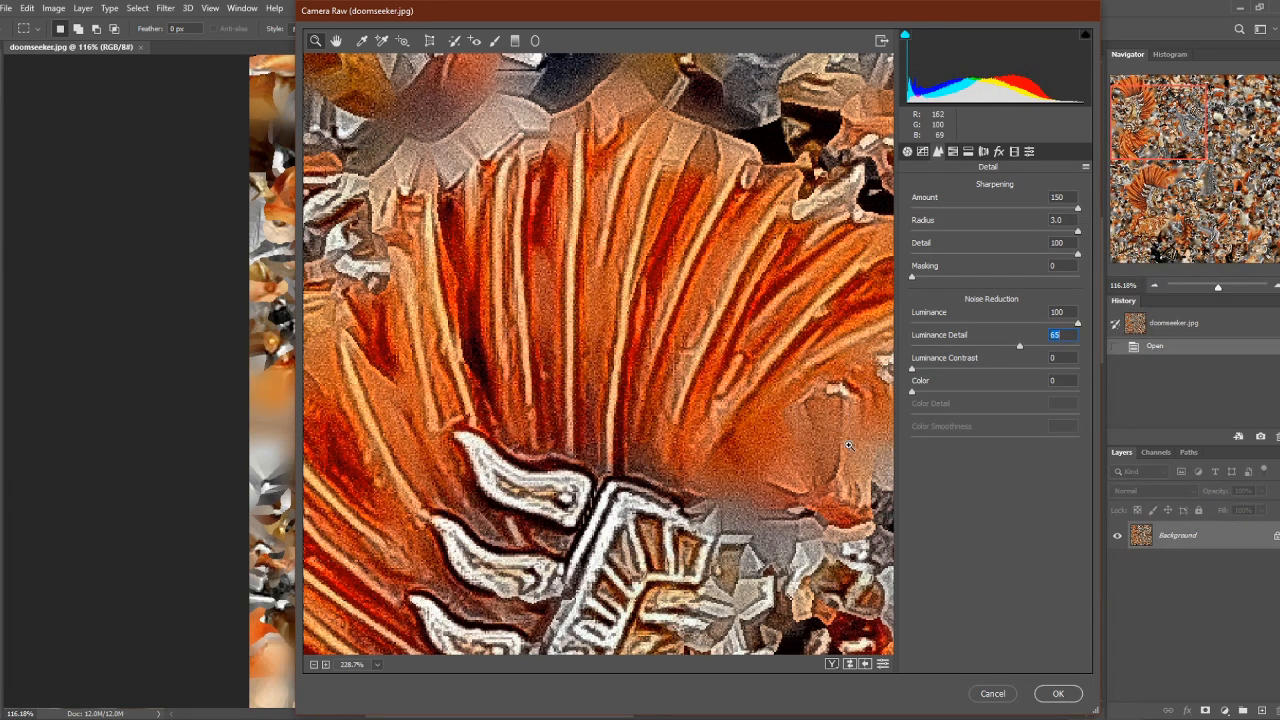
pyautogui.click(1050, 688)
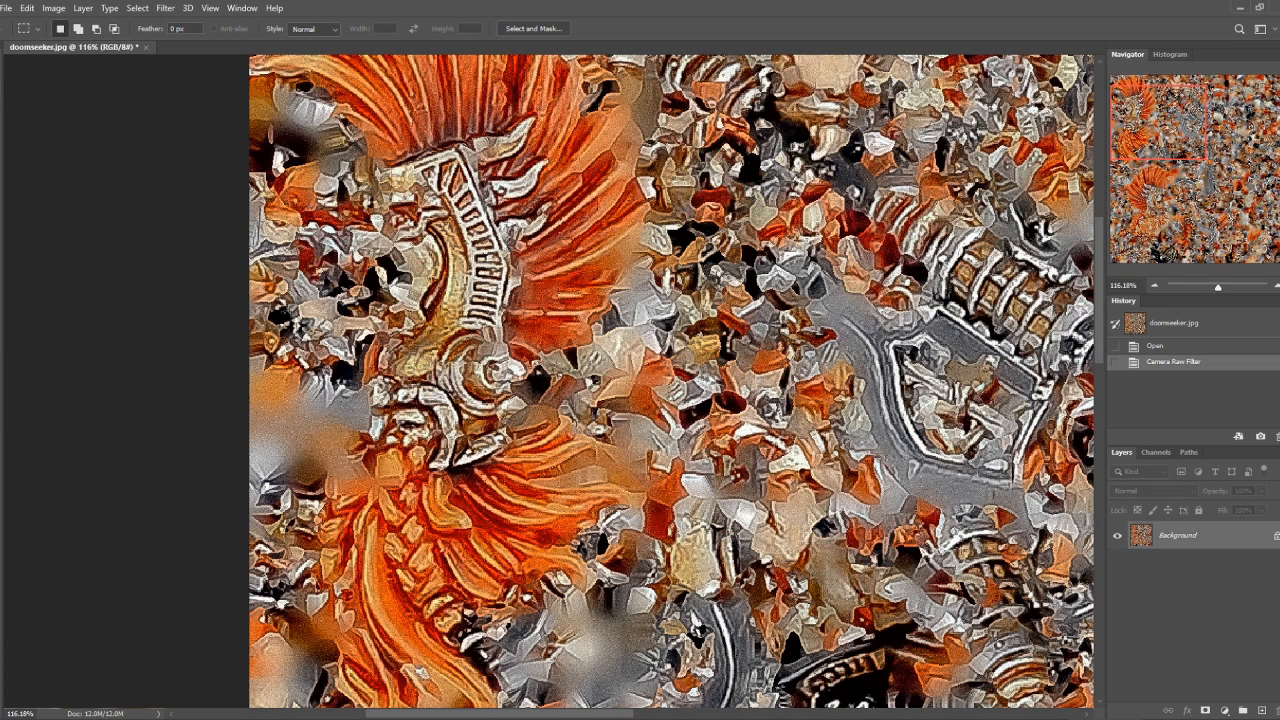
# Revert doomseeker.jpg to its state before the Camera Raw filter and look over the available Sharpen and Blur filters
pyautogui.click(1155, 345)
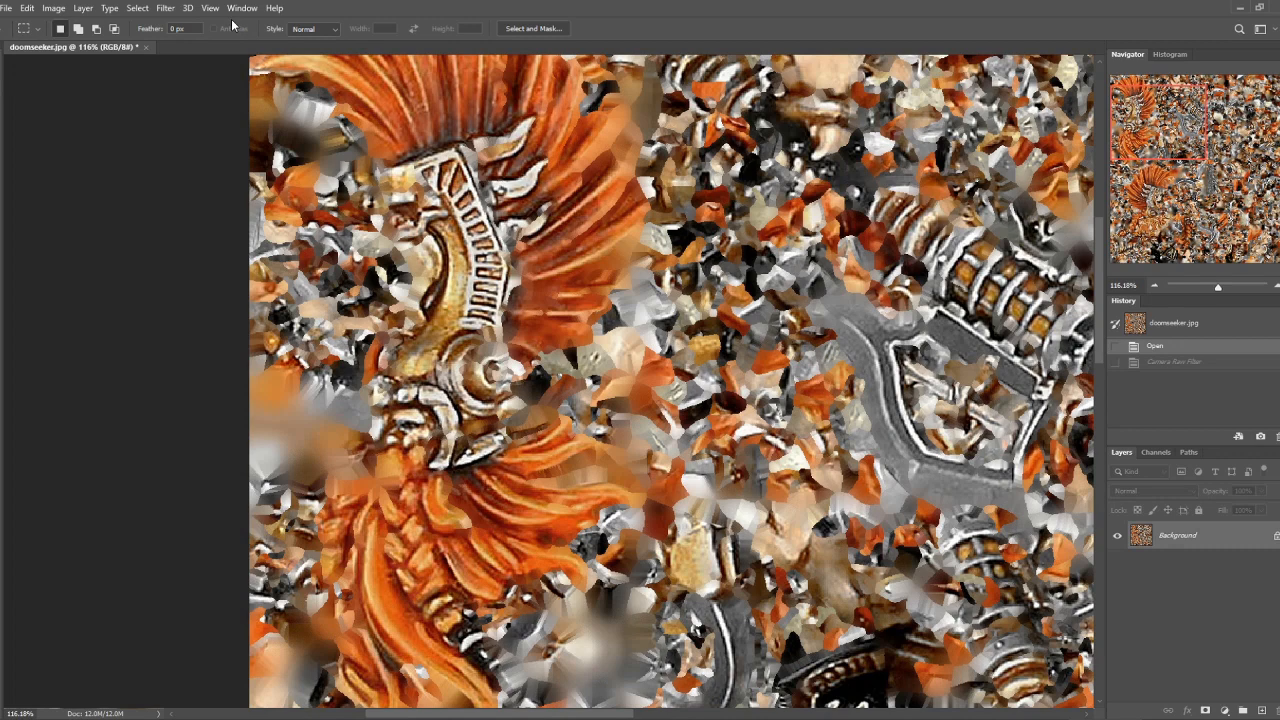
pyautogui.click(165, 8)
pyautogui.moveTo(197, 242)
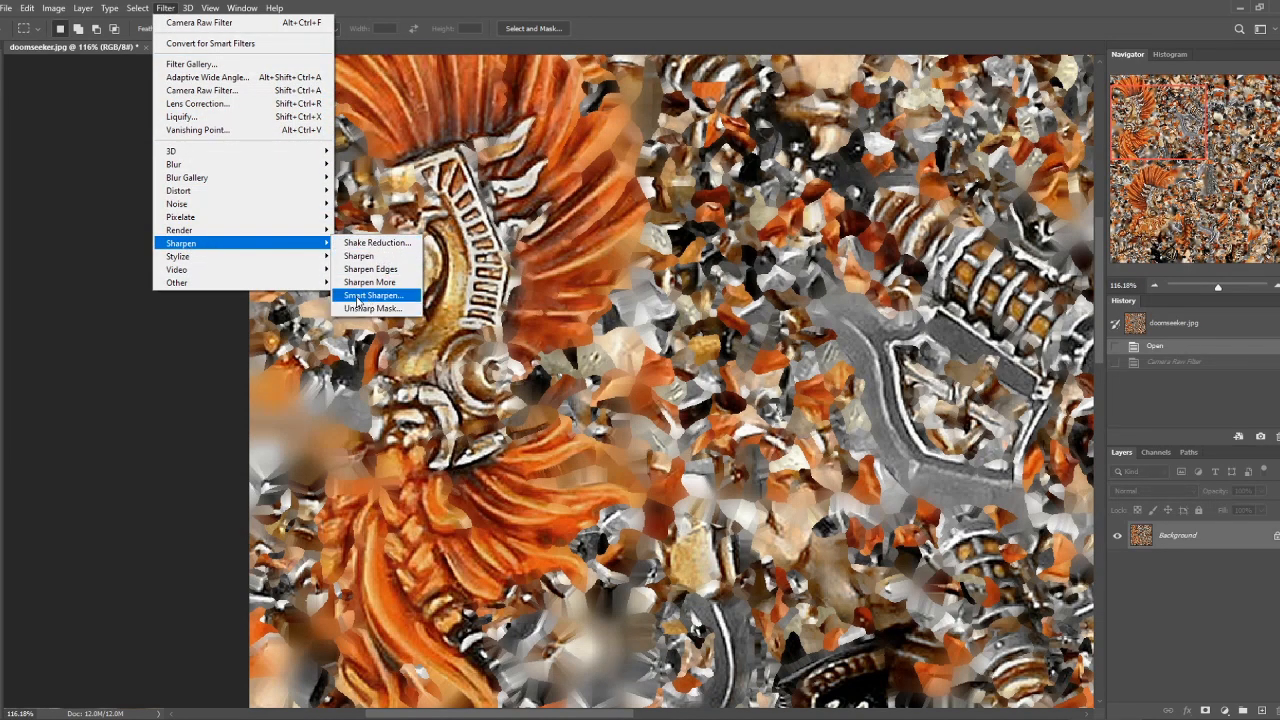
pyautogui.moveTo(172, 164)
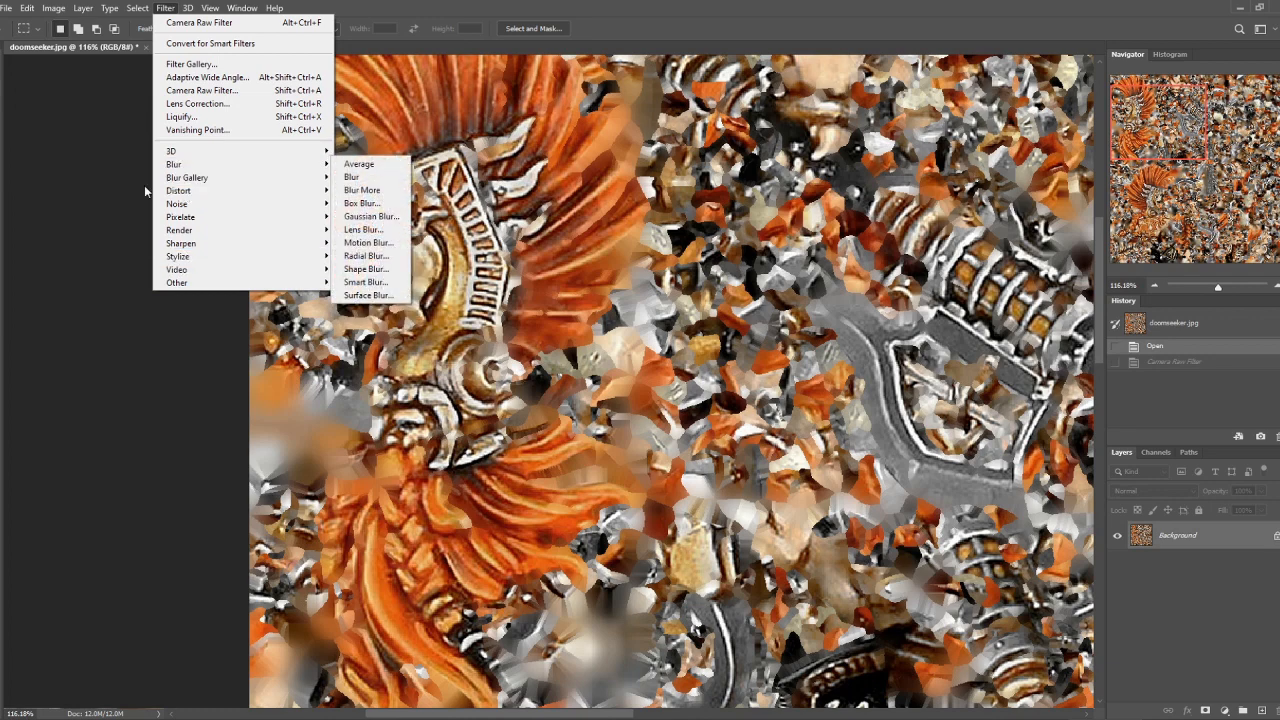
pyautogui.click(116, 212)
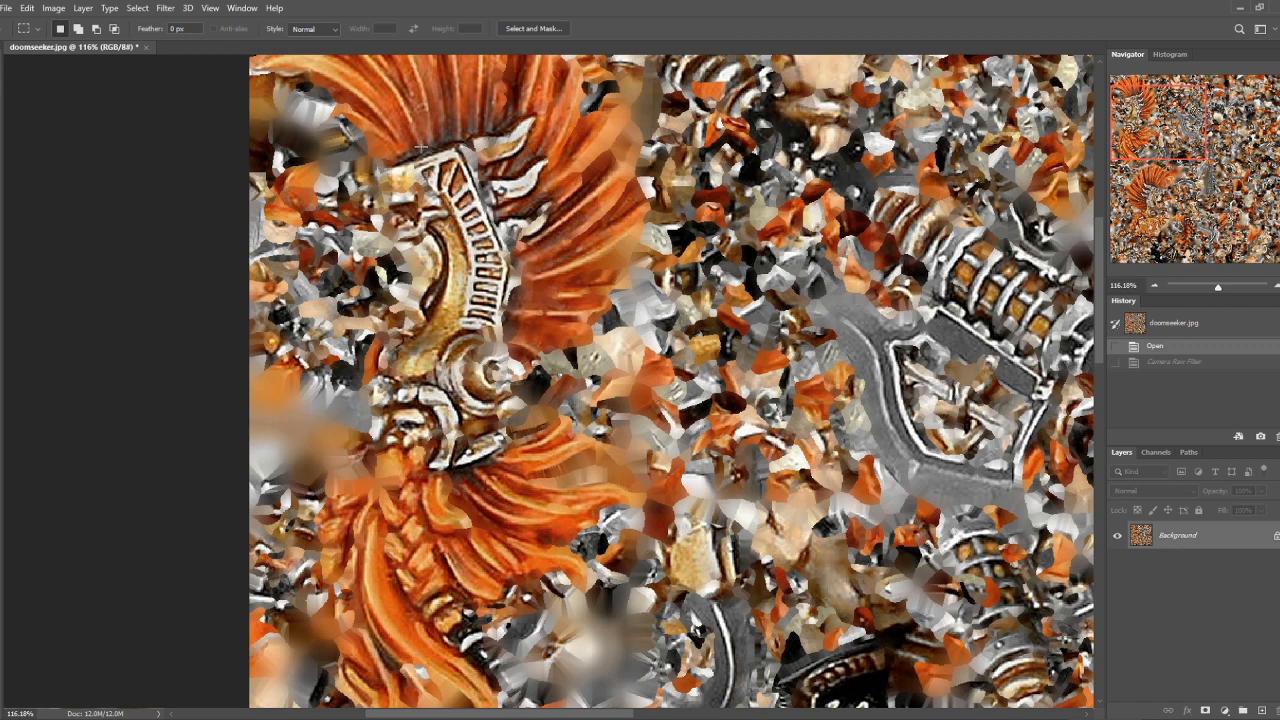
pyautogui.hotkey('alt', 'Tab')
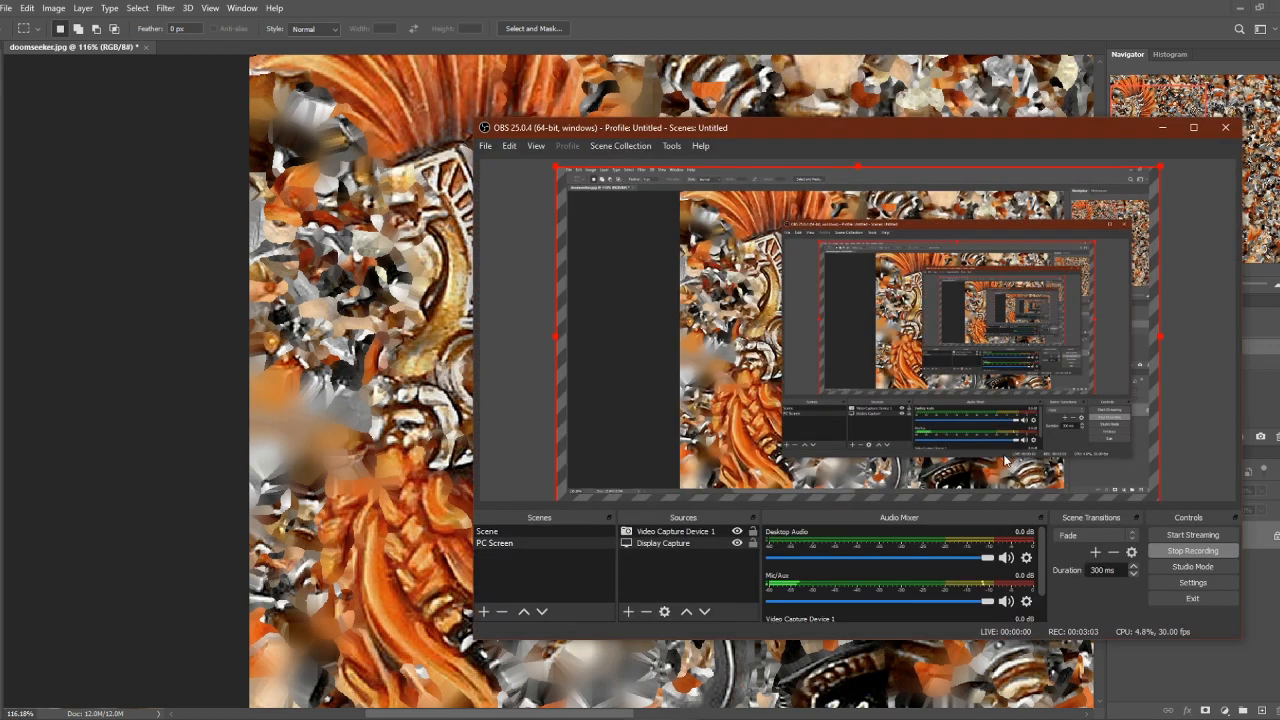